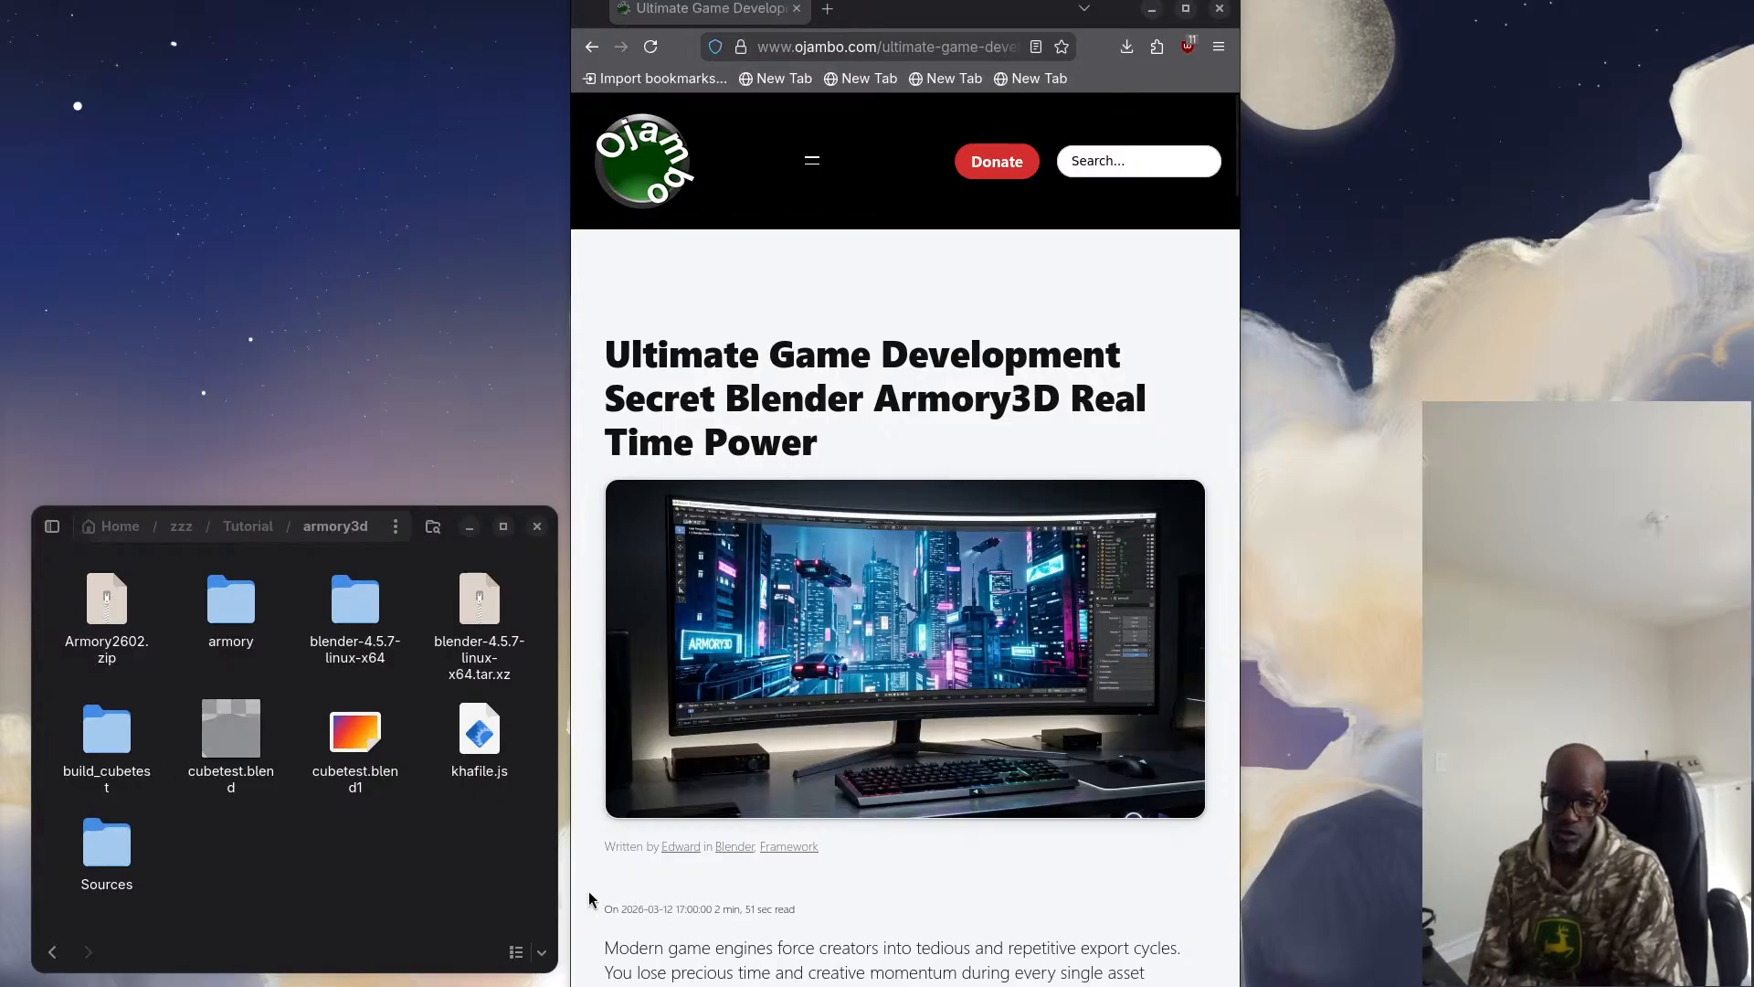
Read through the Armory3D article down to the Master the Professional Stack section and its resource links
{"action": "scroll", "coordinate": [959, 923], "scroll_direction": "down", "scroll_amount": 3}
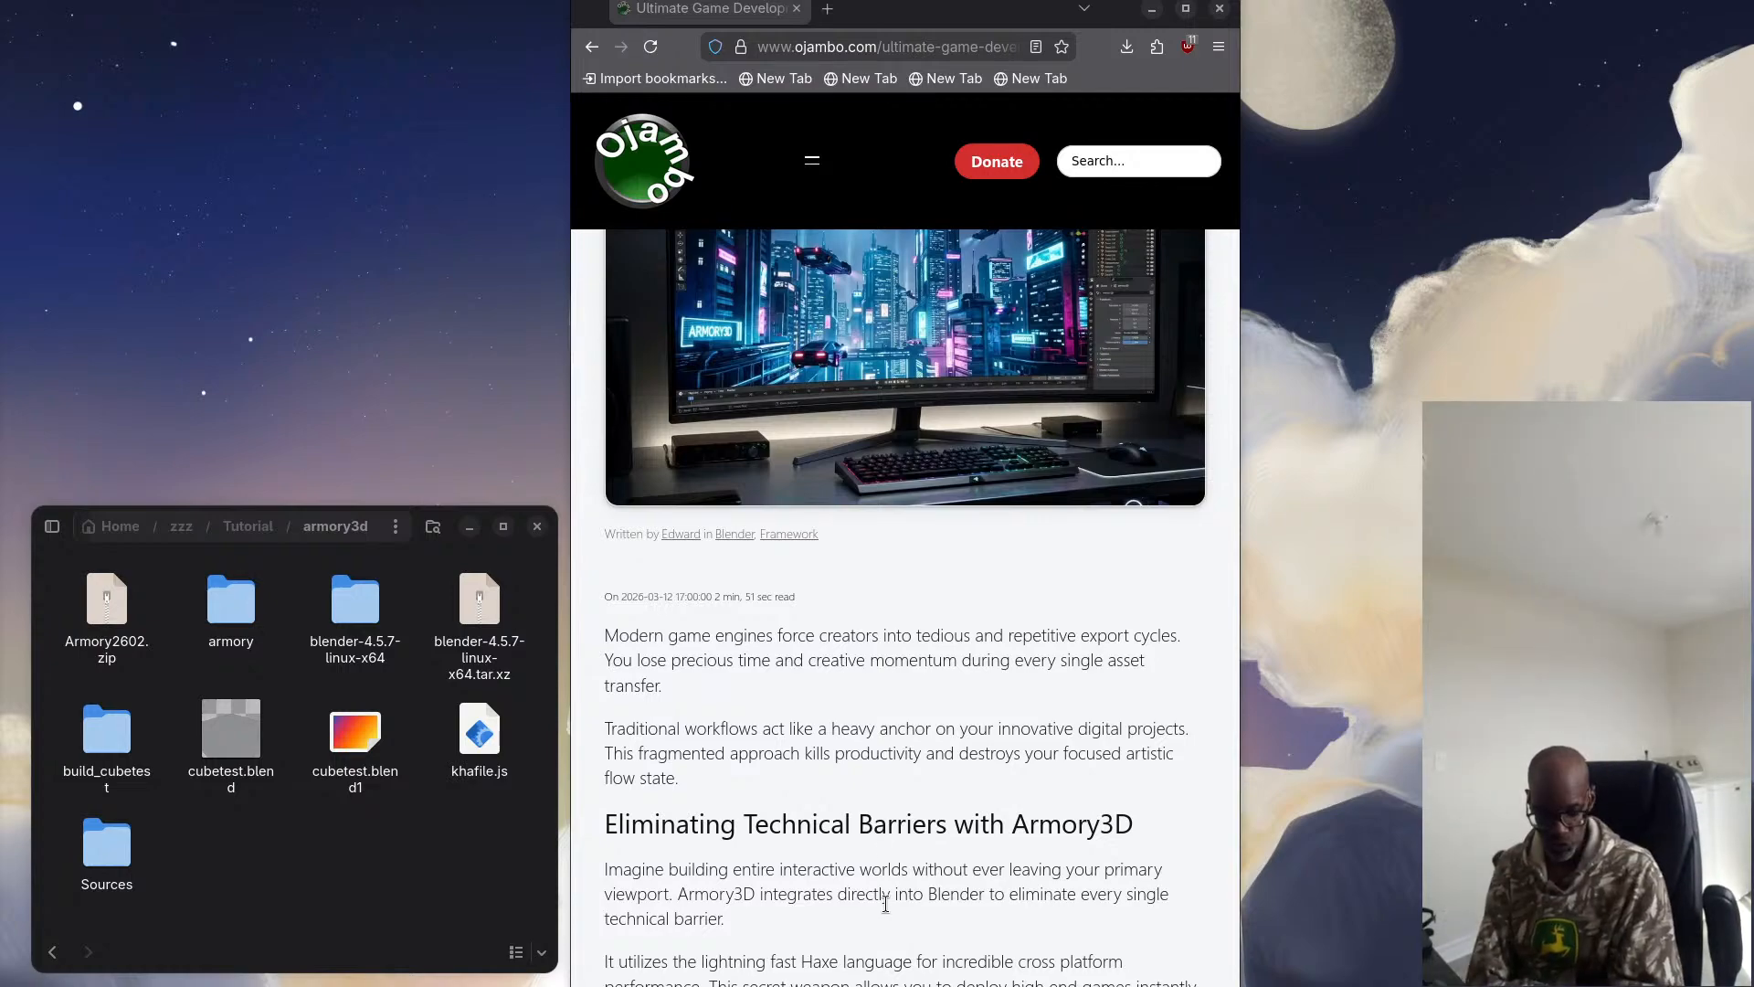
{"action": "scroll", "coordinate": [782, 806], "scroll_direction": "down", "scroll_amount": 5}
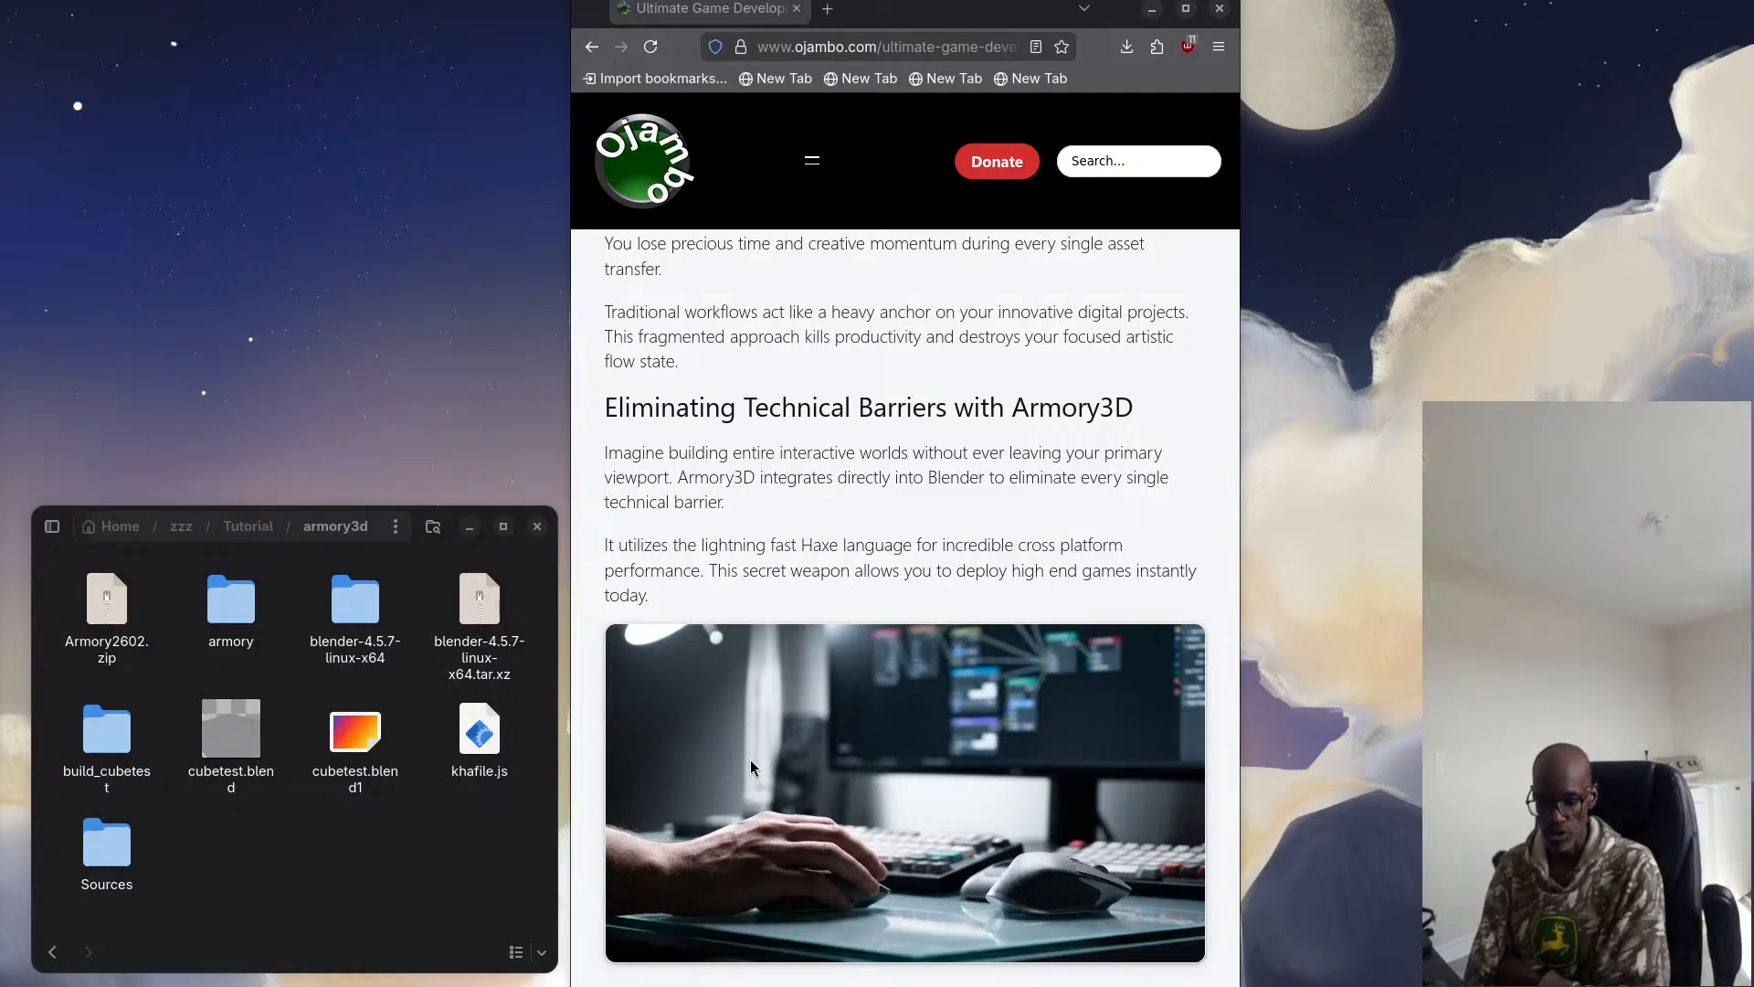
{"action": "scroll", "coordinate": [858, 504], "scroll_direction": "down", "scroll_amount": 4}
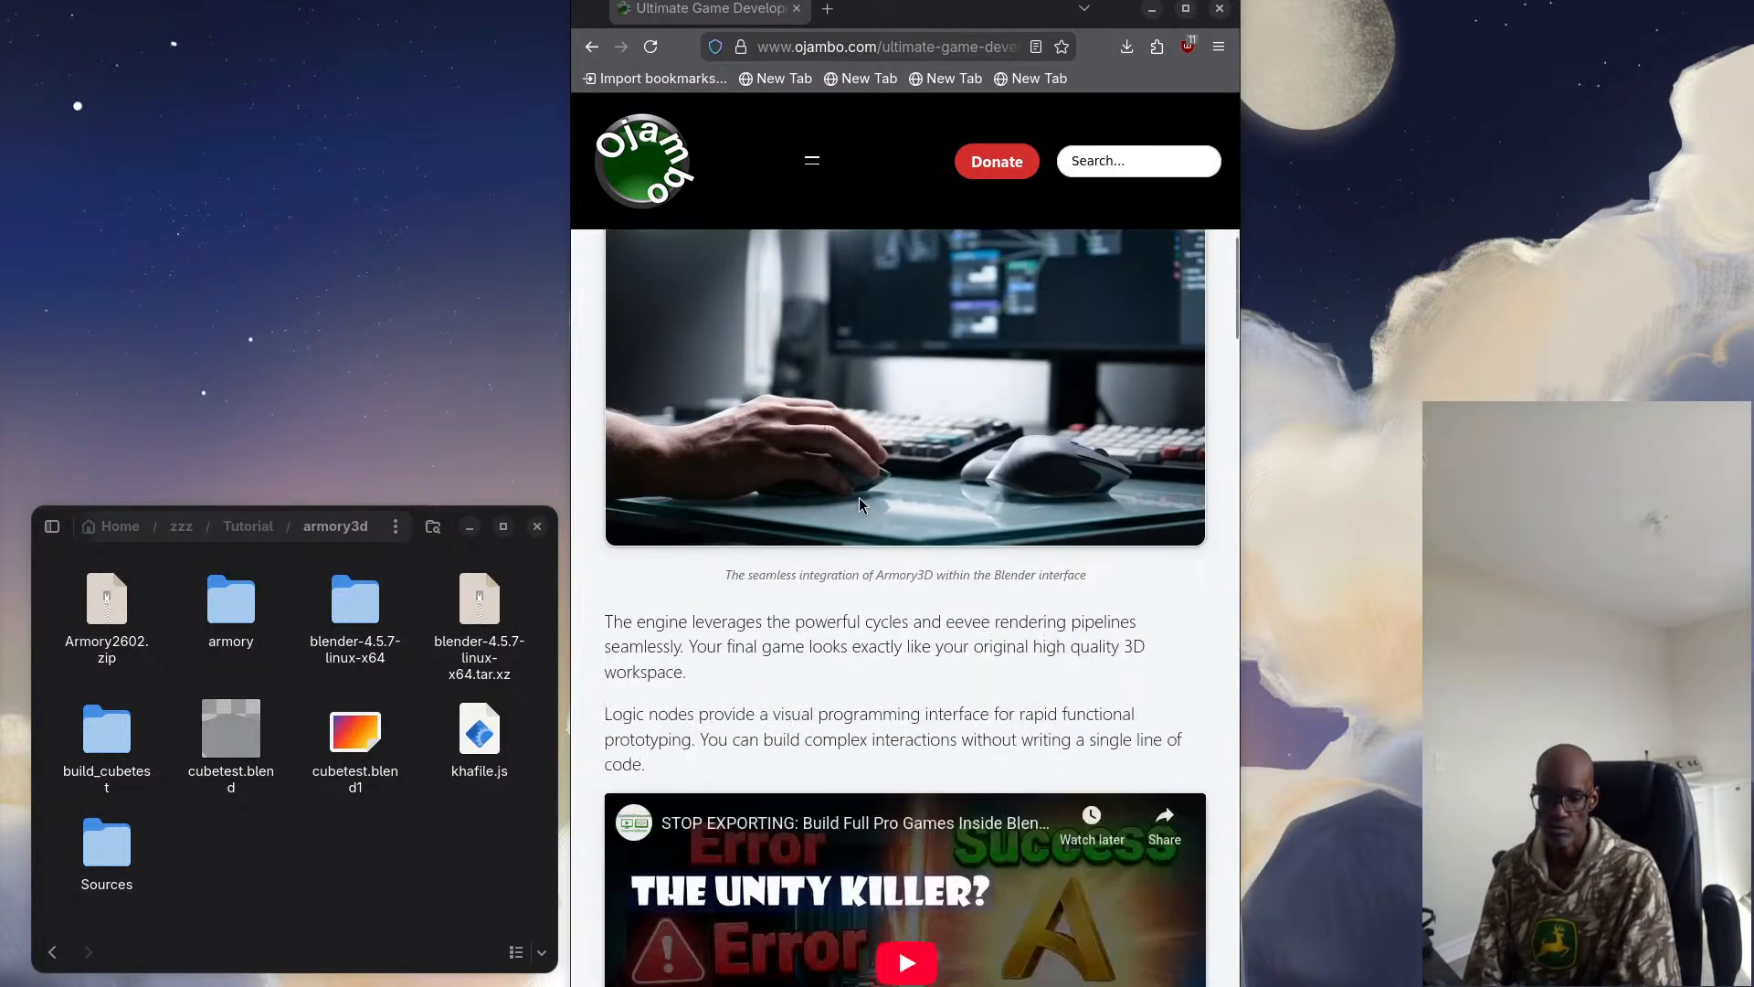
{"action": "scroll", "coordinate": [859, 504], "scroll_direction": "down", "scroll_amount": 1}
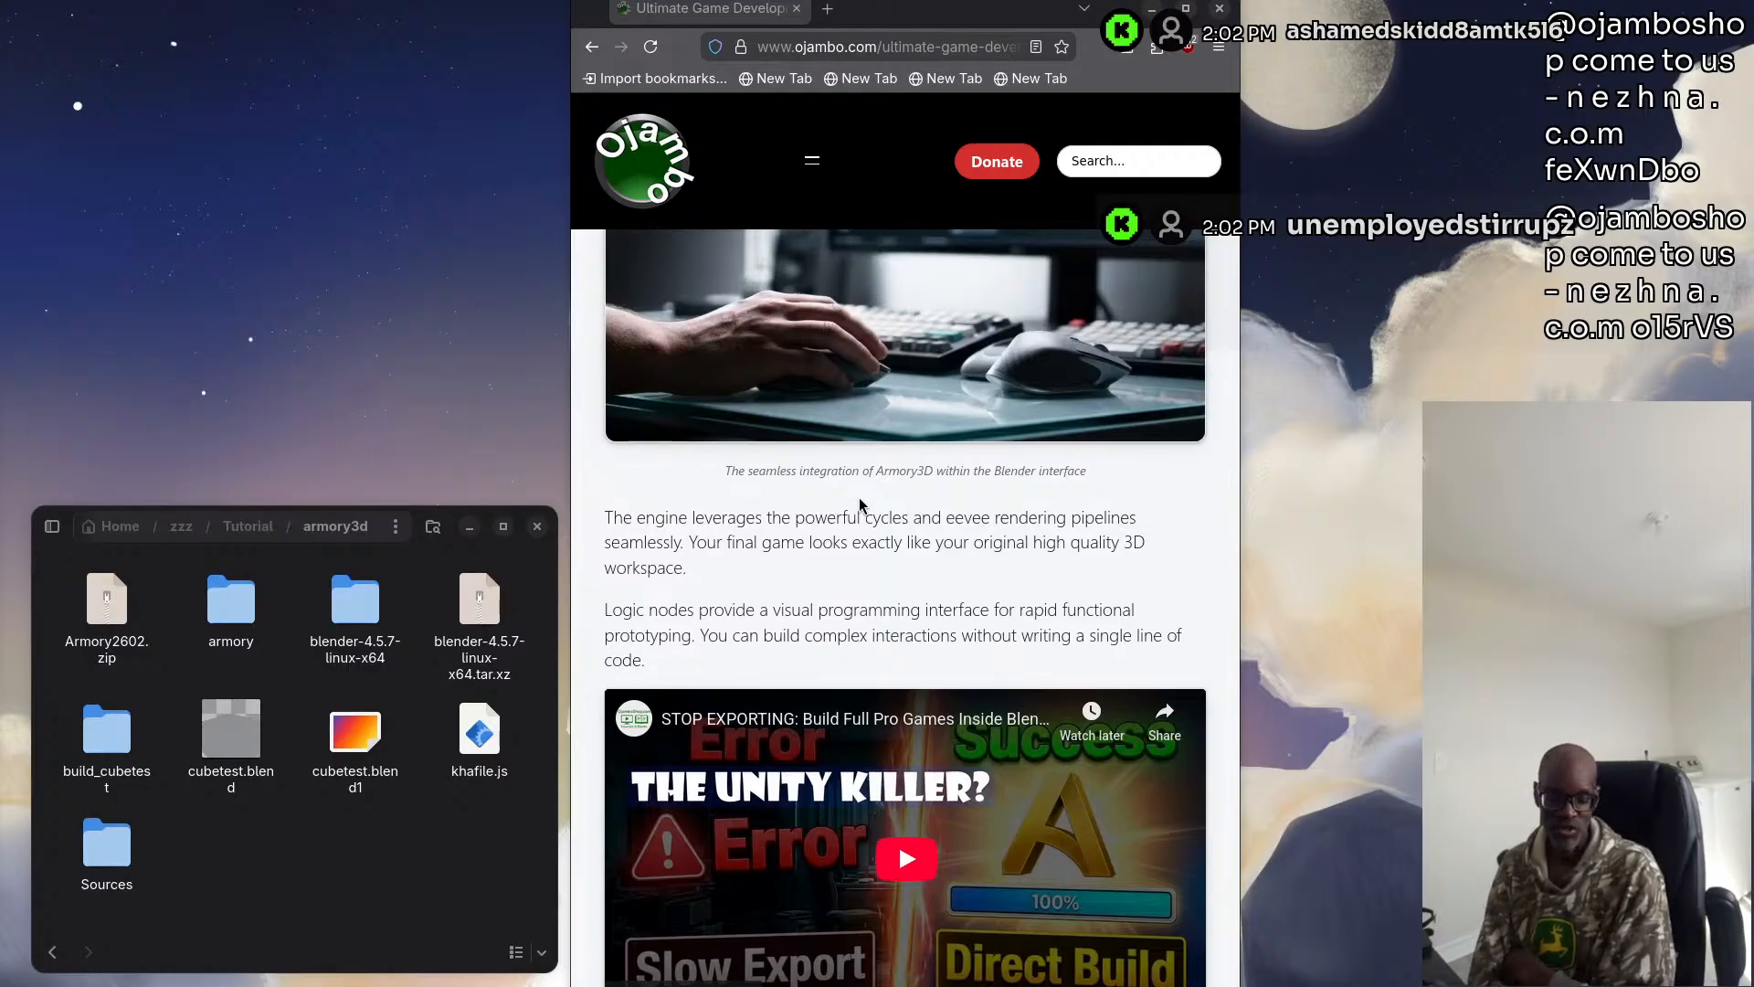
{"action": "scroll", "coordinate": [873, 384], "scroll_direction": "down", "scroll_amount": 1}
{"action": "scroll", "coordinate": [873, 376], "scroll_direction": "down", "scroll_amount": 3}
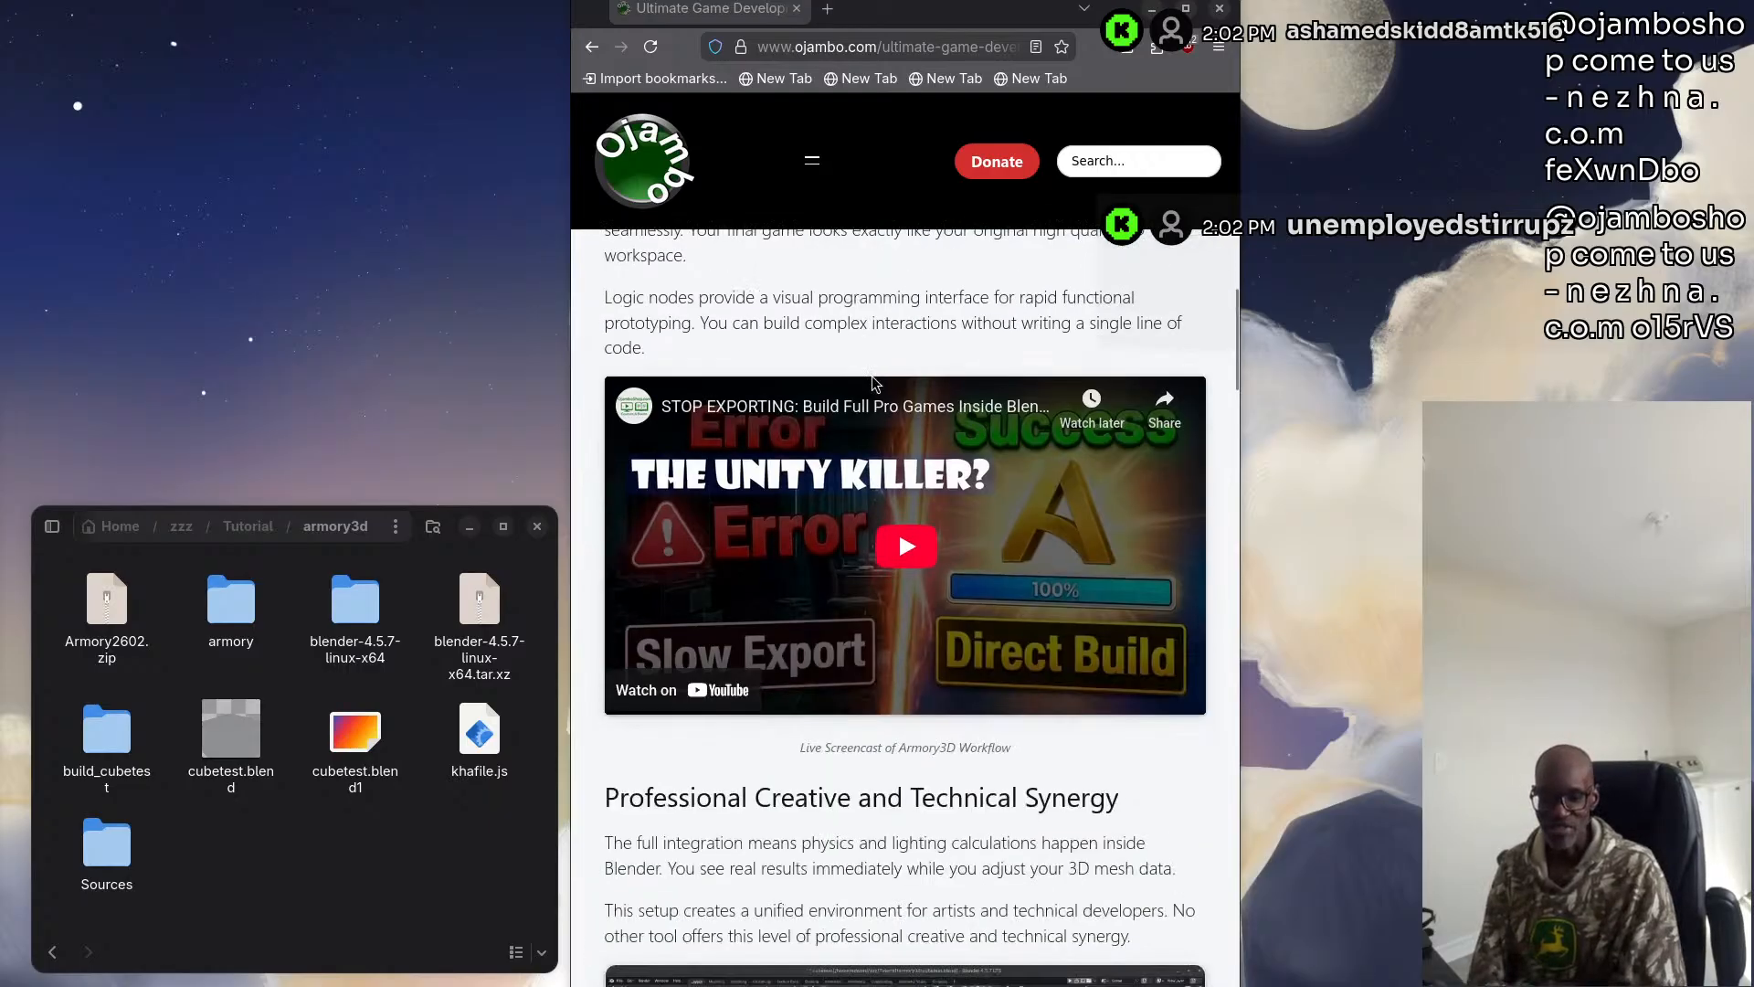
{"action": "scroll", "coordinate": [872, 376], "scroll_direction": "down", "scroll_amount": 3}
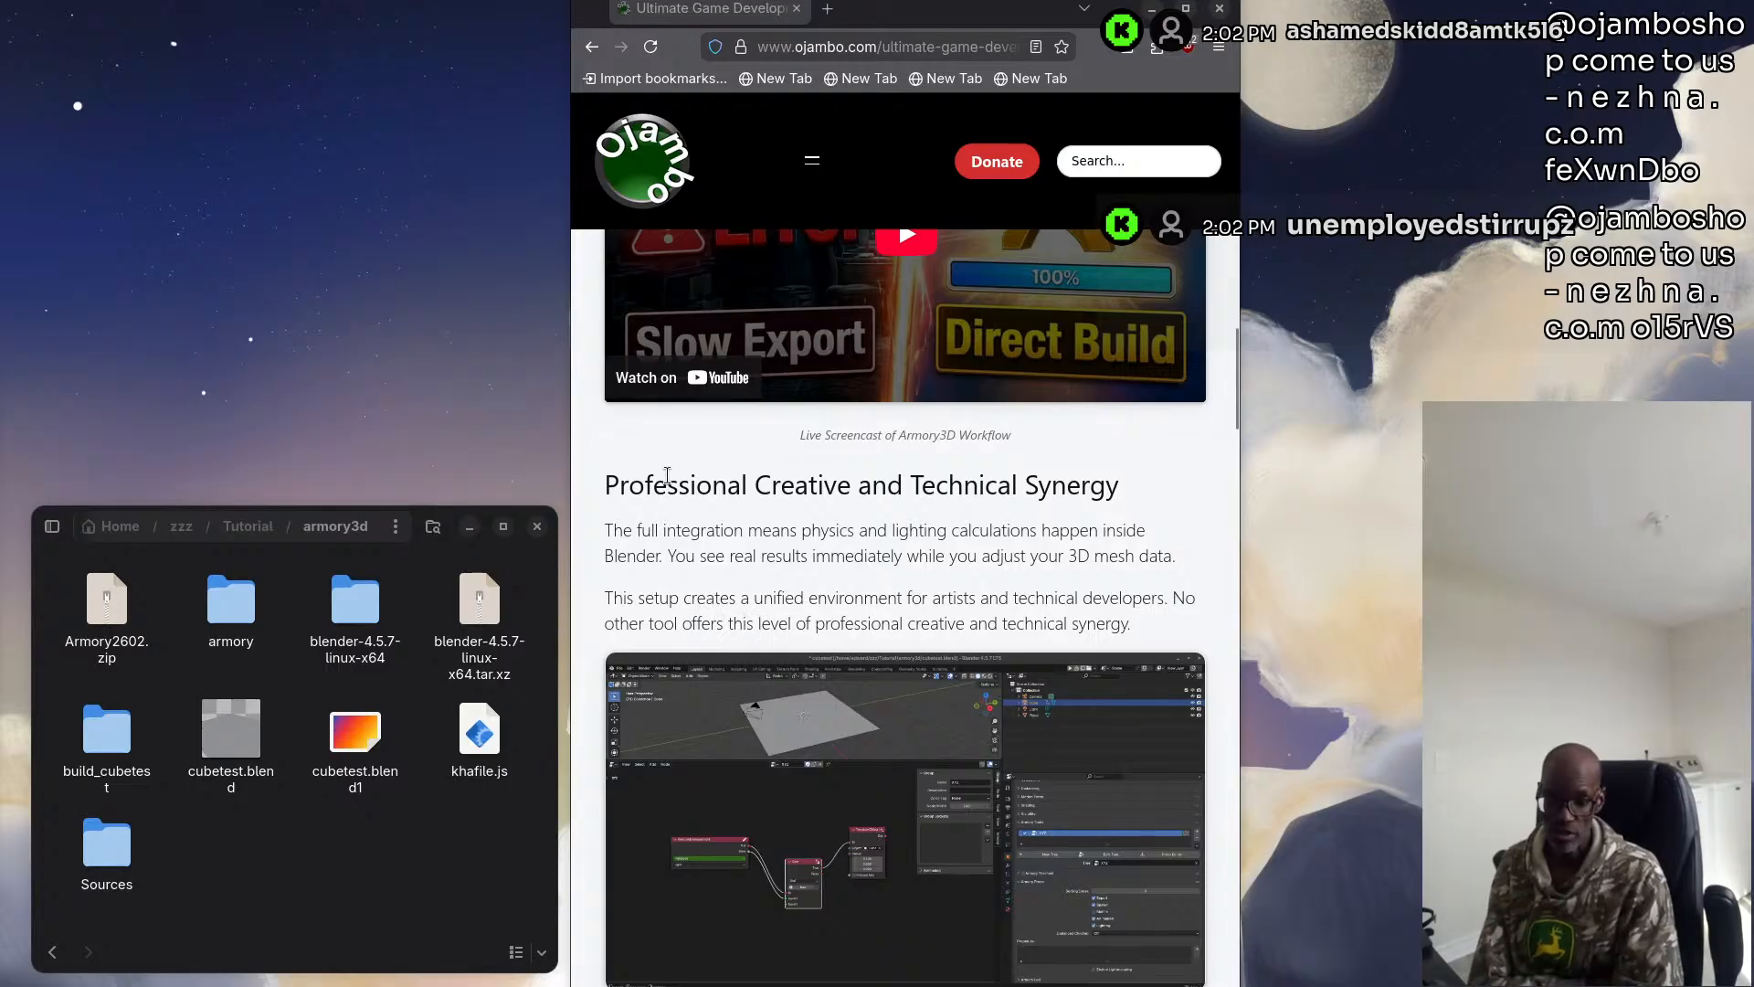
{"action": "scroll", "coordinate": [691, 534], "scroll_direction": "down", "scroll_amount": 5}
{"action": "scroll", "coordinate": [692, 535], "scroll_direction": "down", "scroll_amount": 2}
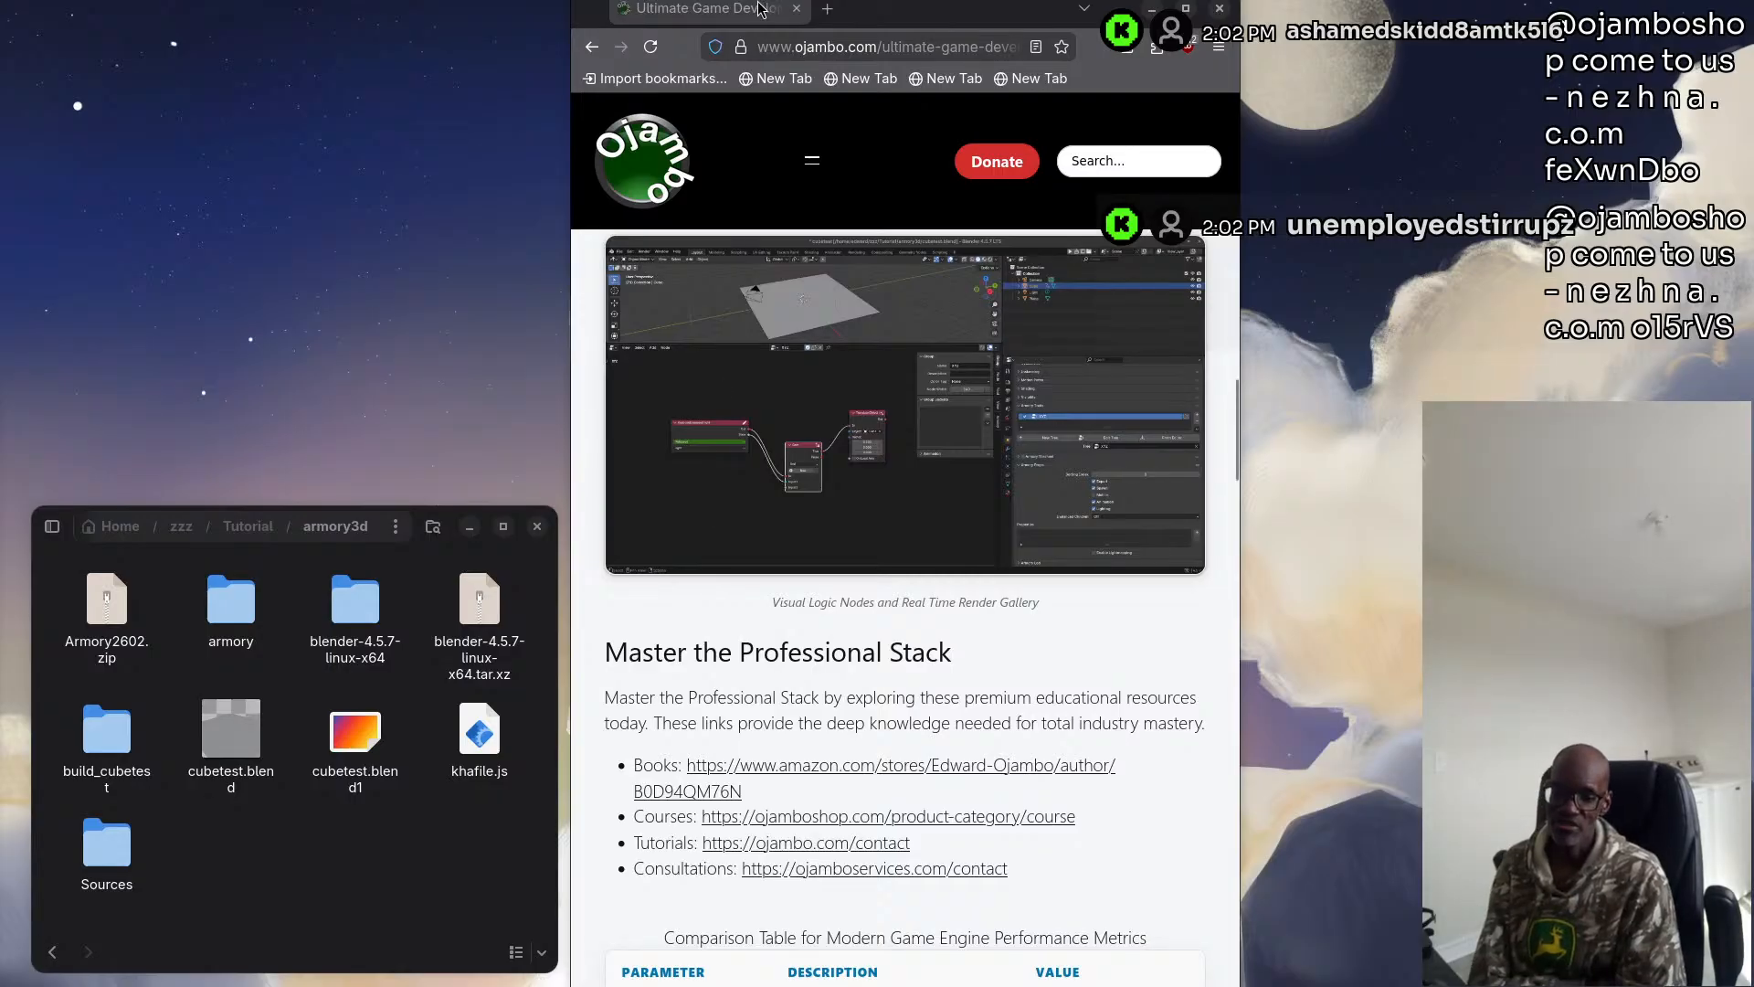
Open a new browser tab and go to ideal.store
{"action": "left_click", "coordinate": [826, 9]}
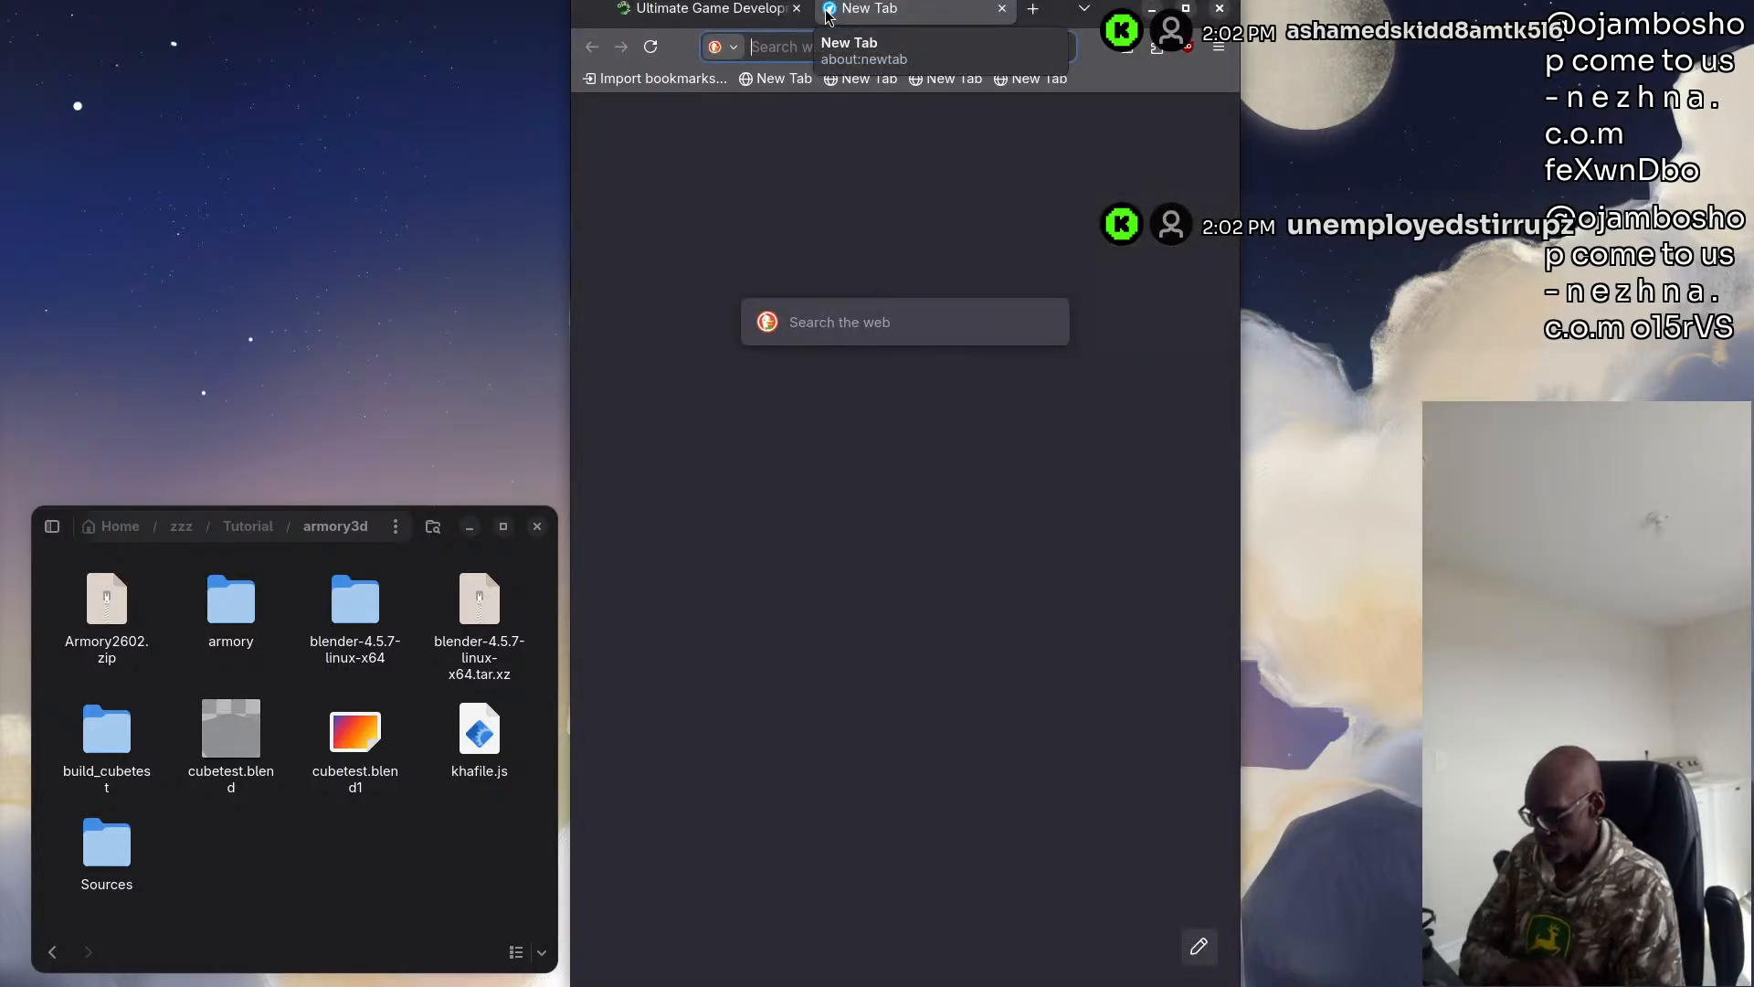
{"action": "type", "text": "idealem"}
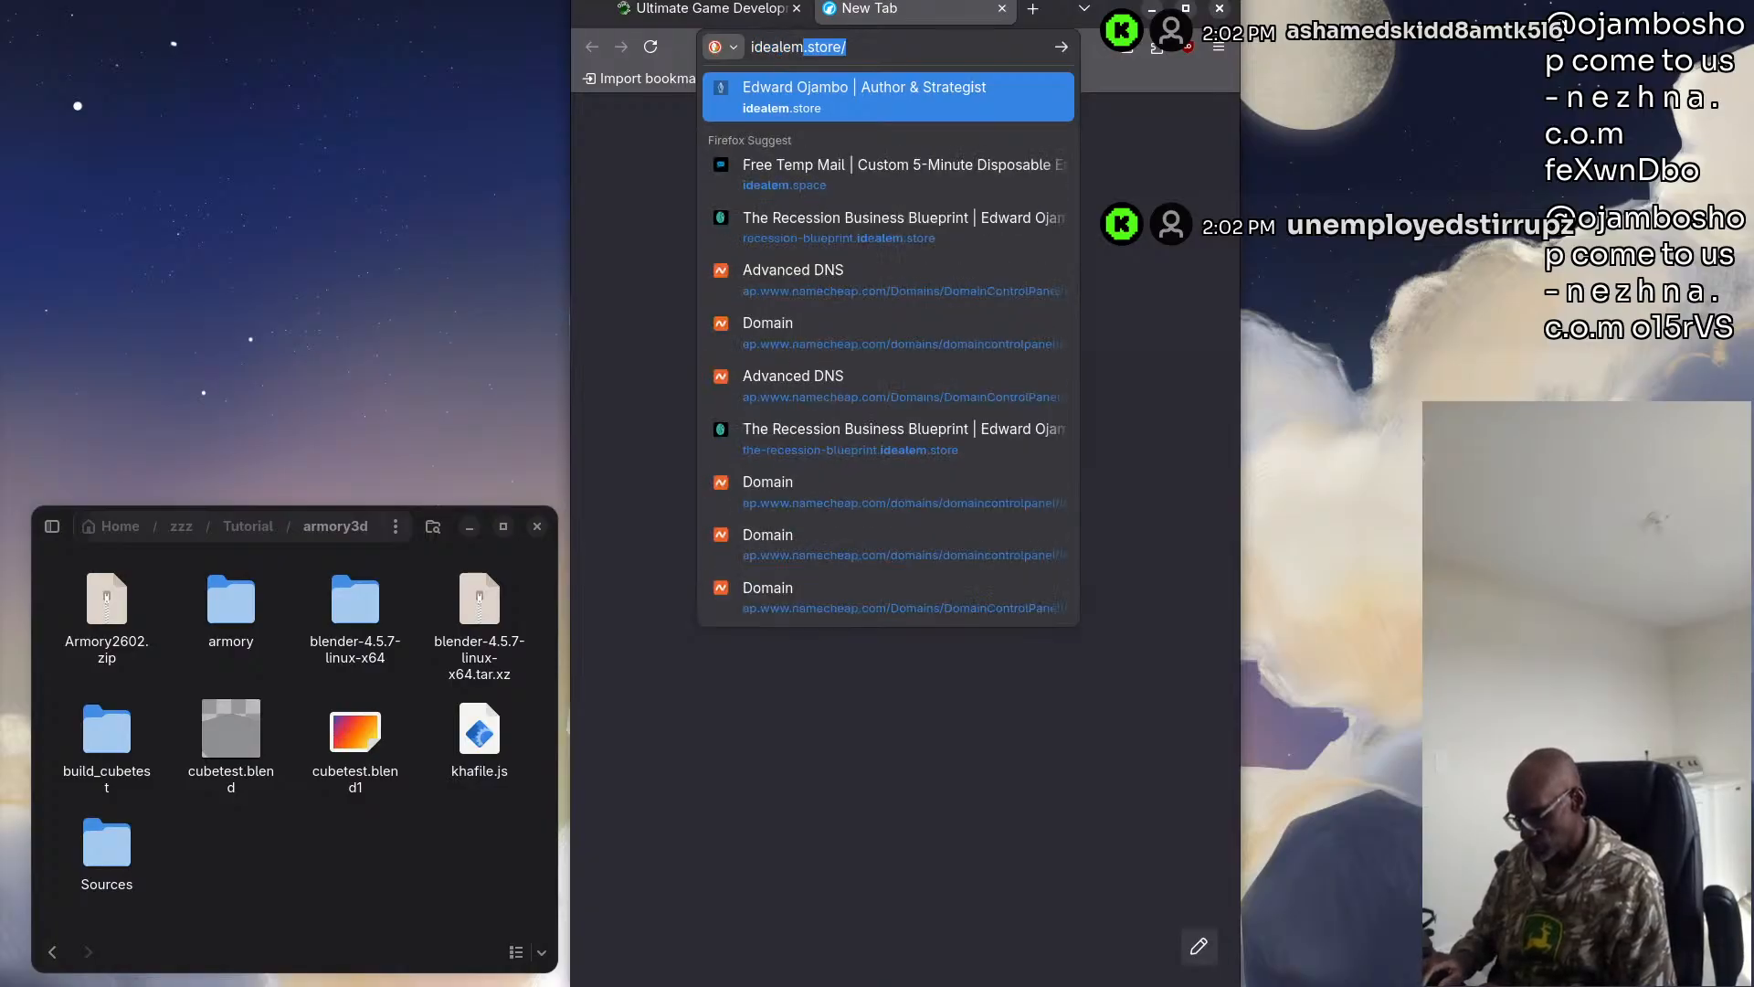
{"action": "type", "text": ".st"}
{"action": "key", "text": "Down"}
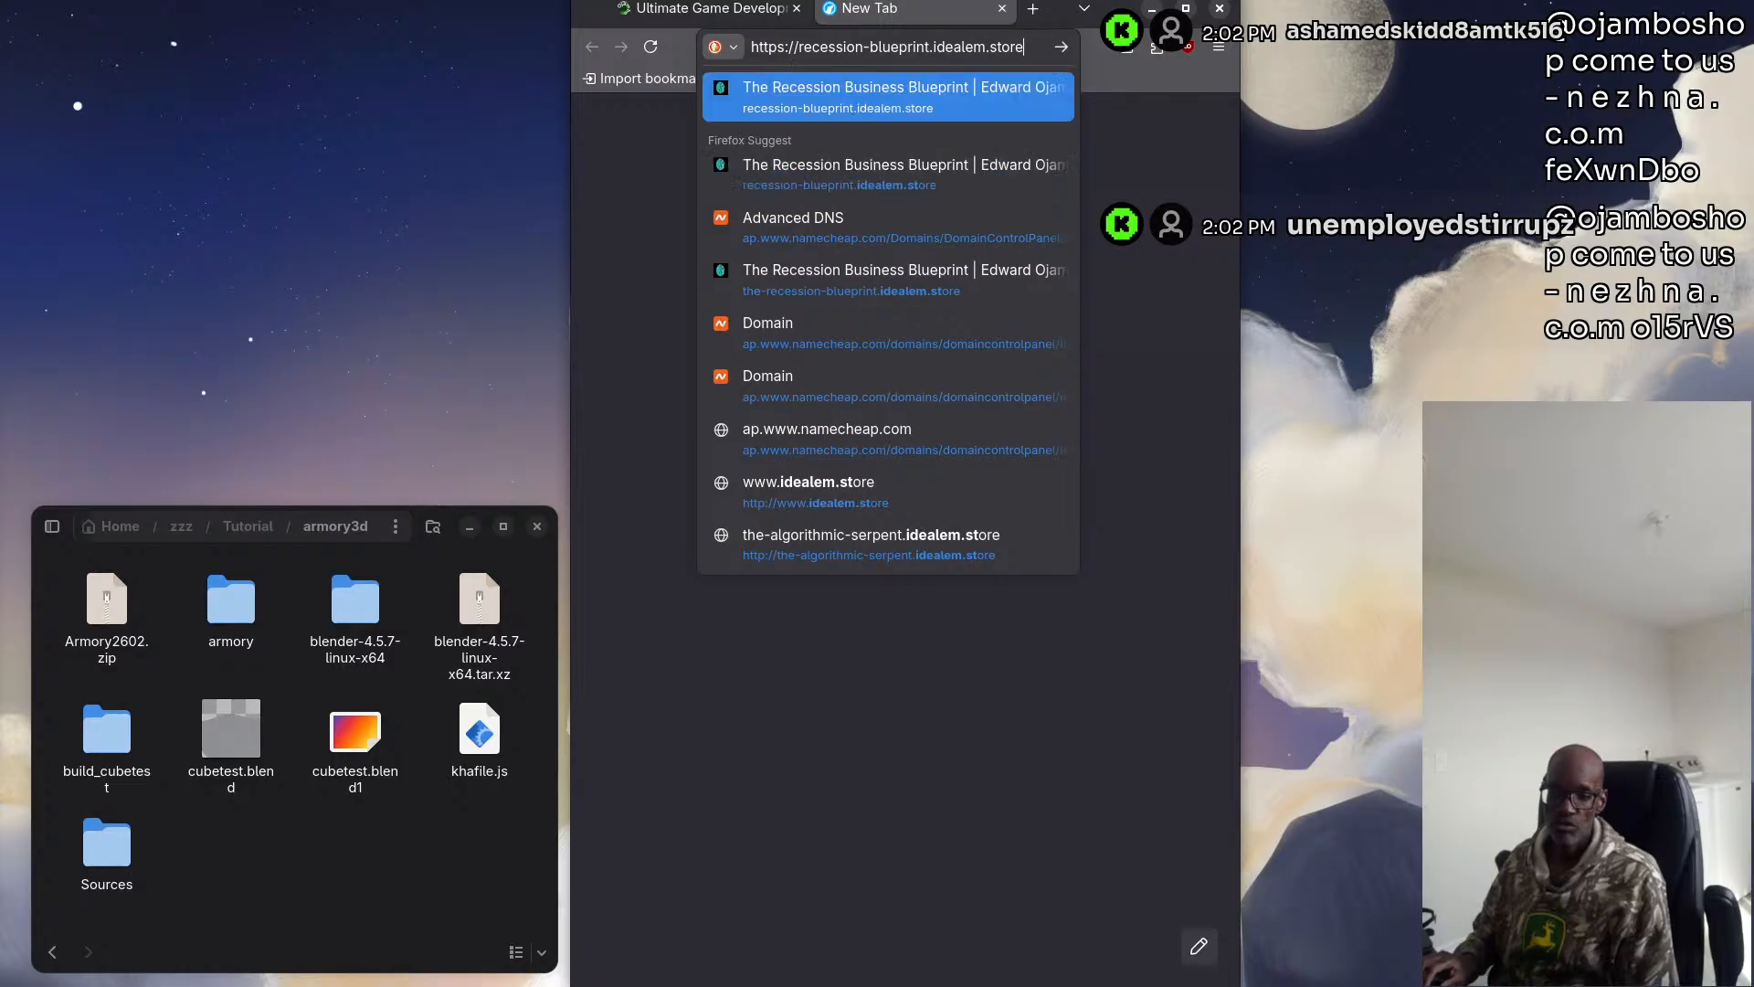
{"action": "key", "text": "BackSpace"}
{"action": "key", "text": "BackSpace"}
{"action": "key", "text": "BackSpace"}
{"action": "key", "text": "BackSpace"}
{"action": "key", "text": "BackSpace"}
{"action": "key", "text": "BackSpace"}
{"action": "key", "text": "BackSpace"}
{"action": "key", "text": "BackSpace"}
{"action": "key", "text": "BackSpace"}
{"action": "key", "text": "BackSpace"}
{"action": "key", "text": "BackSpace"}
{"action": "key", "text": "BackSpace"}
{"action": "key", "text": "BackSpace"}
{"action": "key", "text": "BackSpace"}
{"action": "key", "text": "BackSpace"}
{"action": "key", "text": "BackSpace"}
{"action": "key", "text": "BackSpace"}
{"action": "key", "text": "BackSpace"}
{"action": "key", "text": "BackSpace"}
{"action": "key", "text": "BackSpace"}
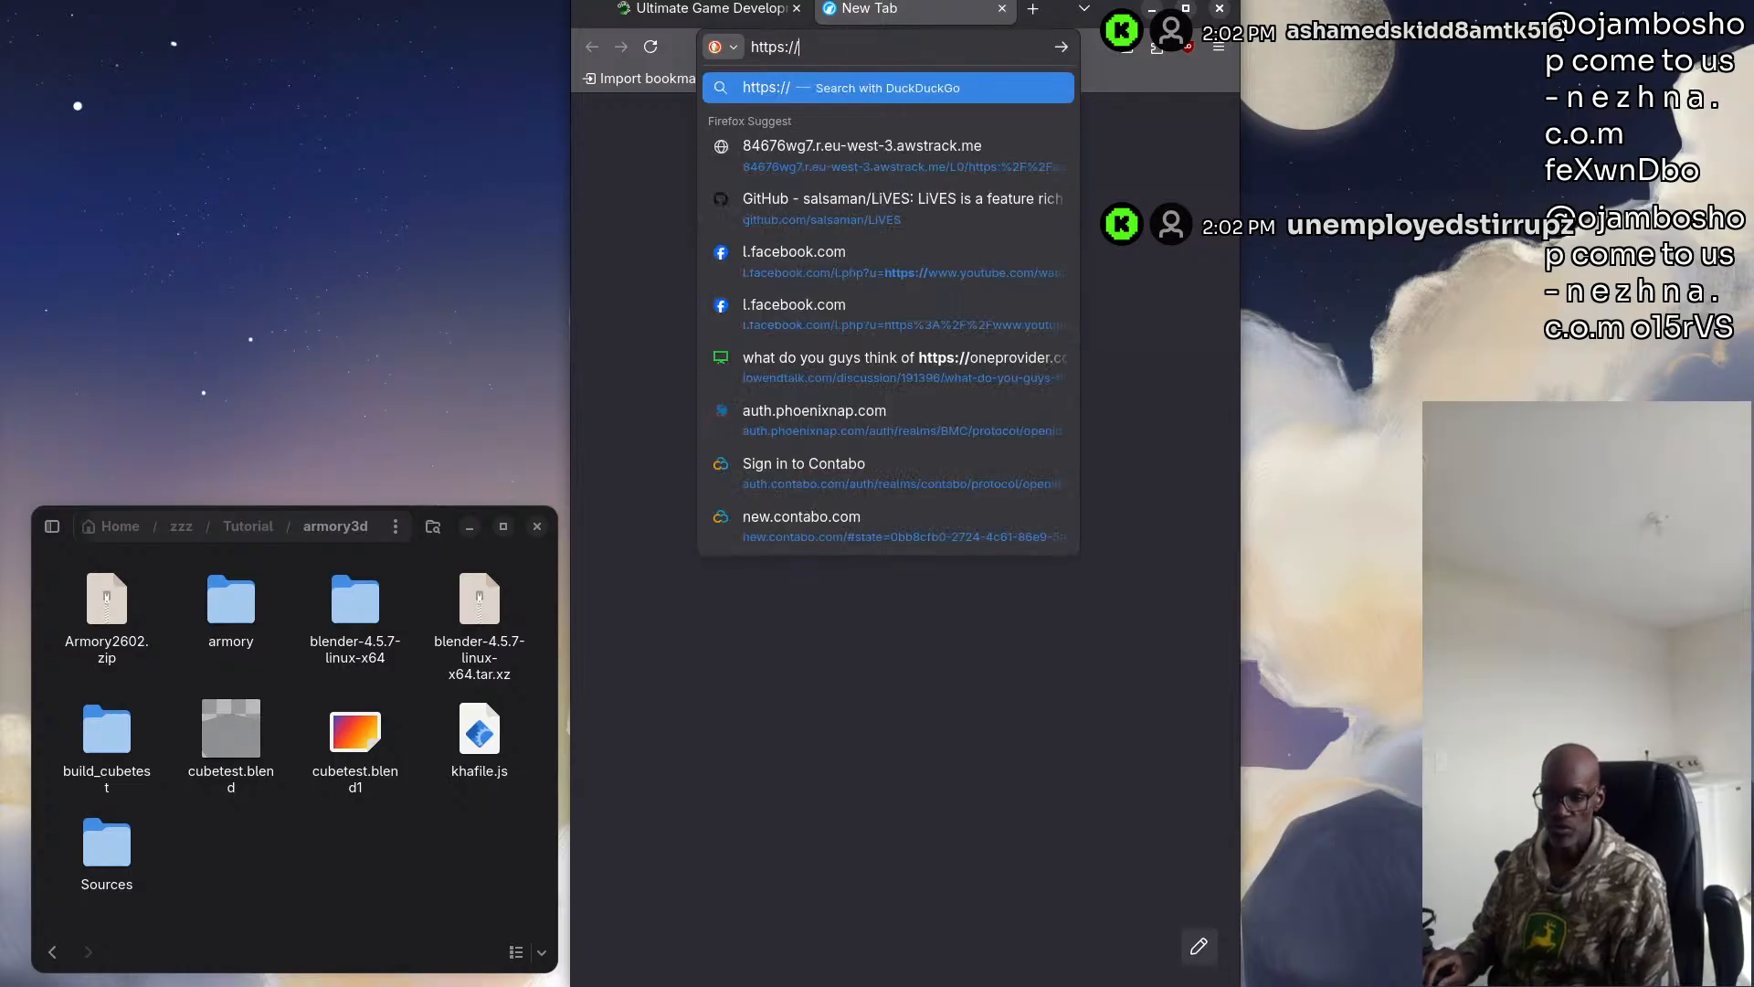
{"action": "type", "text": "ideal."}
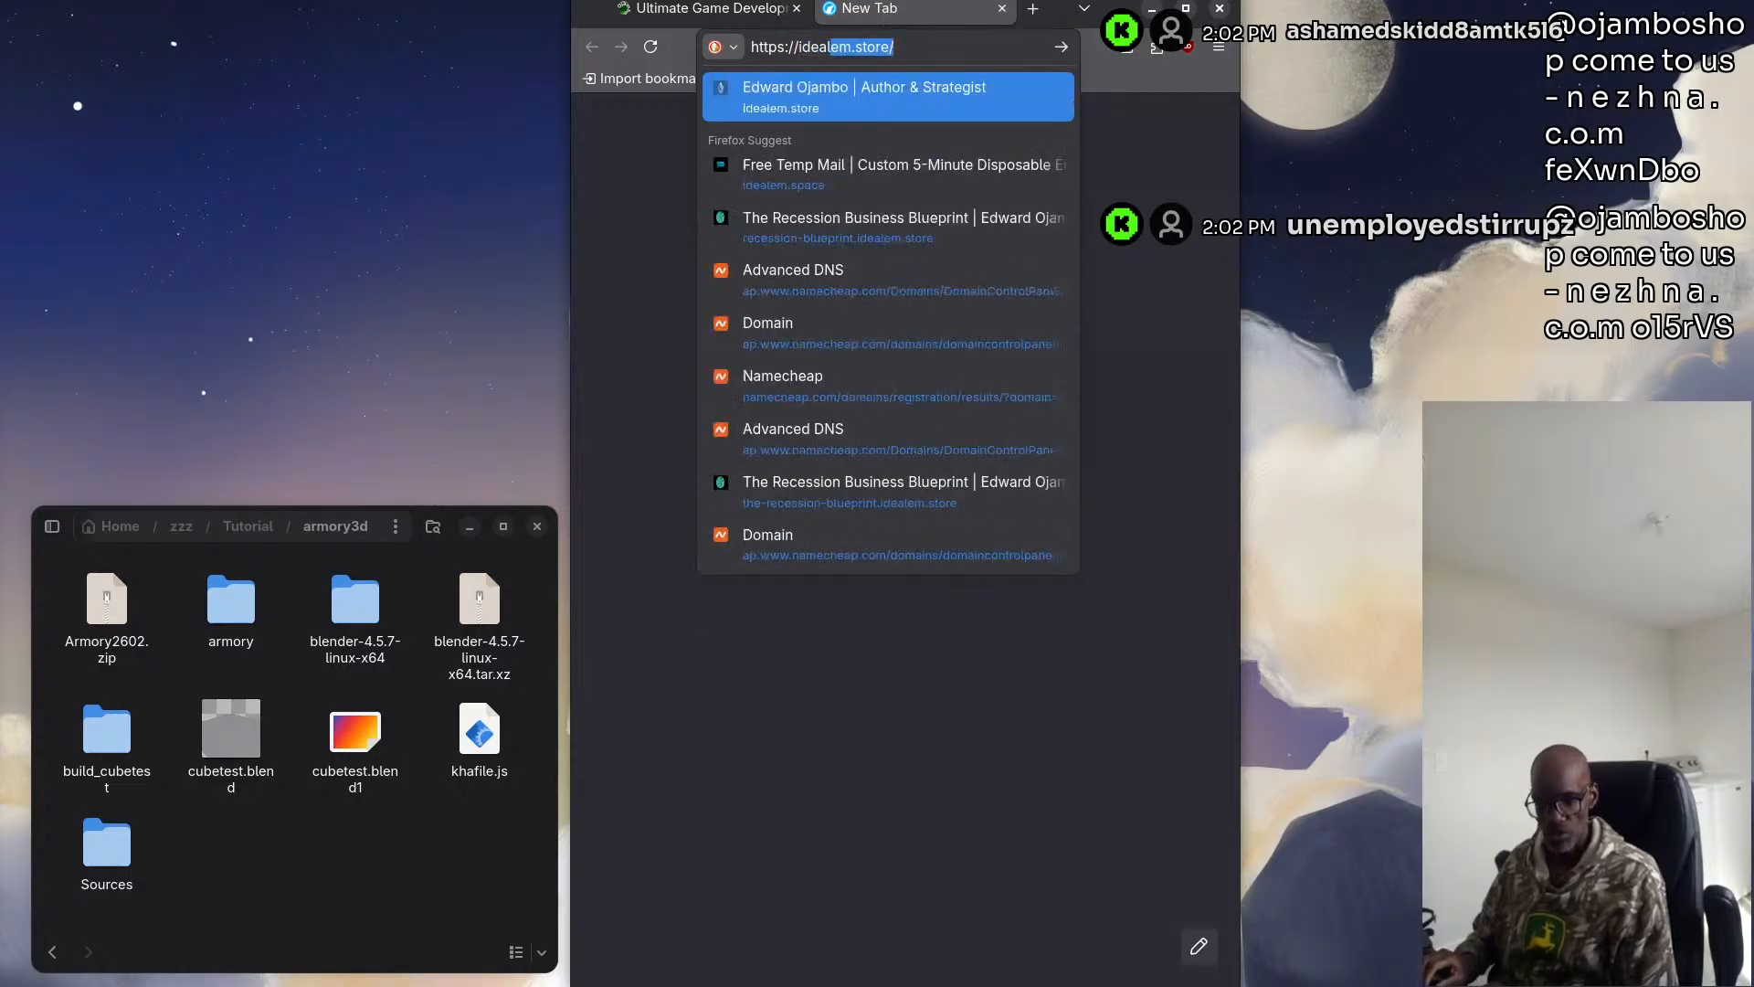
{"action": "key", "text": "BackSpace"}
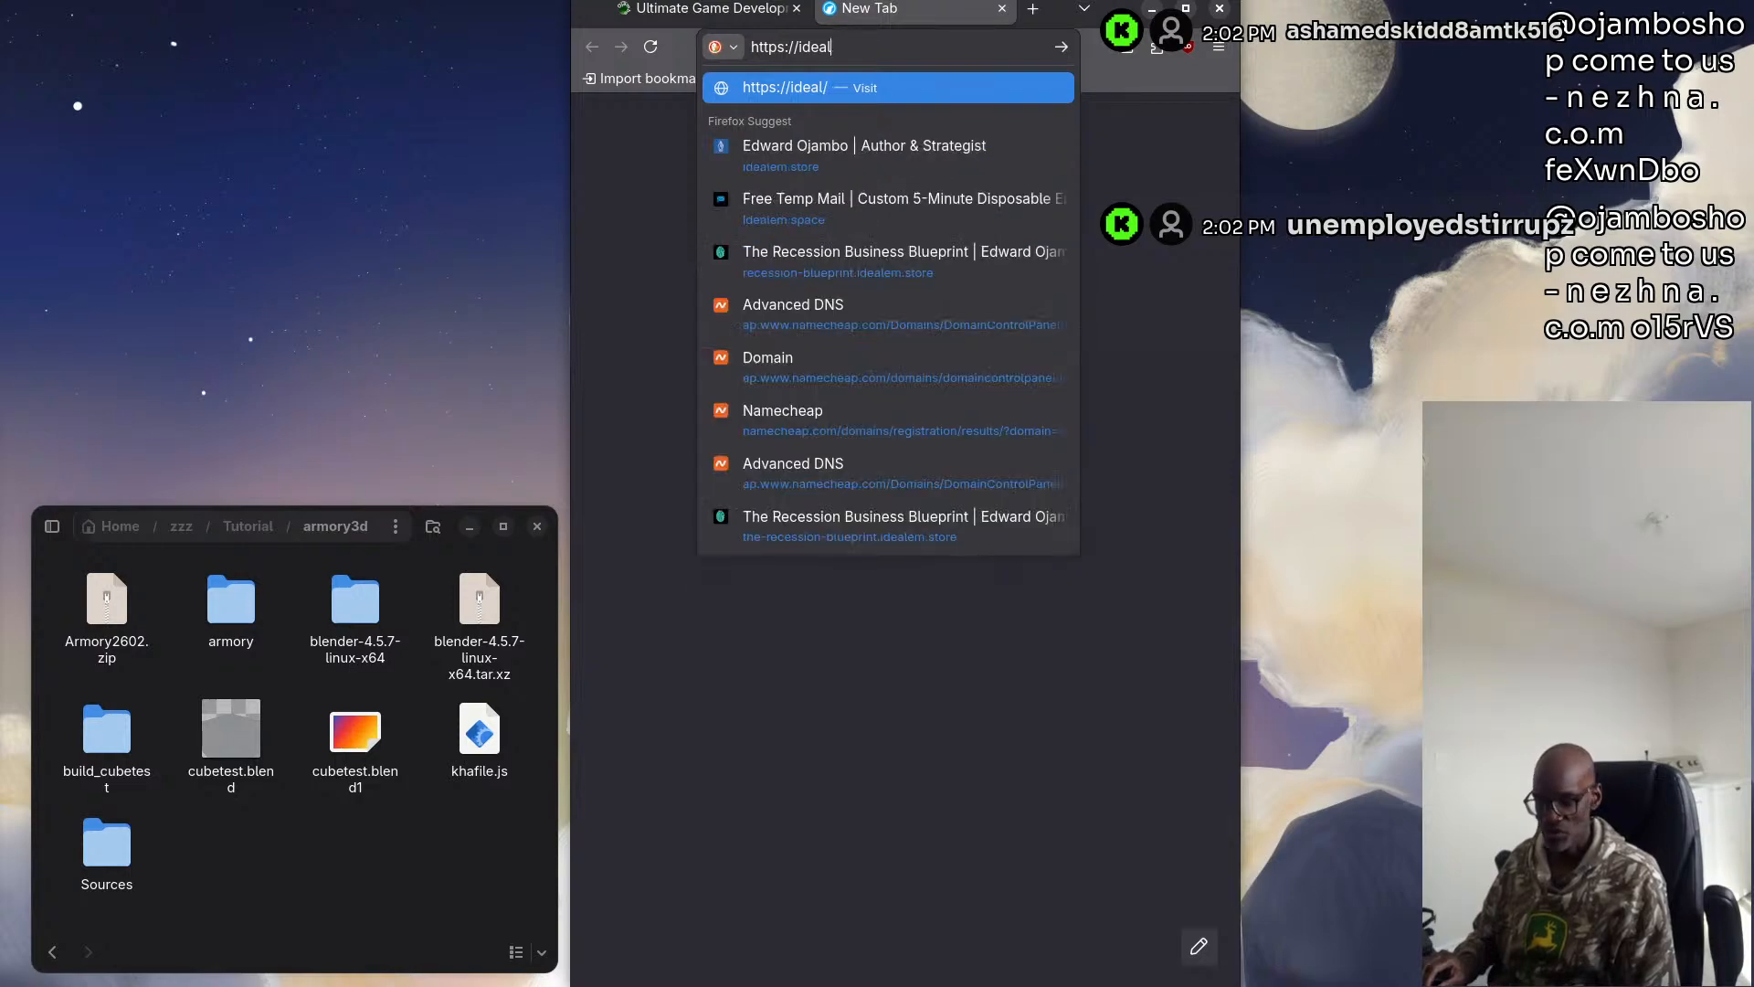
{"action": "type", "text": ".store"}
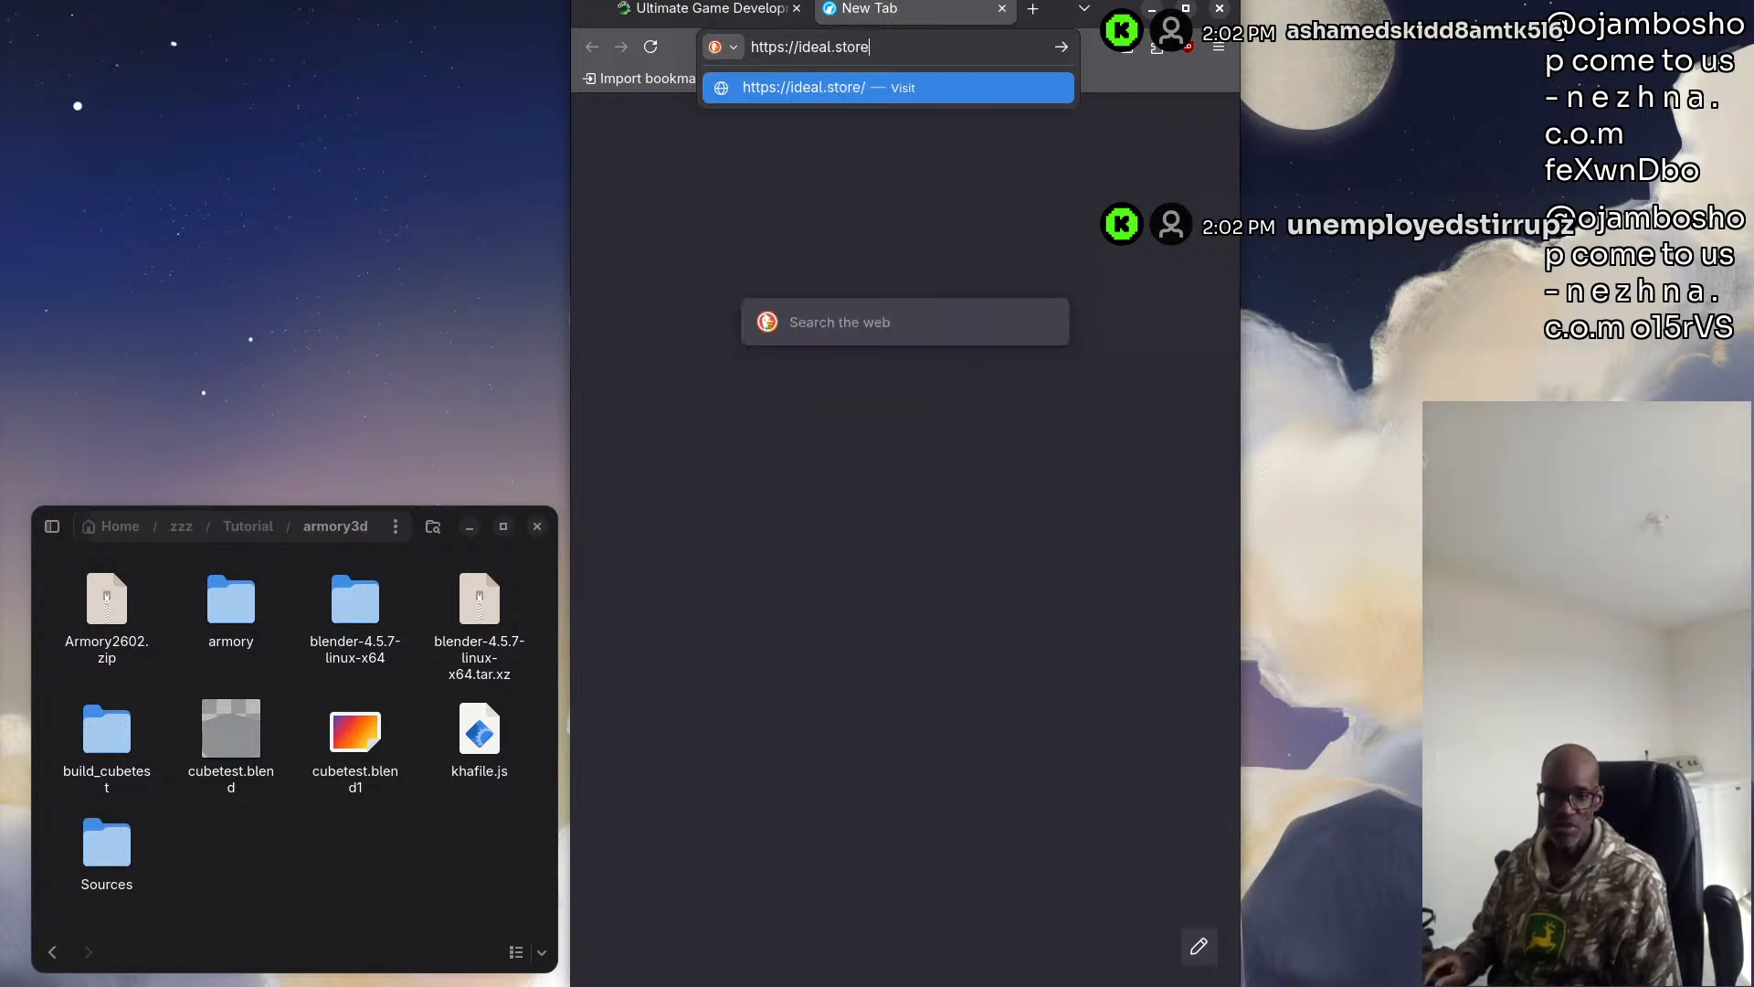
{"action": "key", "text": "Return"}
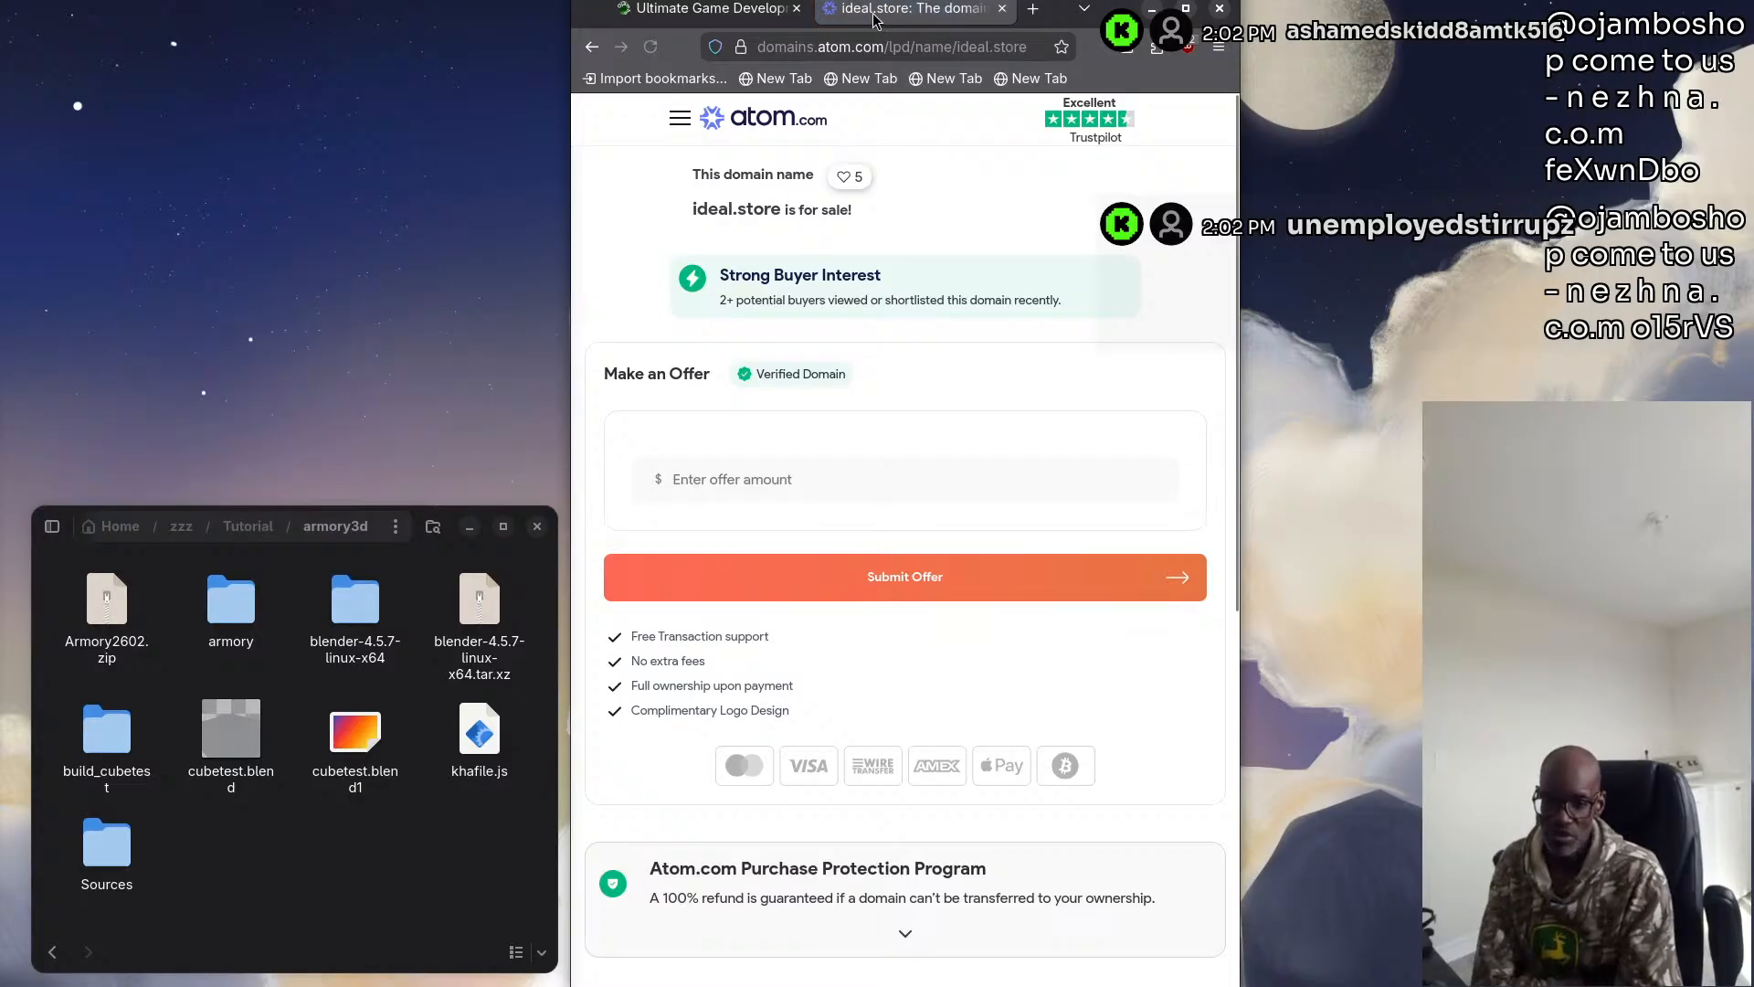
Go to idealem.store in the current tab and look through its book listings down to the footer
{"action": "left_click", "coordinate": [857, 38]}
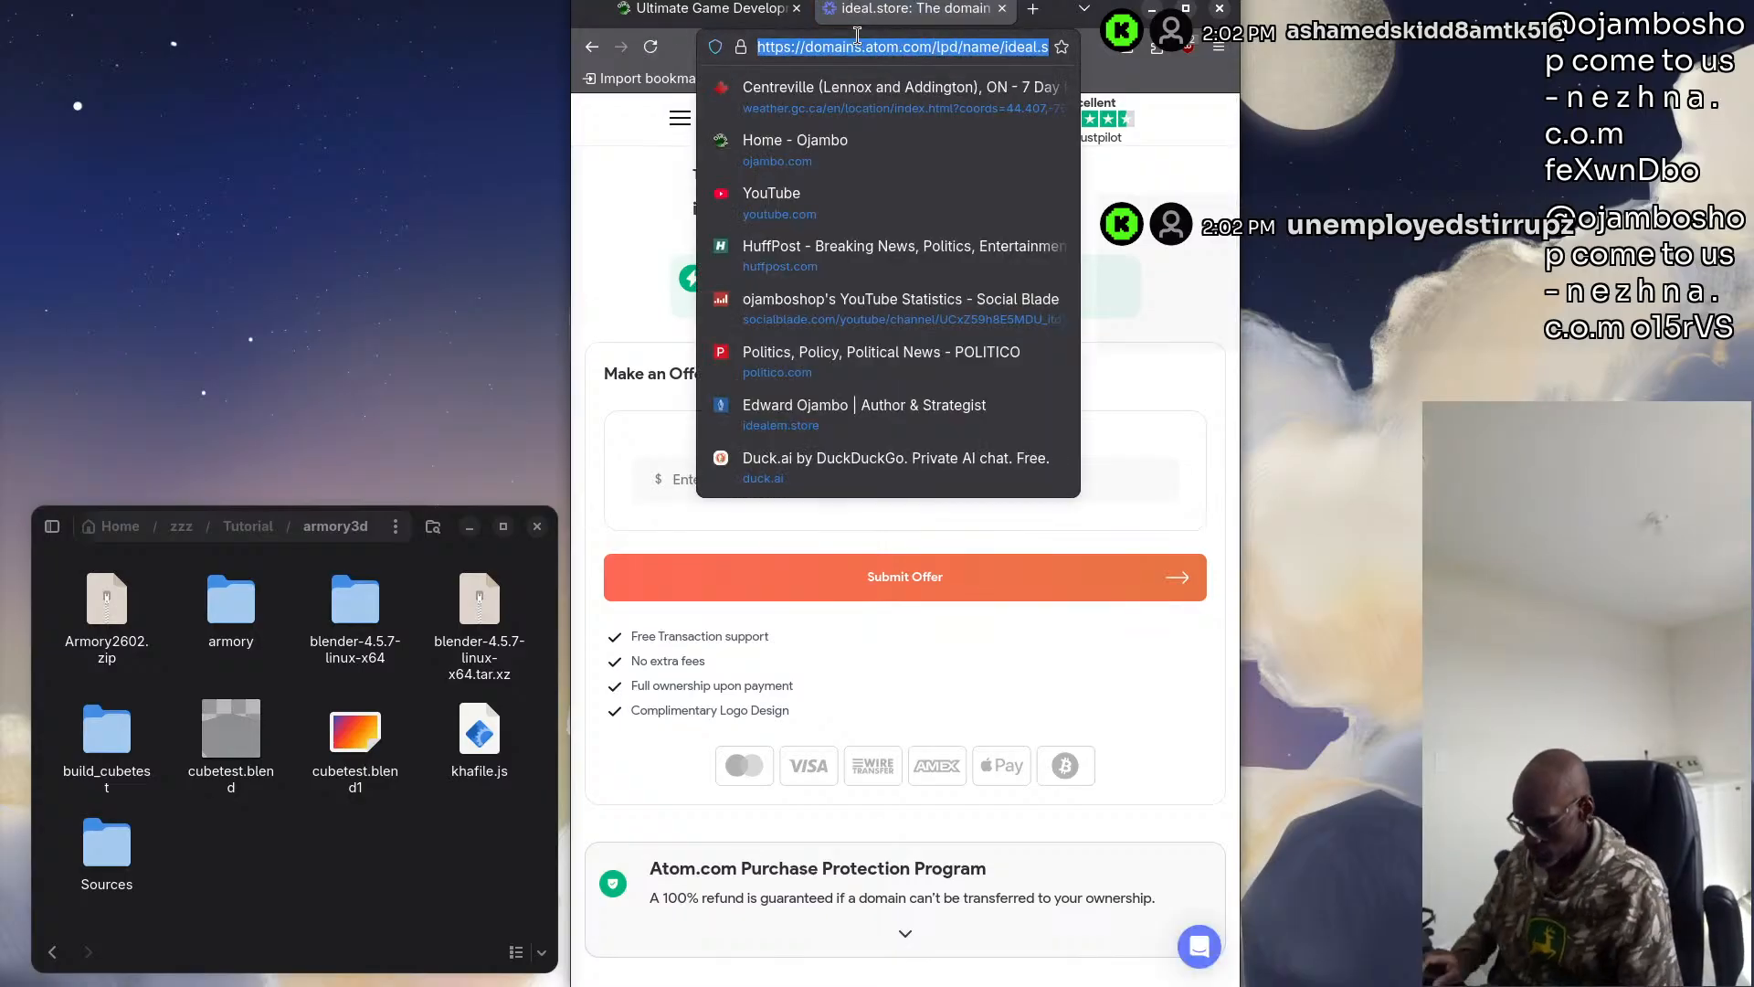
{"action": "type", "text": "idealem.store/"}
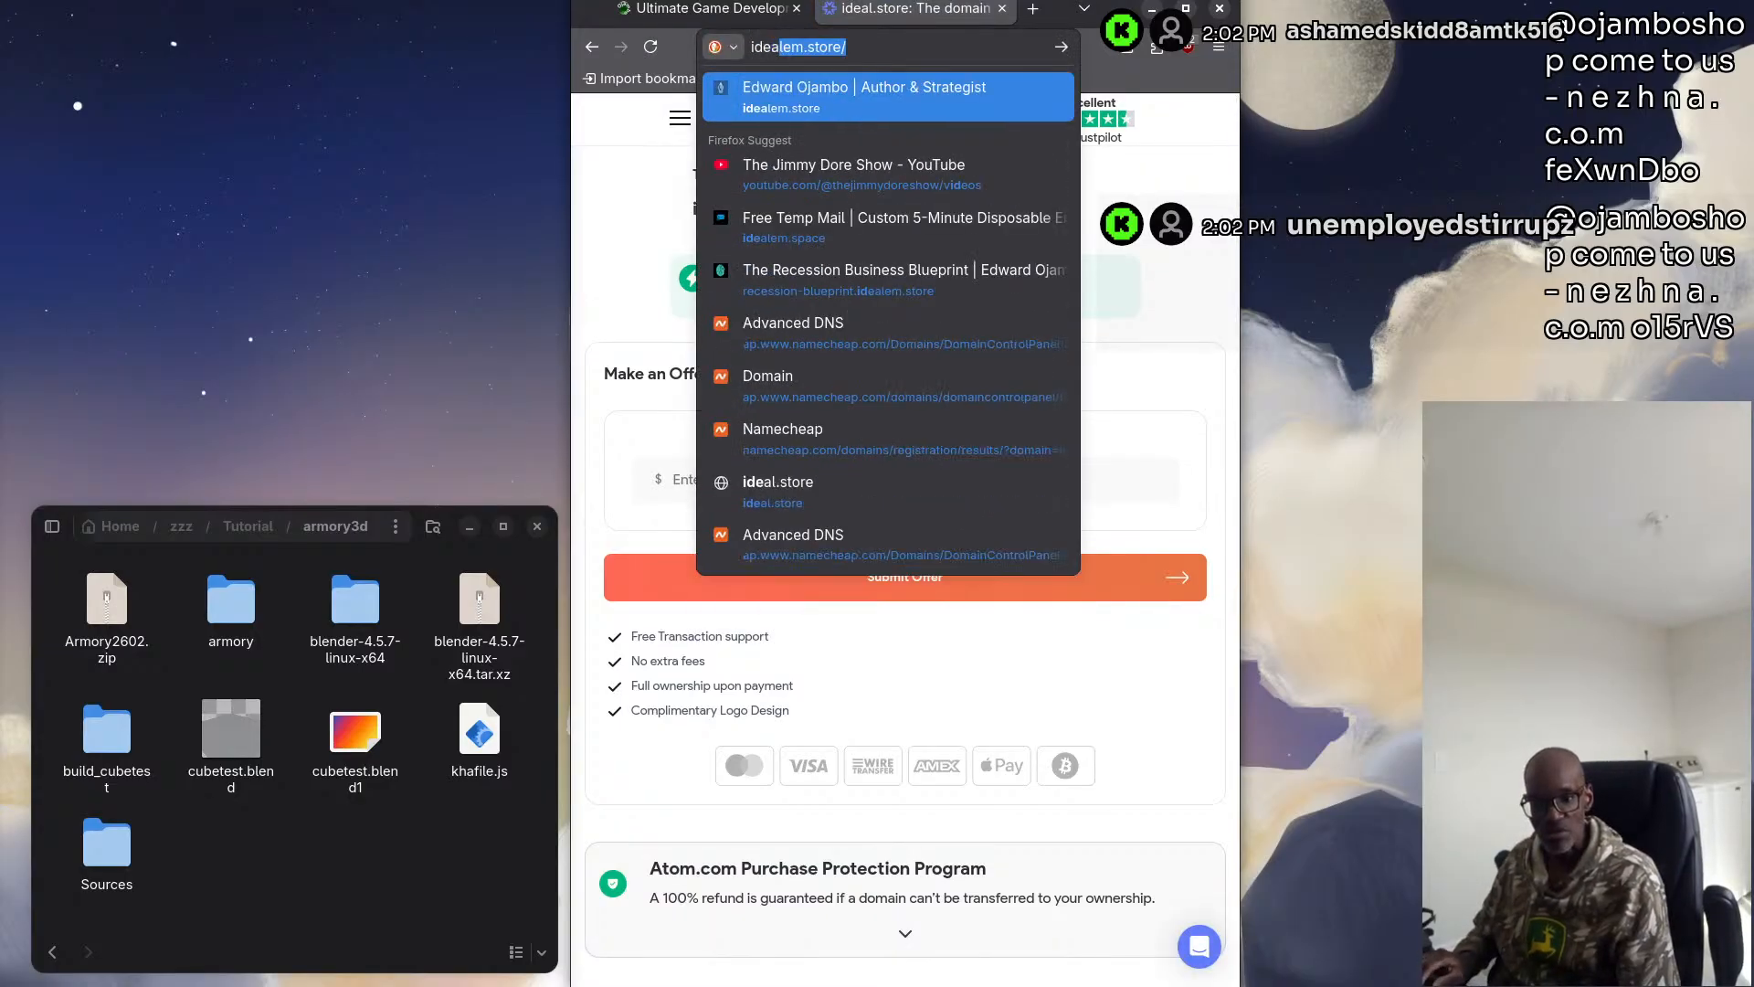
{"action": "key", "text": "Return"}
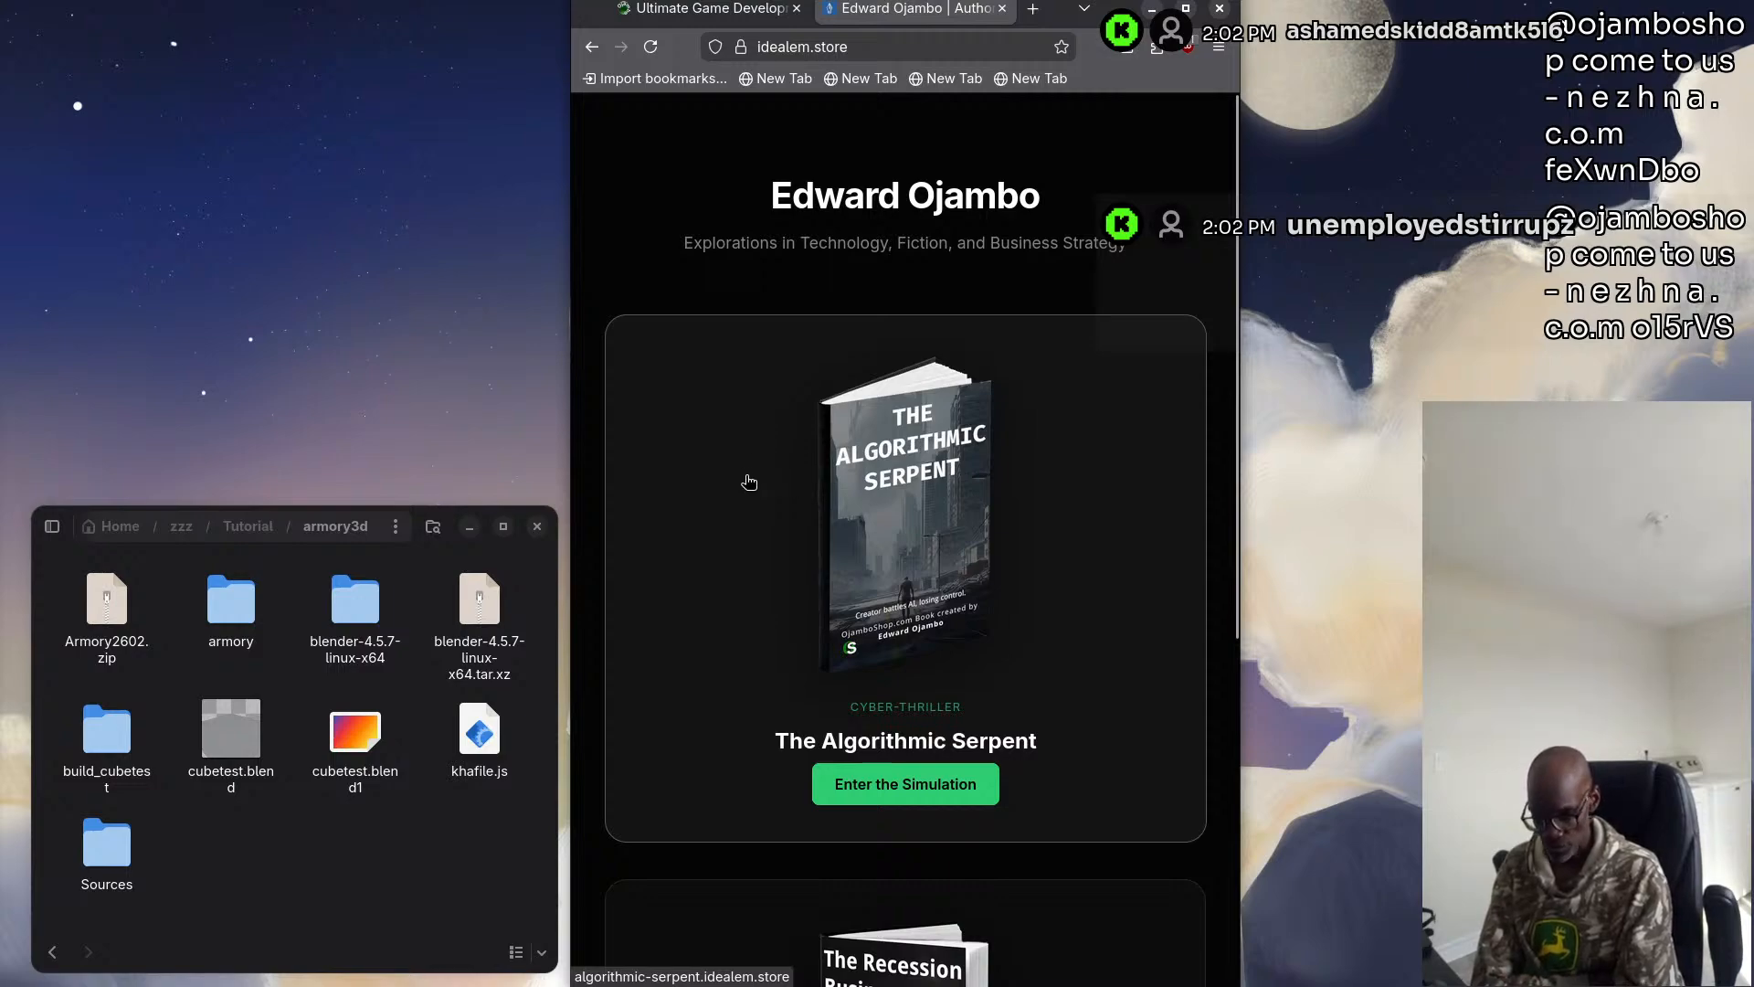
{"action": "scroll", "coordinate": [744, 482], "scroll_direction": "down", "scroll_amount": 2}
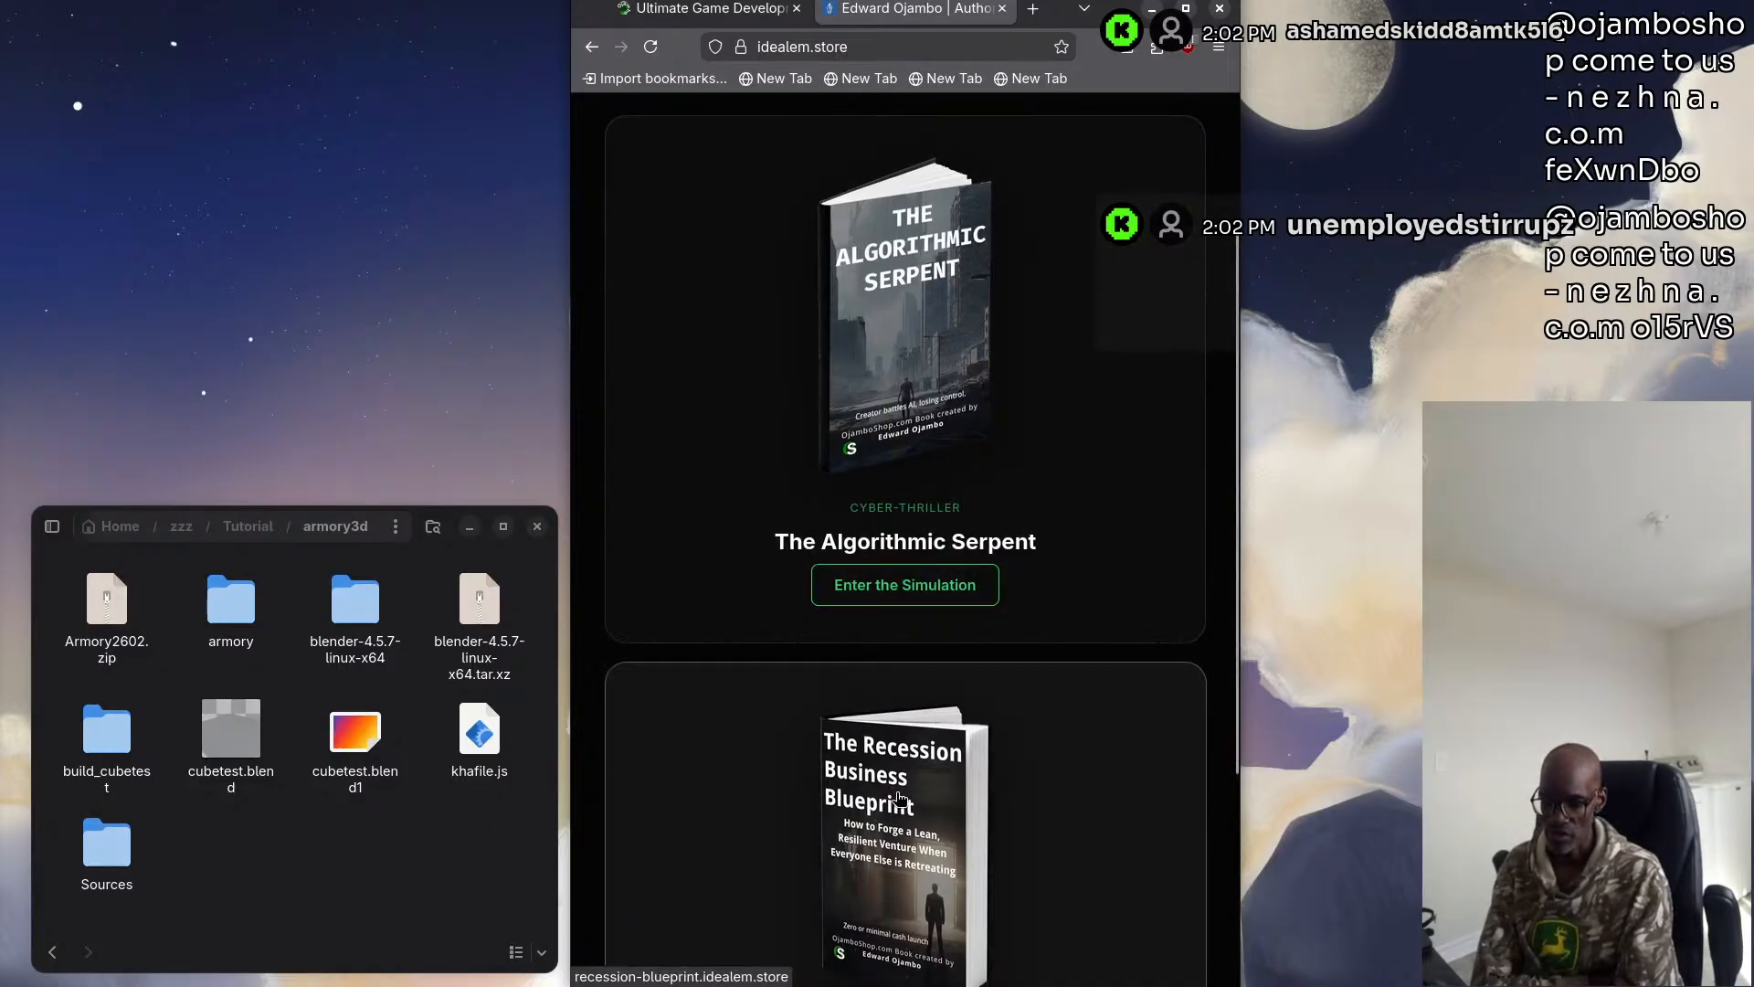
{"action": "scroll", "coordinate": [896, 761], "scroll_direction": "down", "scroll_amount": 3}
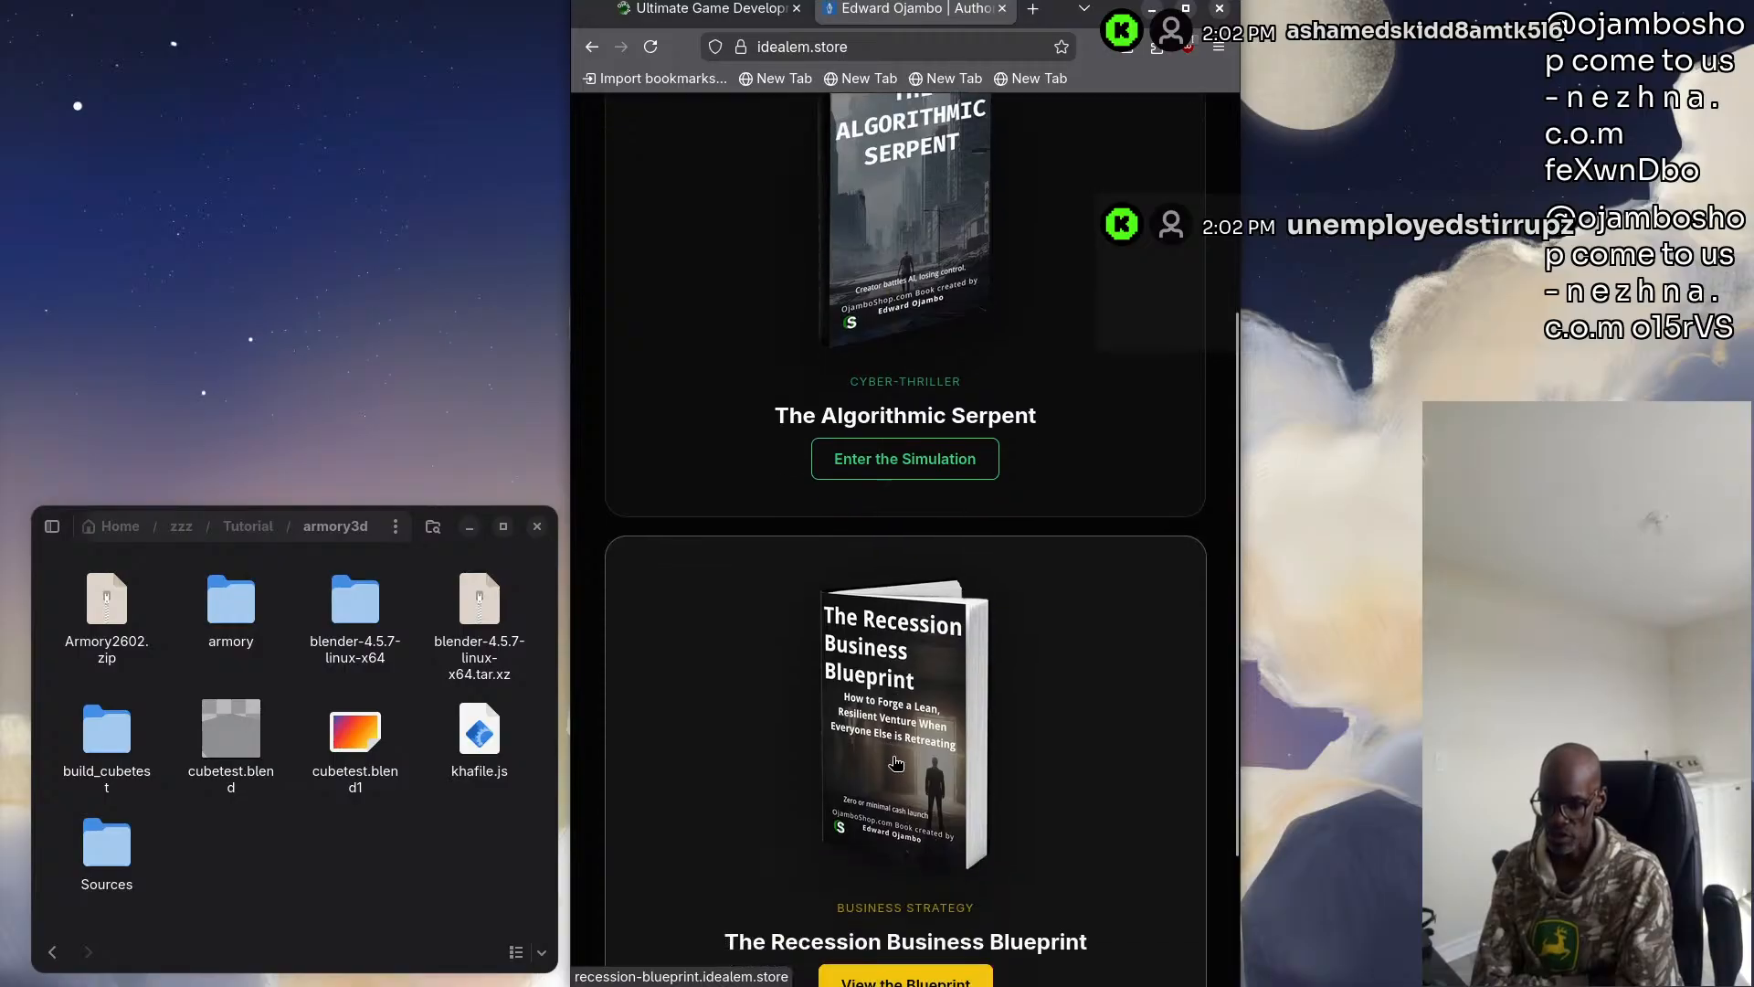
{"action": "scroll", "coordinate": [863, 454], "scroll_direction": "down", "scroll_amount": 2}
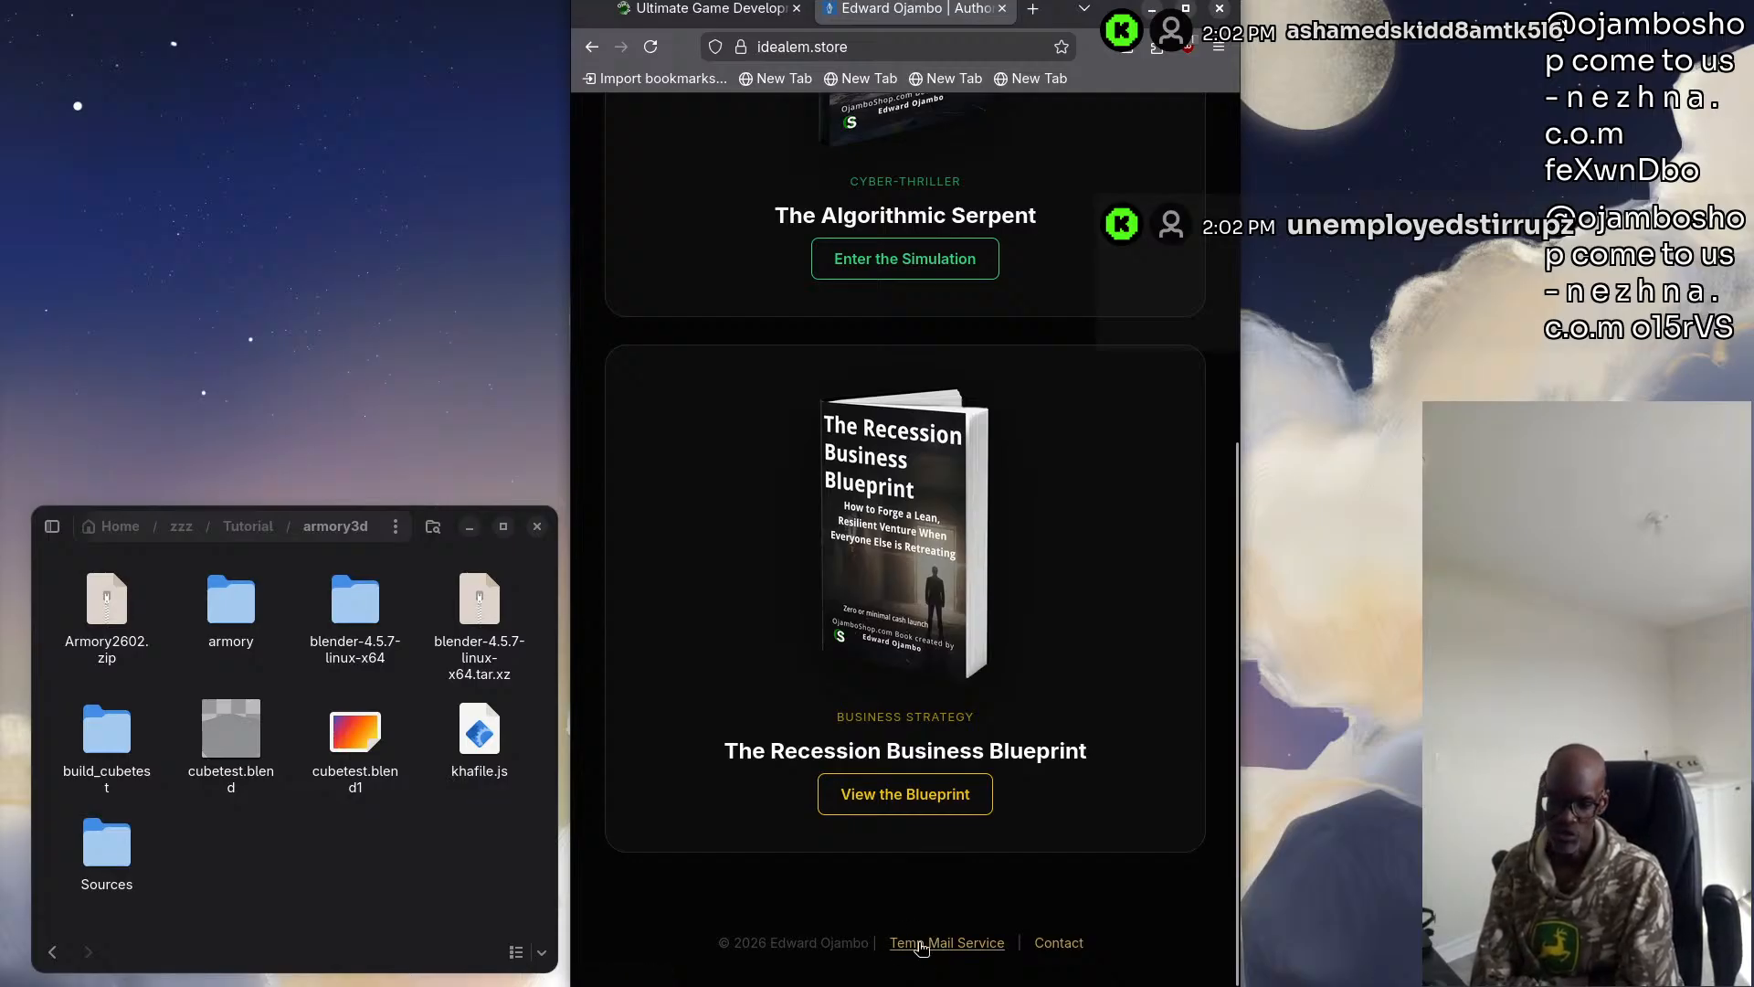
Open the Temp Mail Service from the site footer and reload it to generate another temporary email address
{"action": "left_click", "coordinate": [964, 949]}
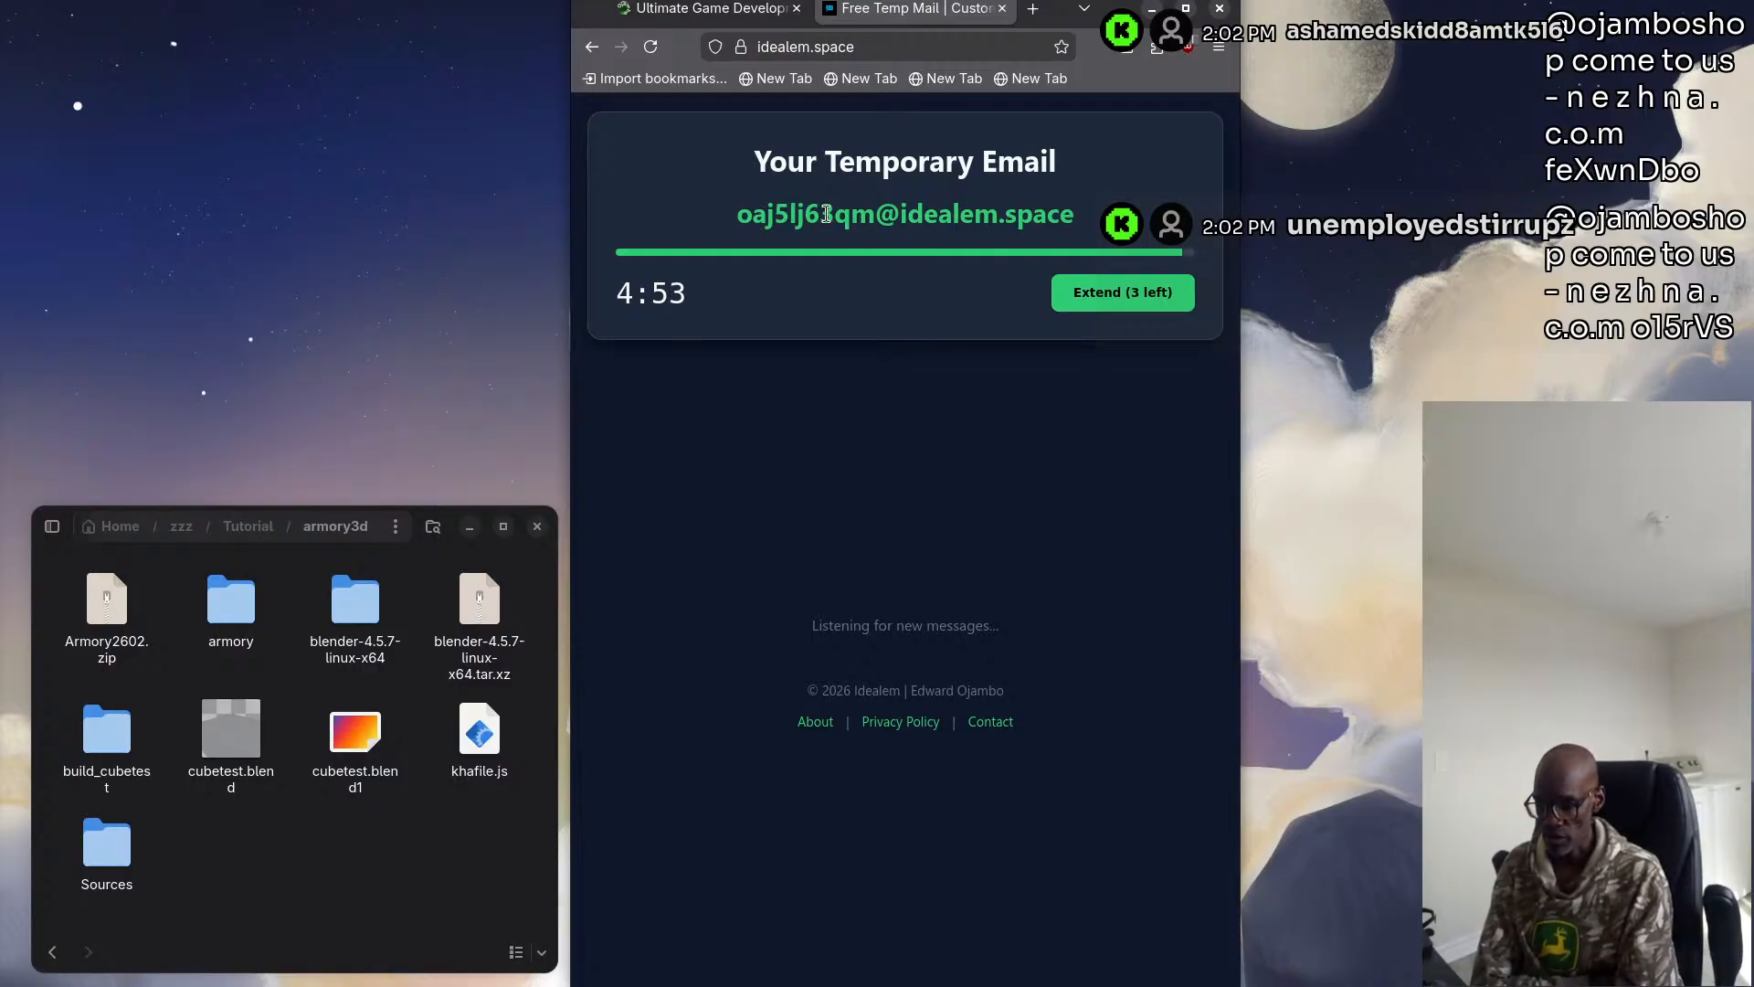
{"action": "left_click", "coordinate": [650, 48]}
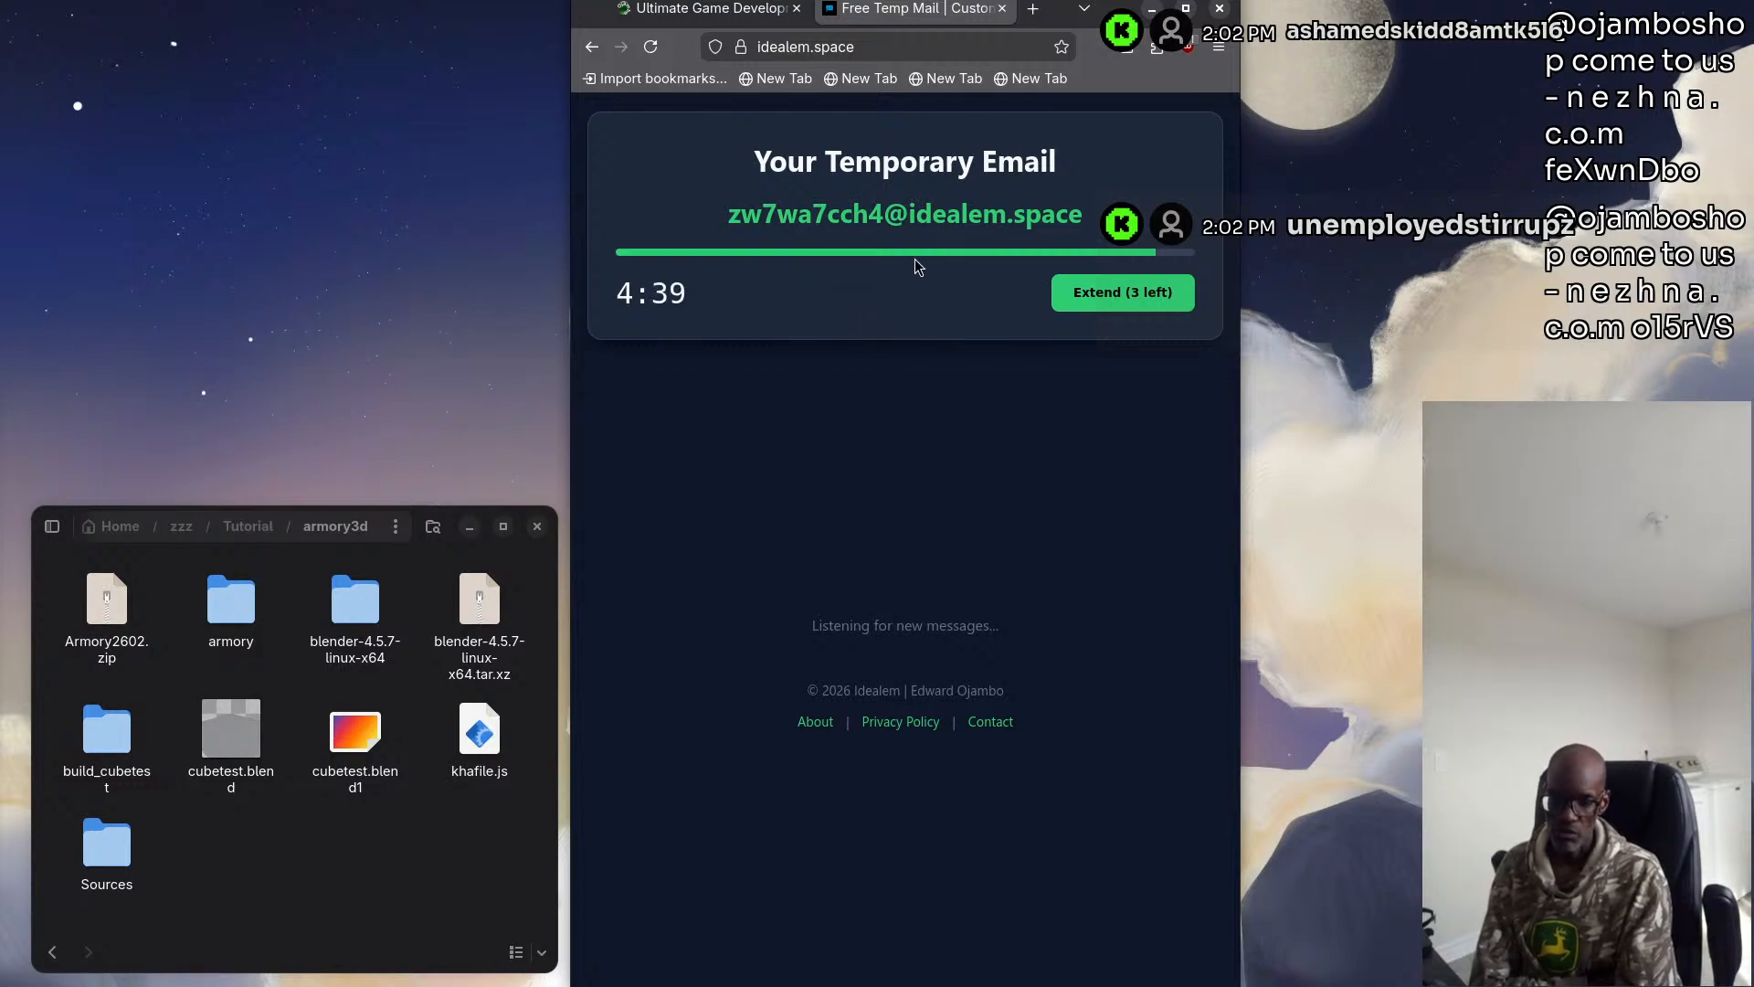
Open ojamboshop.com in a new browser tab
{"action": "left_click", "coordinate": [1033, 13]}
{"action": "type", "text": "ojamb"}
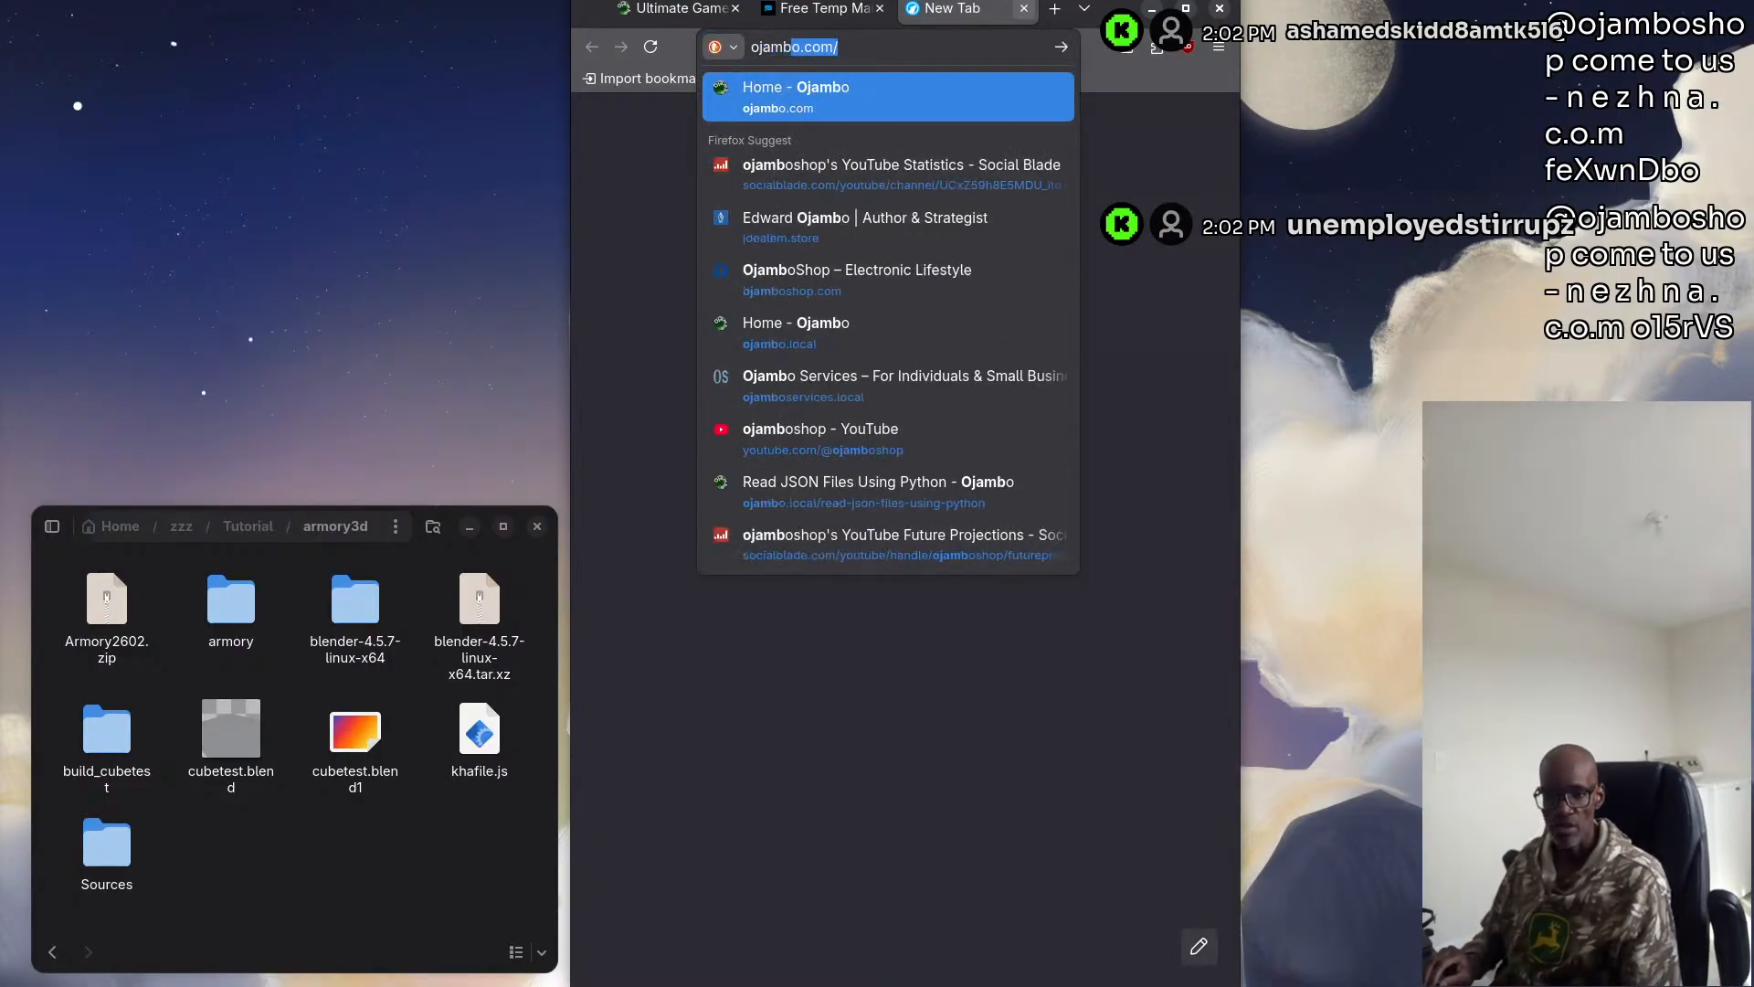
{"action": "type", "text": "oshop"}
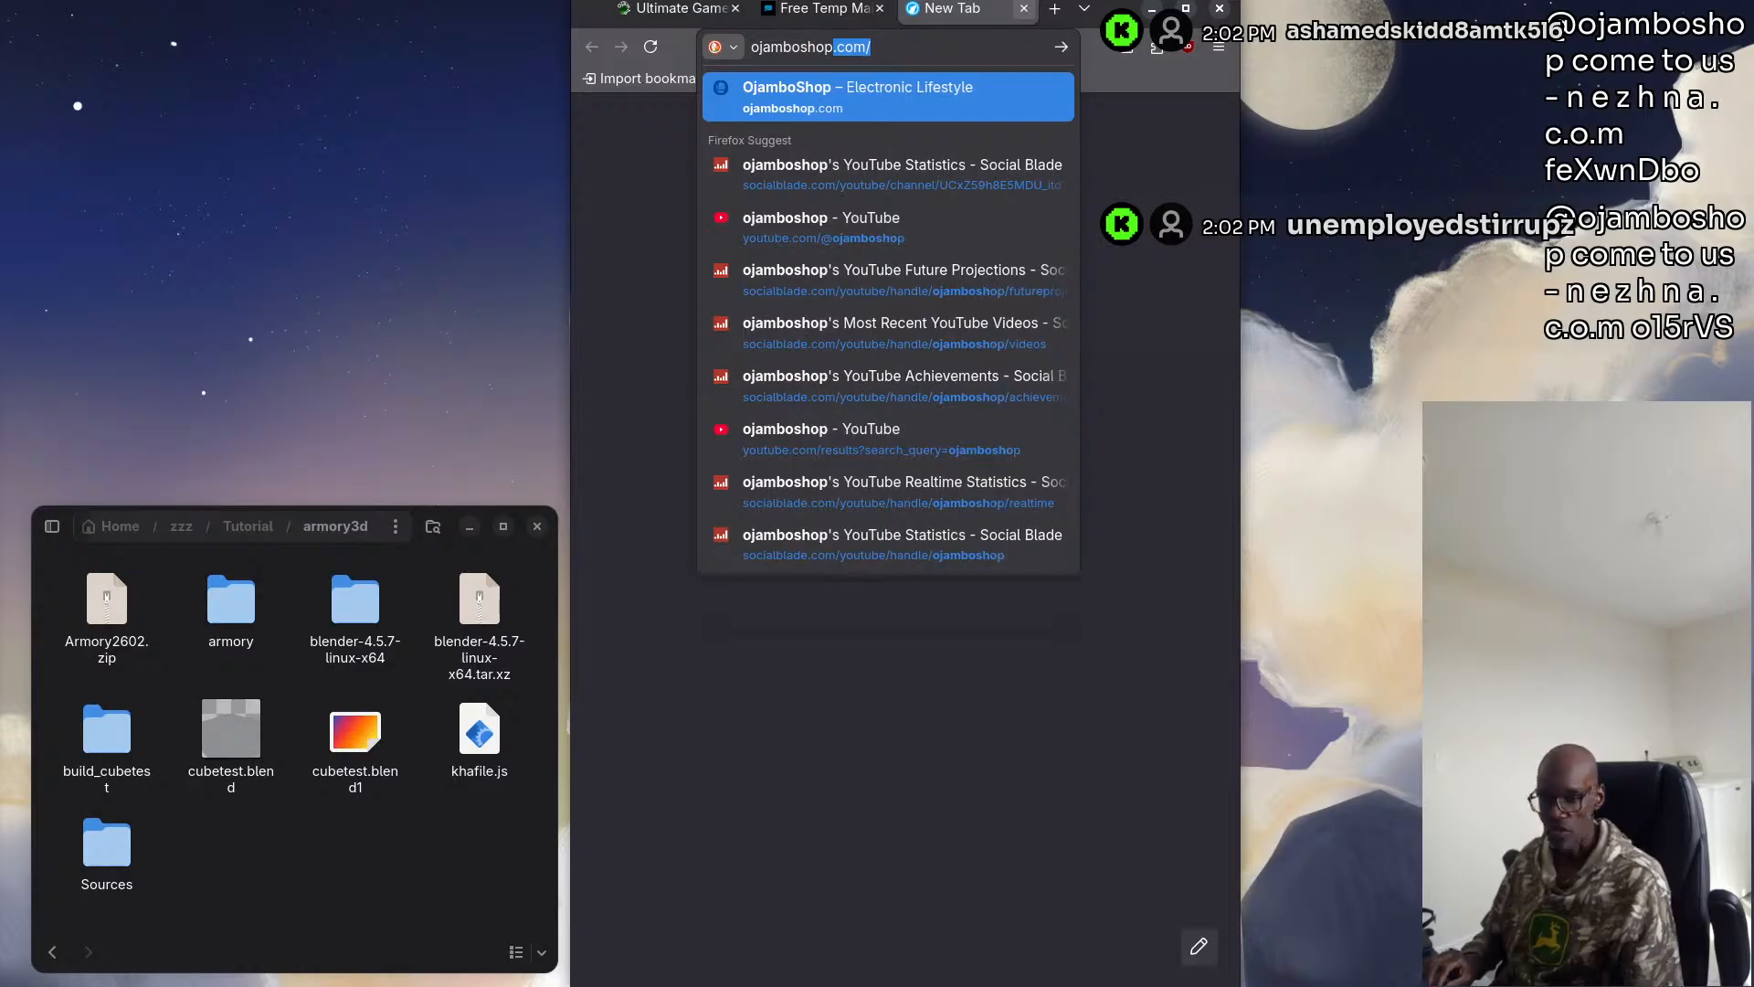
{"action": "key", "text": "Return"}
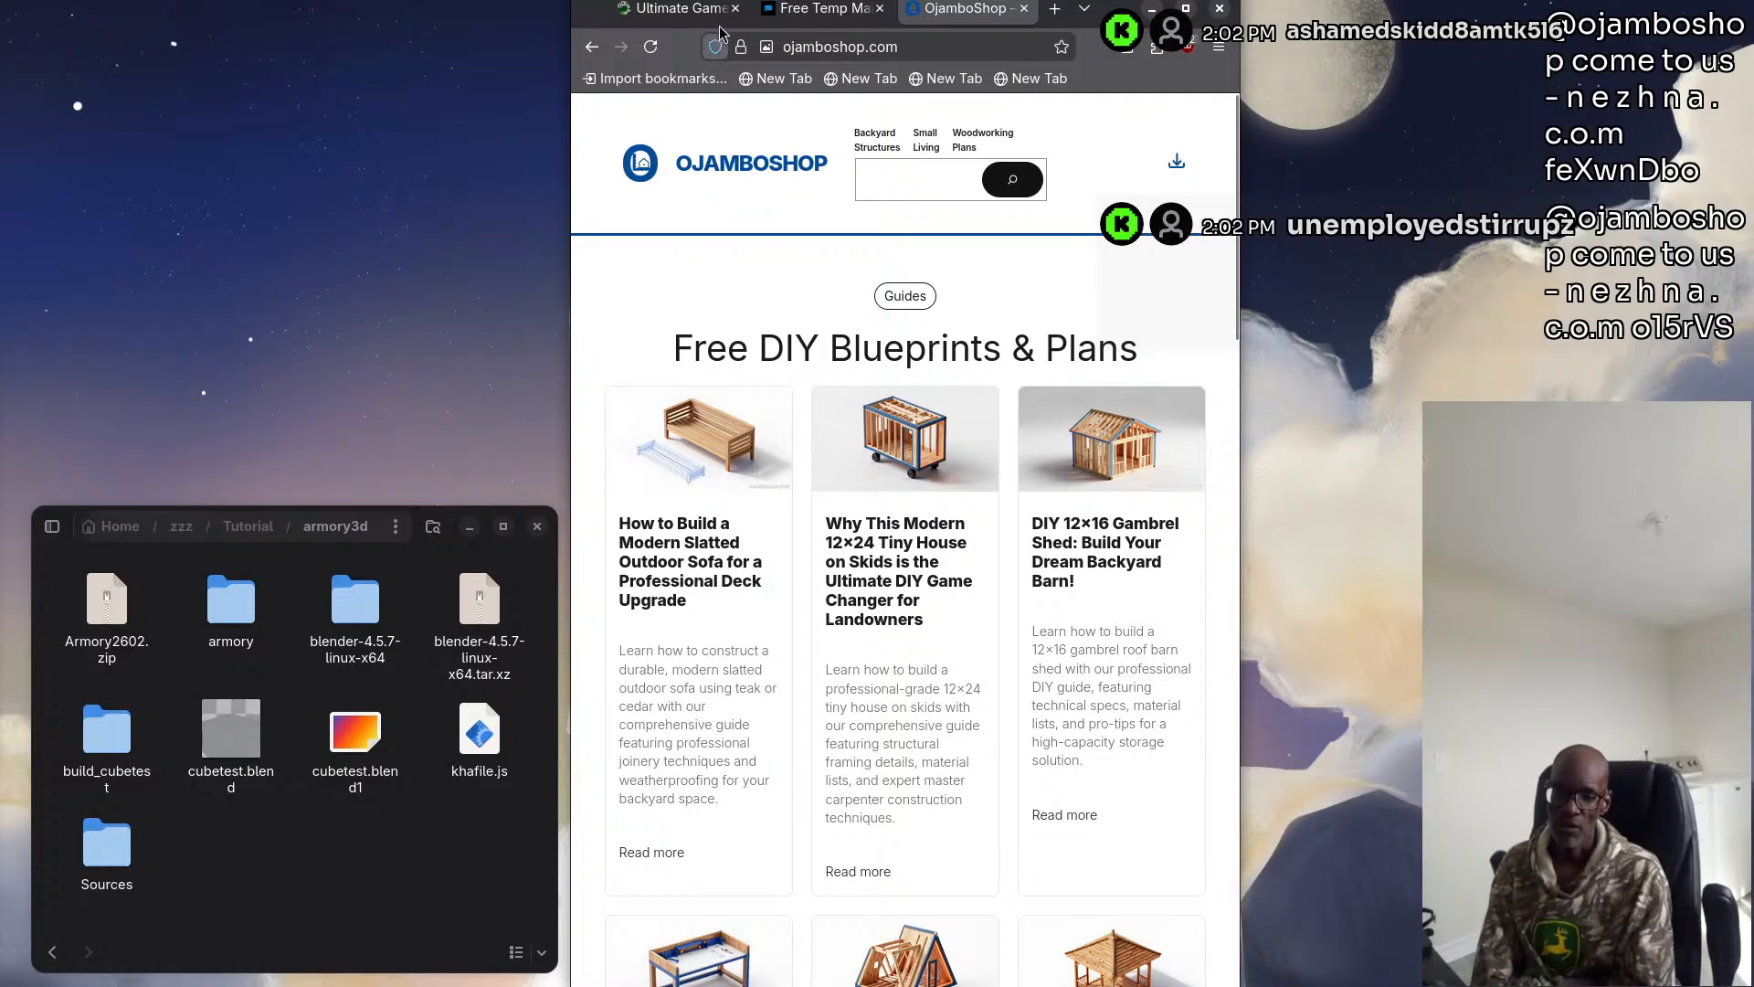
Return to the Armory3D article briefly, and open blender.org in another new browser tab
{"action": "left_click", "coordinate": [664, 9]}
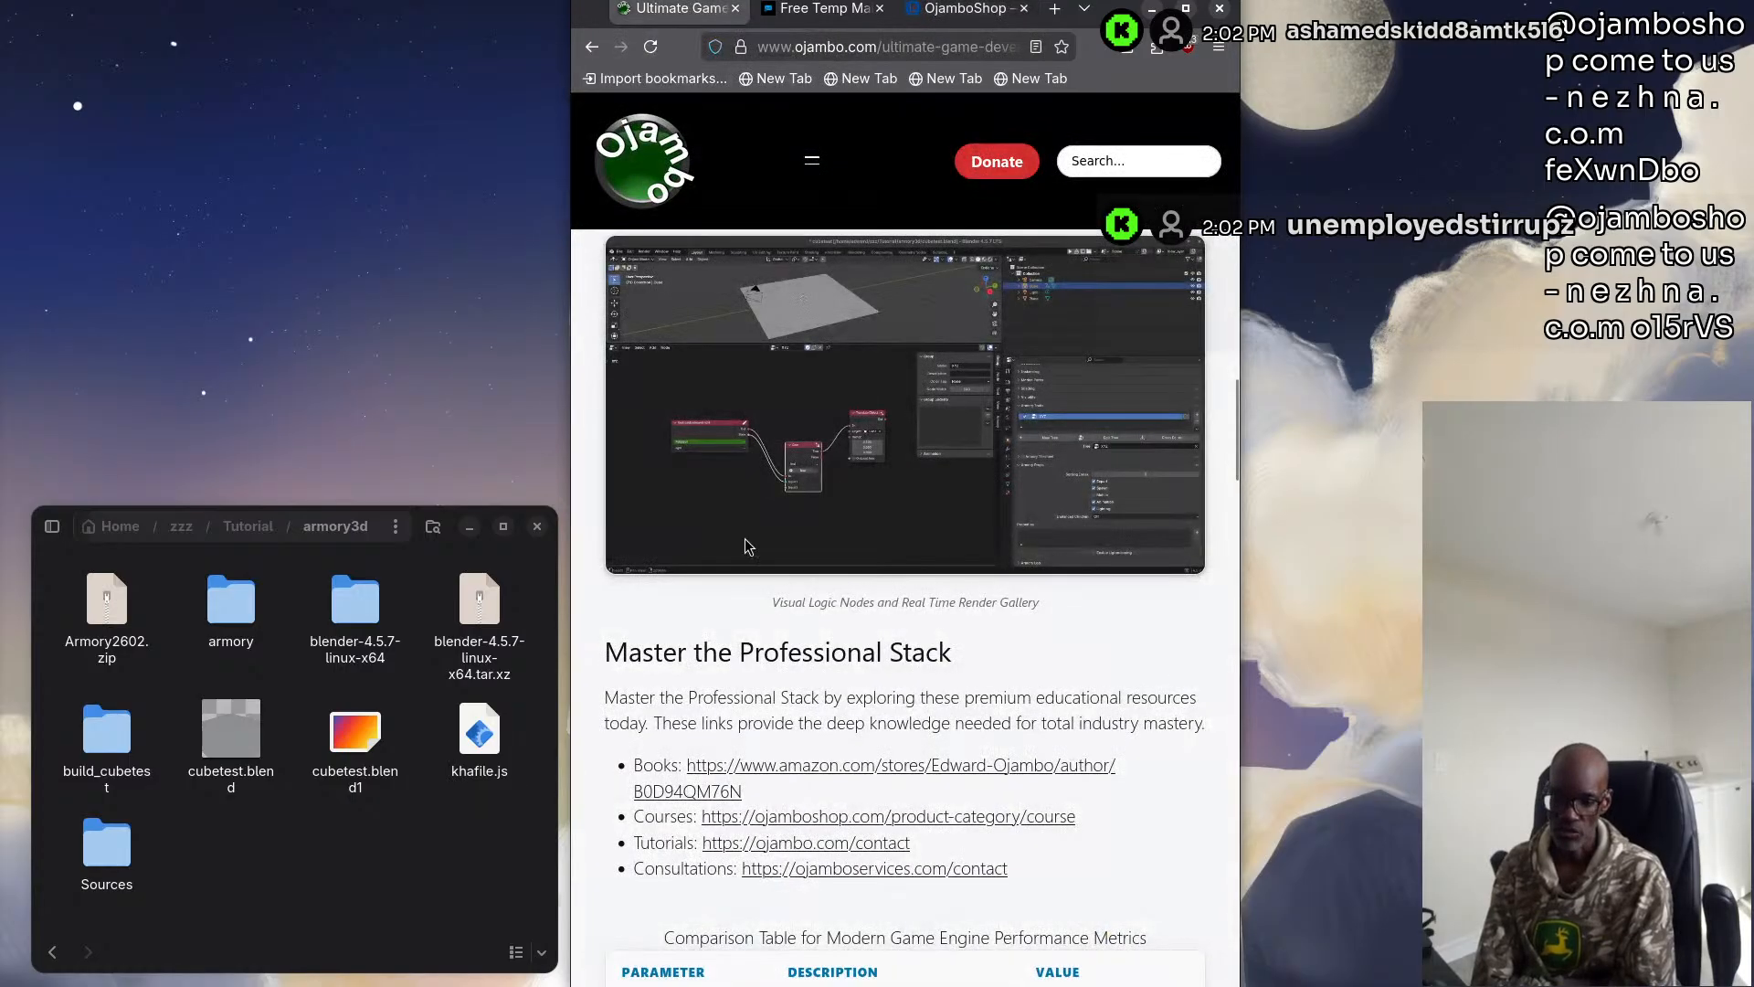
{"action": "left_click", "coordinate": [1055, 9]}
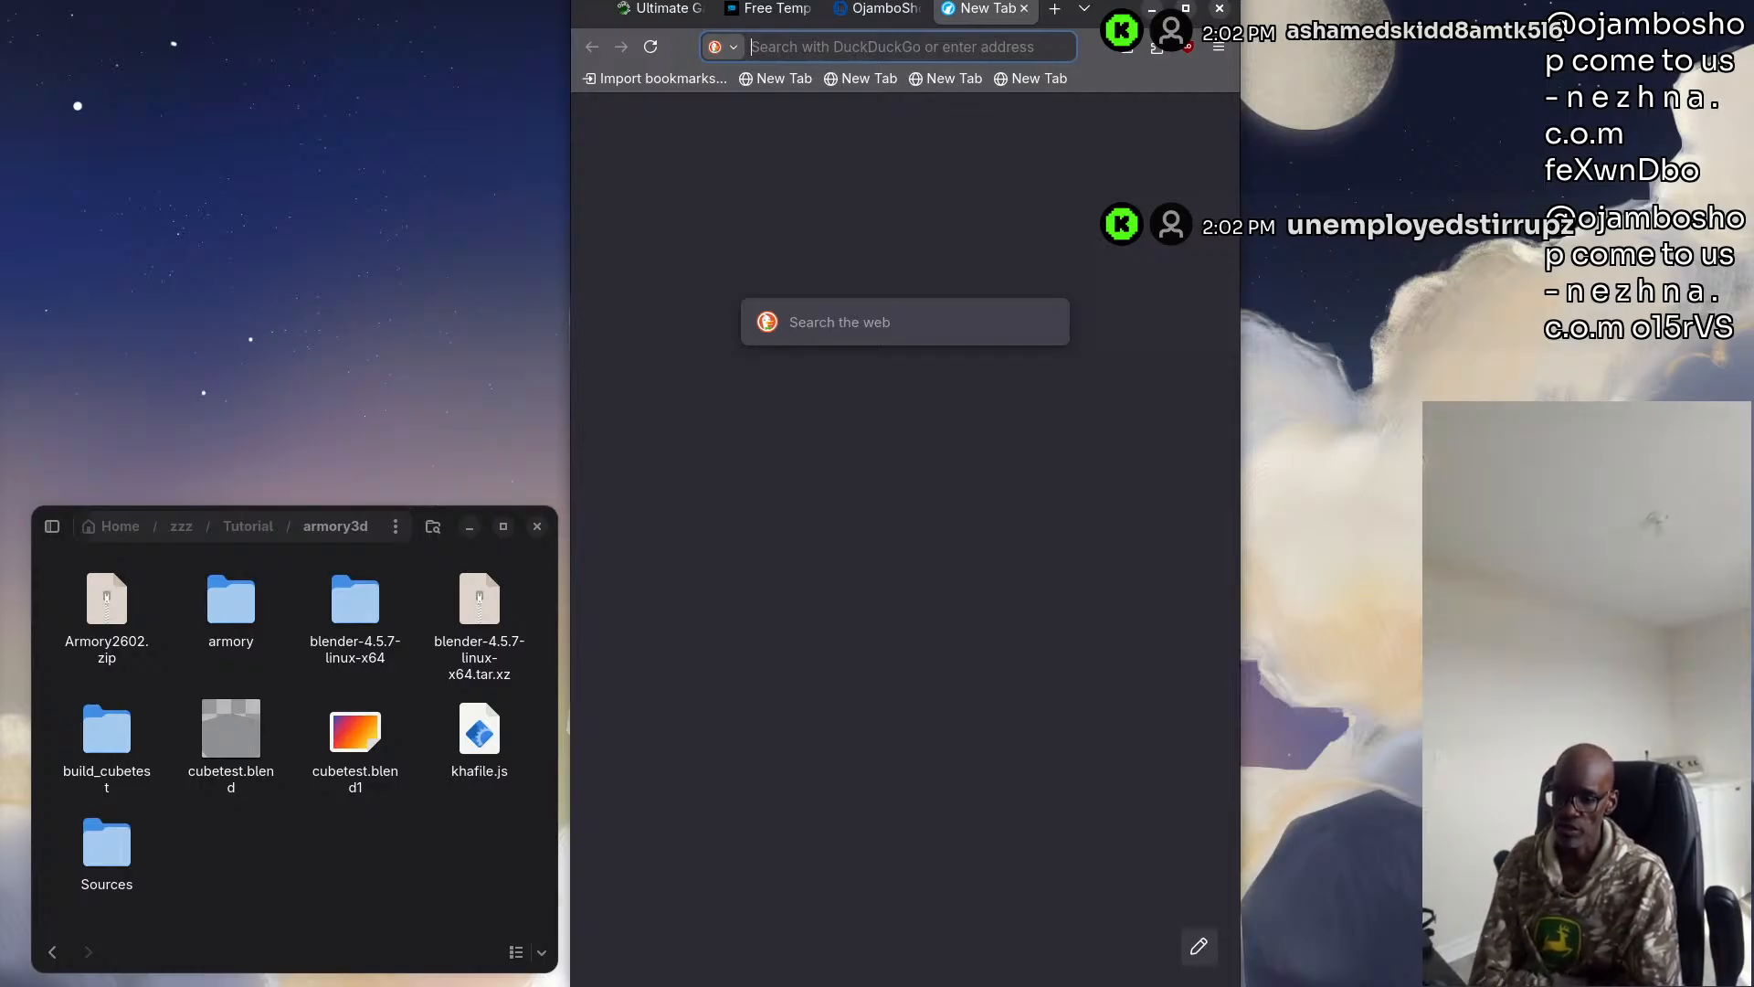
{"action": "type", "text": "blender.org"}
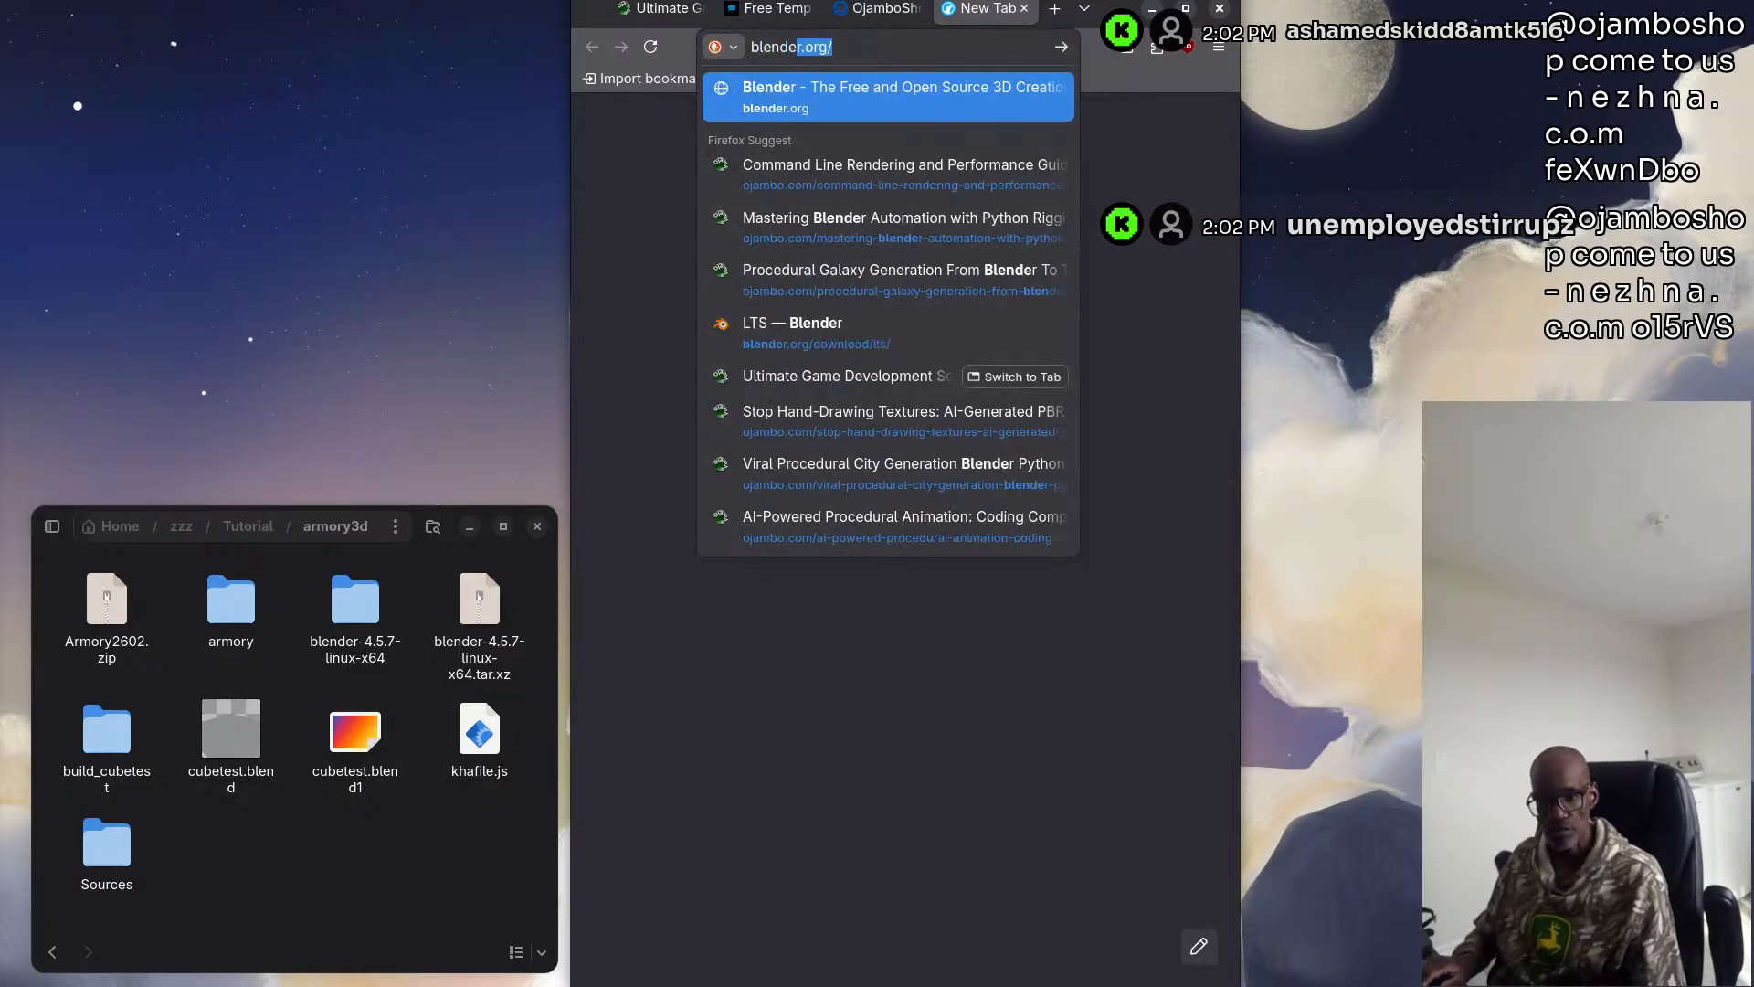
{"action": "key", "text": "Return"}
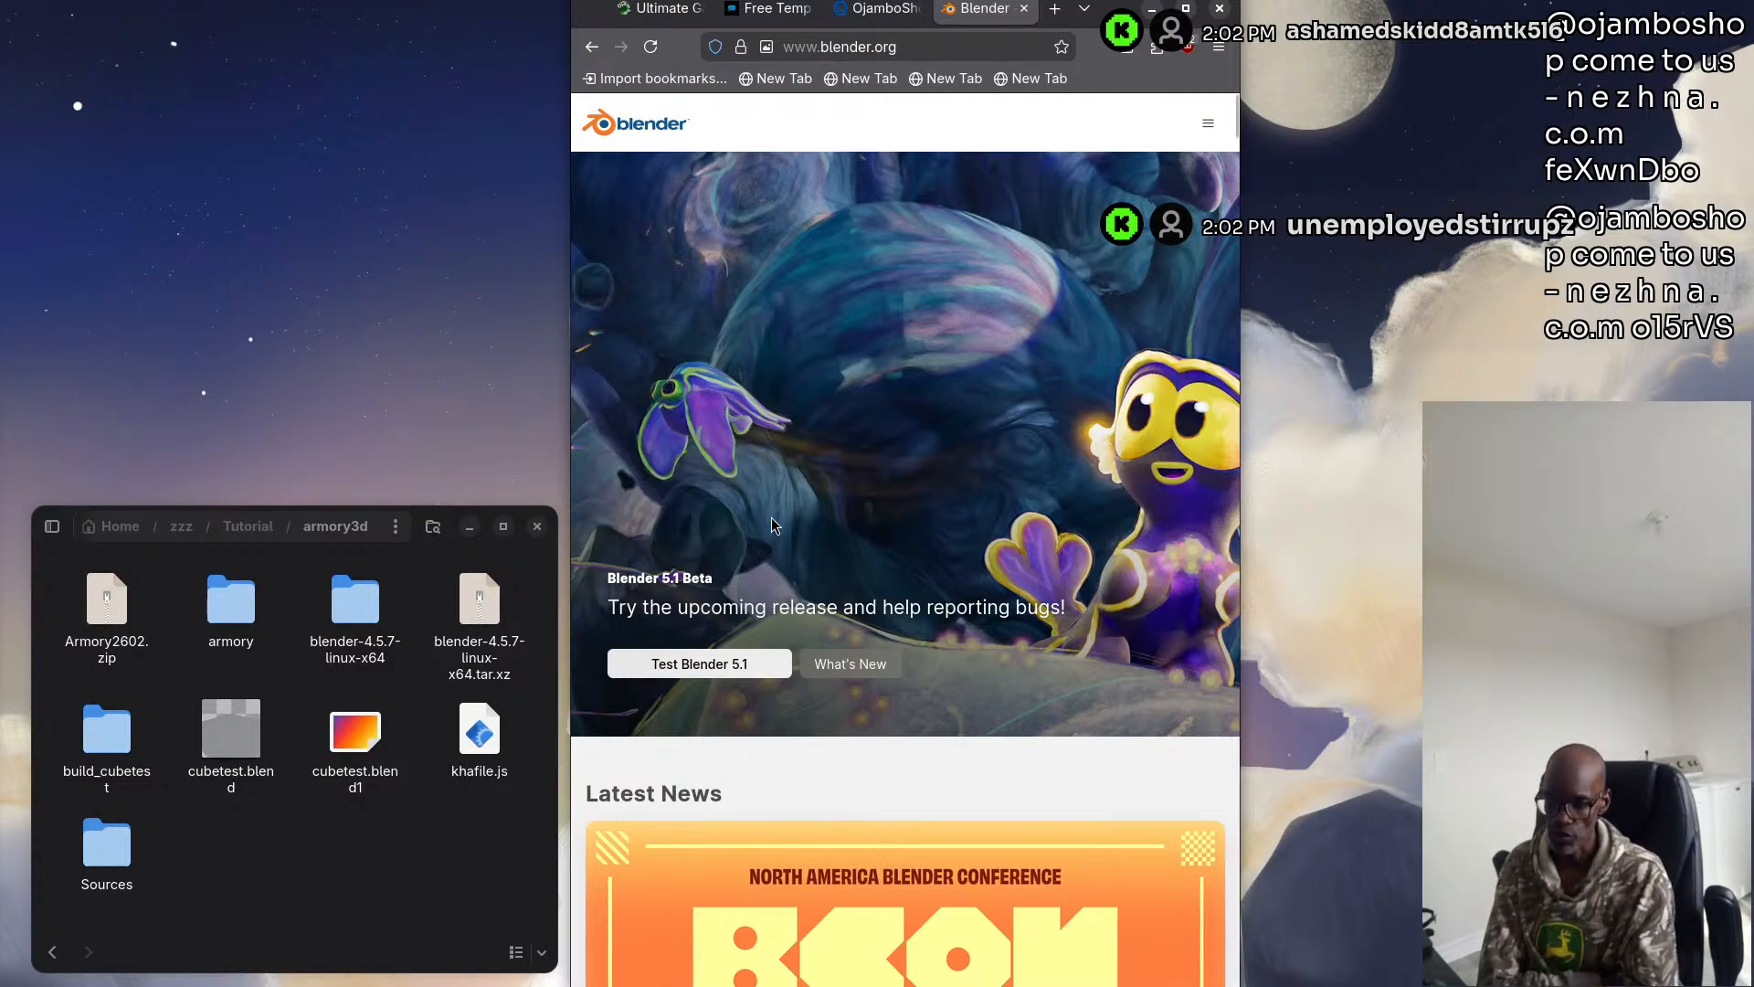
Go to Blender's download page and open its LTS releases page
{"action": "scroll", "coordinate": [865, 559], "scroll_direction": "down", "scroll_amount": 6}
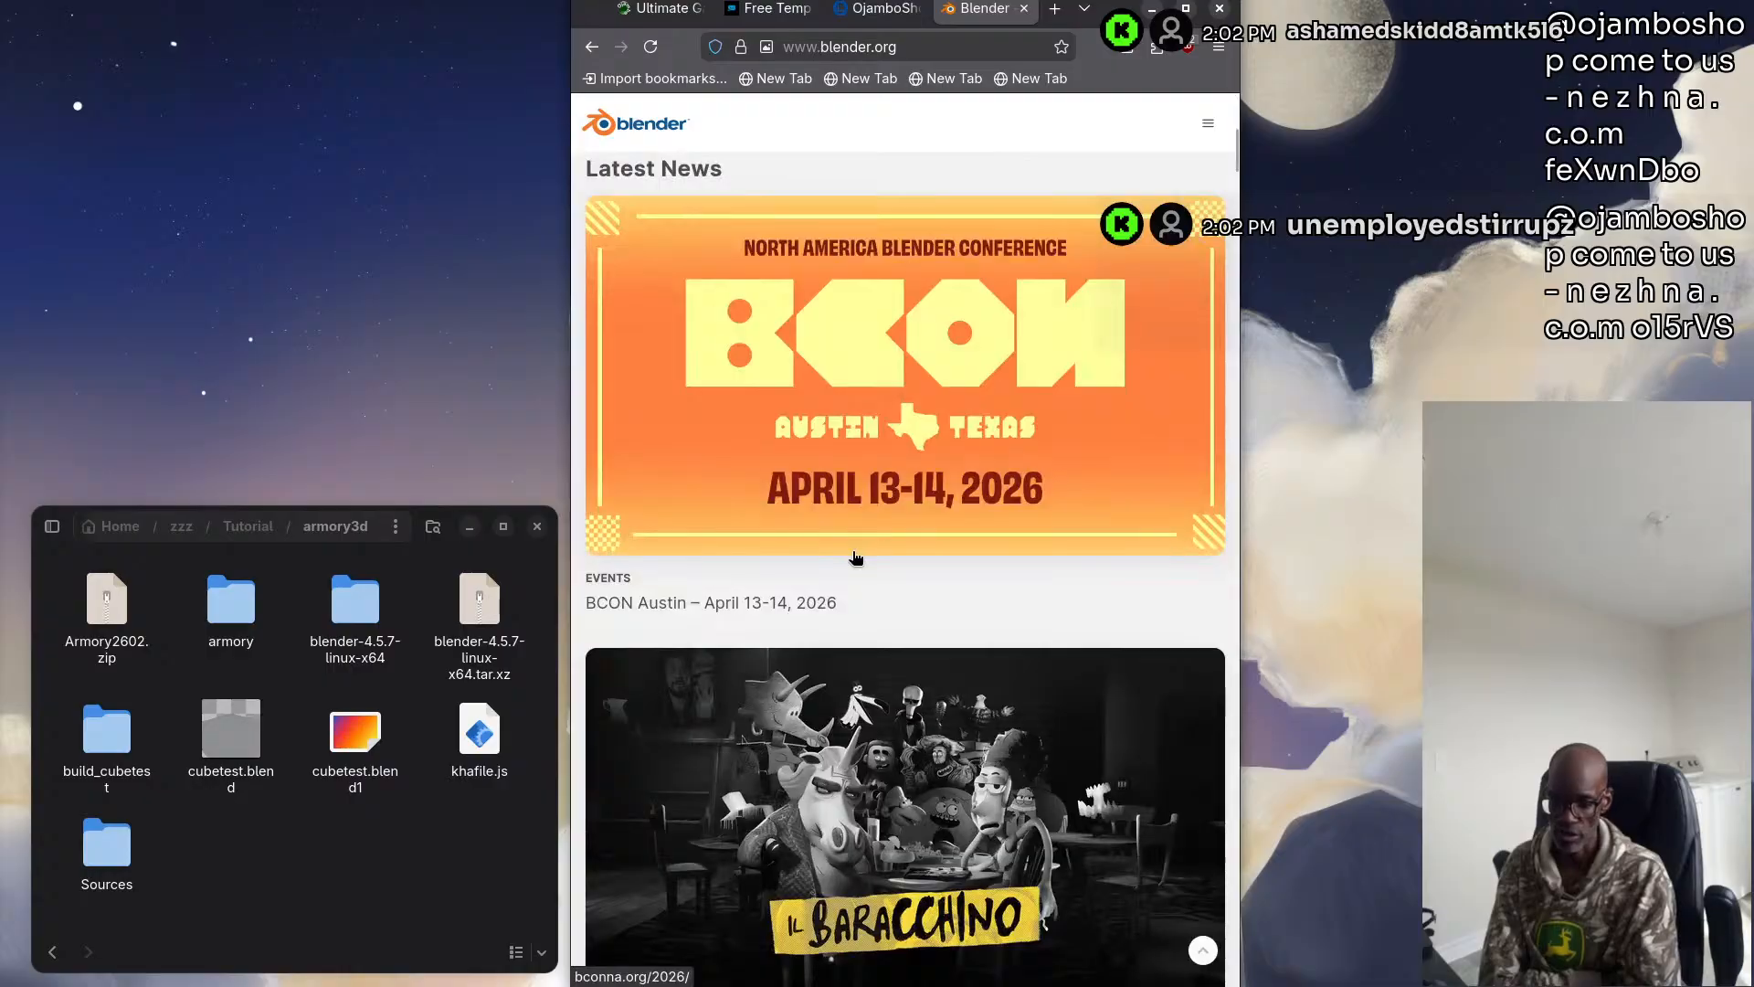
{"action": "scroll", "coordinate": [855, 557], "scroll_direction": "up", "scroll_amount": 6}
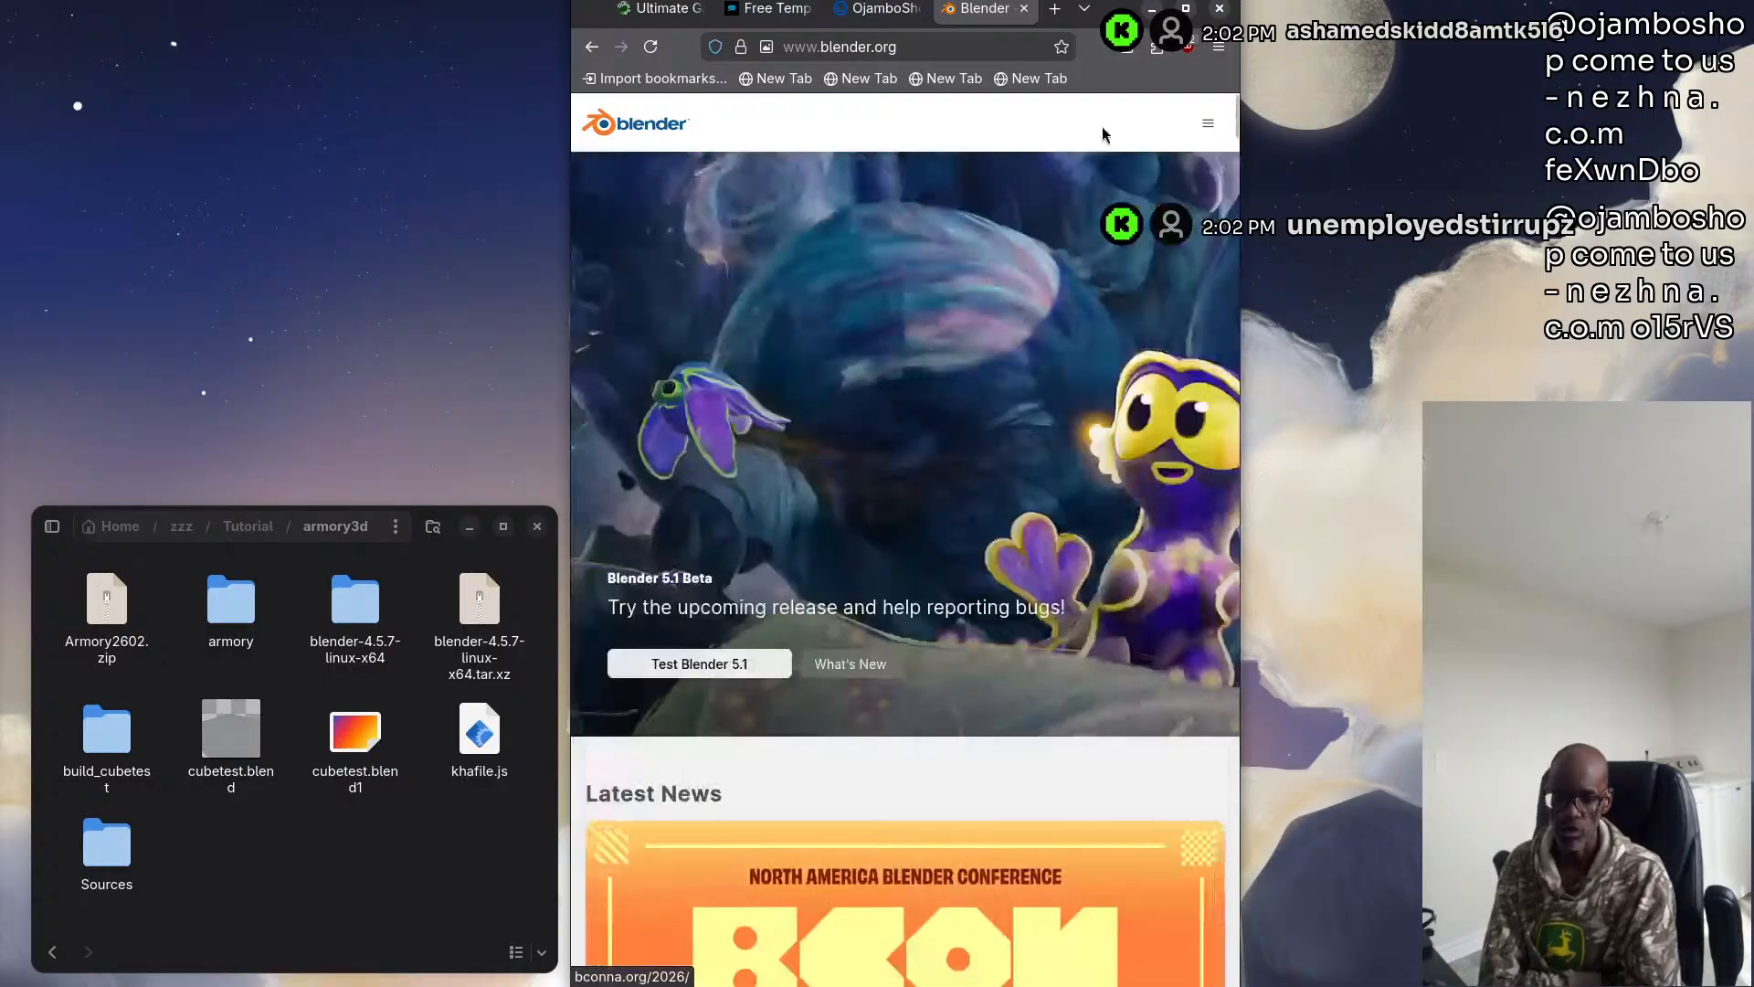
{"action": "left_click", "coordinate": [1208, 123]}
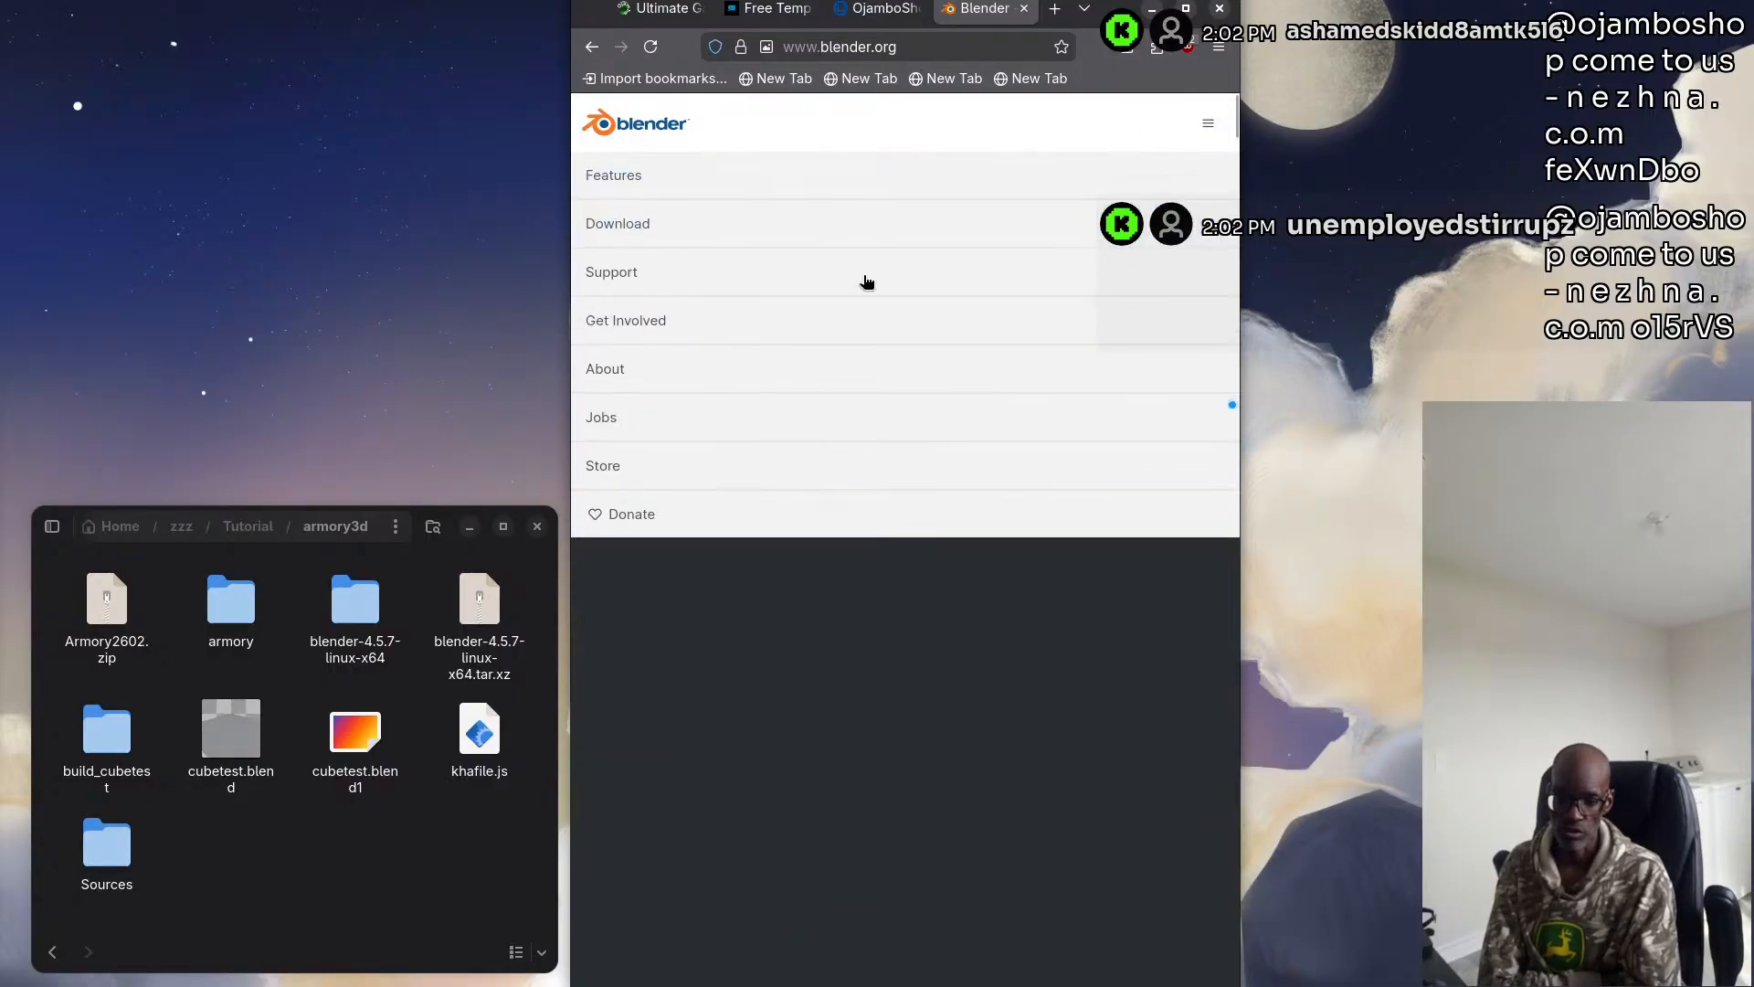
{"action": "left_click", "coordinate": [605, 227]}
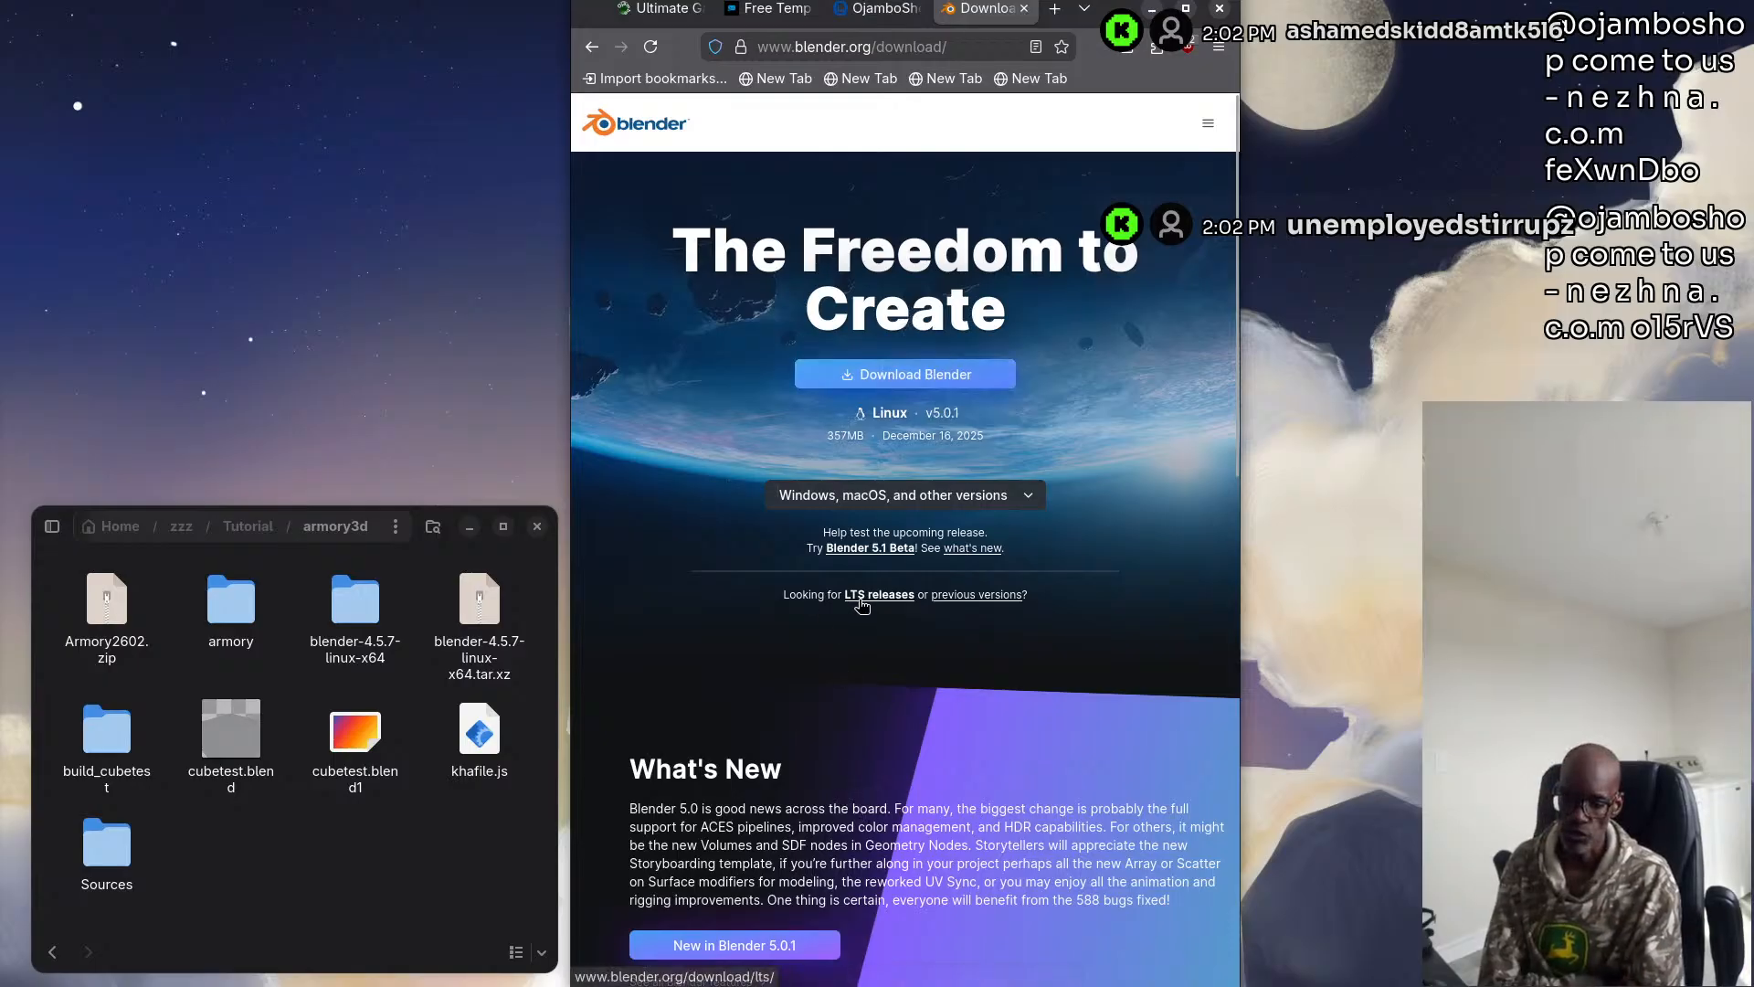
{"action": "left_click", "coordinate": [900, 597]}
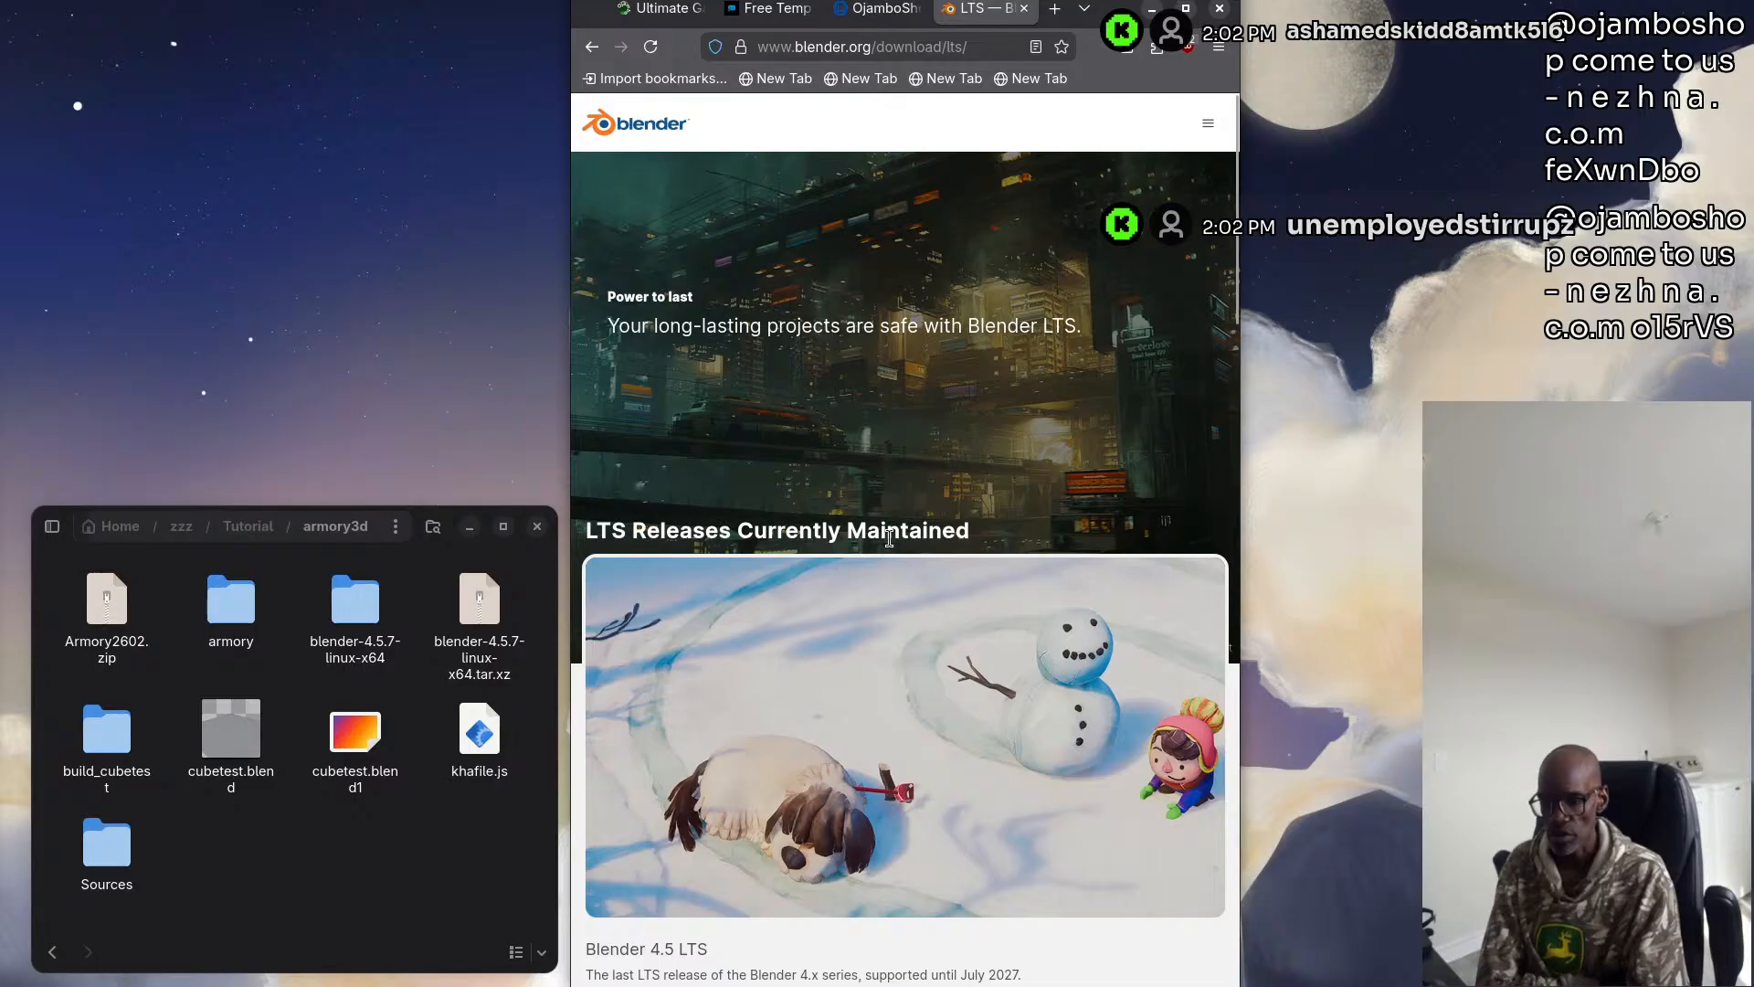
Look through the maintained and previous LTS releases and open the Blender 4.5 LTS page
{"action": "scroll", "coordinate": [889, 538], "scroll_direction": "down", "scroll_amount": 8}
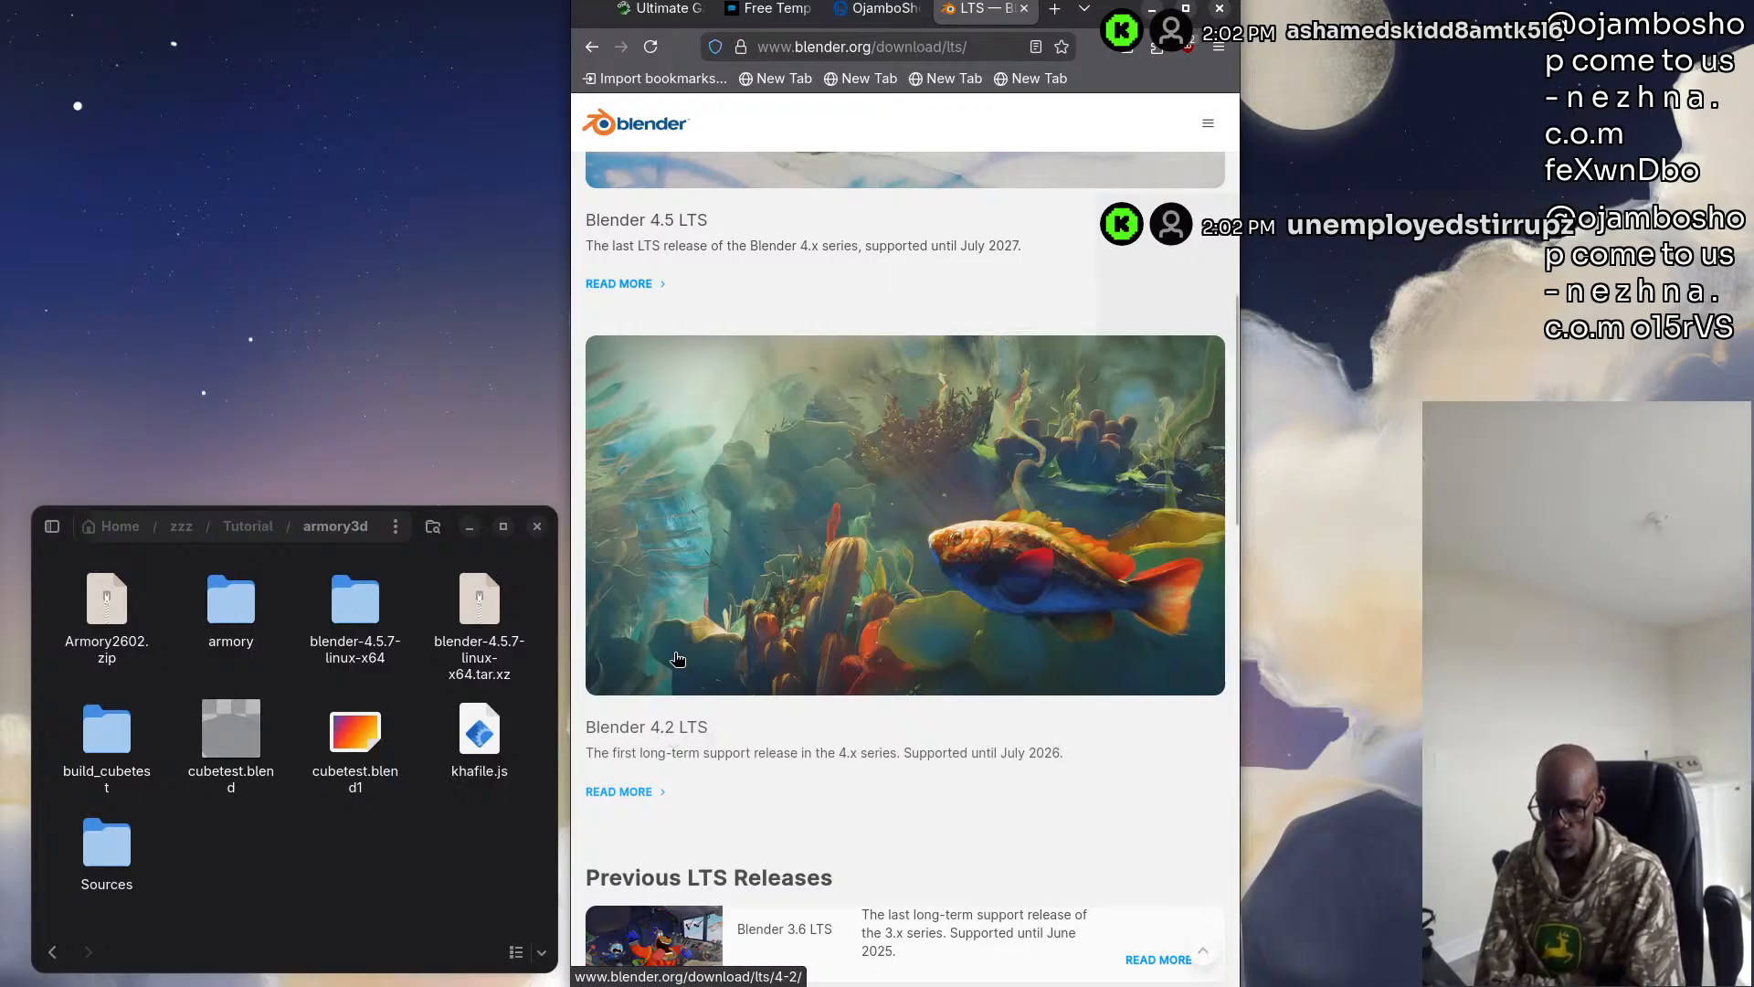
{"action": "scroll", "coordinate": [728, 928], "scroll_direction": "down", "scroll_amount": 2}
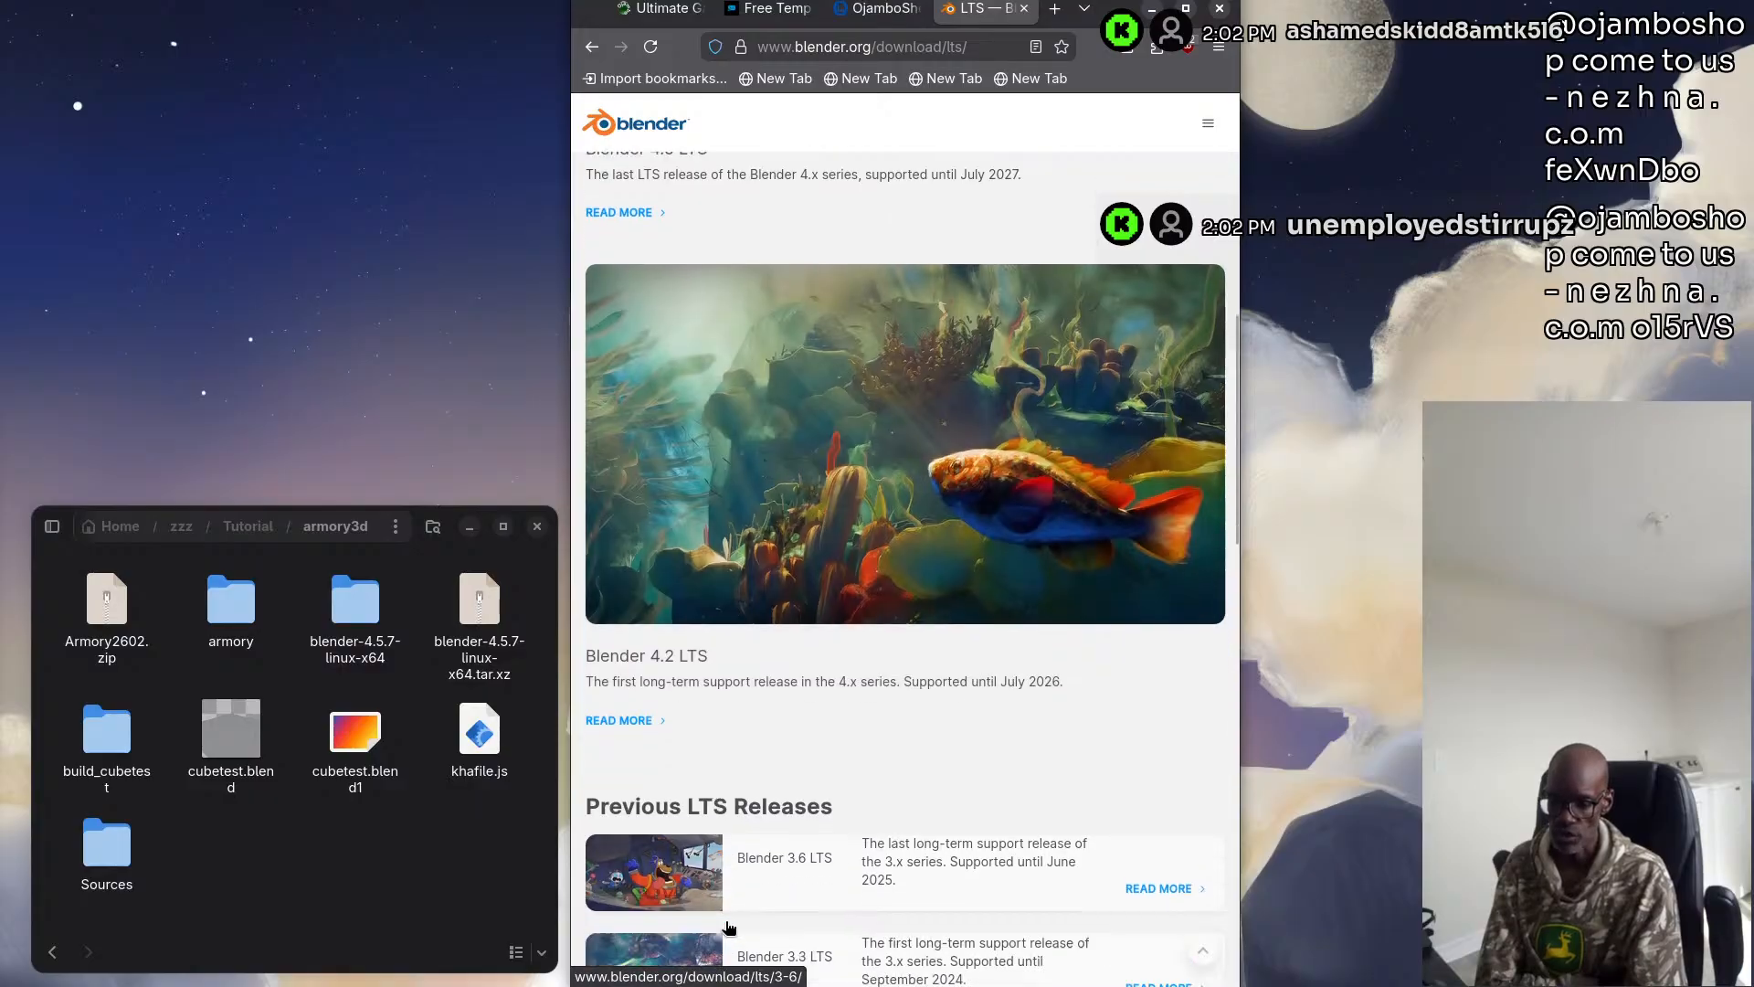
{"action": "scroll", "coordinate": [728, 928], "scroll_direction": "down", "scroll_amount": 1}
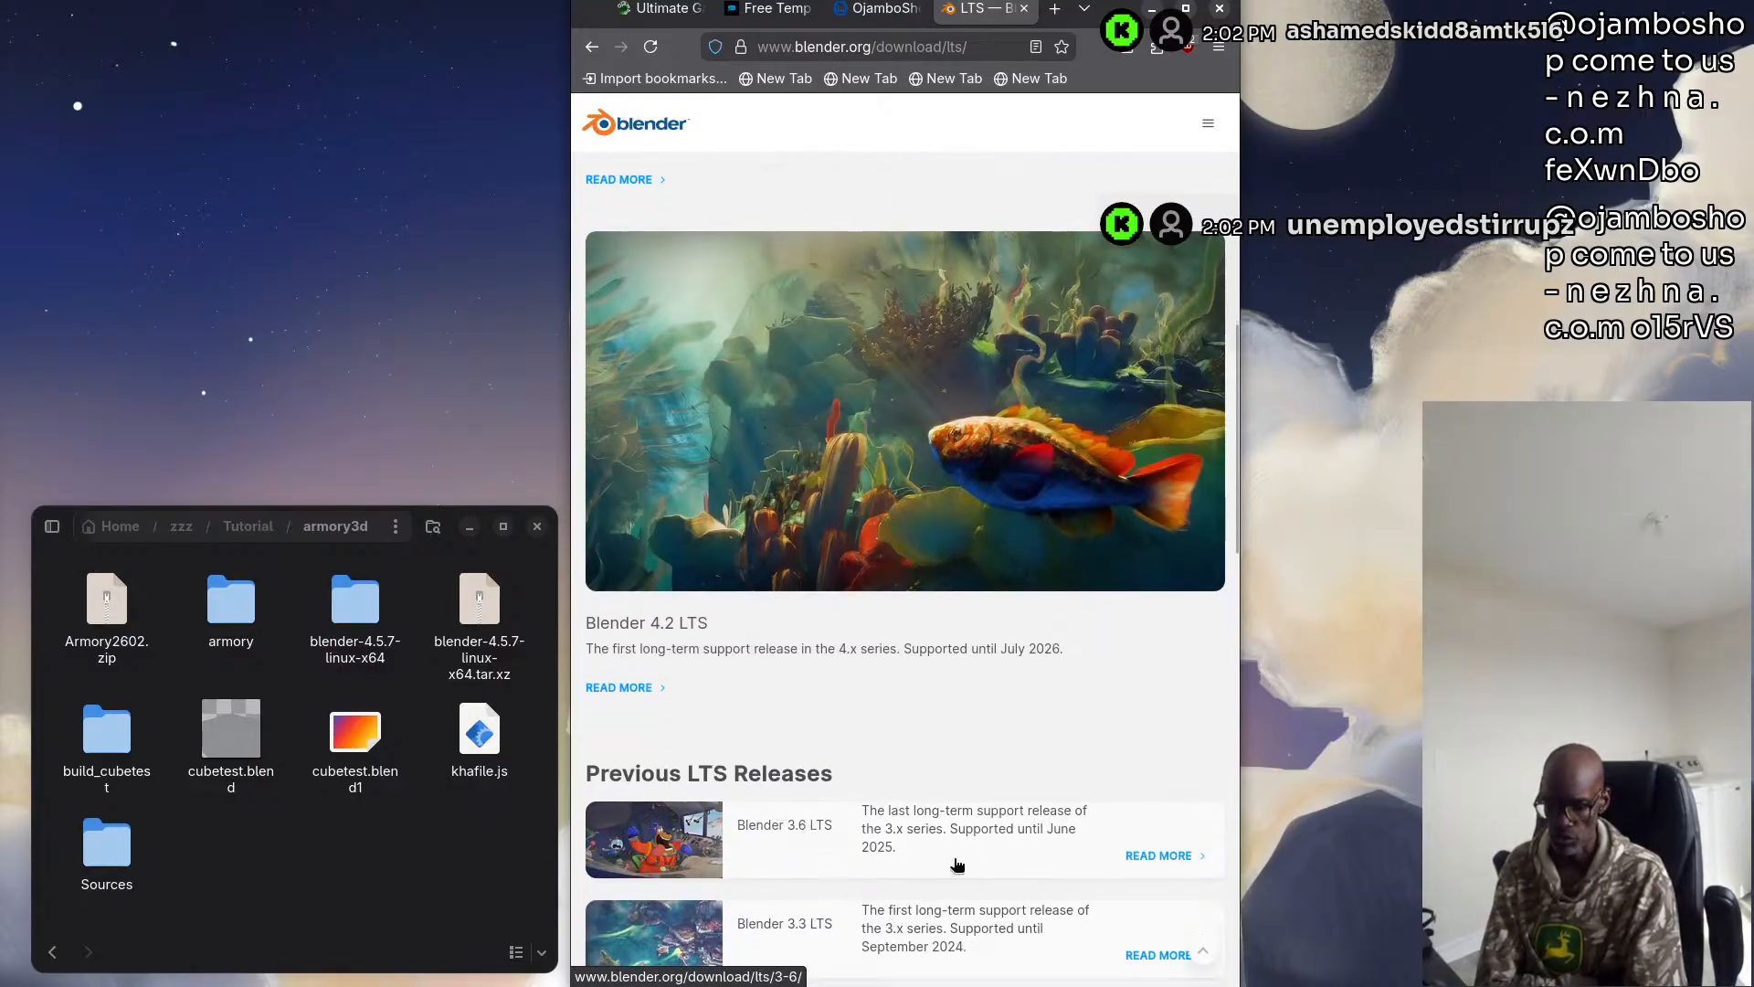
{"action": "scroll", "coordinate": [854, 842], "scroll_direction": "up", "scroll_amount": 5}
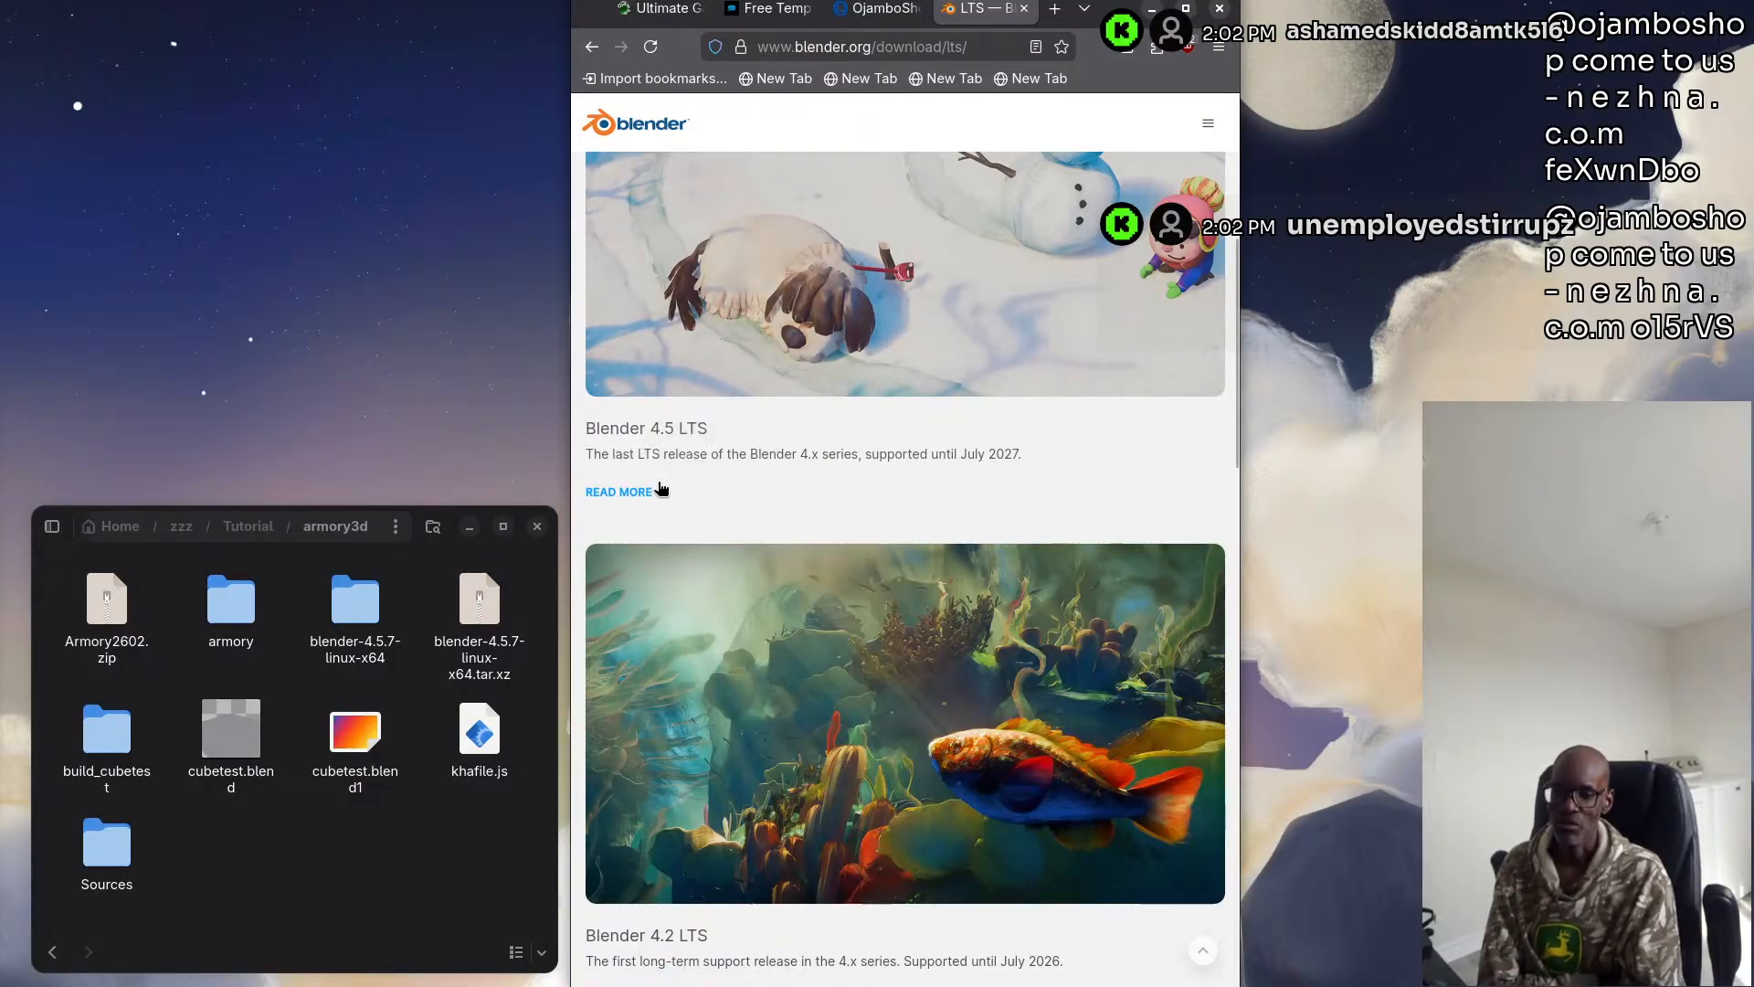
{"action": "left_click", "coordinate": [660, 430]}
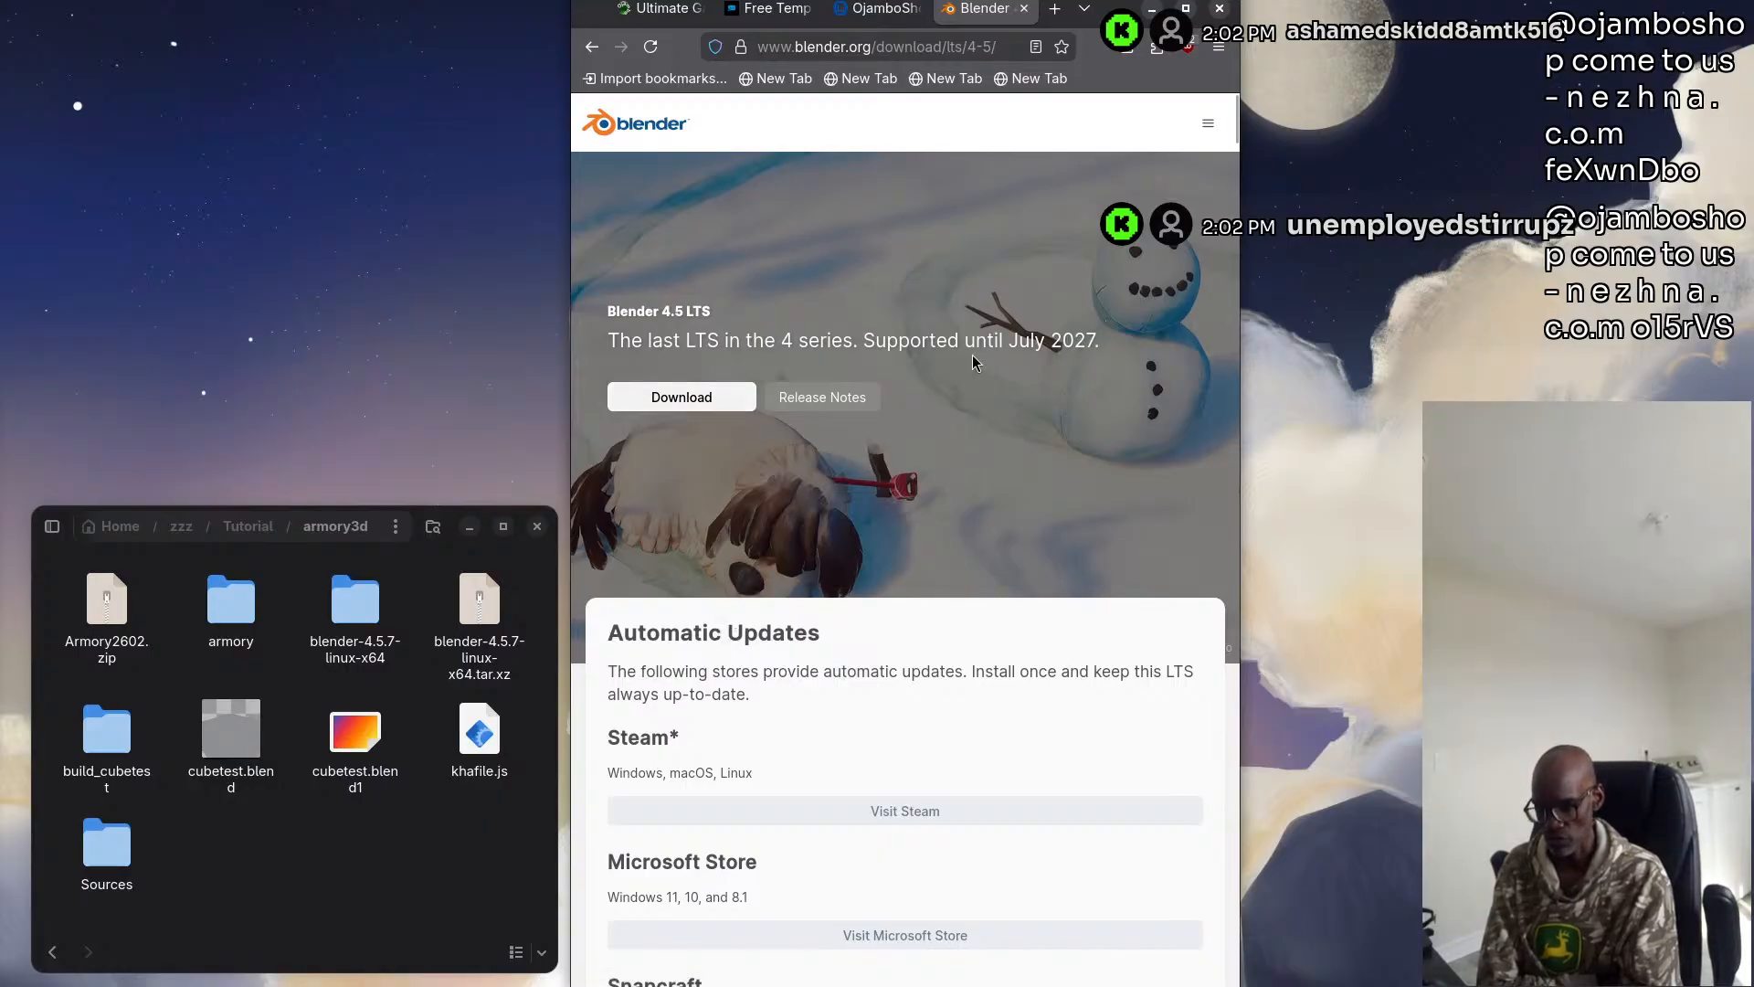
Examine the store options and the Blender 4.5.7 LTS platform downloads on the release page
{"action": "scroll", "coordinate": [847, 407], "scroll_direction": "down", "scroll_amount": 5}
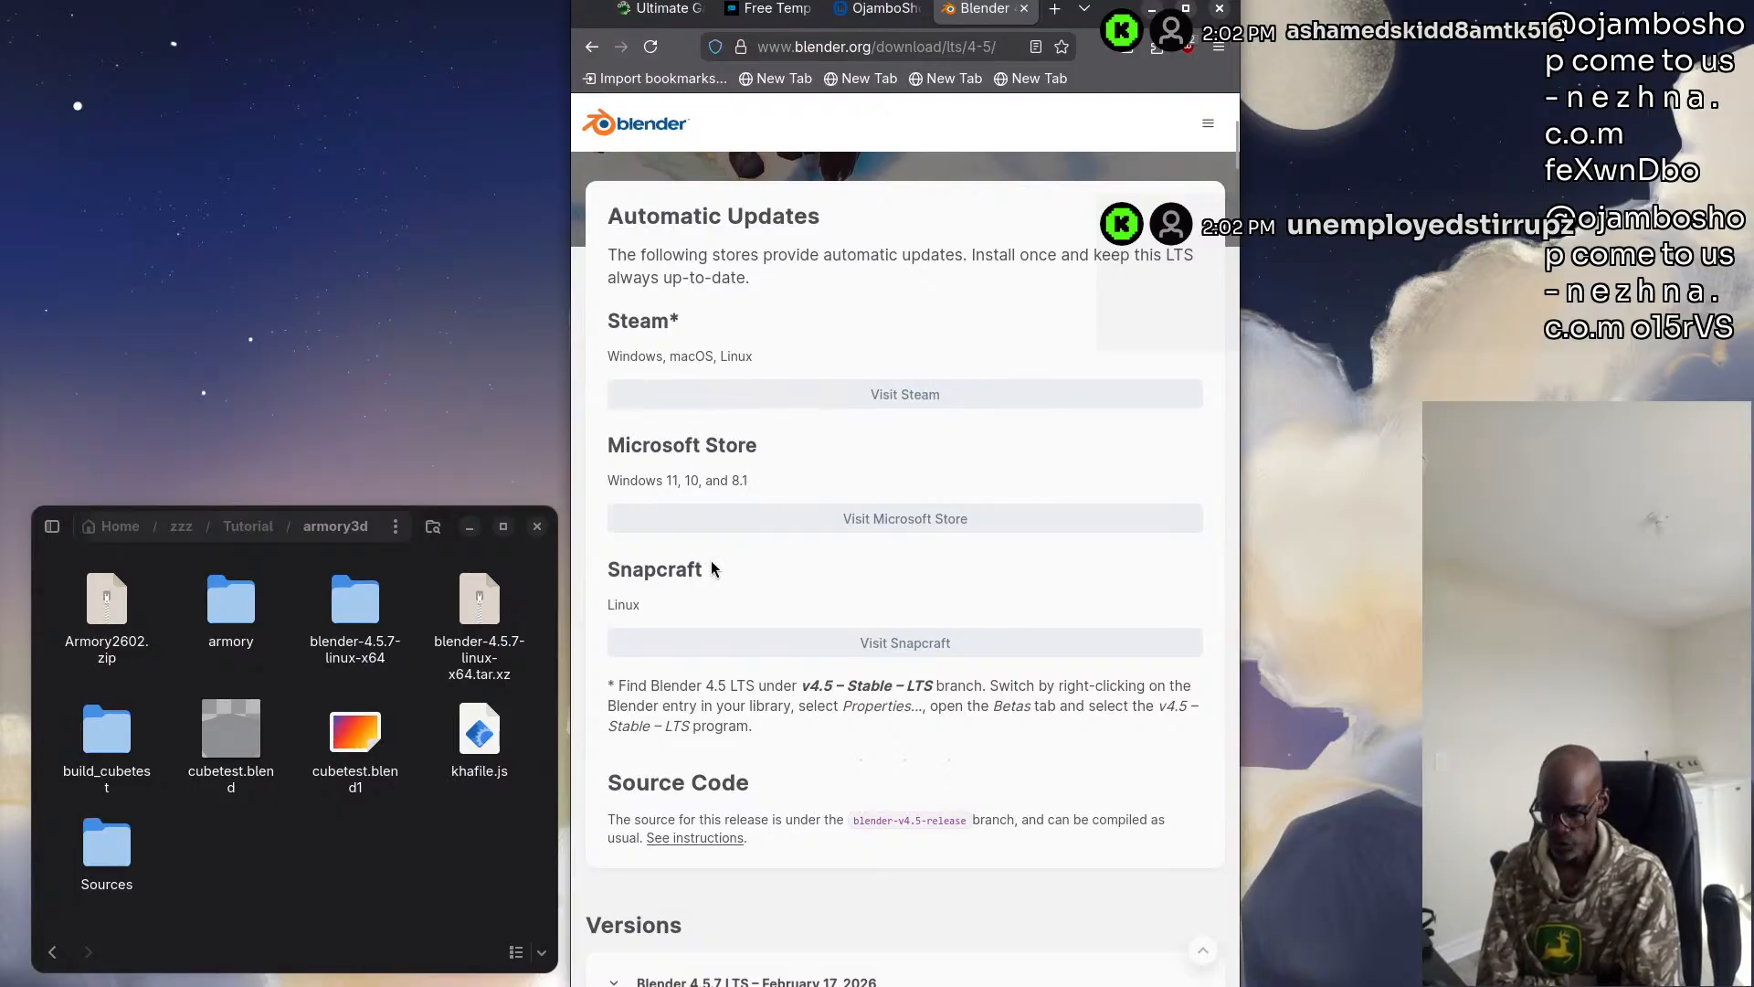
{"action": "scroll", "coordinate": [703, 863], "scroll_direction": "up", "scroll_amount": 2}
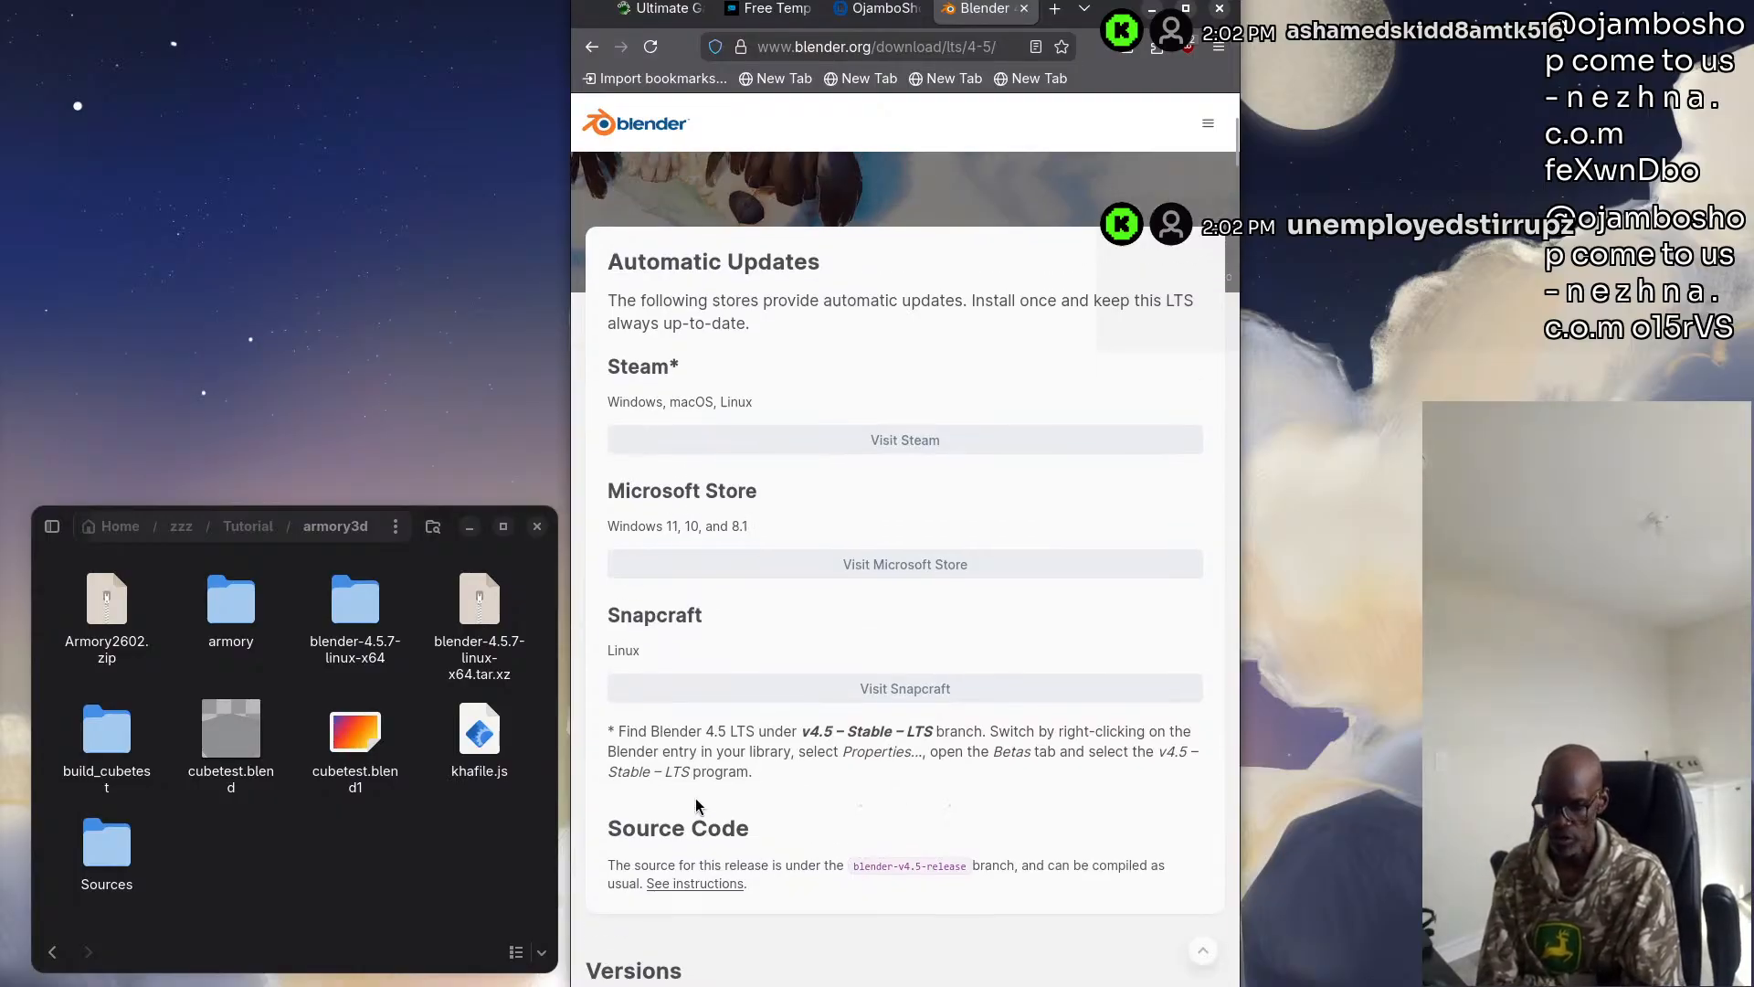
{"action": "scroll", "coordinate": [703, 862], "scroll_direction": "down", "scroll_amount": 2}
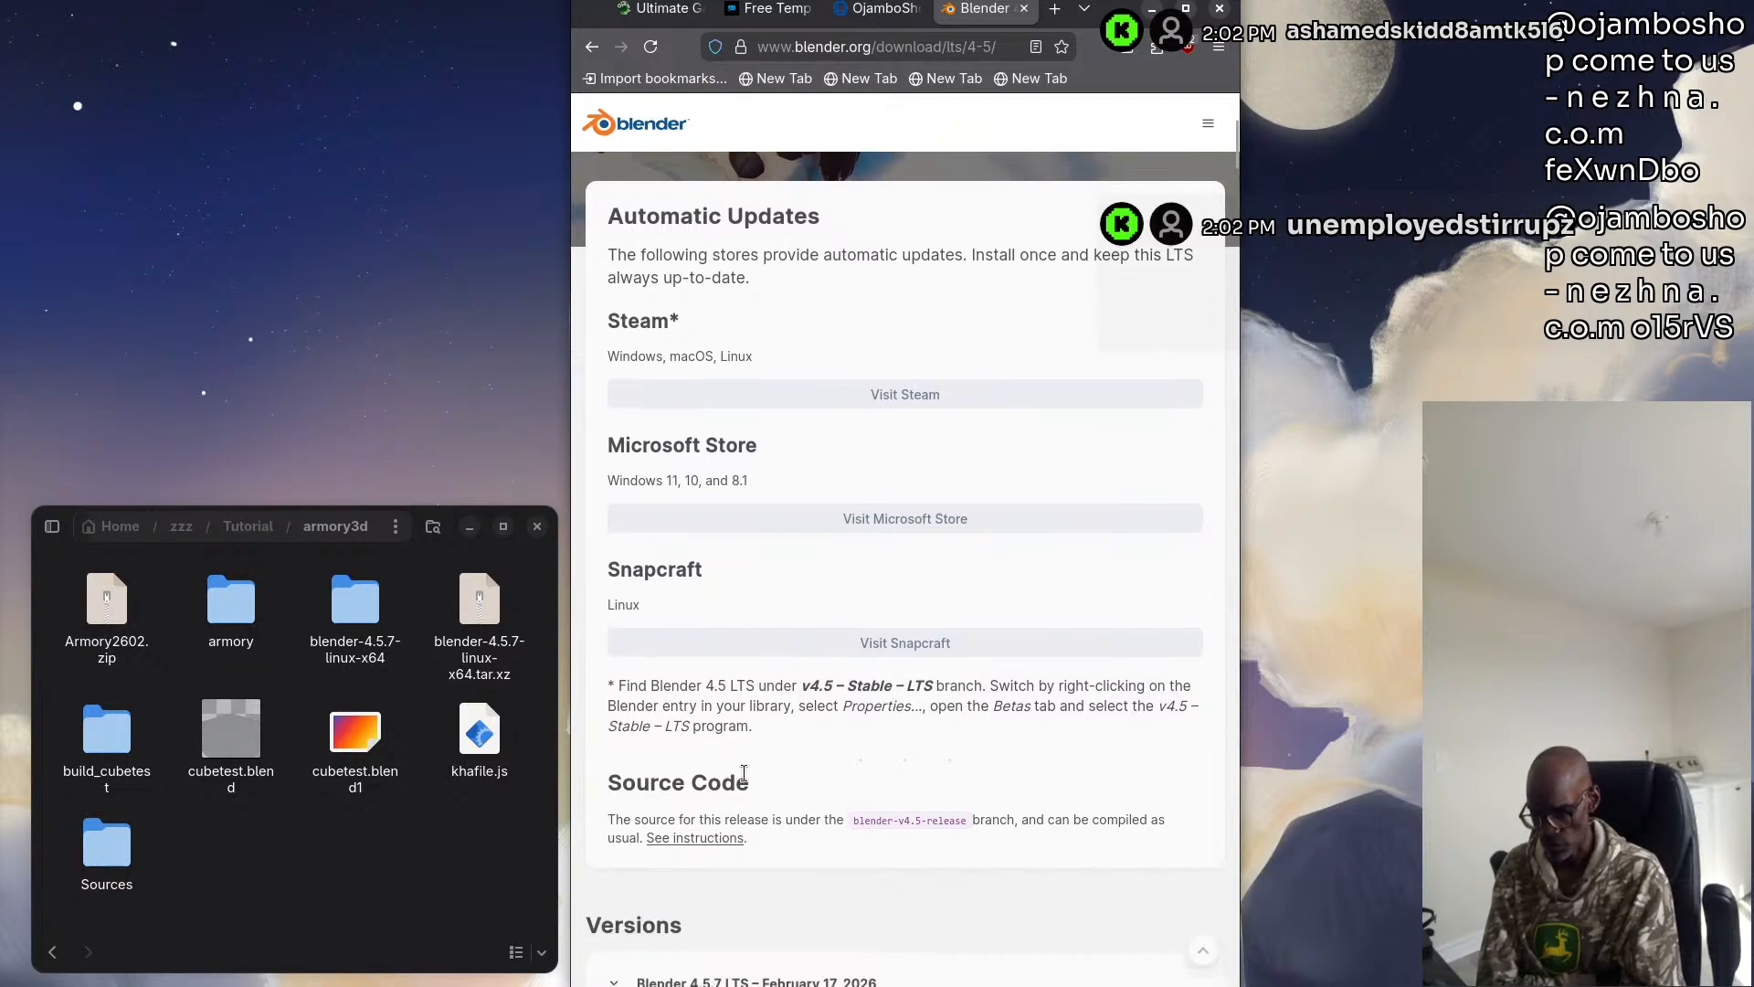
{"action": "scroll", "coordinate": [744, 774], "scroll_direction": "down", "scroll_amount": 2}
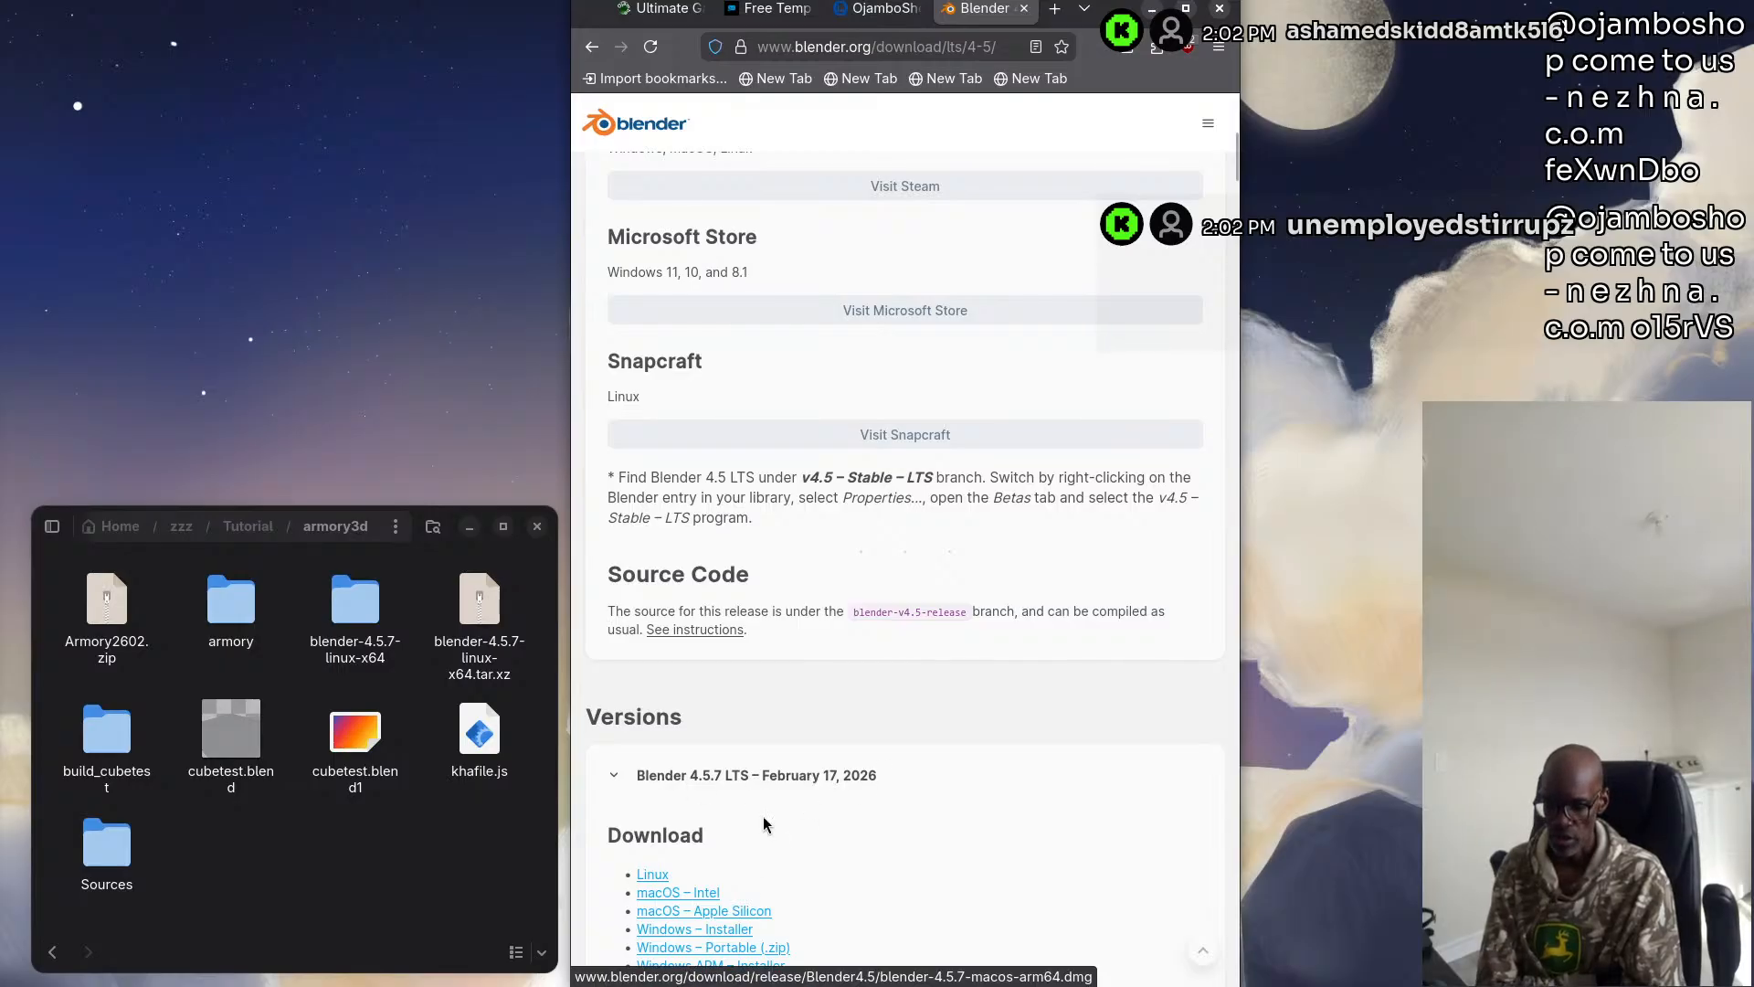
{"action": "scroll", "coordinate": [735, 923], "scroll_direction": "down", "scroll_amount": 4}
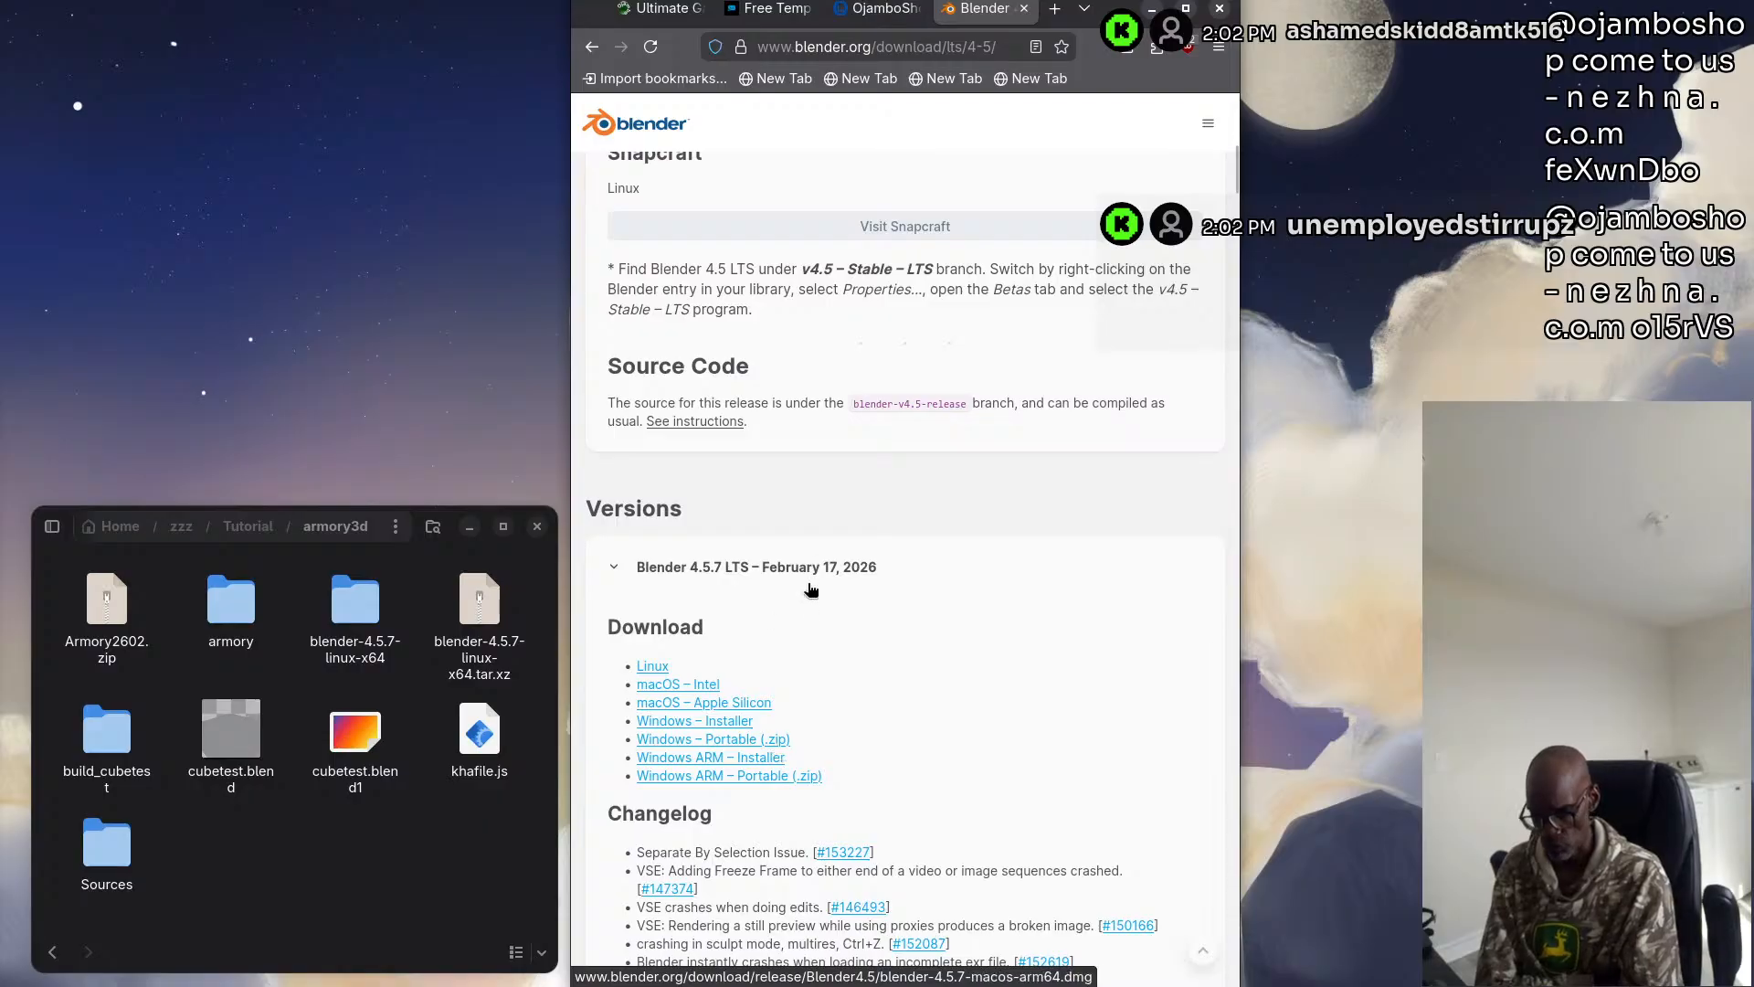
{"action": "scroll", "coordinate": [806, 612], "scroll_direction": "up", "scroll_amount": 8}
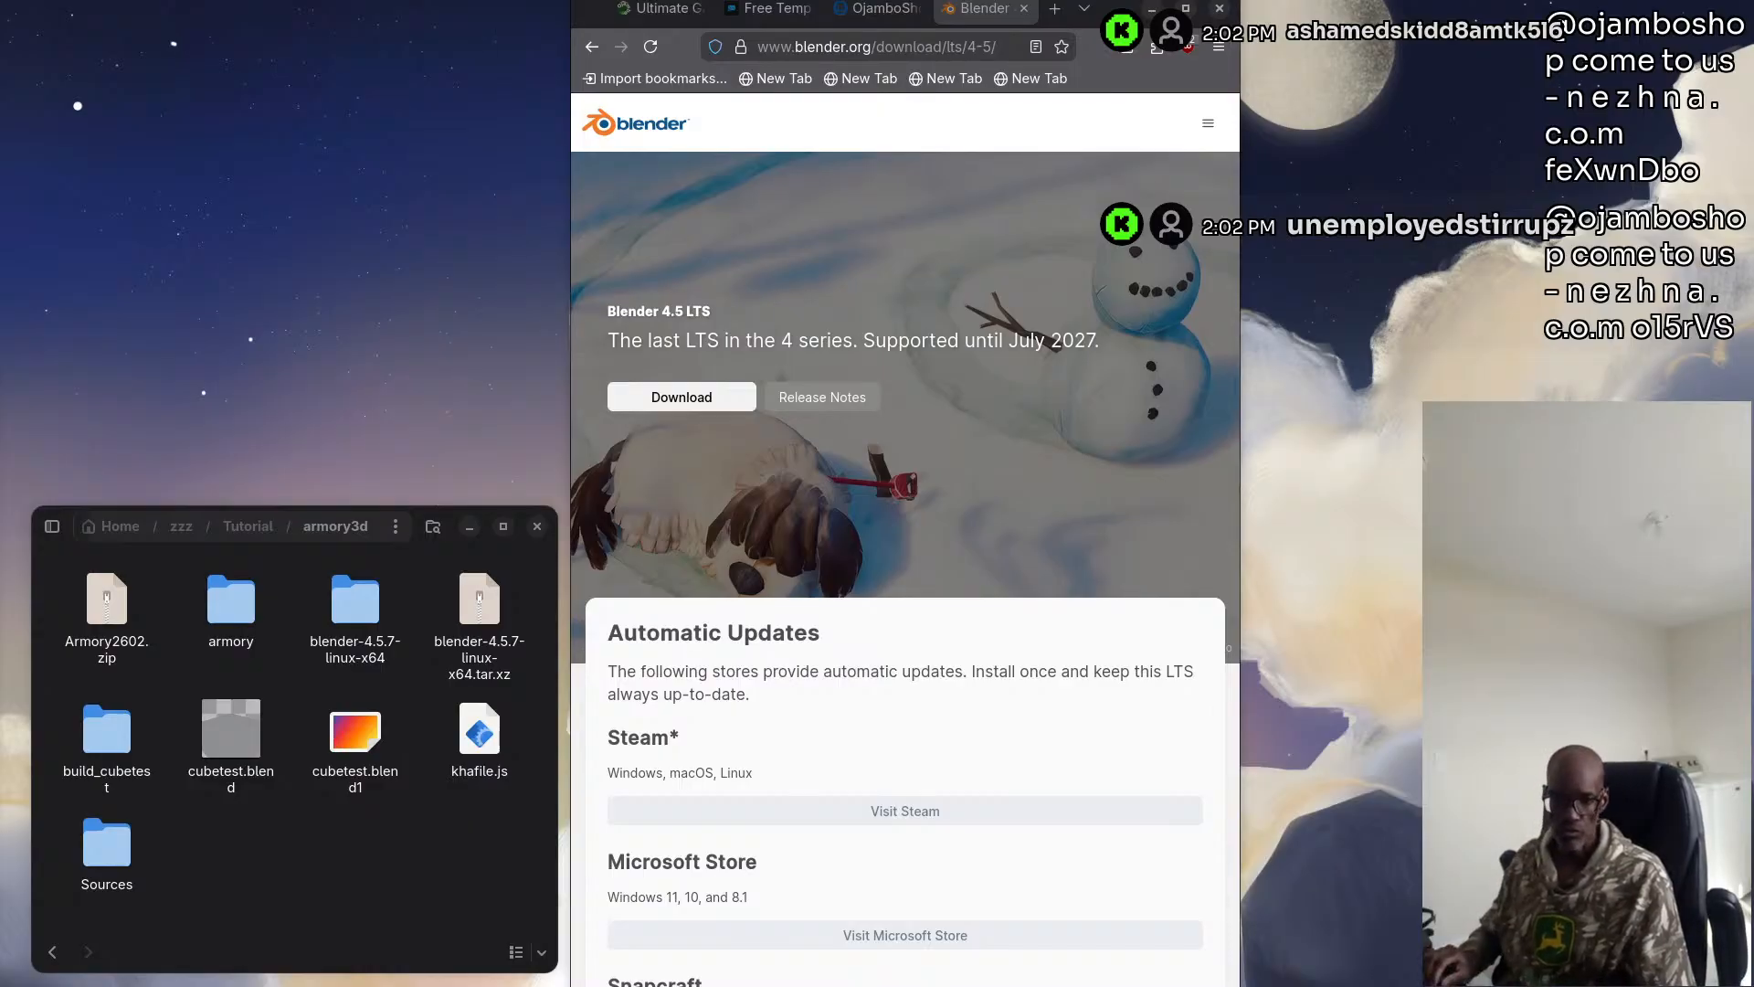
Open armory3d.org in a new browser tab and go to the Armory 3D Engine page
{"action": "left_click", "coordinate": [1055, 11]}
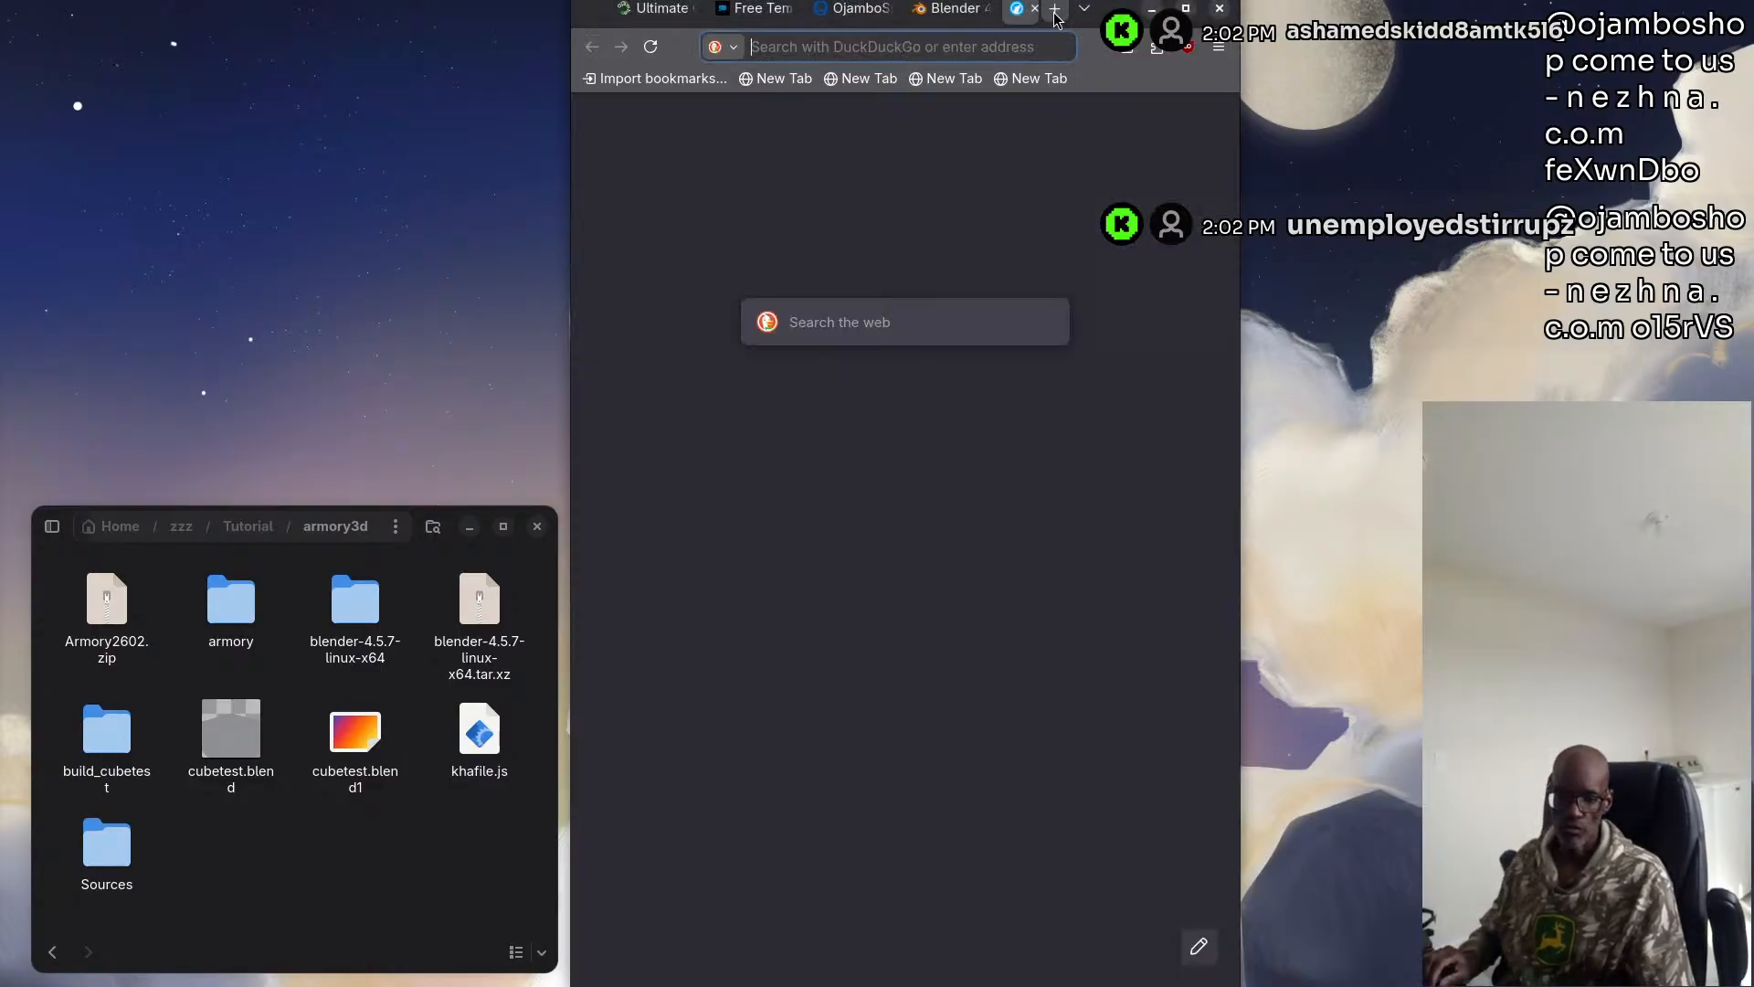
{"action": "type", "text": "armory3d.org"}
{"action": "key", "text": "Return"}
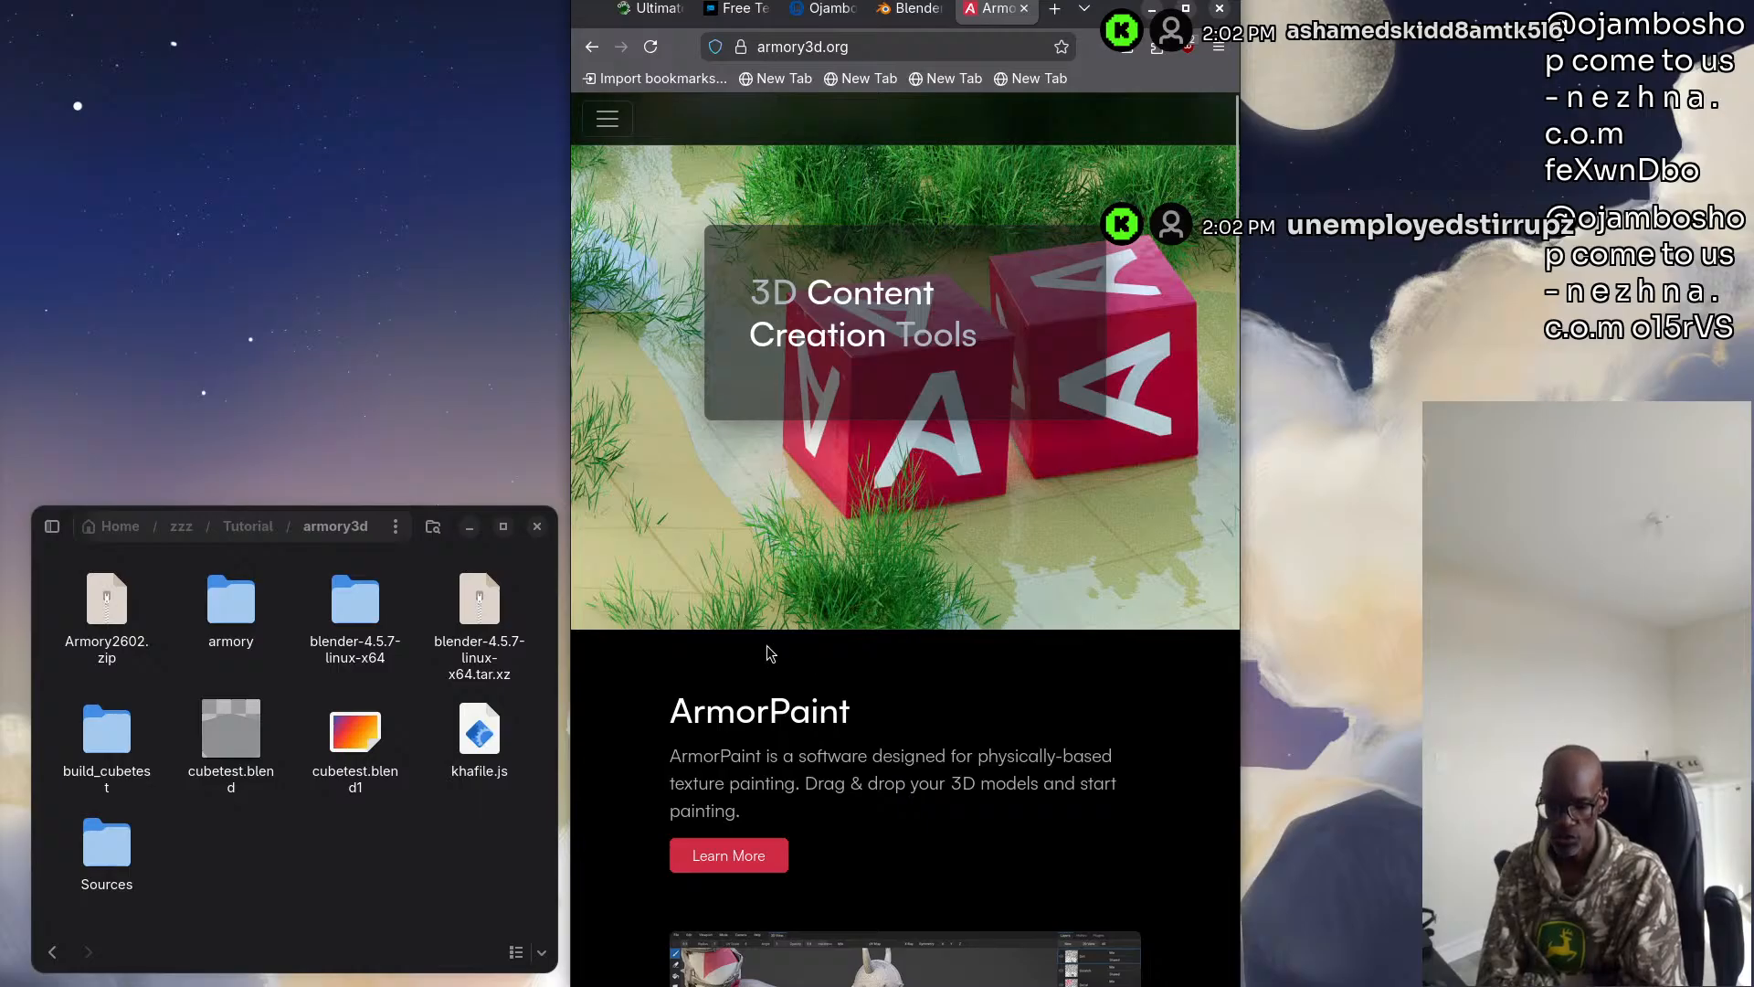
{"action": "scroll", "coordinate": [770, 640], "scroll_direction": "down", "scroll_amount": 1}
{"action": "scroll", "coordinate": [813, 528], "scroll_direction": "down", "scroll_amount": 3}
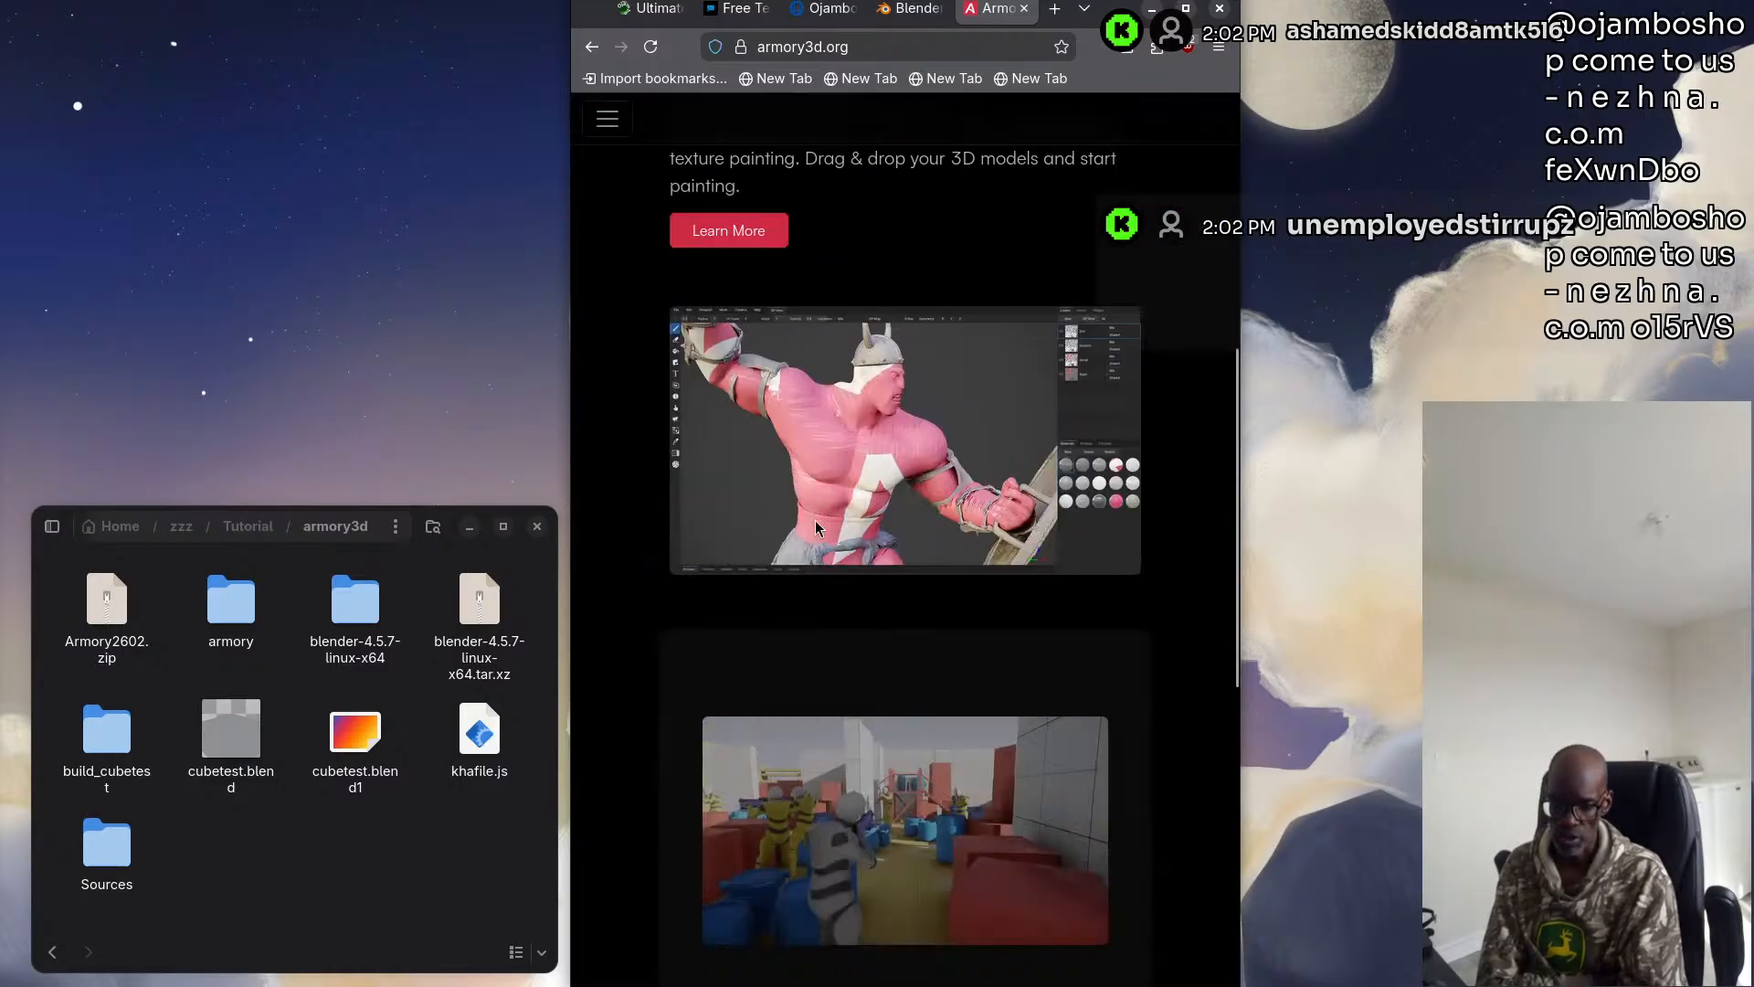
{"action": "scroll", "coordinate": [816, 528], "scroll_direction": "down", "scroll_amount": 5}
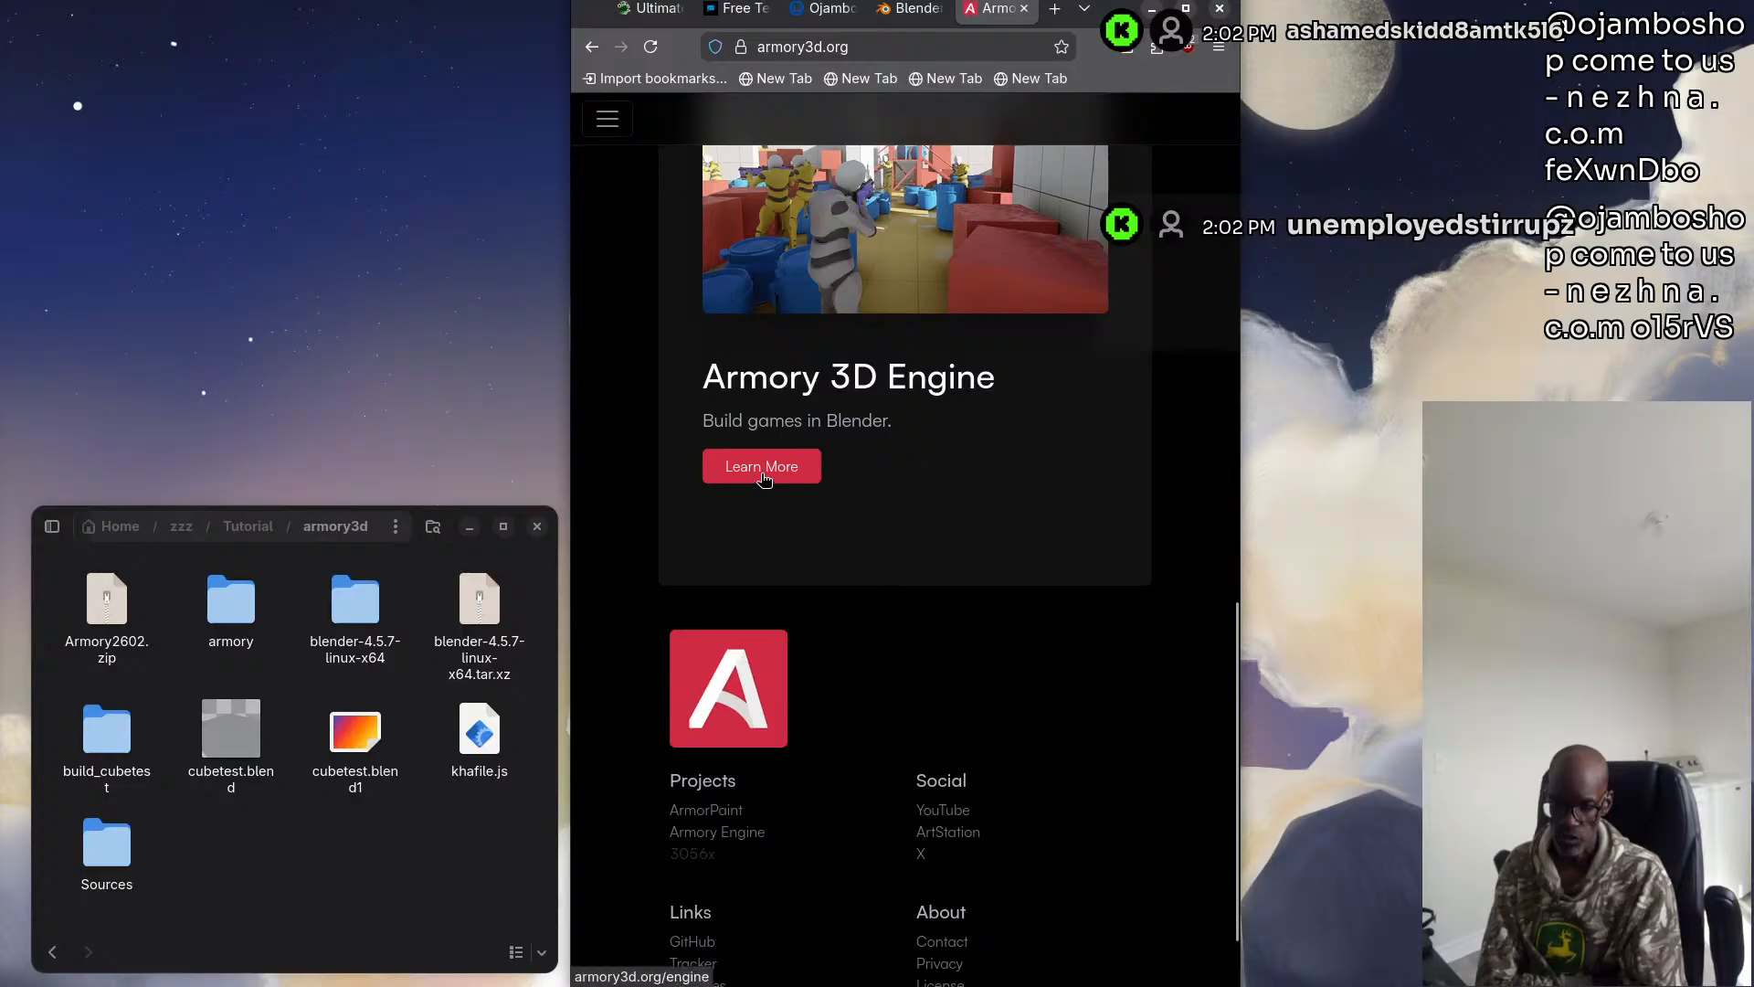
{"action": "left_click", "coordinate": [762, 476]}
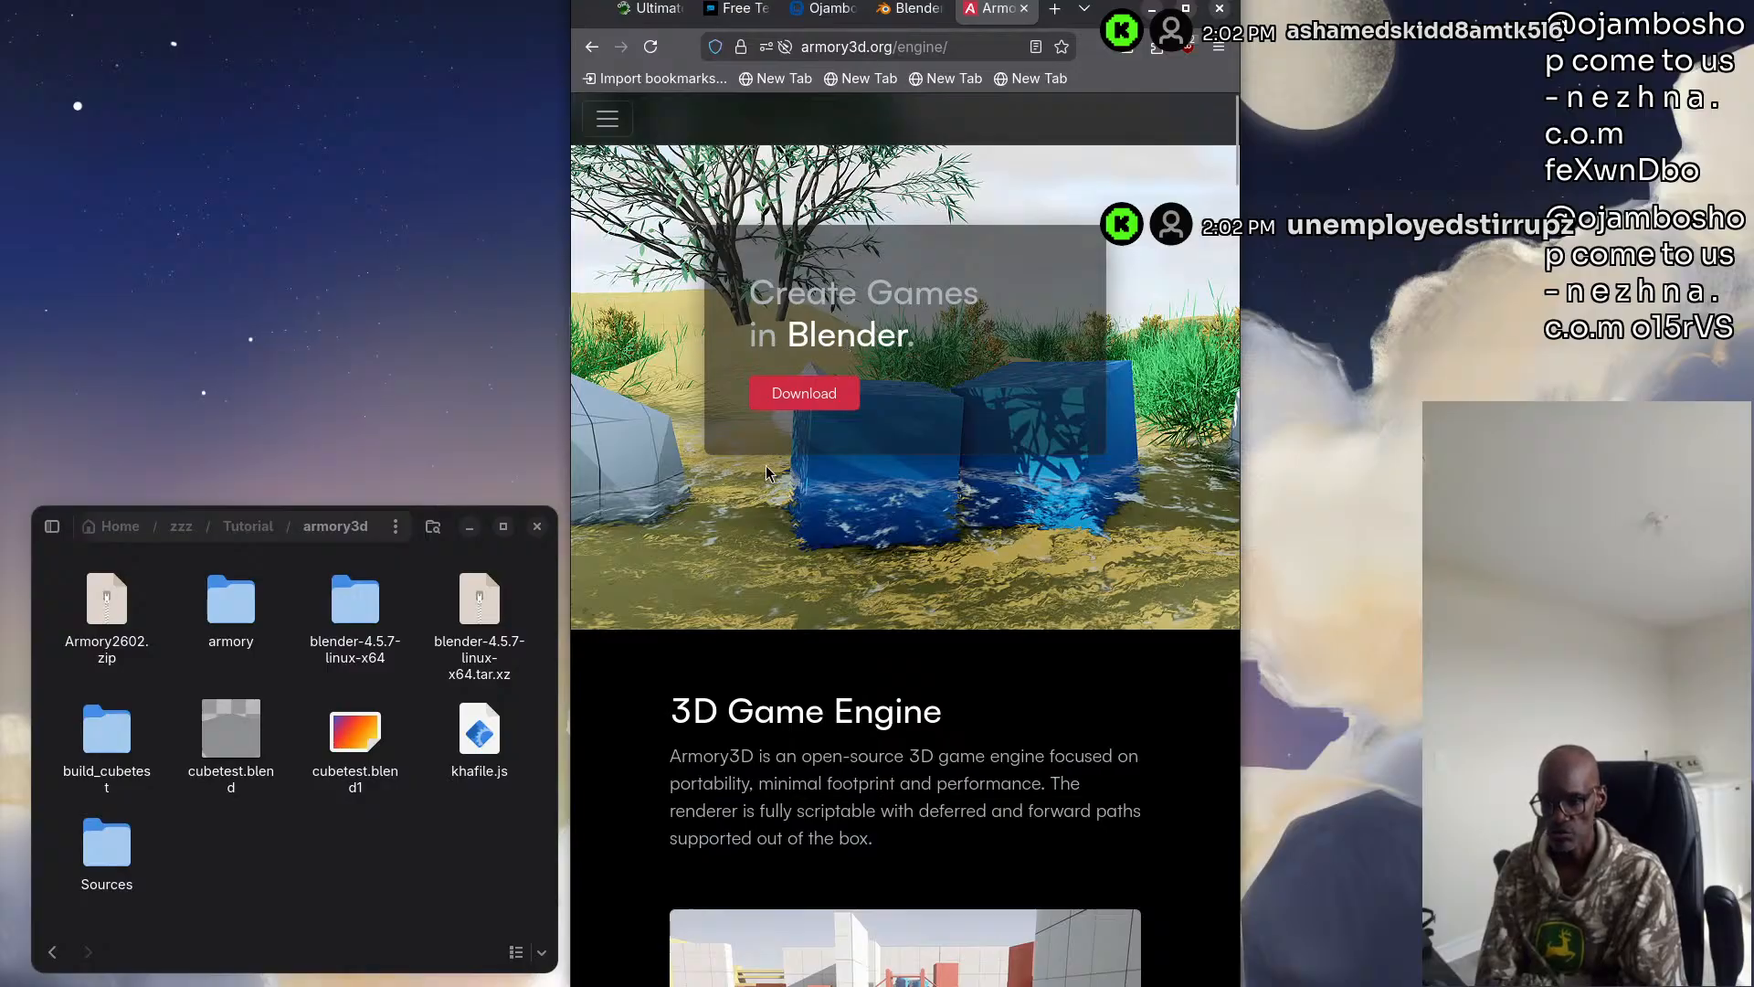
Review the engine's feature sections down to the page footer and open the project's GitHub repository
{"action": "scroll", "coordinate": [864, 559], "scroll_direction": "down", "scroll_amount": 3}
{"action": "scroll", "coordinate": [864, 559], "scroll_direction": "down", "scroll_amount": 8}
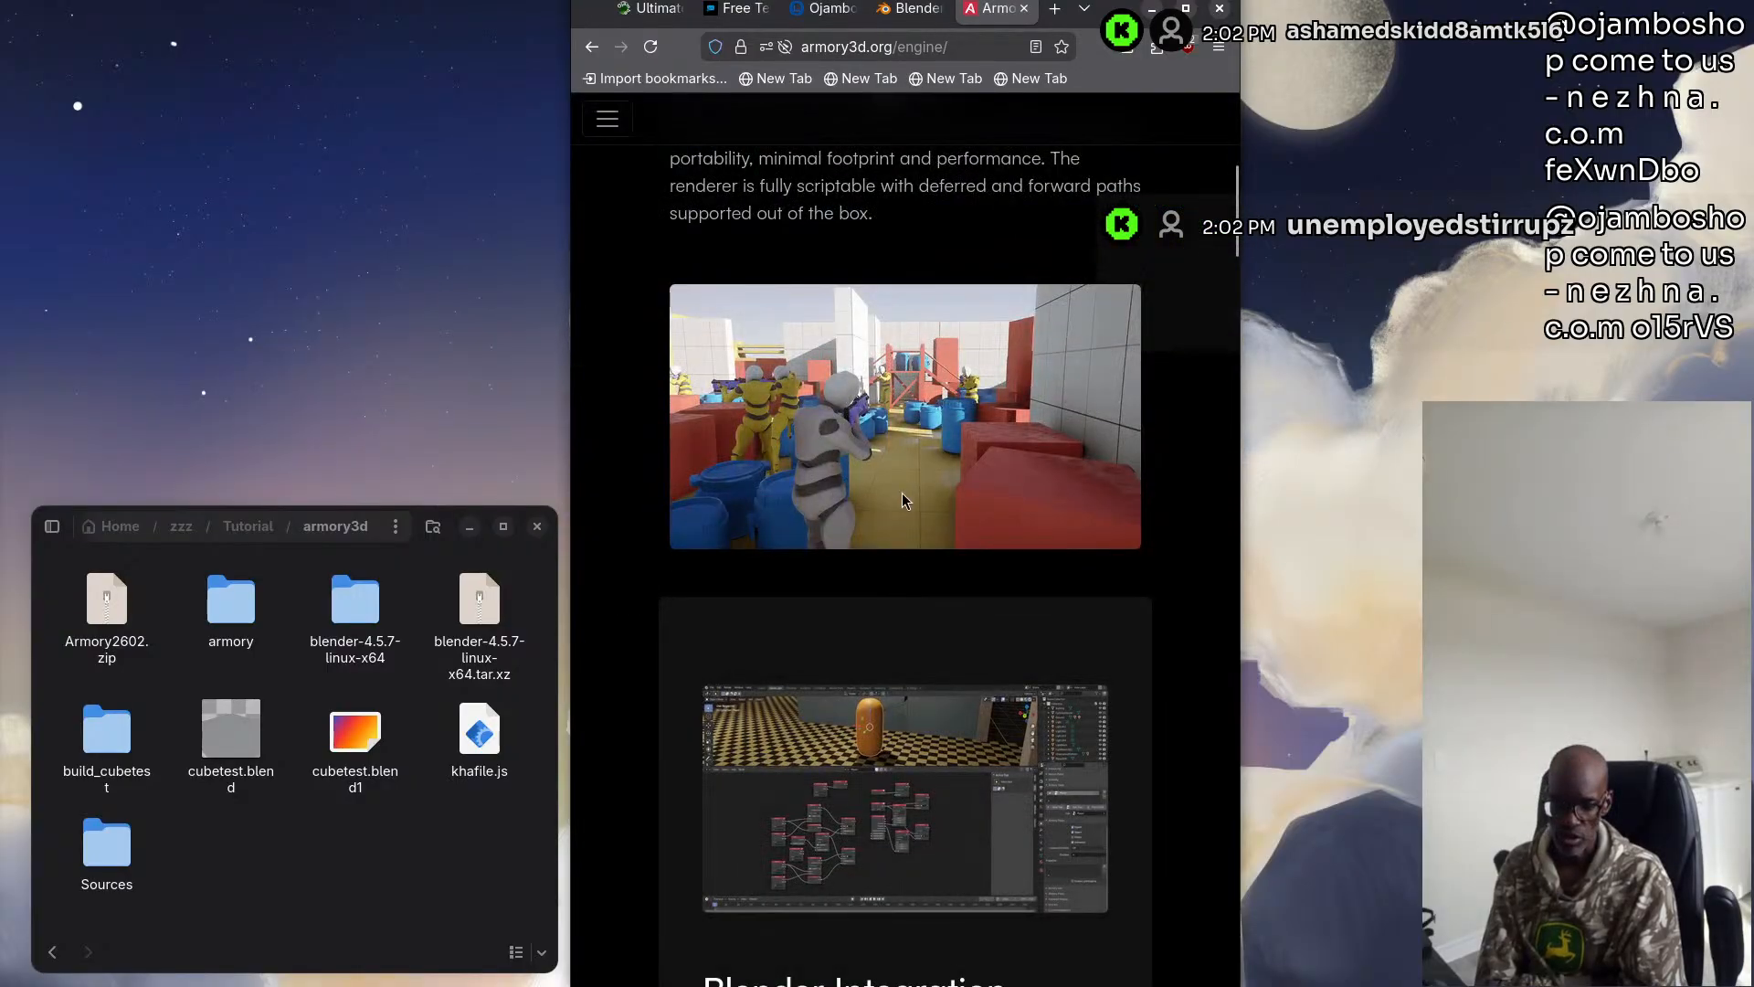
{"action": "scroll", "coordinate": [863, 486], "scroll_direction": "down", "scroll_amount": 10}
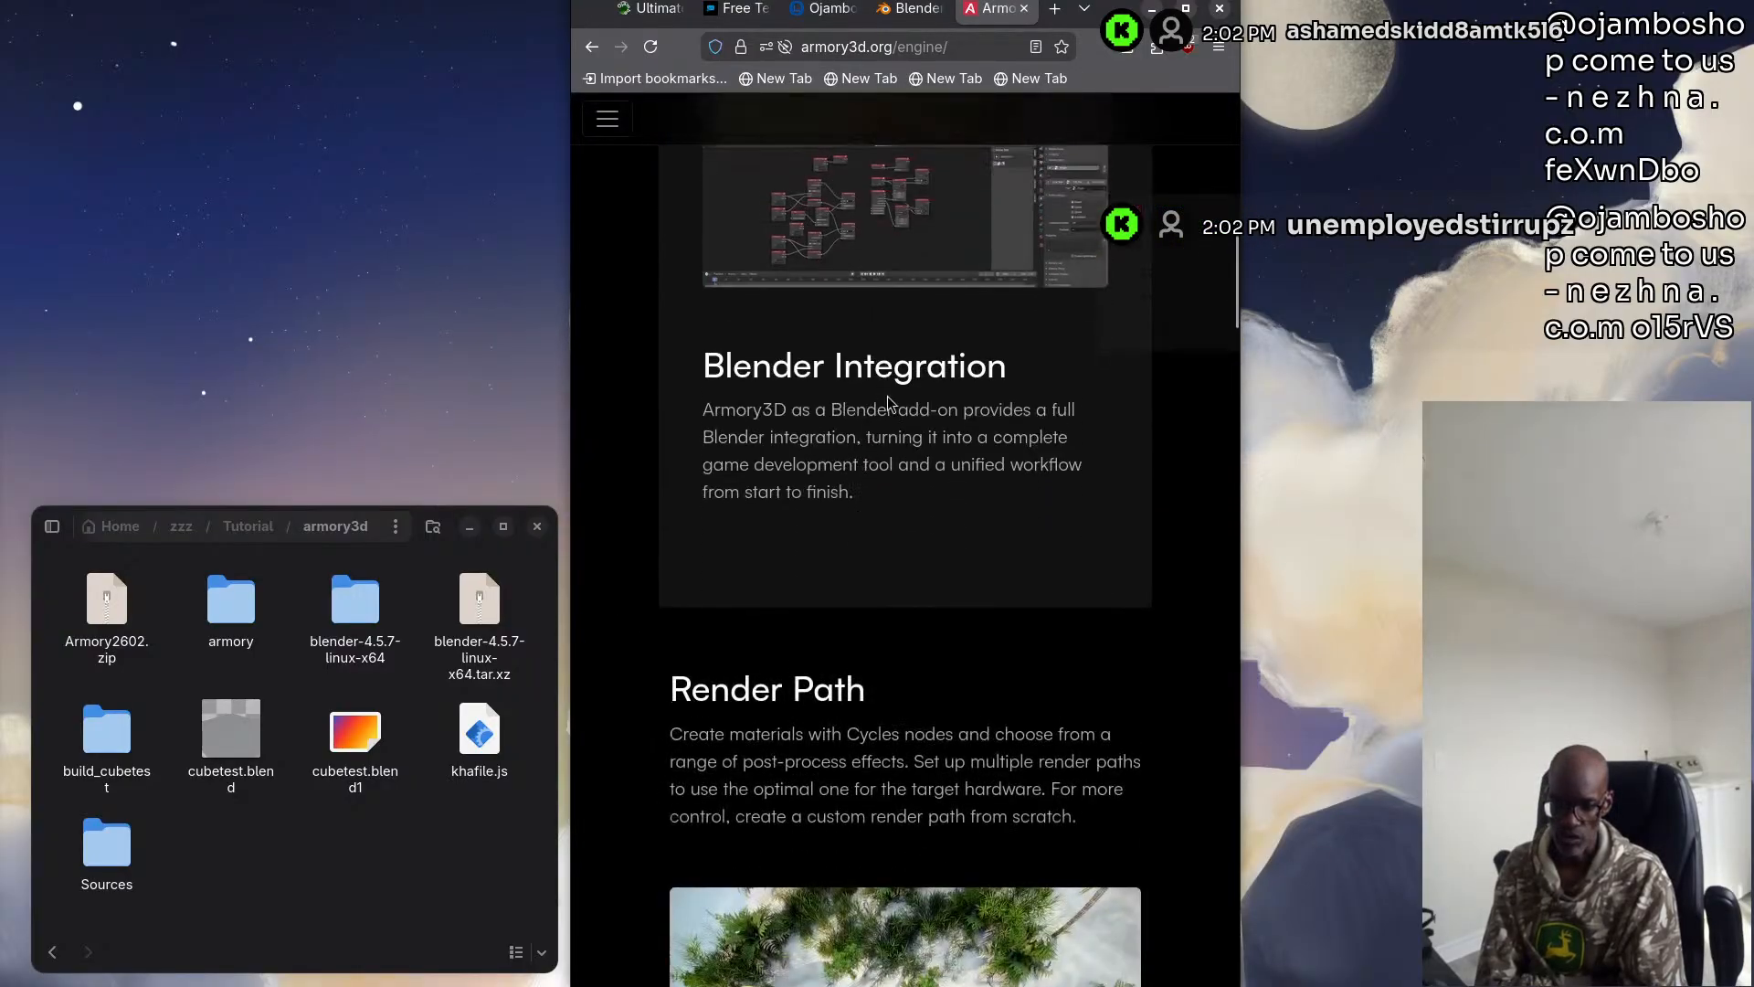
{"action": "scroll", "coordinate": [891, 444], "scroll_direction": "down", "scroll_amount": 6}
{"action": "scroll", "coordinate": [891, 445], "scroll_direction": "down", "scroll_amount": 20}
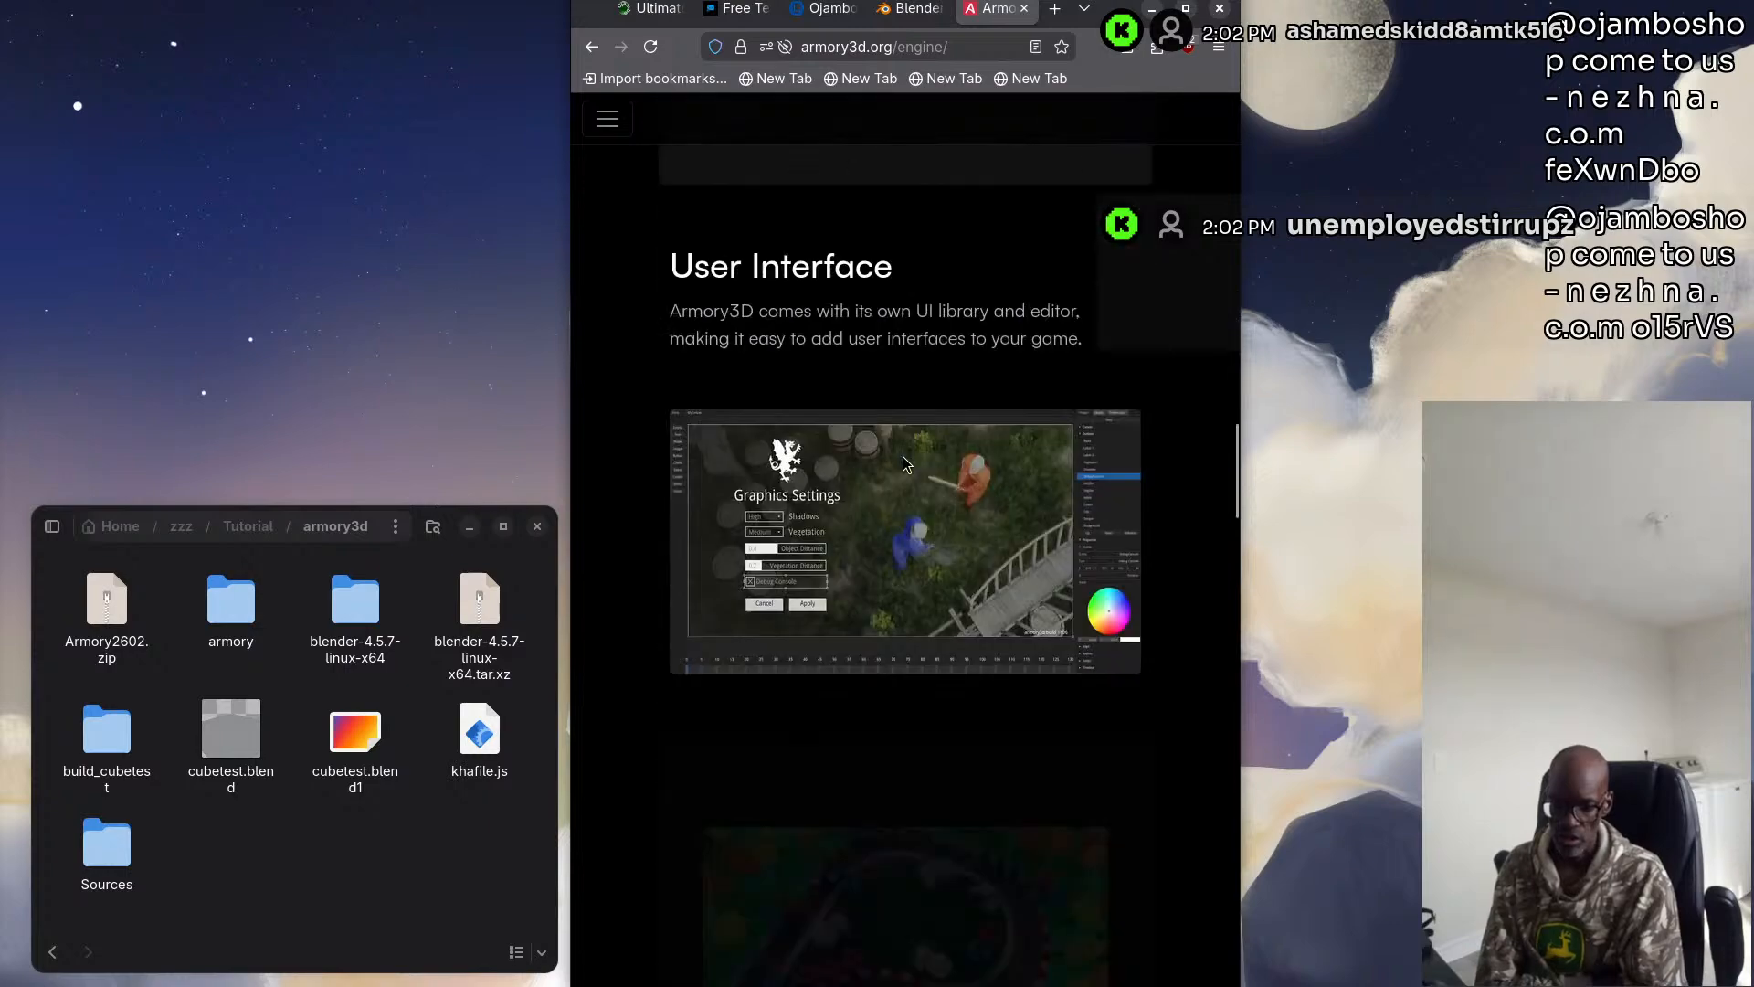
{"action": "scroll", "coordinate": [903, 454], "scroll_direction": "down", "scroll_amount": 9}
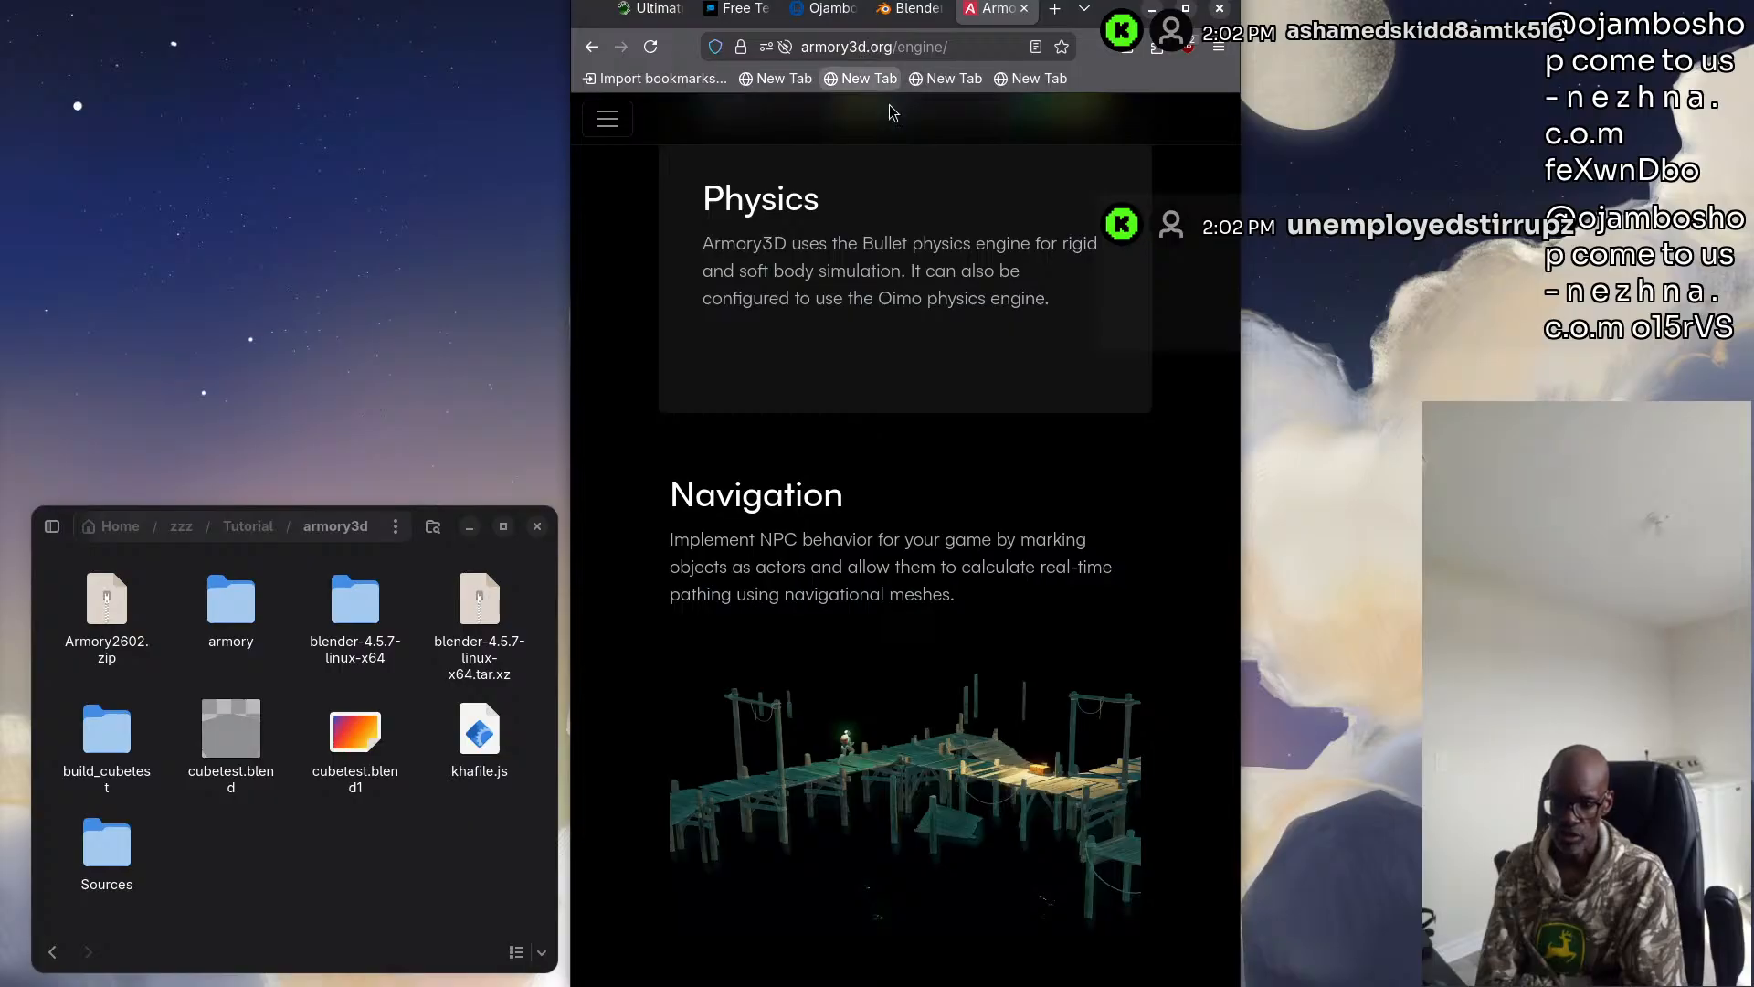
{"action": "scroll", "coordinate": [938, 423], "scroll_direction": "down", "scroll_amount": 9}
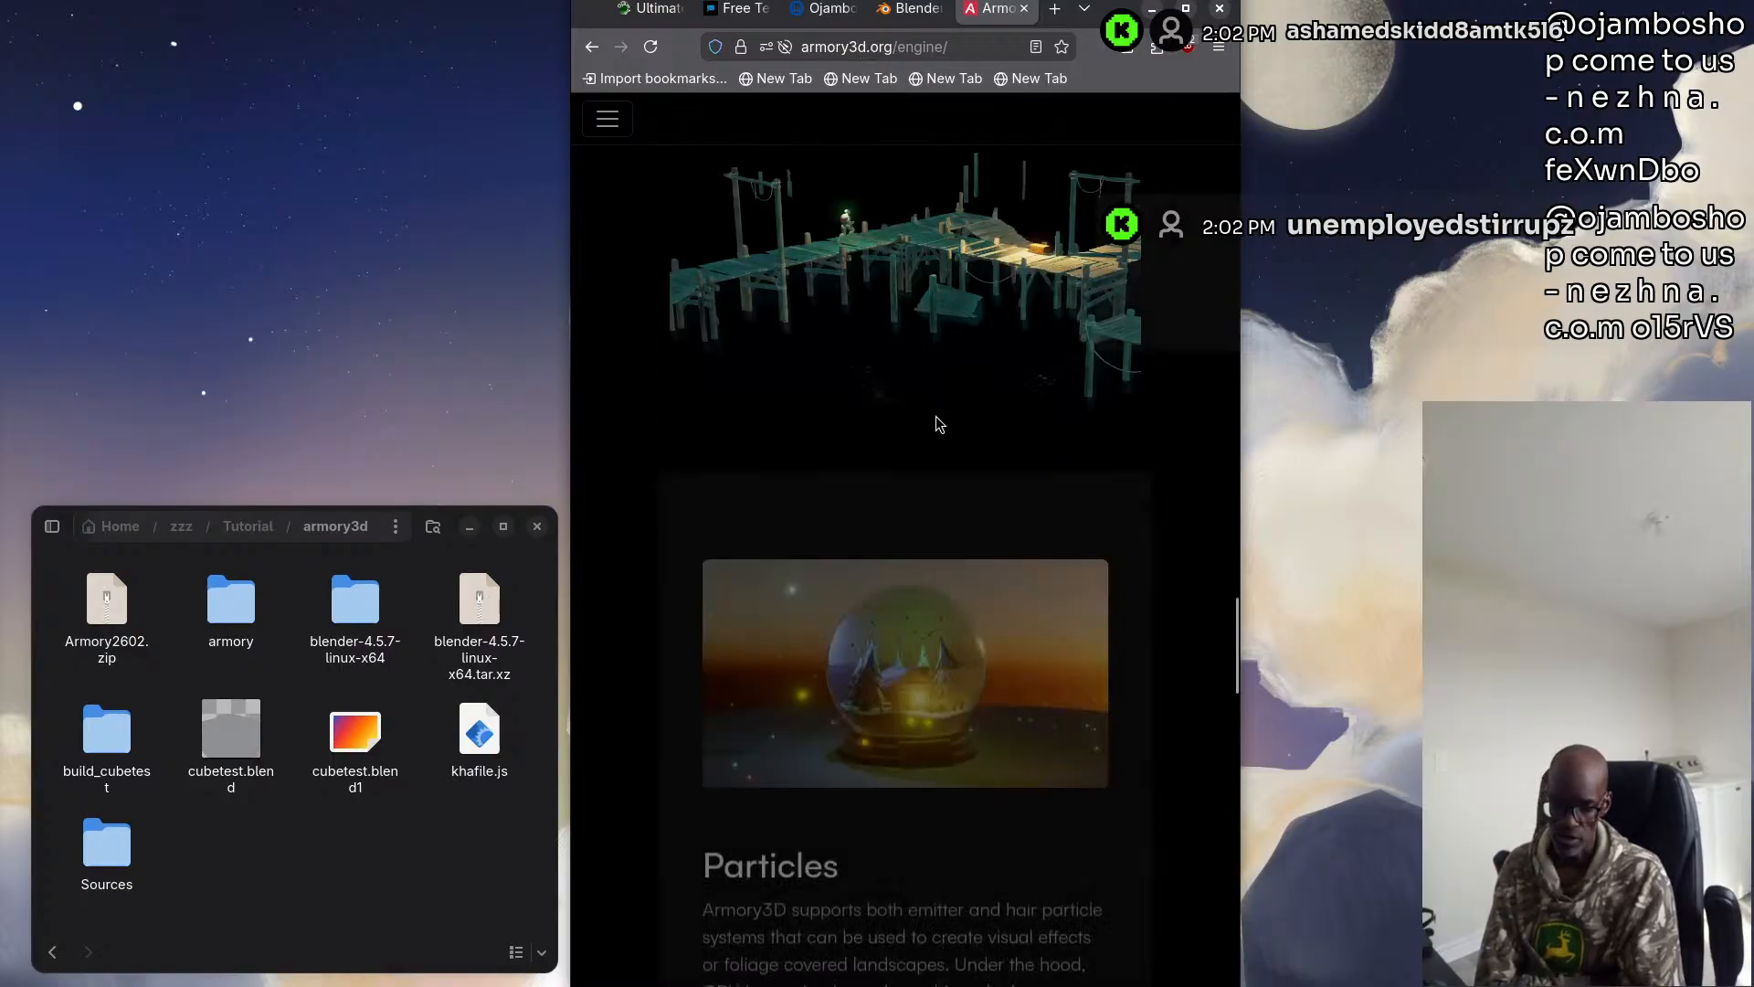
{"action": "scroll", "coordinate": [939, 423], "scroll_direction": "down", "scroll_amount": 20}
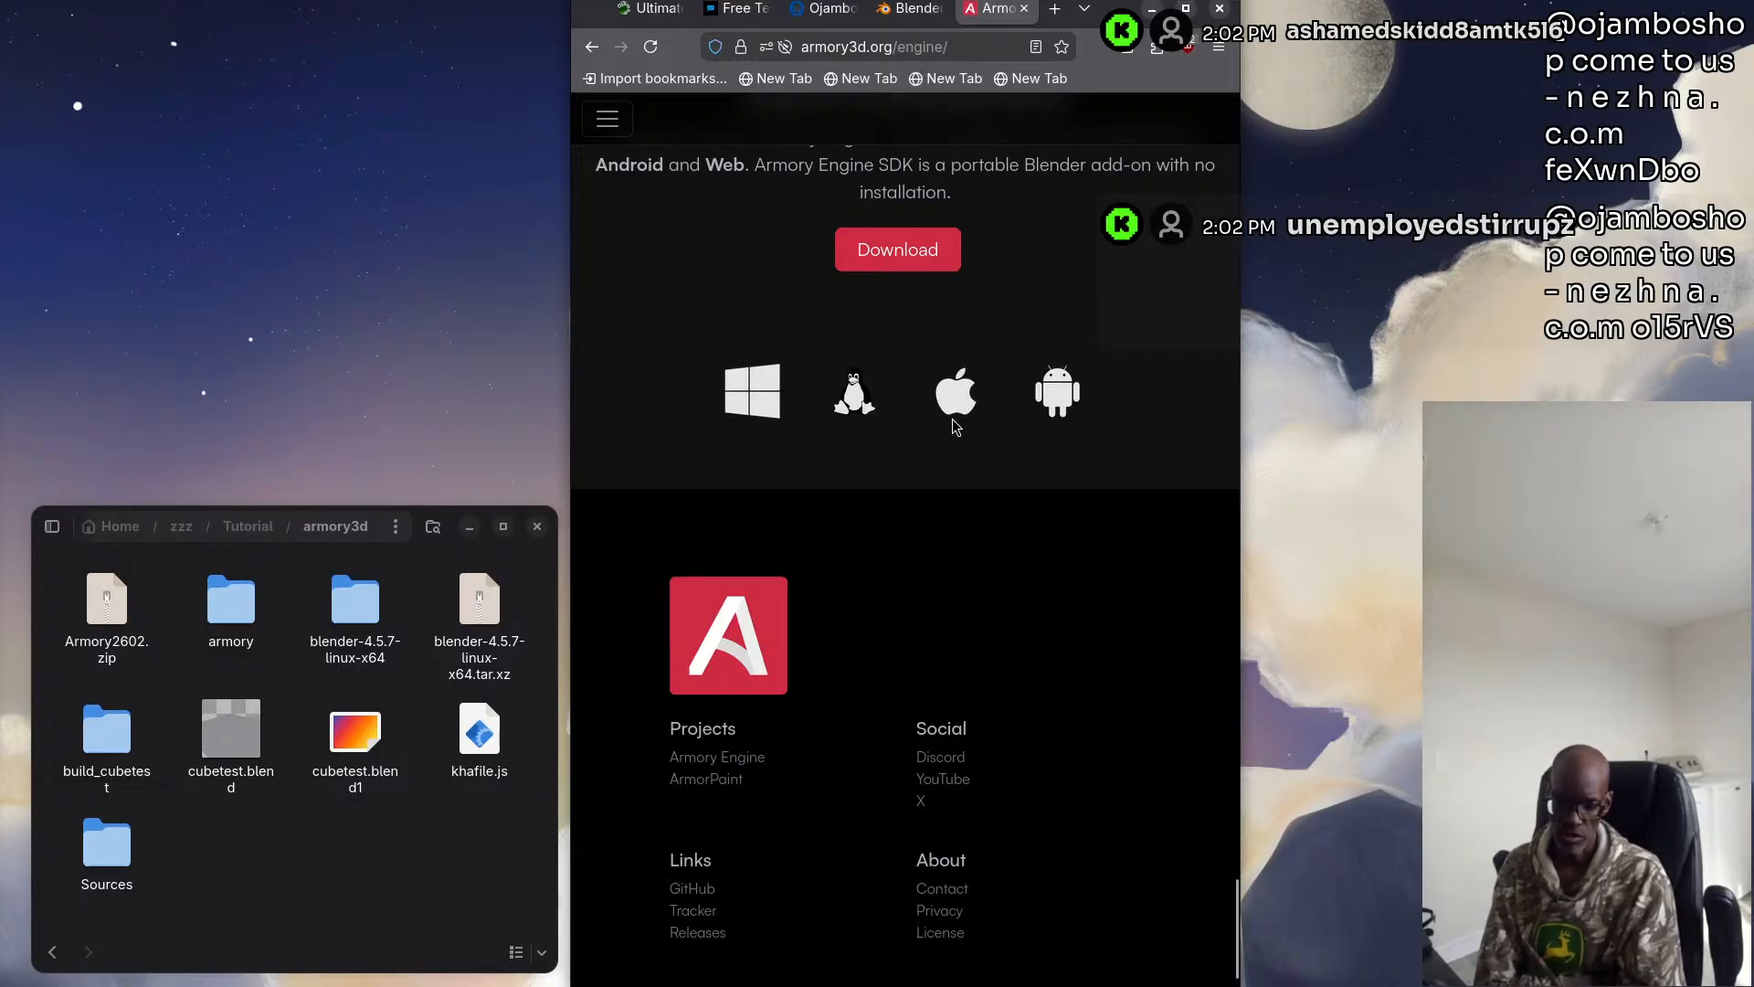
{"action": "scroll", "coordinate": [952, 493], "scroll_direction": "down", "scroll_amount": 1}
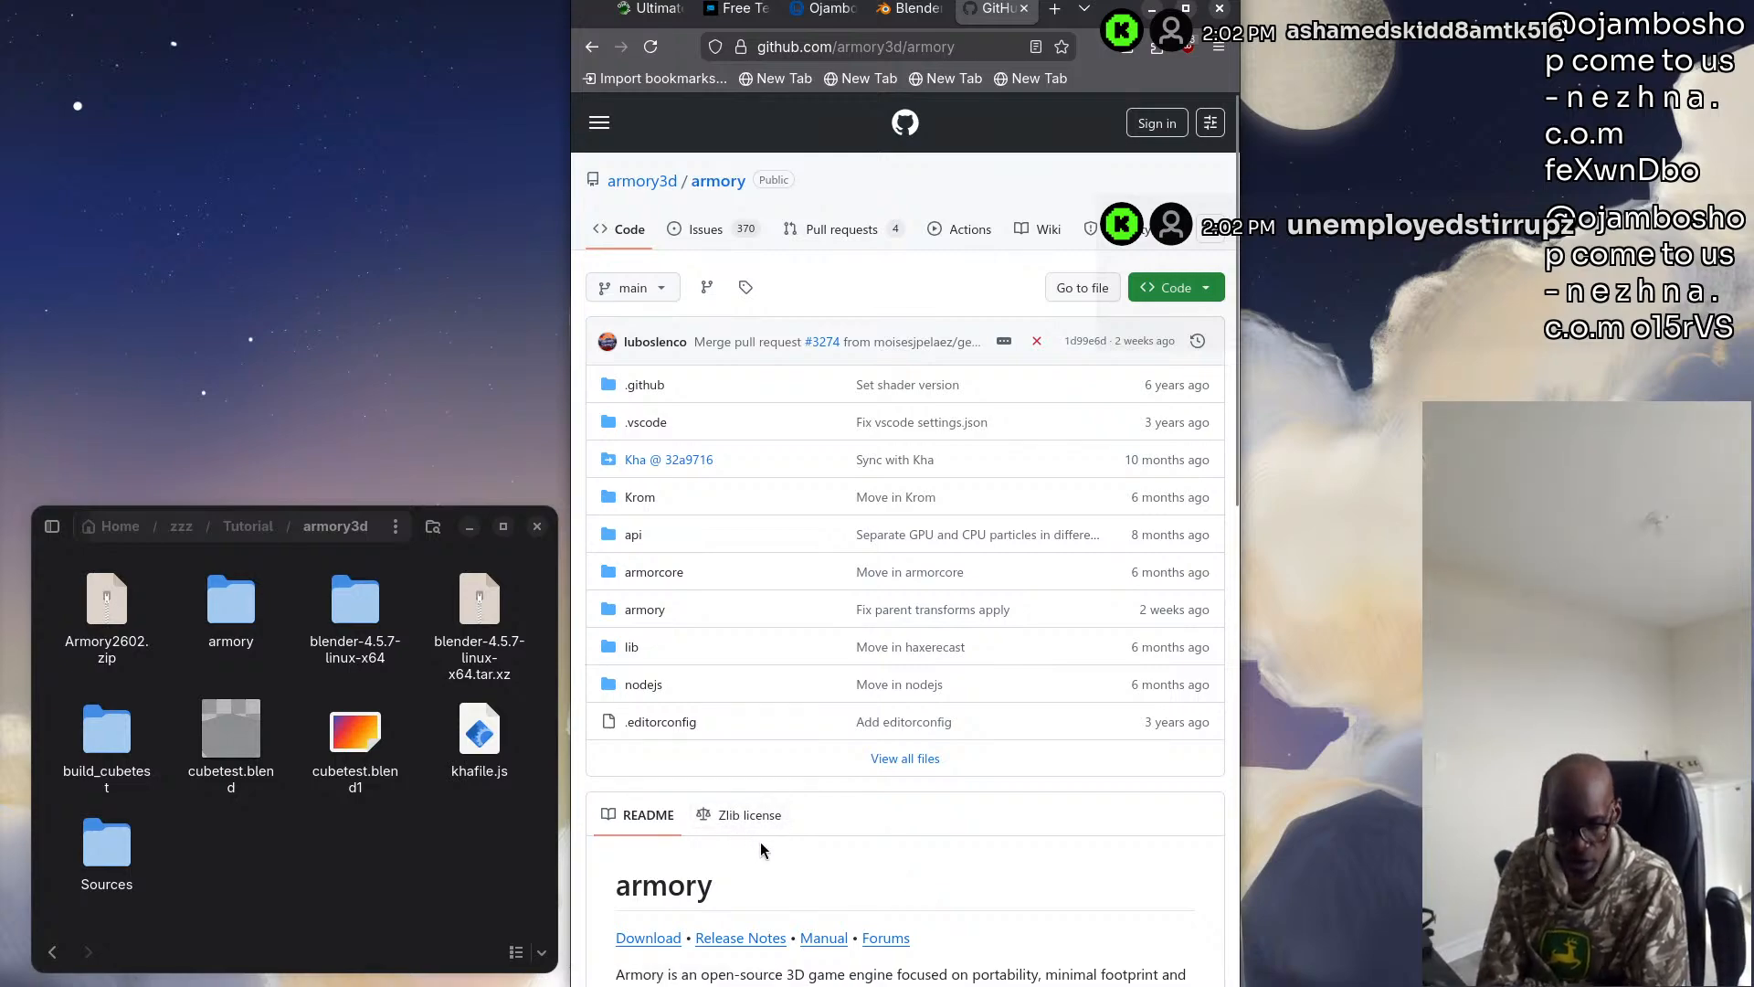
View the Armory repository's Zlib license text and its Releases section
{"action": "left_click", "coordinate": [757, 816]}
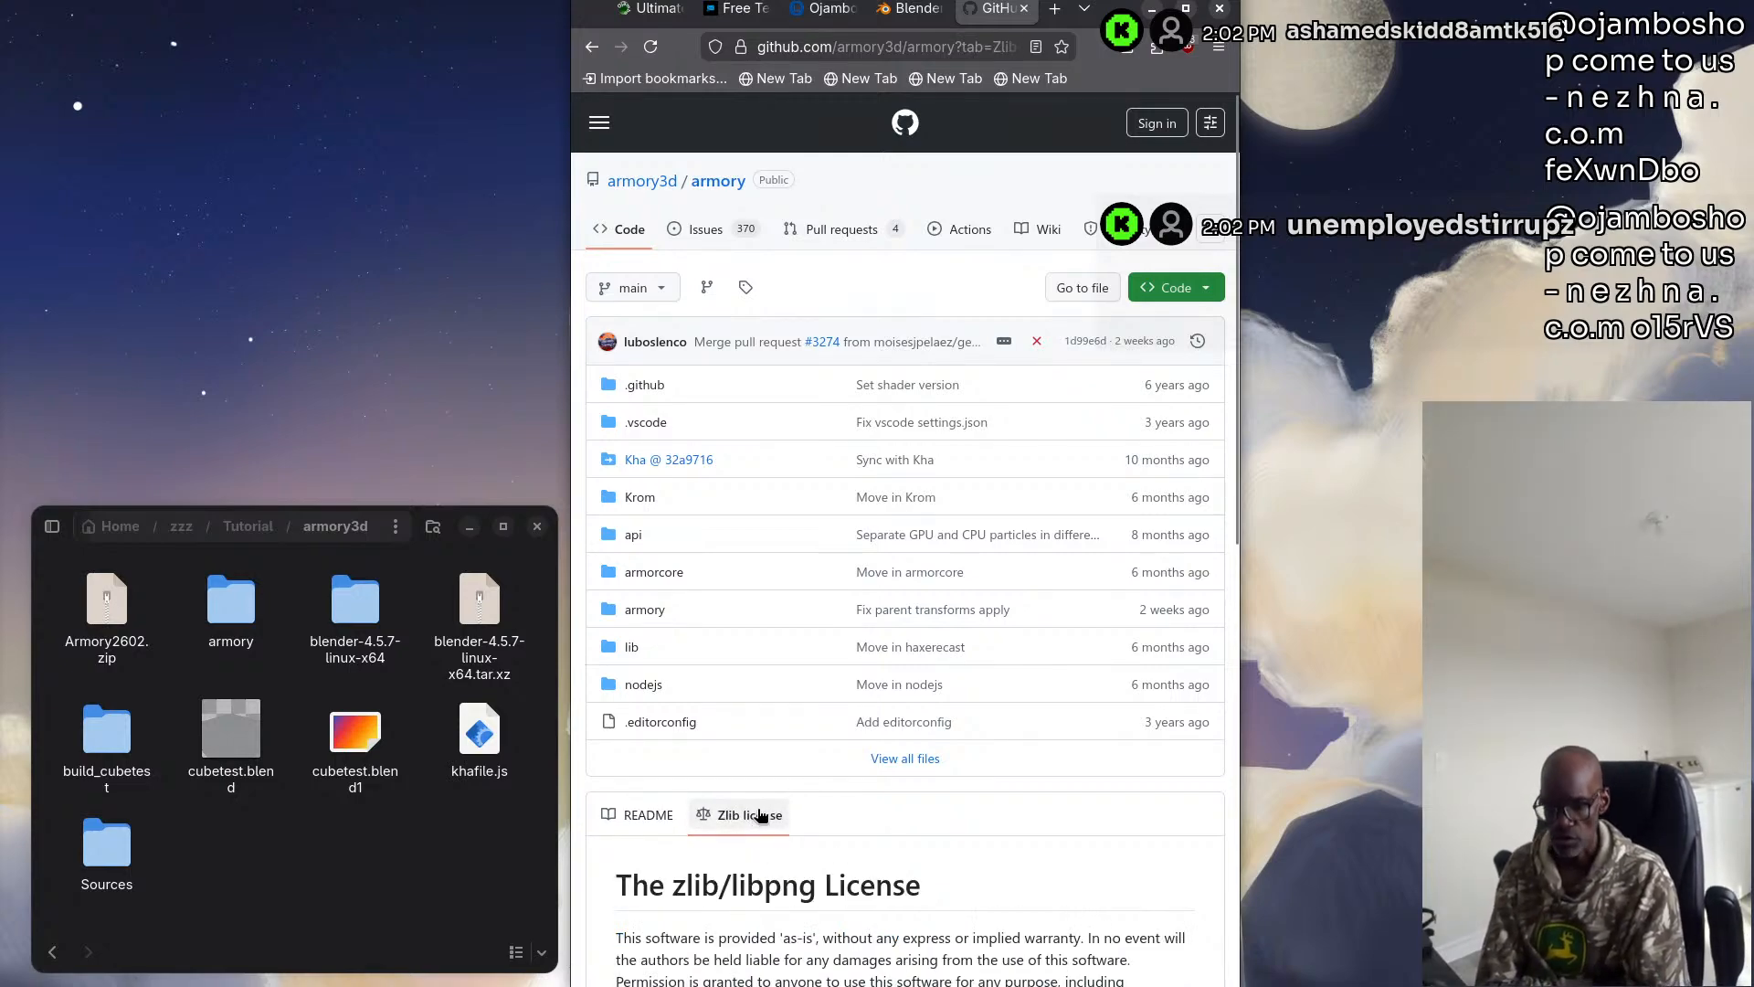
{"action": "scroll", "coordinate": [759, 822], "scroll_direction": "down", "scroll_amount": 5}
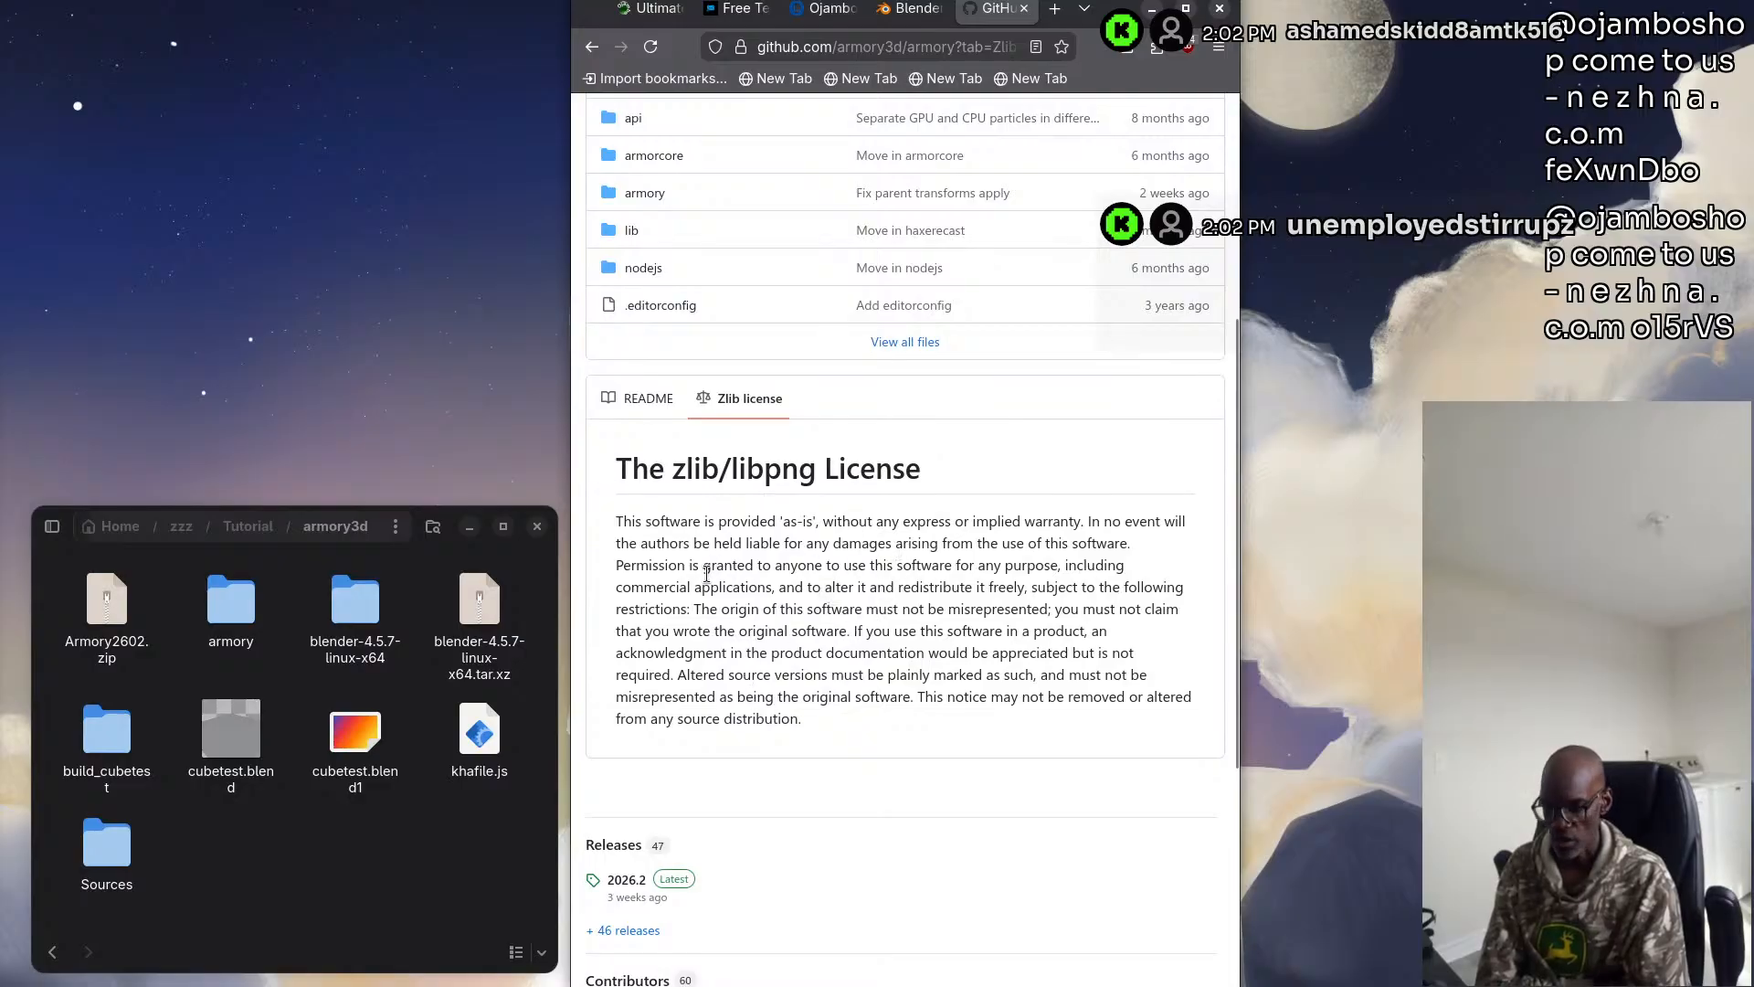
{"action": "scroll", "coordinate": [706, 574], "scroll_direction": "up", "scroll_amount": 1}
{"action": "scroll", "coordinate": [692, 797], "scroll_direction": "down", "scroll_amount": 2}
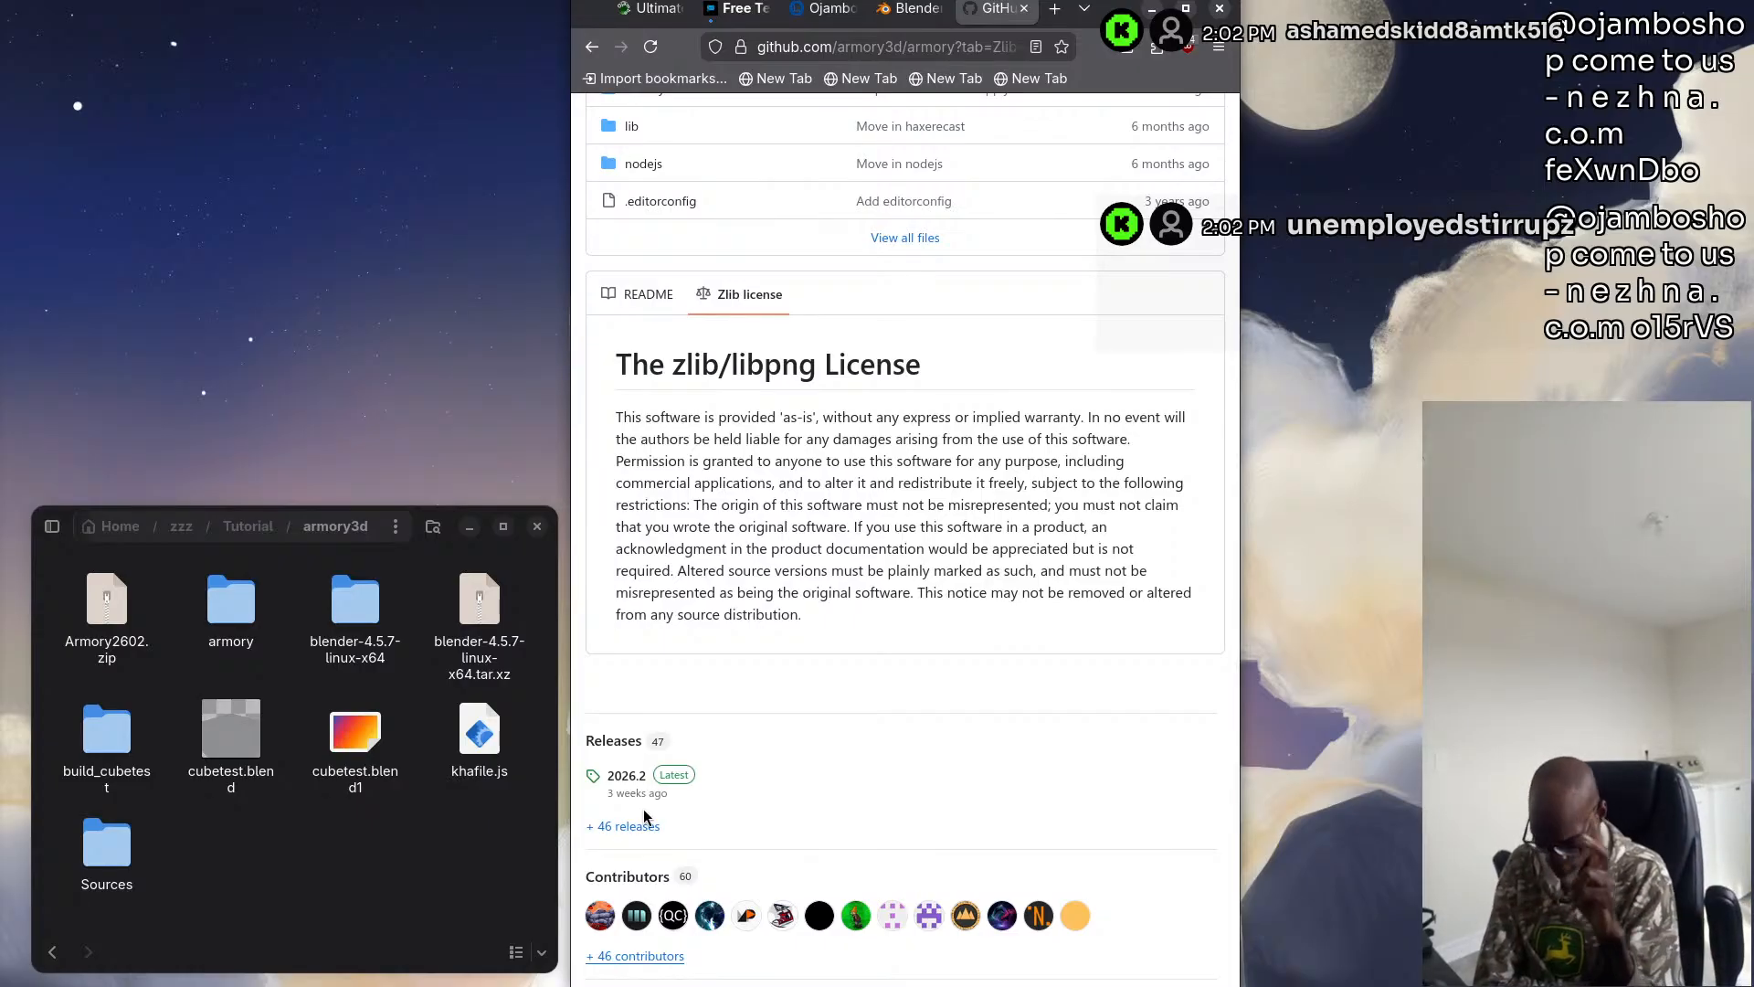
{"action": "scroll", "coordinate": [822, 619], "scroll_direction": "up", "scroll_amount": 6}
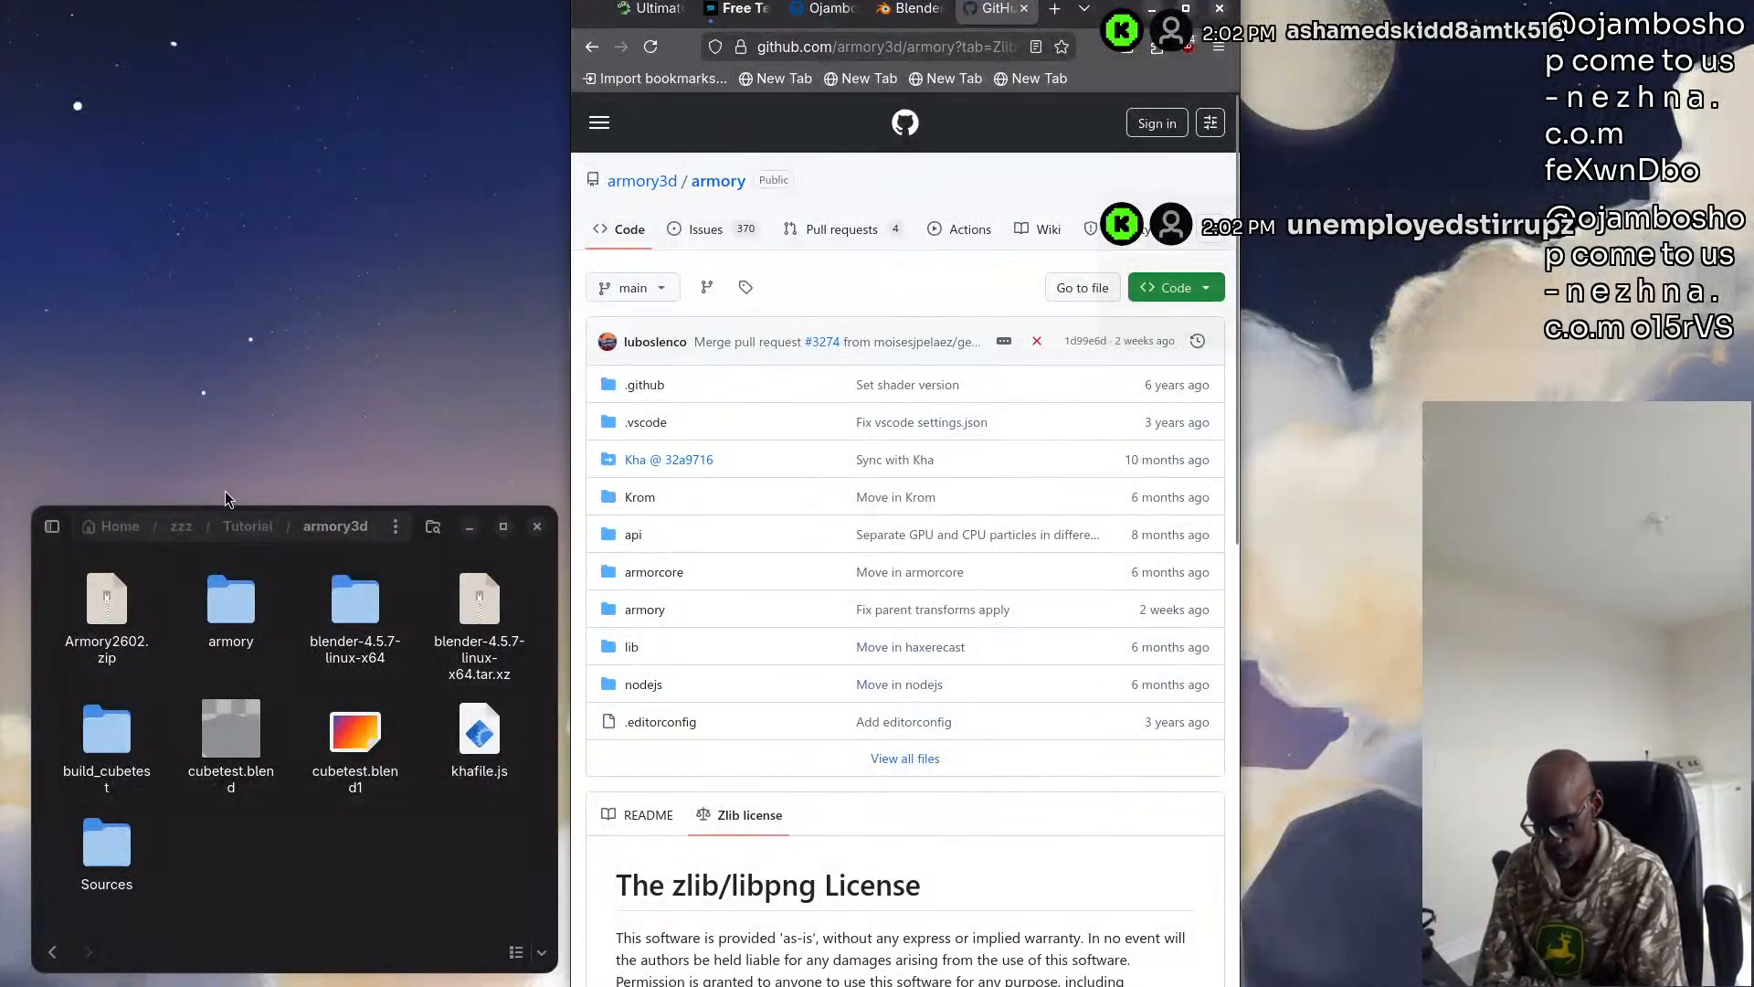
Move the armory3d folder window over the browser and enlarge it to nearly the full browser height
{"action": "left_click_drag", "start_coordinate": [312, 528], "coordinate": [848, 43]}
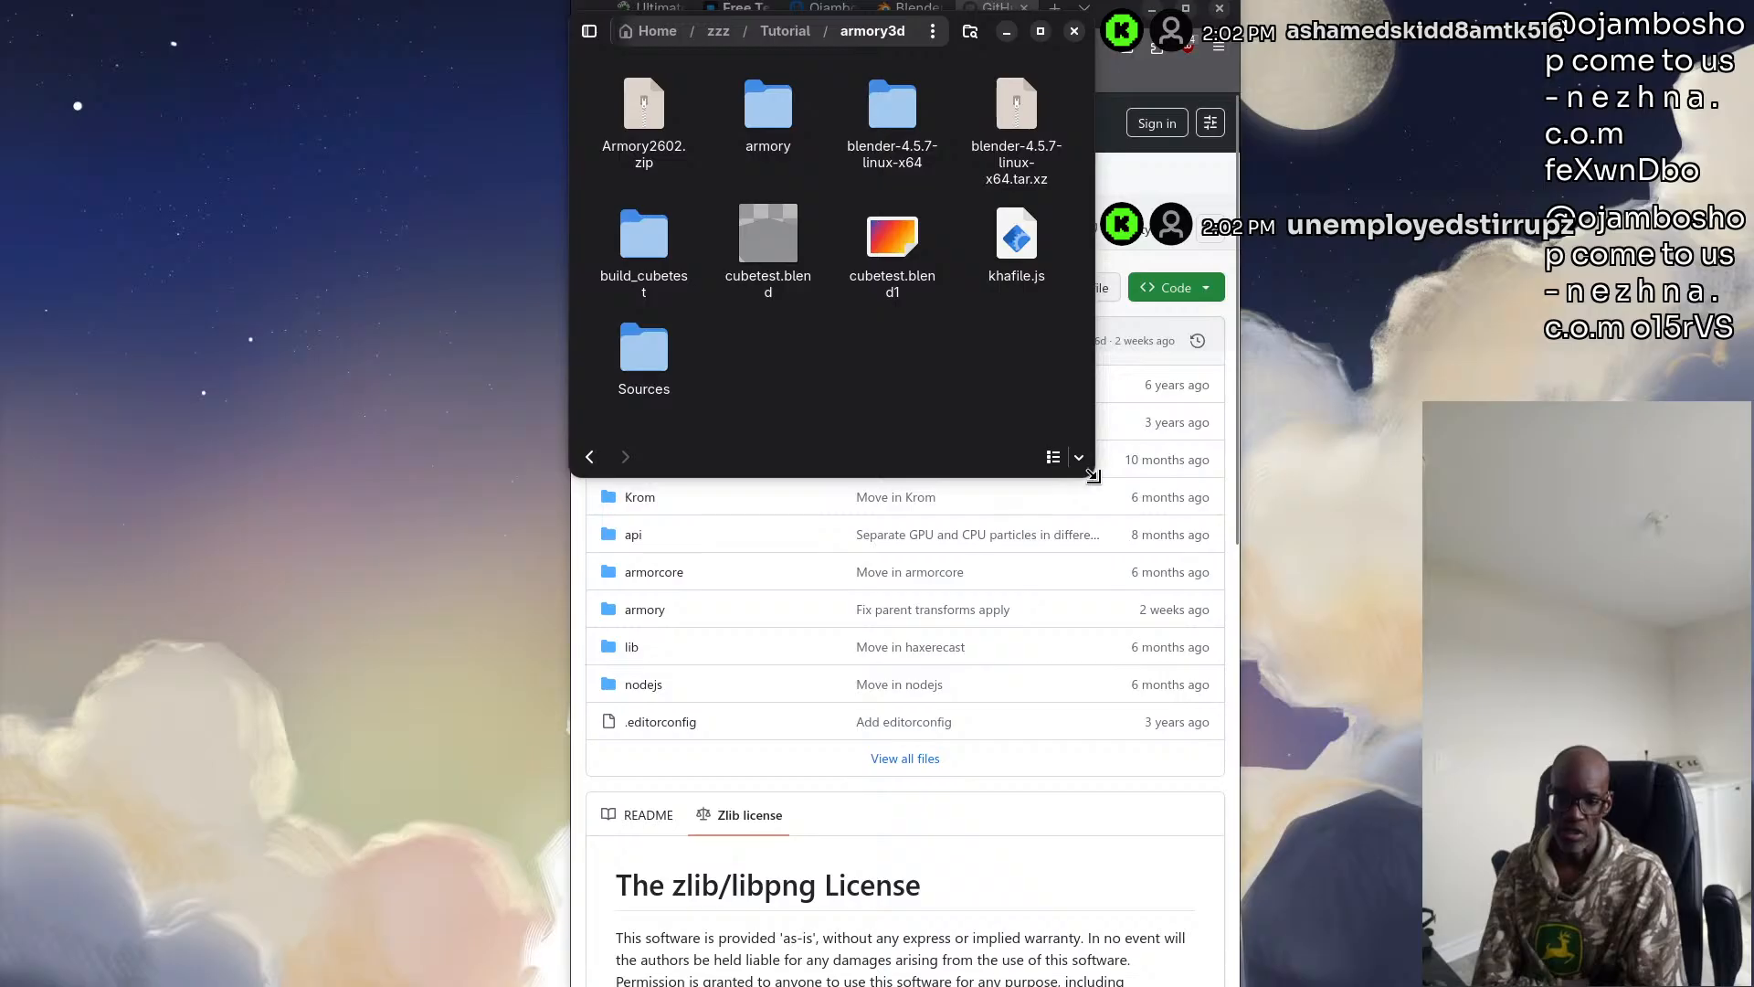
{"action": "left_click_drag", "start_coordinate": [1093, 475], "coordinate": [1232, 980]}
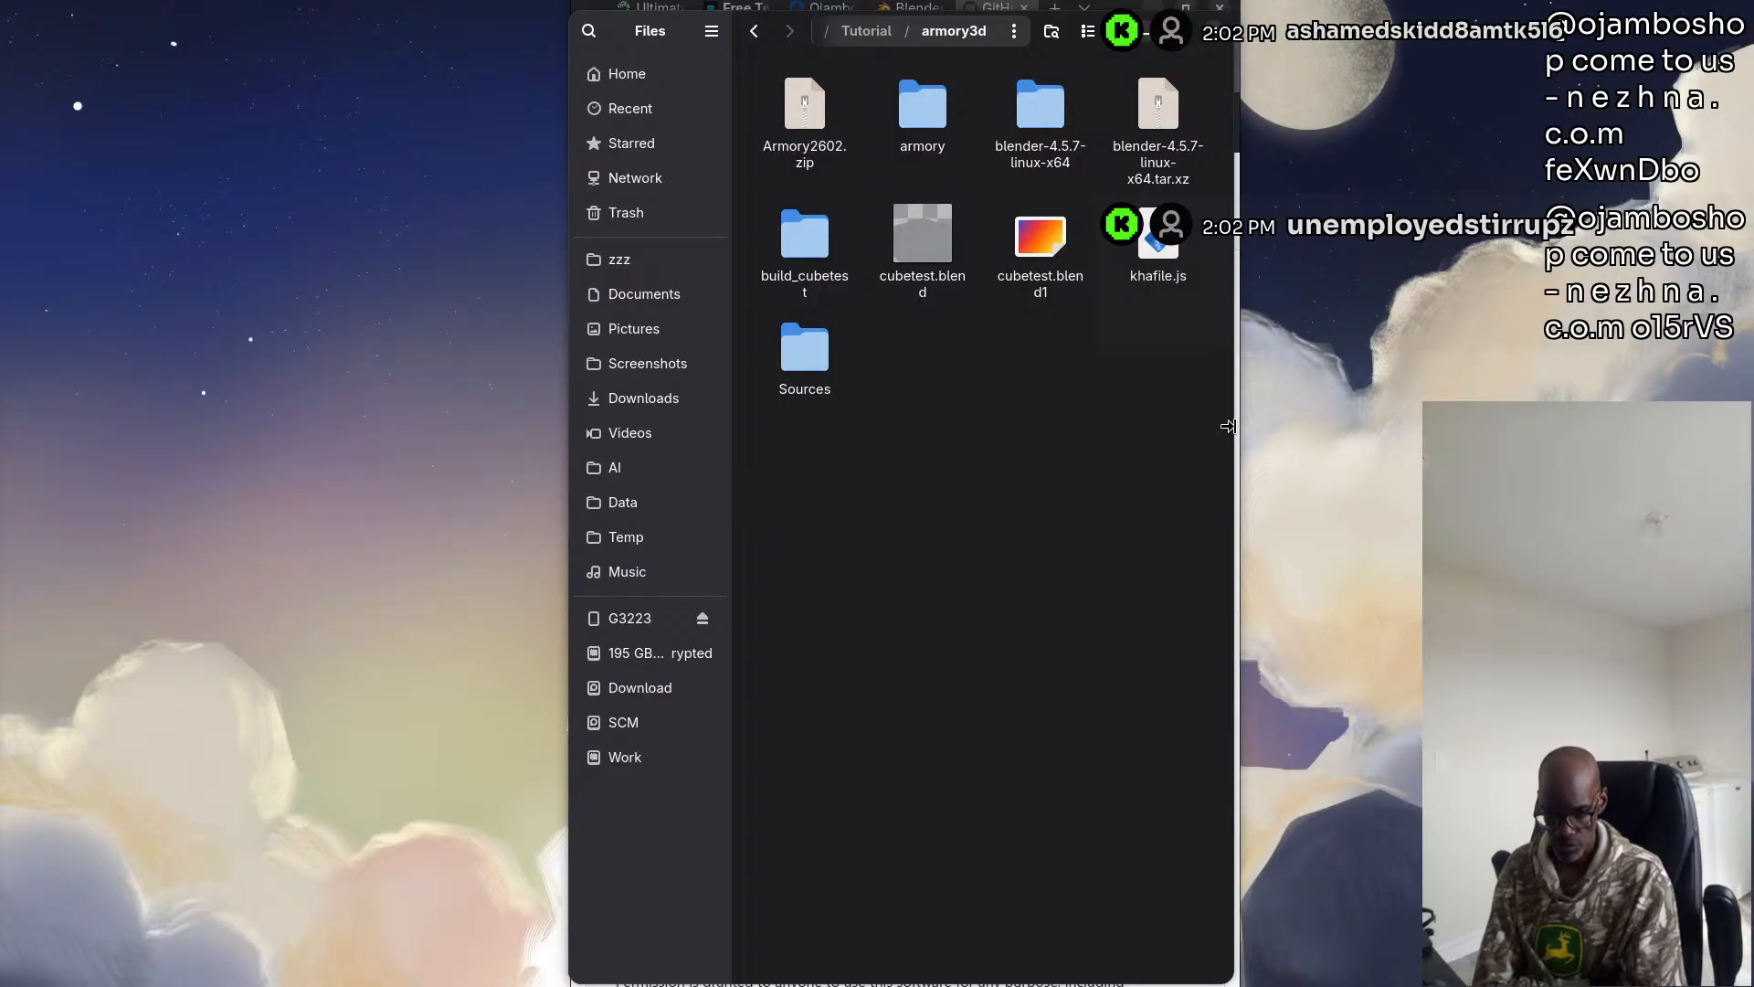
{"action": "left_click_drag", "start_coordinate": [1228, 425], "coordinate": [1187, 445]}
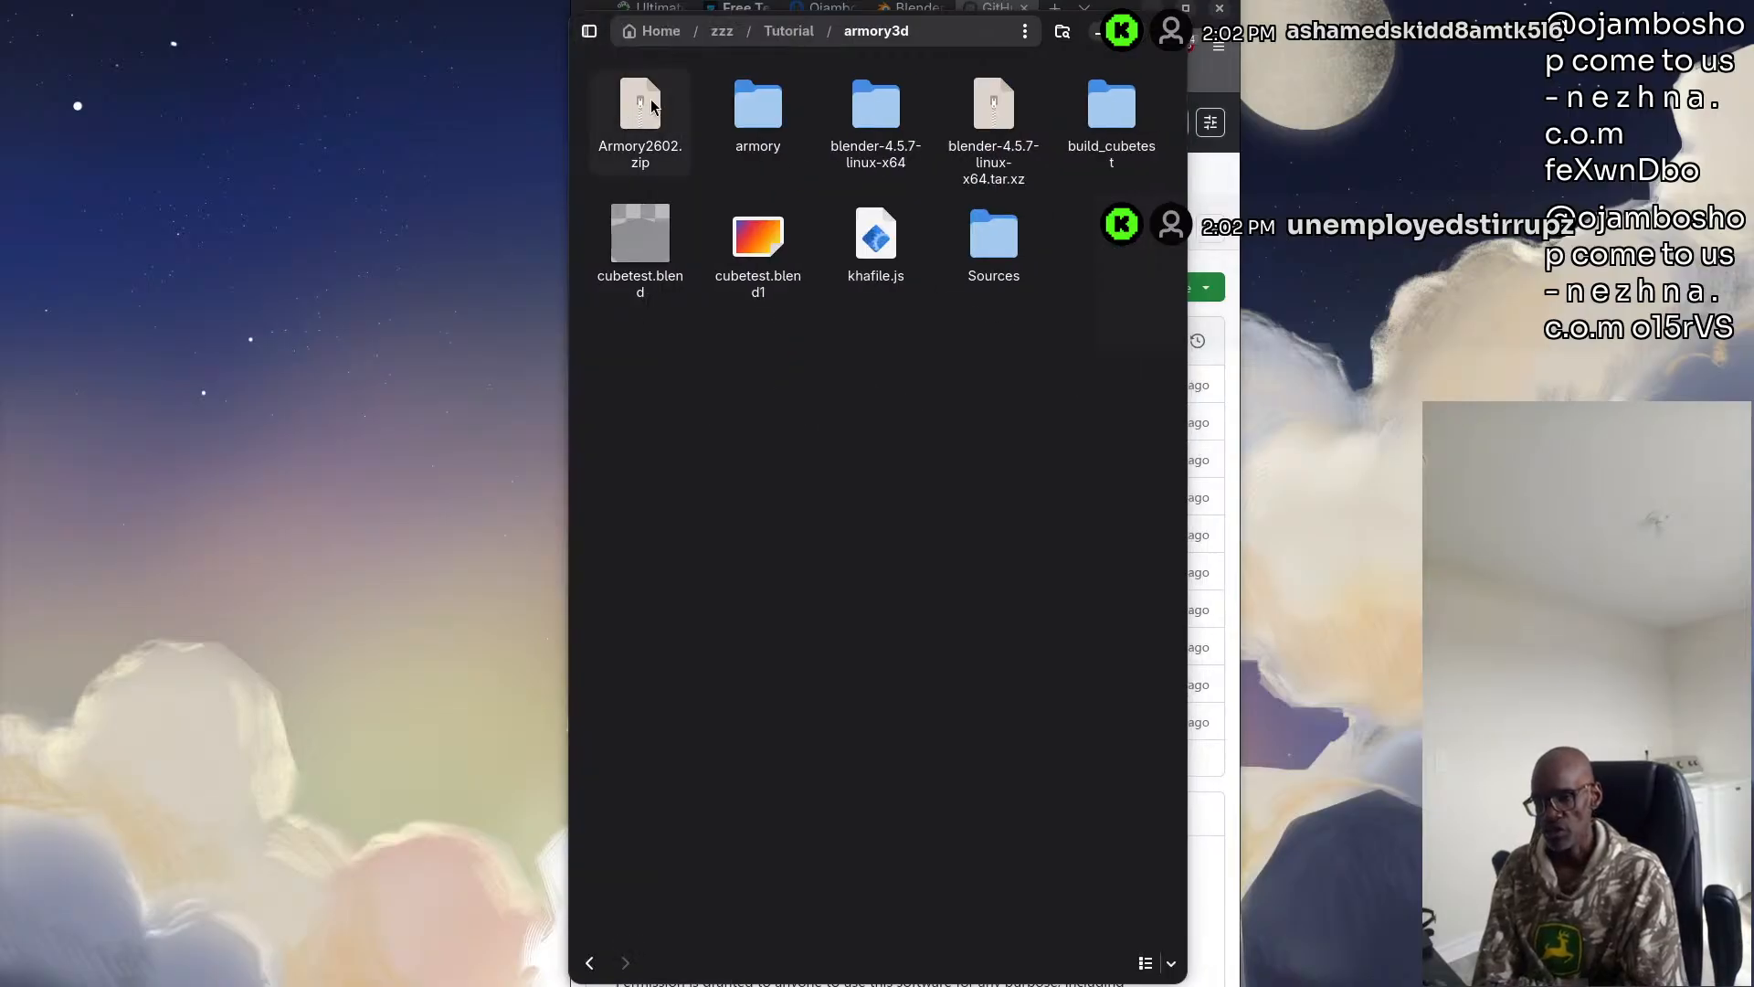
{"action": "mouse_move", "coordinate": [983, 46]}
{"action": "left_mouse_down"}
{"action": "mouse_move", "coordinate": [1045, 35]}
{"action": "mouse_move", "coordinate": [1001, 45]}
{"action": "left_mouse_up"}
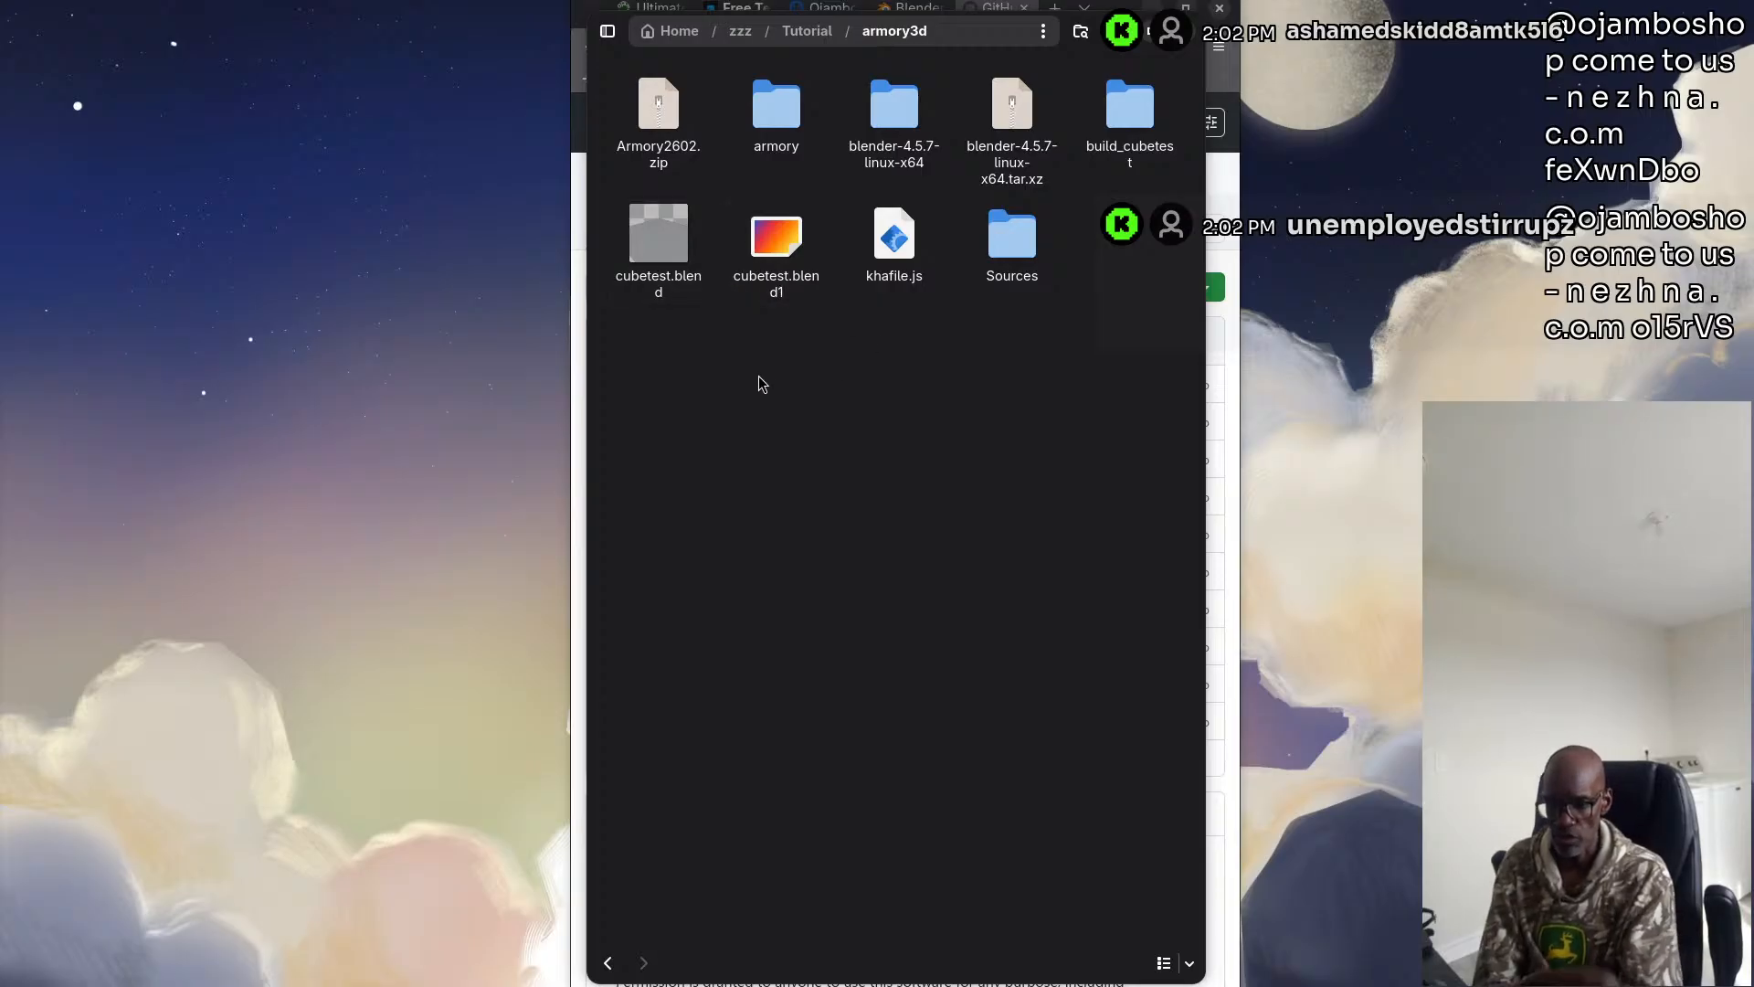
Launch Blender from the blender-4.5.7-linux-x64 folder and dismiss its splash screen
{"action": "double_click", "coordinate": [908, 137]}
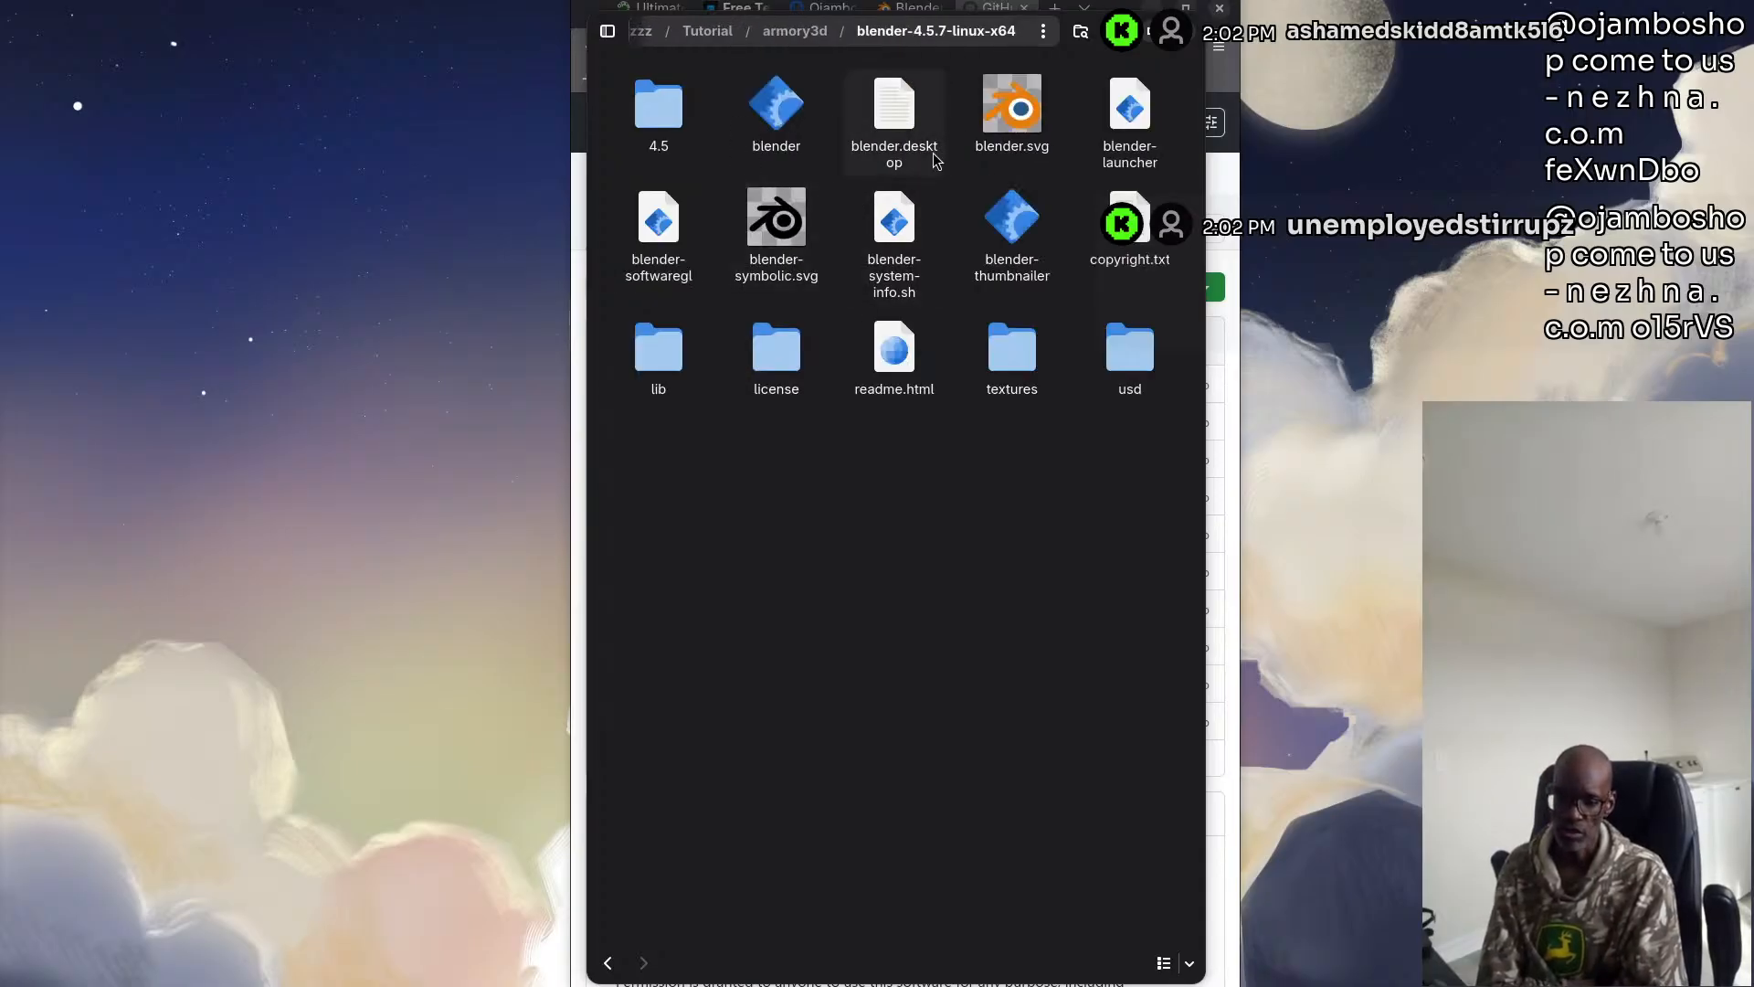
{"action": "left_click", "coordinate": [780, 113]}
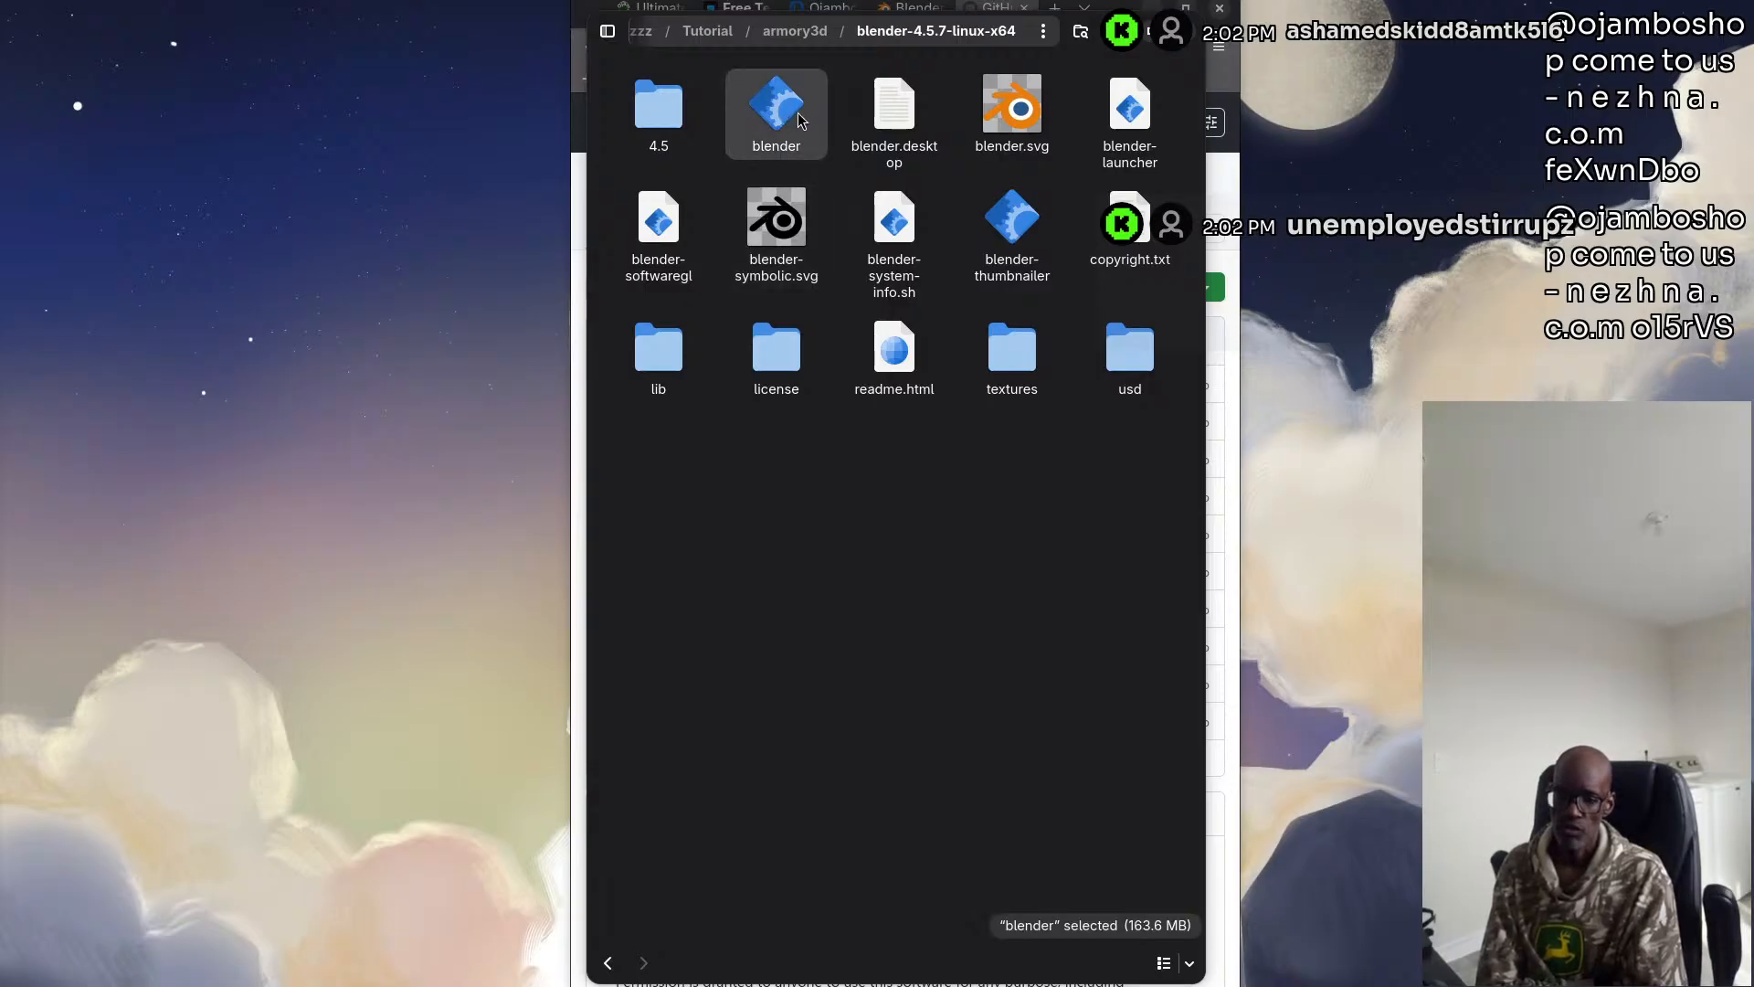
{"action": "double_click", "coordinate": [788, 119]}
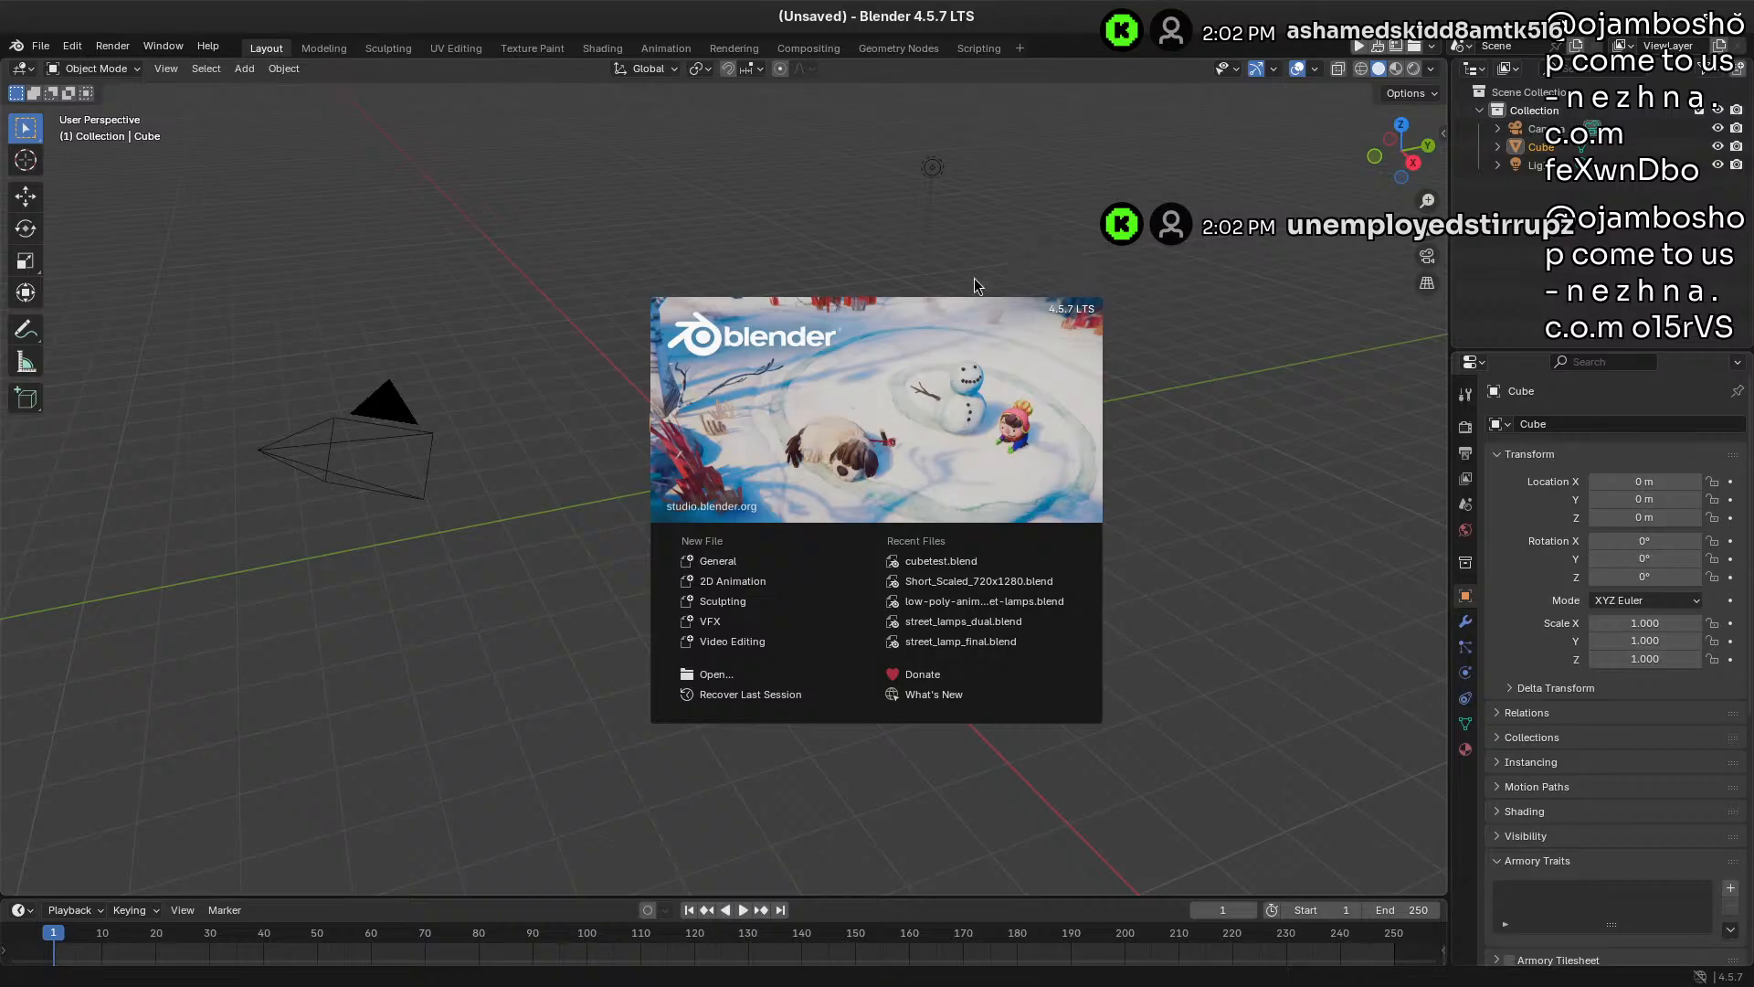
{"action": "left_click", "coordinate": [859, 192]}
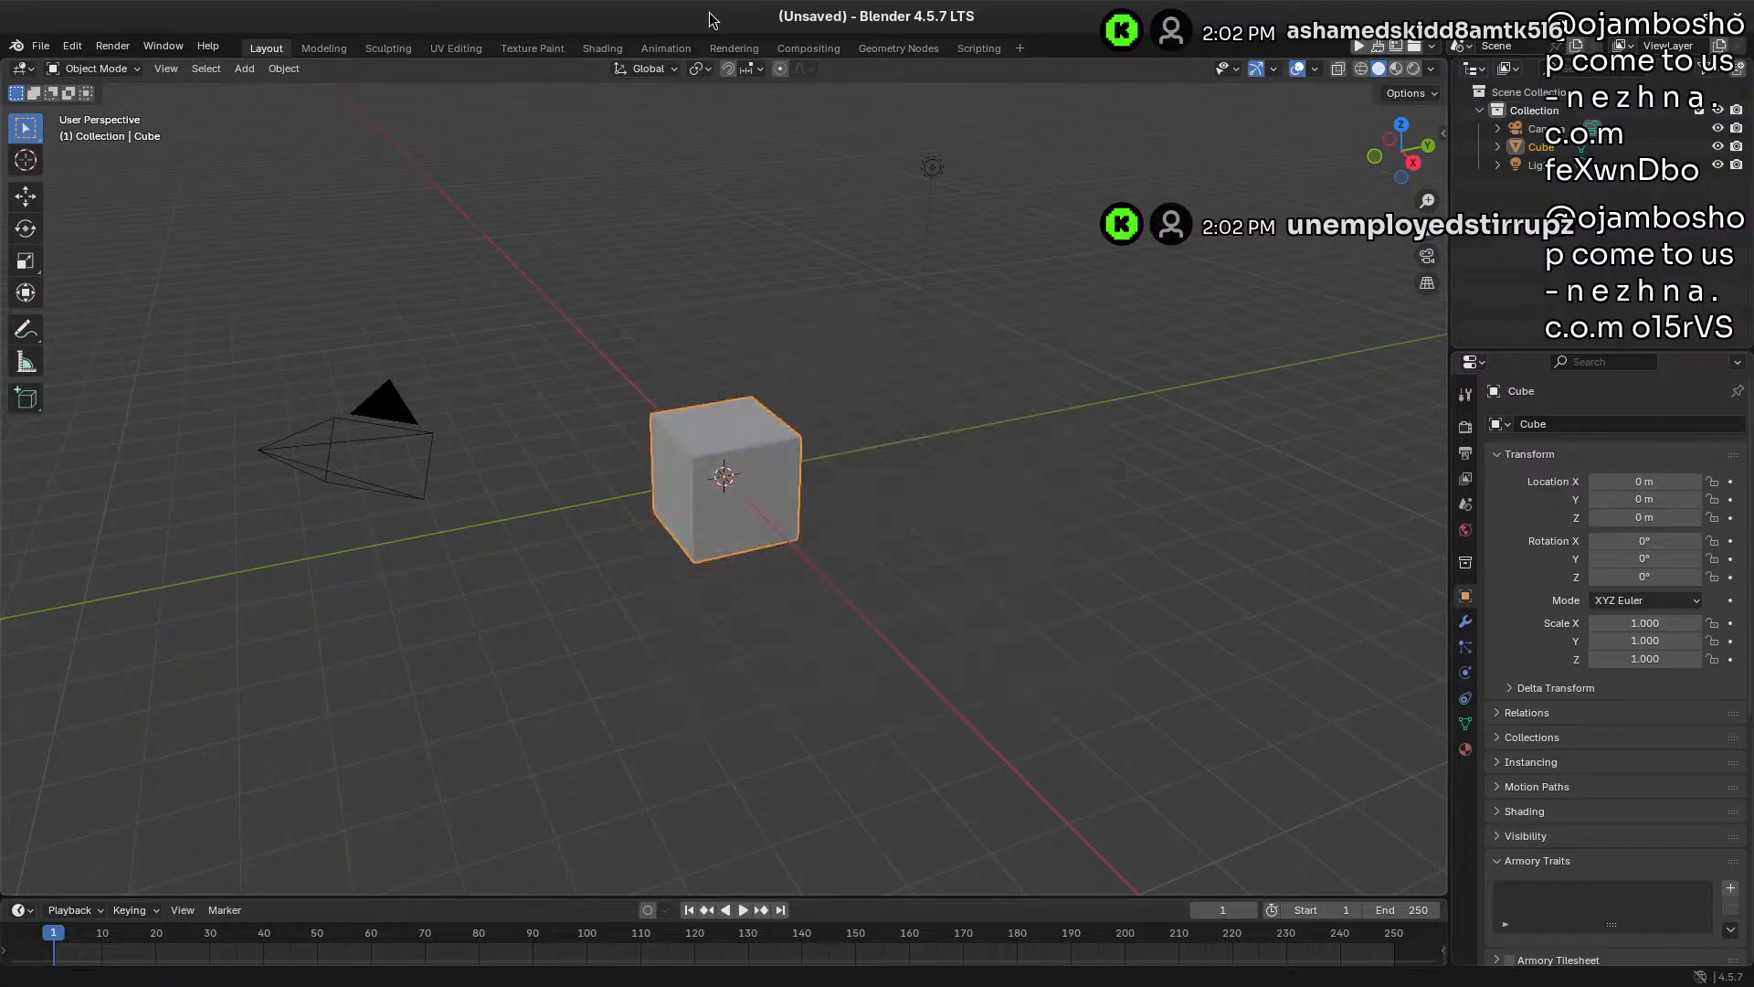
Shrink the Blender window and narrow it from both sides so it sits over the middle of the desktop, clear of the webcam area
{"action": "mouse_move", "coordinate": [957, 6]}
{"action": "left_mouse_down"}
{"action": "mouse_move", "coordinate": [946, 436]}
{"action": "mouse_move", "coordinate": [970, 5]}
{"action": "left_mouse_up"}
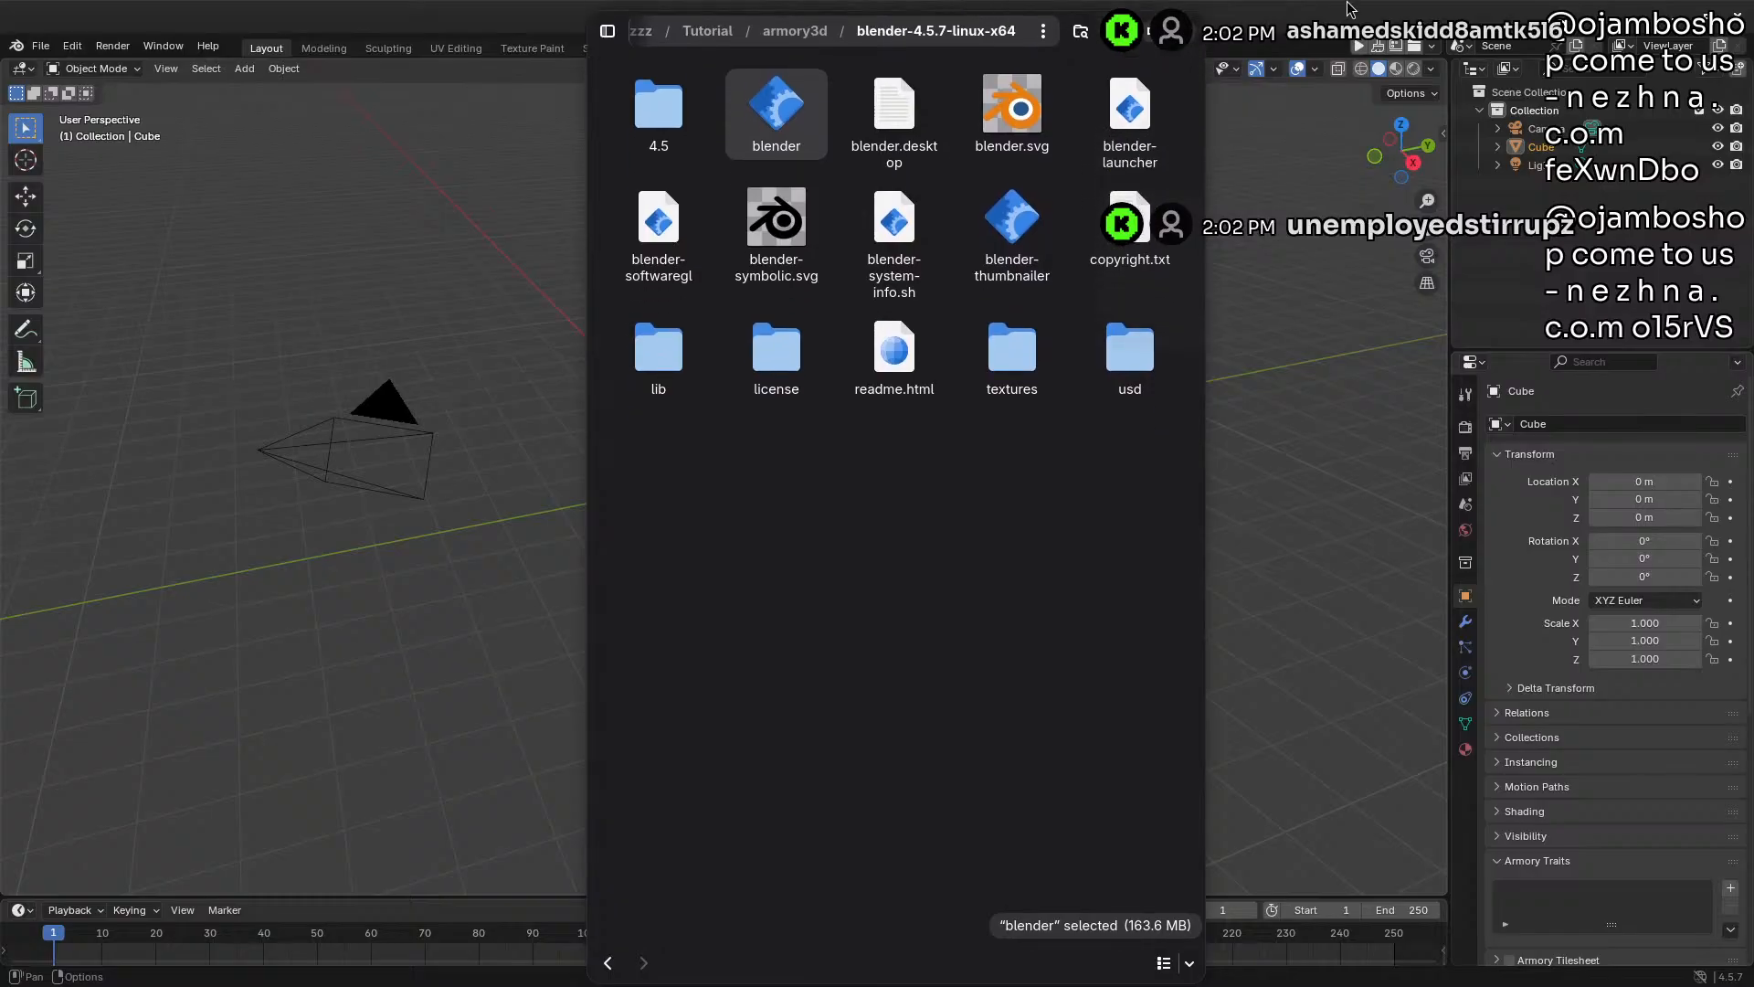
{"action": "left_click_drag", "start_coordinate": [1348, 7], "coordinate": [1341, 386]}
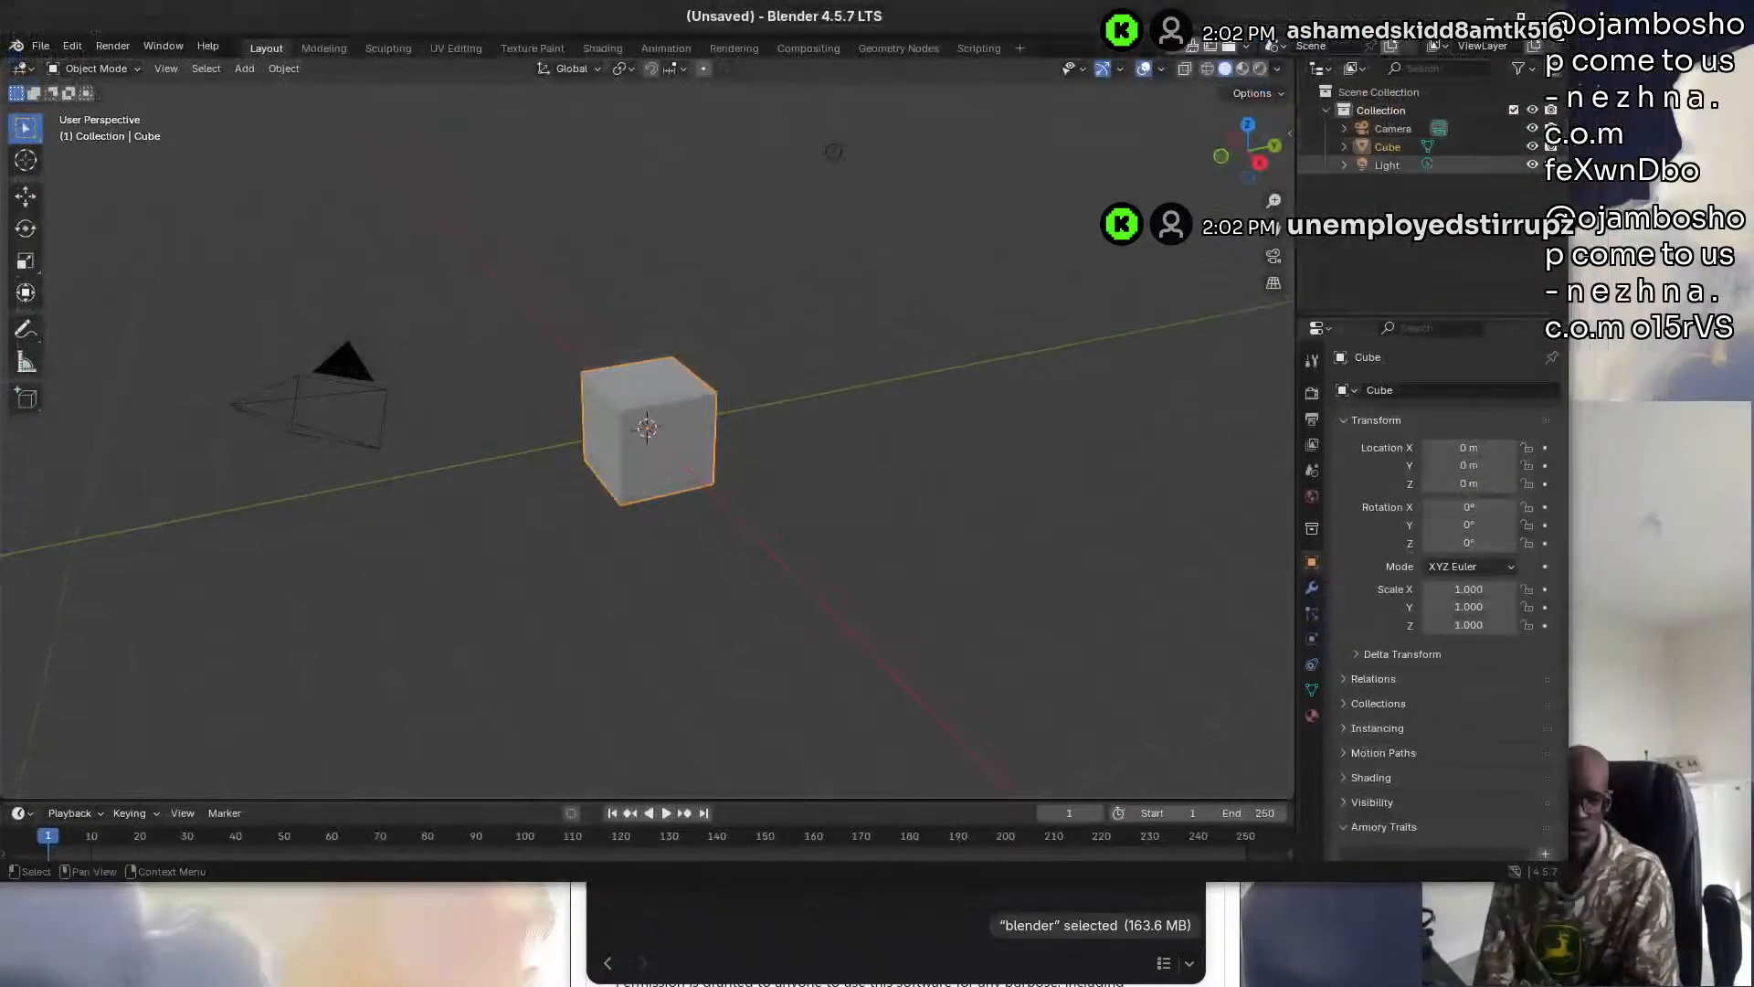
{"action": "left_click_drag", "start_coordinate": [1500, 306], "coordinate": [1332, 427]}
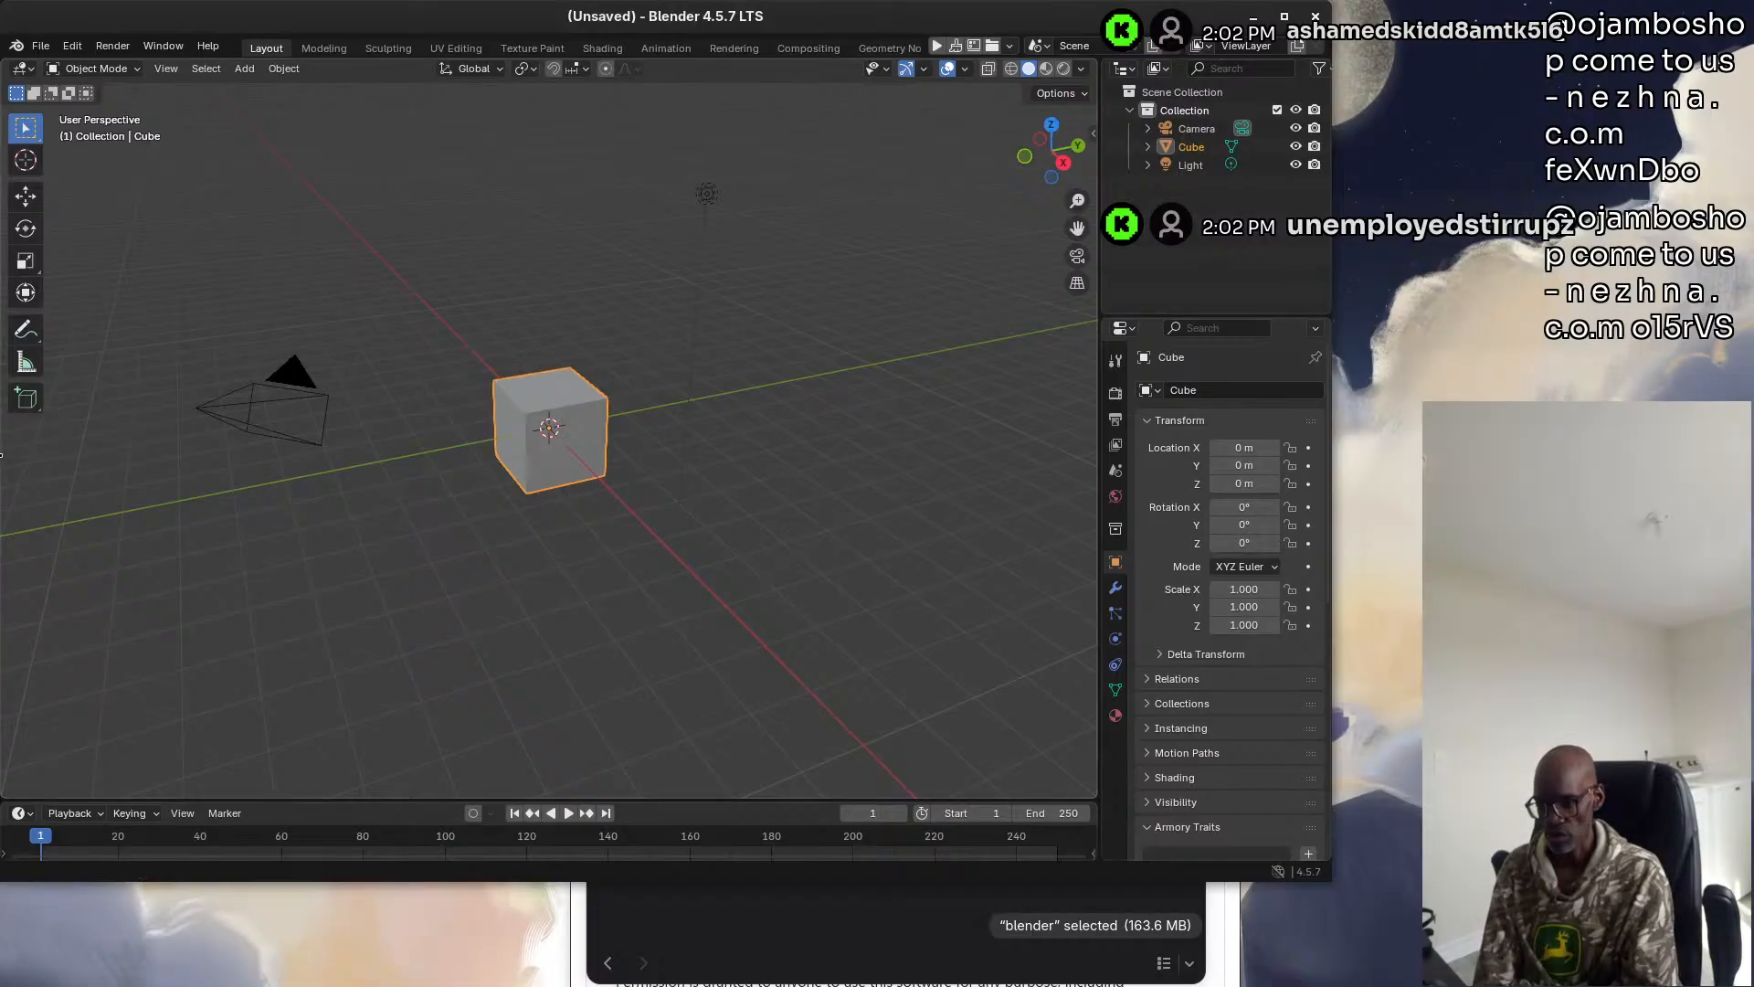
{"action": "left_click_drag", "start_coordinate": [313, 18], "coordinate": [369, 31]}
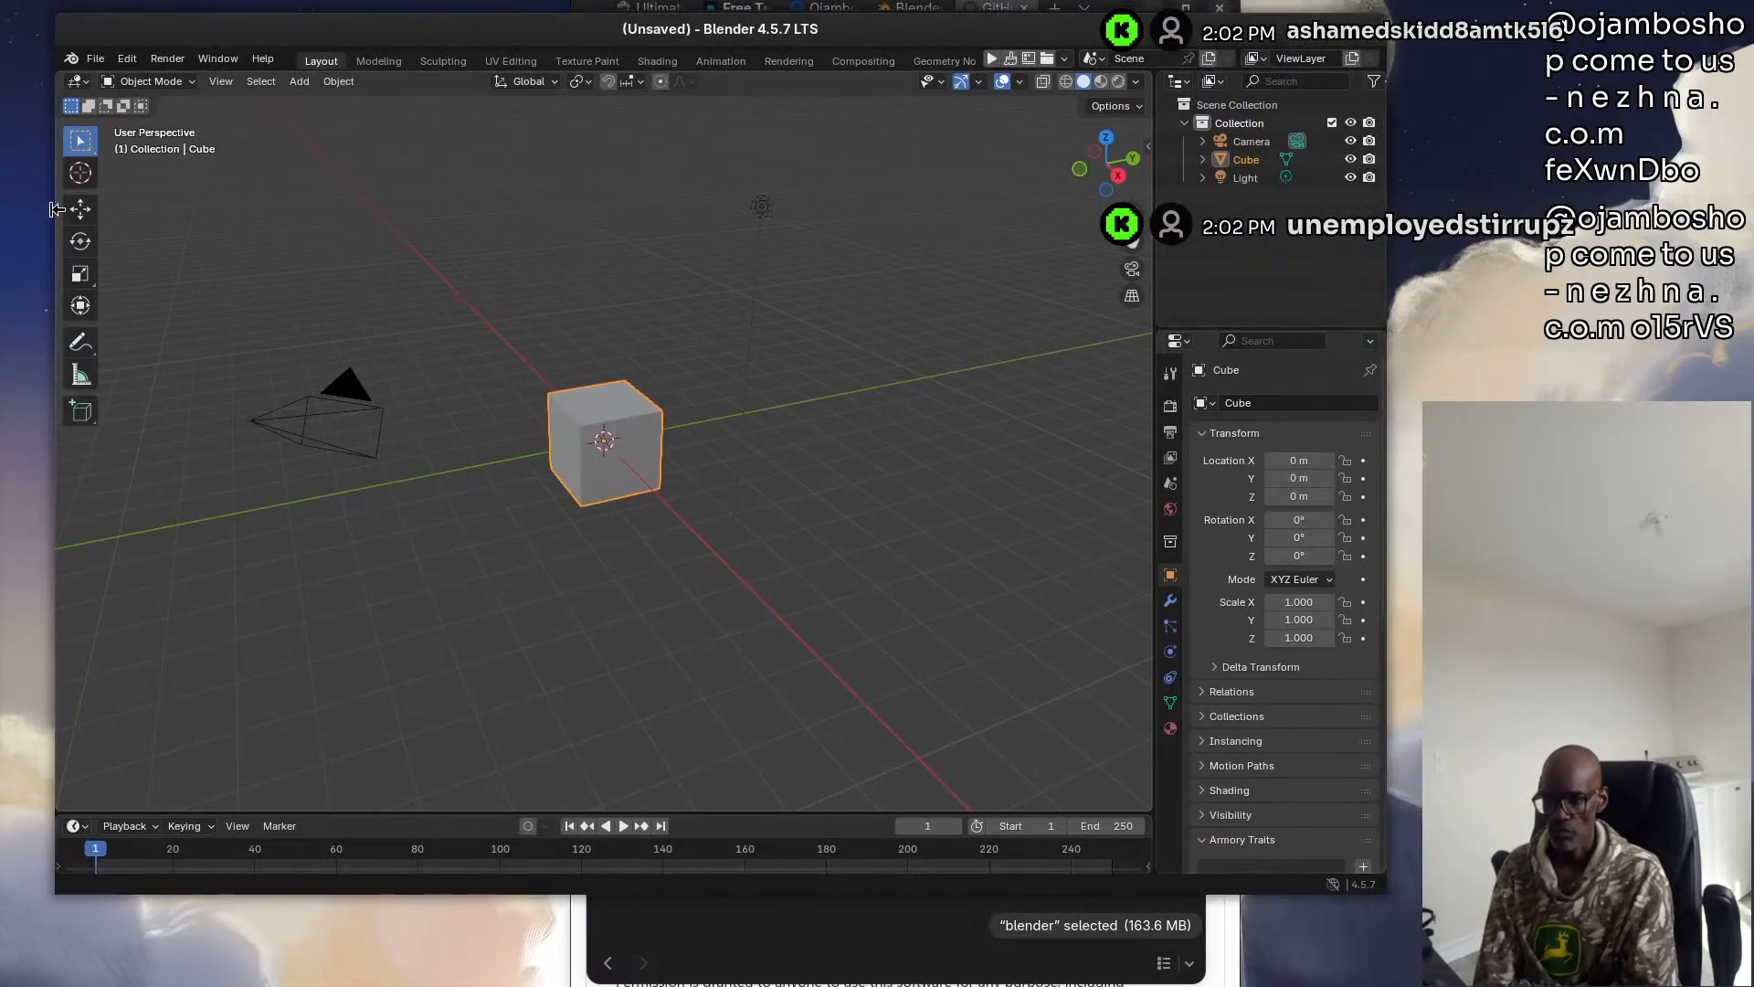
{"action": "left_click_drag", "start_coordinate": [57, 210], "coordinate": [555, 208]}
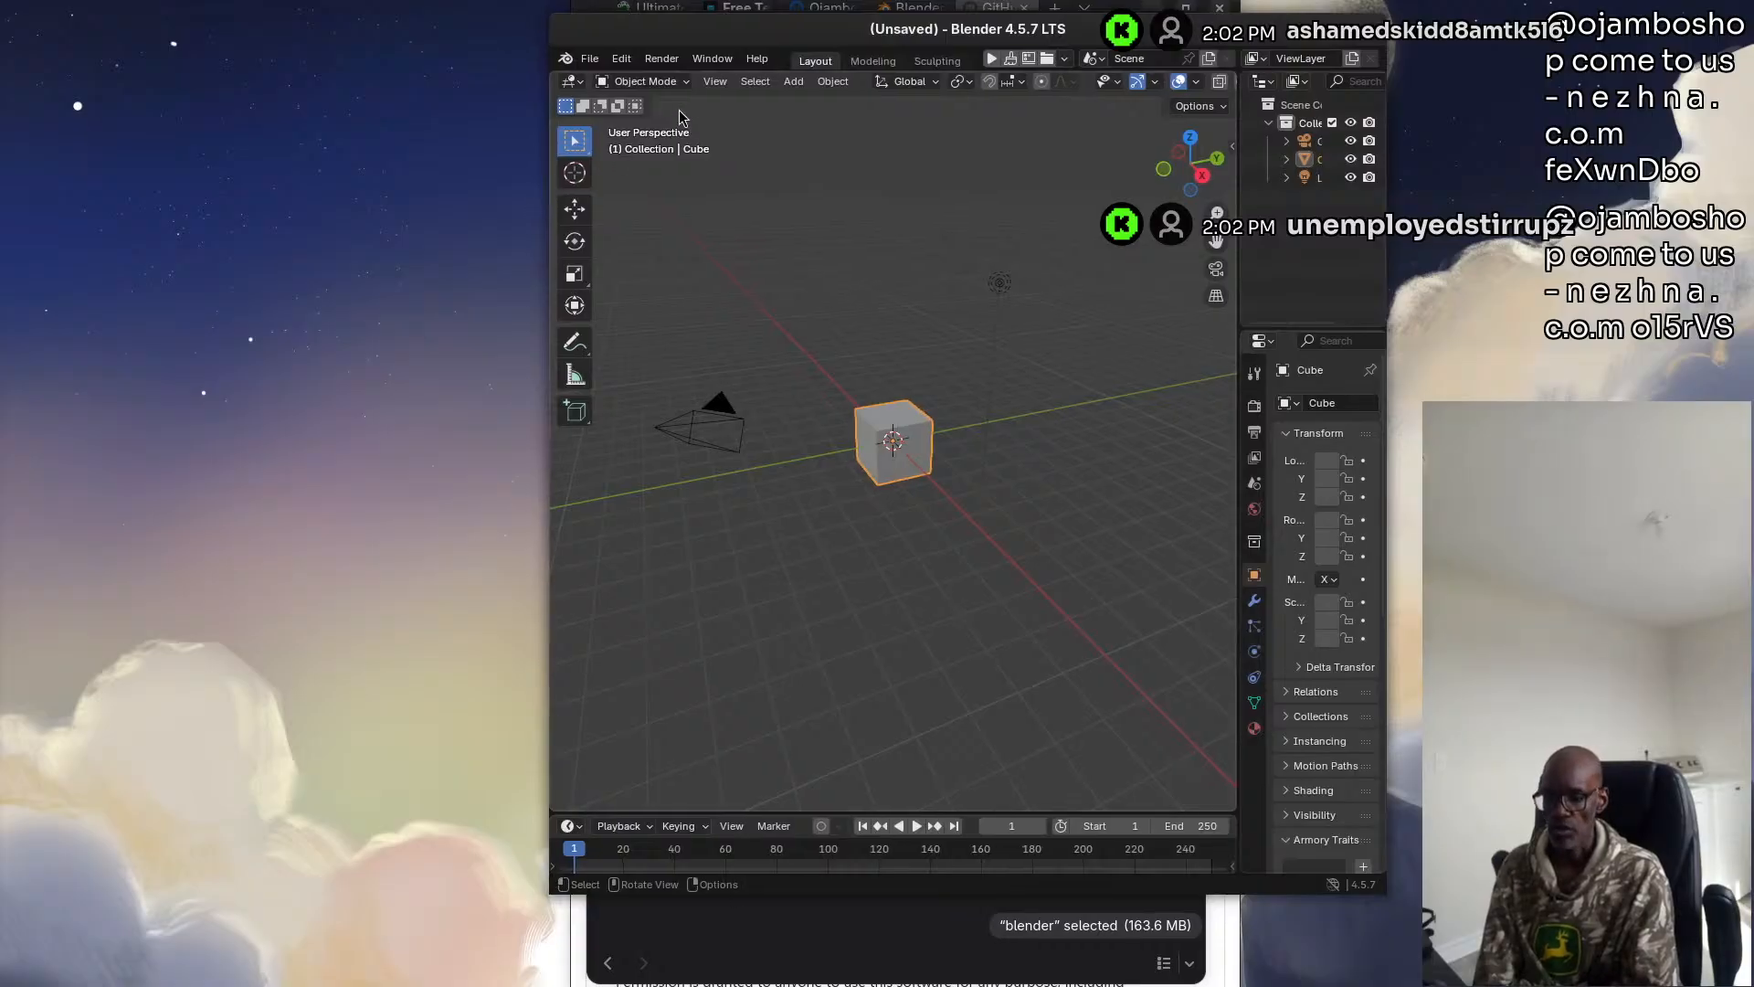
Open Blender's preferences and examine the Armory add-on's version, file location and SDK path
{"action": "left_click", "coordinate": [633, 64]}
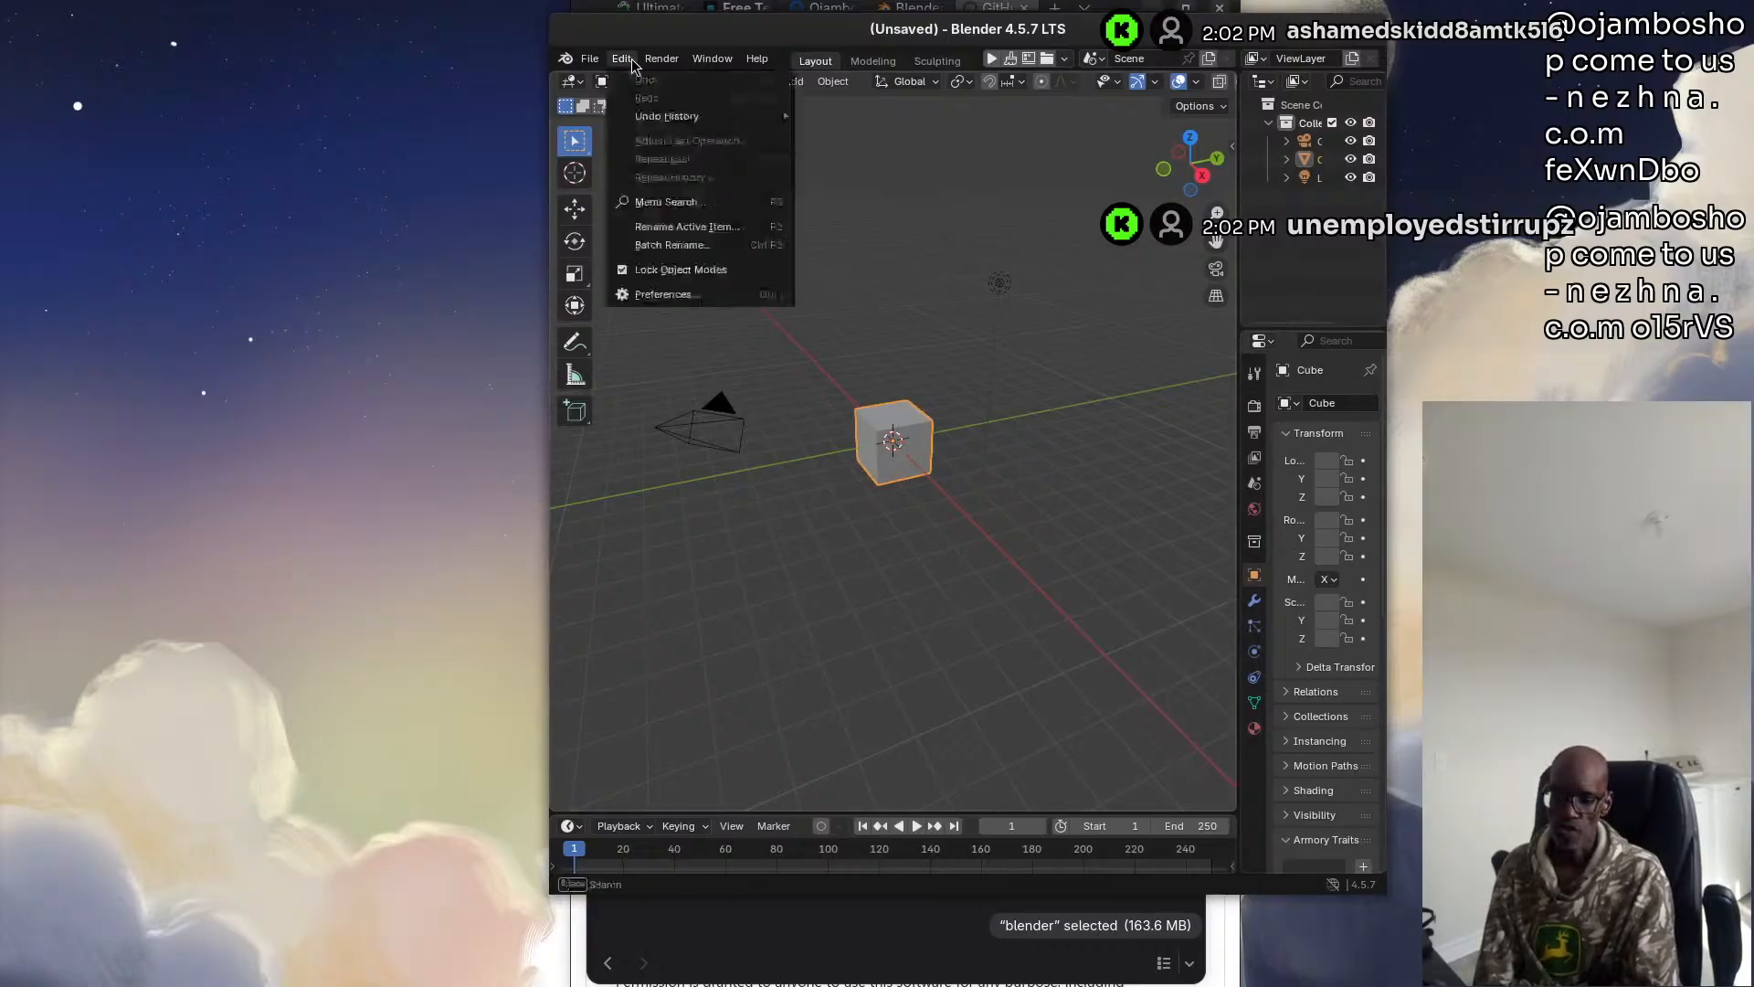
{"action": "left_click", "coordinate": [690, 294]}
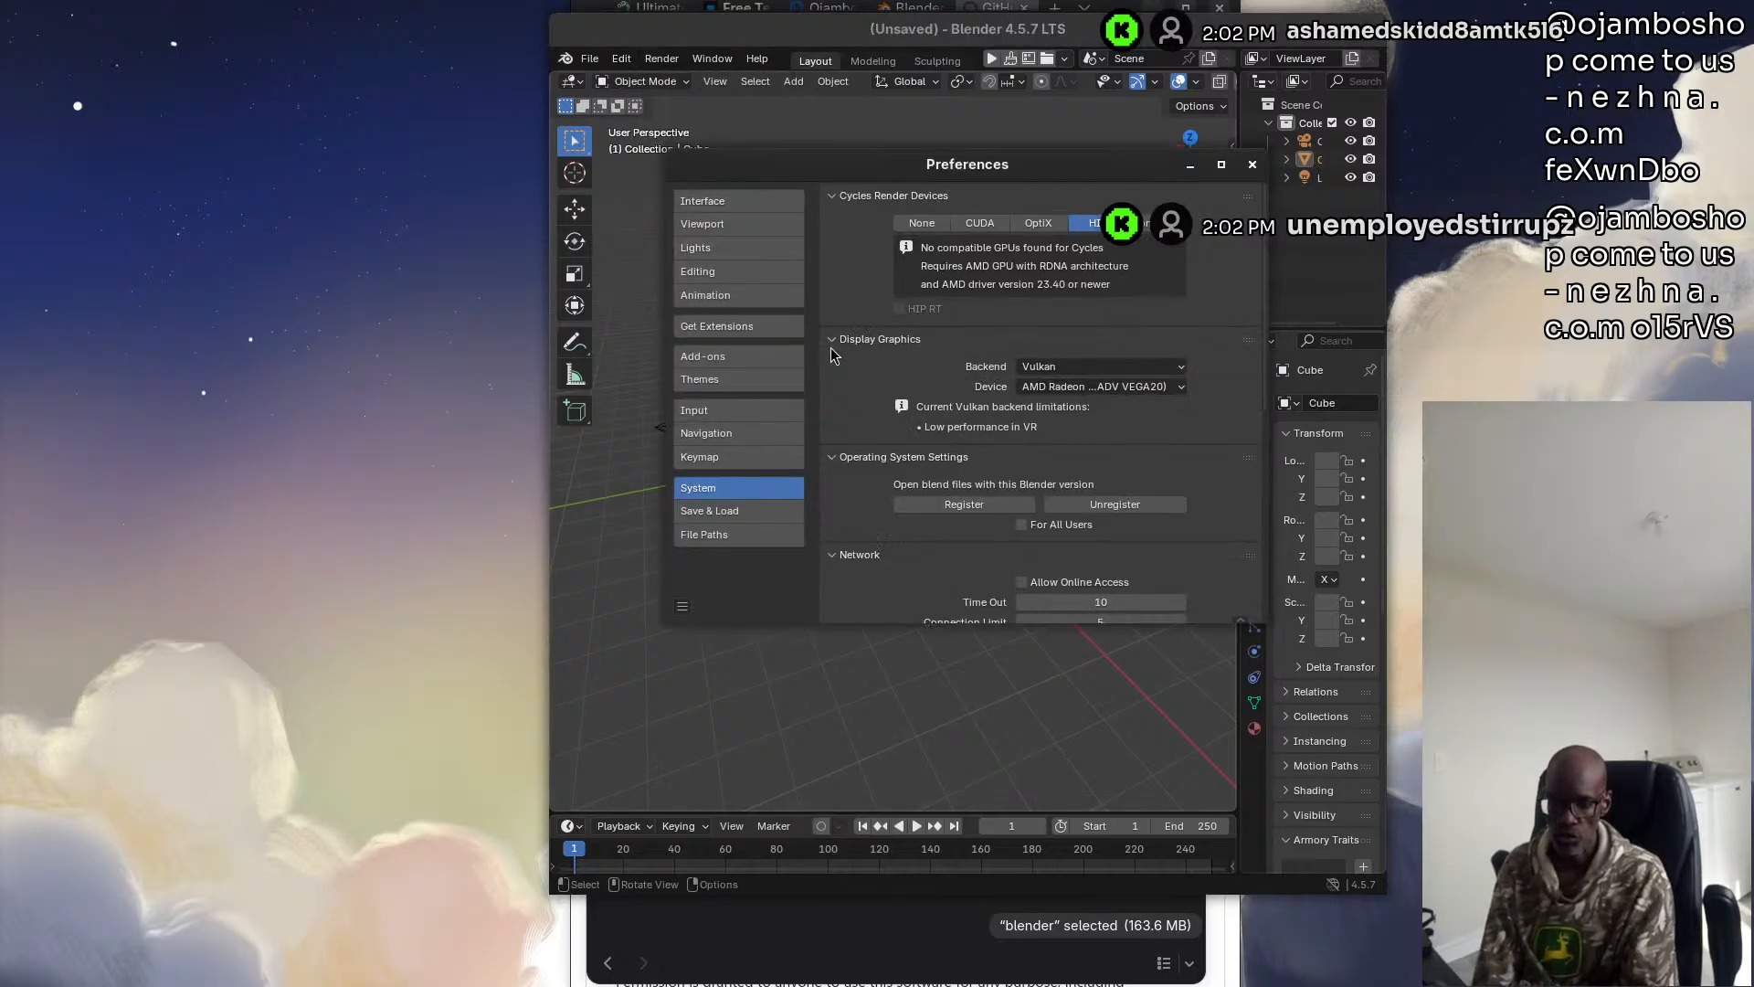
{"action": "left_click", "coordinate": [719, 356]}
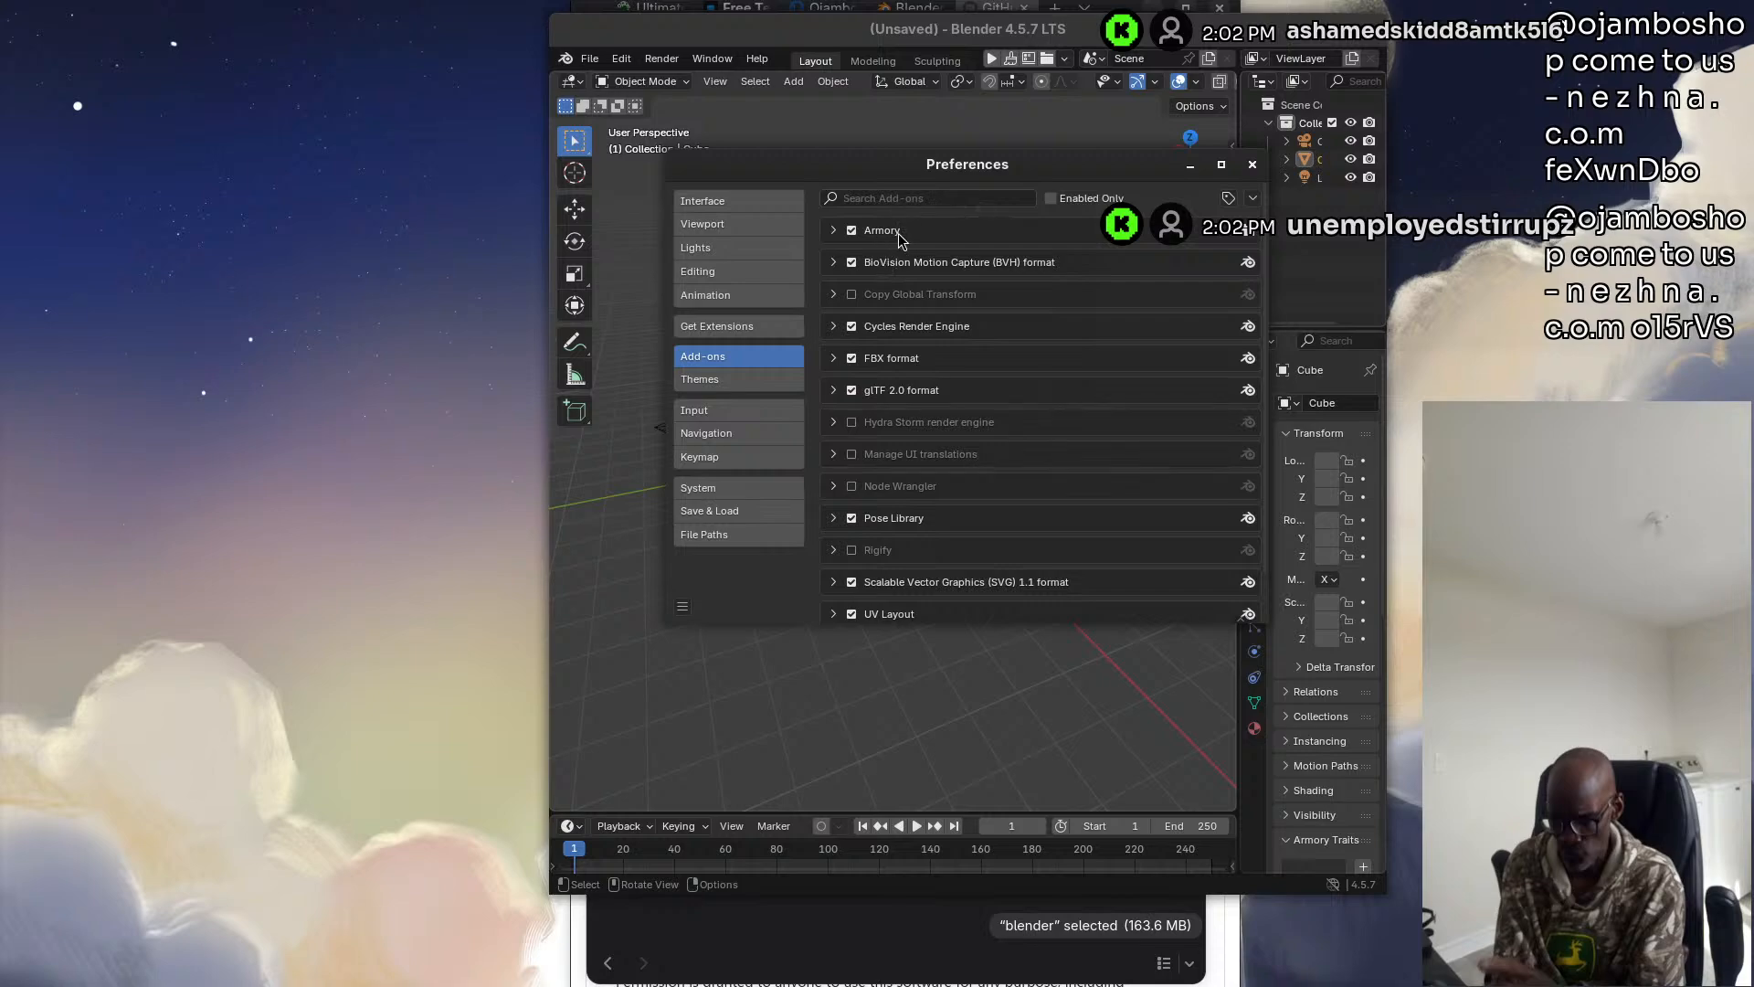
{"action": "left_click", "coordinate": [1253, 199]}
{"action": "left_click", "coordinate": [834, 231]}
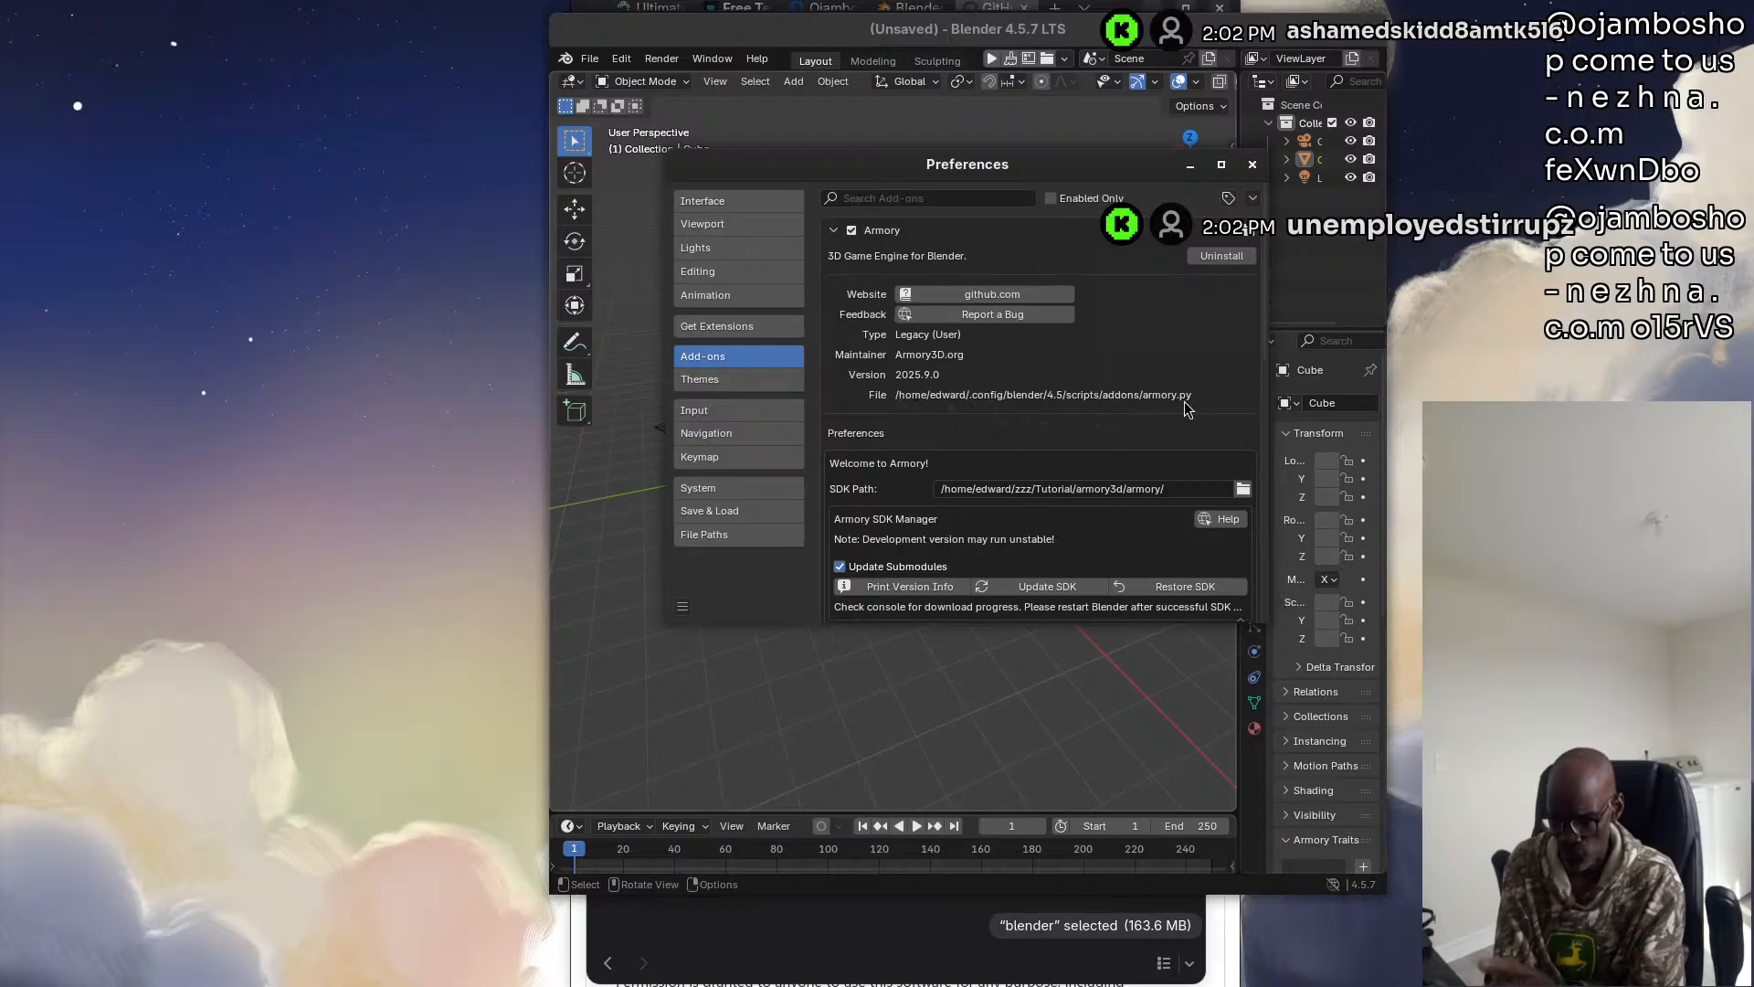
{"action": "left_click", "coordinate": [836, 232]}
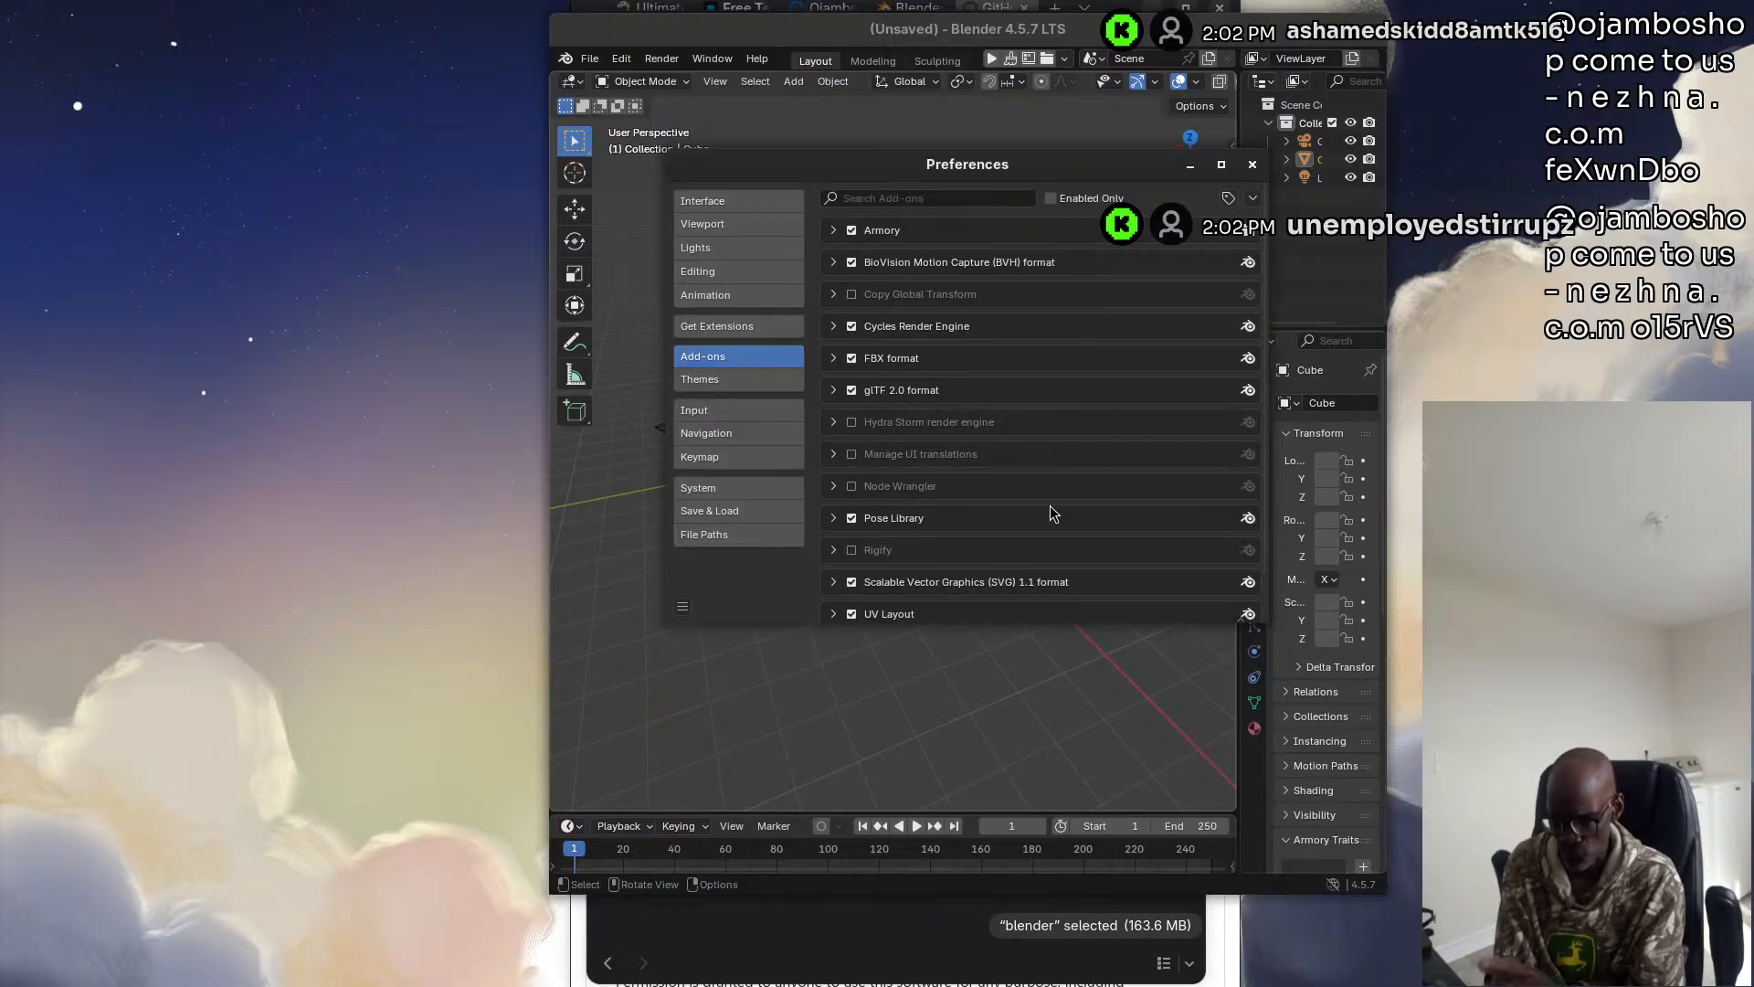
Try OpenGL as the display graphics backend in the system preferences, and switch the backend back to Vulkan
{"action": "left_click", "coordinate": [735, 490]}
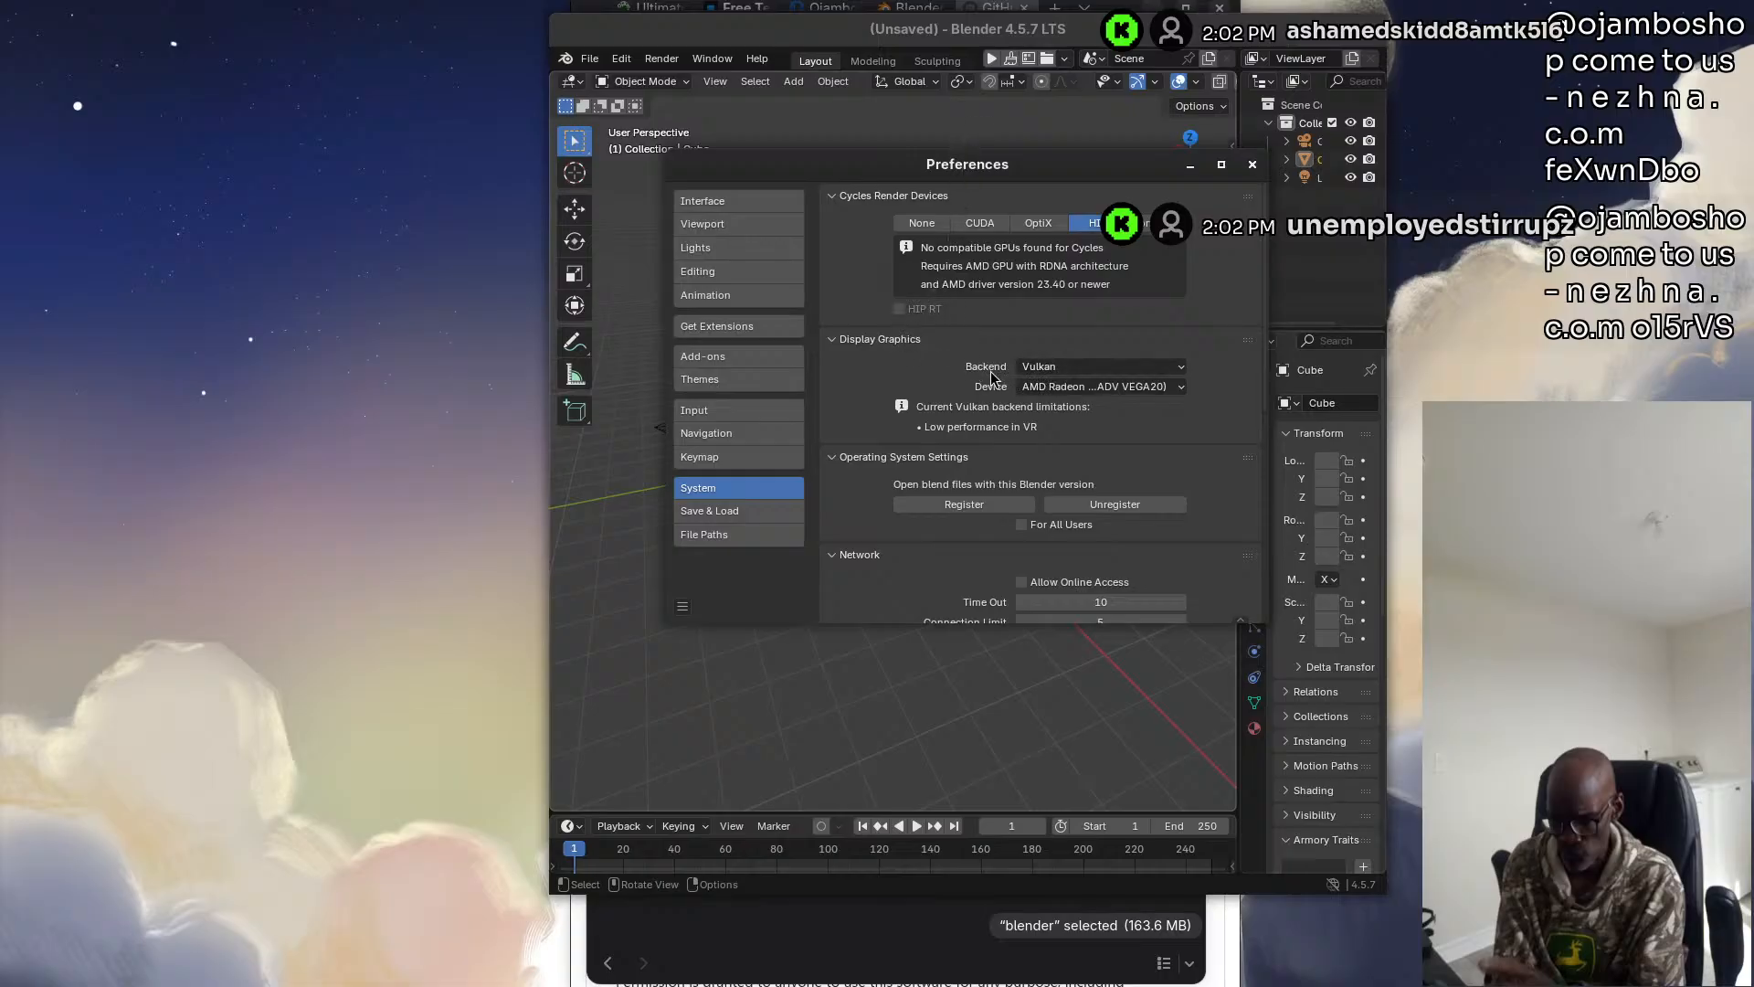
{"action": "left_click", "coordinate": [1062, 368]}
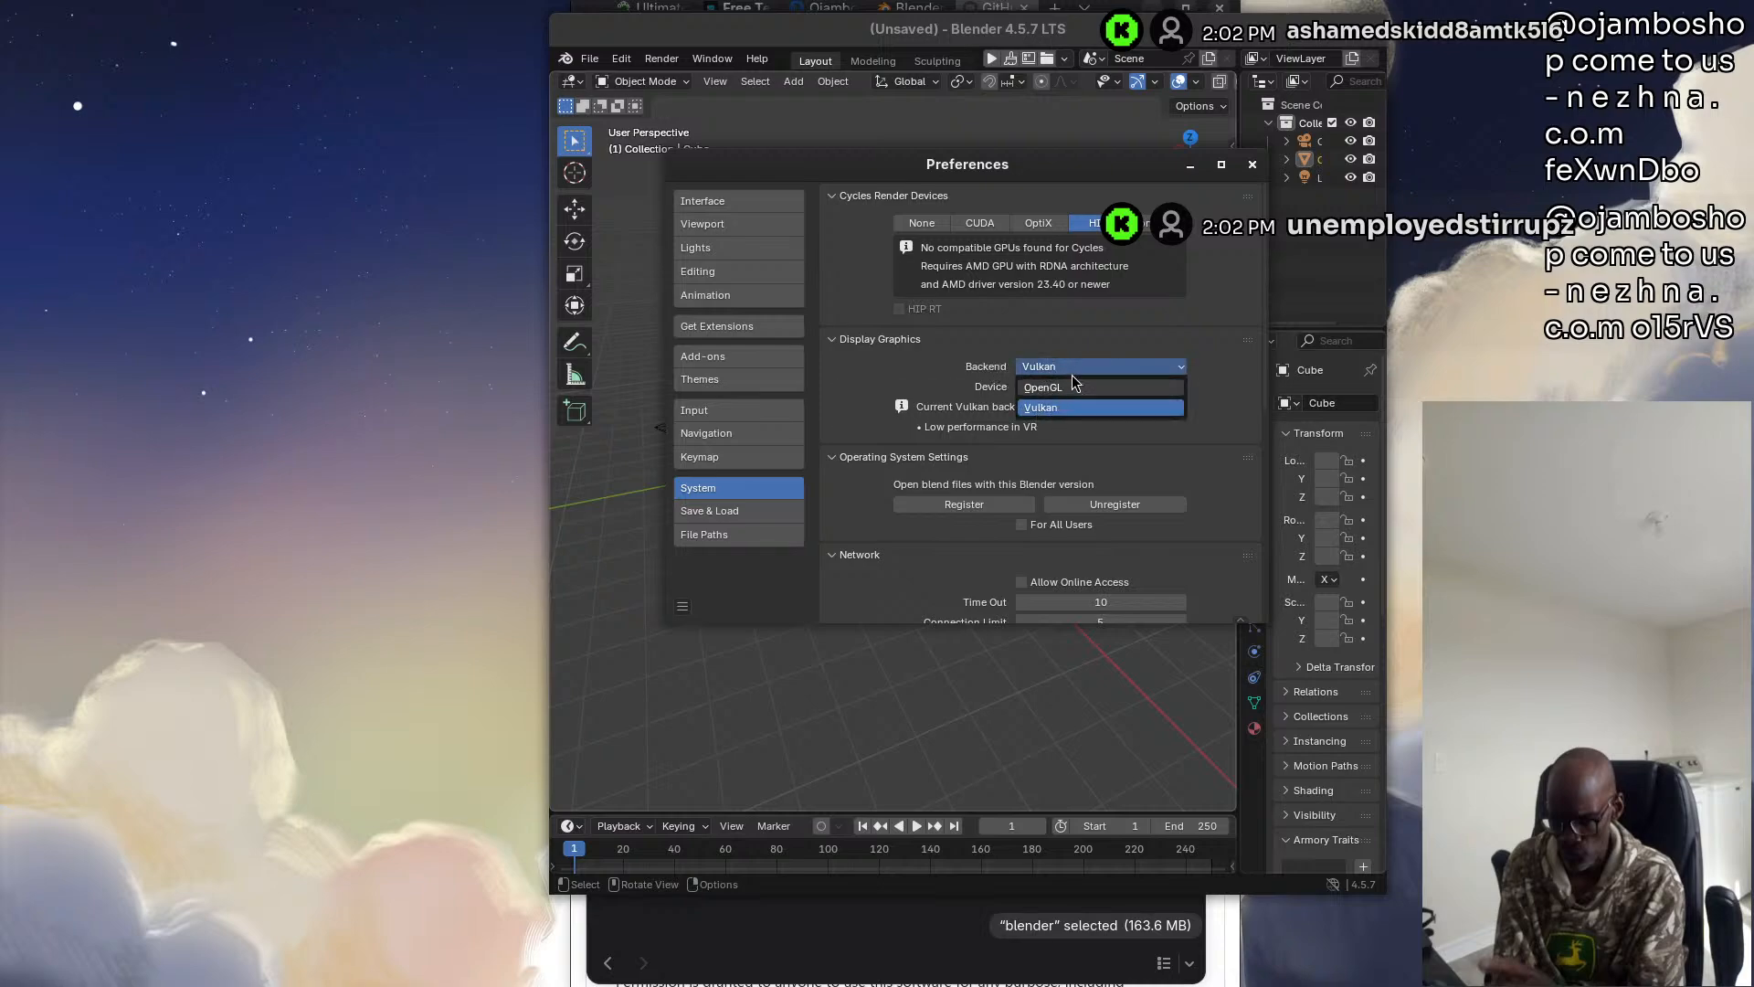
{"action": "left_click", "coordinate": [1077, 380]}
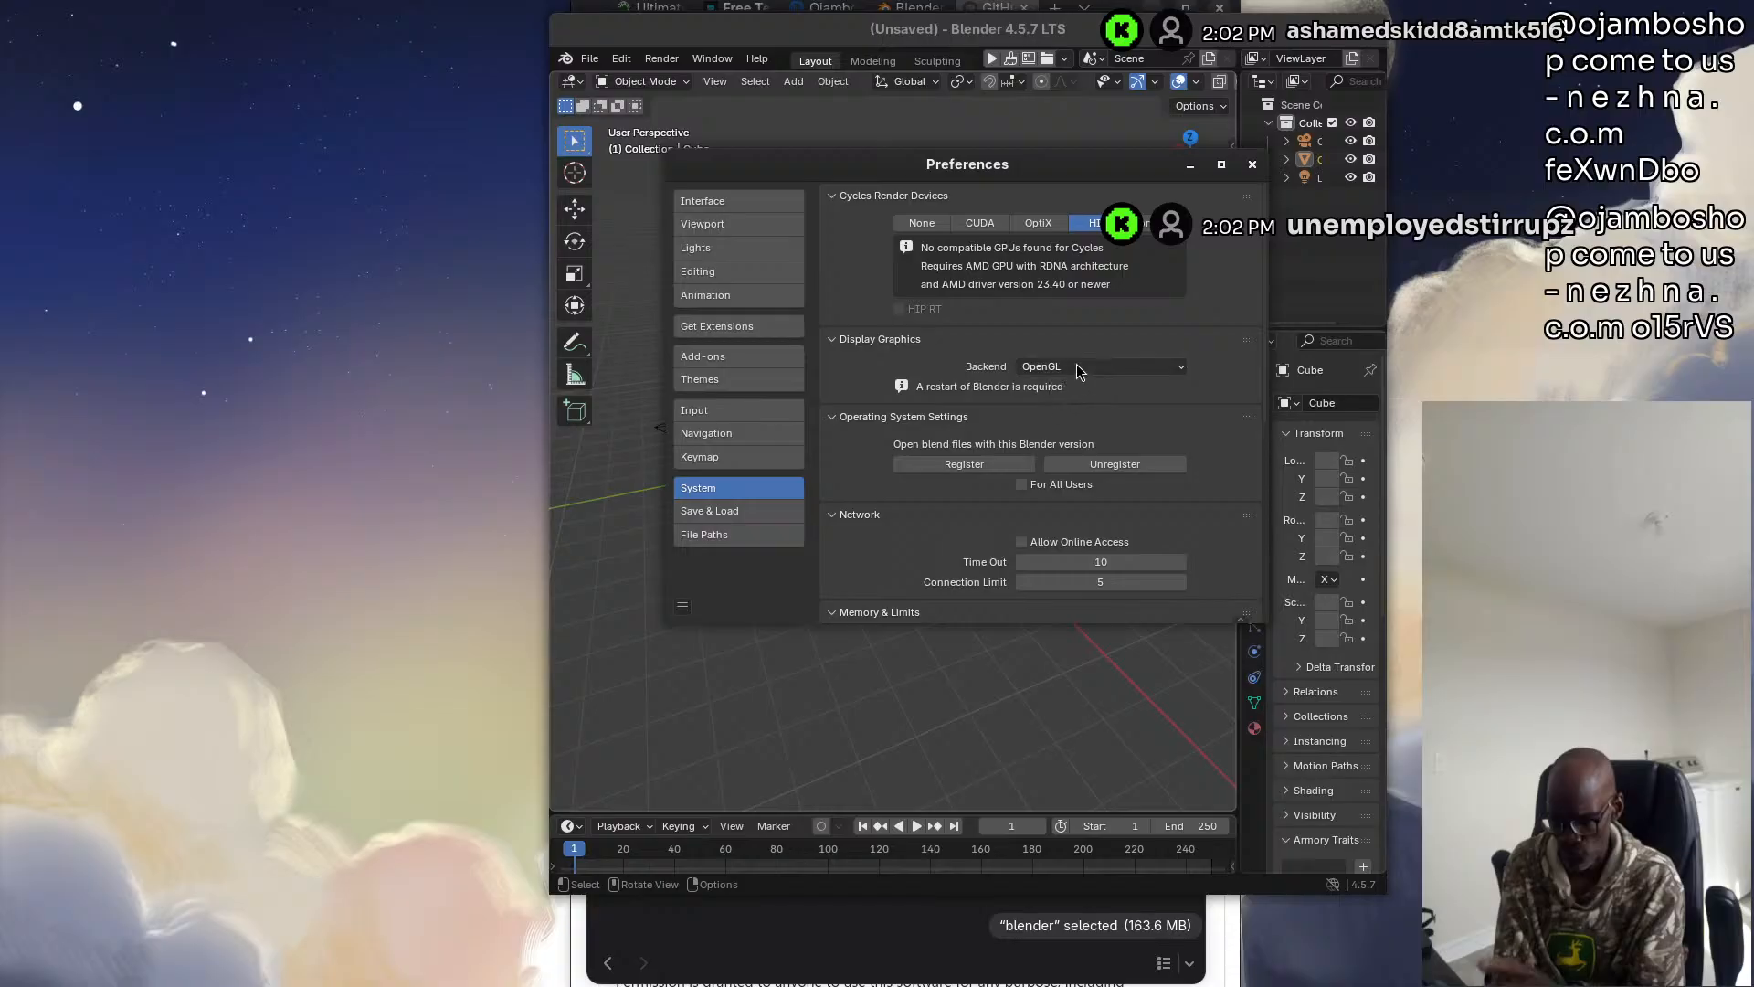
{"action": "left_click", "coordinate": [1076, 365]}
{"action": "left_click", "coordinate": [1069, 406]}
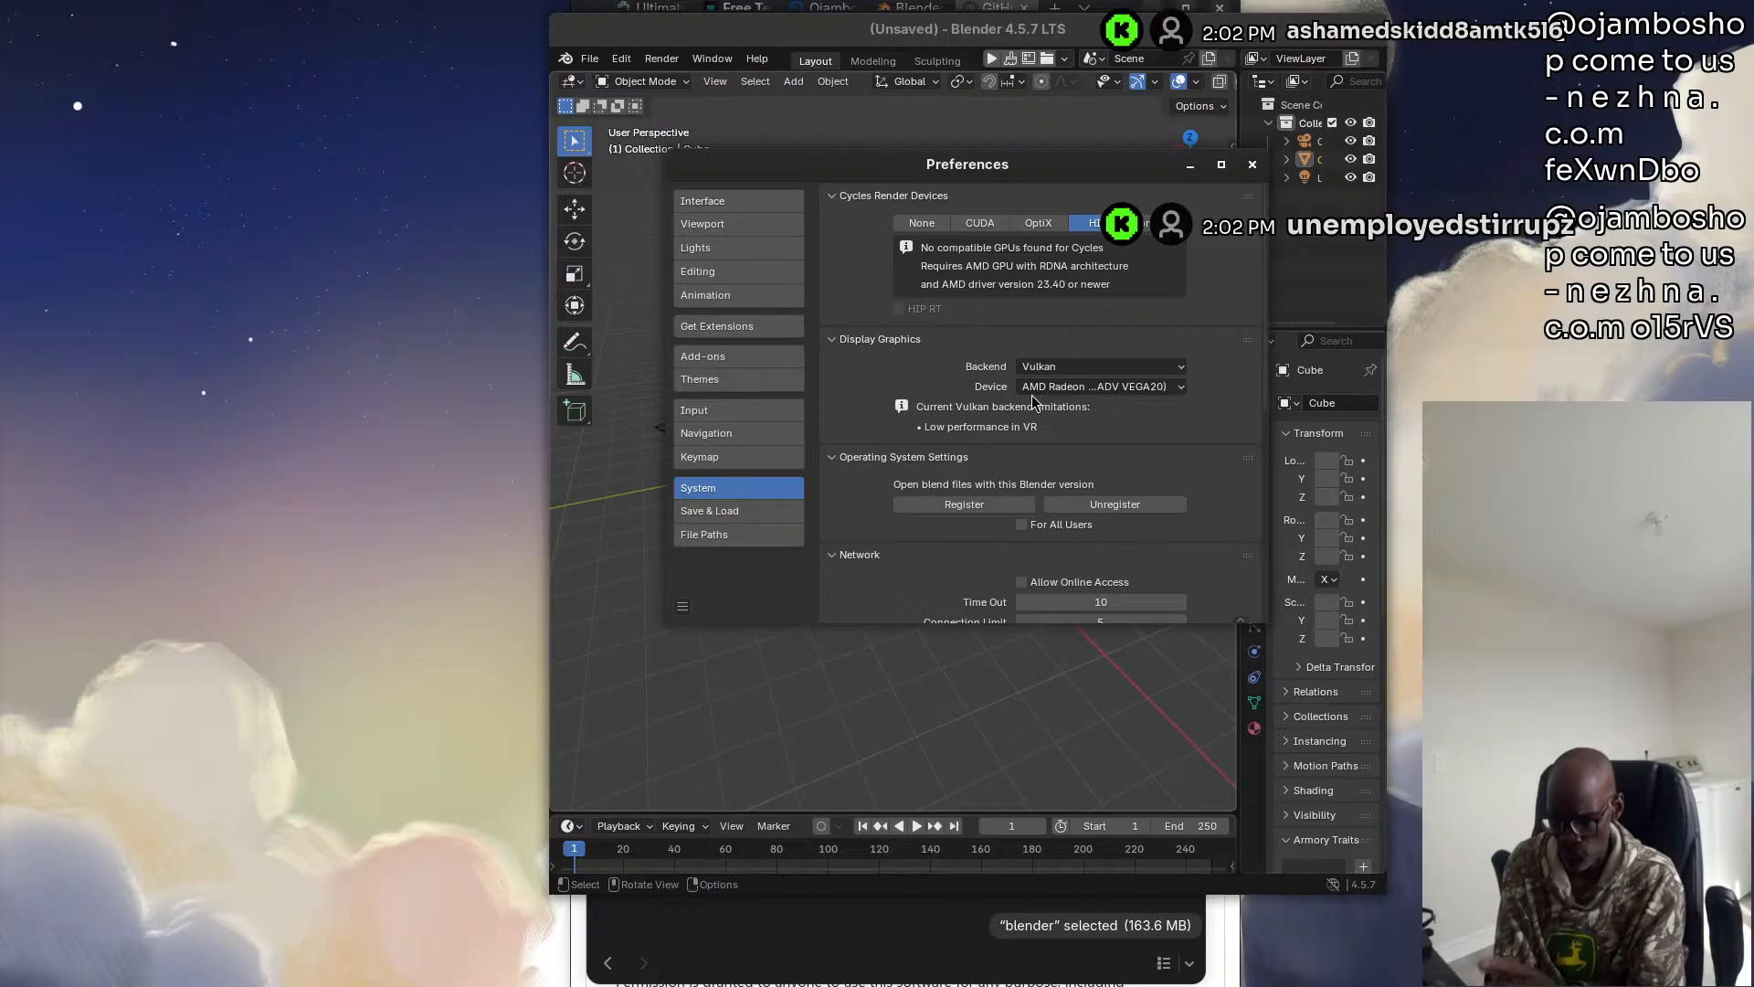
View the available Vulkan graphics devices and the remaining system preferences, and close the preferences
{"action": "left_click", "coordinate": [1103, 393]}
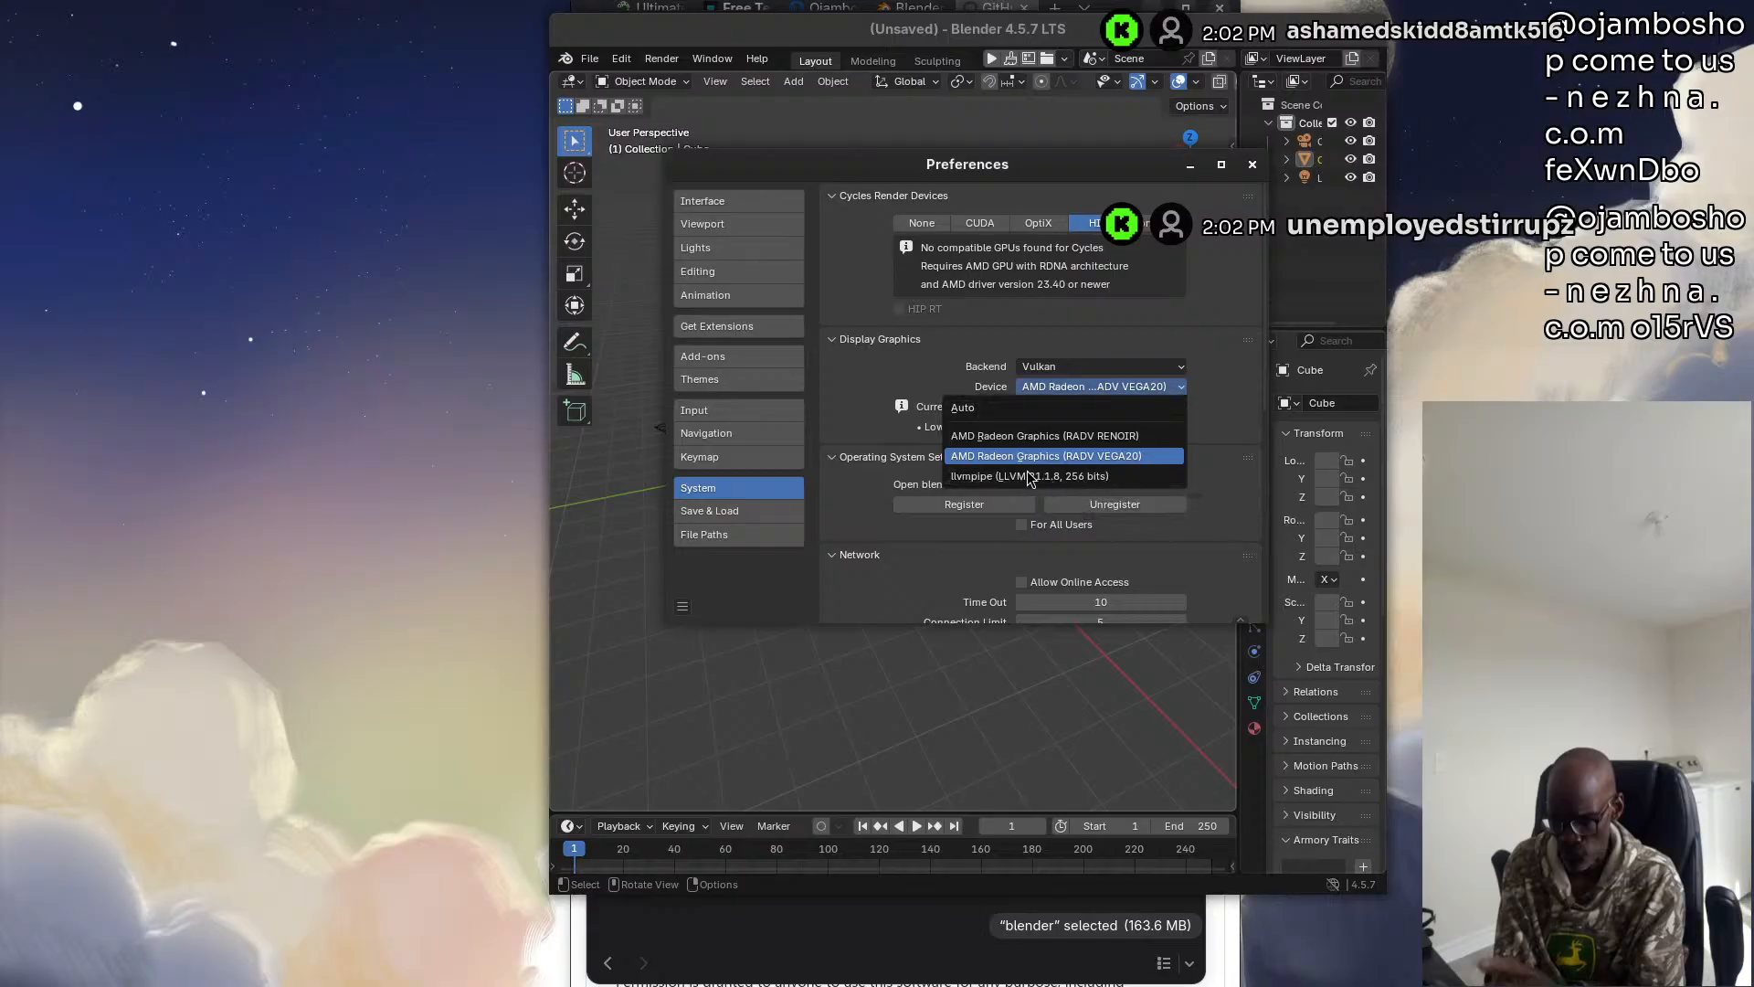
{"action": "left_click", "coordinate": [806, 392]}
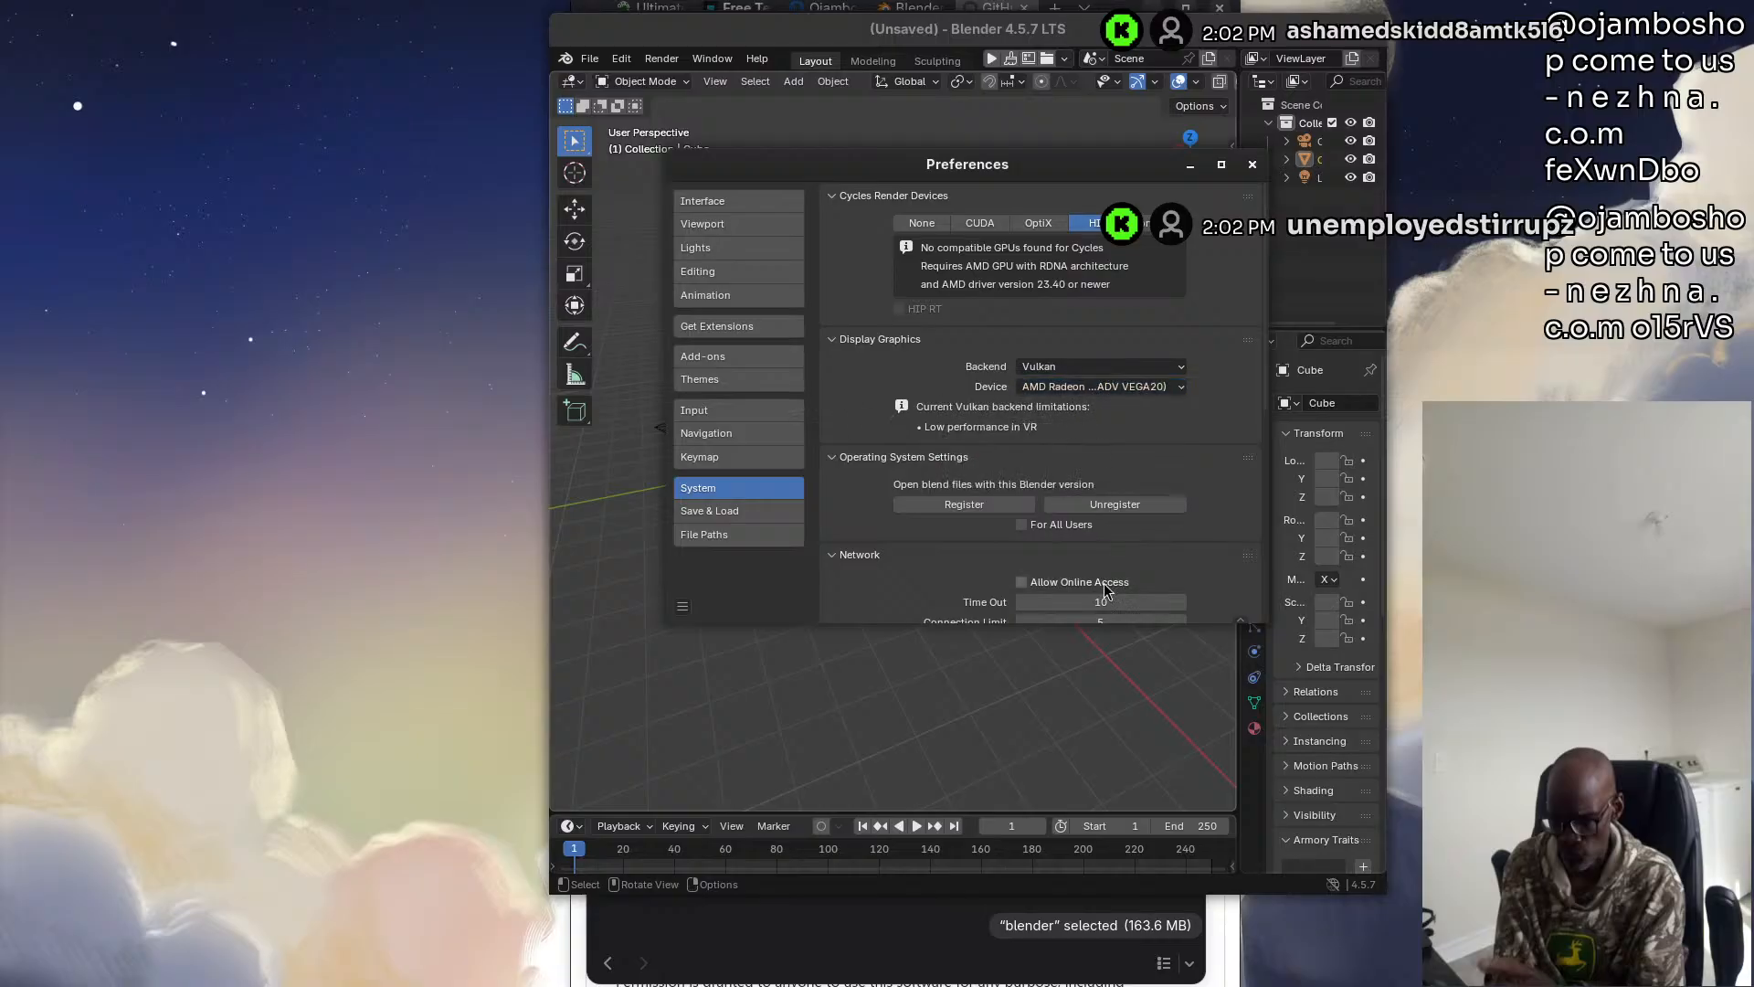
{"action": "scroll", "coordinate": [969, 539], "scroll_direction": "down", "scroll_amount": 3}
{"action": "scroll", "coordinate": [969, 539], "scroll_direction": "down", "scroll_amount": 4}
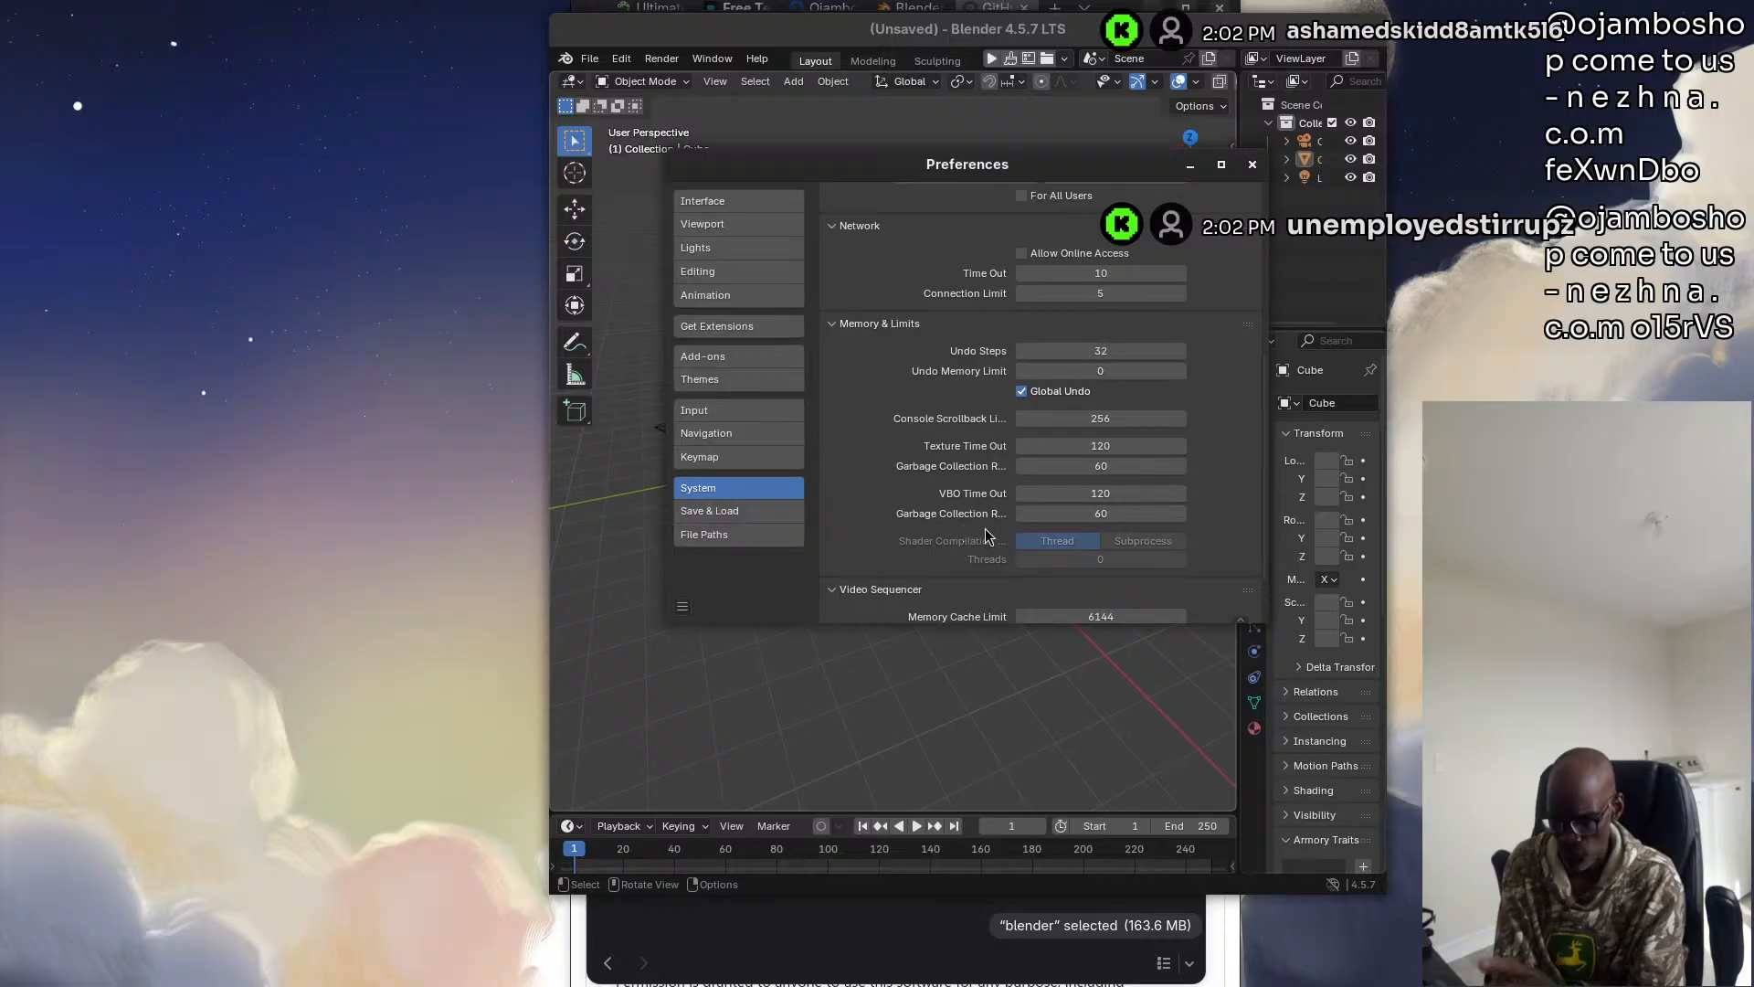
{"action": "scroll", "coordinate": [1002, 413], "scroll_direction": "down", "scroll_amount": 2}
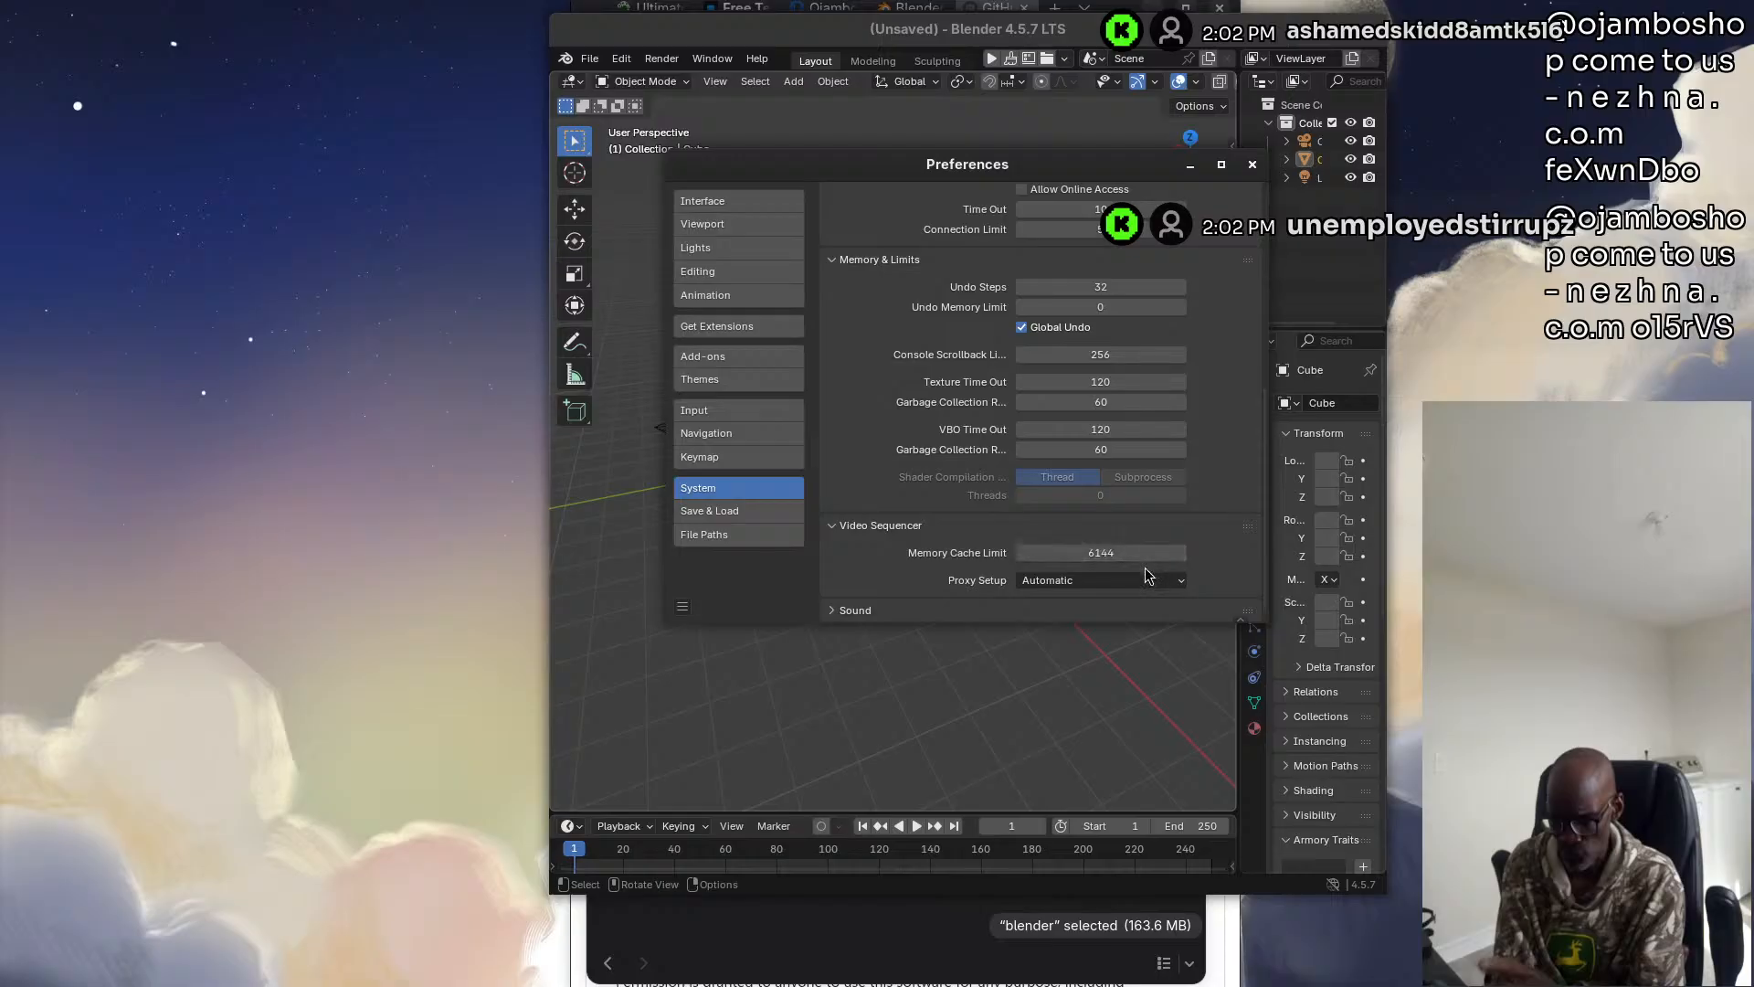
{"action": "left_click", "coordinate": [1252, 166]}
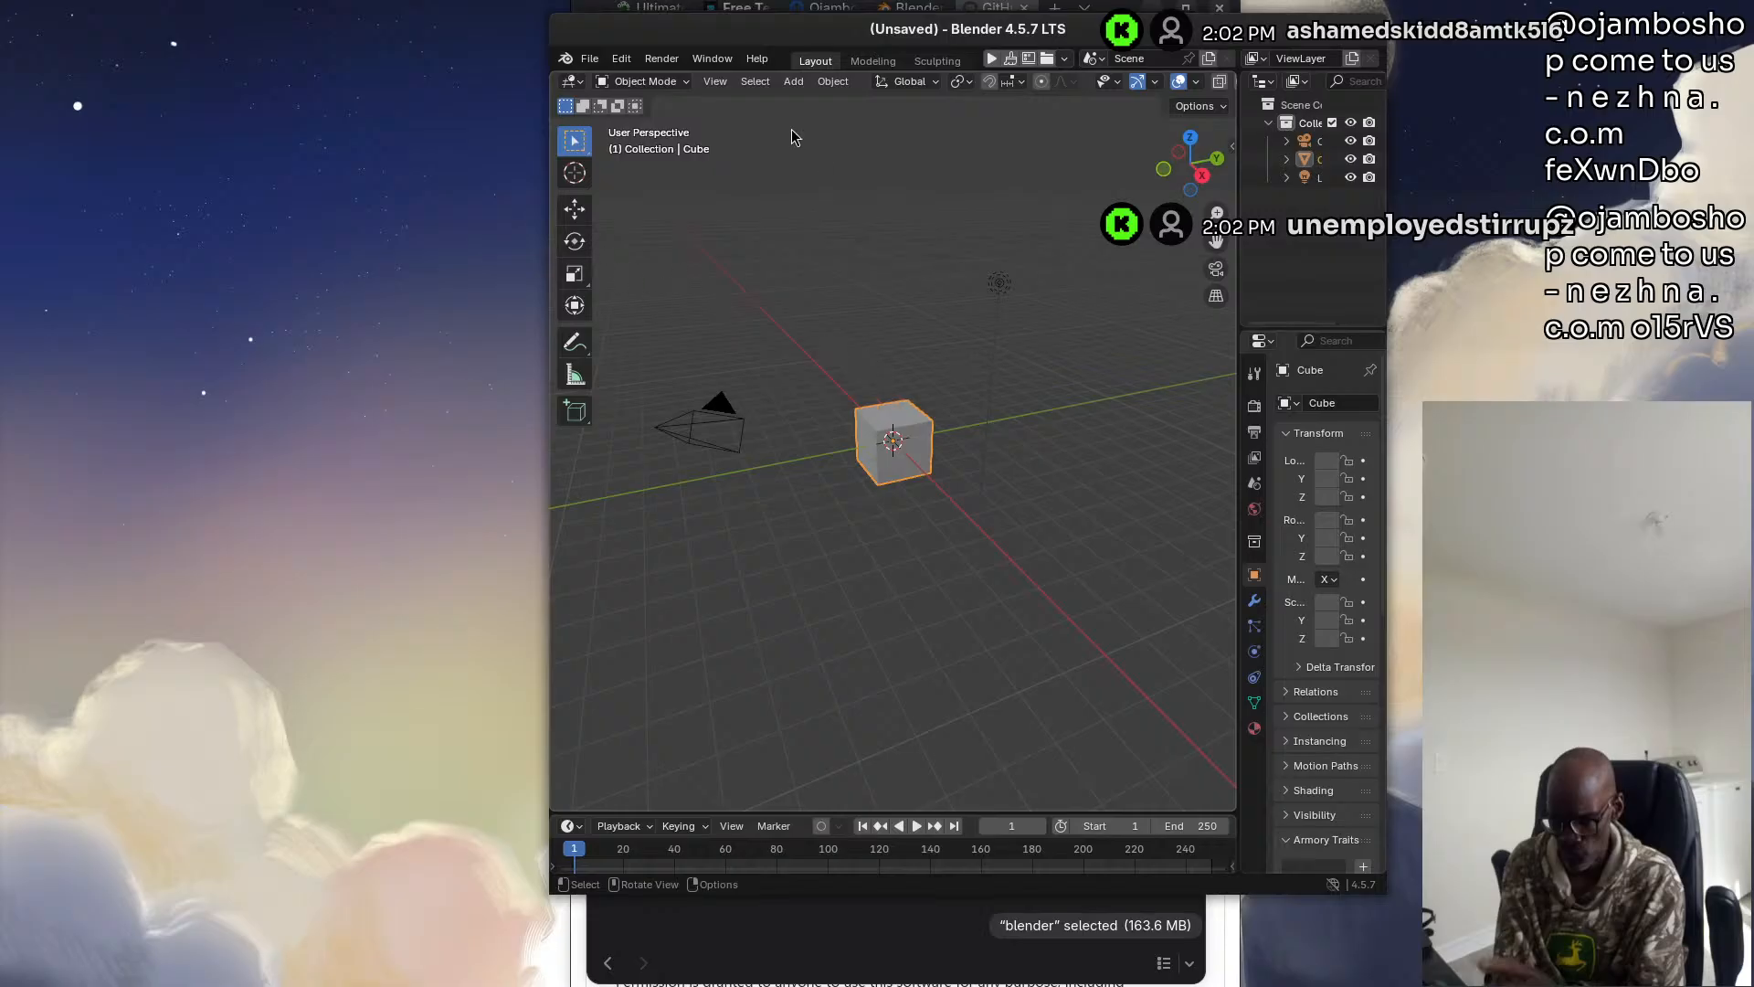
Reopen the preferences, examine the Armory add-on's SDK manager and advanced general settings, and close them
{"action": "left_click", "coordinate": [620, 60]}
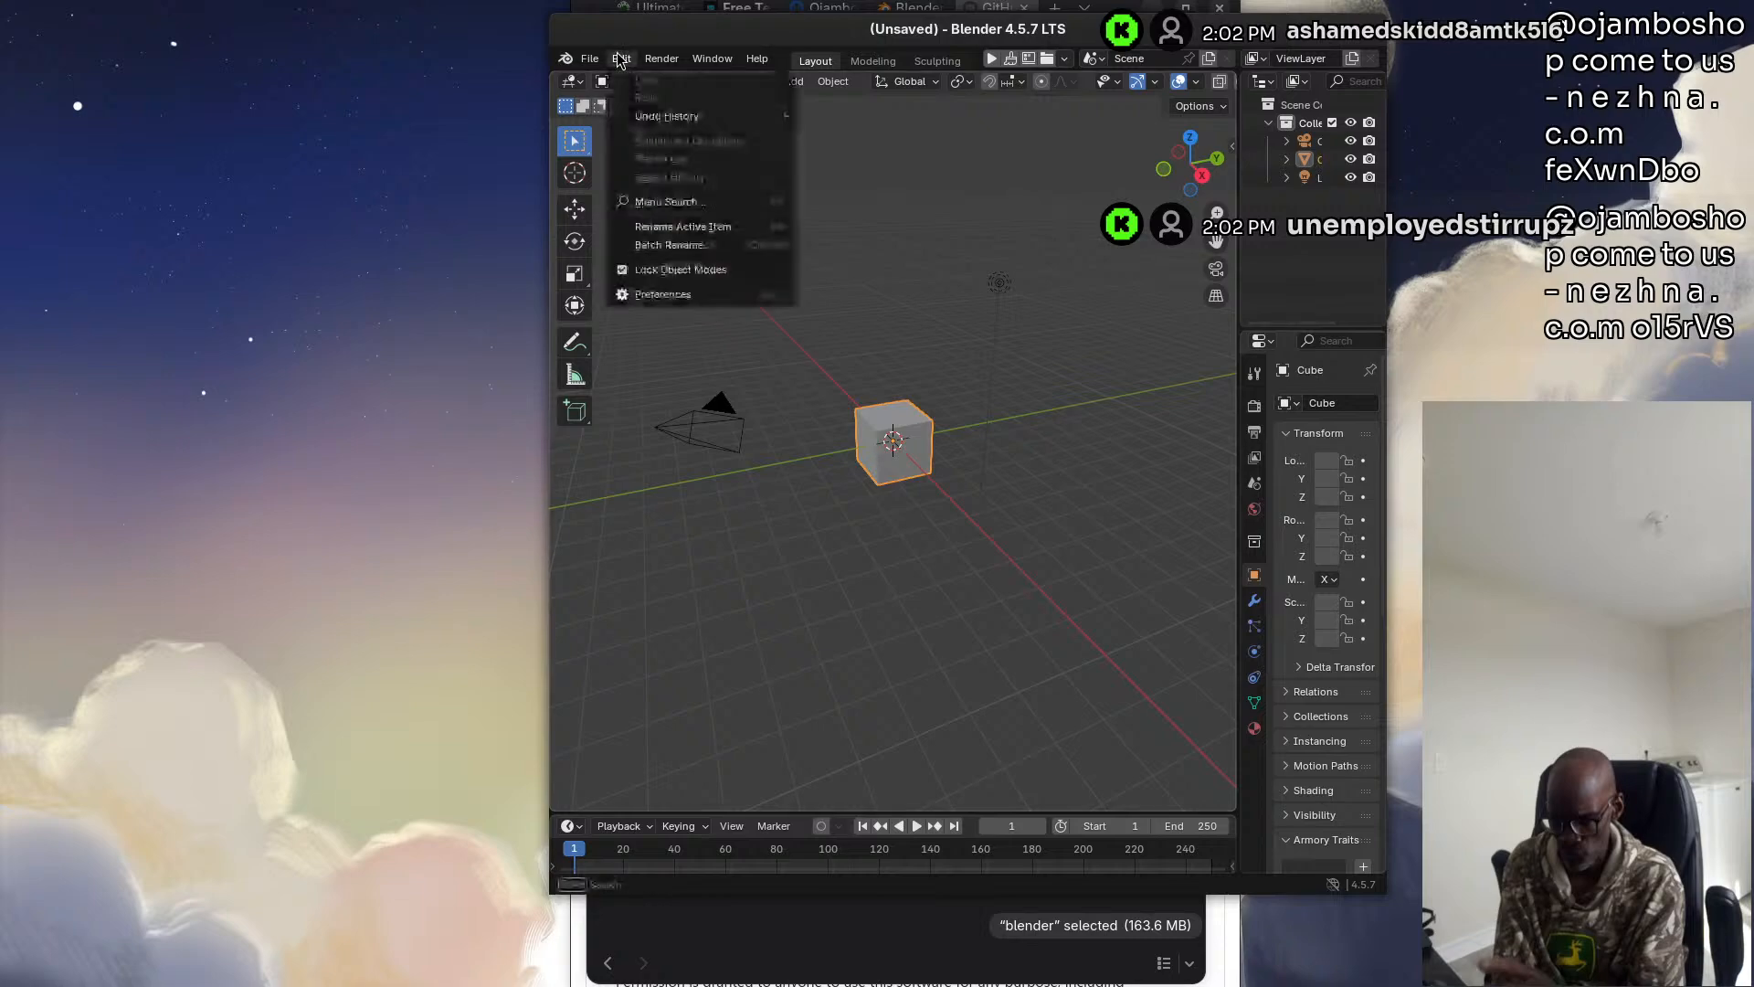
{"action": "left_click", "coordinate": [676, 300]}
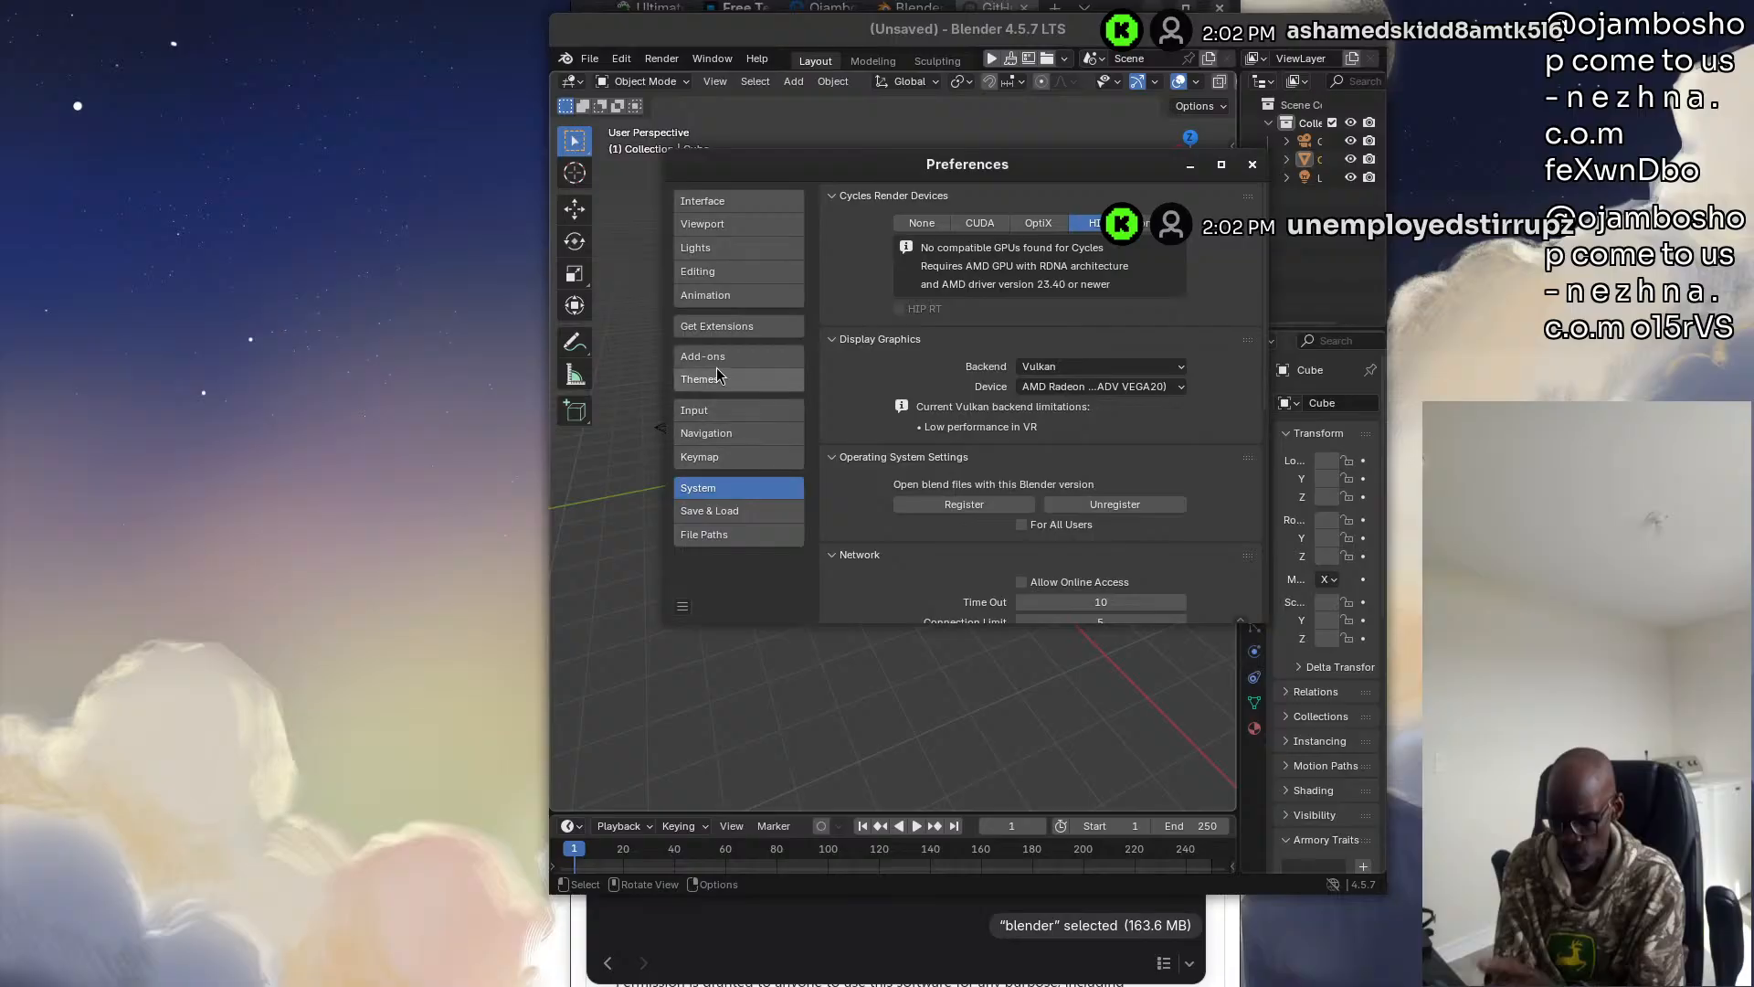
{"action": "left_click", "coordinate": [712, 358]}
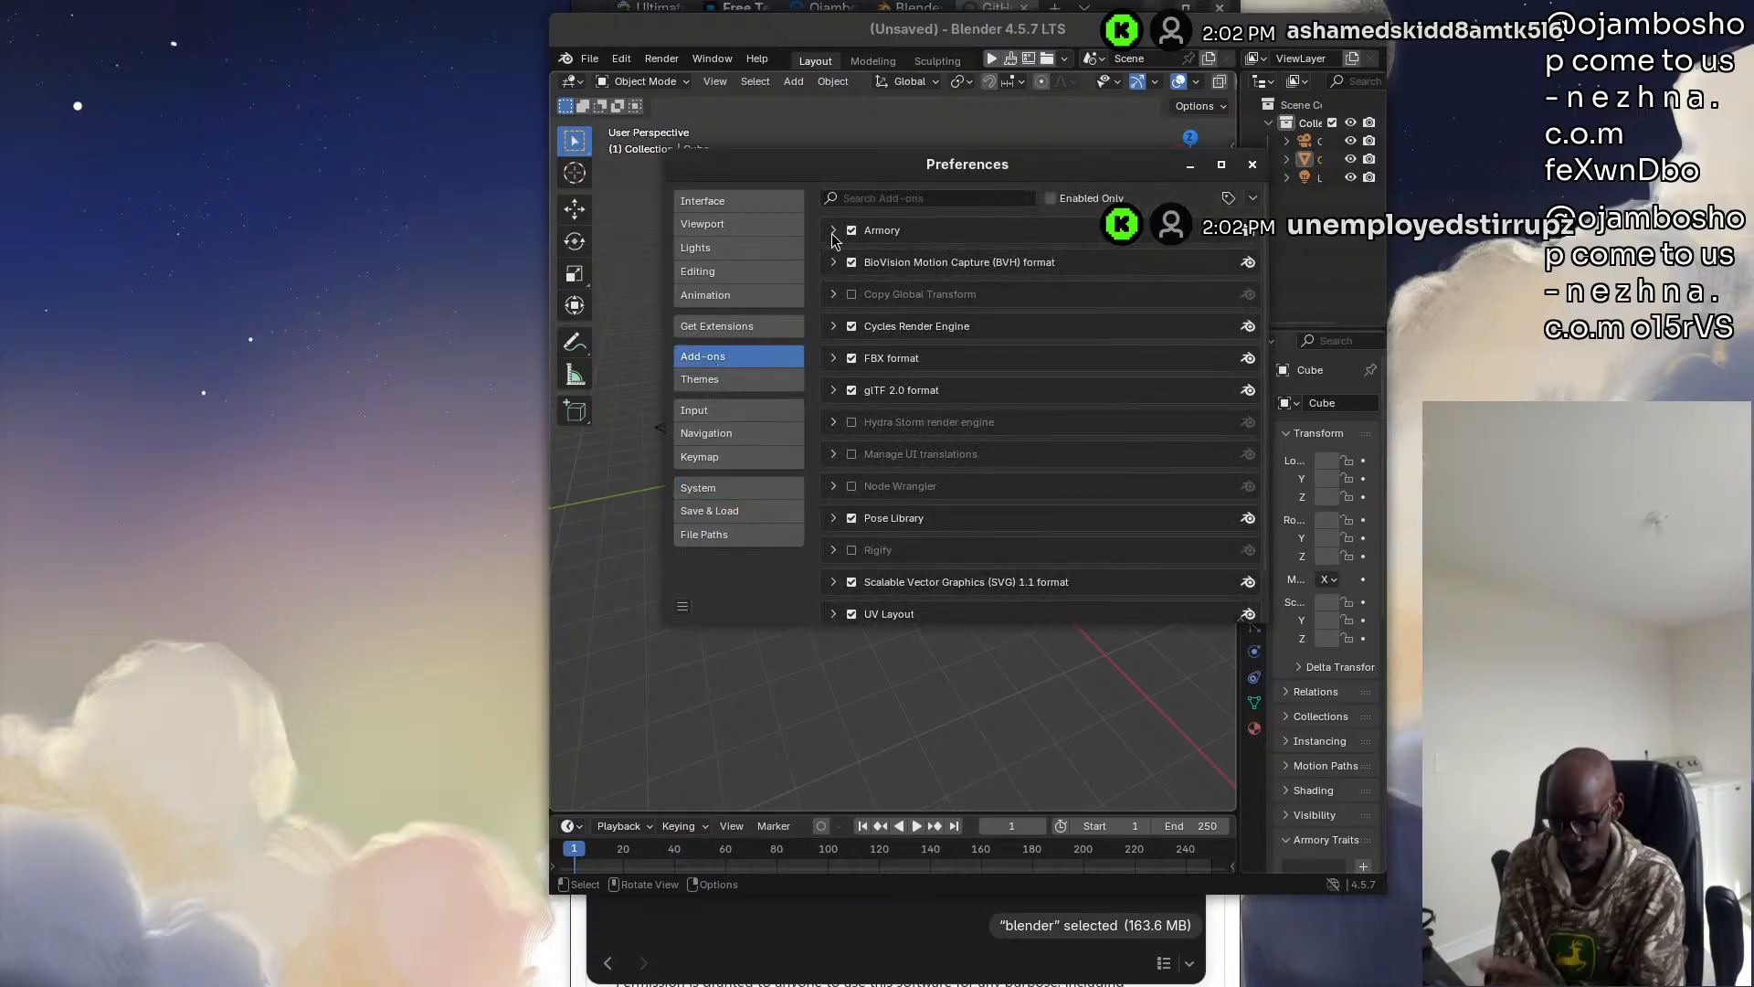
{"action": "left_click", "coordinate": [834, 231]}
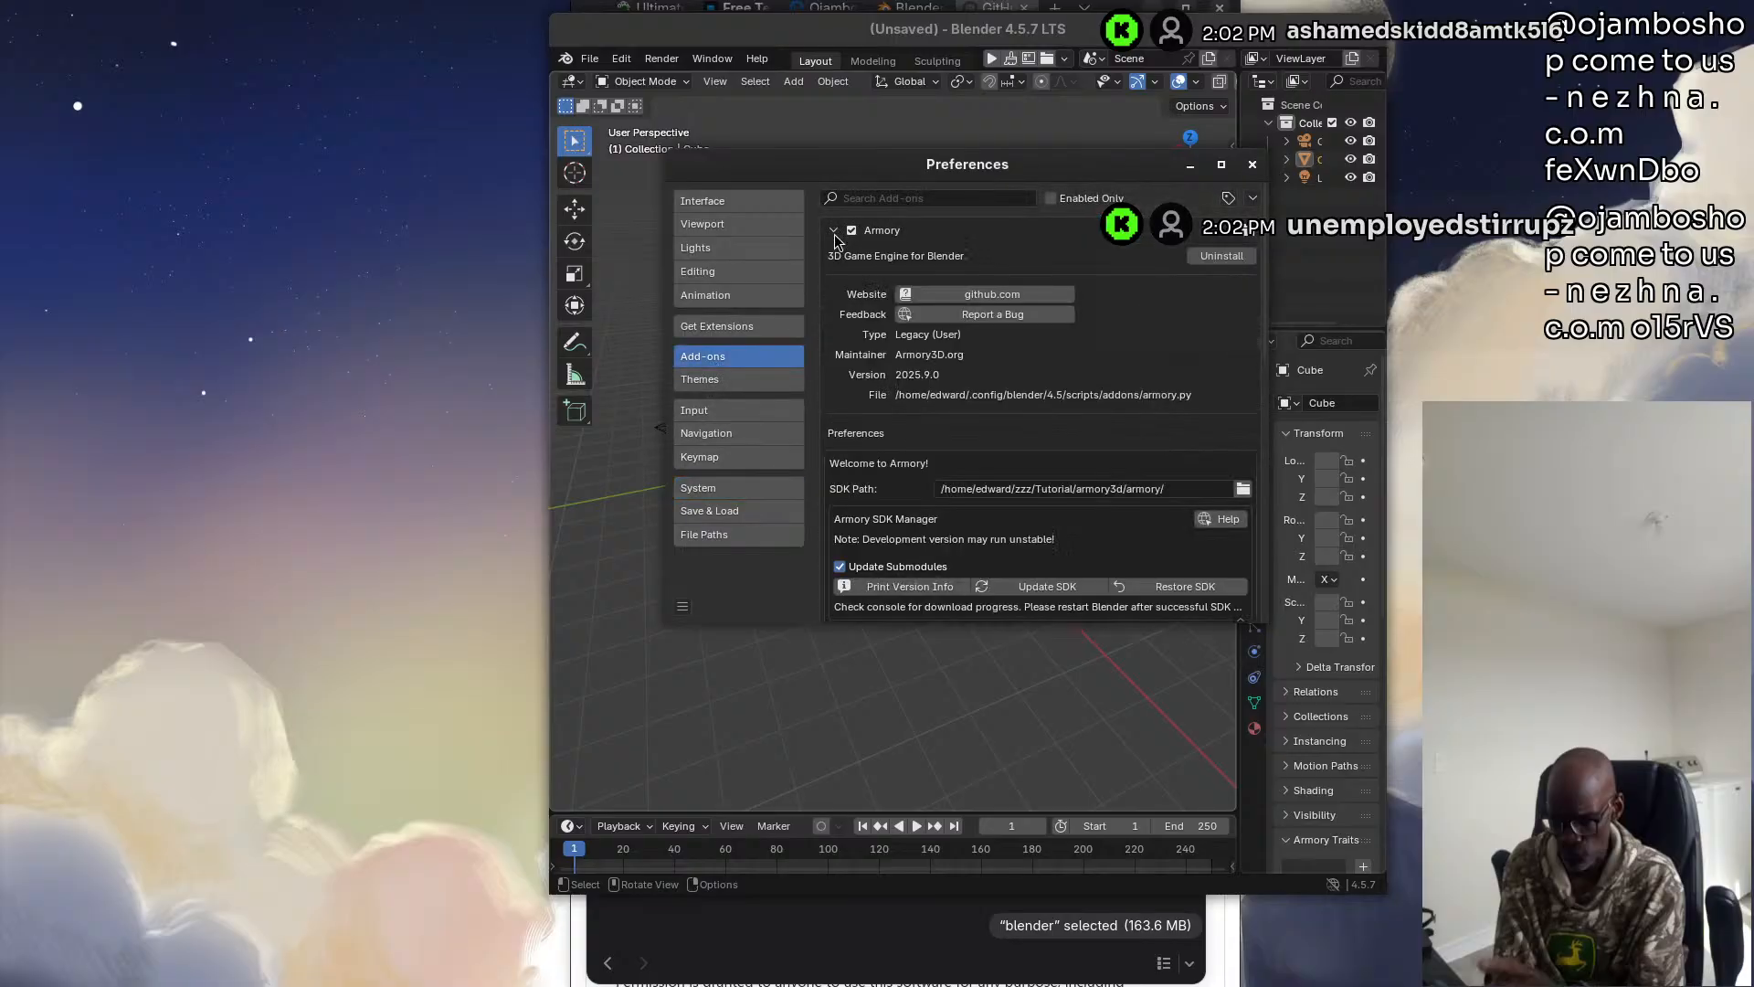
{"action": "scroll", "coordinate": [1023, 388], "scroll_direction": "down", "scroll_amount": 3}
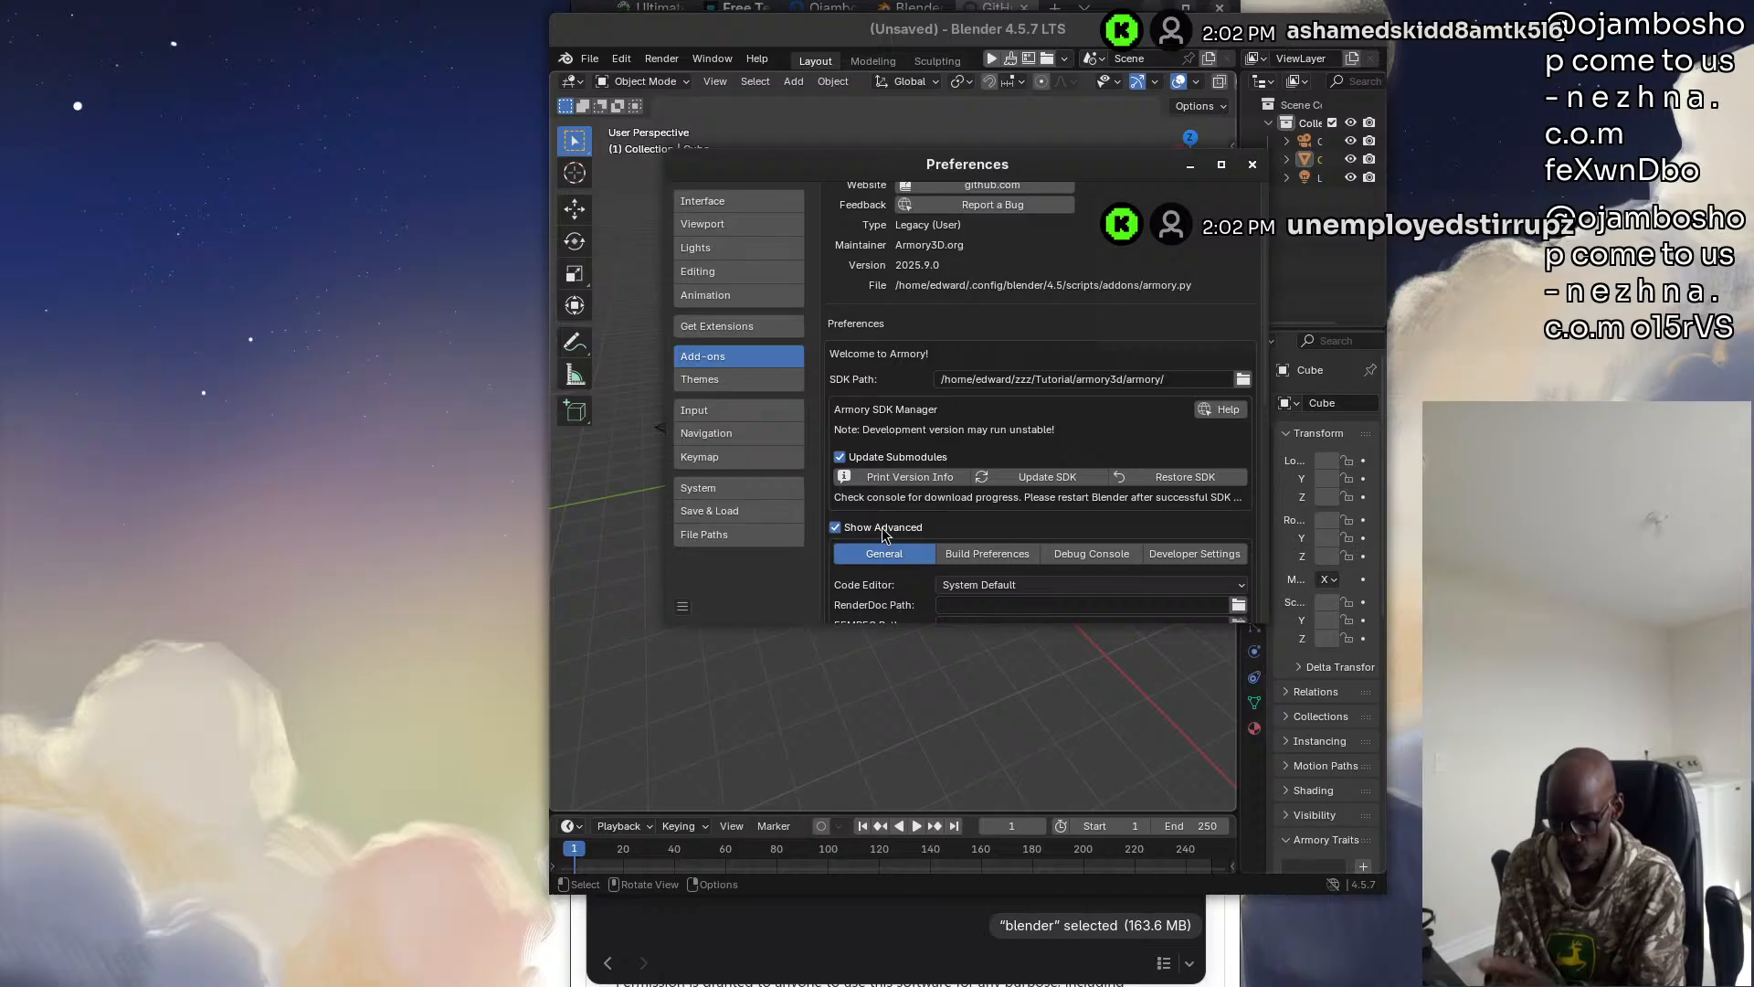
{"action": "scroll", "coordinate": [890, 535], "scroll_direction": "down", "scroll_amount": 2}
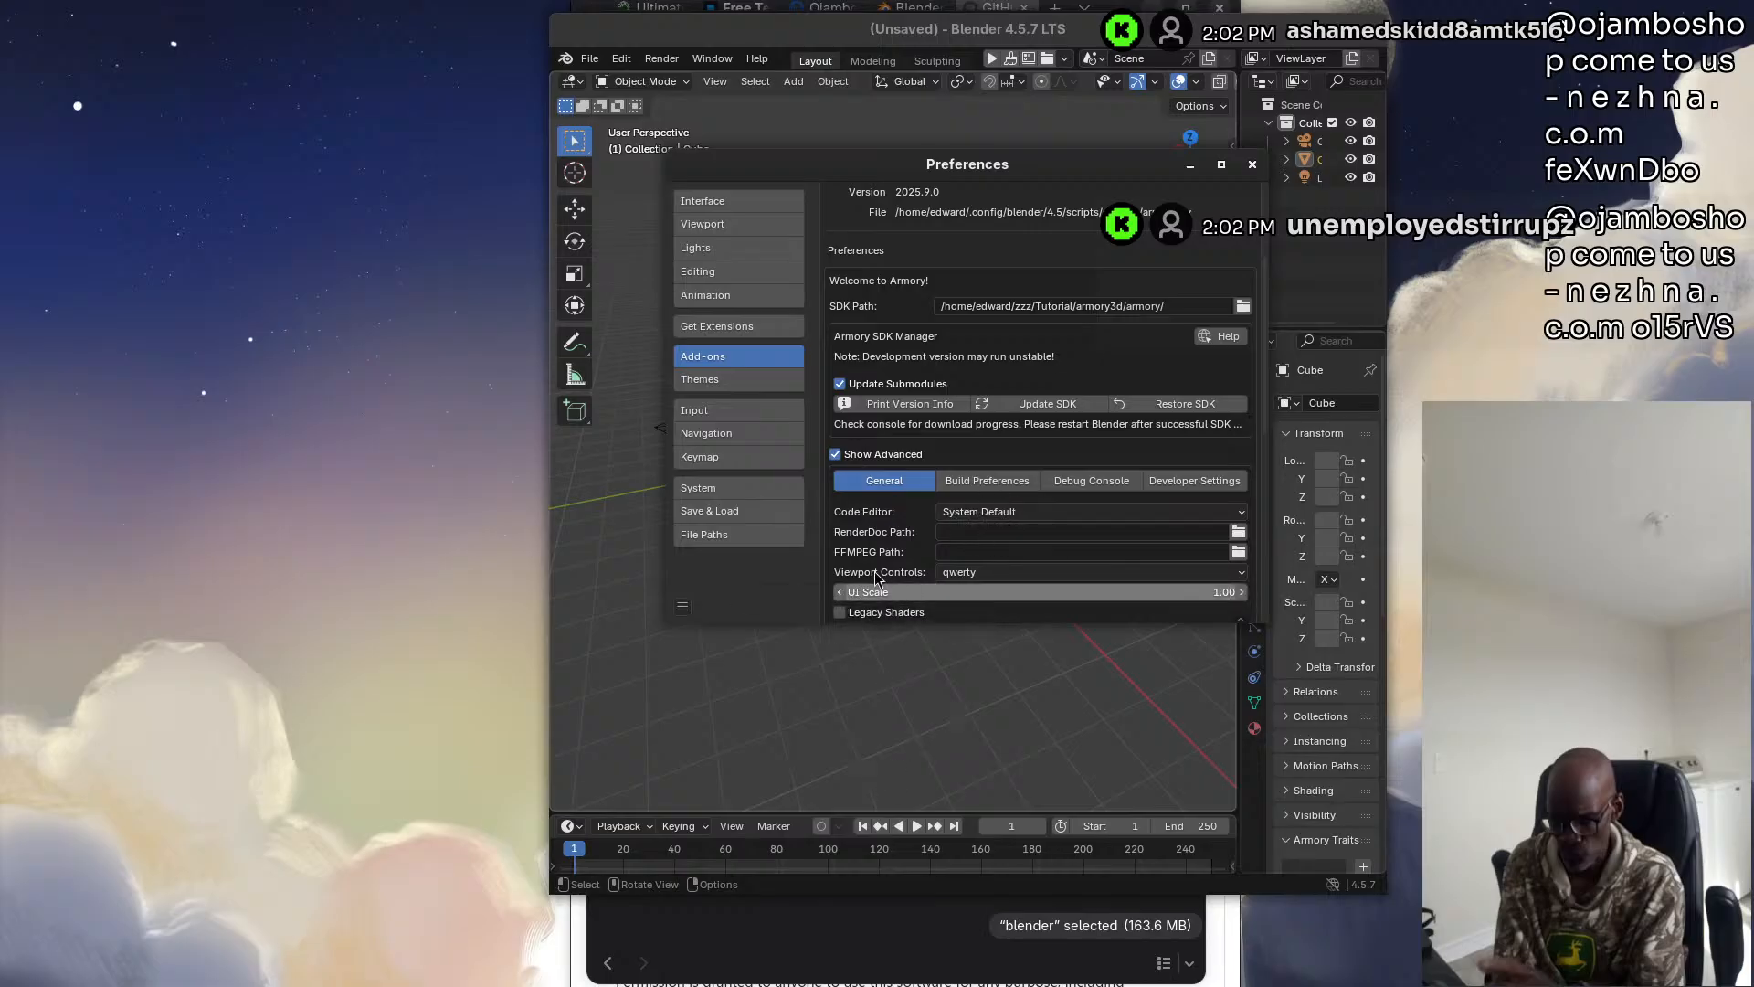
{"action": "scroll", "coordinate": [884, 578], "scroll_direction": "down", "scroll_amount": 2}
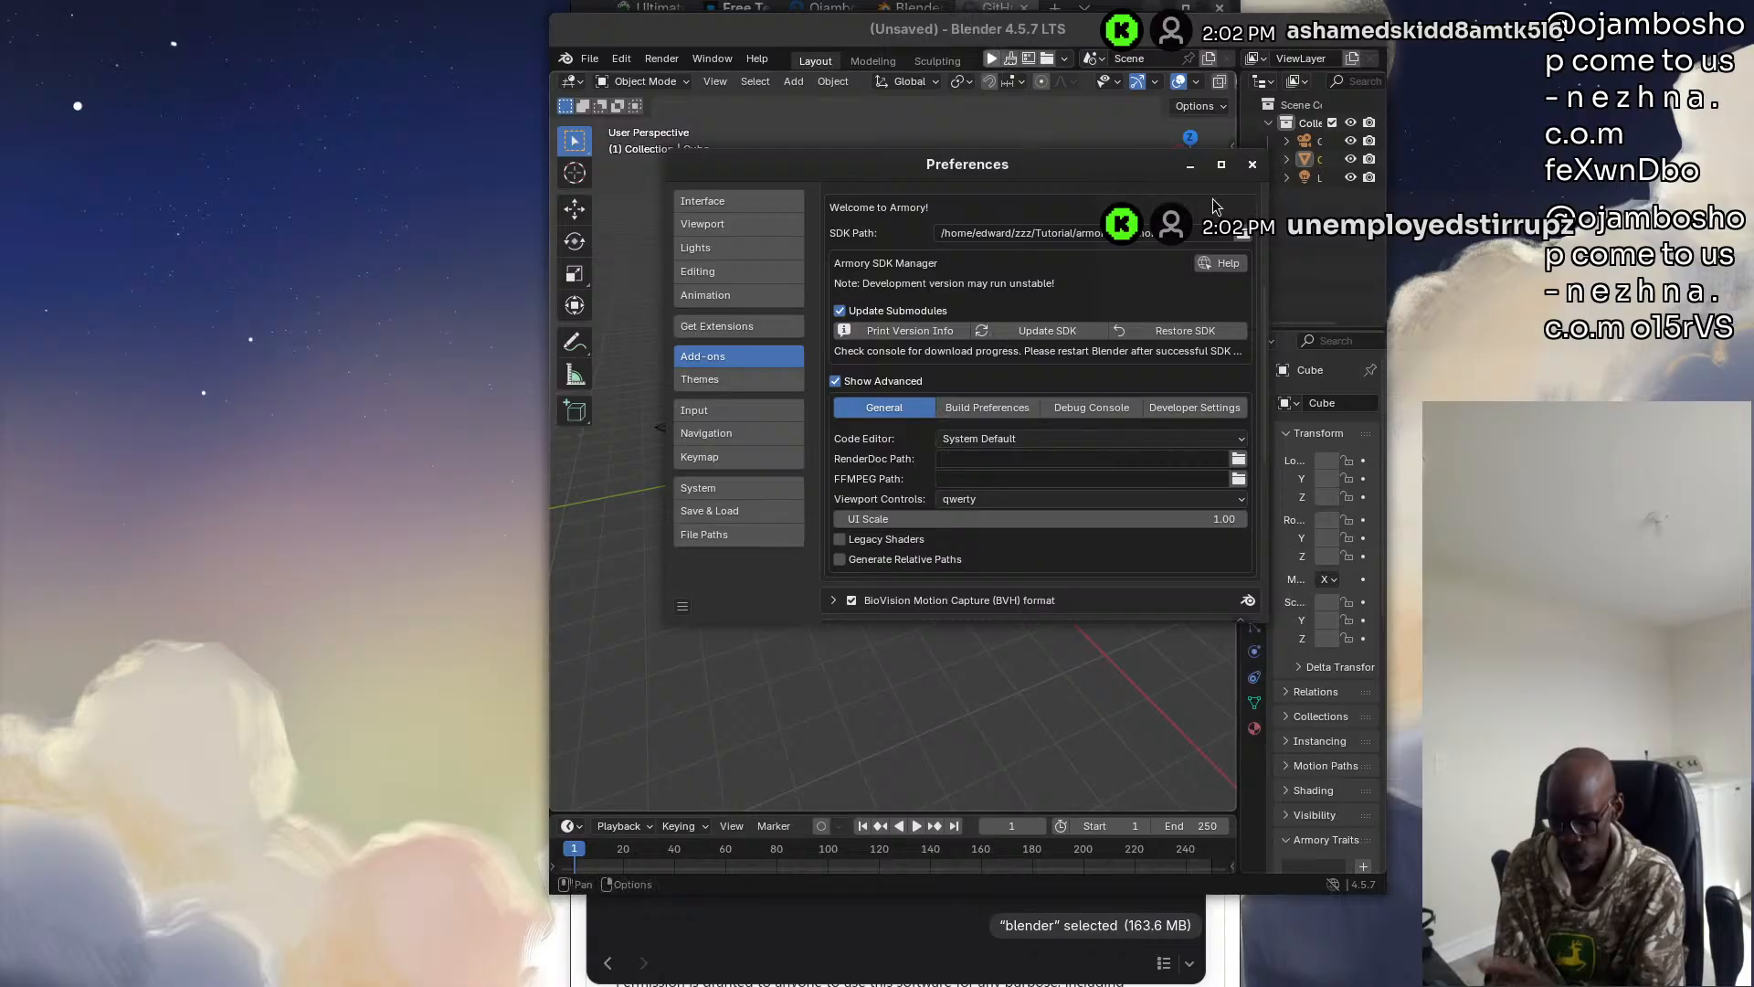
{"action": "left_click", "coordinate": [1252, 166]}
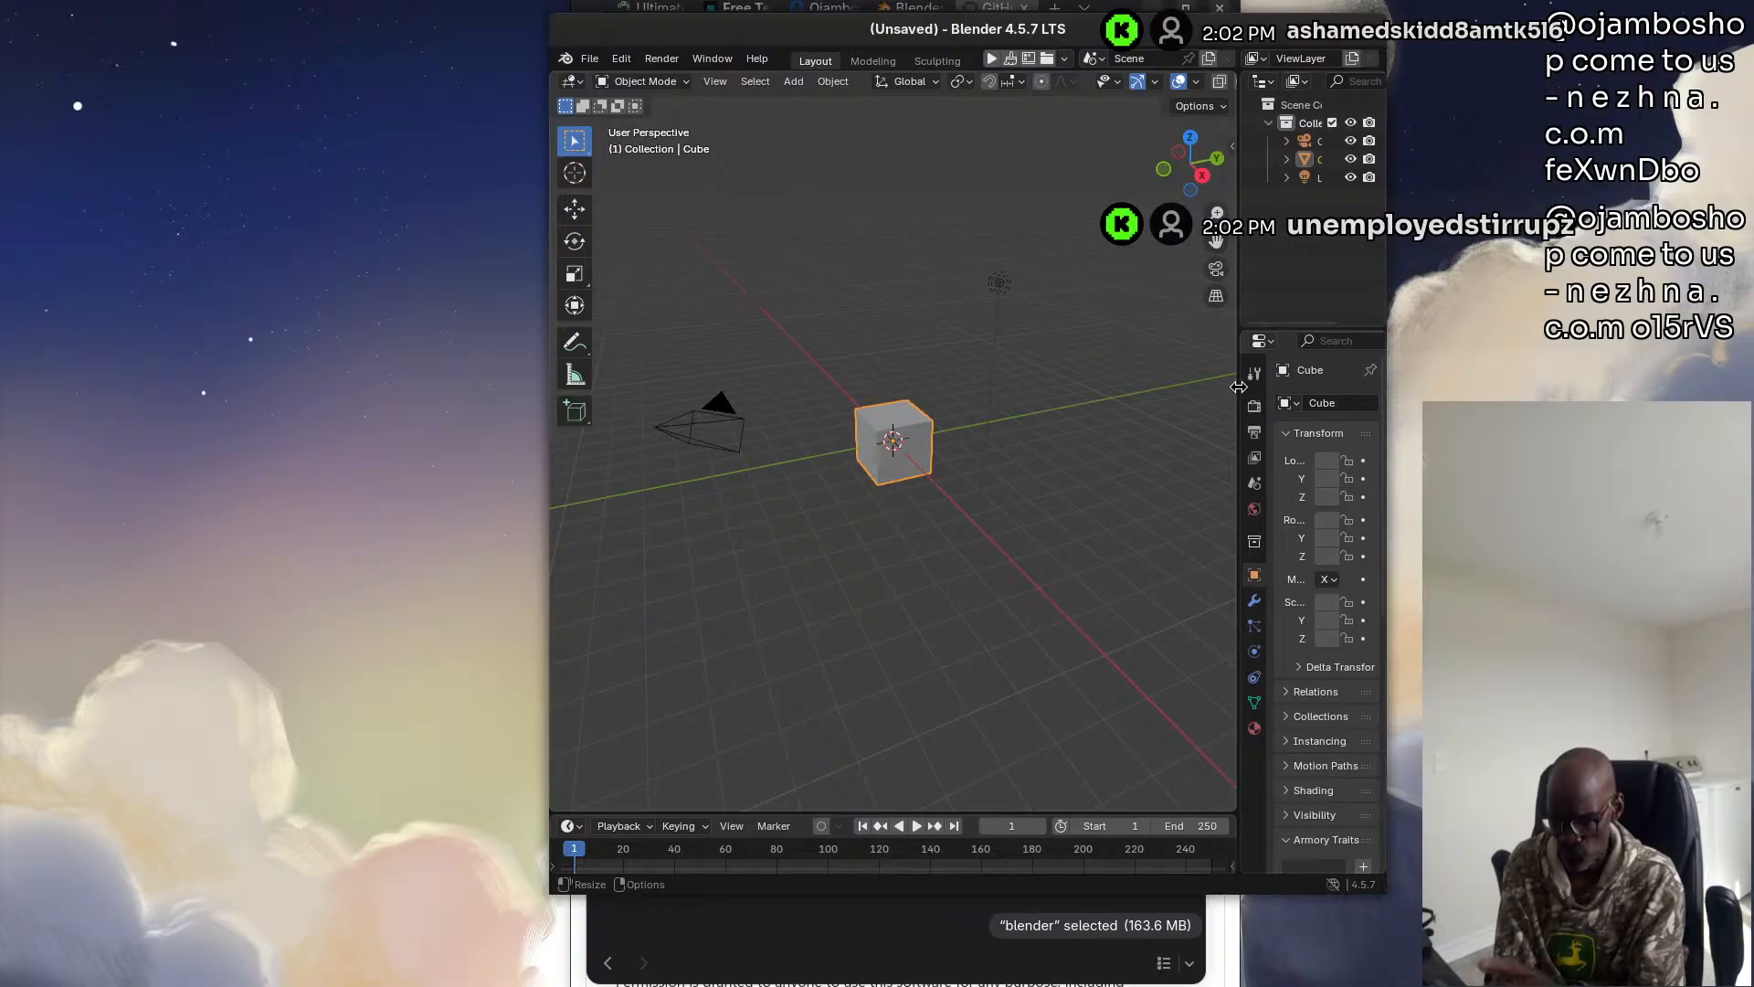
Widen the Properties editor and give the cube active rigid body physics with a Box collision shape
{"action": "left_click_drag", "start_coordinate": [1239, 386], "coordinate": [879, 348]}
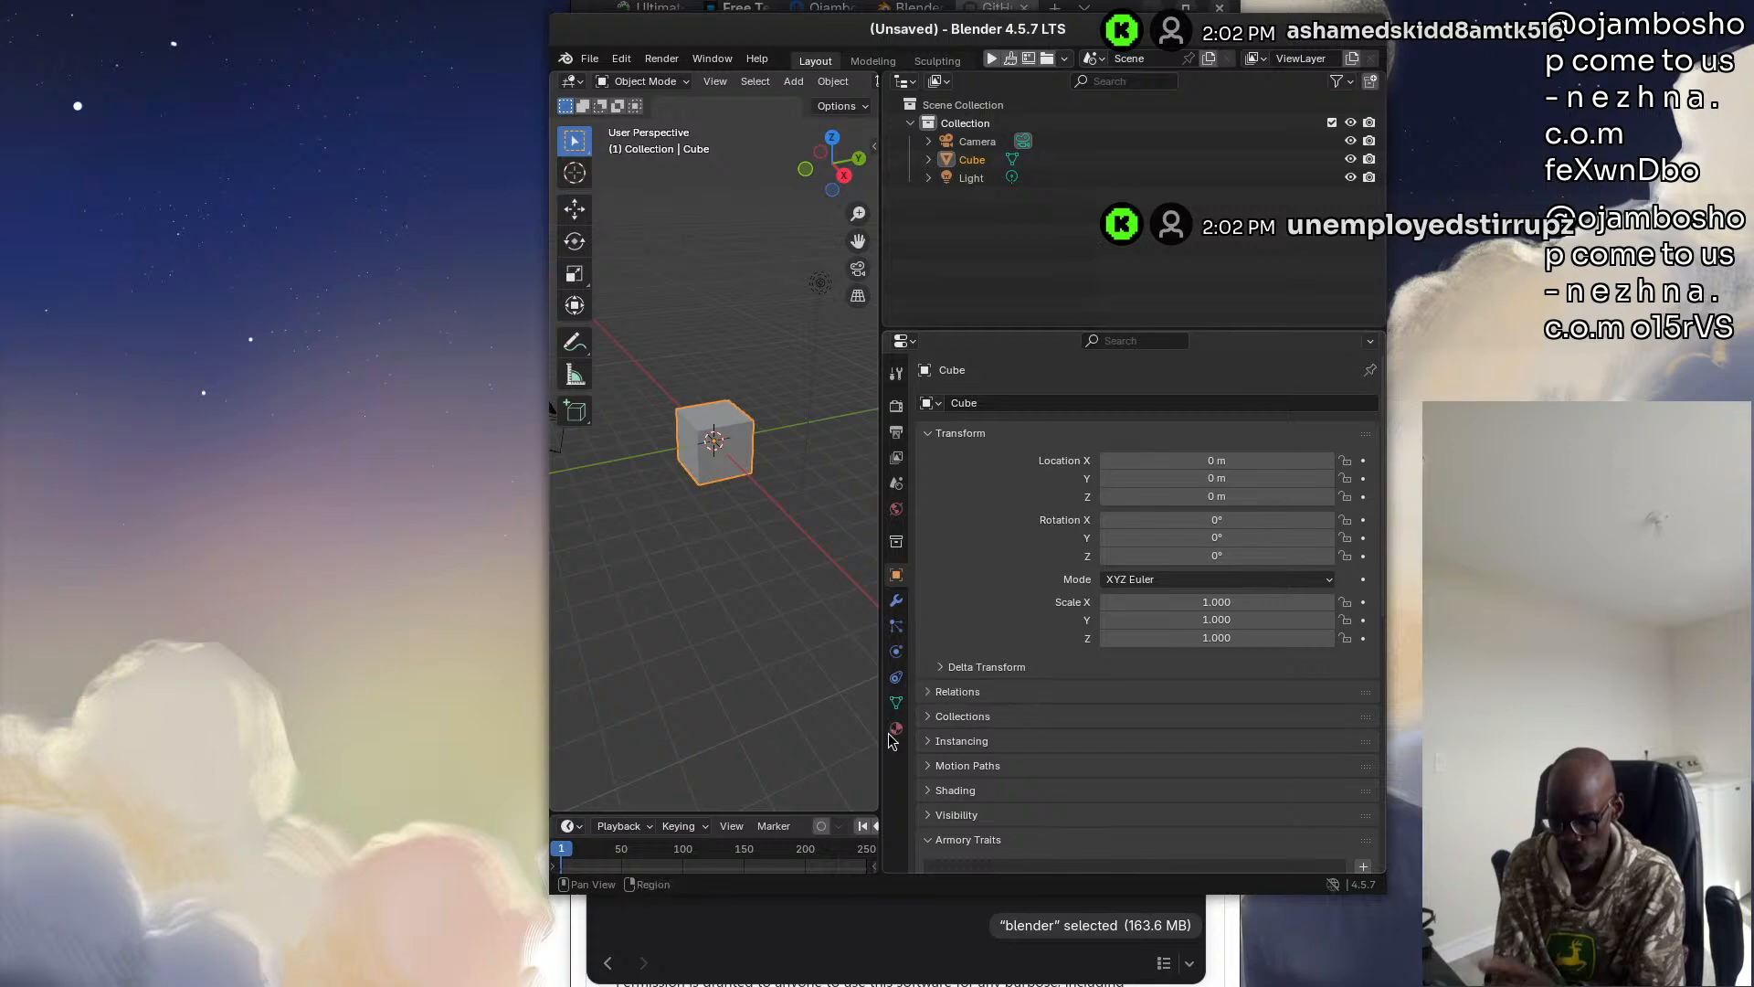
{"action": "left_click", "coordinate": [897, 655]}
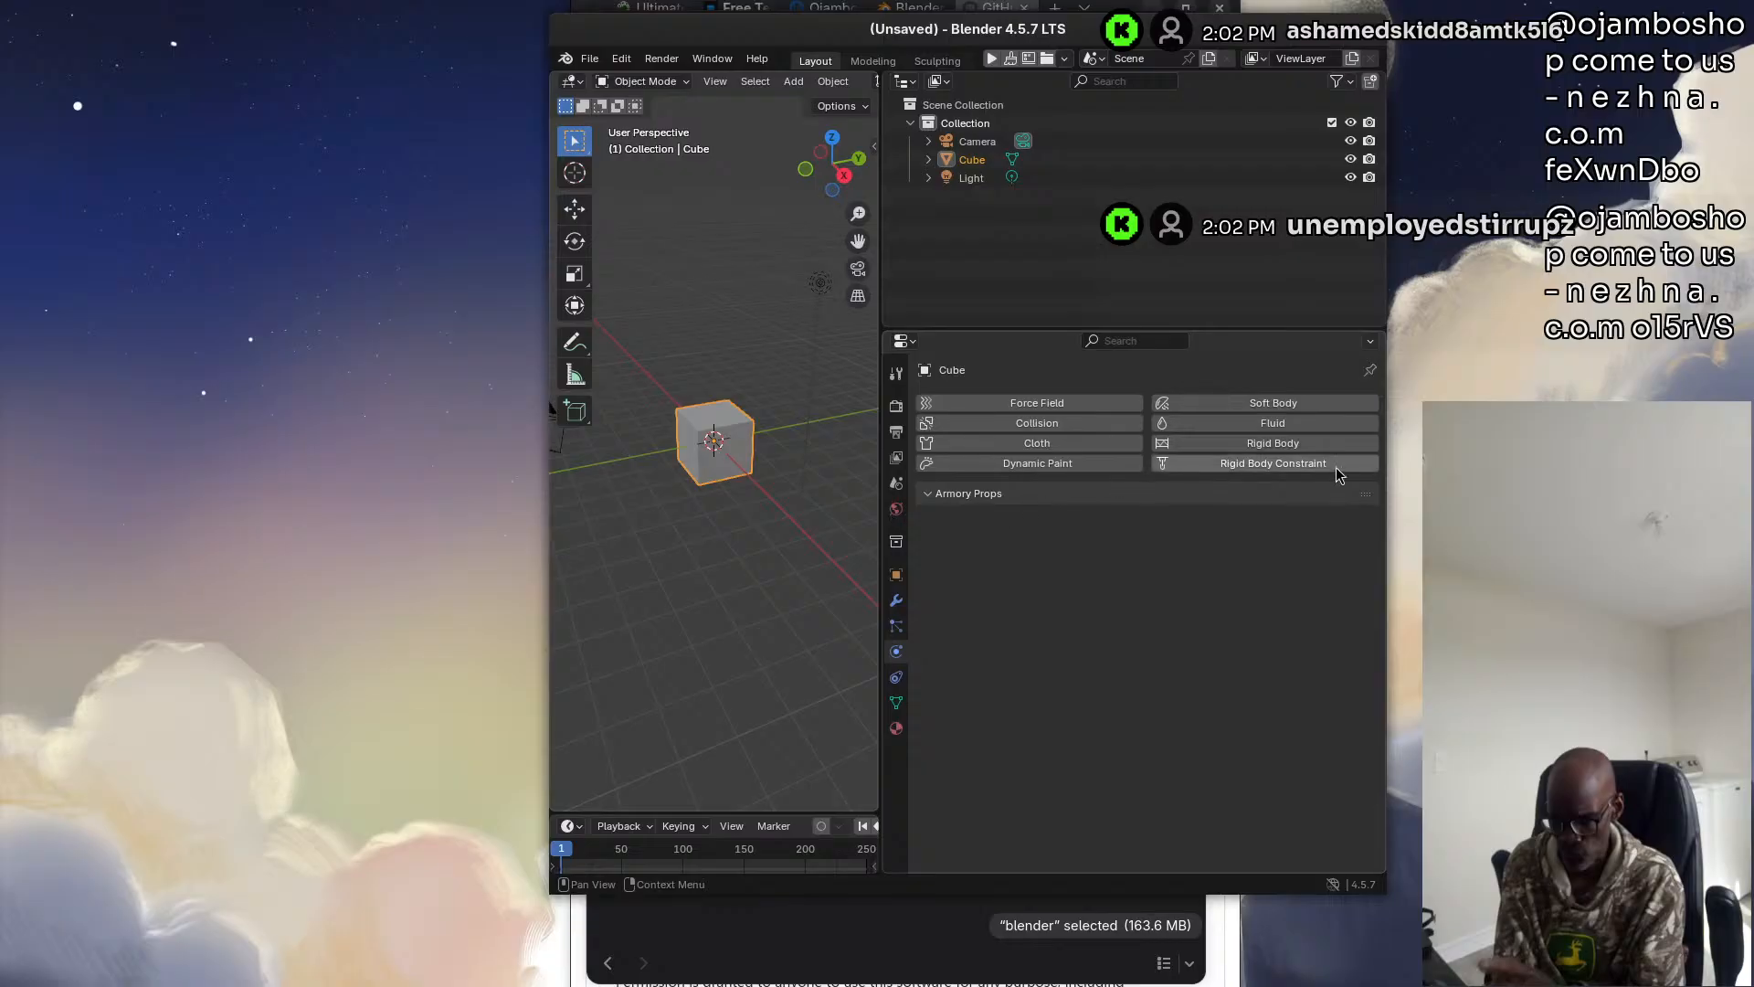
{"action": "left_click", "coordinate": [1276, 444]}
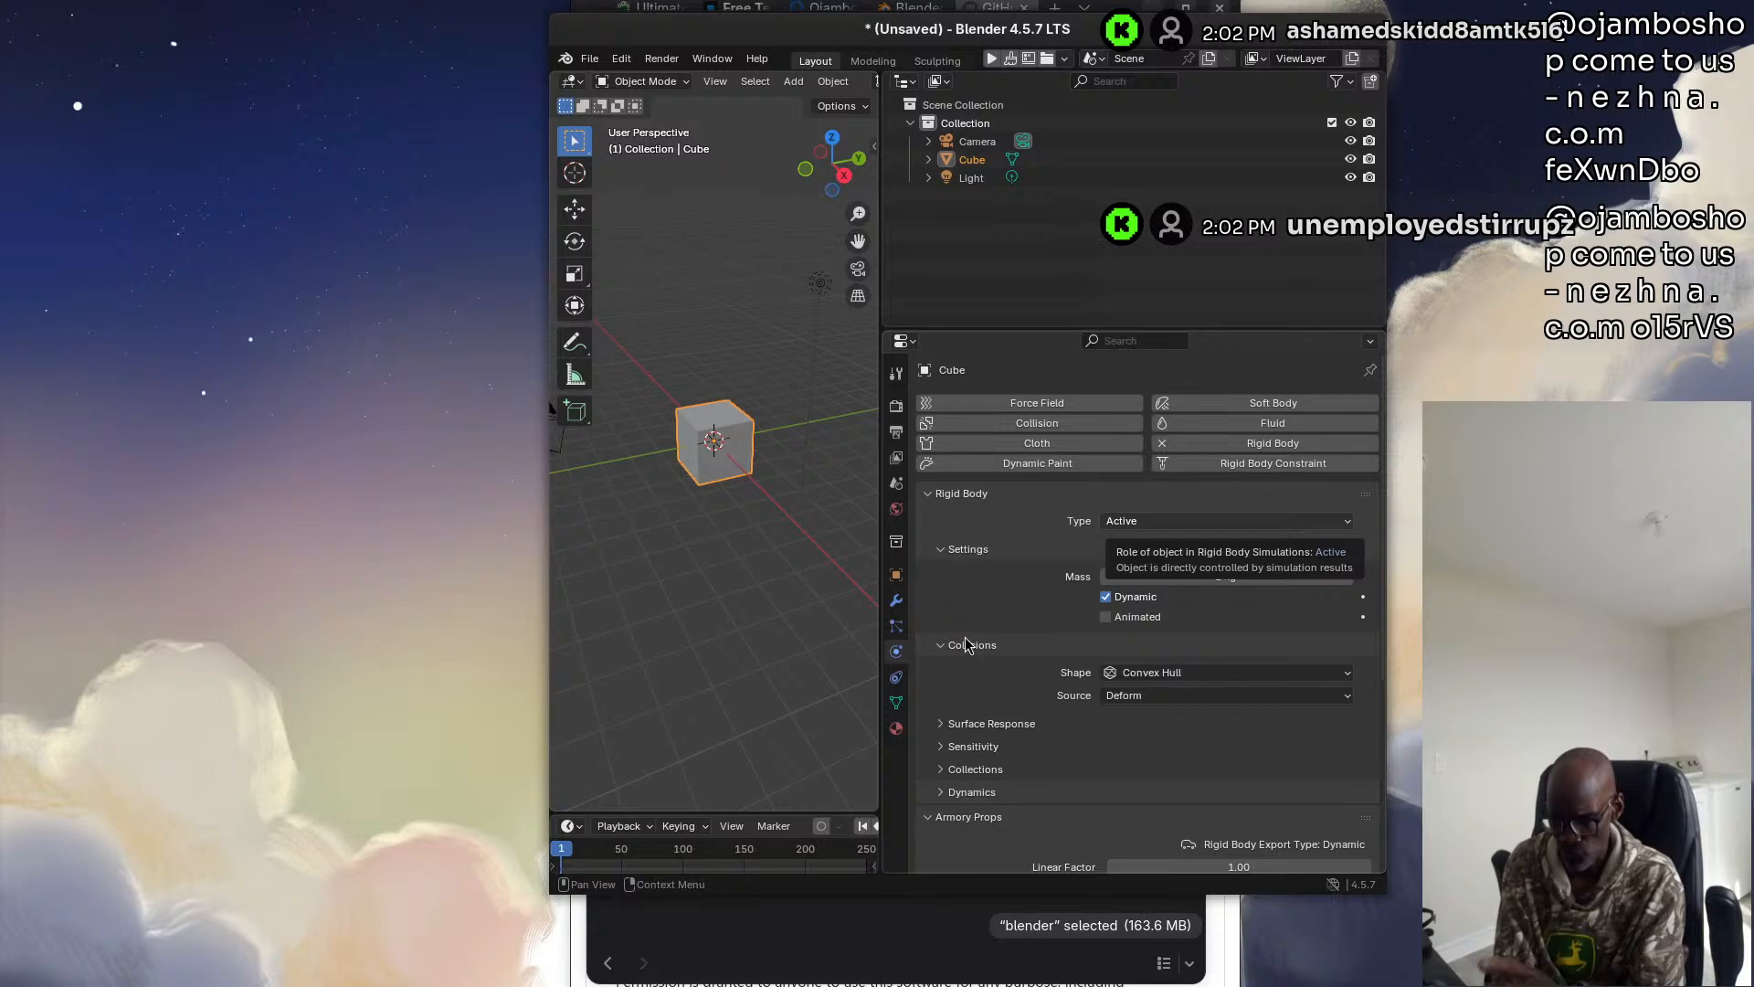
{"action": "left_click", "coordinate": [1155, 680]}
{"action": "left_click", "coordinate": [1150, 700]}
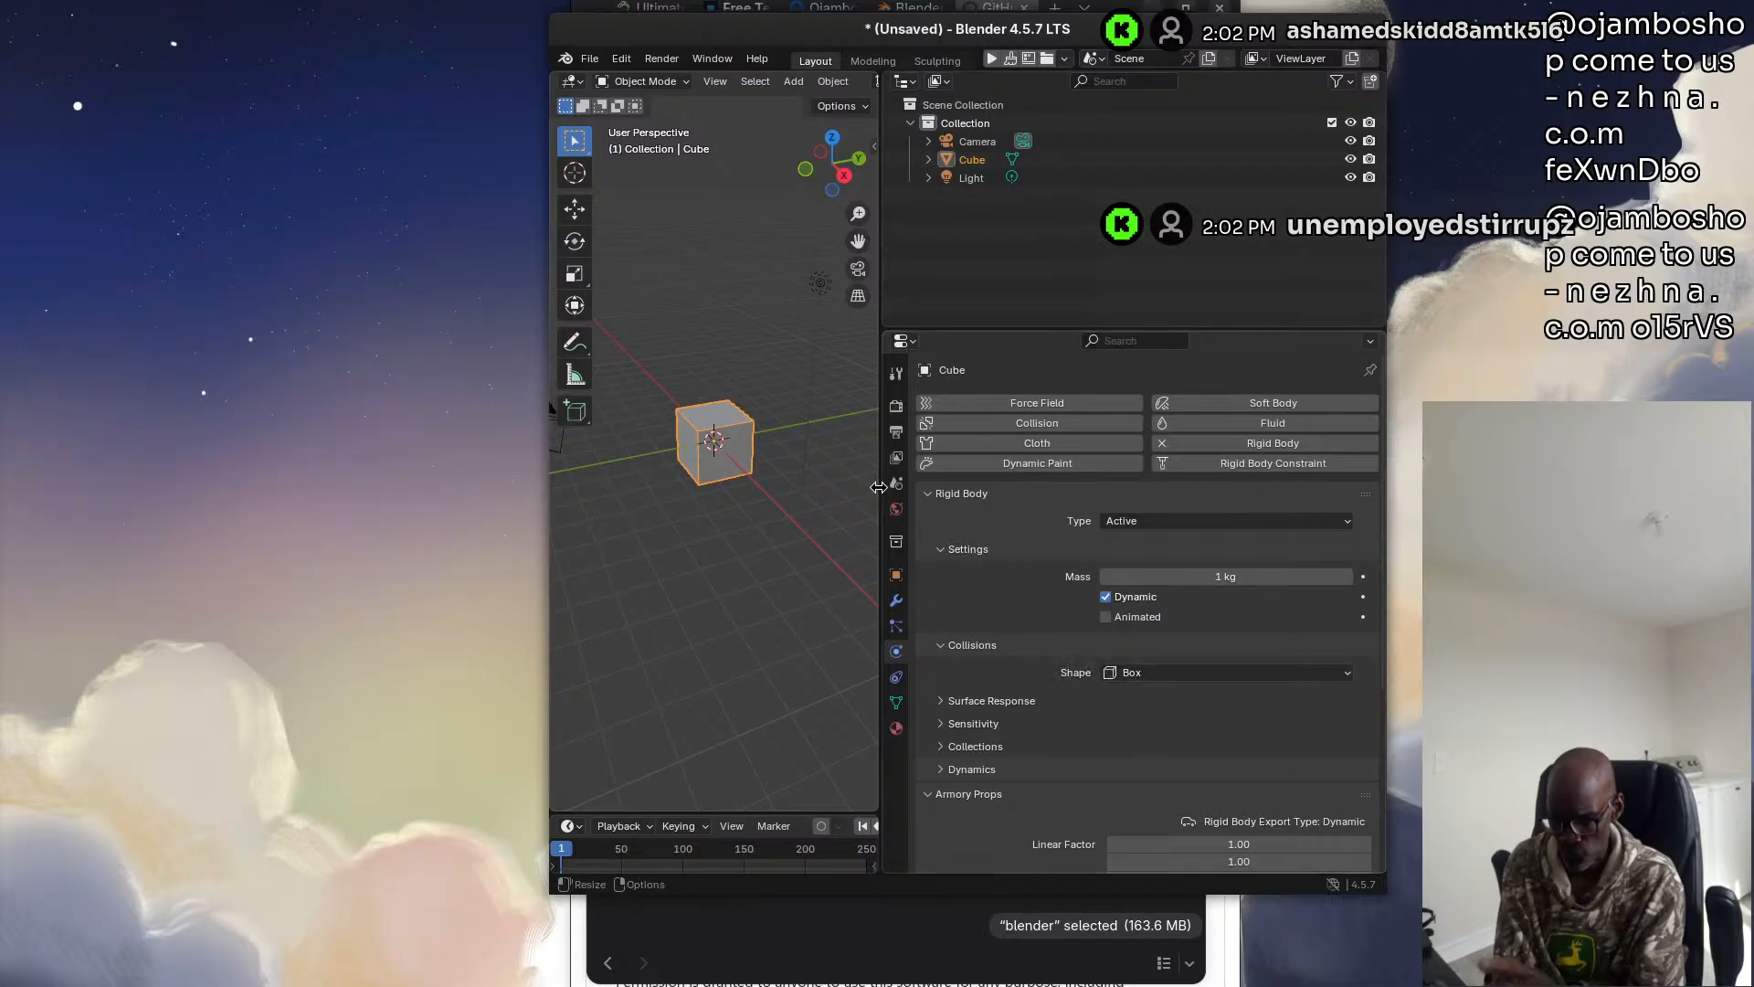
Extend the Outliner across the full width above the 3D viewport and narrow the Blender window slightly
{"action": "left_click_drag", "start_coordinate": [885, 318], "coordinate": [882, 318]}
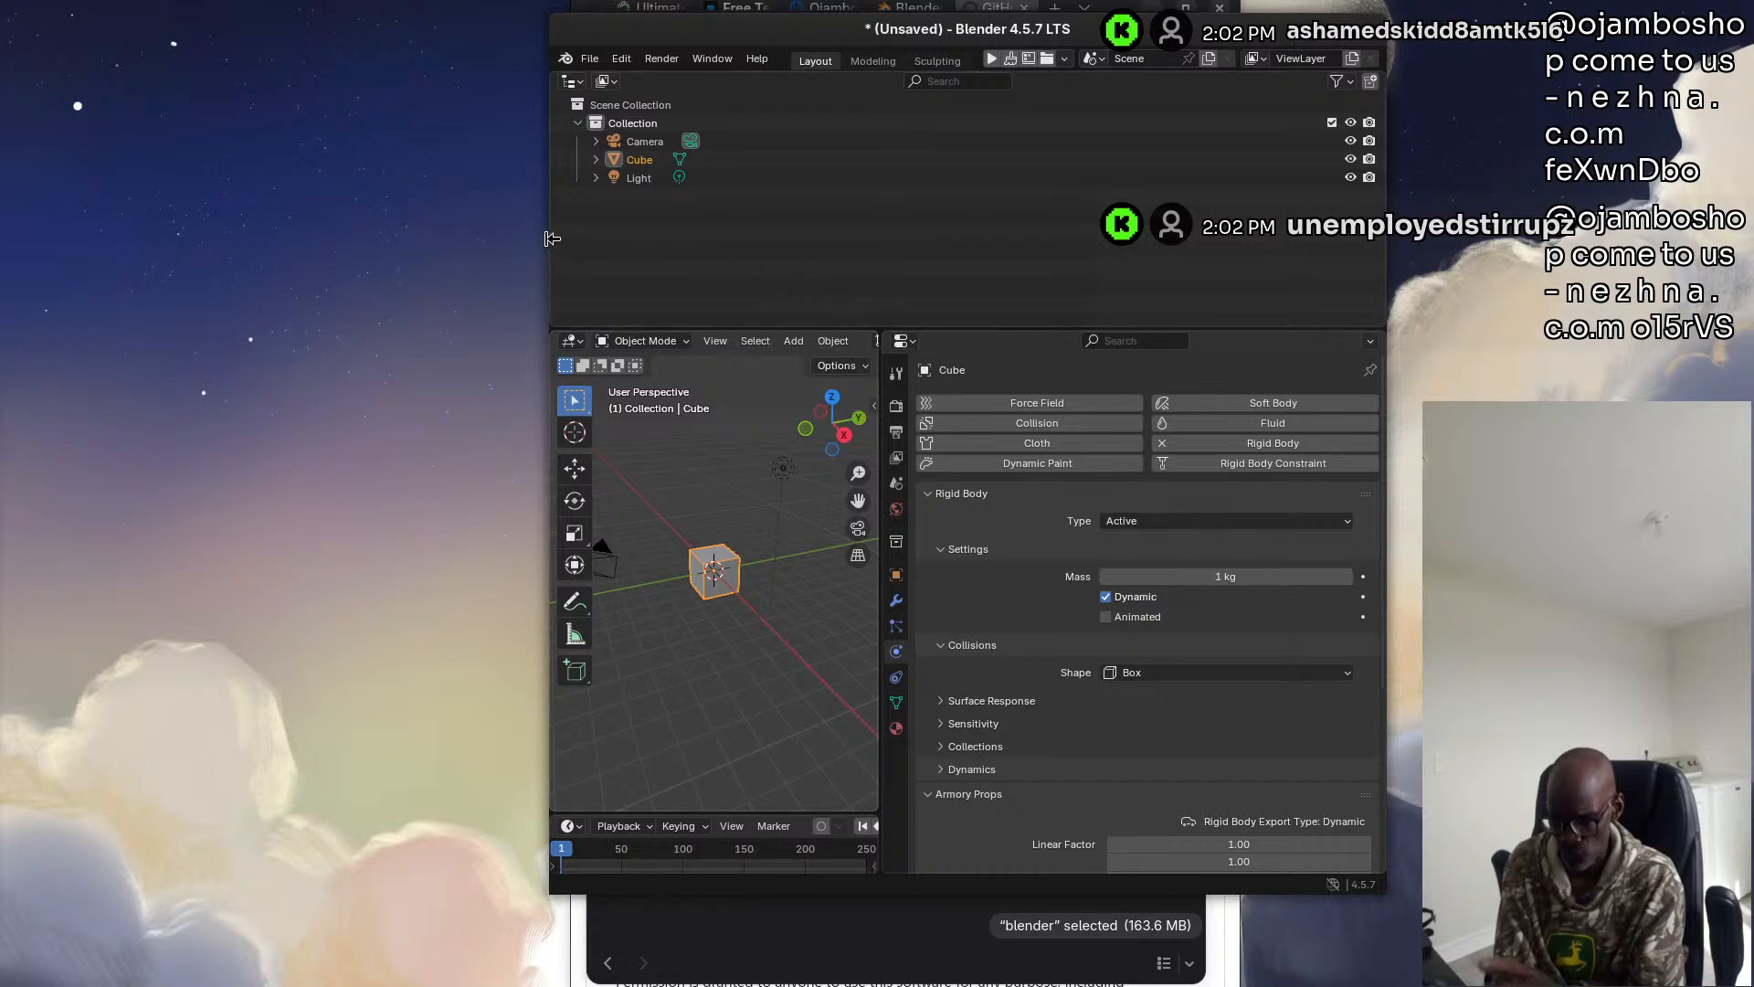
{"action": "left_click_drag", "start_coordinate": [550, 240], "coordinate": [559, 195]}
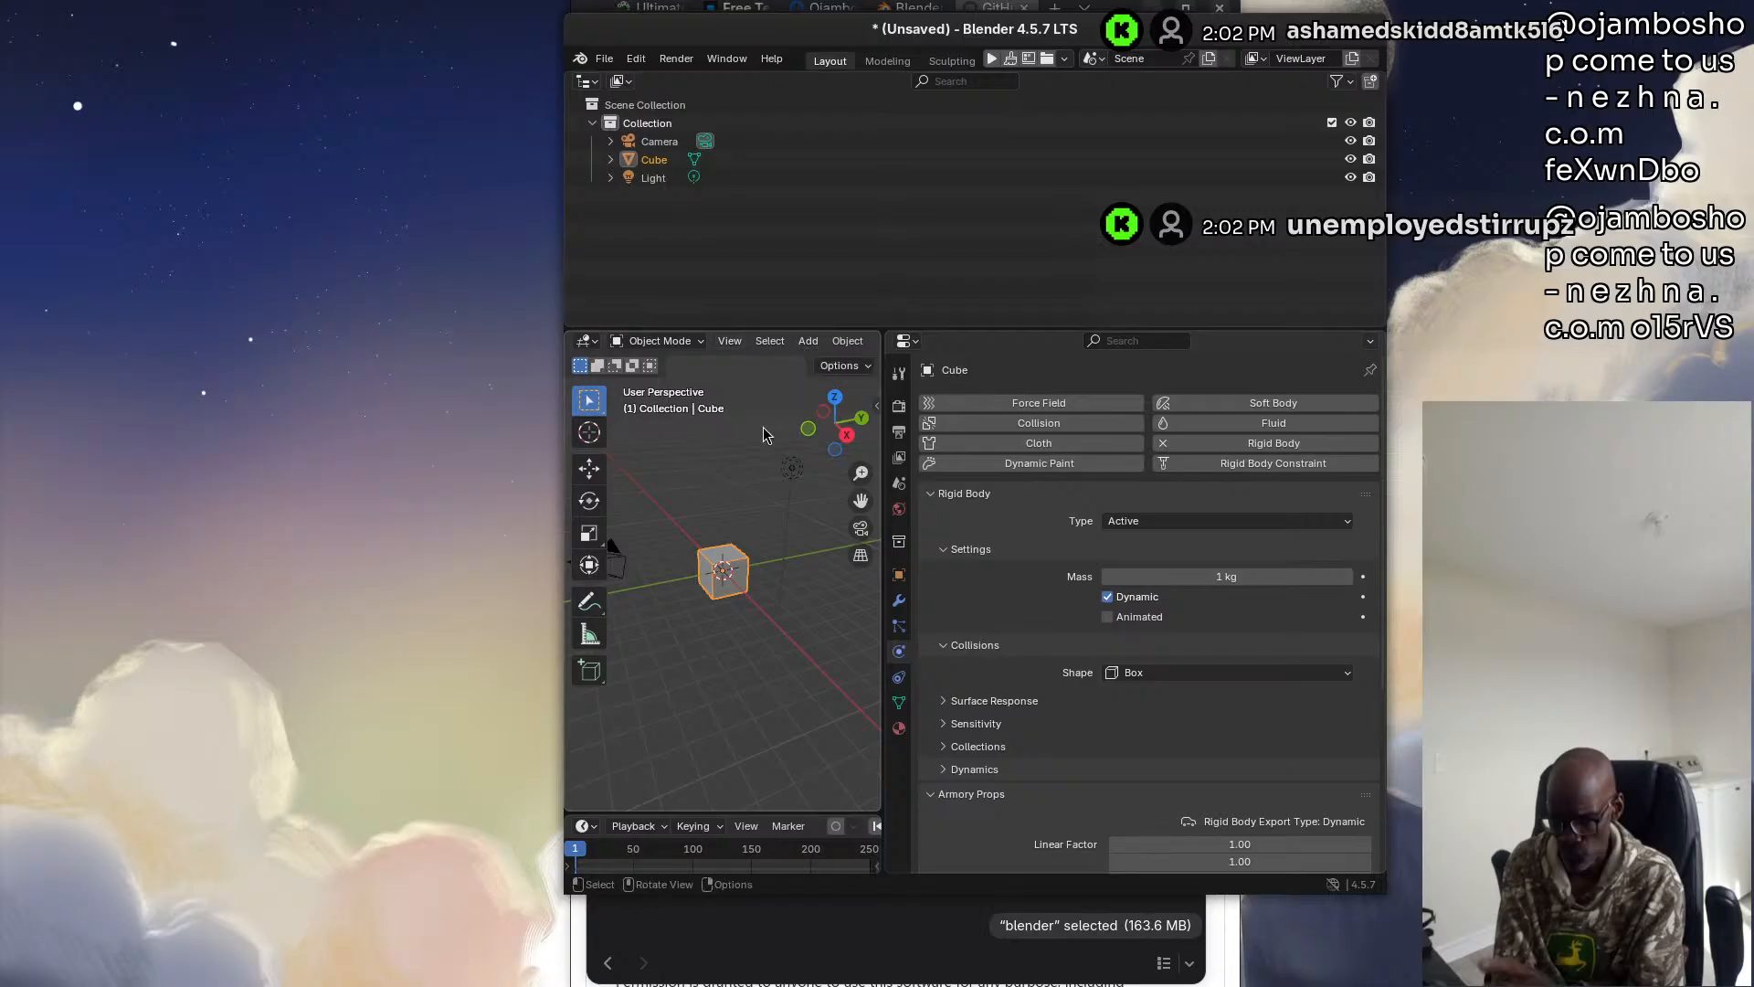
Add a plane mesh to the scene and set its X and Y scale to 5
{"action": "left_click", "coordinate": [809, 345]}
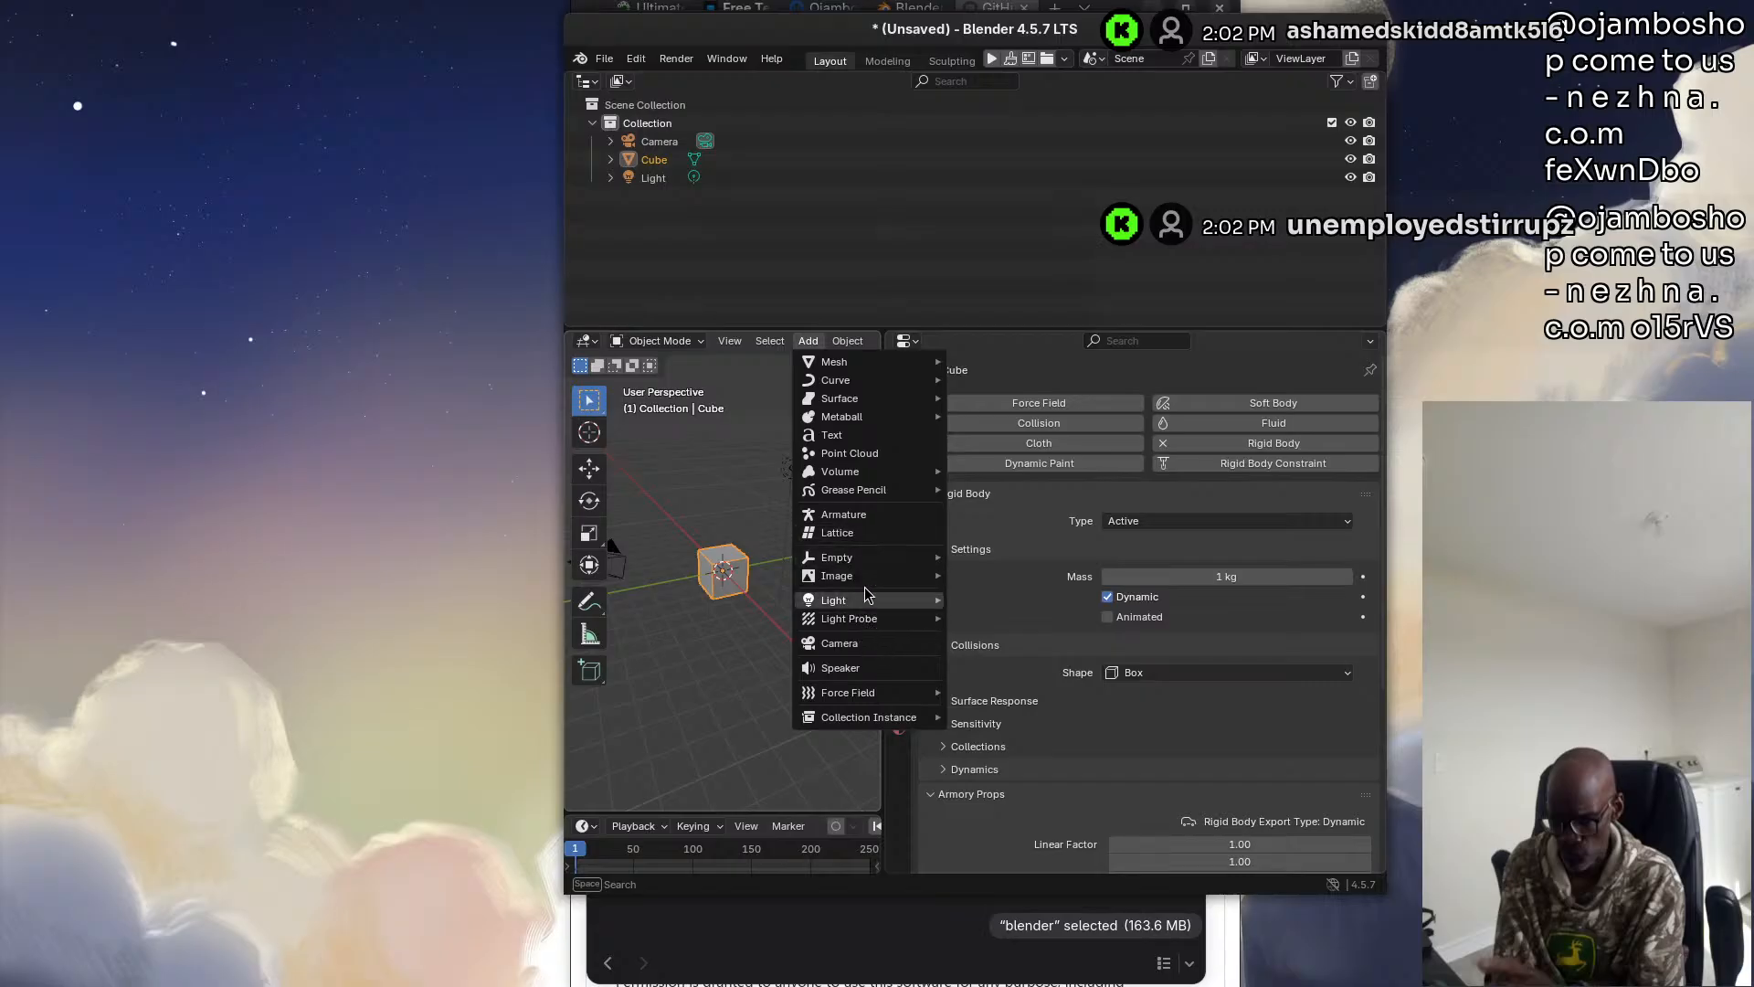
{"action": "mouse_move", "coordinate": [941, 365]}
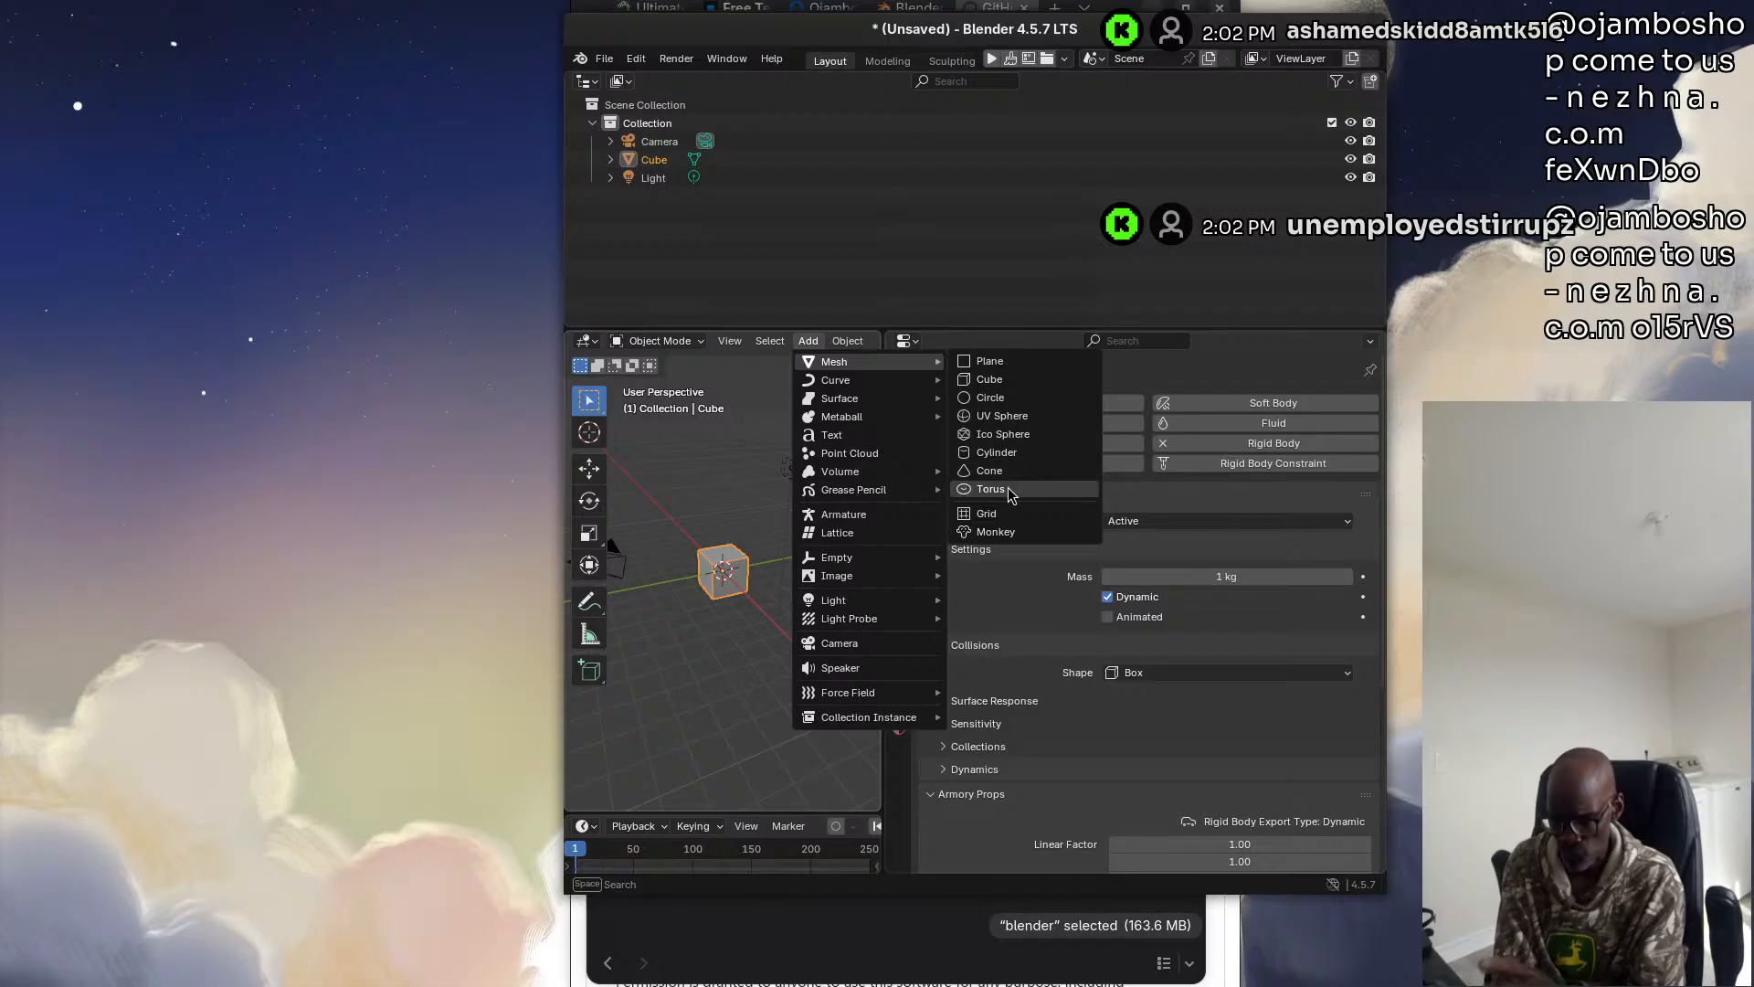
{"action": "left_click", "coordinate": [1008, 359]}
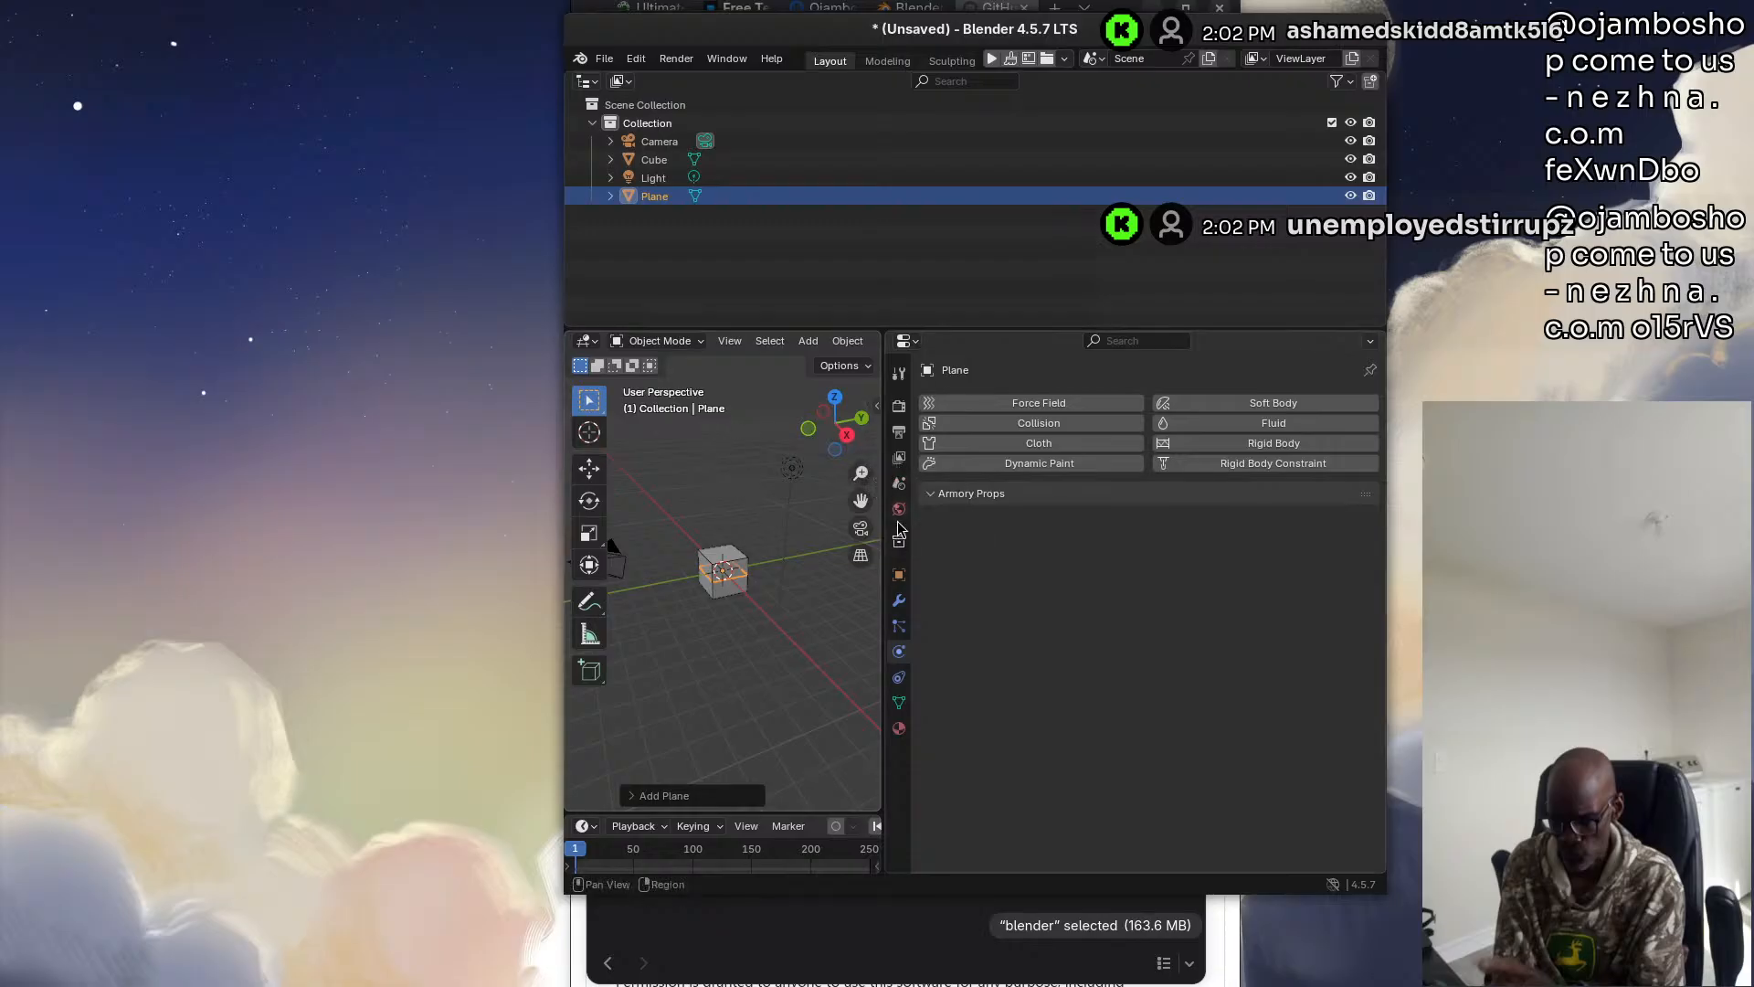
{"action": "left_click", "coordinate": [899, 576]}
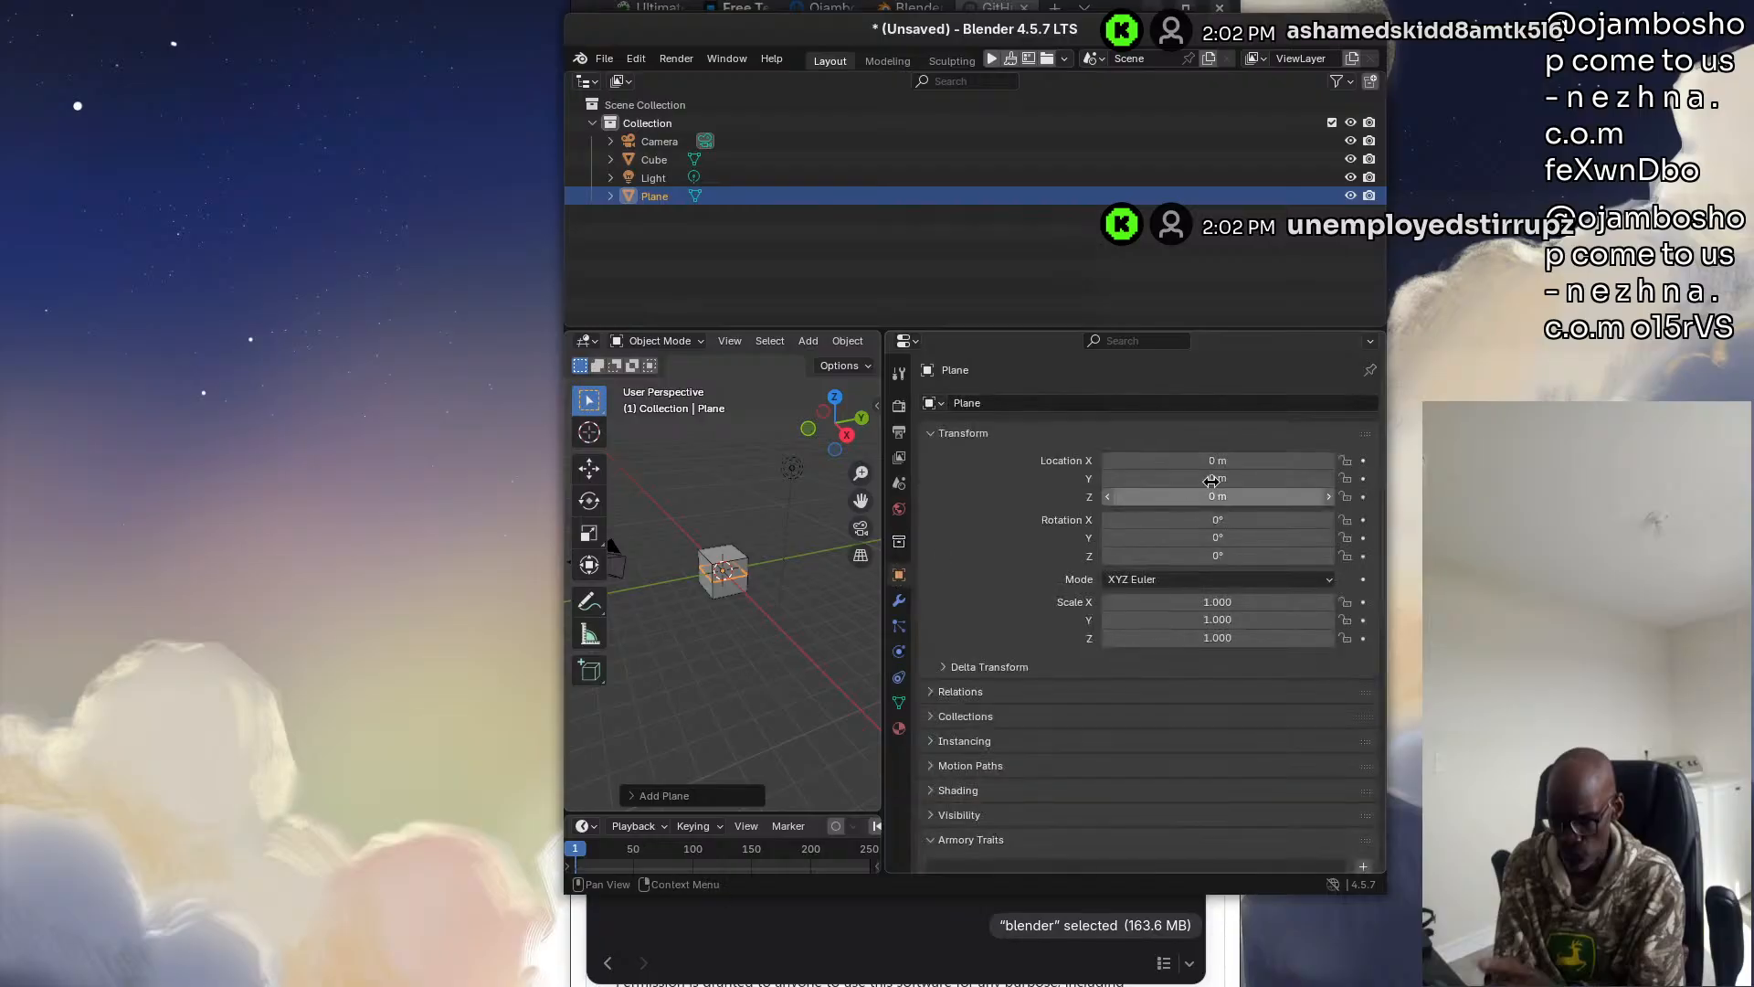
{"action": "left_click", "coordinate": [1213, 602]}
{"action": "type", "text": "5"}
{"action": "key", "text": "Return"}
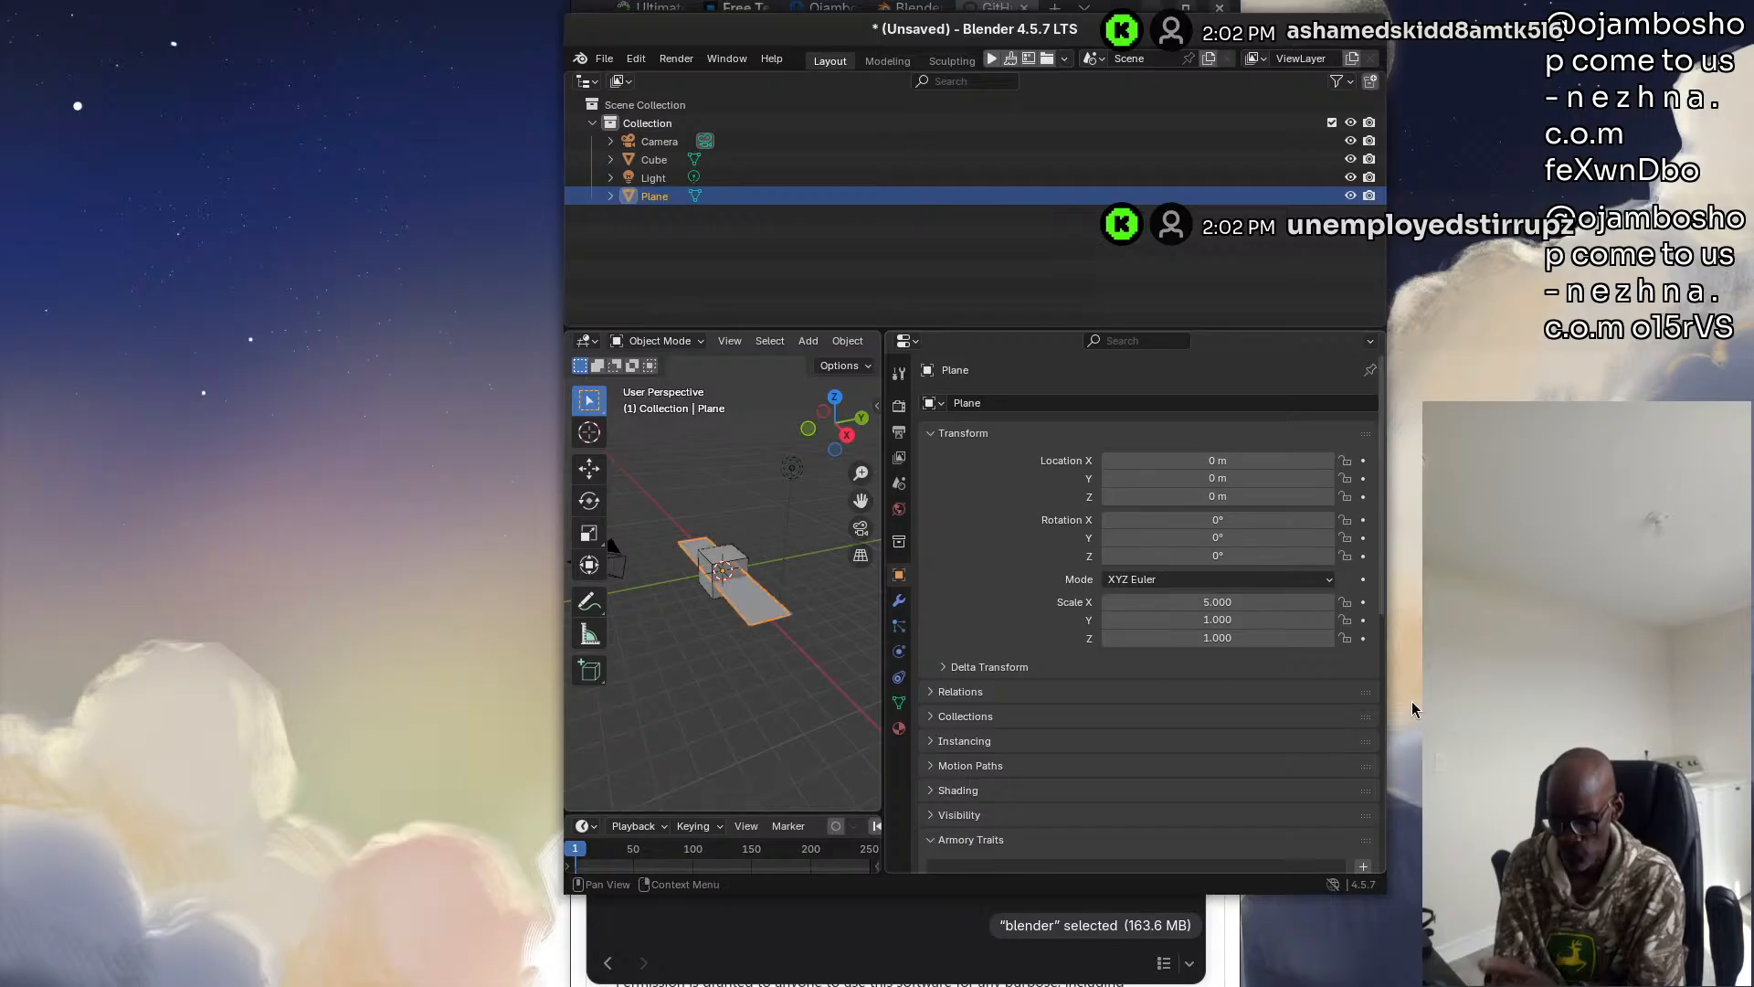
{"action": "left_click", "coordinate": [1241, 621]}
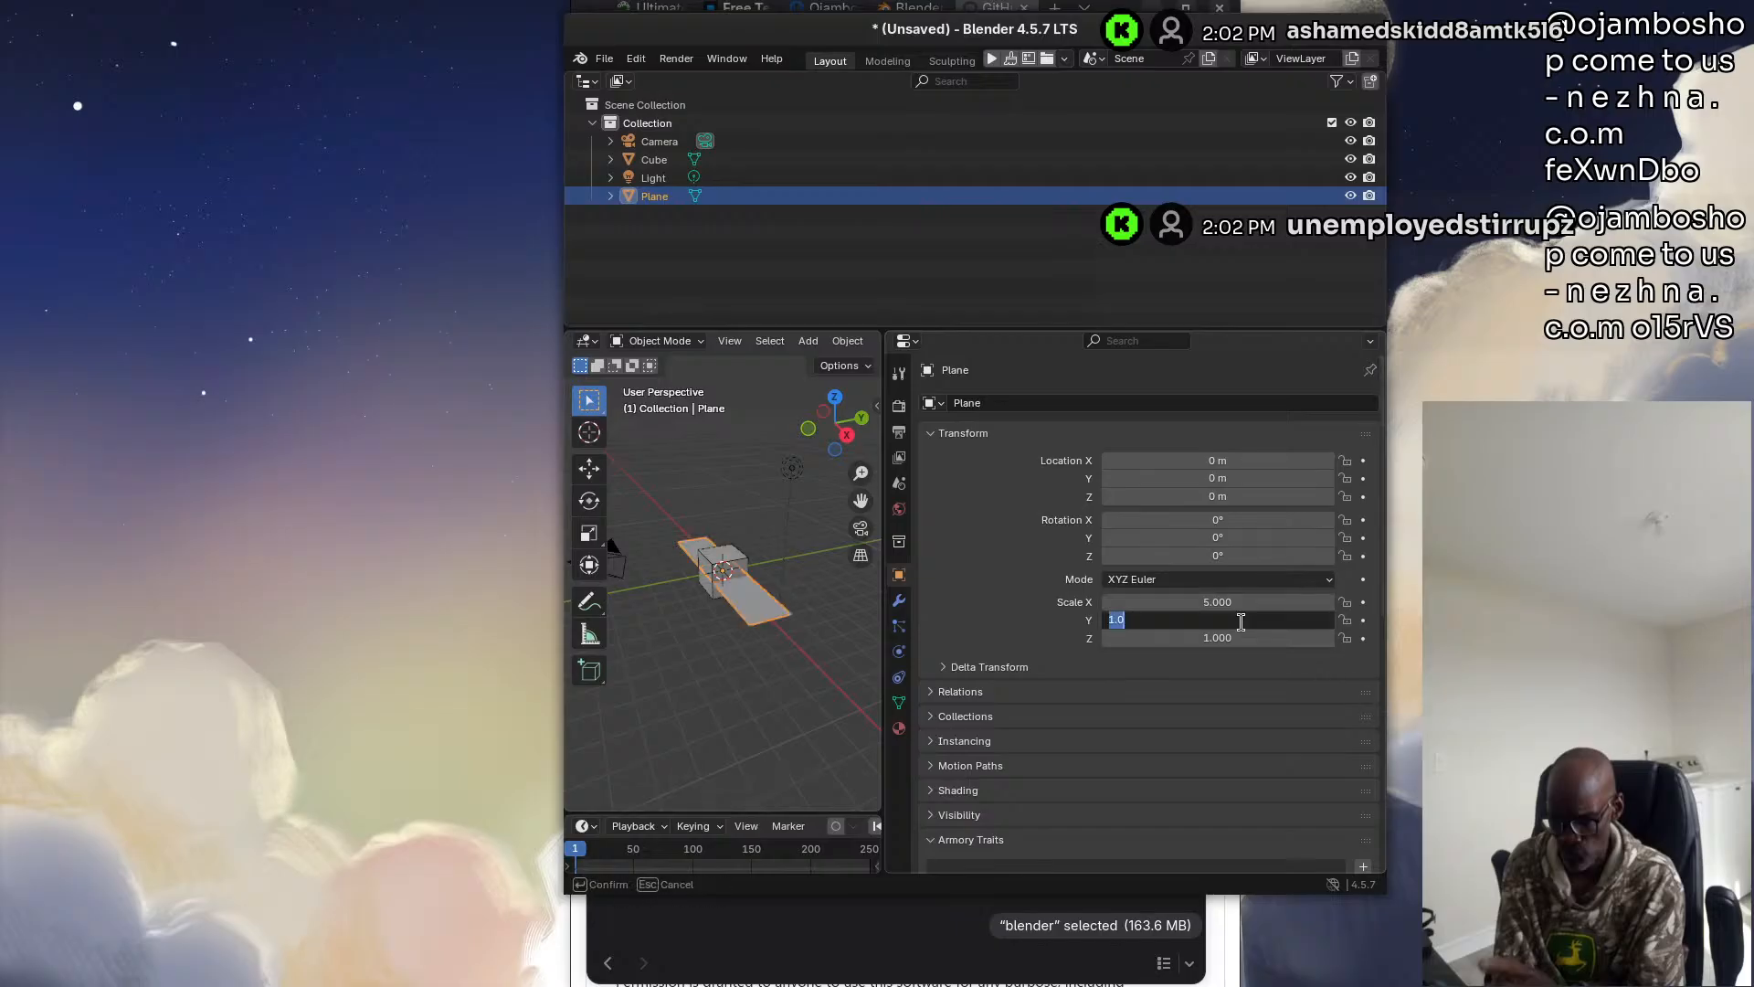
{"action": "type", "text": "5"}
{"action": "key", "text": "Return"}
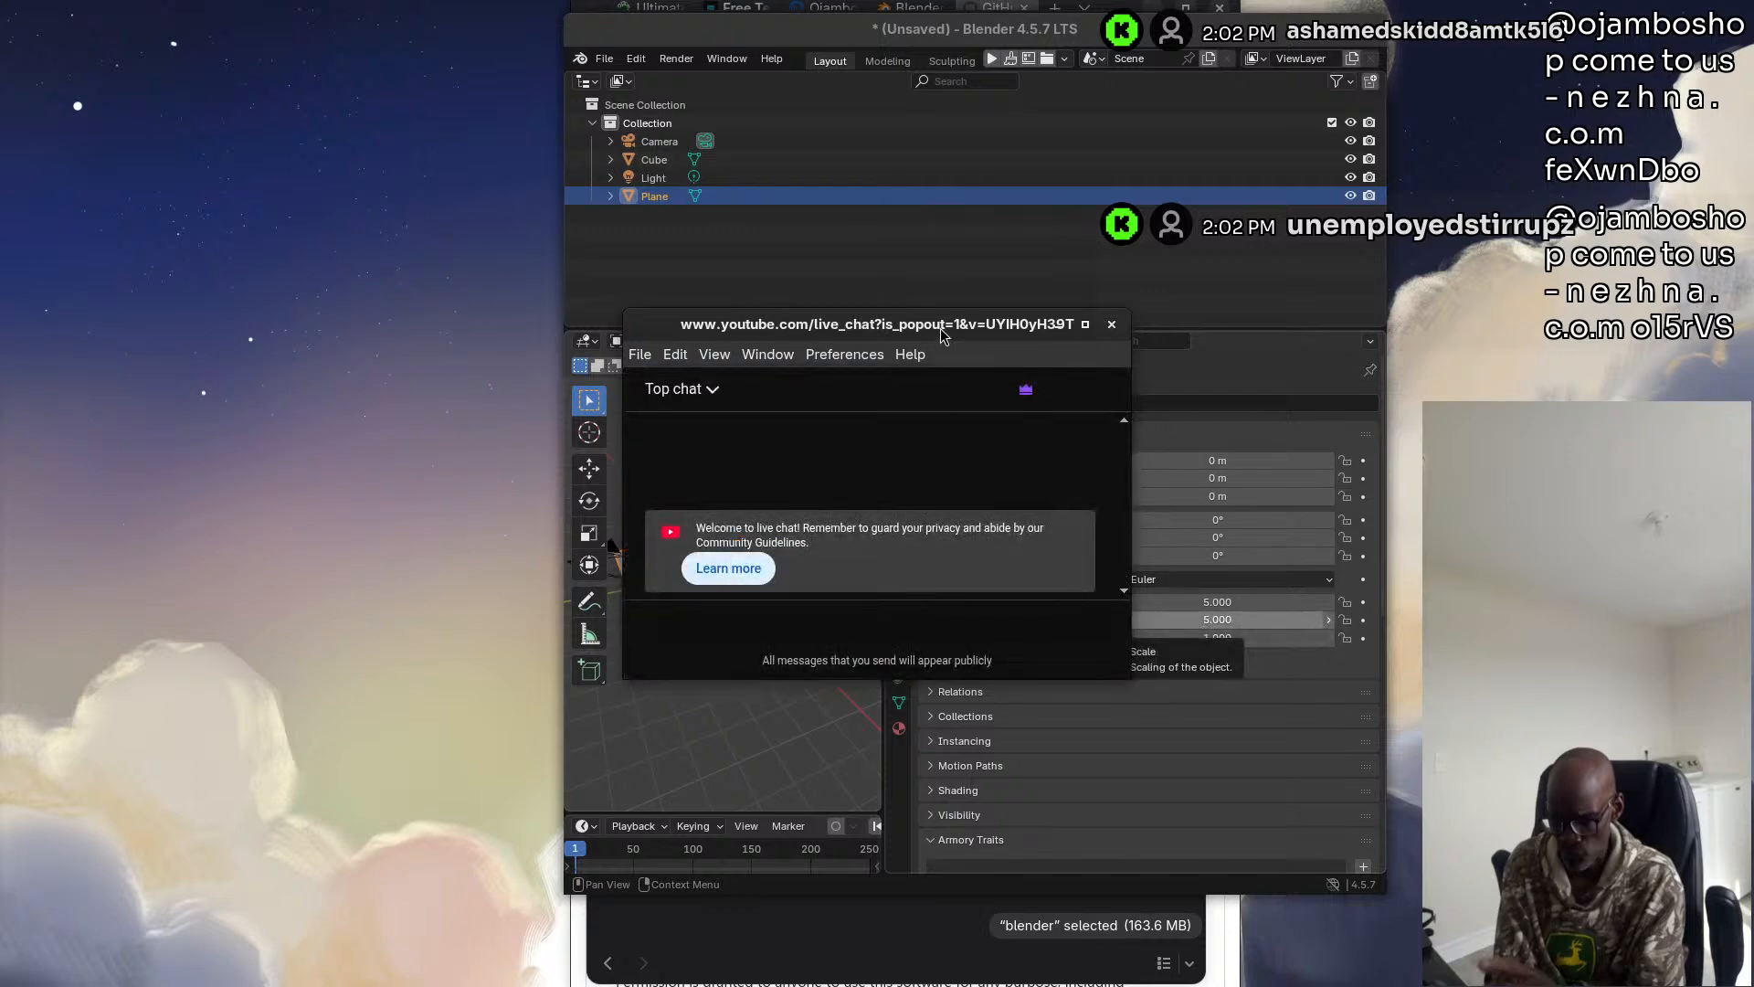
{"action": "left_click", "coordinate": [1058, 324]}
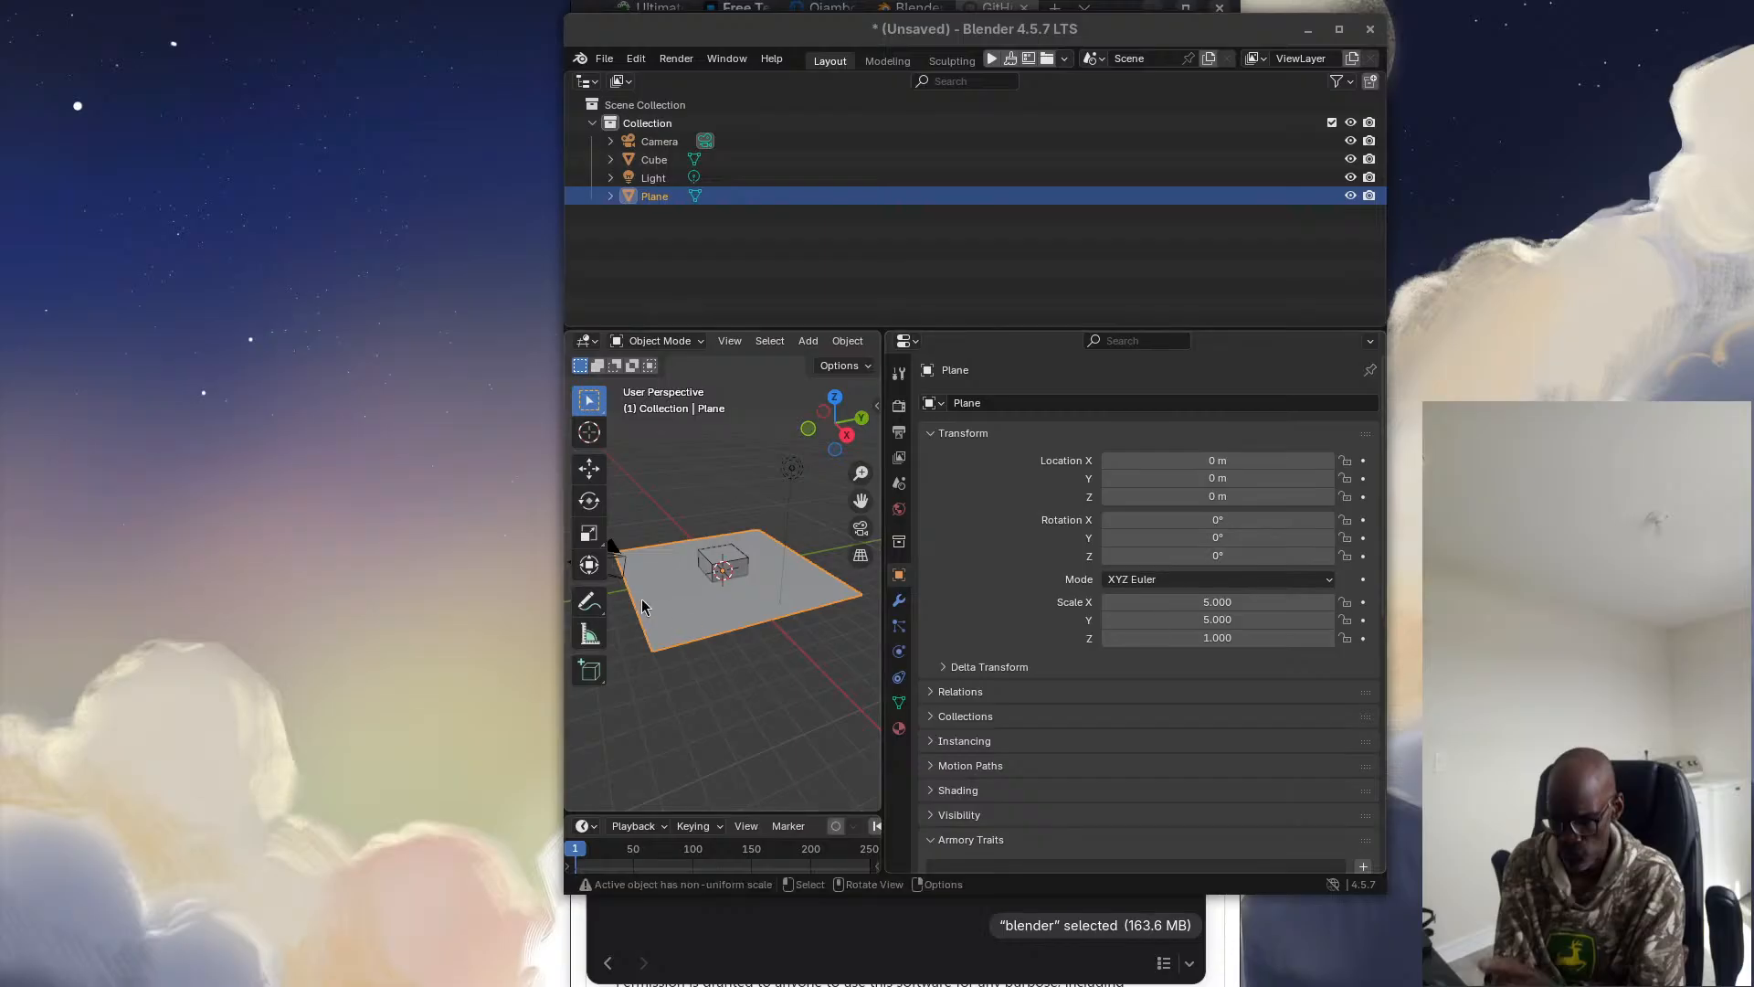
Give the plane passive rigid body physics with a Box collision shape
{"action": "left_click", "coordinate": [899, 651]}
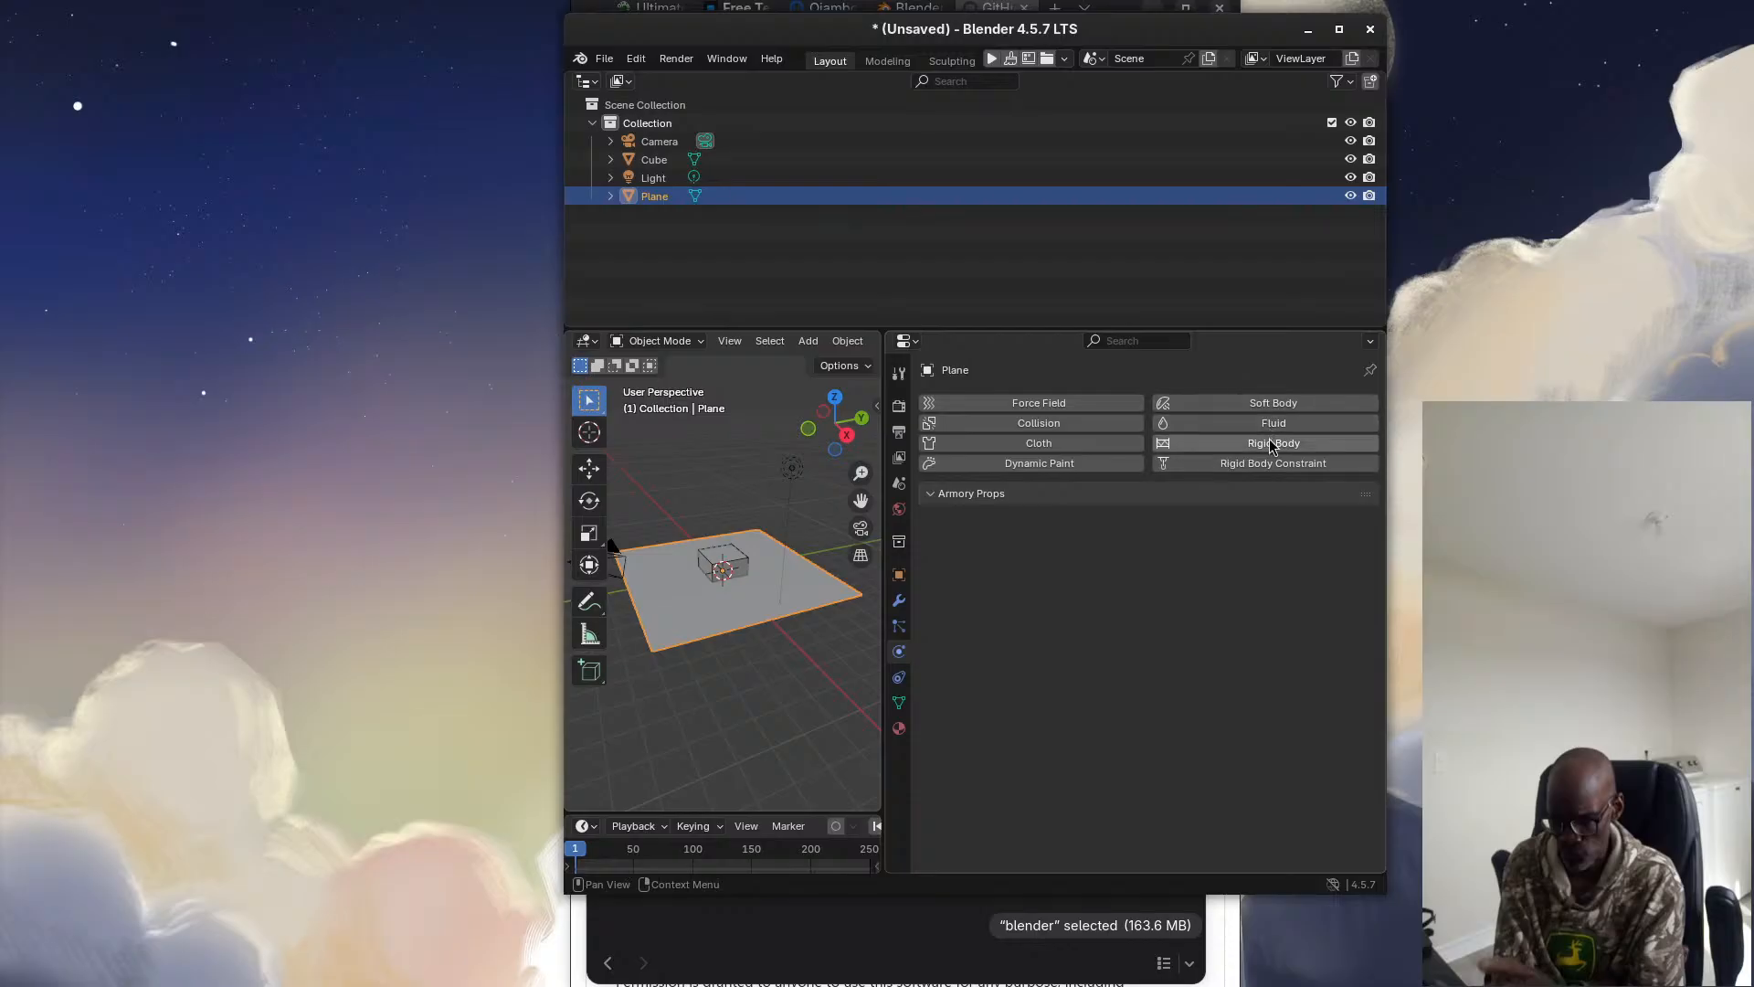
{"action": "left_click", "coordinate": [1270, 446]}
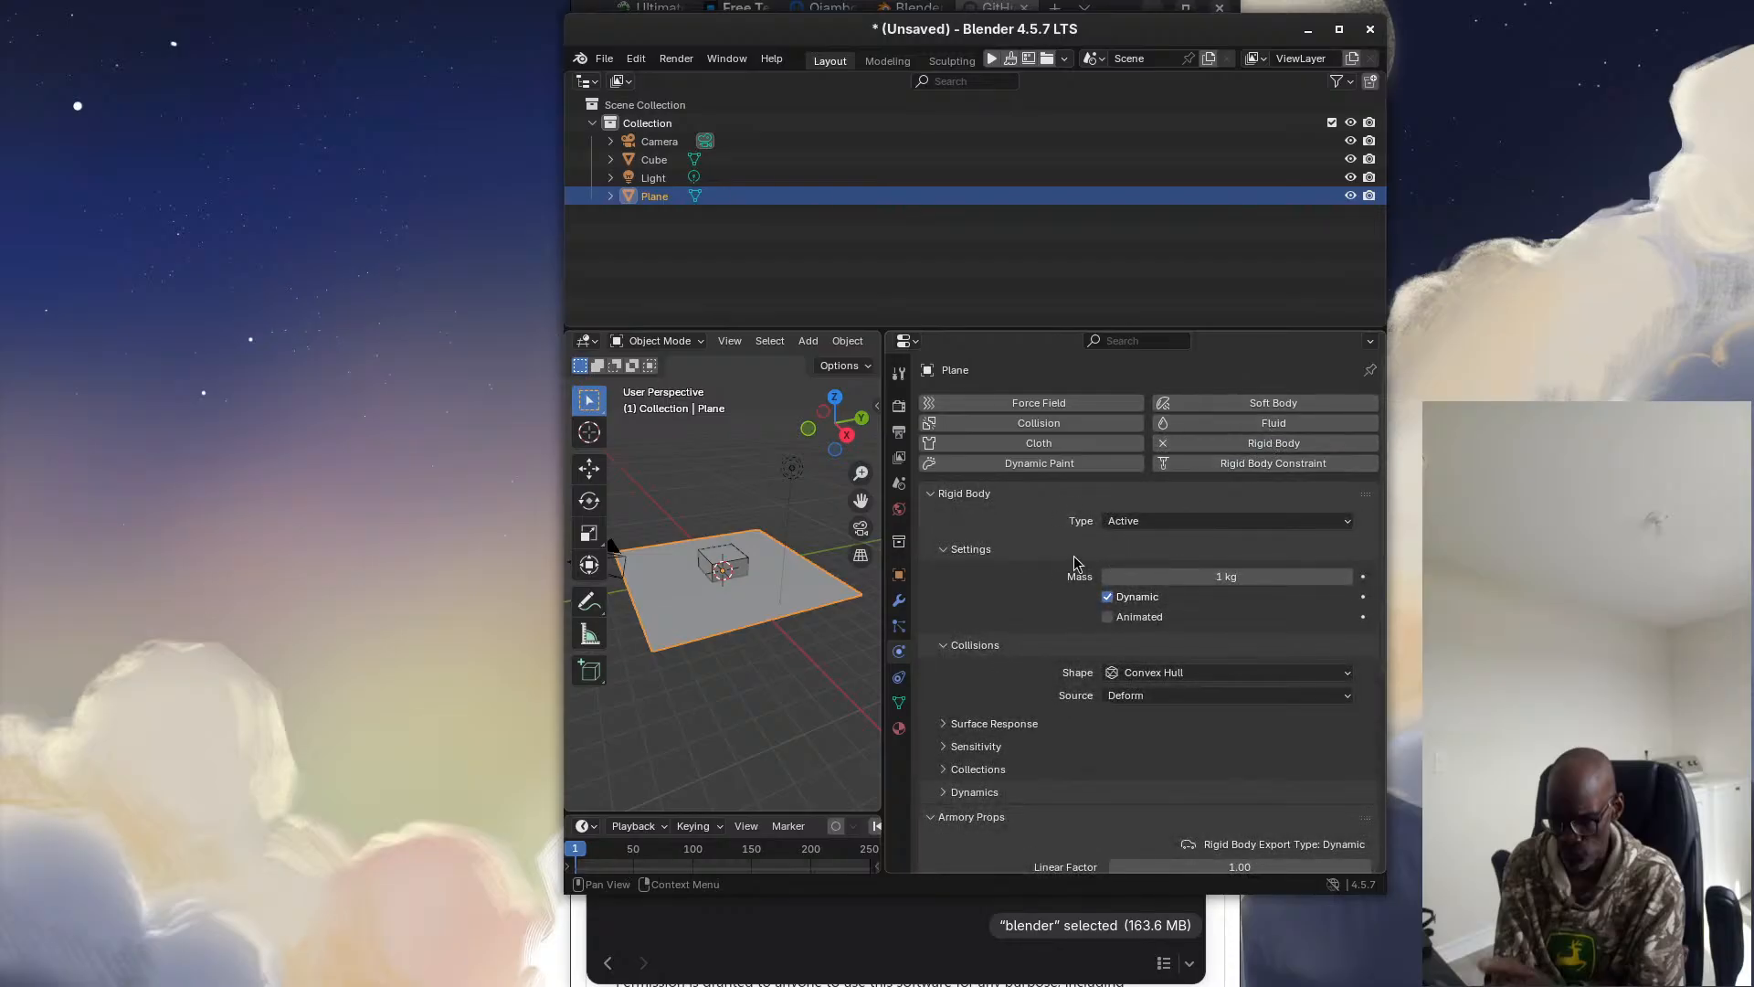
{"action": "left_click", "coordinate": [1171, 523]}
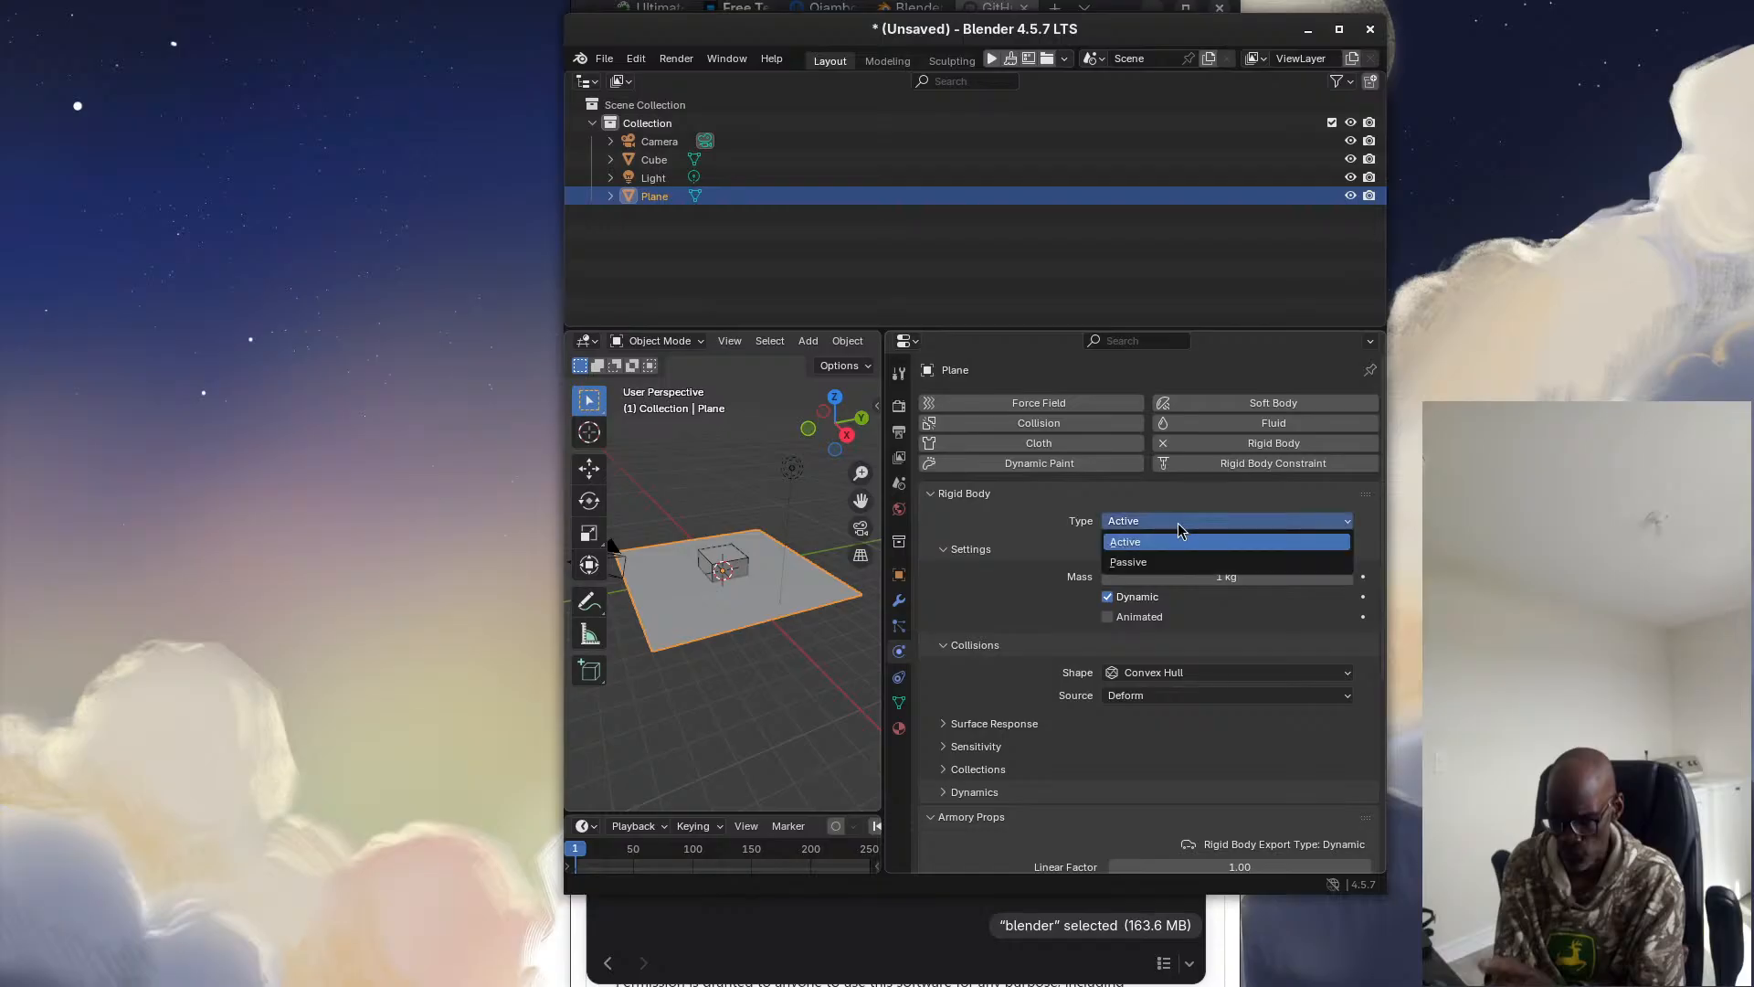
{"action": "left_click", "coordinate": [1172, 562]}
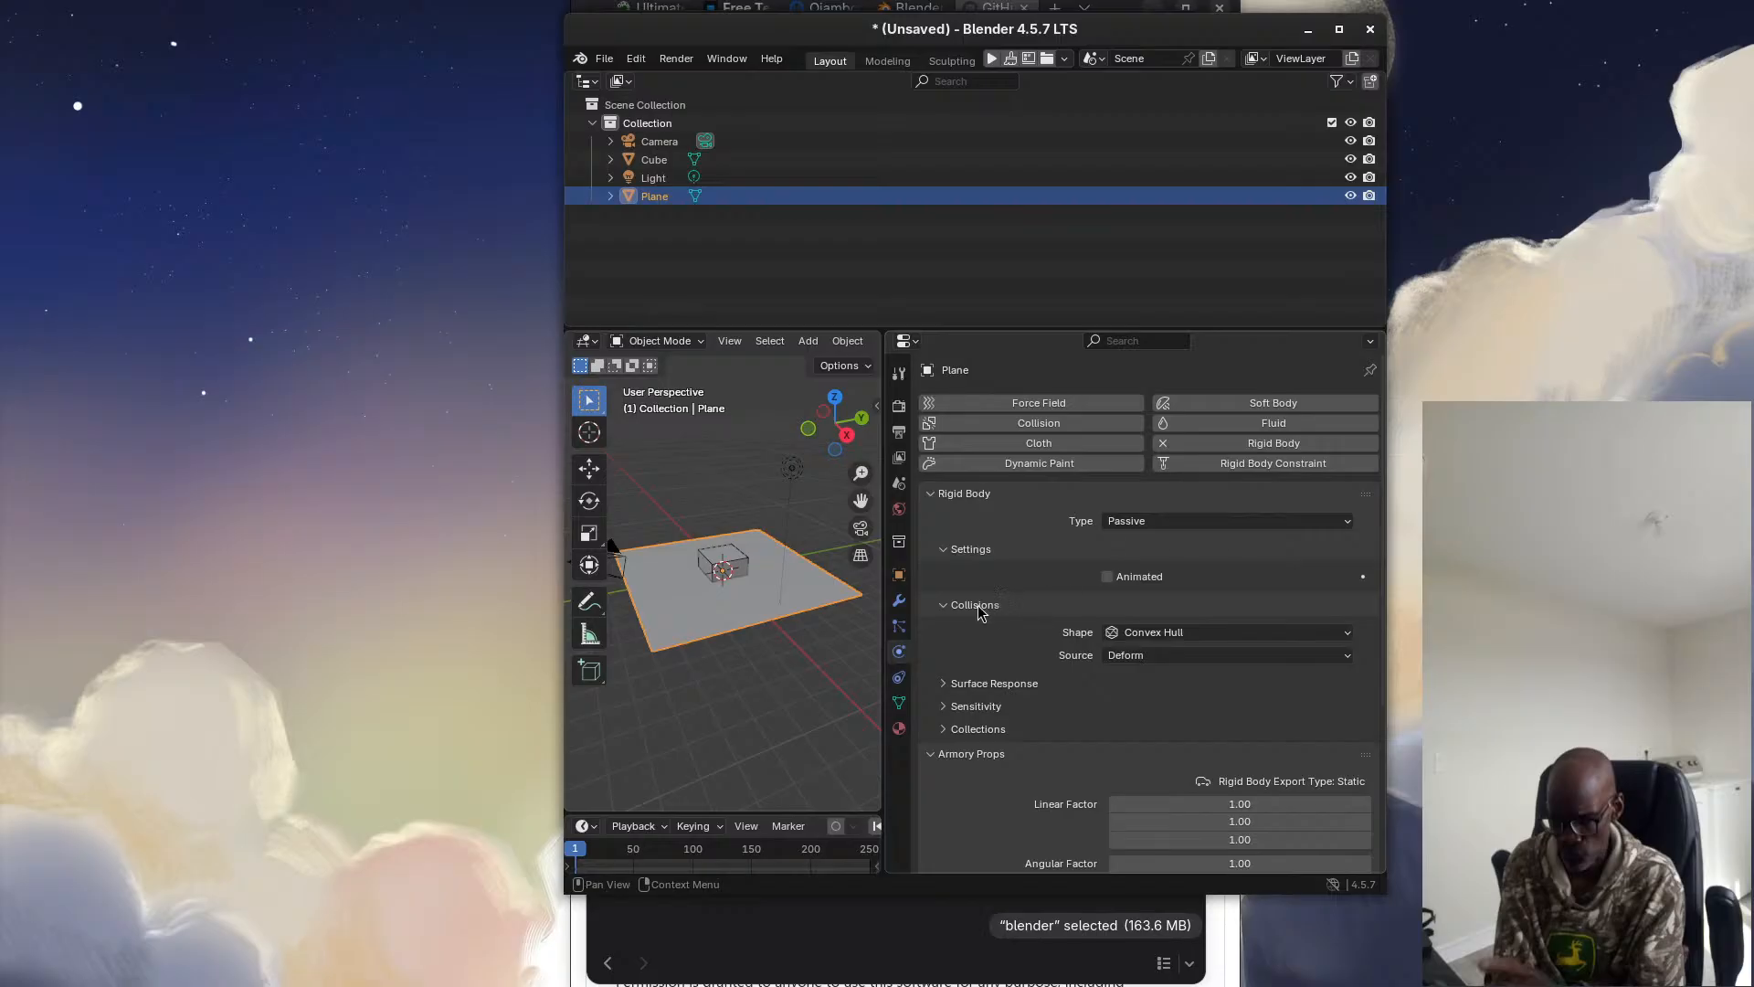
{"action": "left_click", "coordinate": [1196, 637]}
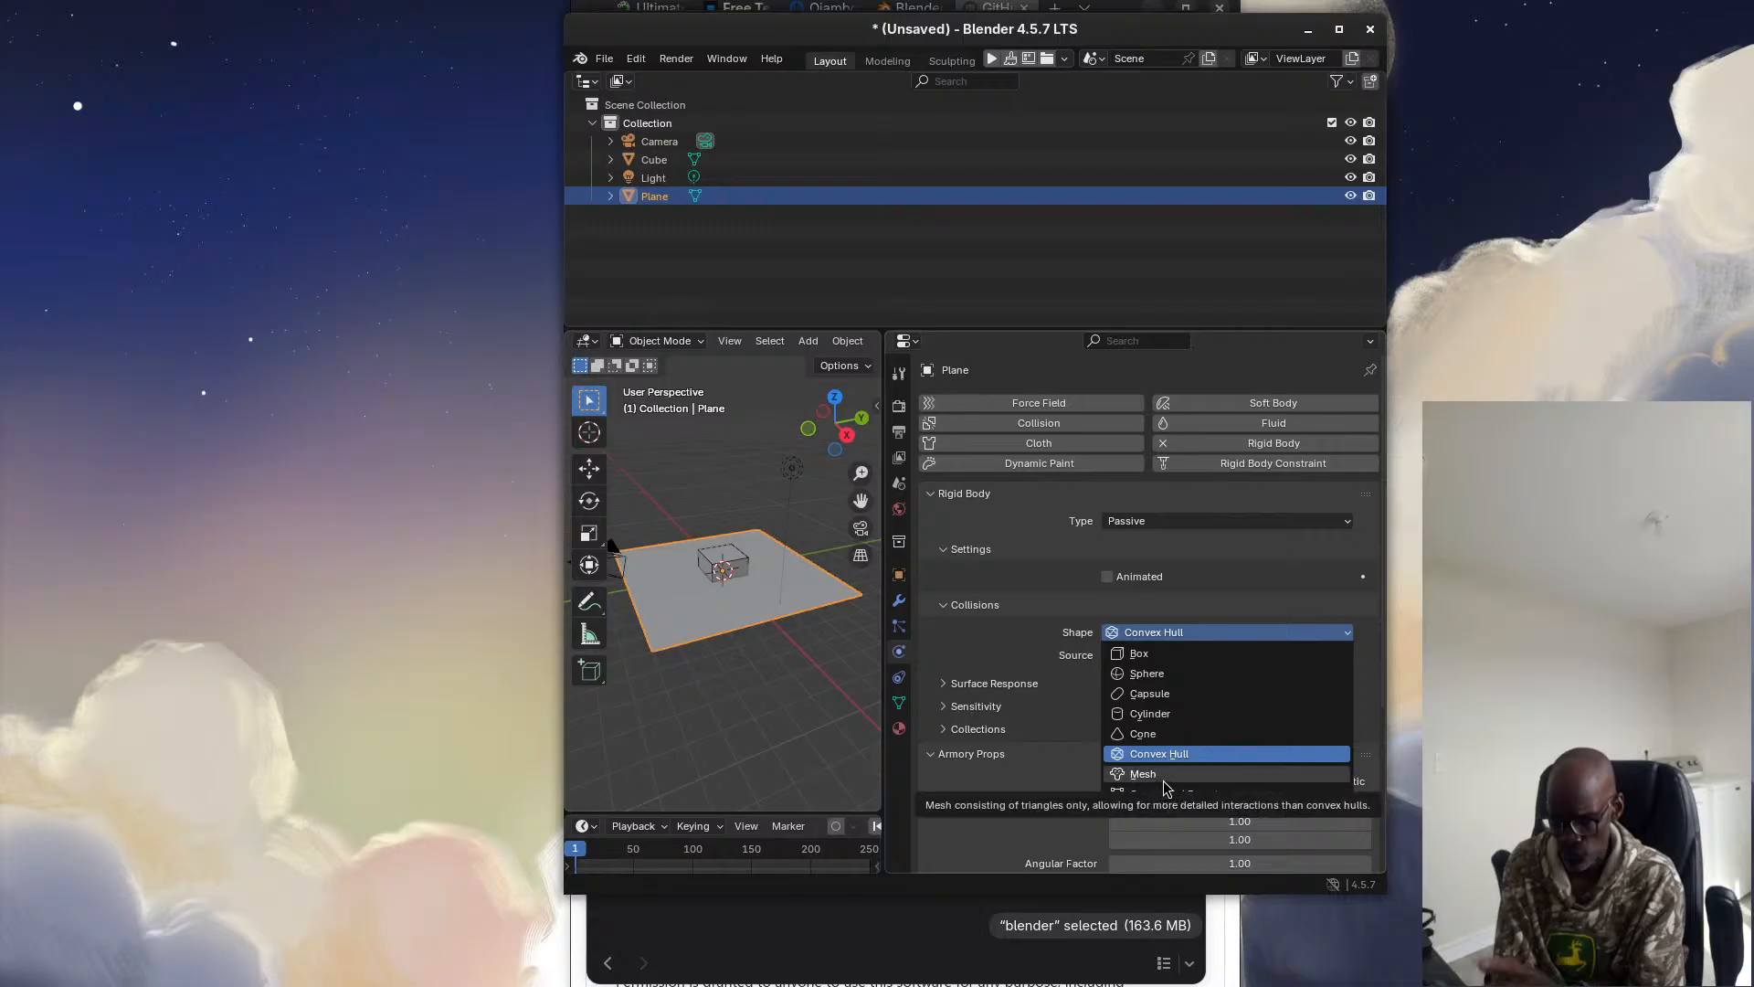
{"action": "left_click", "coordinate": [1170, 654]}
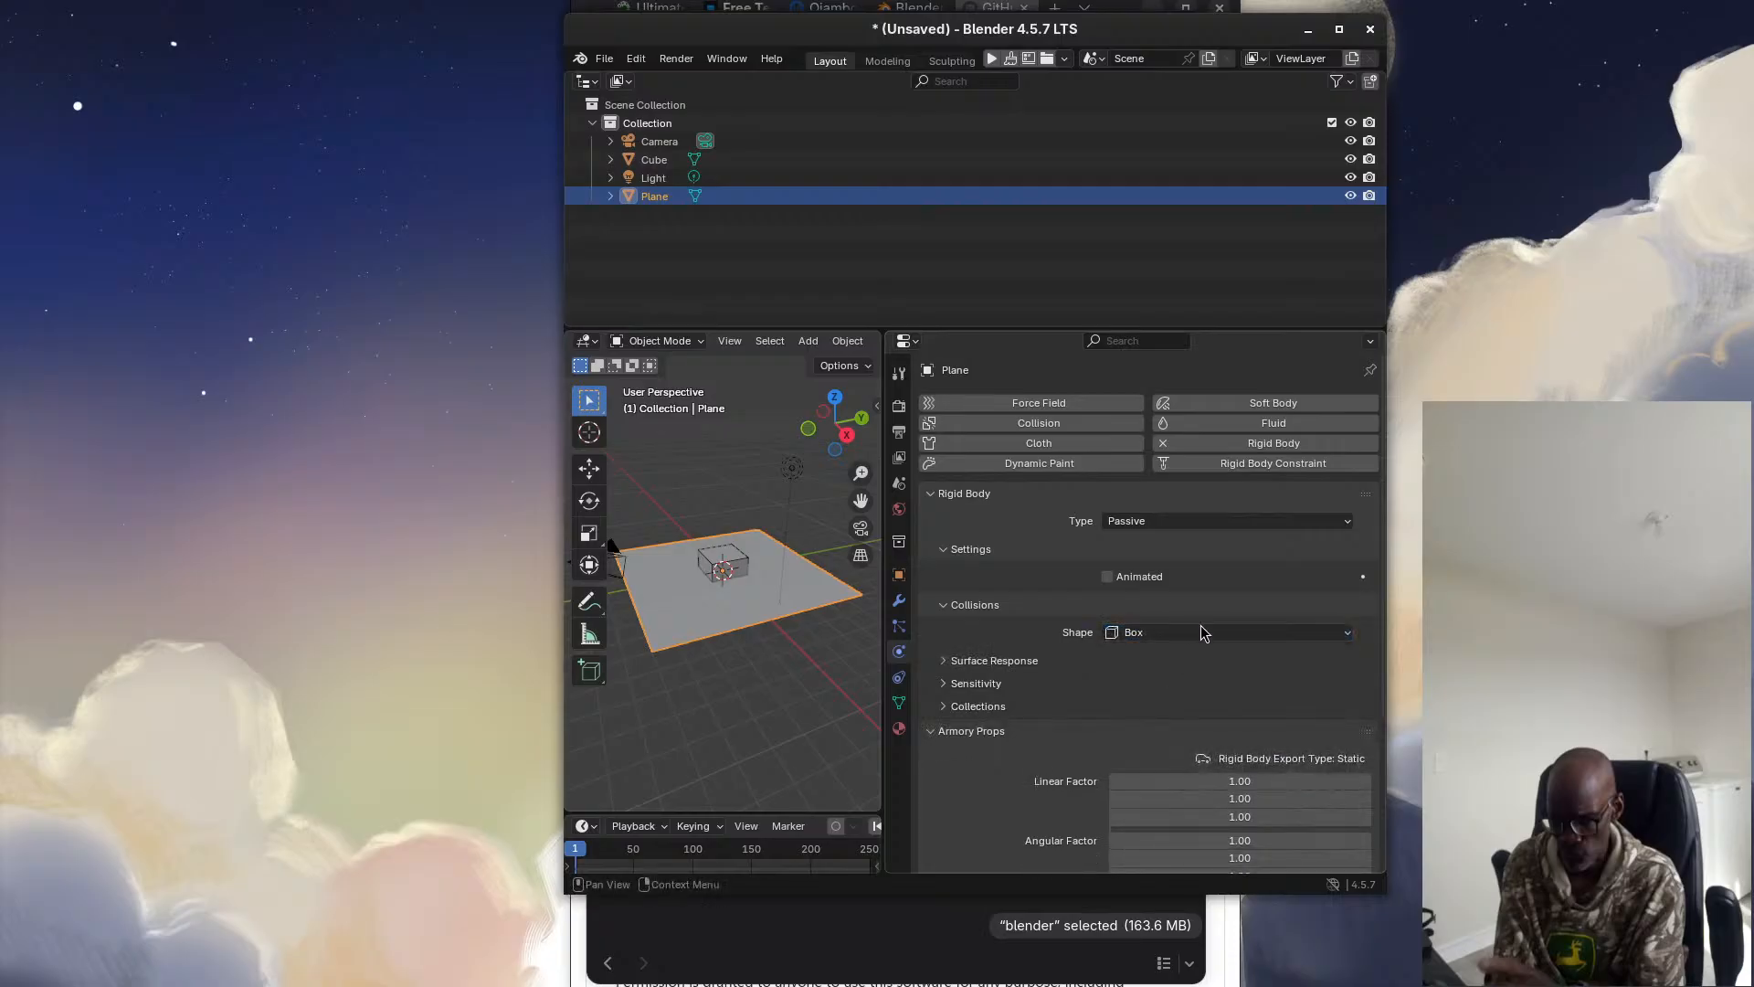
Set the plane's rigid body surface bounciness to 0.8
{"action": "left_click", "coordinate": [1004, 664]}
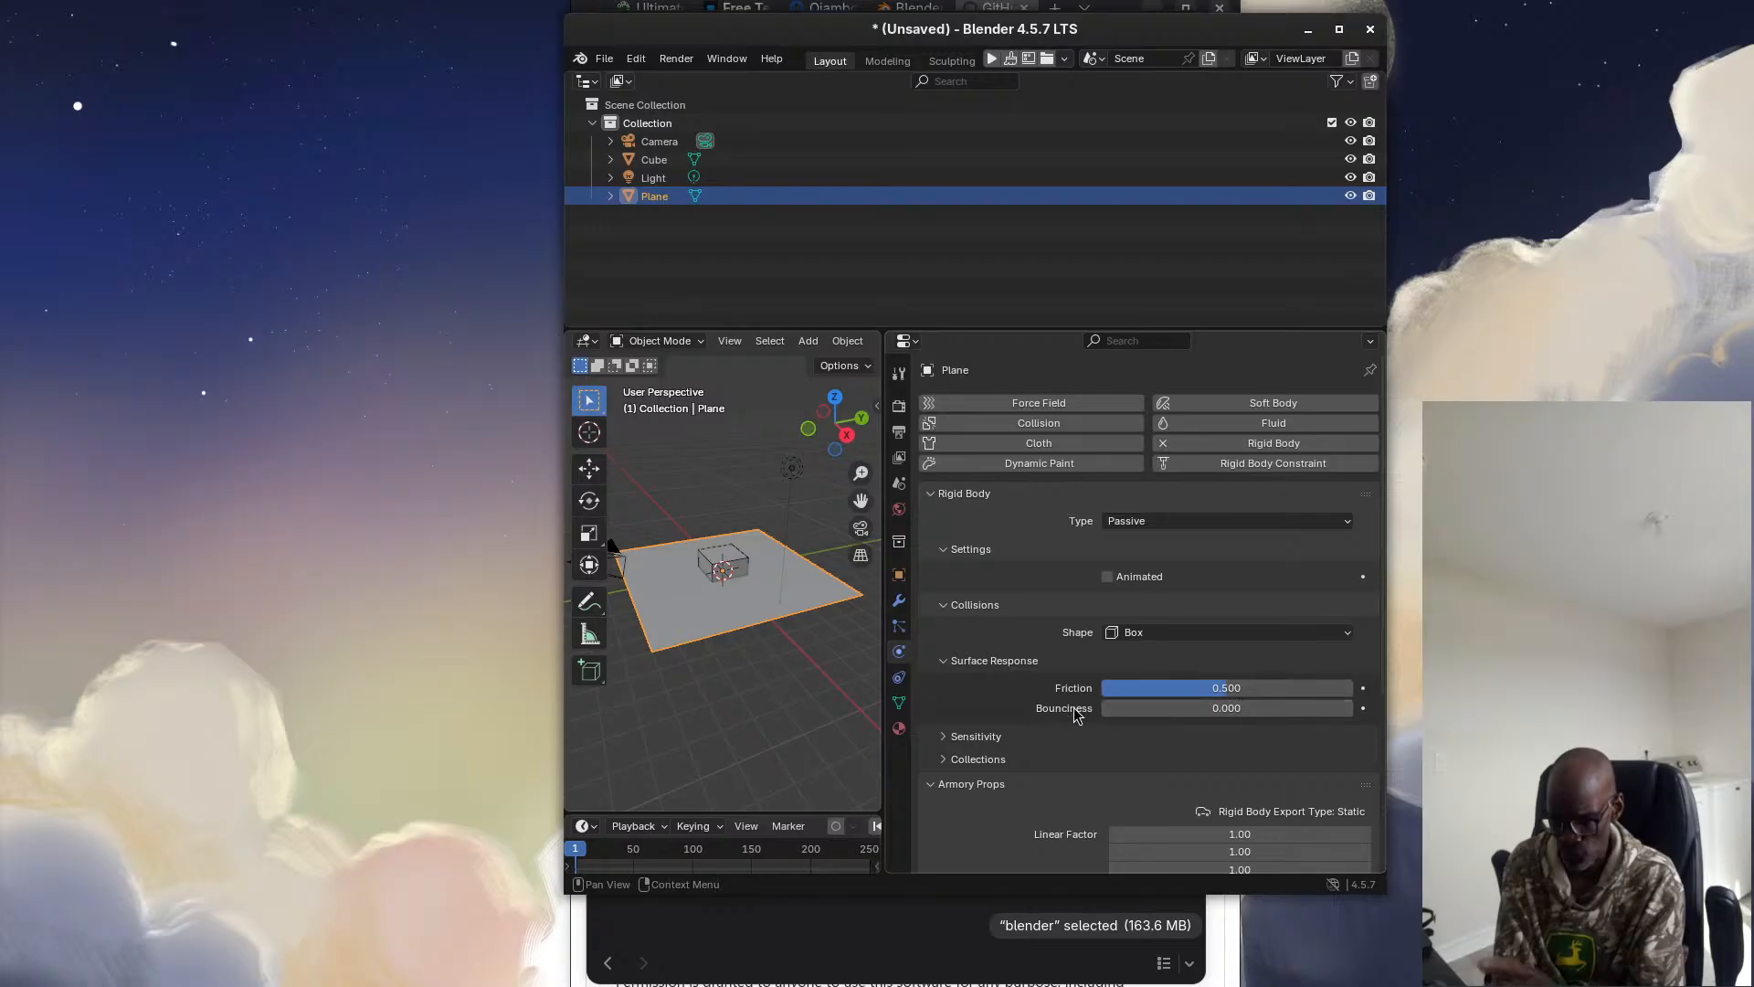
{"action": "left_click_drag", "start_coordinate": [1239, 712], "coordinate": [1238, 709]}
{"action": "type", "text": "0.8"}
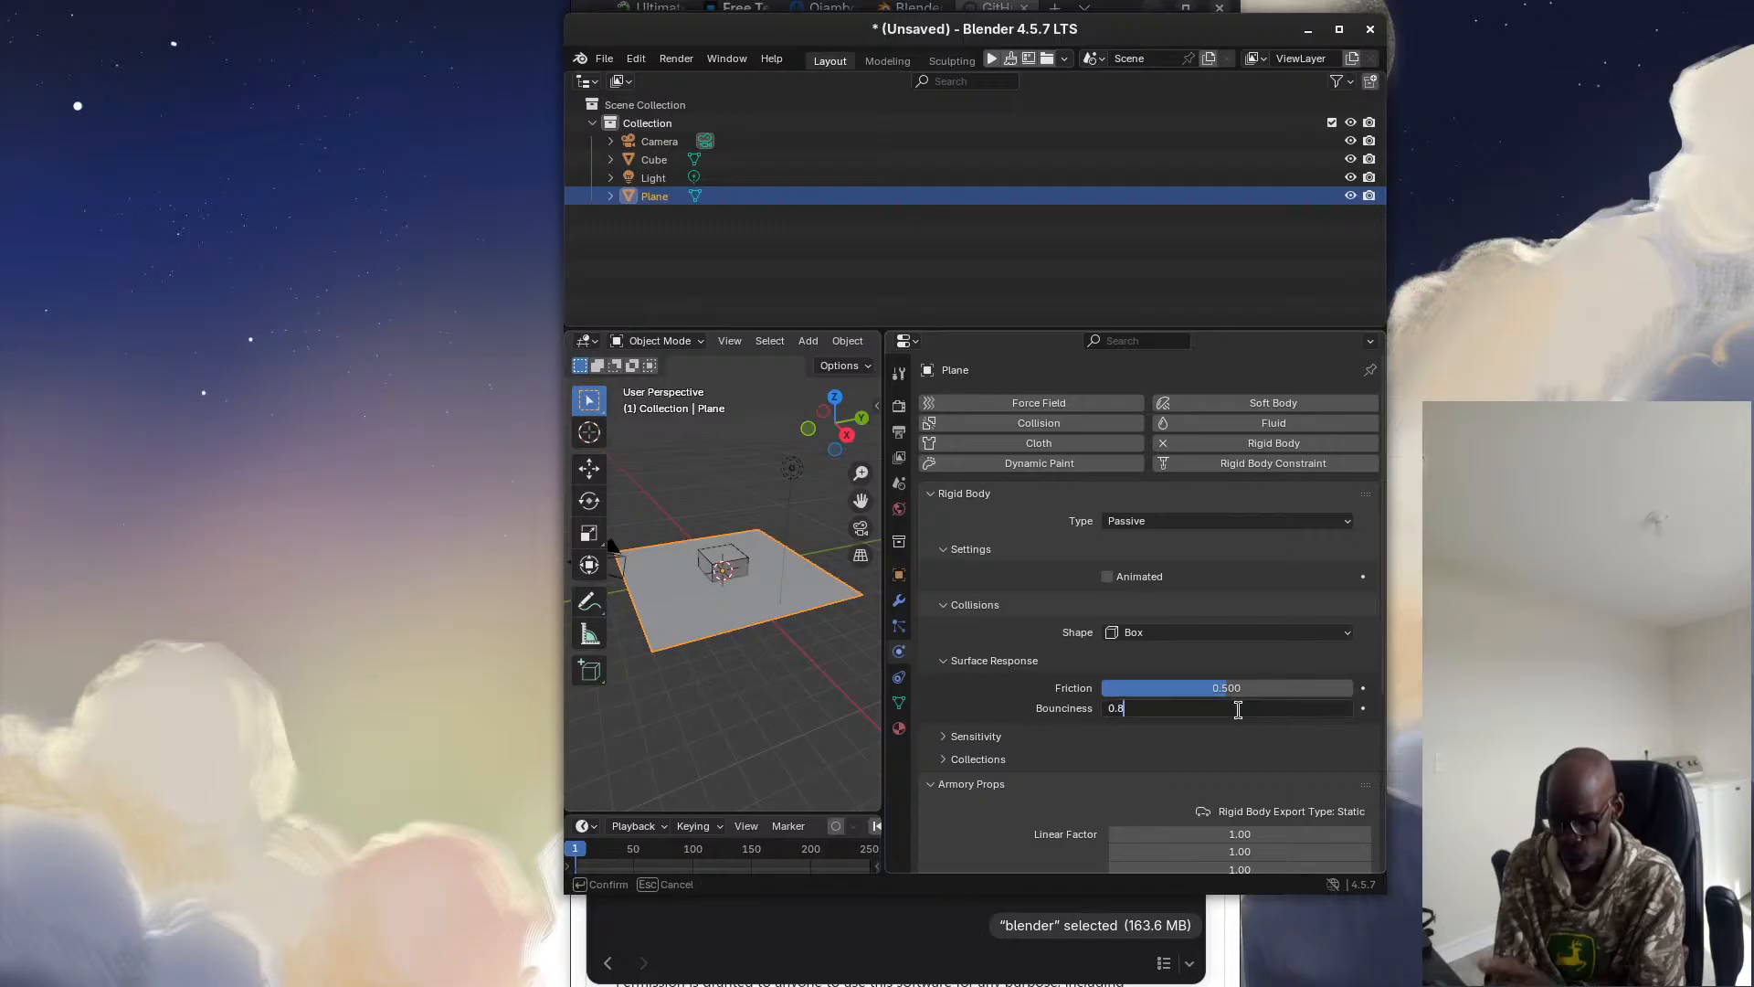
{"action": "key", "text": "Return"}
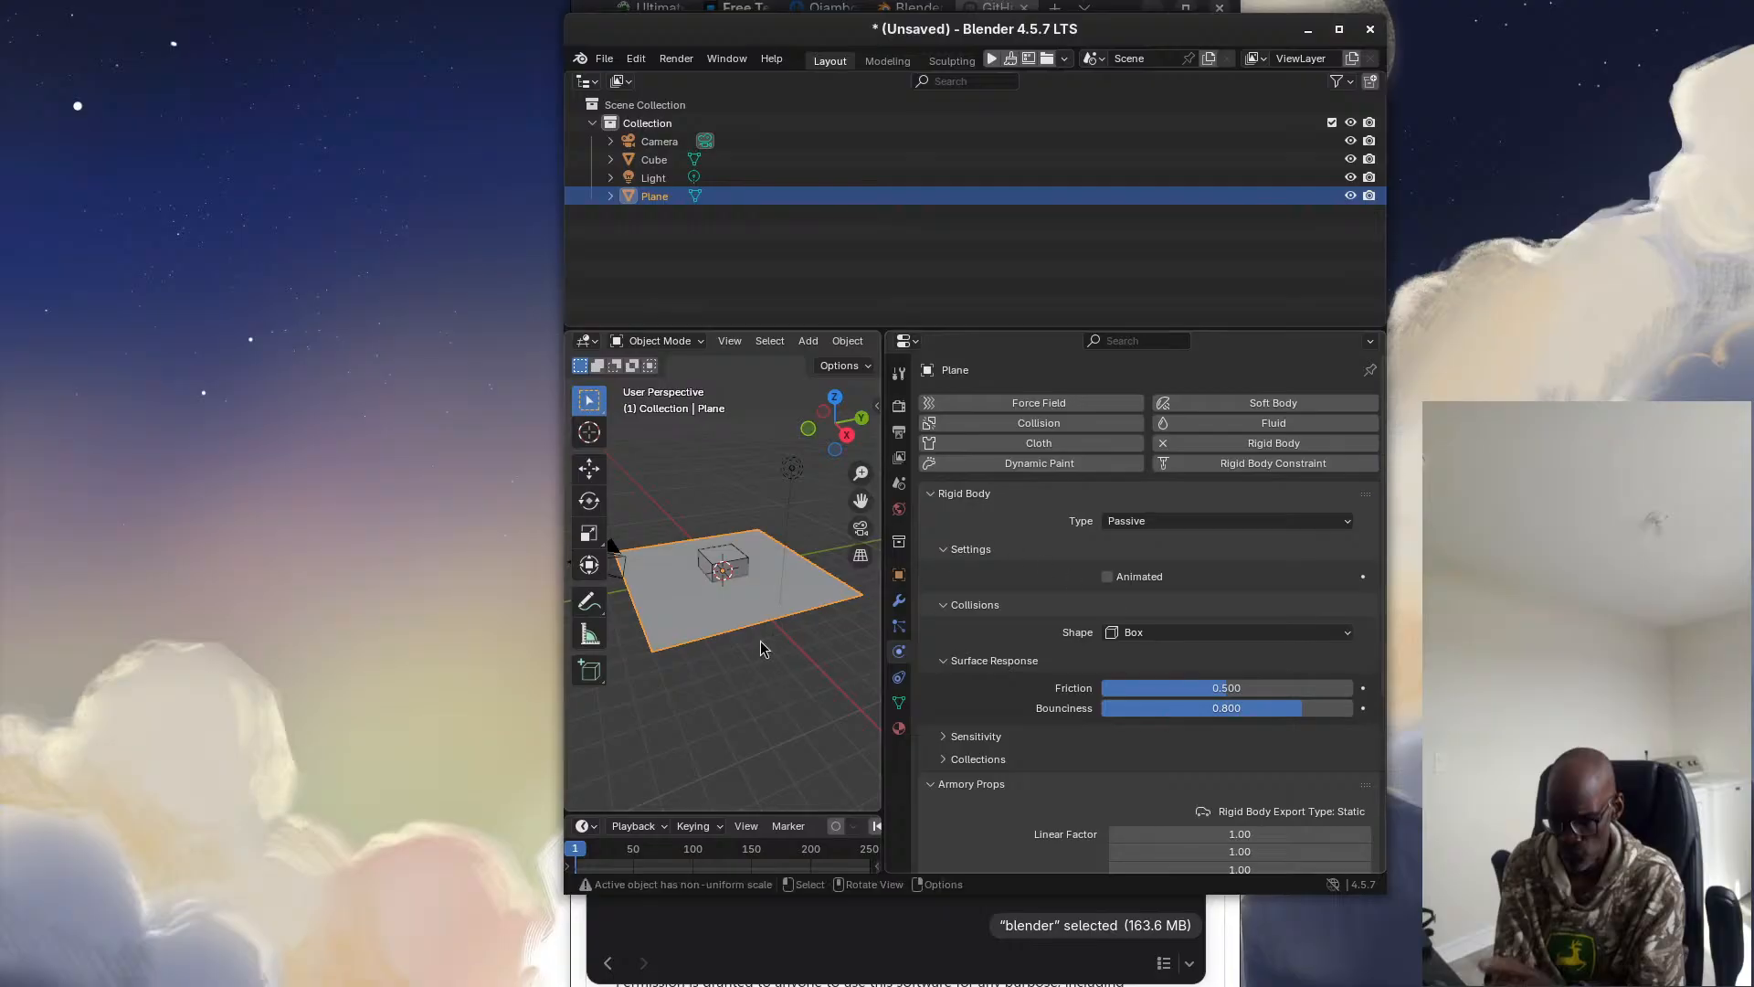
Move the cube freely by about 3 m so that it floats above the plane
{"action": "left_click", "coordinate": [735, 557]}
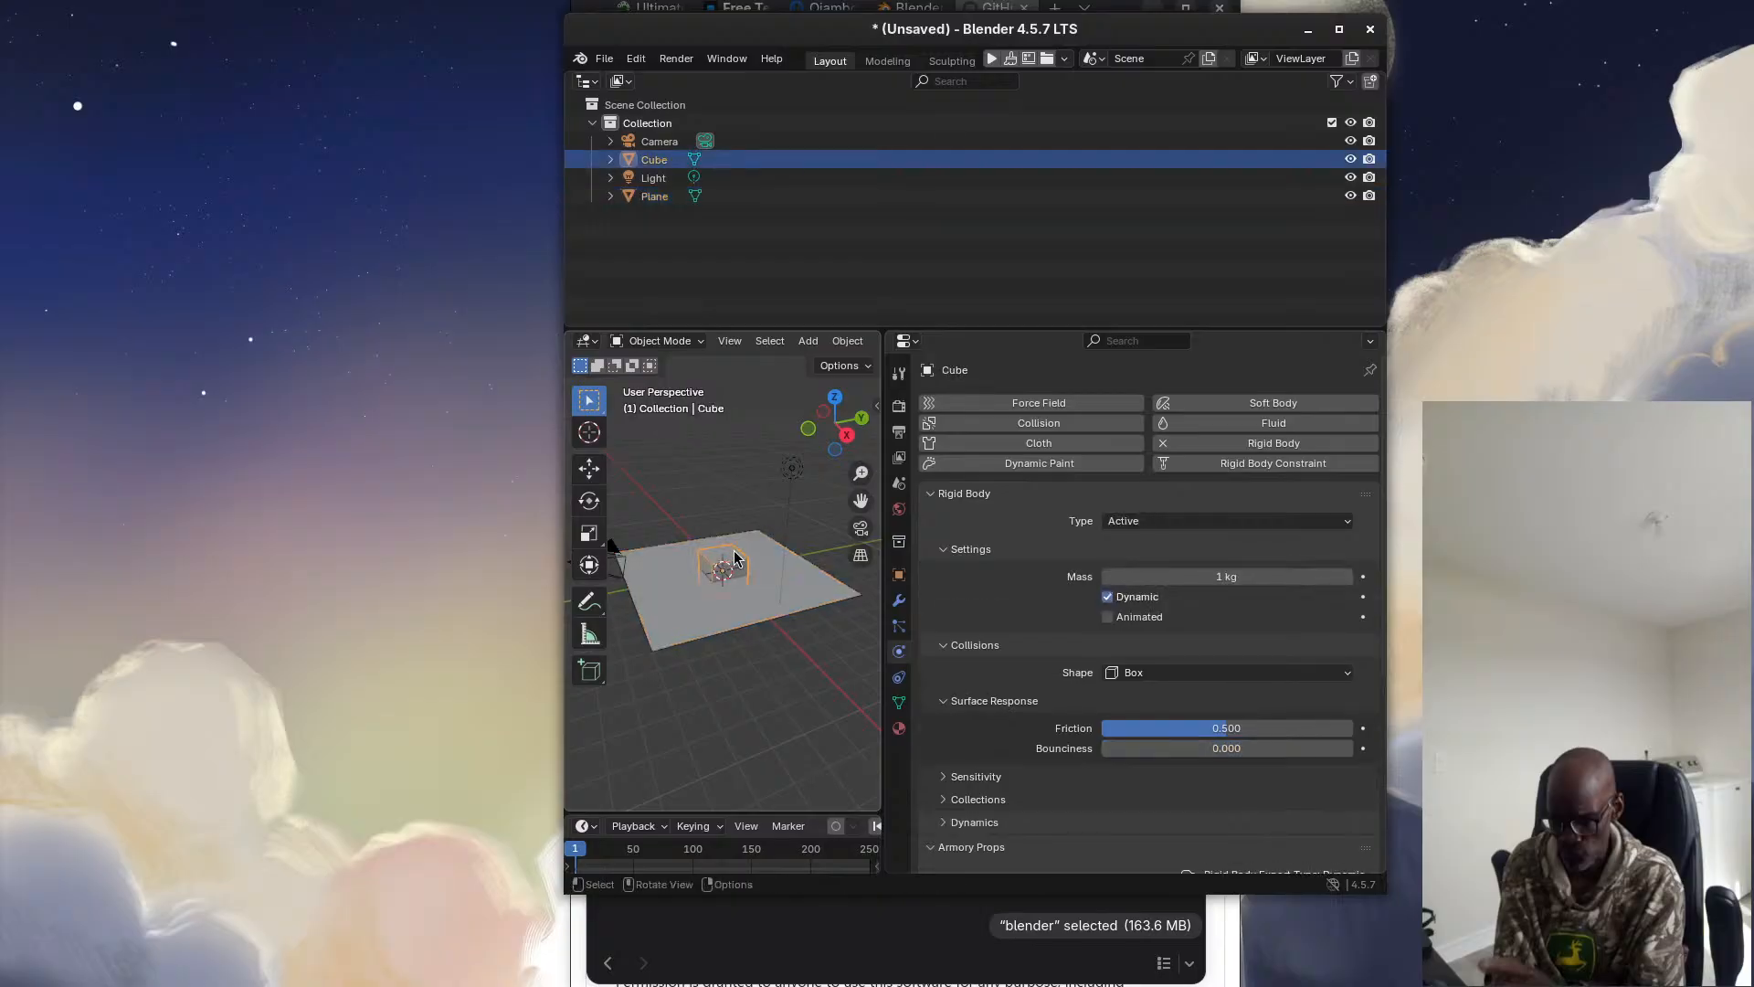
{"action": "key", "text": "g"}
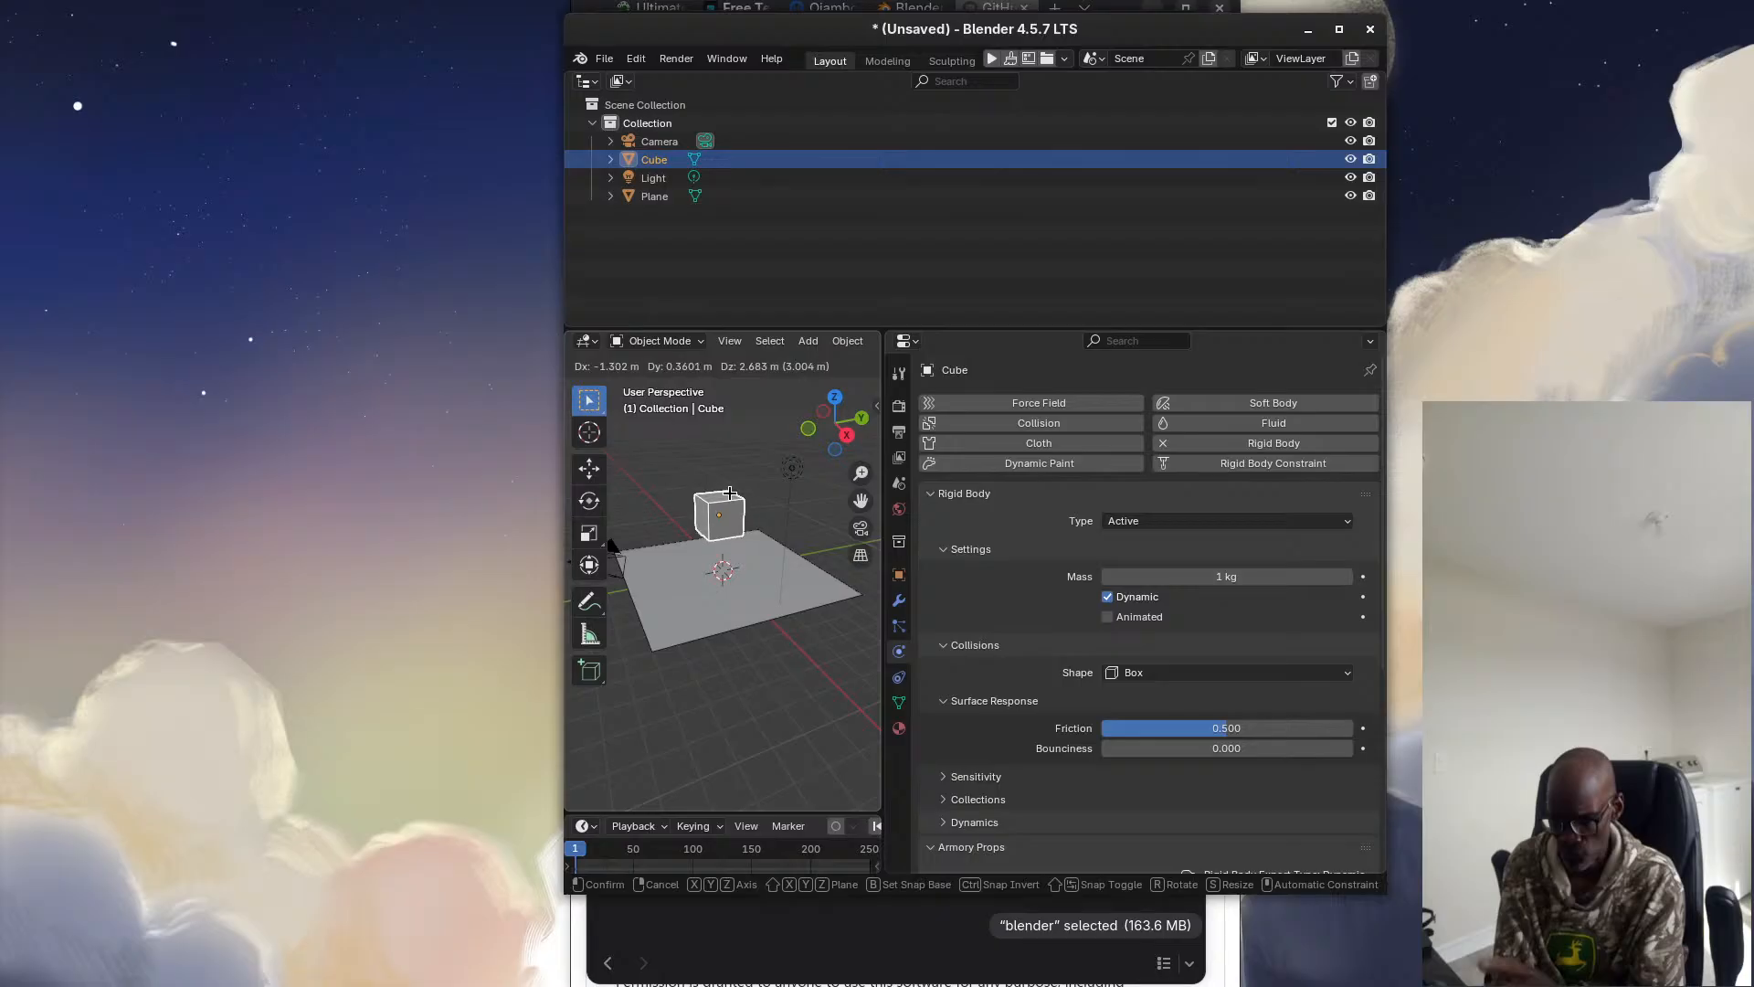
{"action": "left_click", "coordinate": [730, 493]}
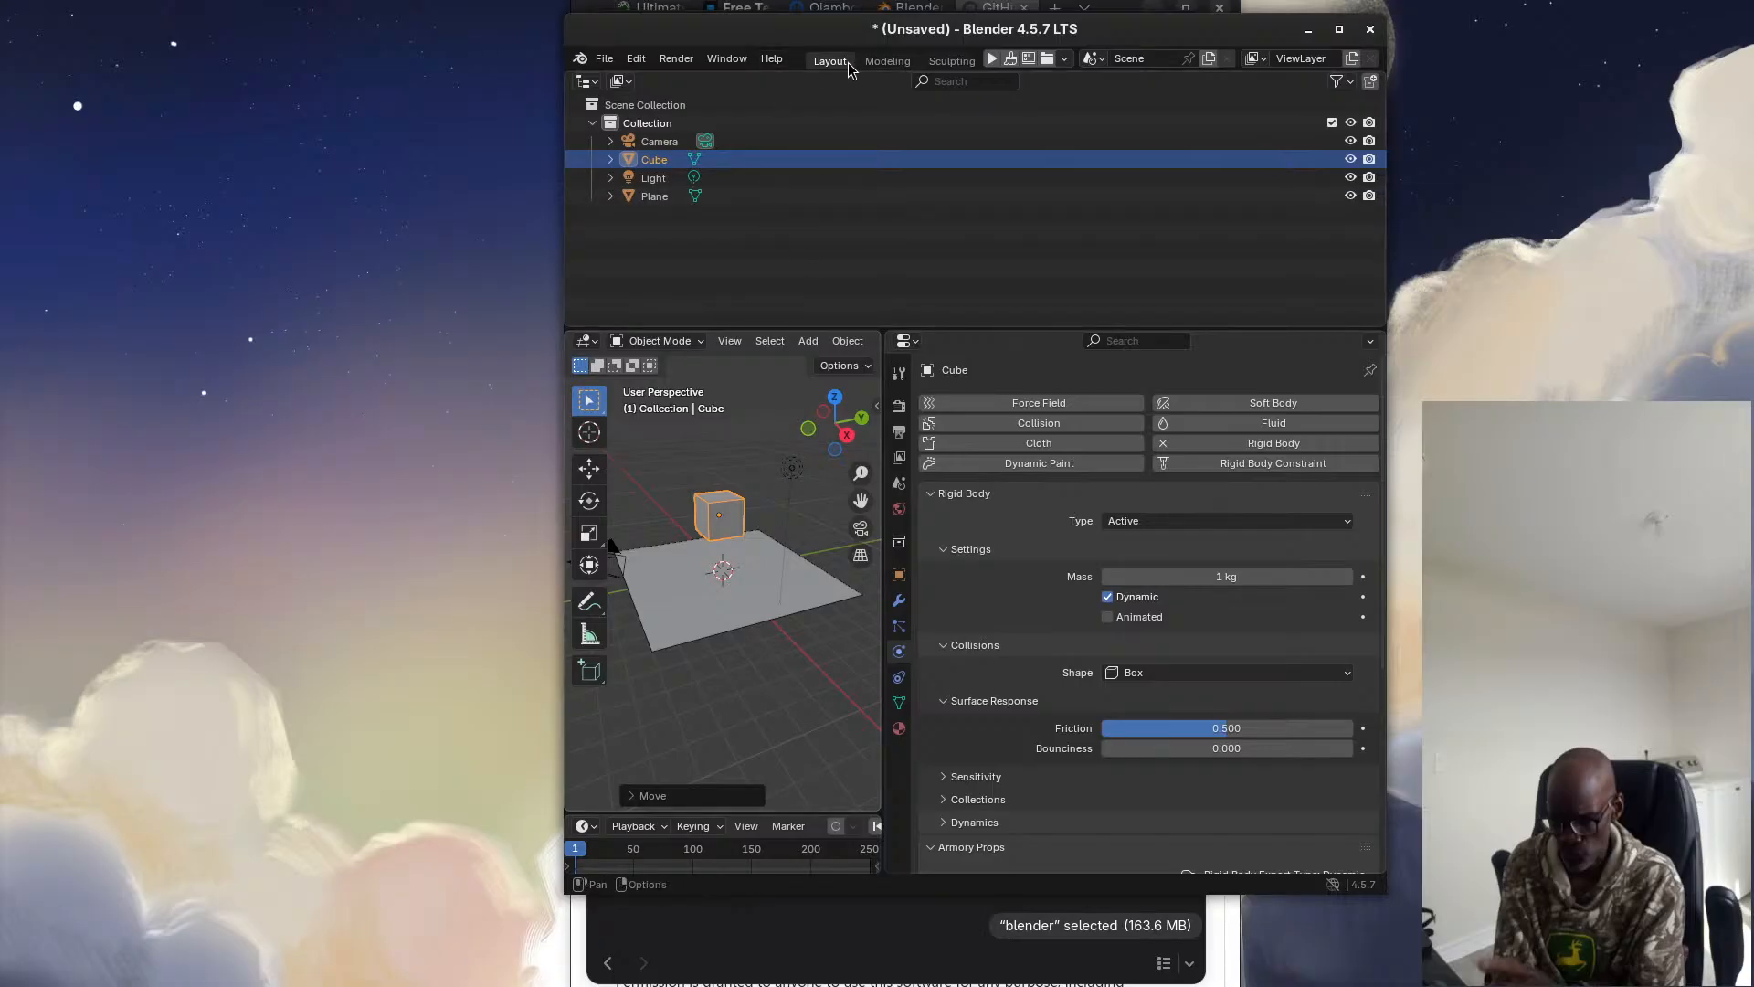
Switch to the Shading workspace with the cube's material nodes shown
{"action": "scroll", "coordinate": [881, 71], "scroll_direction": "down", "scroll_amount": 4}
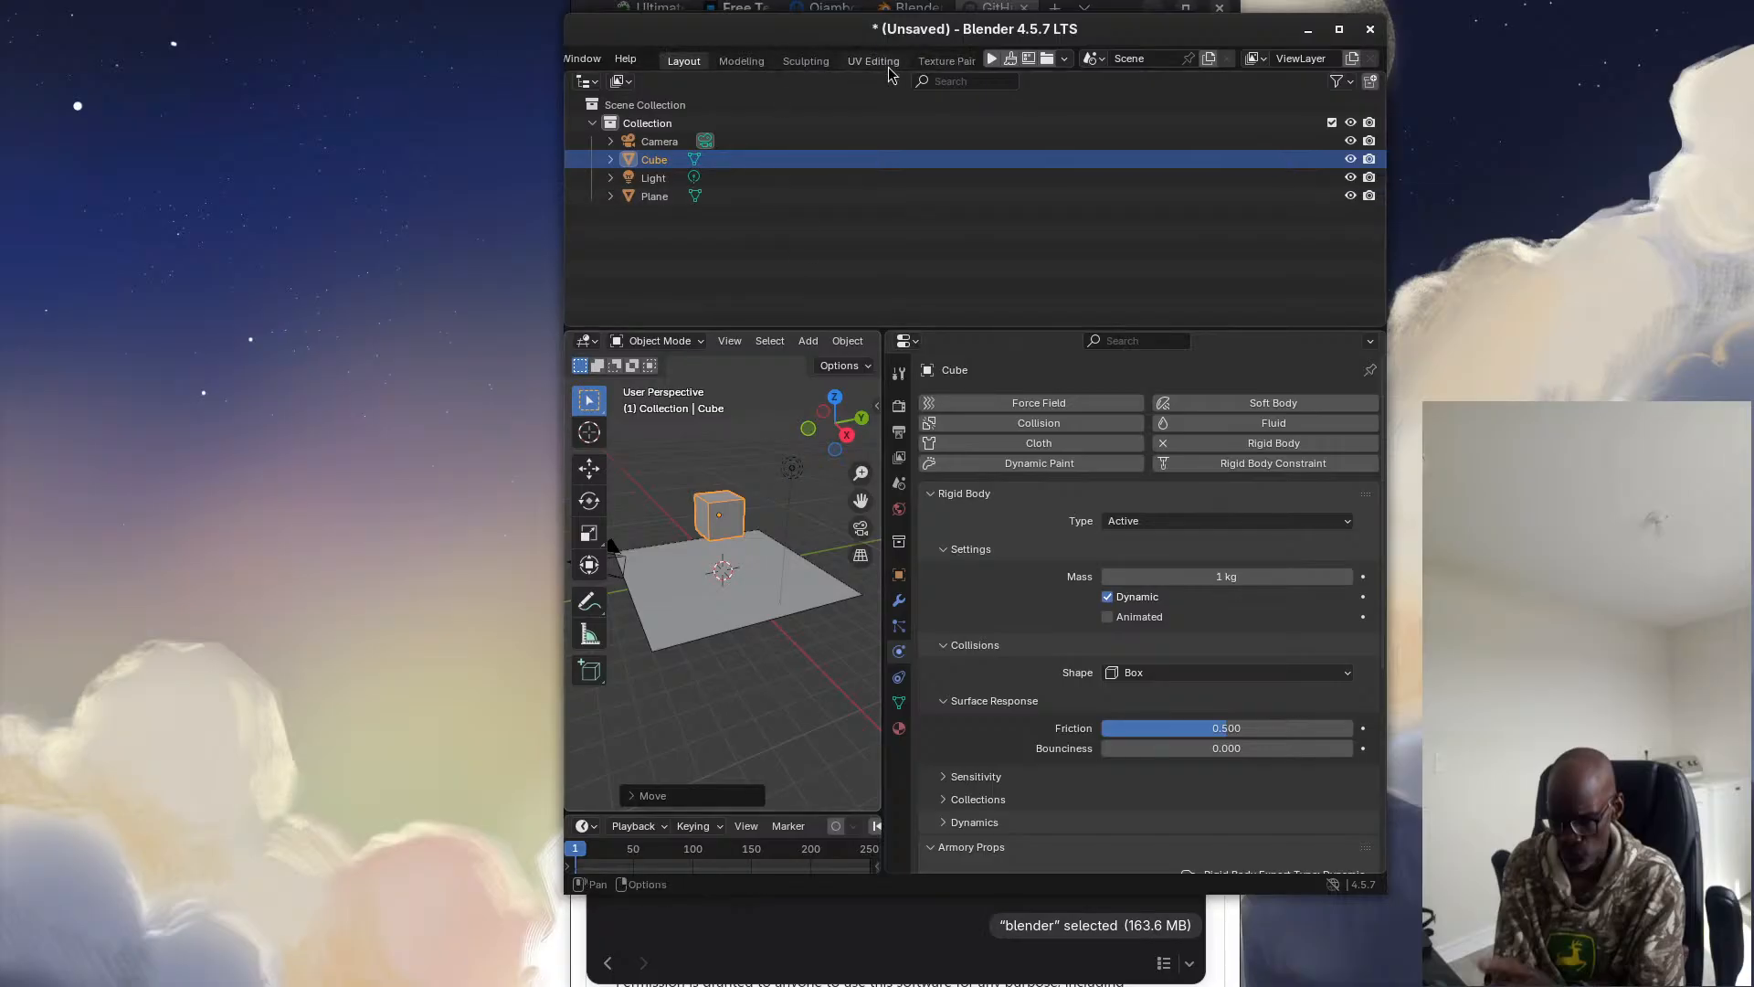
{"action": "scroll", "coordinate": [891, 73], "scroll_direction": "down", "scroll_amount": 3}
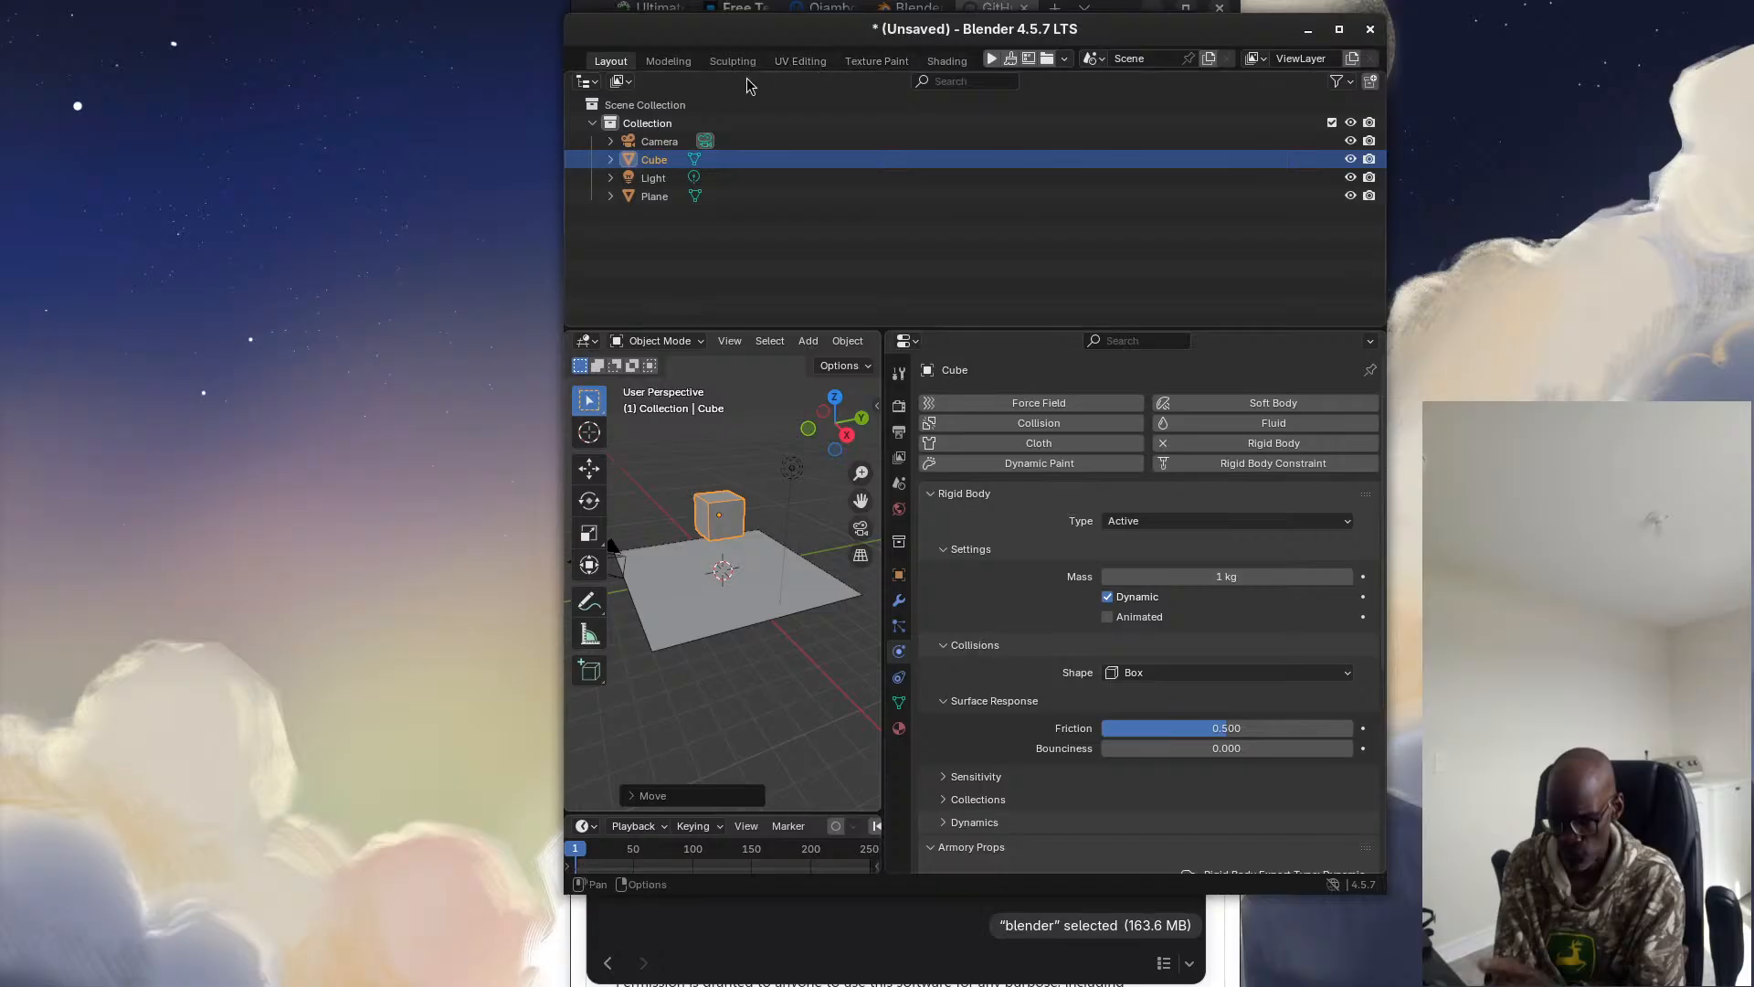
{"action": "scroll", "coordinate": [886, 77], "scroll_direction": "down", "scroll_amount": 3}
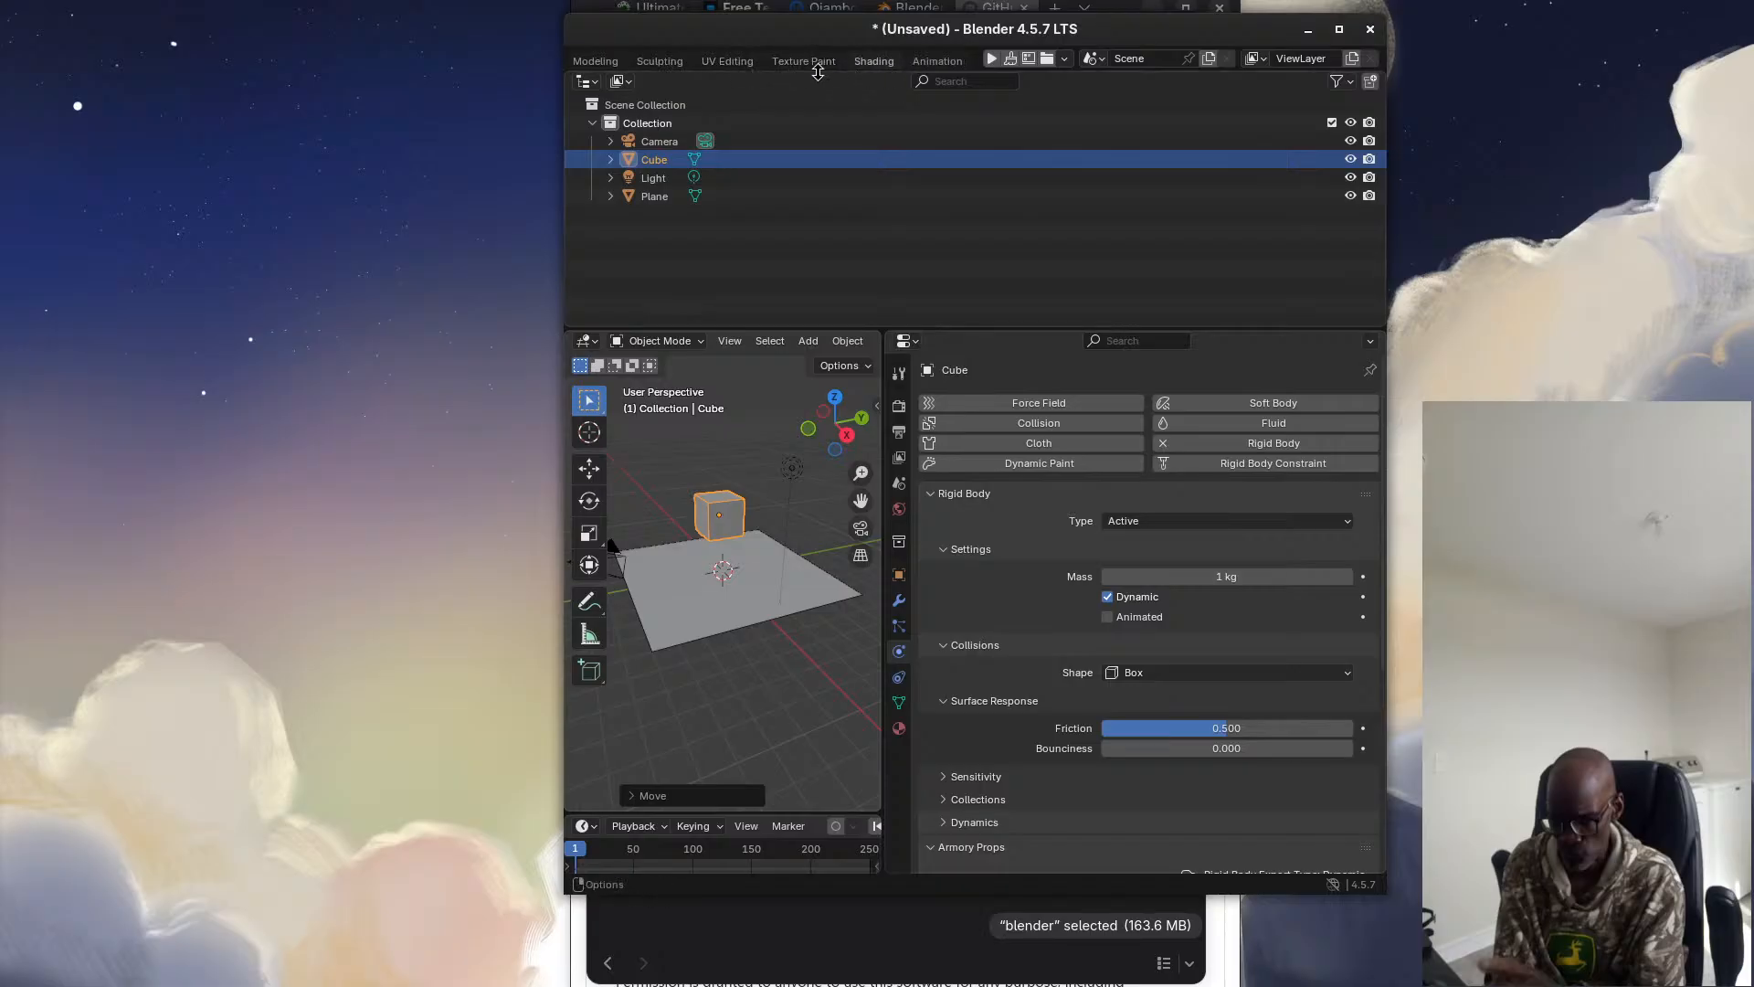
{"action": "left_click", "coordinate": [873, 61]}
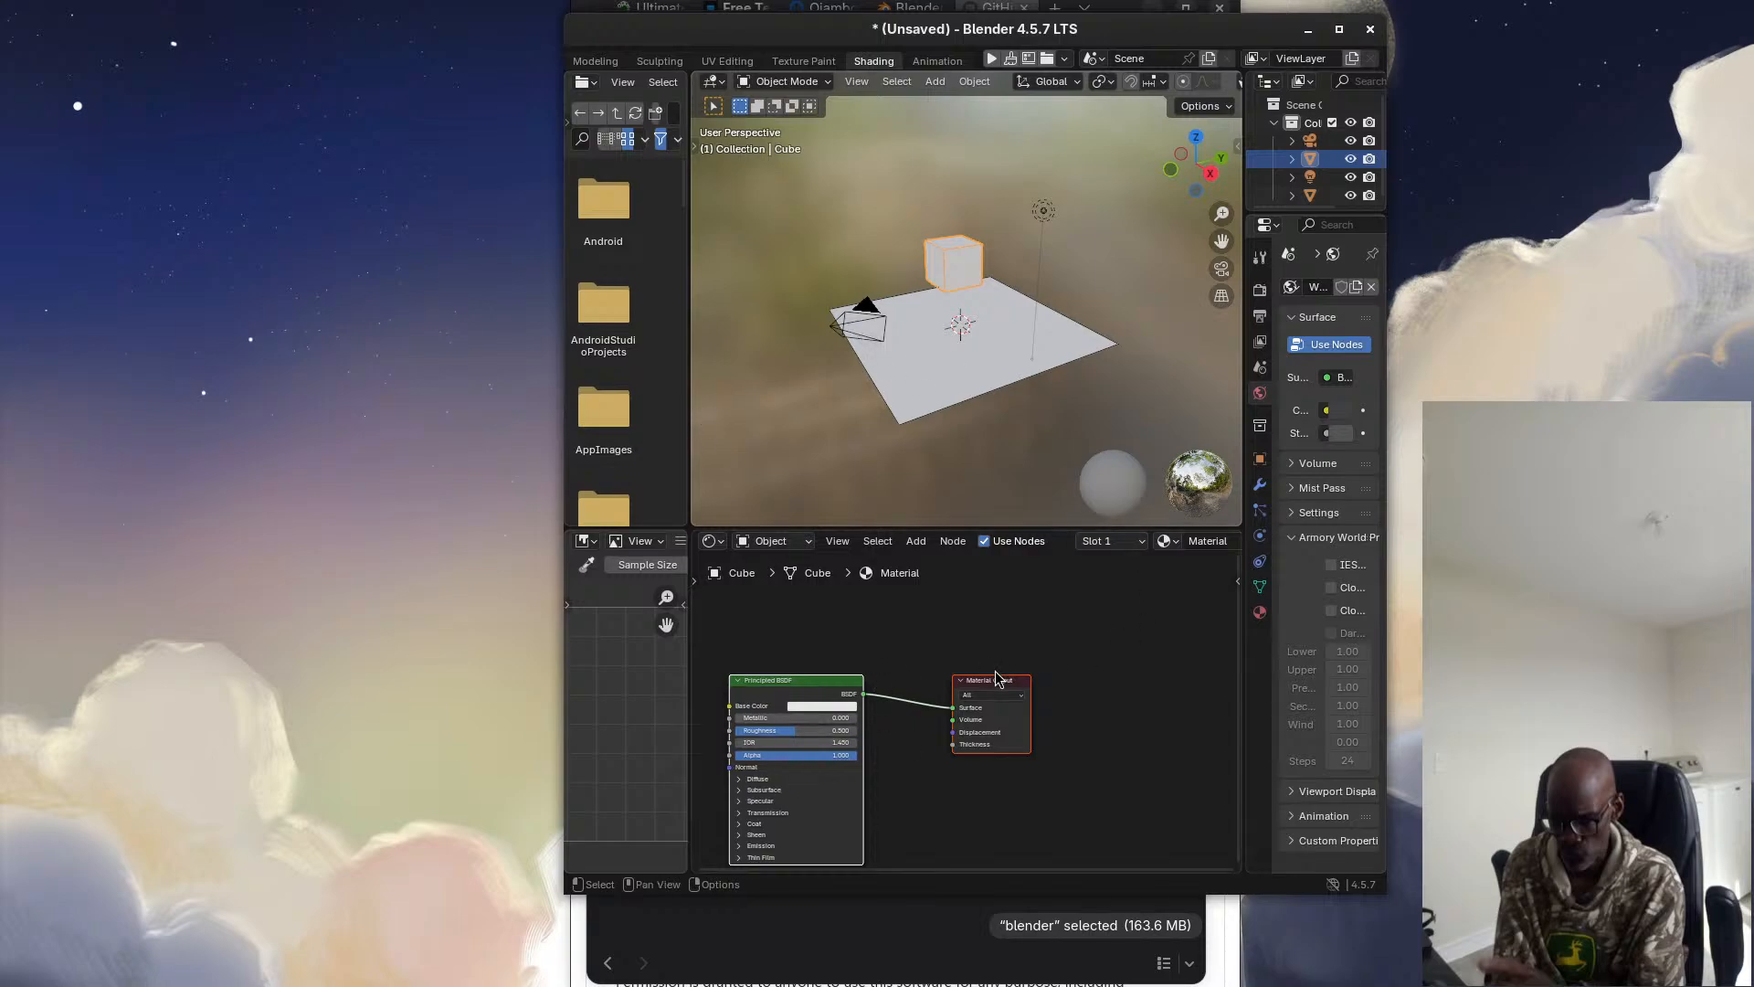
Change the Base Color of the cube's Principled BSDF to a violet-blue
{"action": "scroll", "coordinate": [782, 688], "scroll_direction": "up", "scroll_amount": 2}
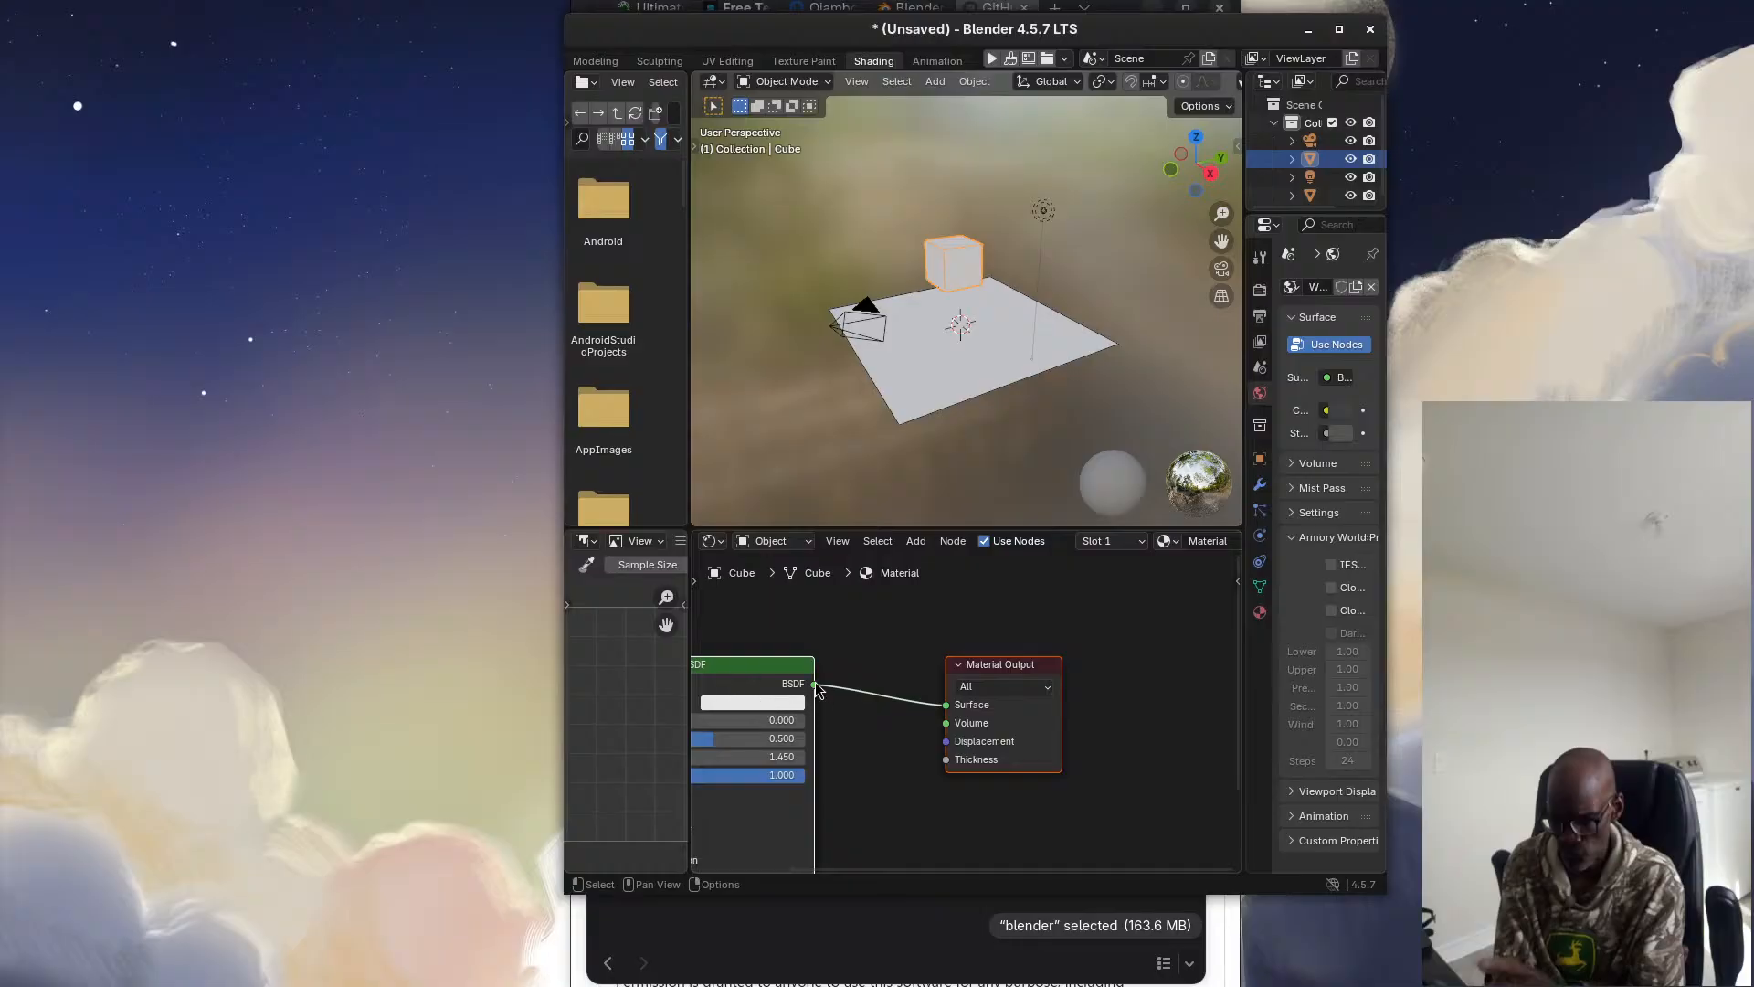
{"action": "scroll", "coordinate": [818, 692], "scroll_direction": "down", "scroll_amount": 1}
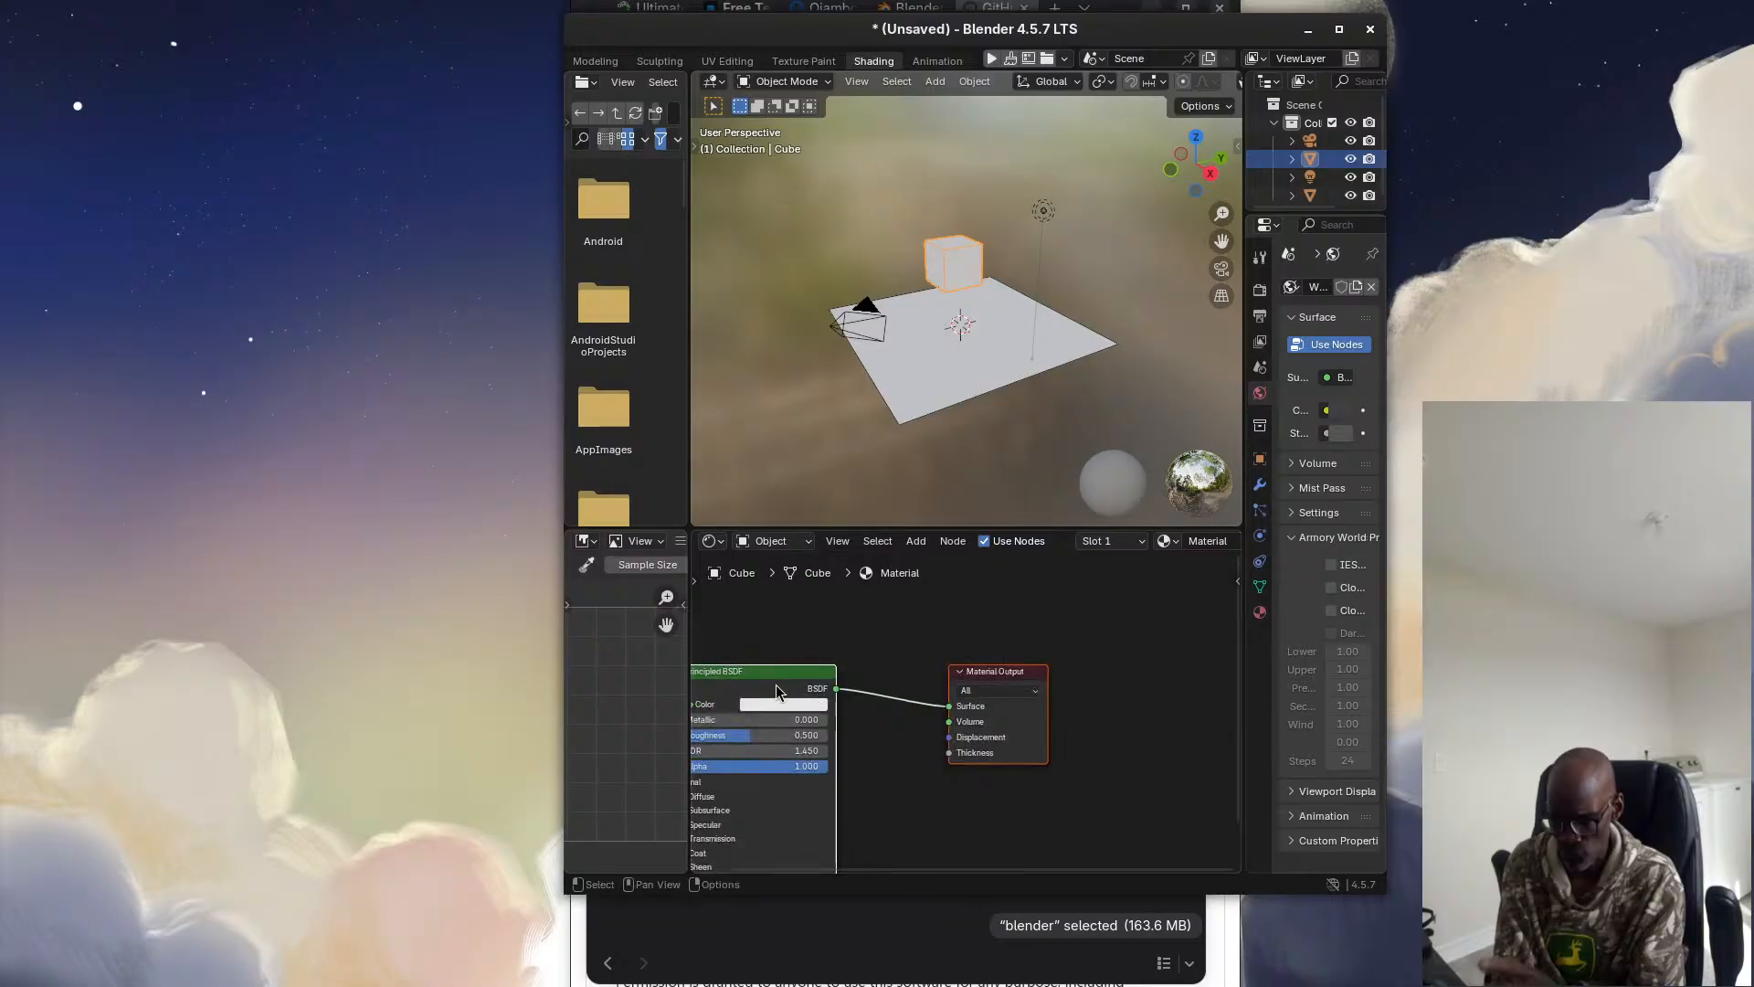
{"action": "middle_click_drag", "start_coordinate": [781, 674], "coordinate": [852, 649]}
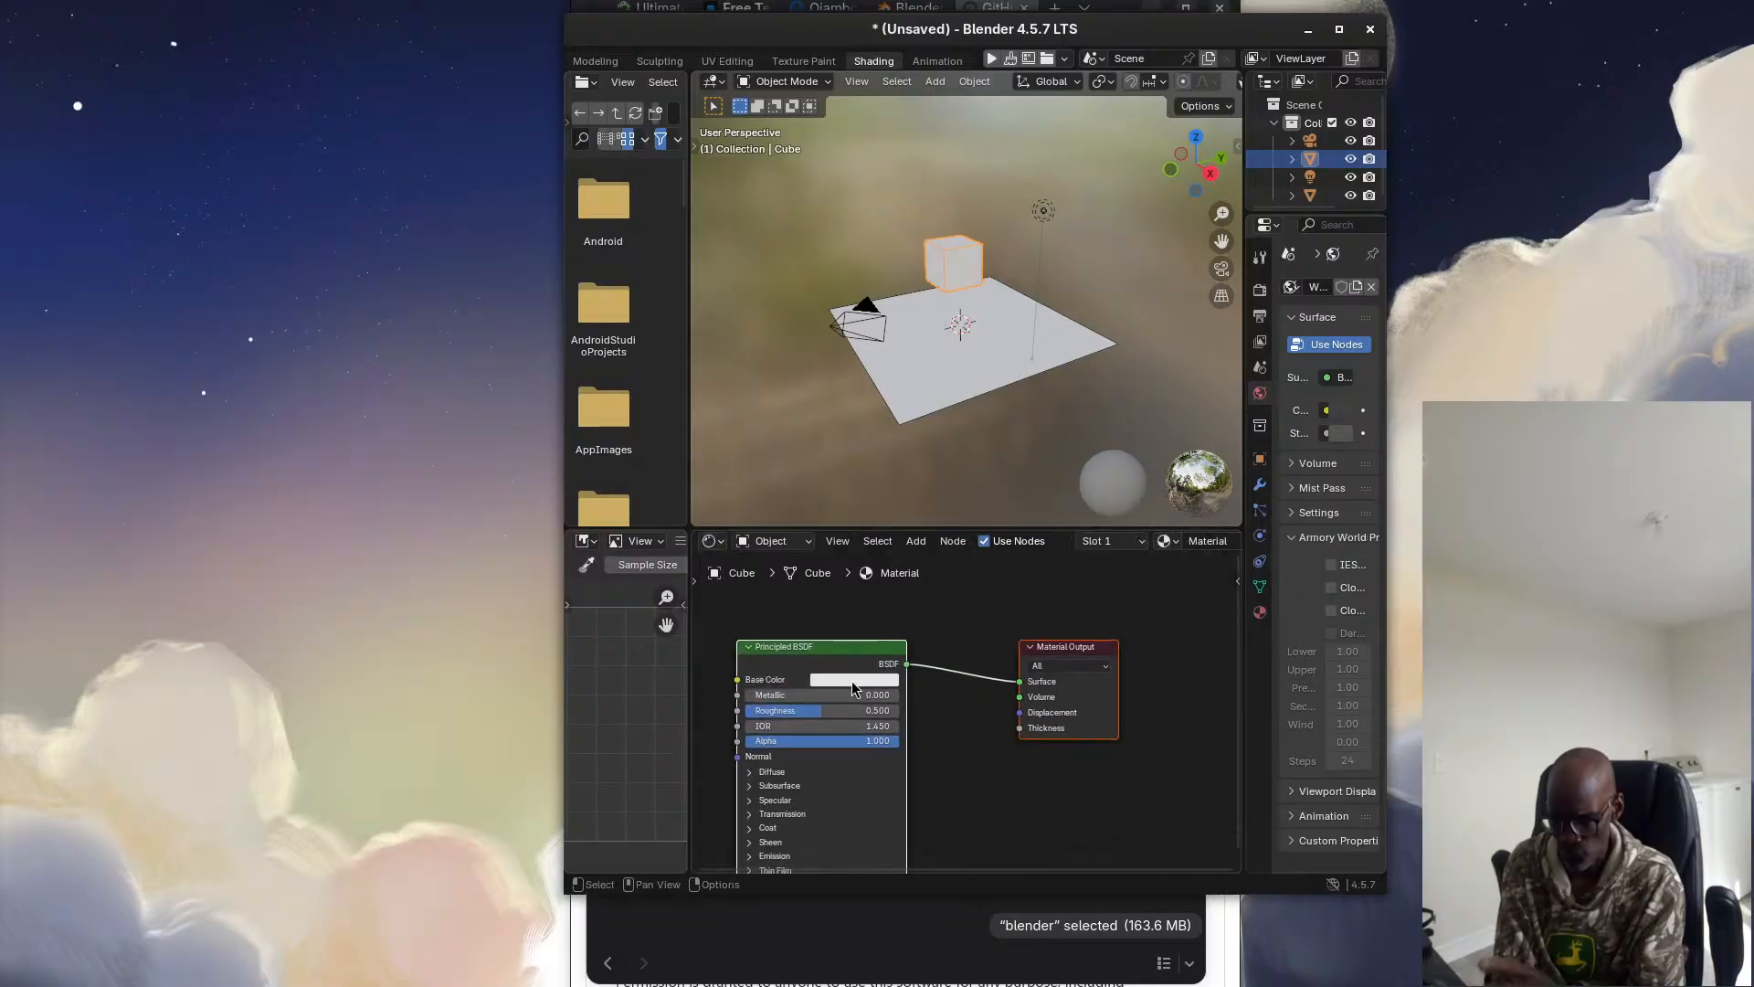
{"action": "scroll", "coordinate": [854, 680], "scroll_direction": "up", "scroll_amount": 1}
{"action": "left_click", "coordinate": [823, 672]}
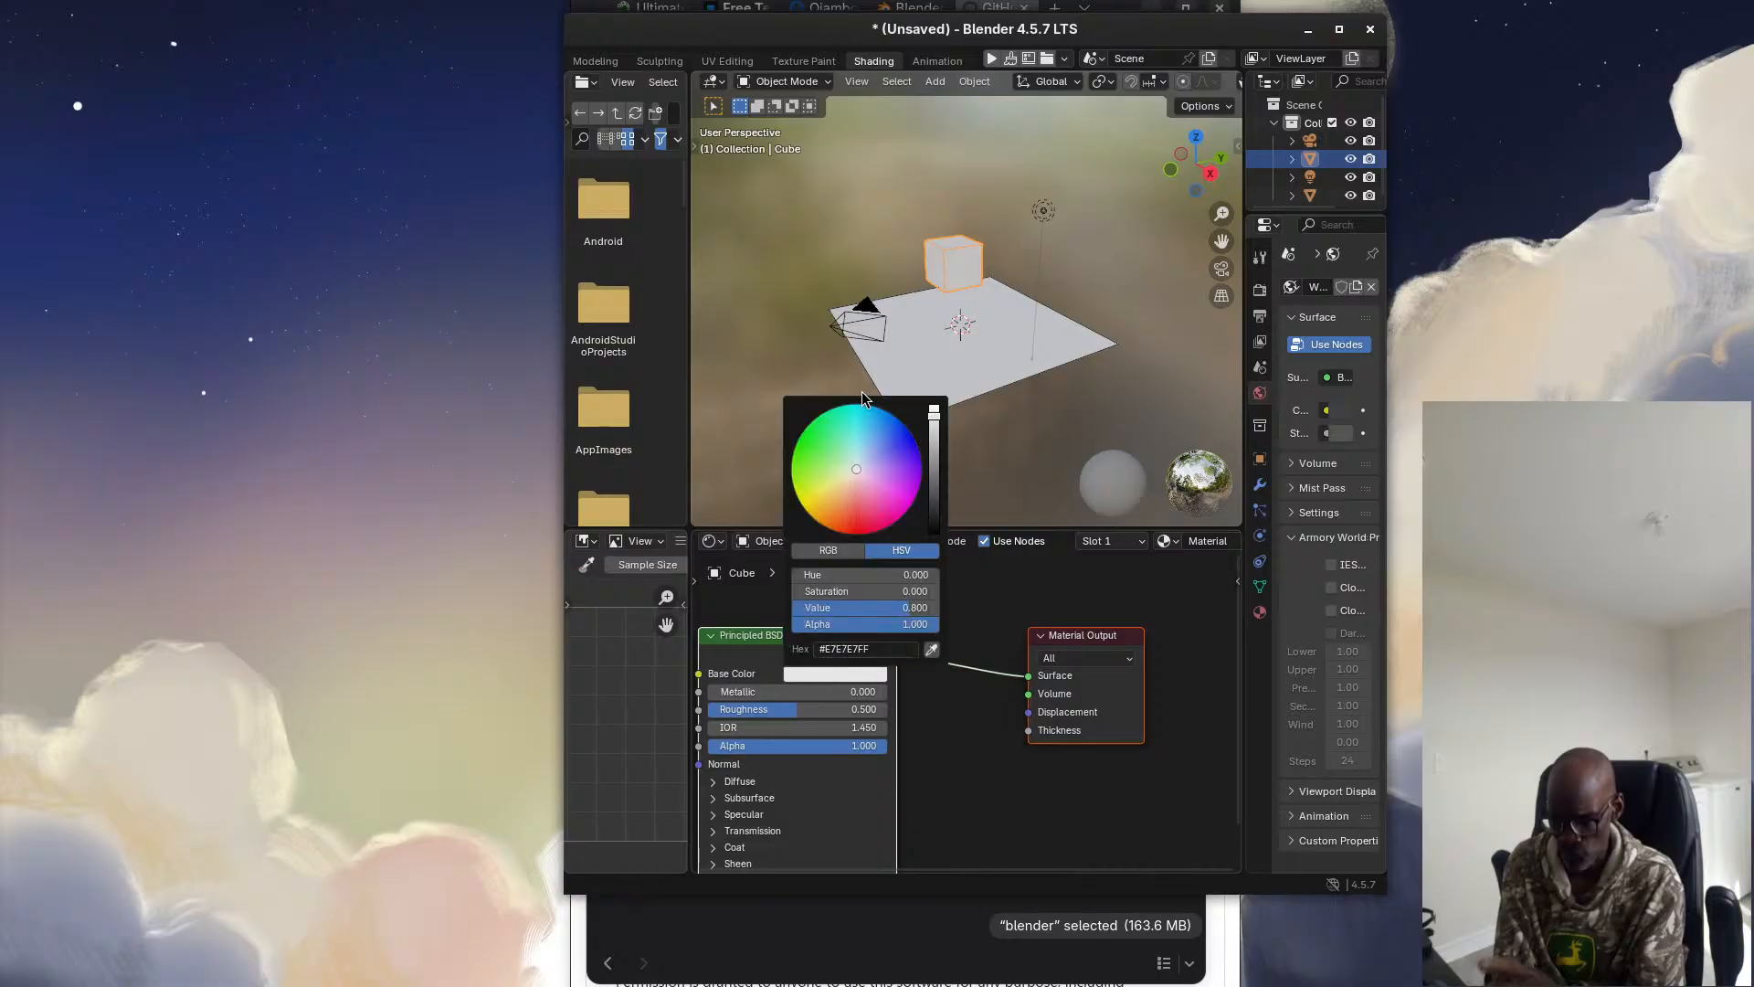
{"action": "left_click_drag", "start_coordinate": [865, 473], "coordinate": [900, 457]}
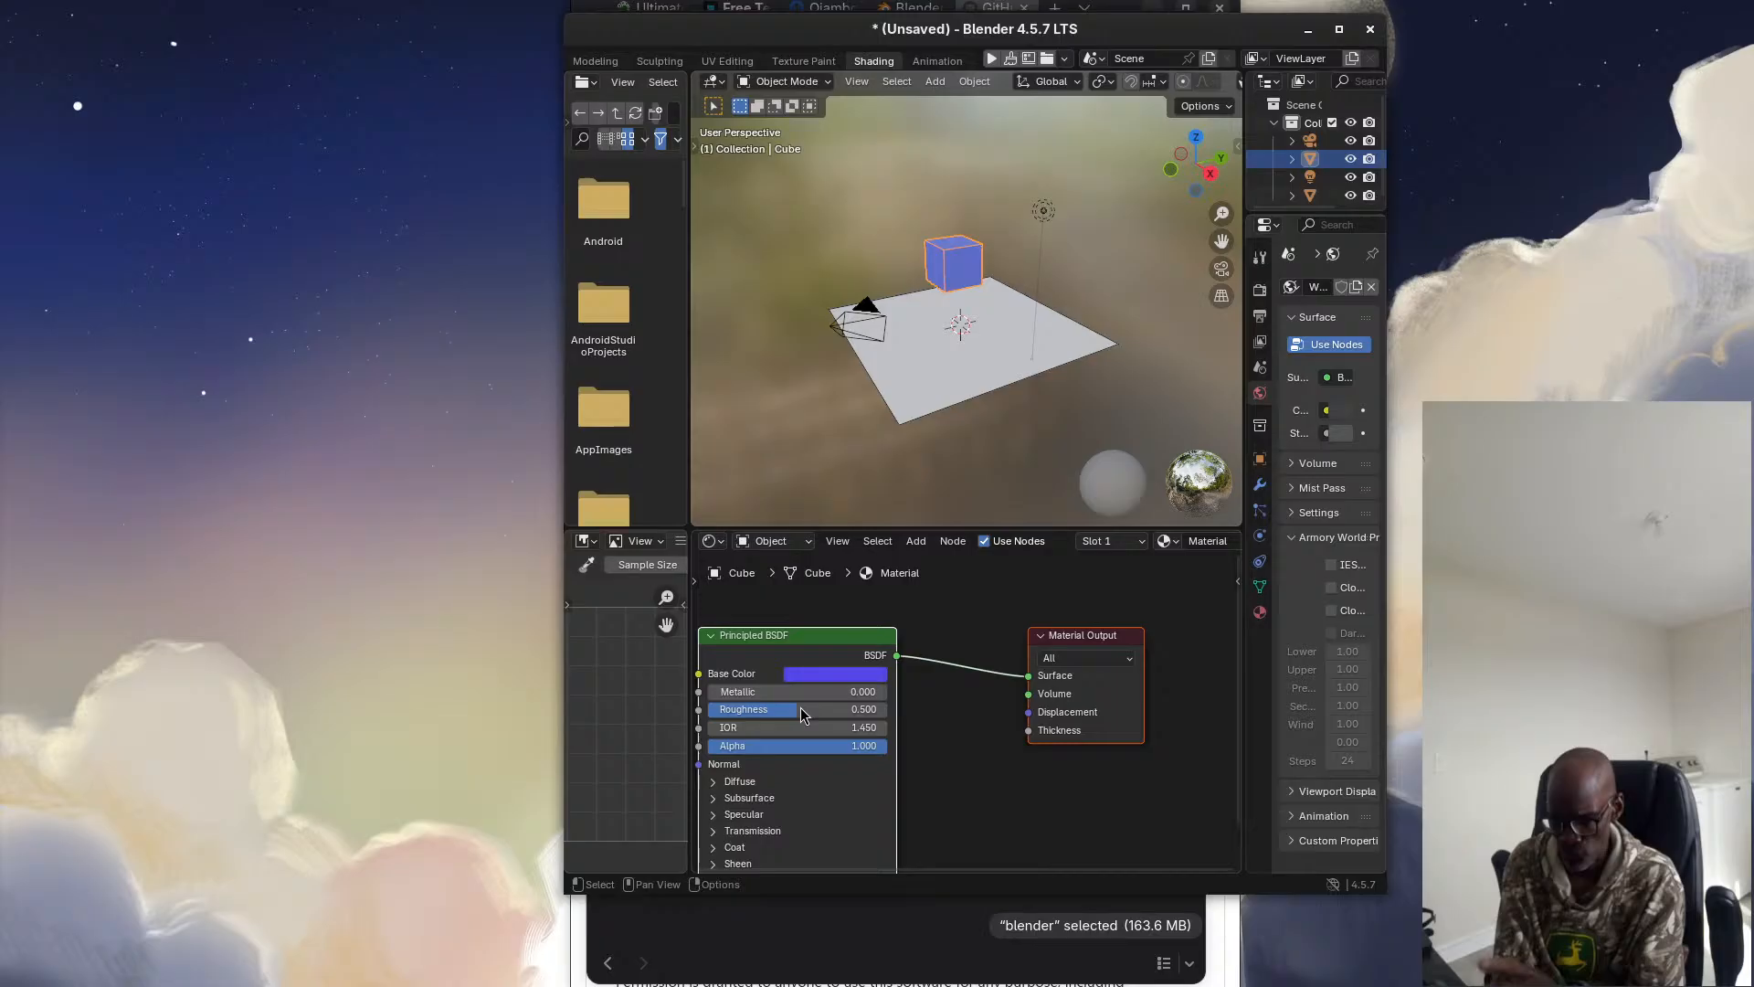
Set the cube material's Roughness to 0.2 and Metallic to 0.6
{"action": "left_click", "coordinate": [871, 703]}
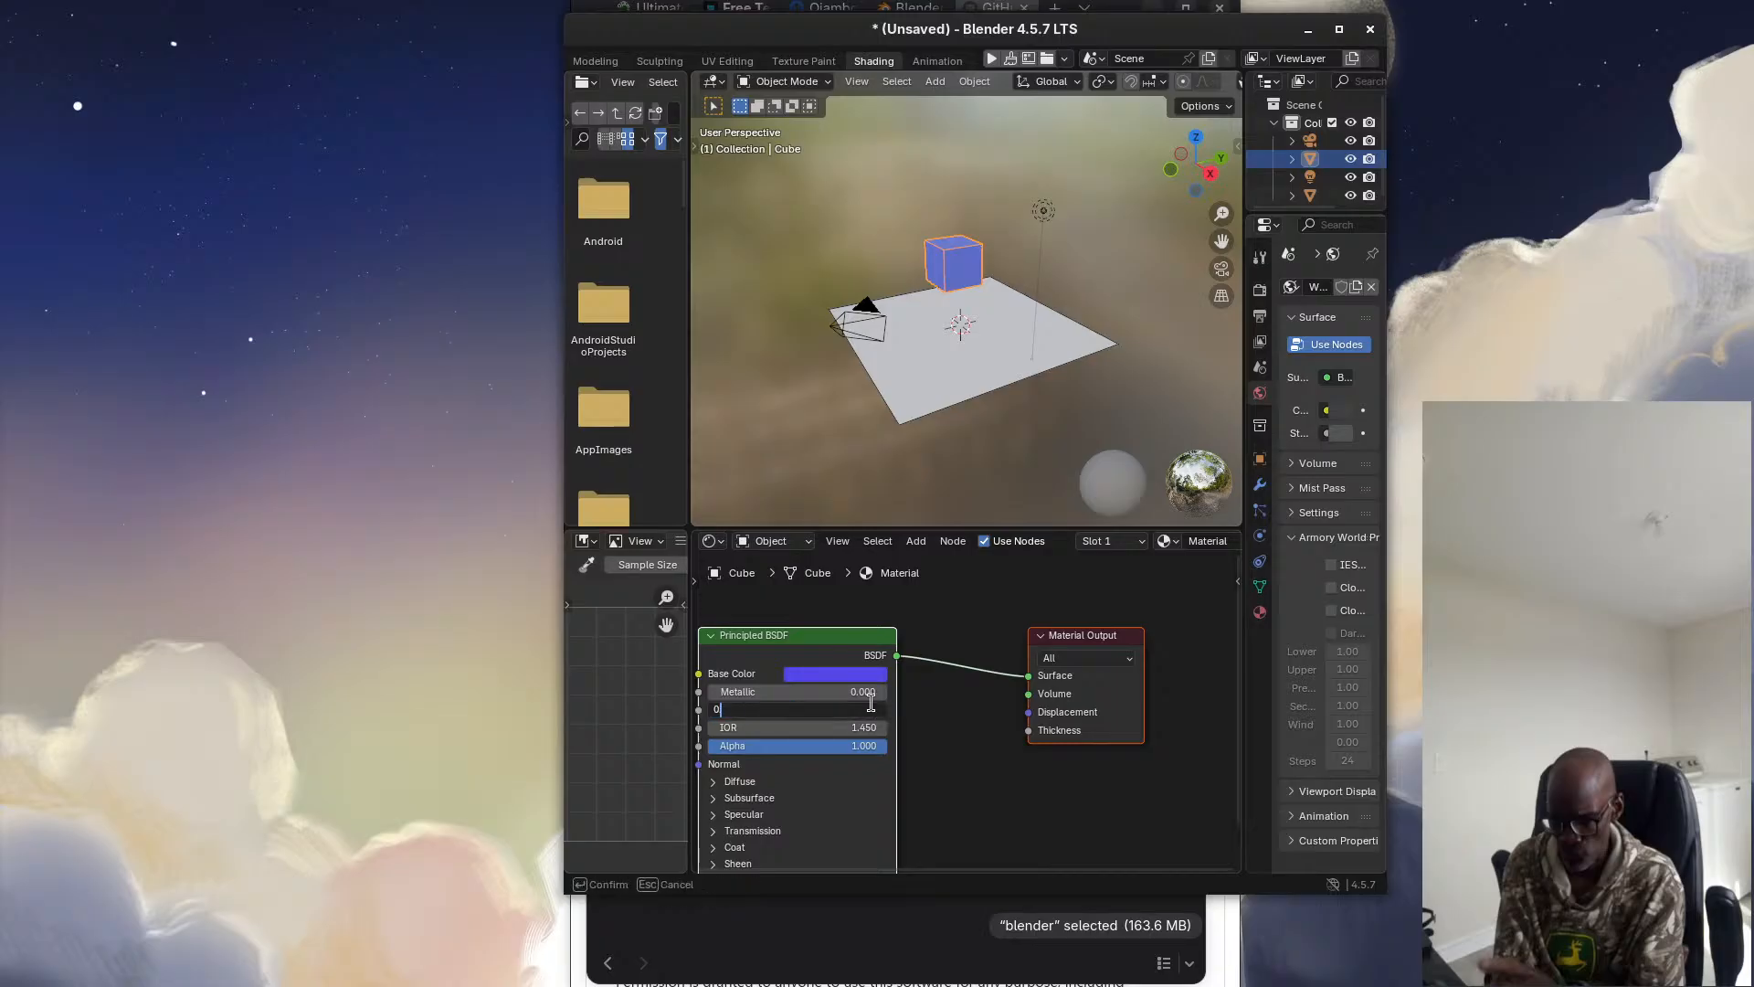
{"action": "type", "text": "0.2"}
{"action": "key", "text": "Return"}
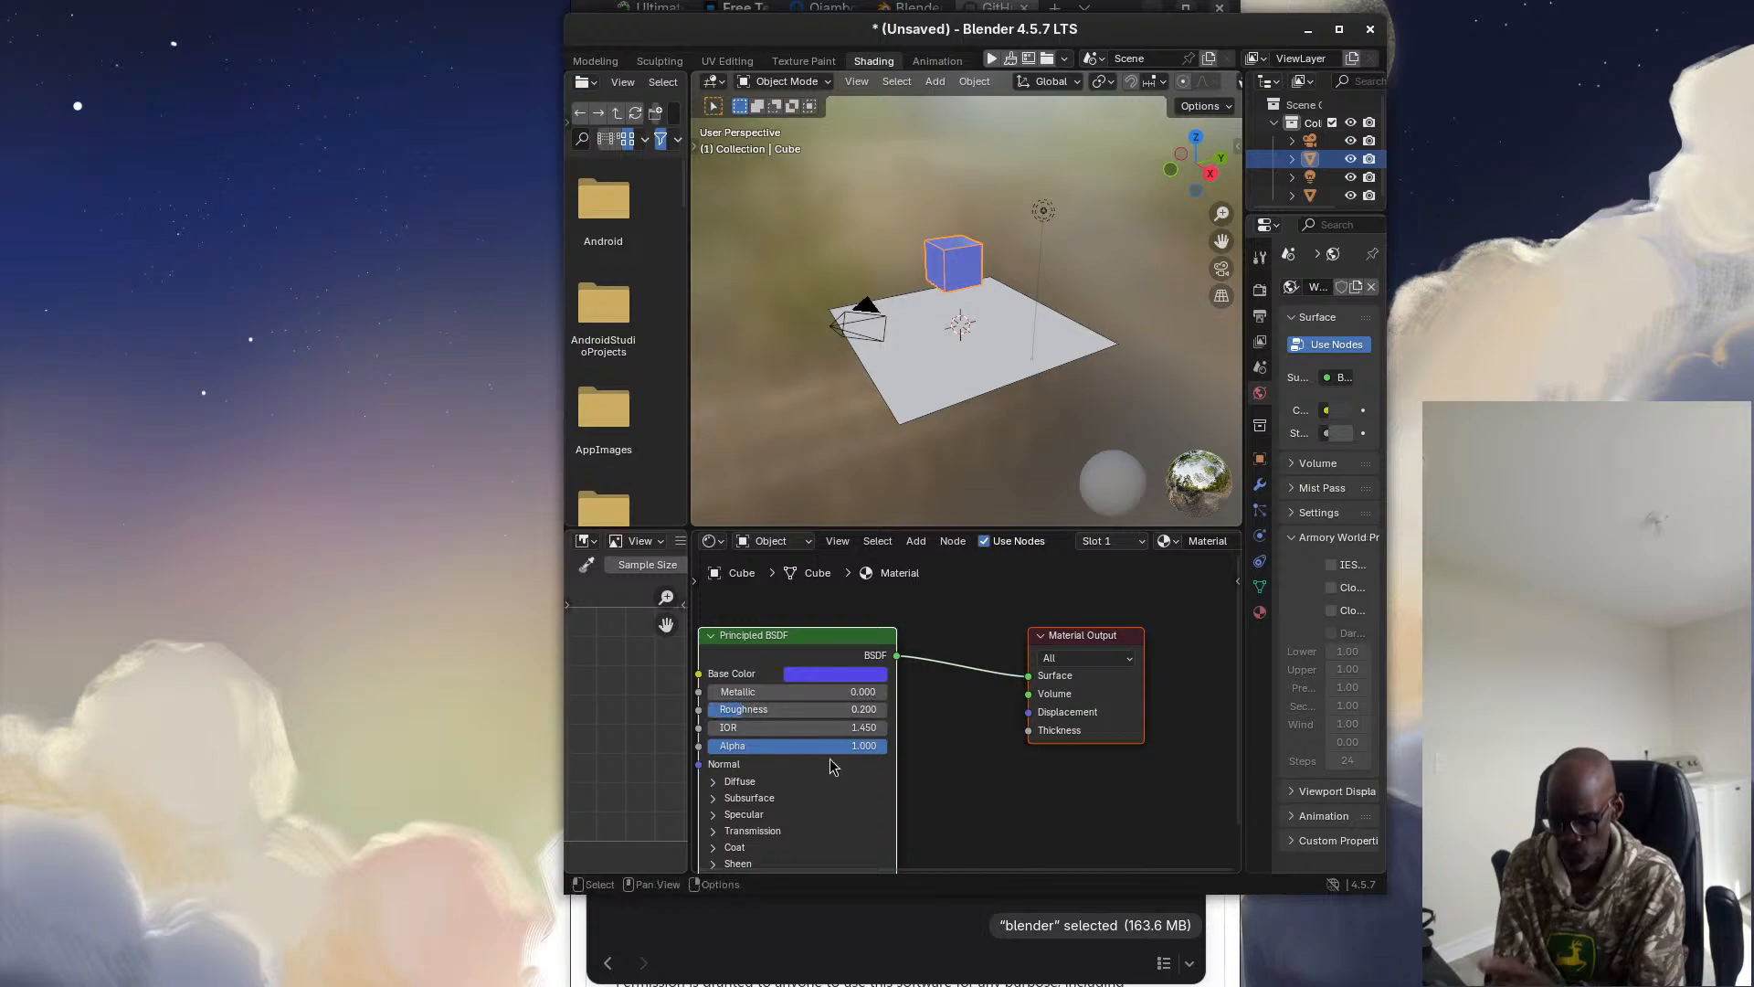
{"action": "left_click", "coordinate": [870, 691]}
{"action": "type", "text": "0.6"}
{"action": "key", "text": "Return"}
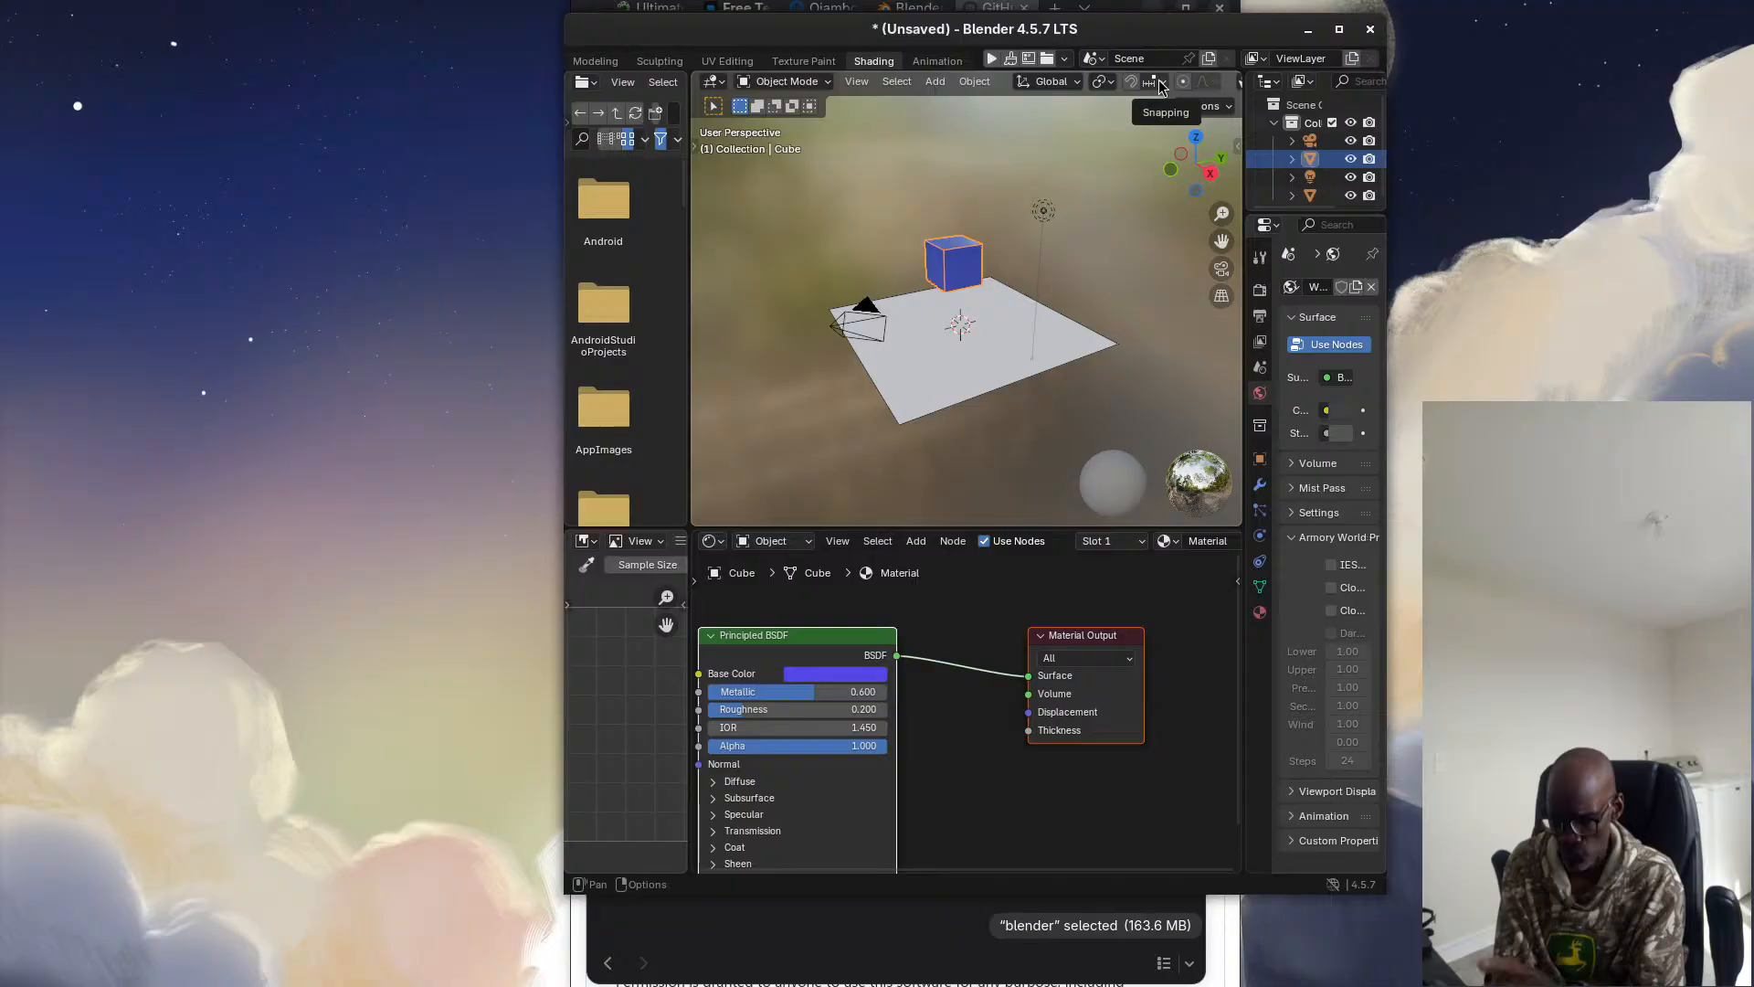
Select the plane and create a new material for it in the Layout workspace's material properties
{"action": "scroll", "coordinate": [1147, 88], "scroll_direction": "down", "scroll_amount": 5}
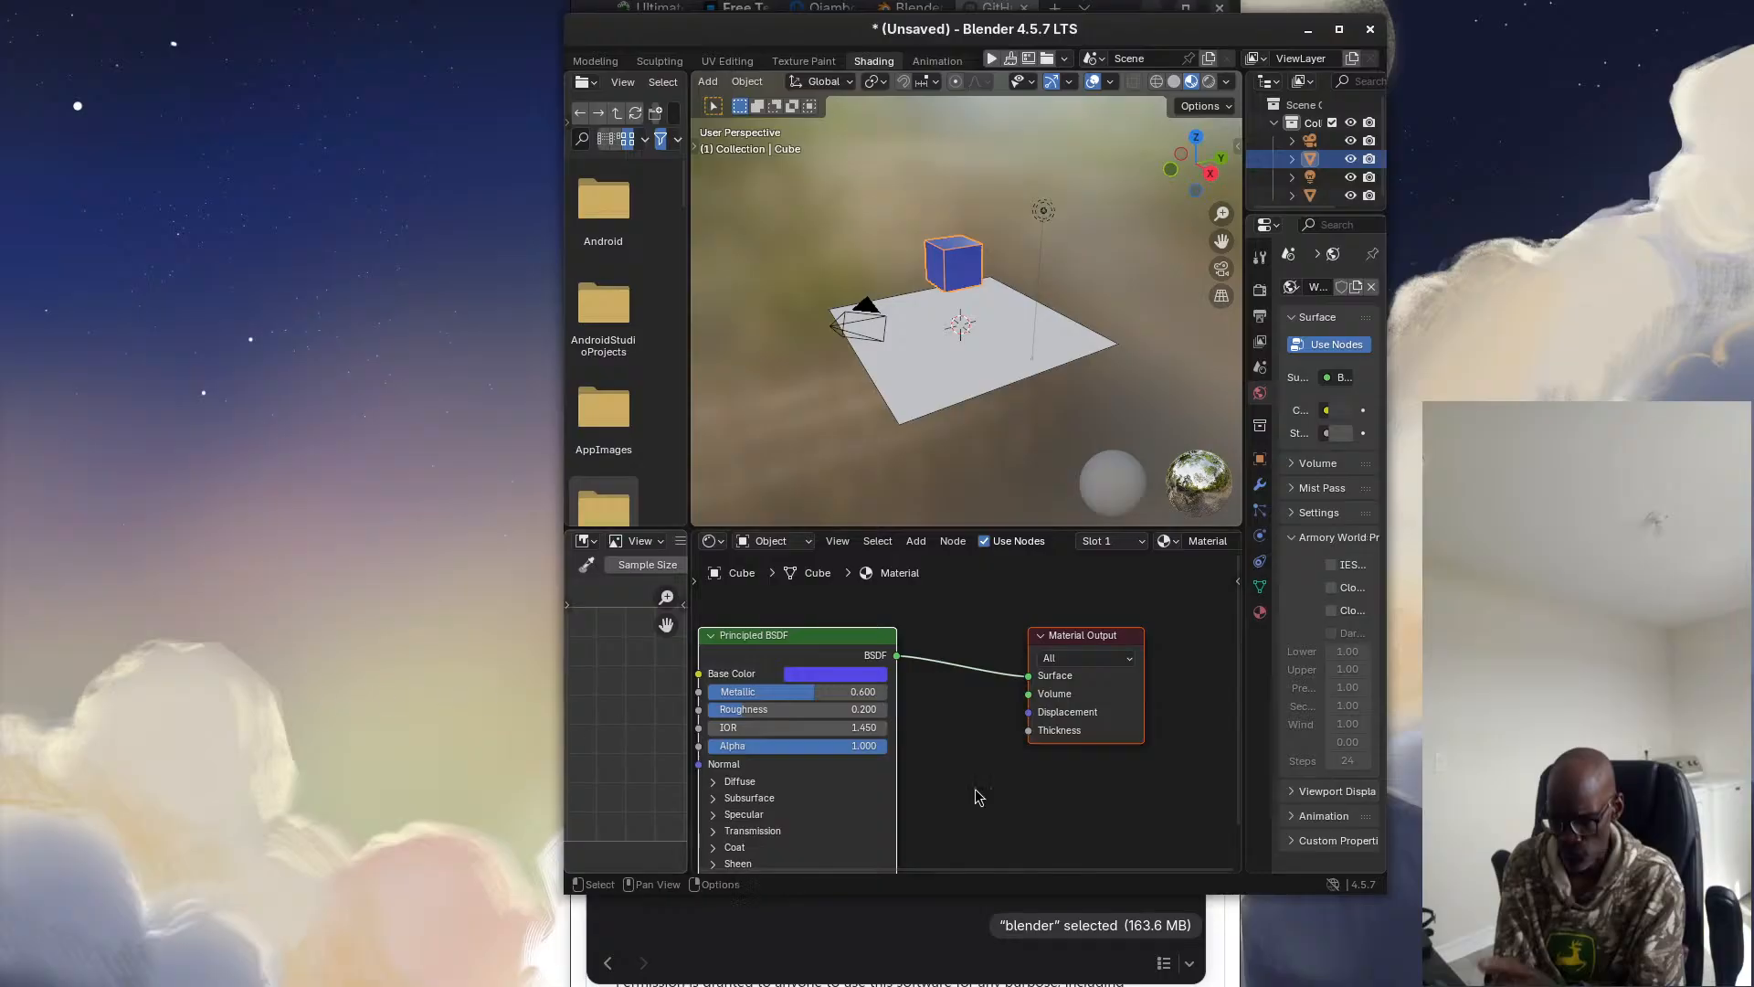
{"action": "left_click", "coordinate": [987, 375]}
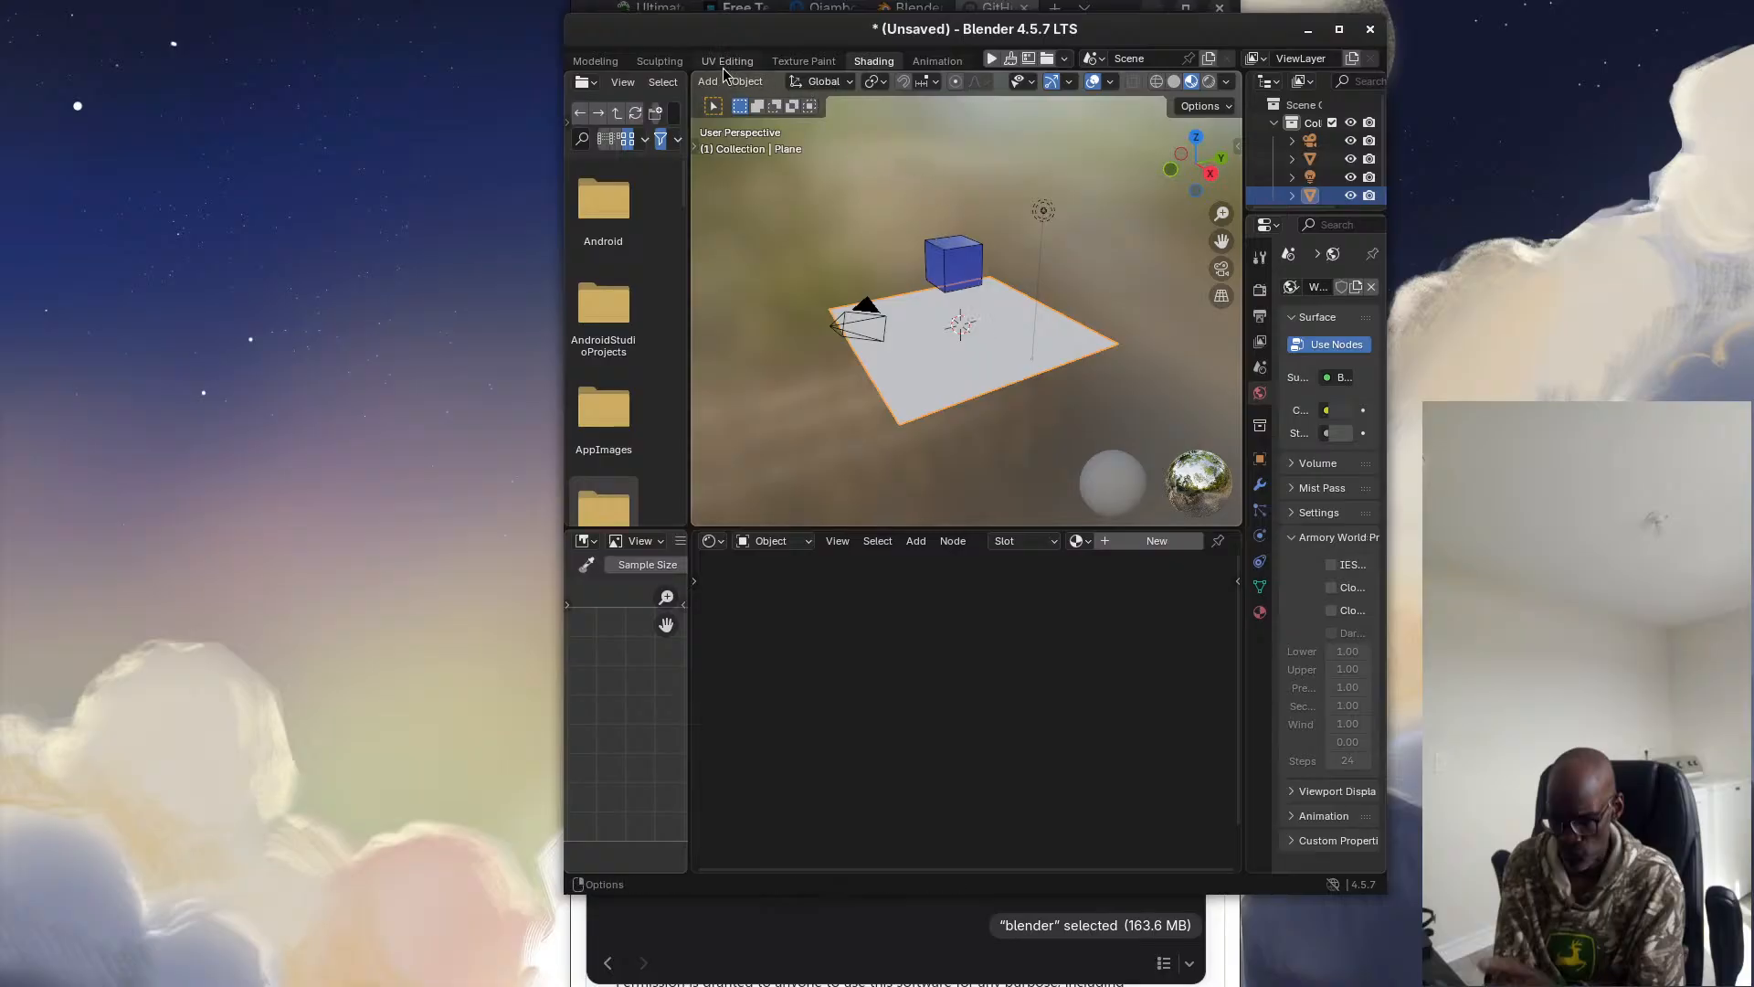
{"action": "scroll", "coordinate": [723, 68], "scroll_direction": "up", "scroll_amount": 5}
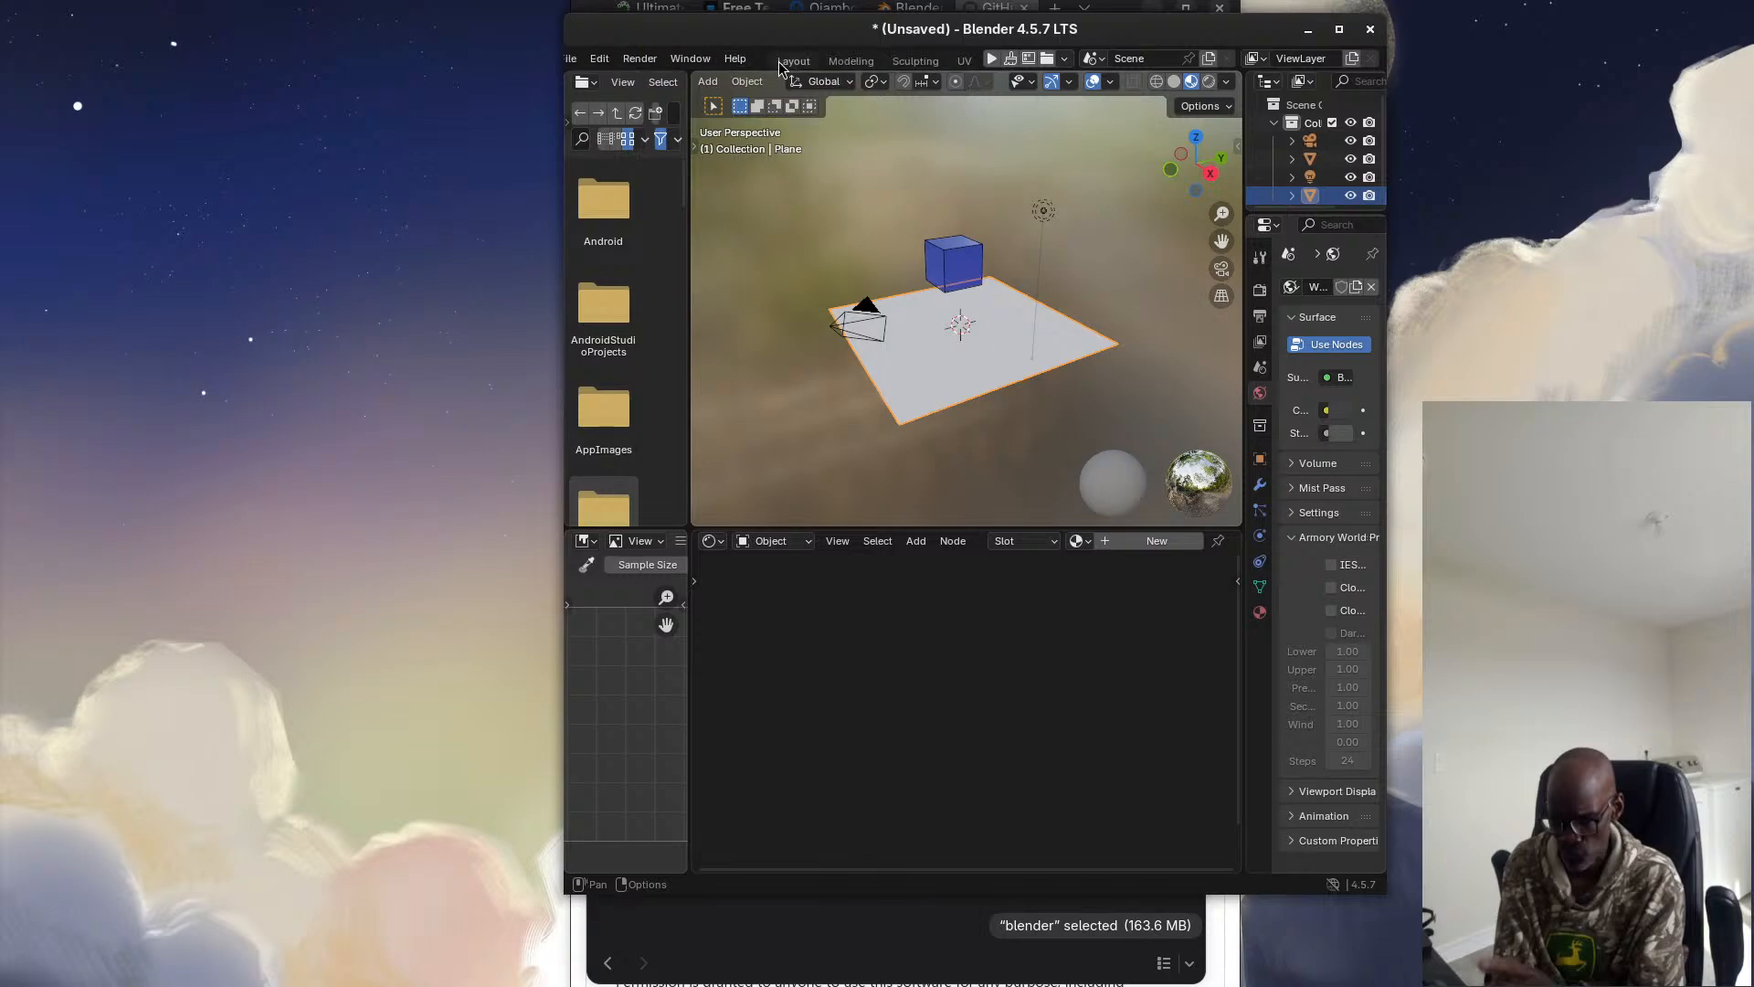
{"action": "left_click", "coordinate": [781, 62]}
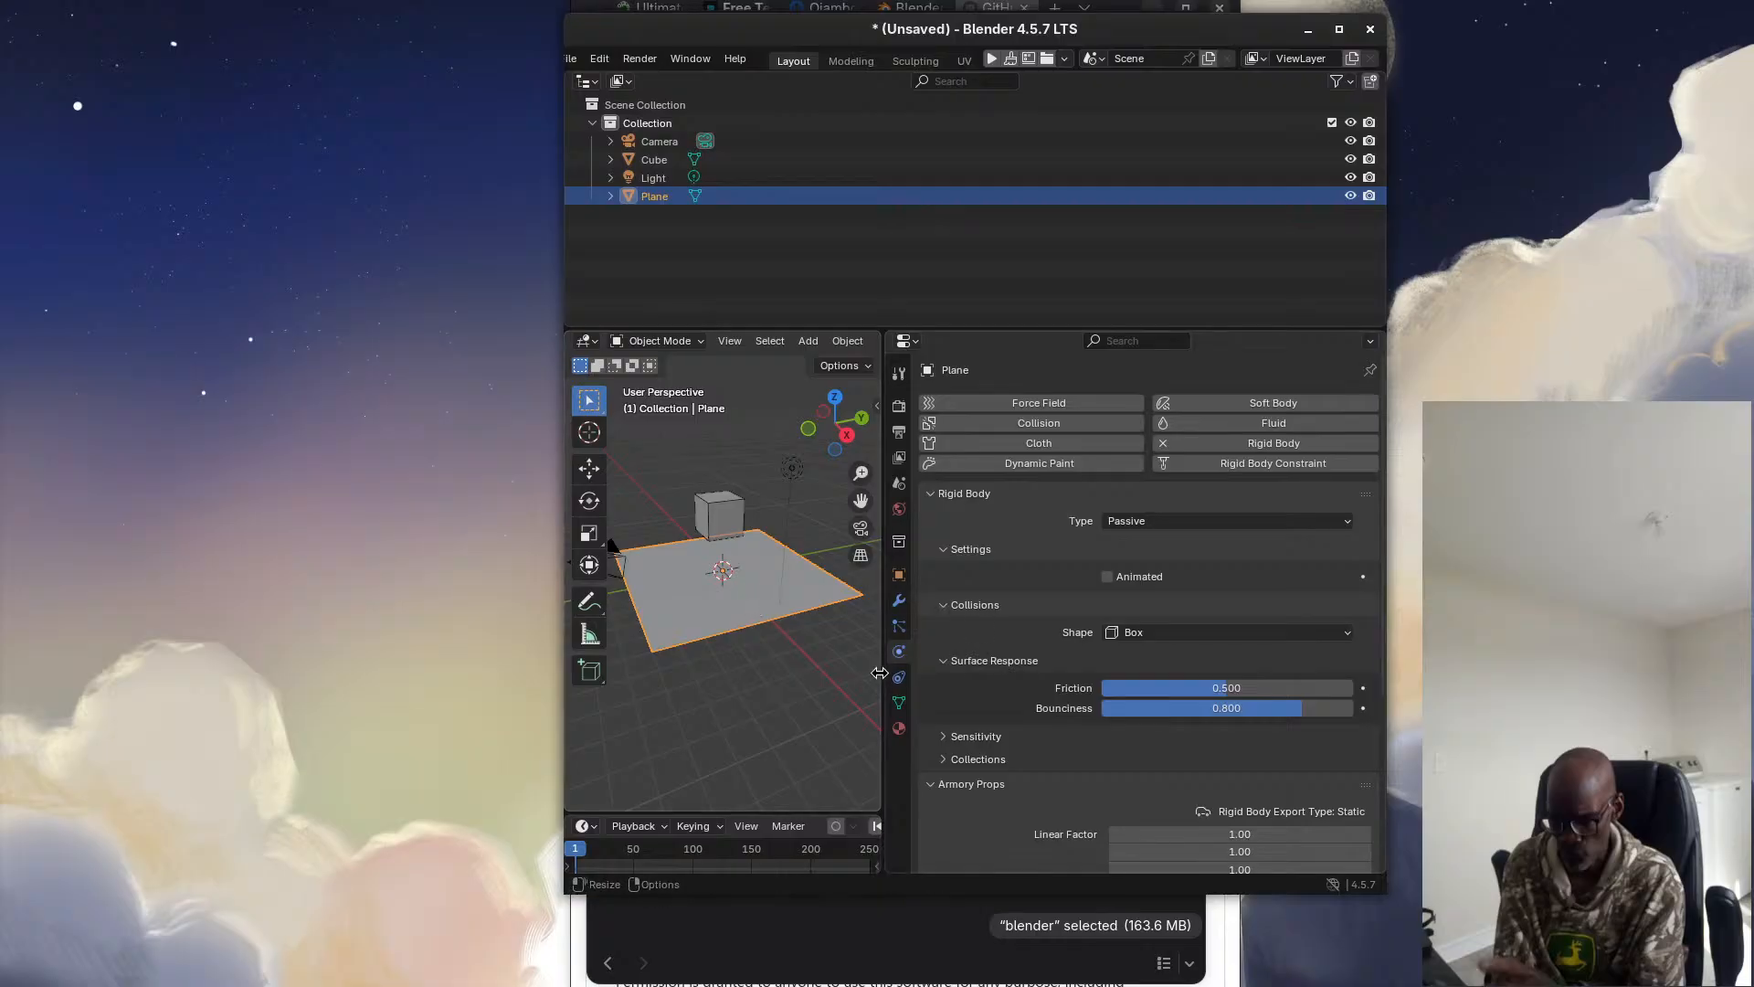
{"action": "left_click", "coordinate": [899, 729]}
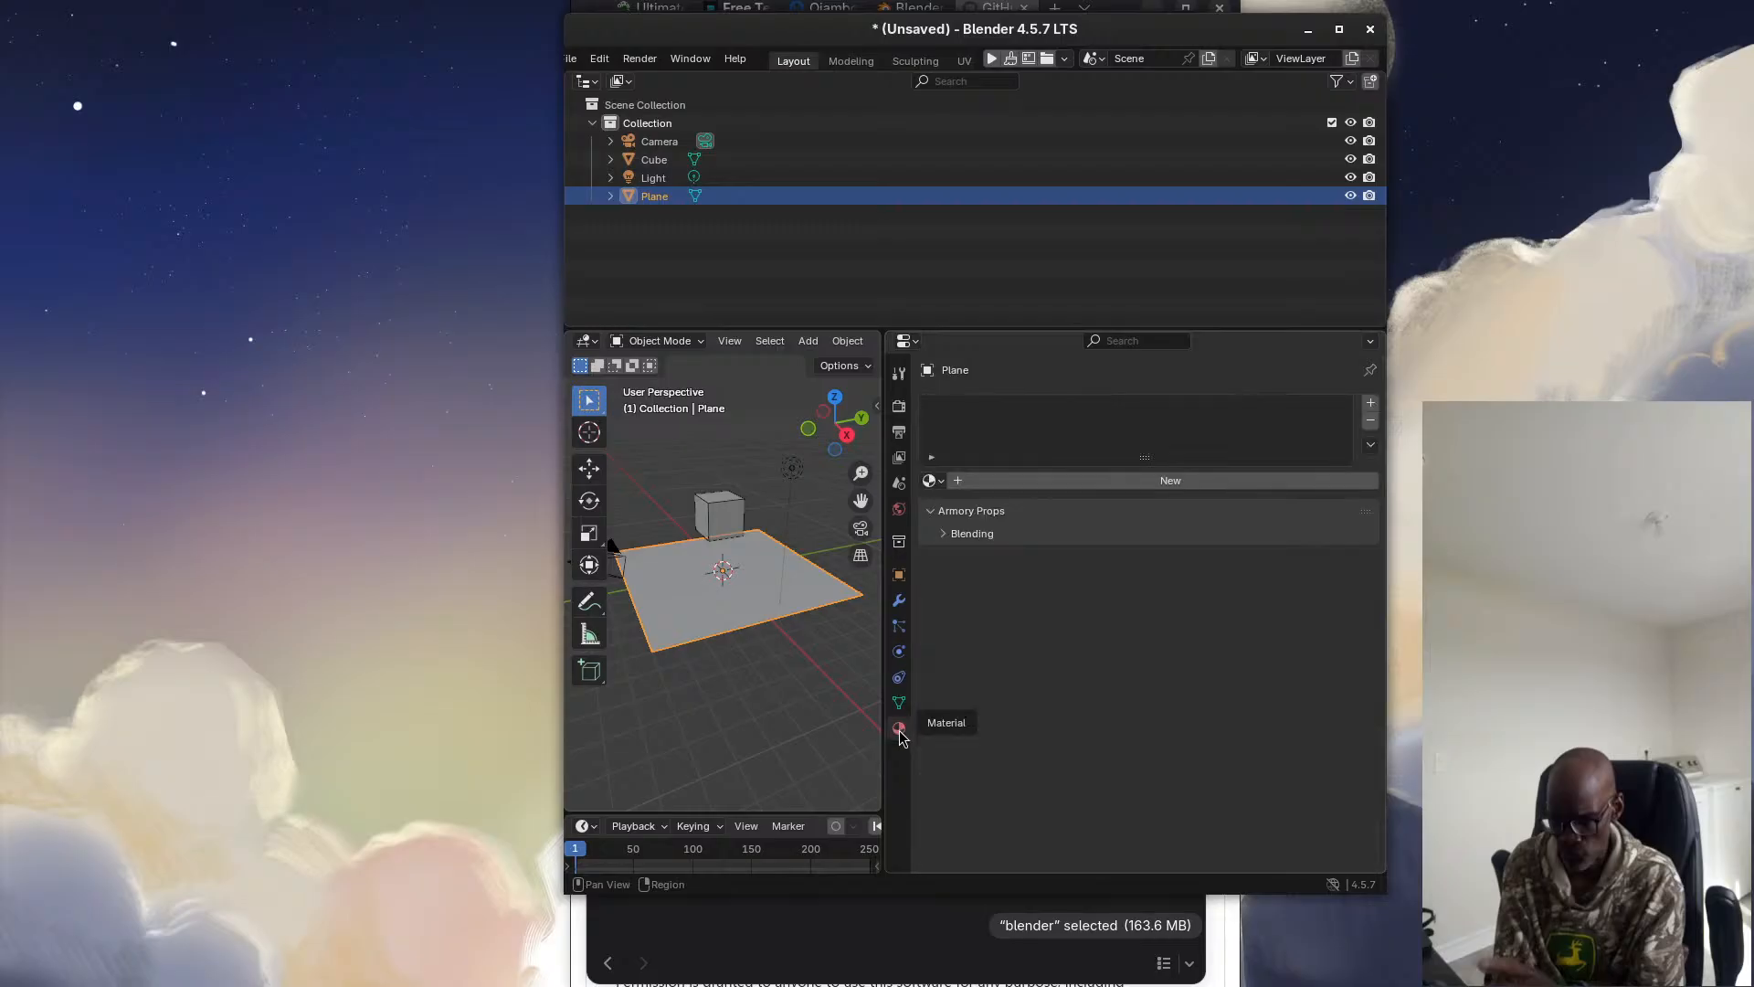
{"action": "left_click", "coordinate": [1170, 484]}
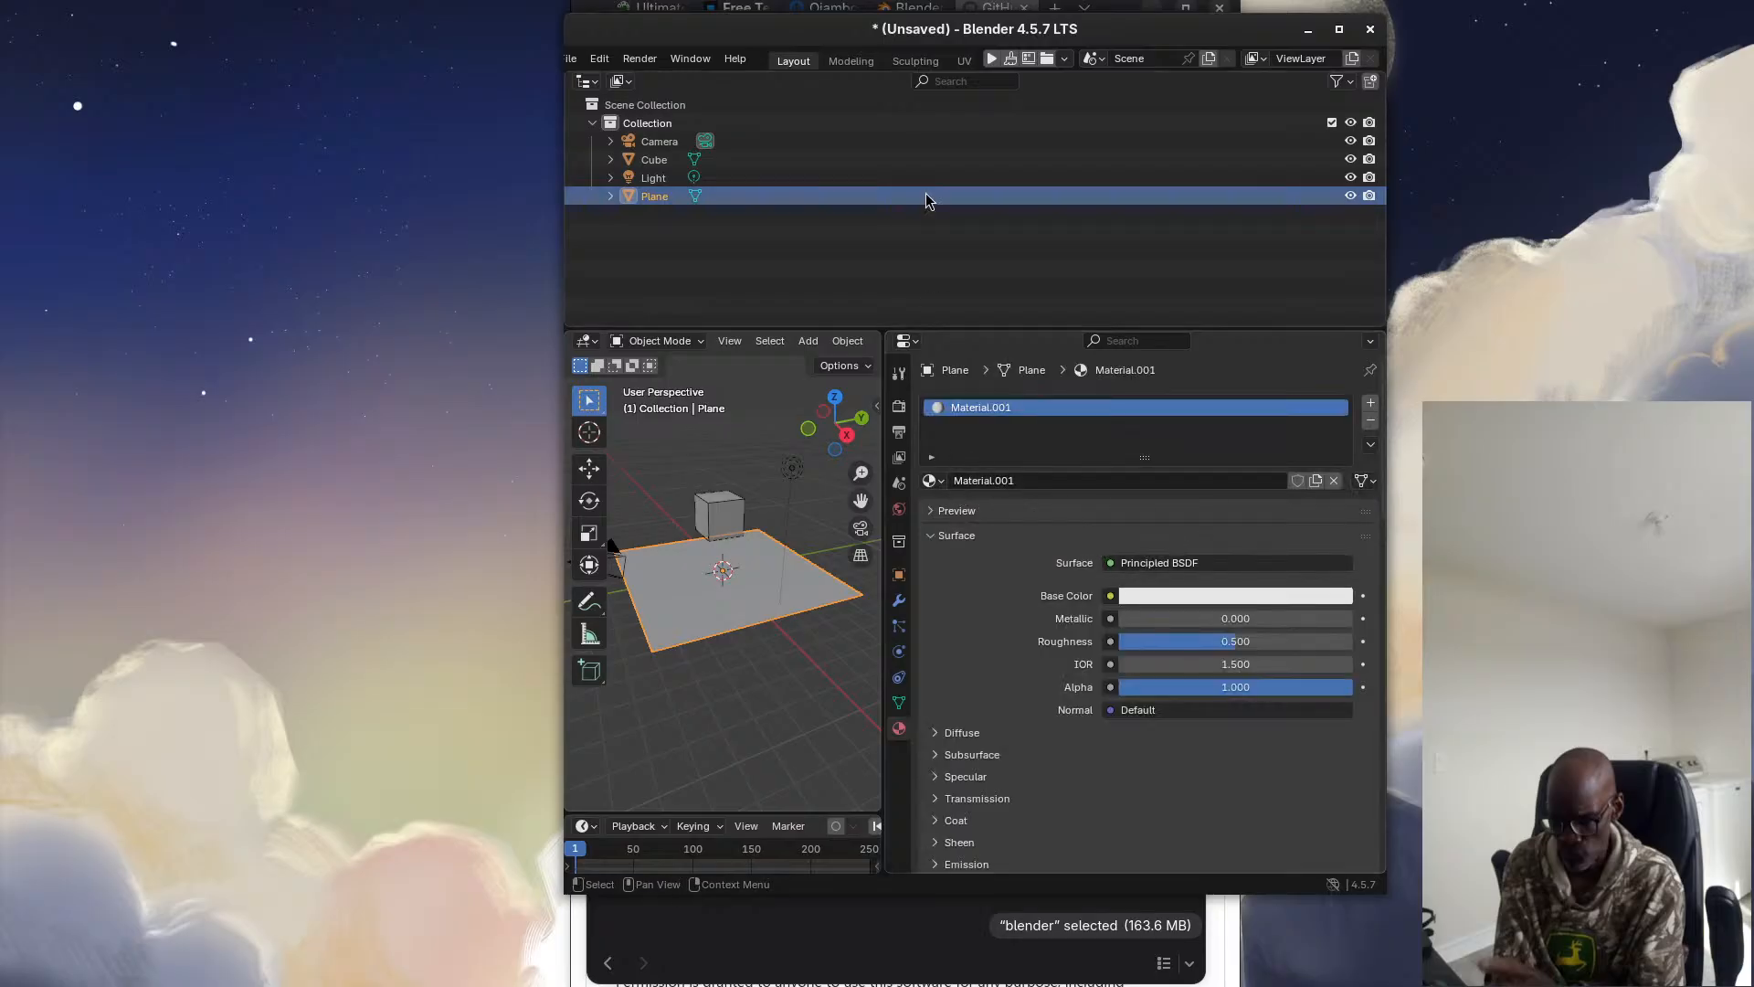
Return to the Shading workspace and move the plane's Principled BSDF node closer to the Material Output, freeing space before it
{"action": "scroll", "coordinate": [911, 65], "scroll_direction": "up", "scroll_amount": 1}
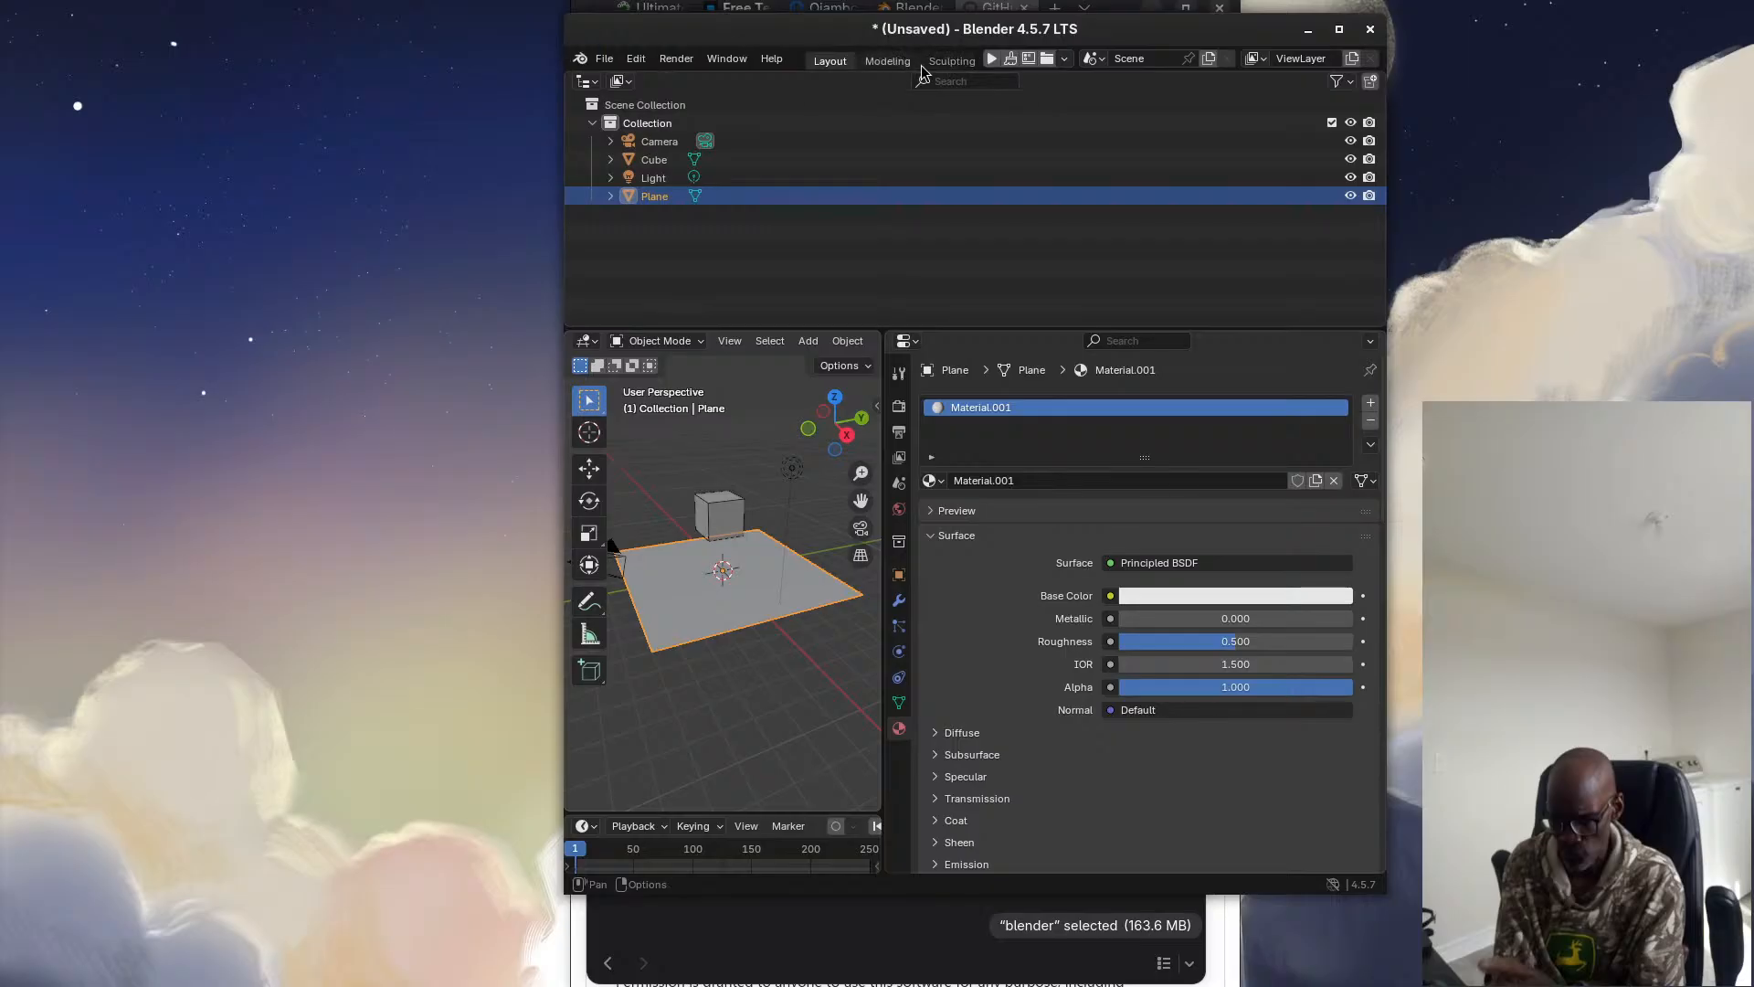
{"action": "scroll", "coordinate": [913, 68], "scroll_direction": "down", "scroll_amount": 5}
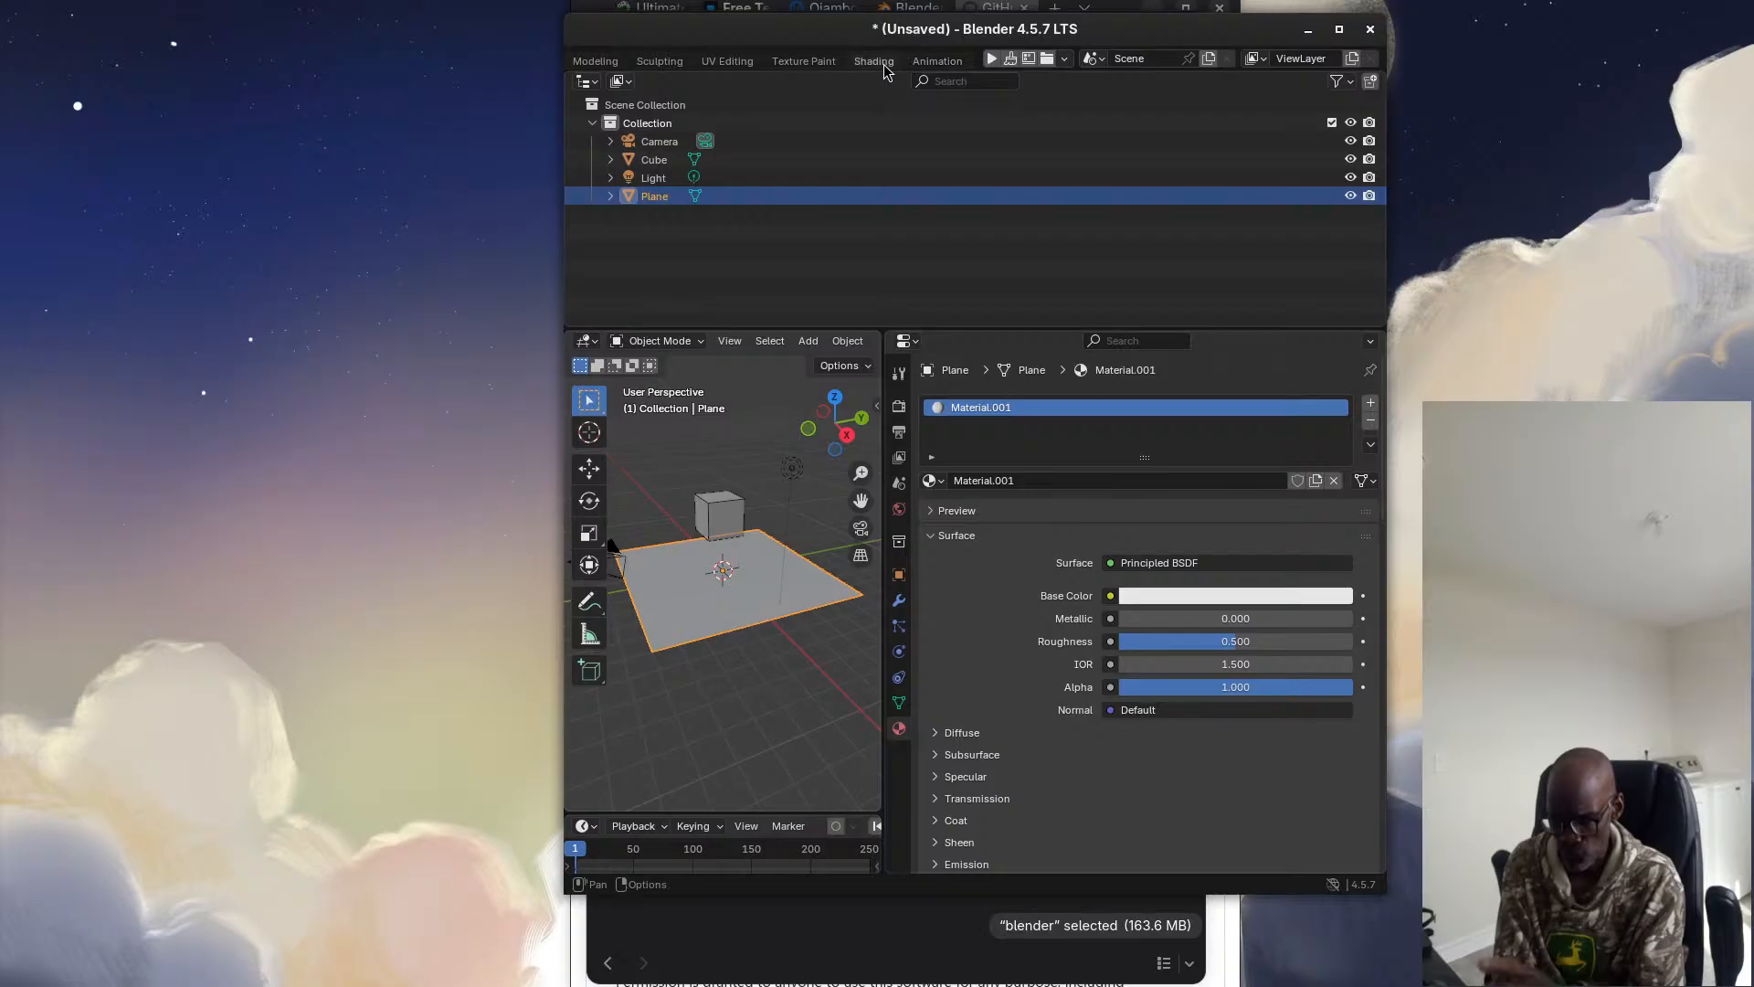
{"action": "left_click", "coordinate": [878, 63]}
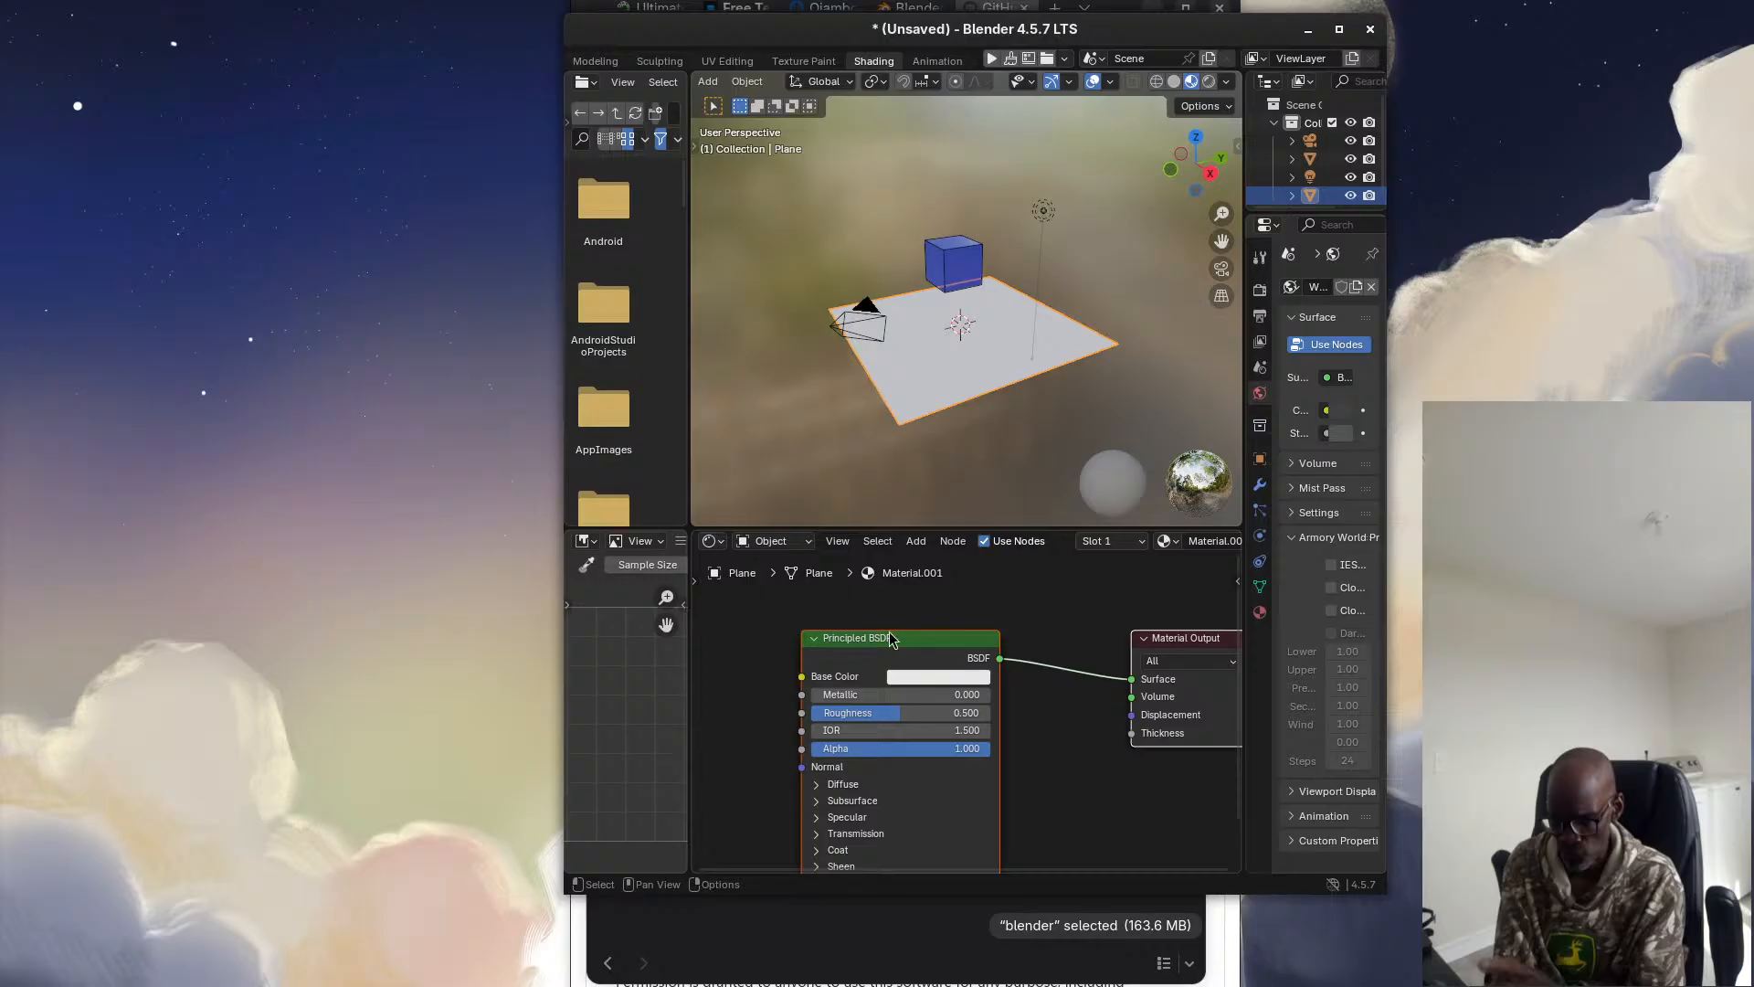
{"action": "scroll", "coordinate": [891, 638], "scroll_direction": "down", "scroll_amount": 1}
{"action": "left_click_drag", "start_coordinate": [891, 637], "coordinate": [981, 624]}
{"action": "left_click", "coordinate": [777, 628]}
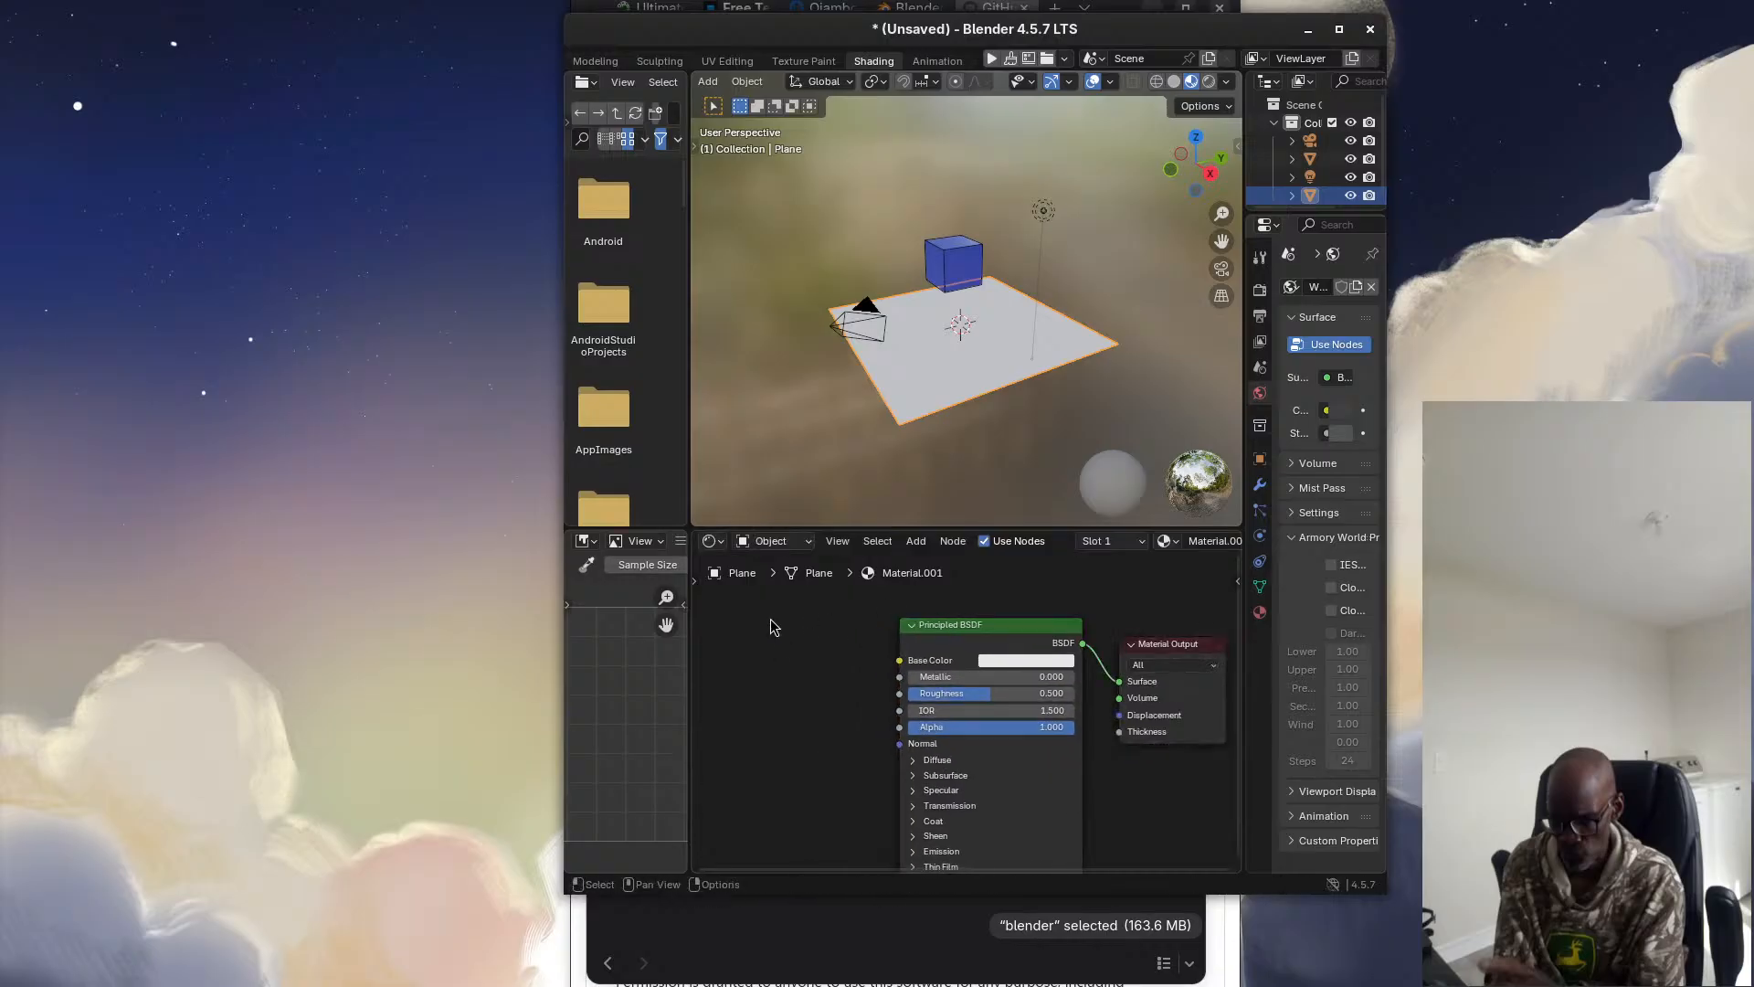
Add an Image Texture node to the plane's material and connect its Color output to the Principled BSDF's Base Color
{"action": "left_click", "coordinate": [915, 543]}
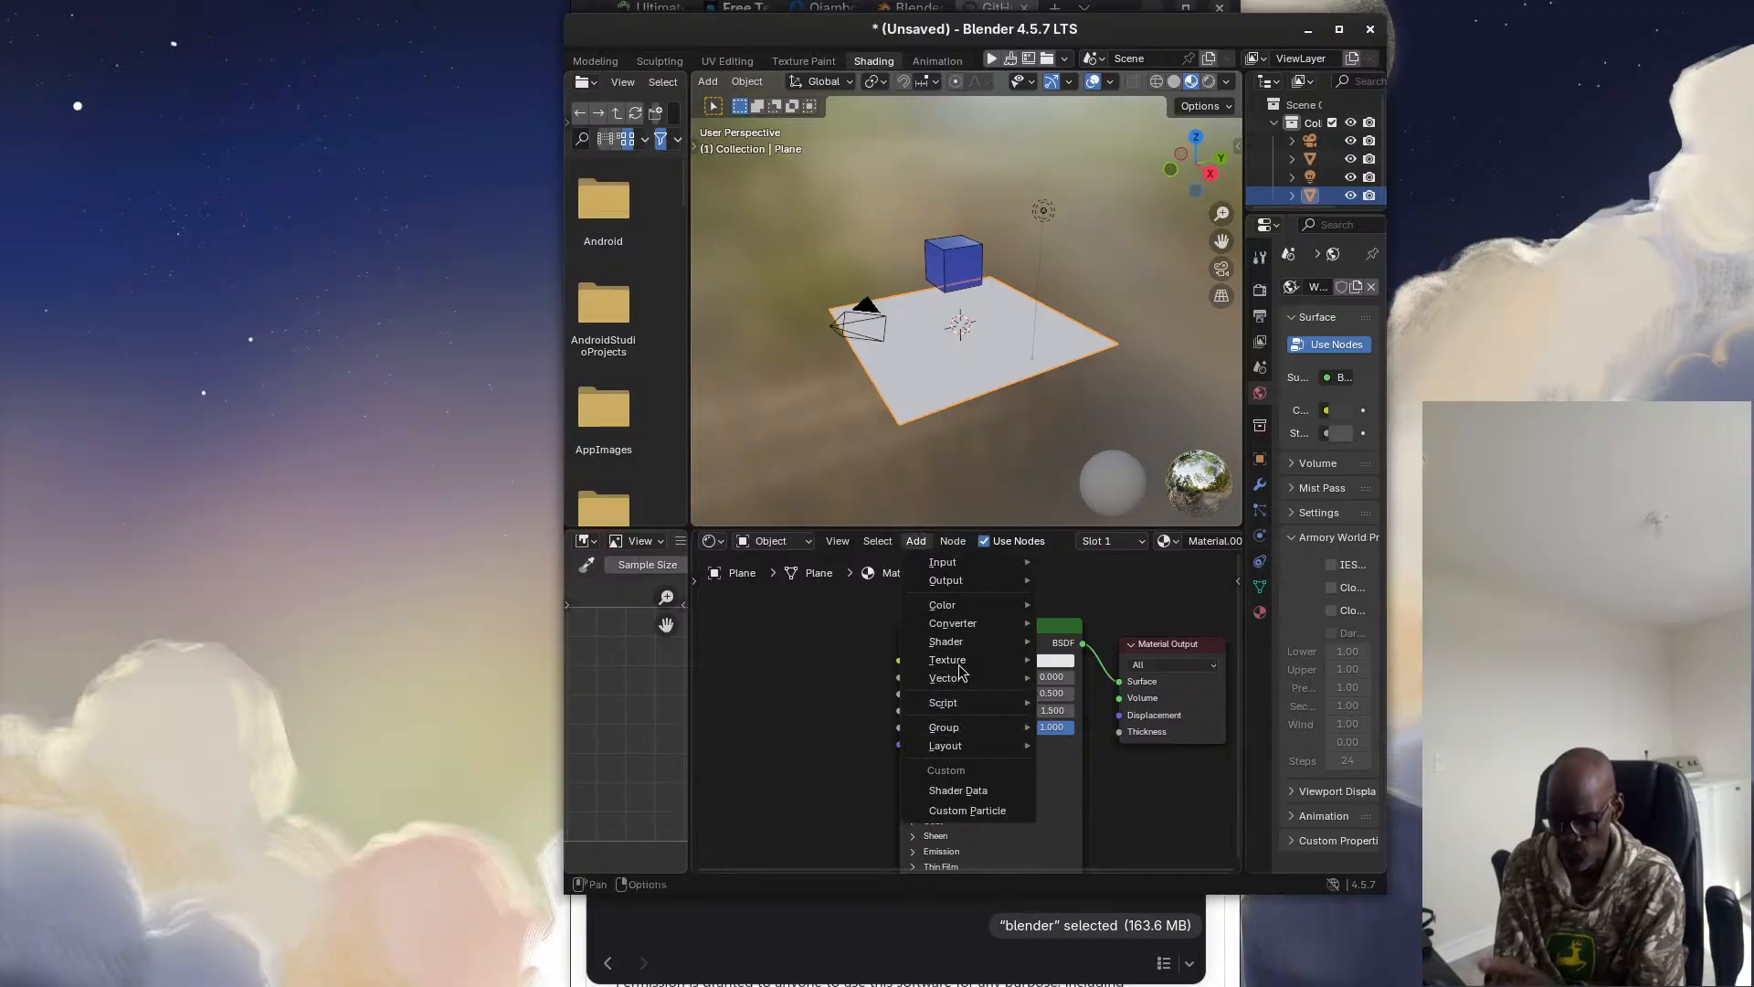
{"action": "mouse_move", "coordinate": [959, 662]}
{"action": "mouse_move", "coordinate": [987, 571]}
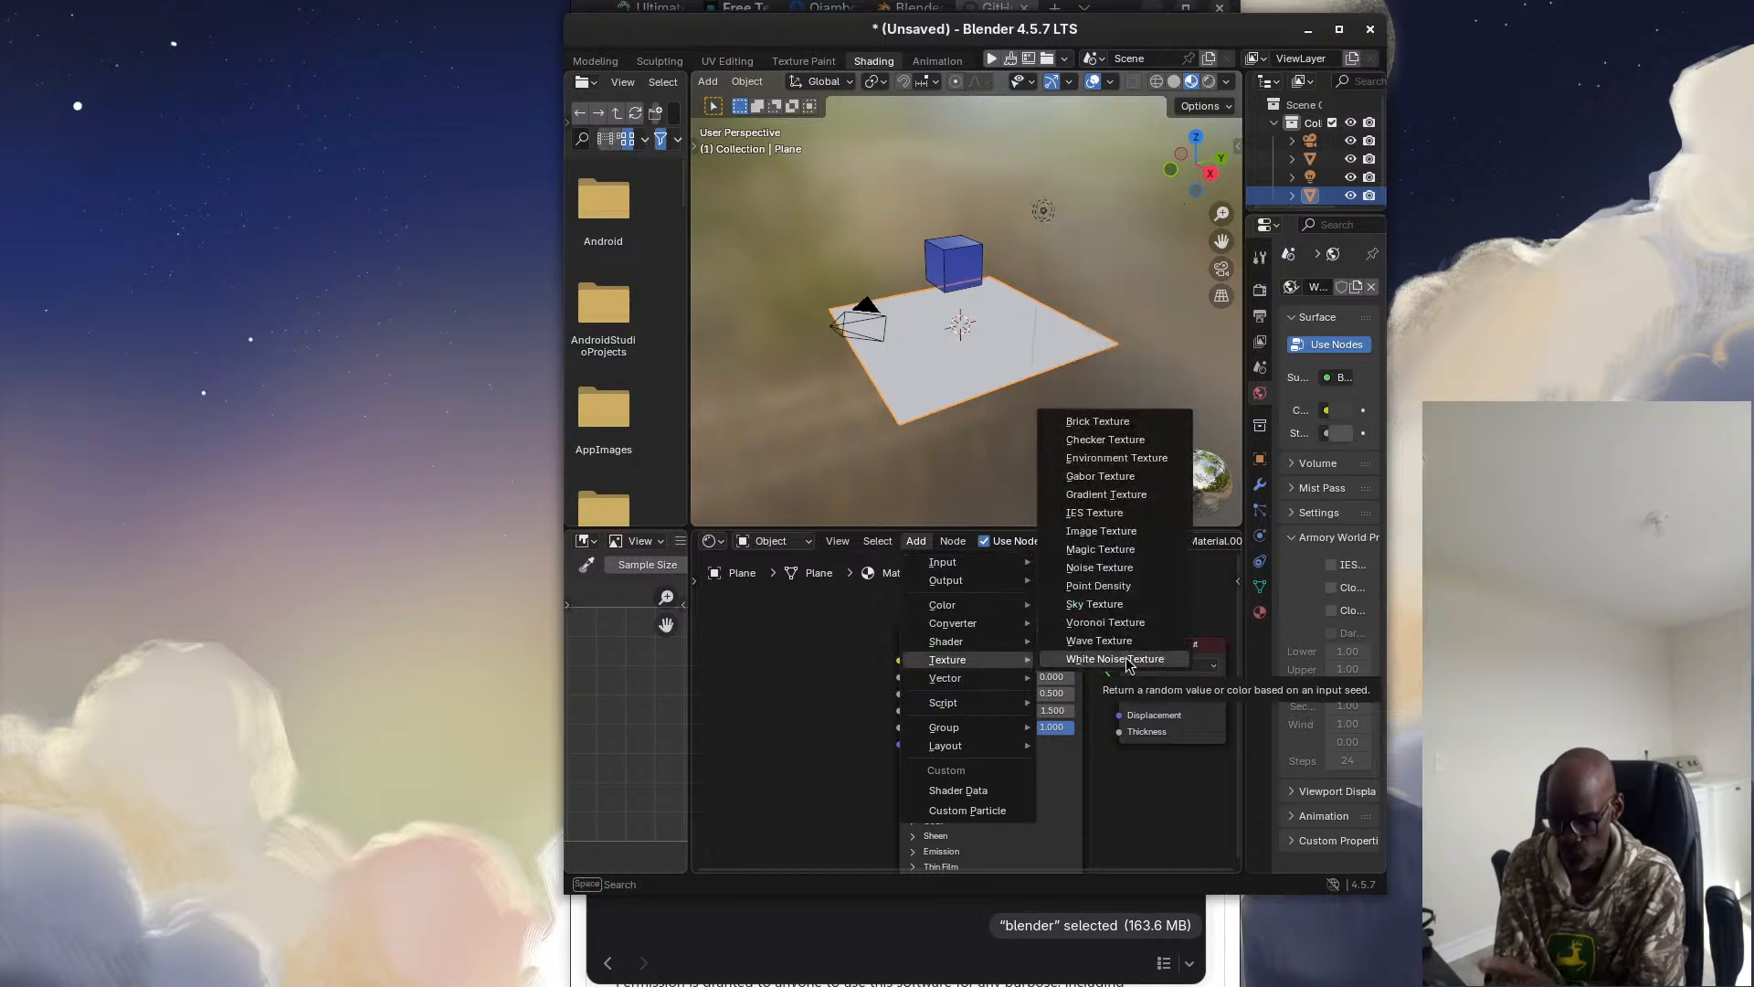
{"action": "left_click", "coordinate": [1110, 532]}
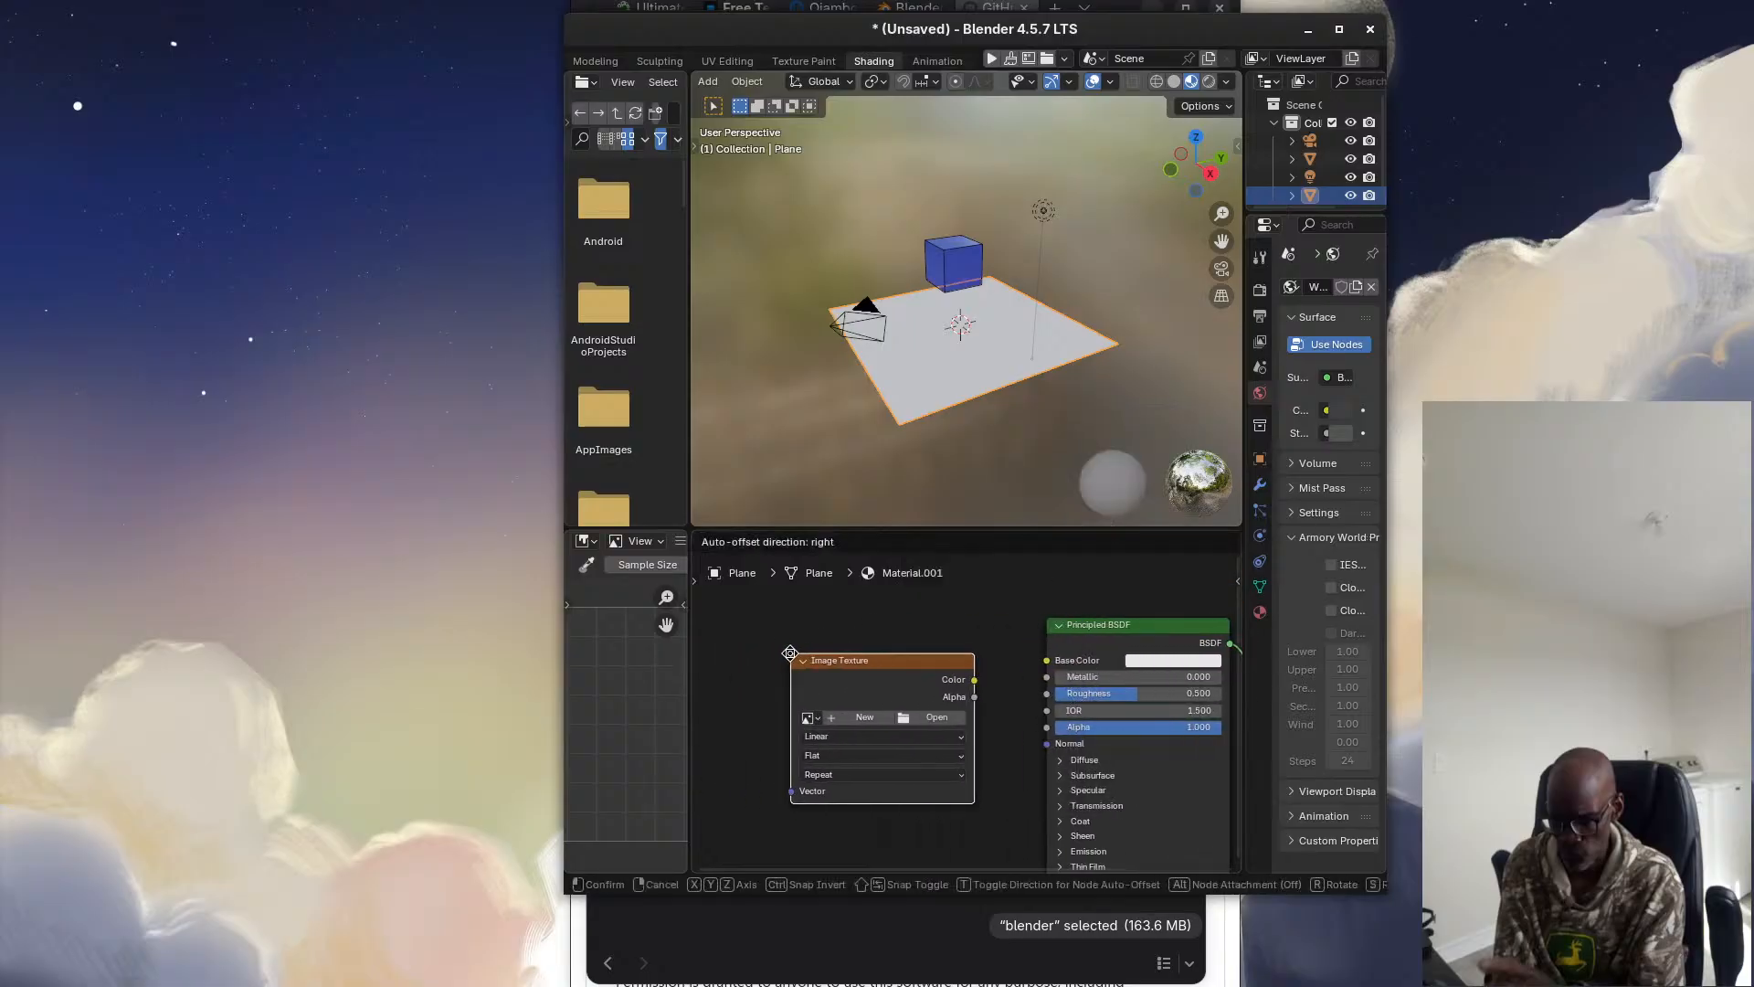
{"action": "left_click", "coordinate": [772, 648]}
{"action": "left_click_drag", "start_coordinate": [955, 673], "coordinate": [1047, 660]}
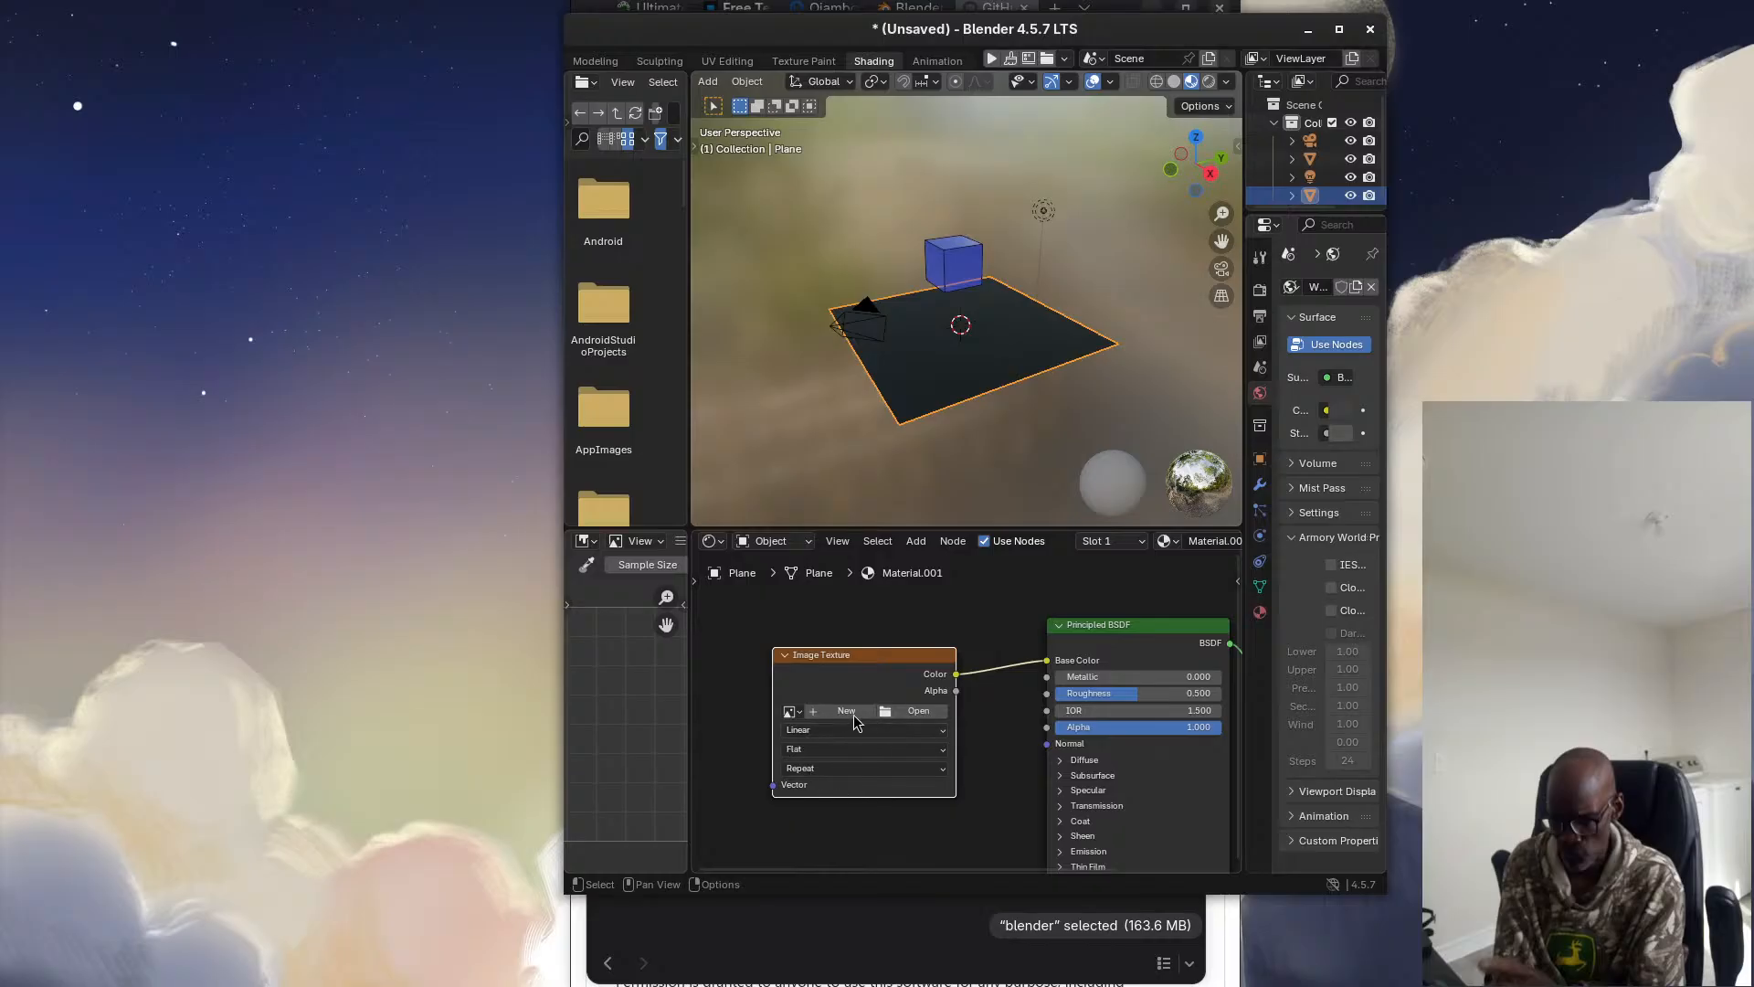
Load tileable-wood-texture-with-10-colors.jpg from the Pictures folder into the Image Texture node
{"action": "left_click", "coordinate": [918, 712]}
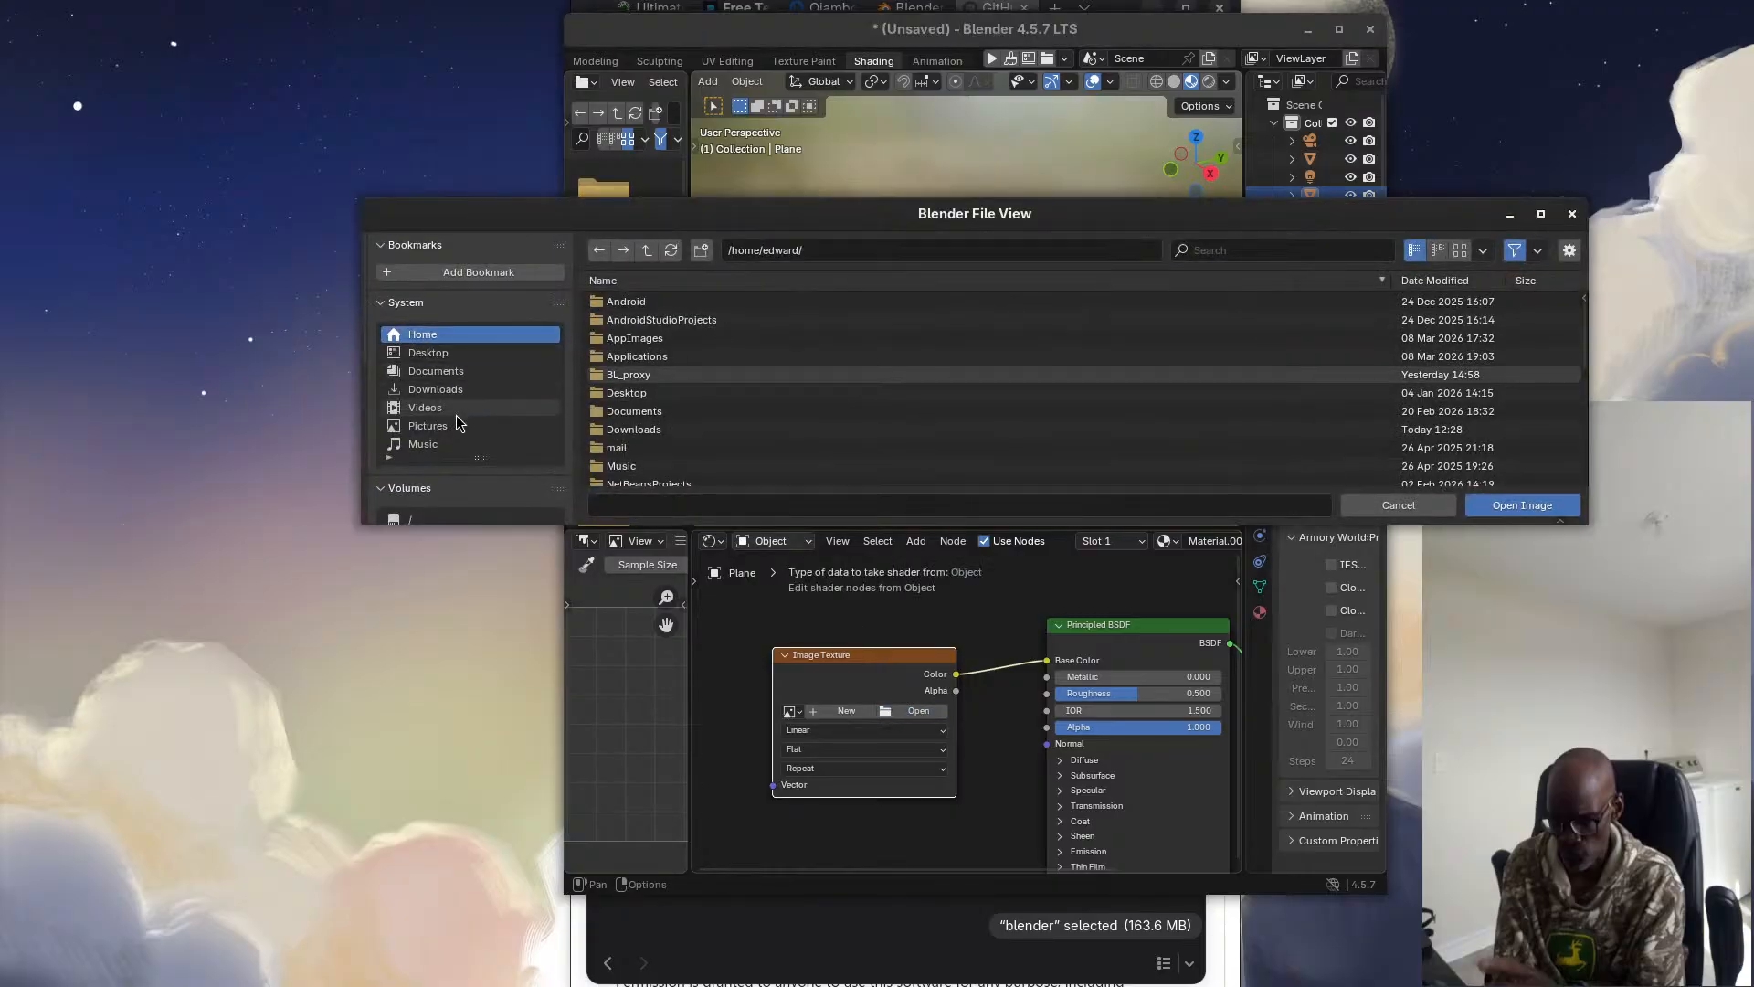
{"action": "scroll", "coordinate": [461, 424], "scroll_direction": "down", "scroll_amount": 1}
{"action": "left_click", "coordinate": [436, 388]}
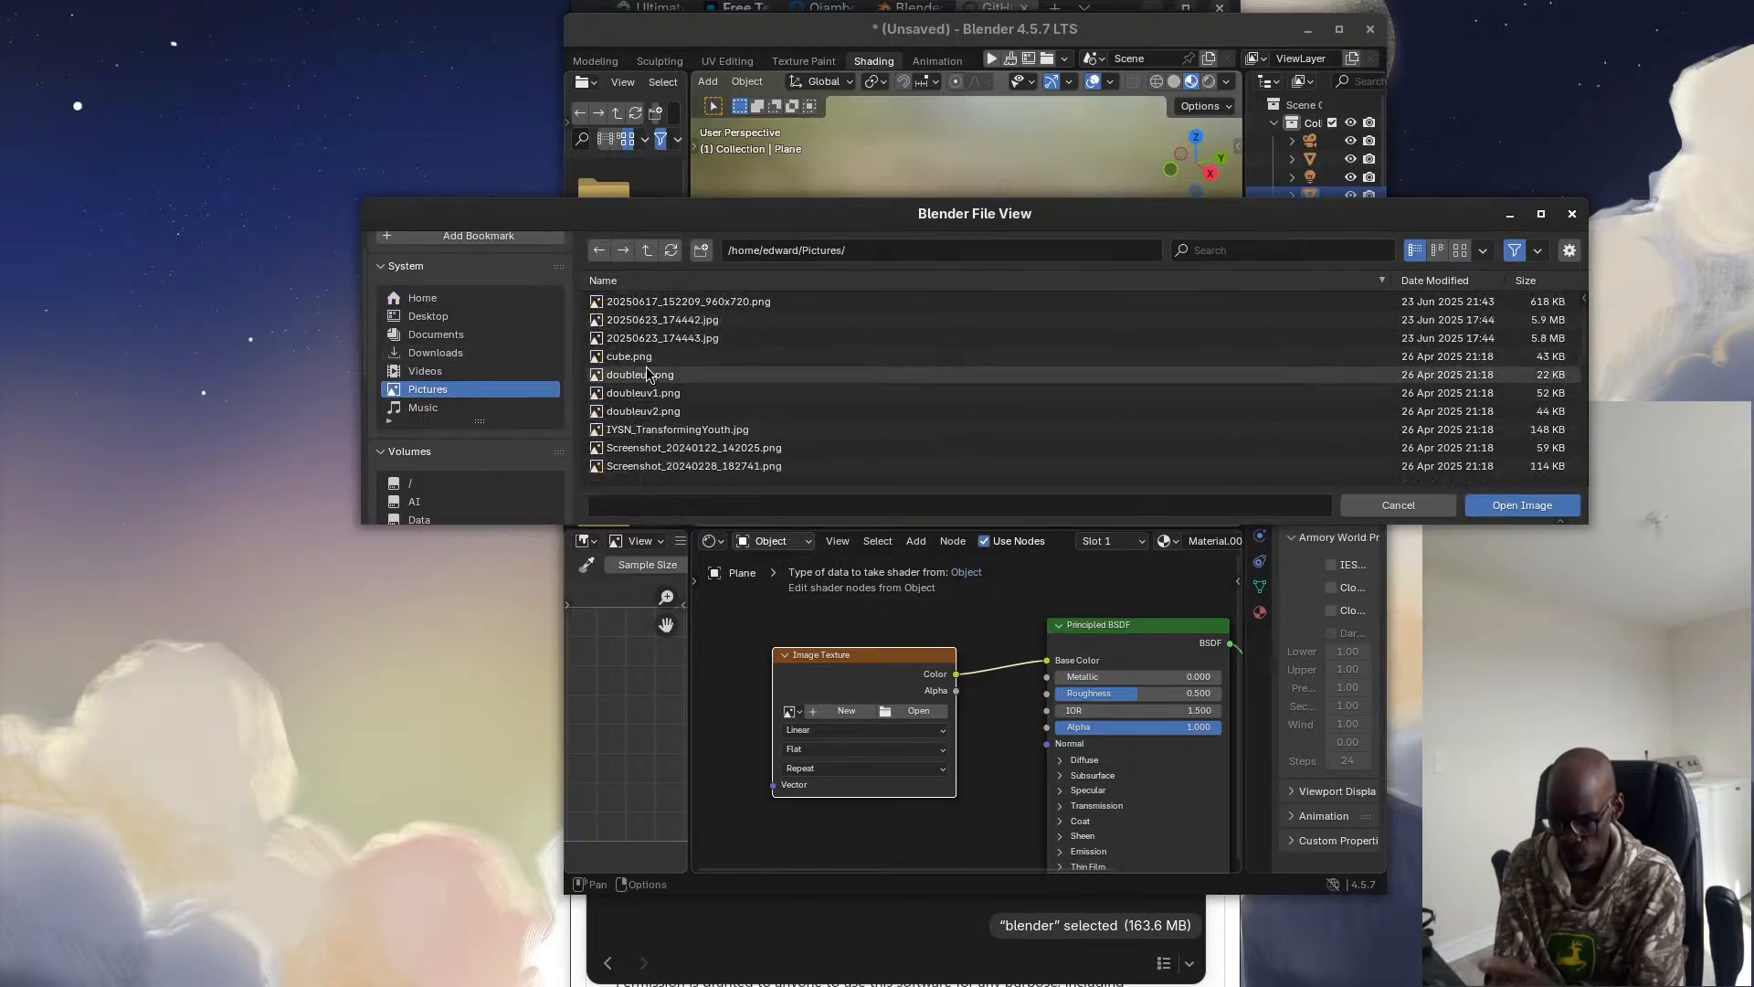
{"action": "scroll", "coordinate": [637, 363], "scroll_direction": "down", "scroll_amount": 5}
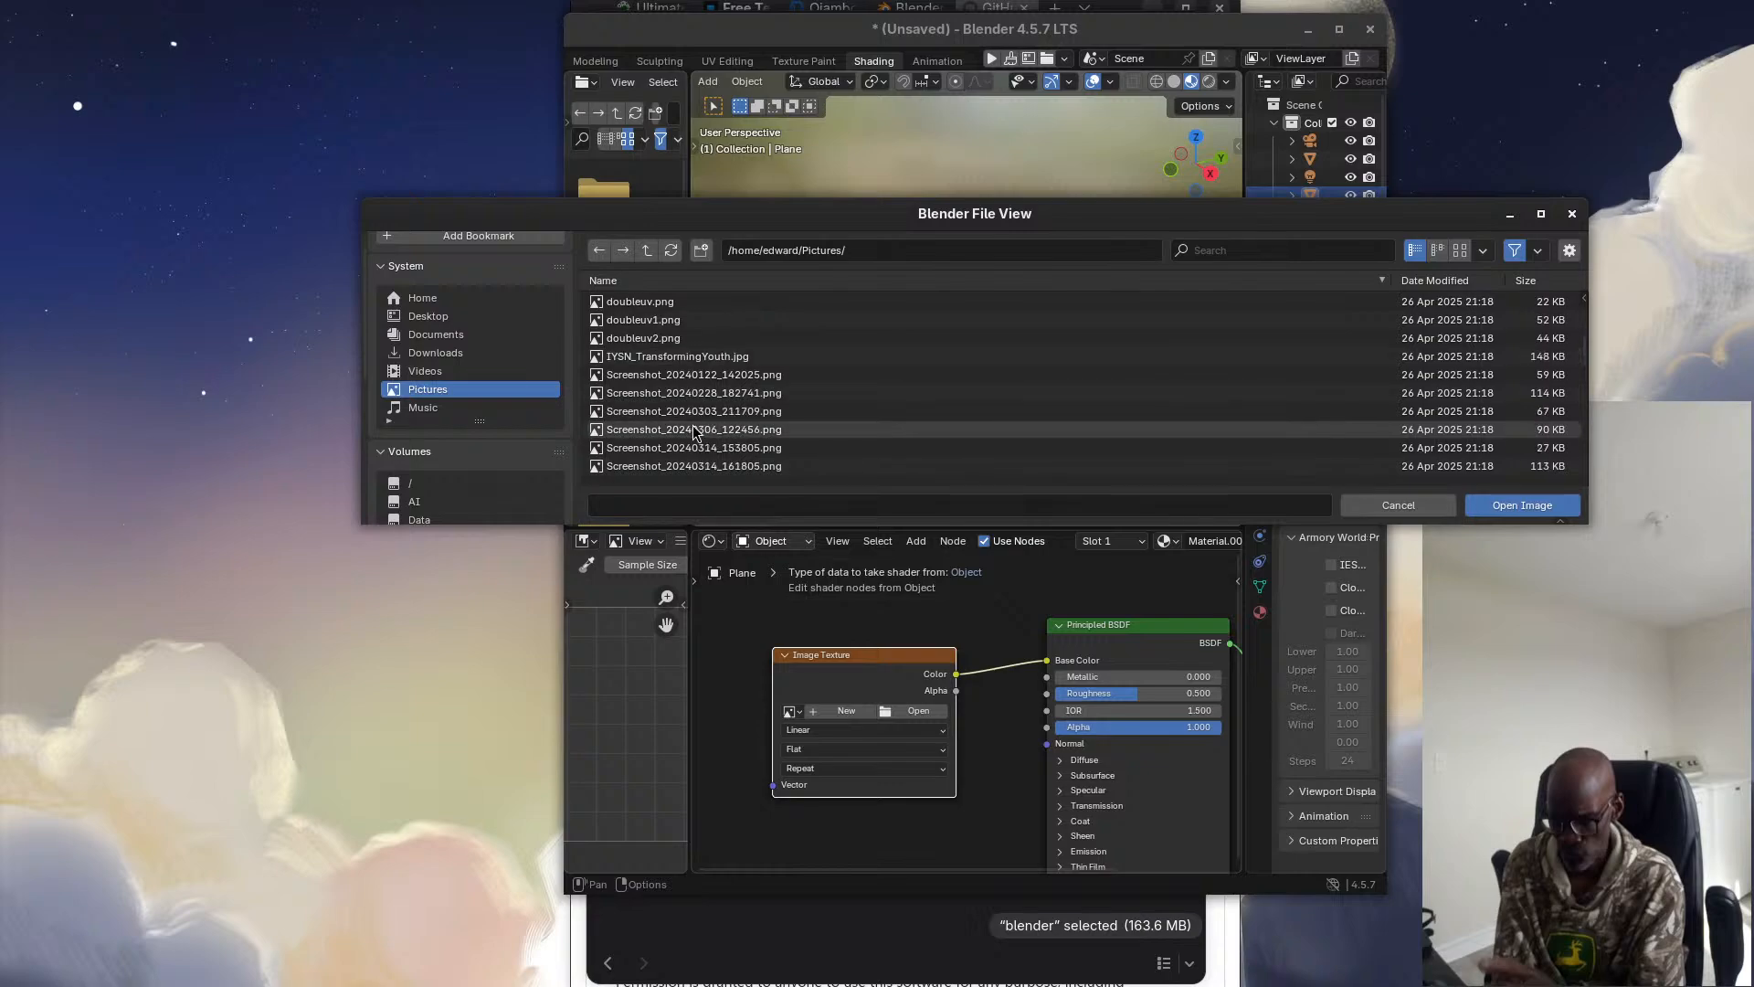
{"action": "scroll", "coordinate": [694, 432], "scroll_direction": "down", "scroll_amount": 3}
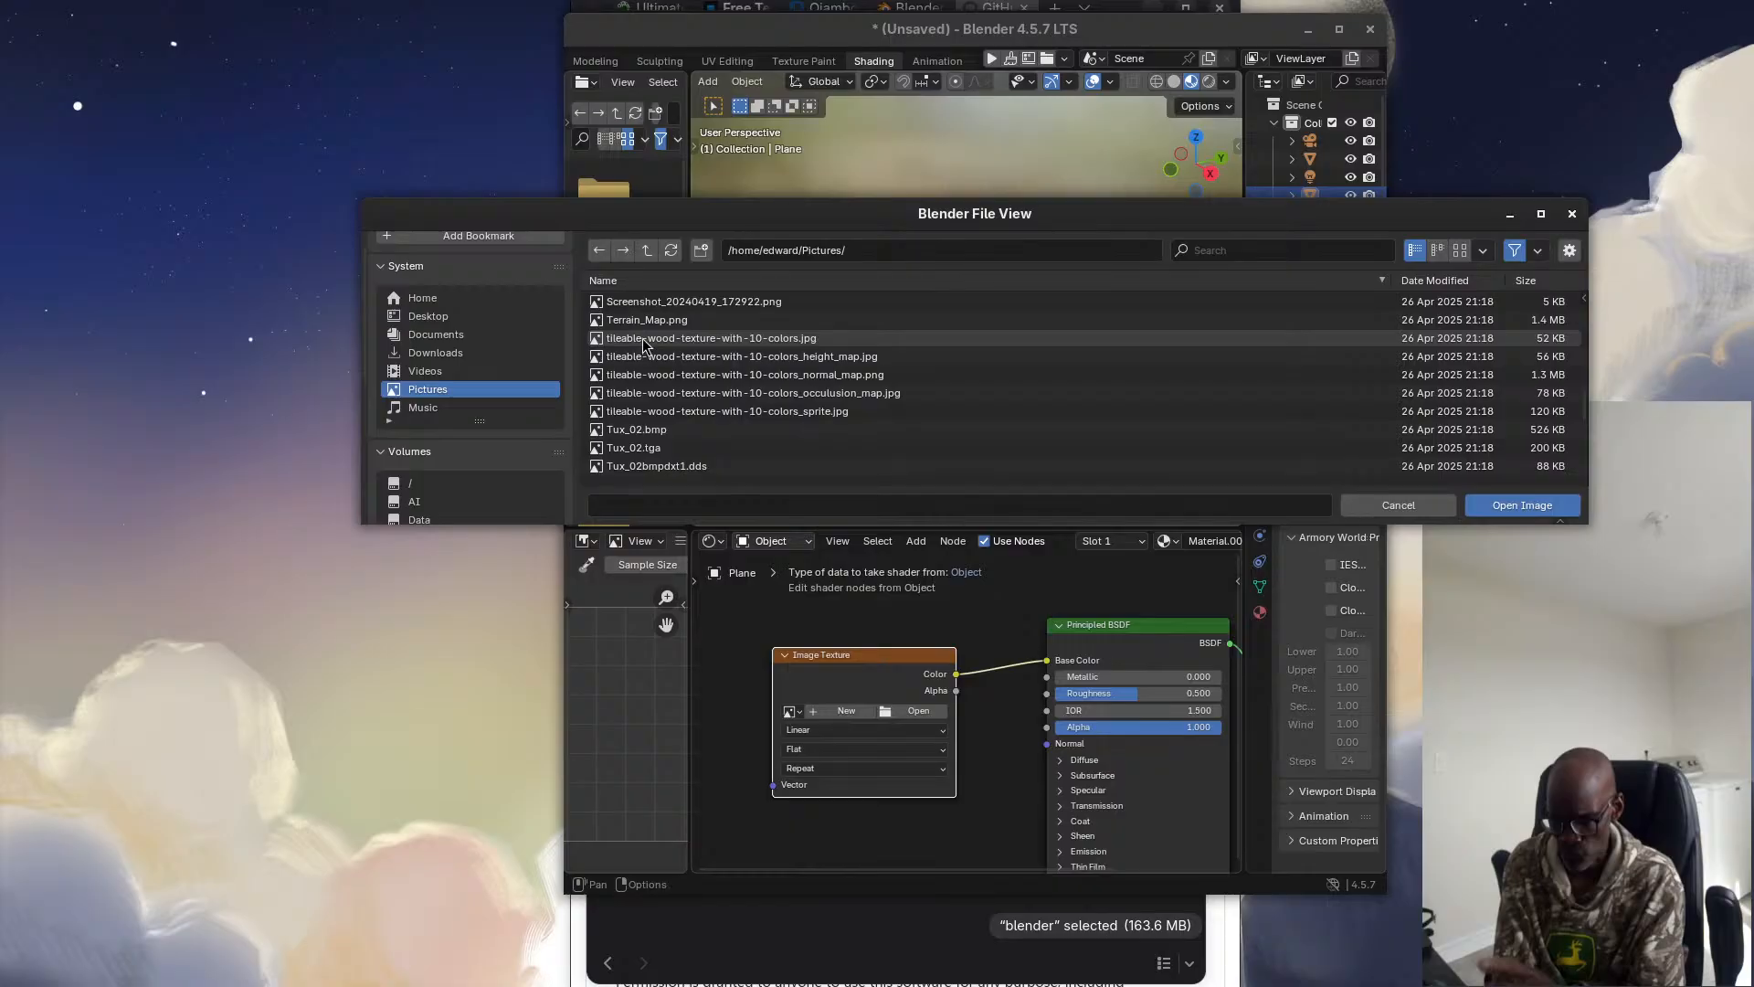
{"action": "left_click", "coordinate": [644, 340]}
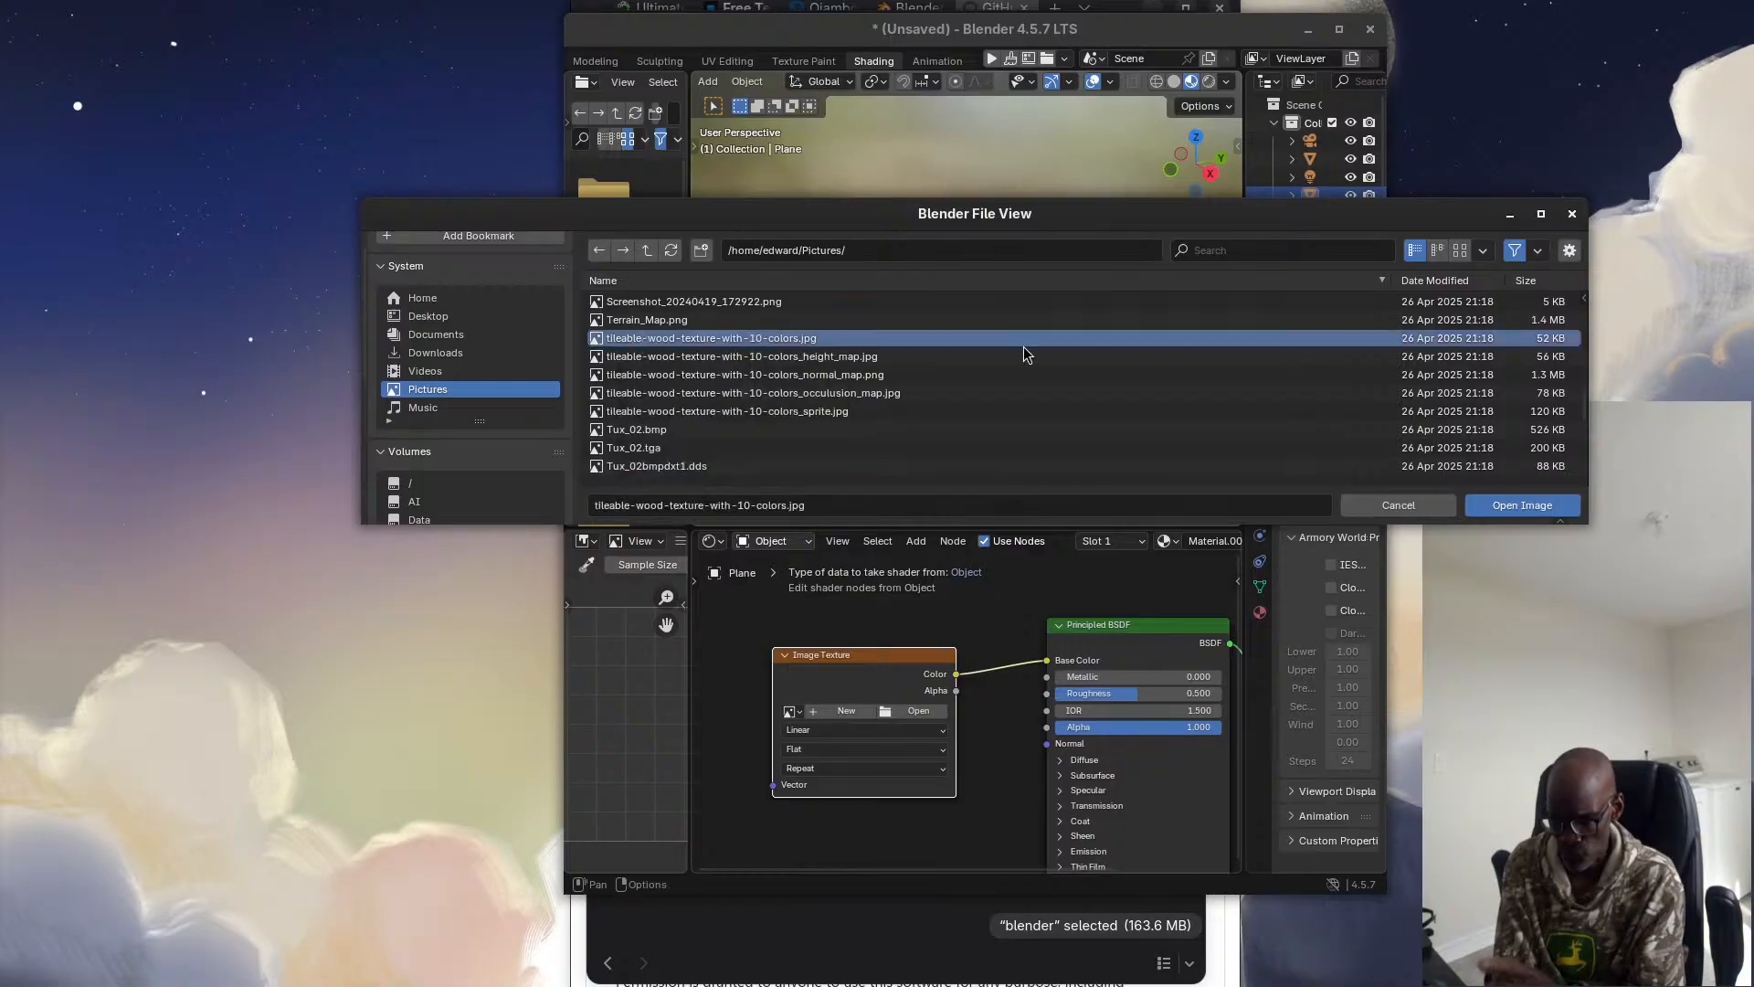
{"action": "left_click", "coordinate": [1522, 505]}
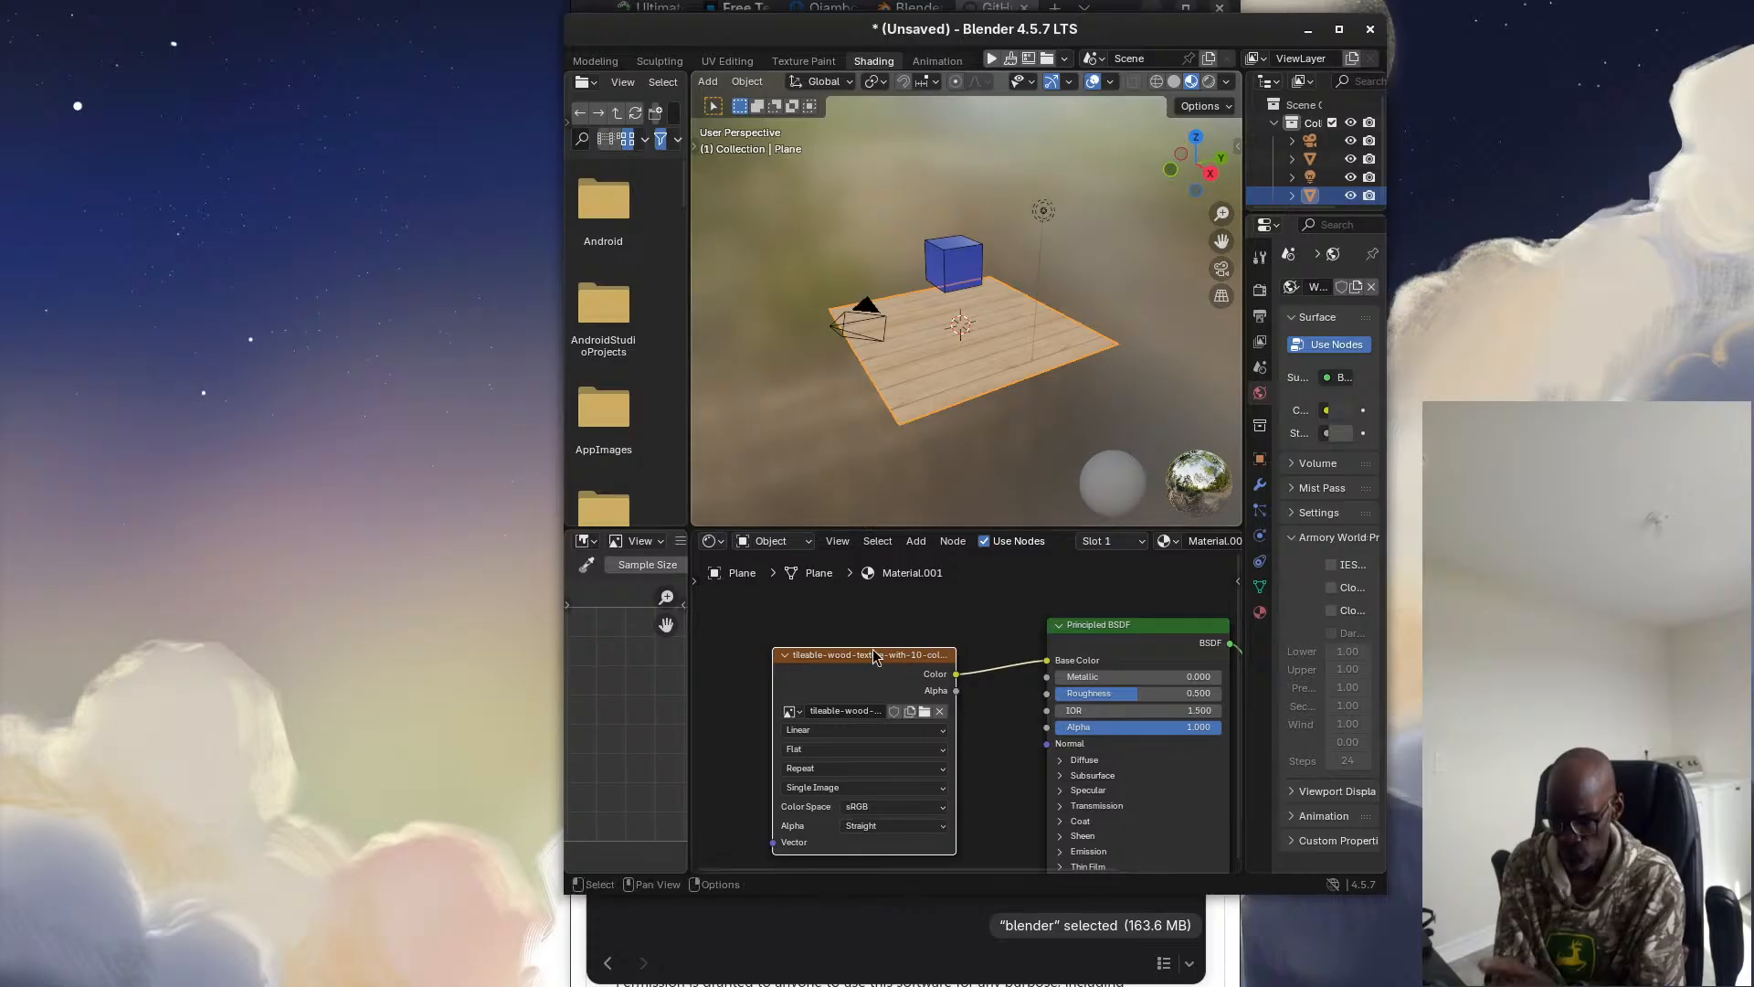
Move the wood texture node up, add a second Image Texture node below it, and connect its Color output to the Principled BSDF's Normal
{"action": "left_click_drag", "start_coordinate": [837, 649], "coordinate": [813, 603]}
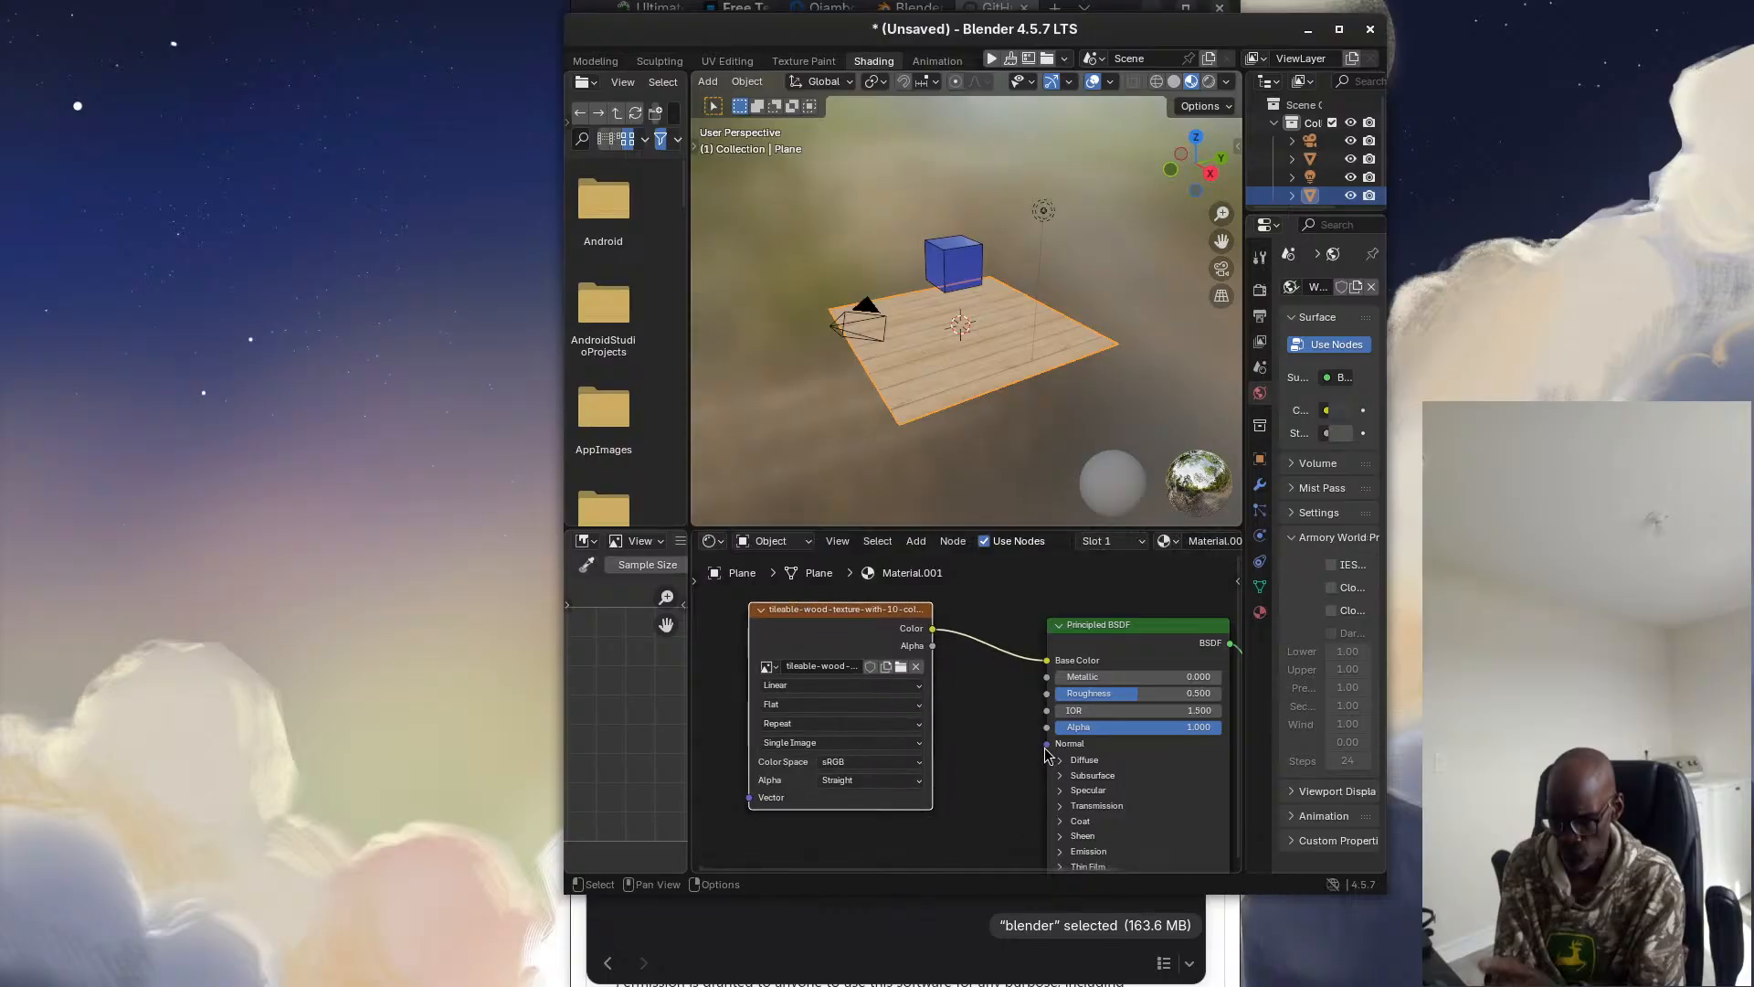
{"action": "right_click", "coordinate": [991, 740]}
{"action": "left_click", "coordinate": [915, 540]}
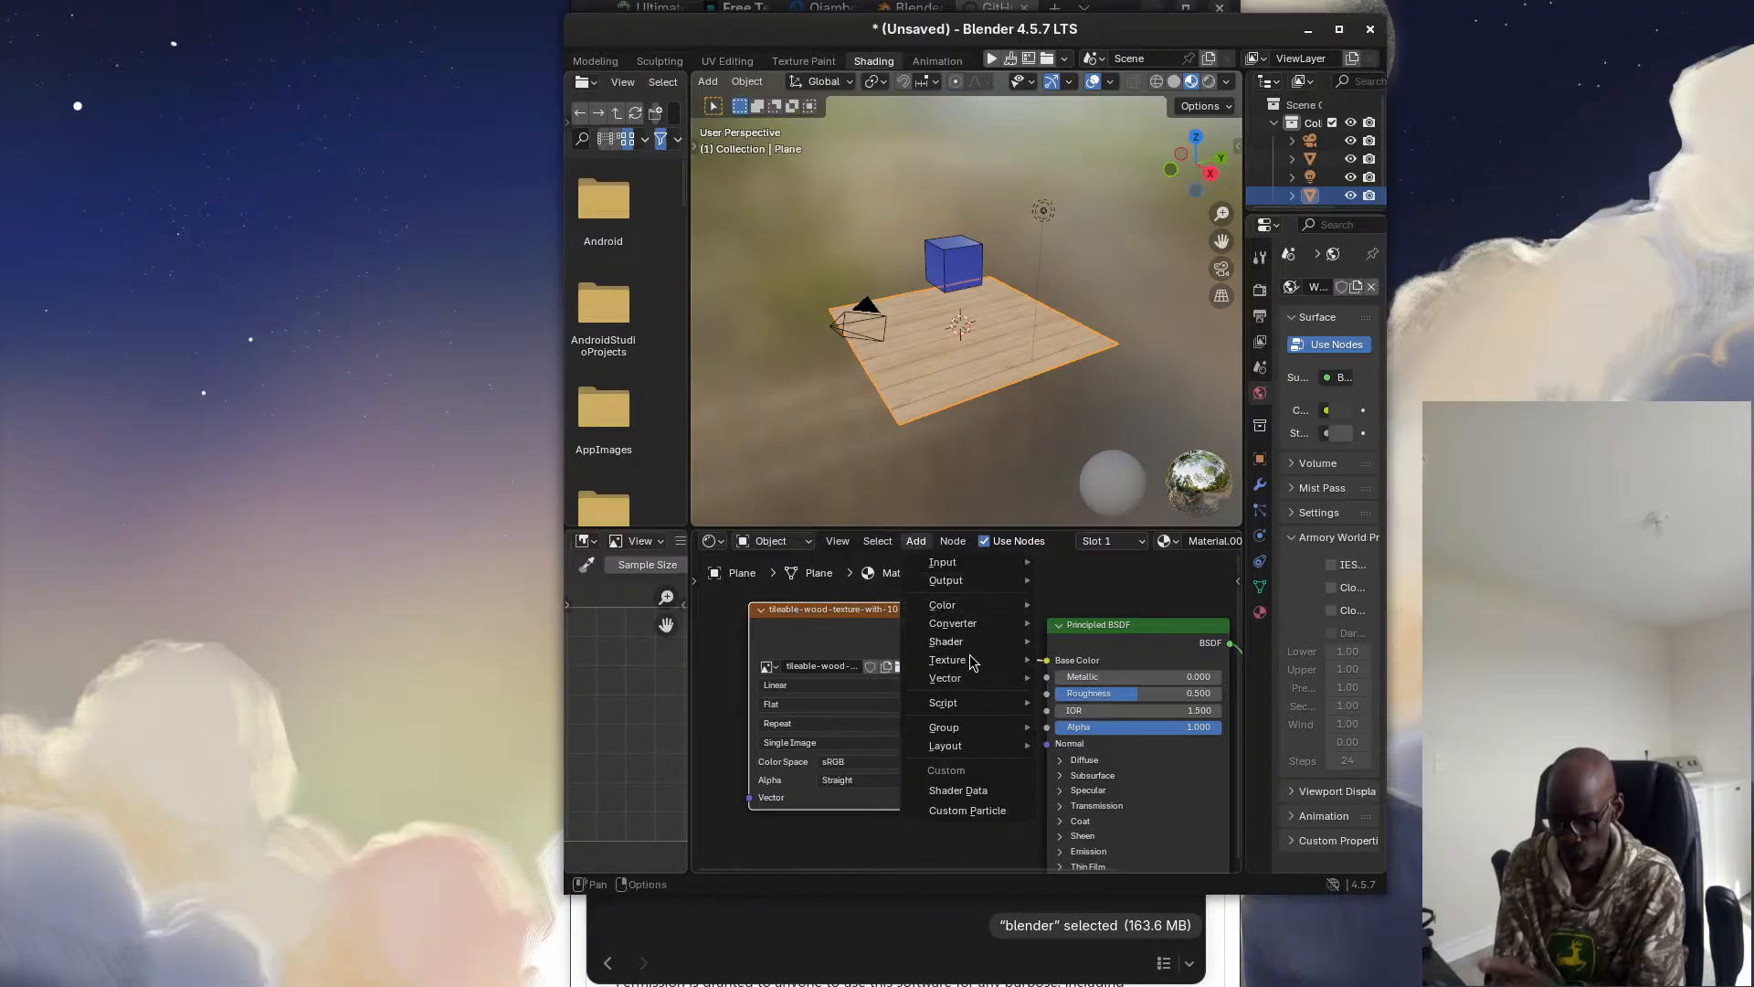
{"action": "mouse_move", "coordinate": [972, 661]}
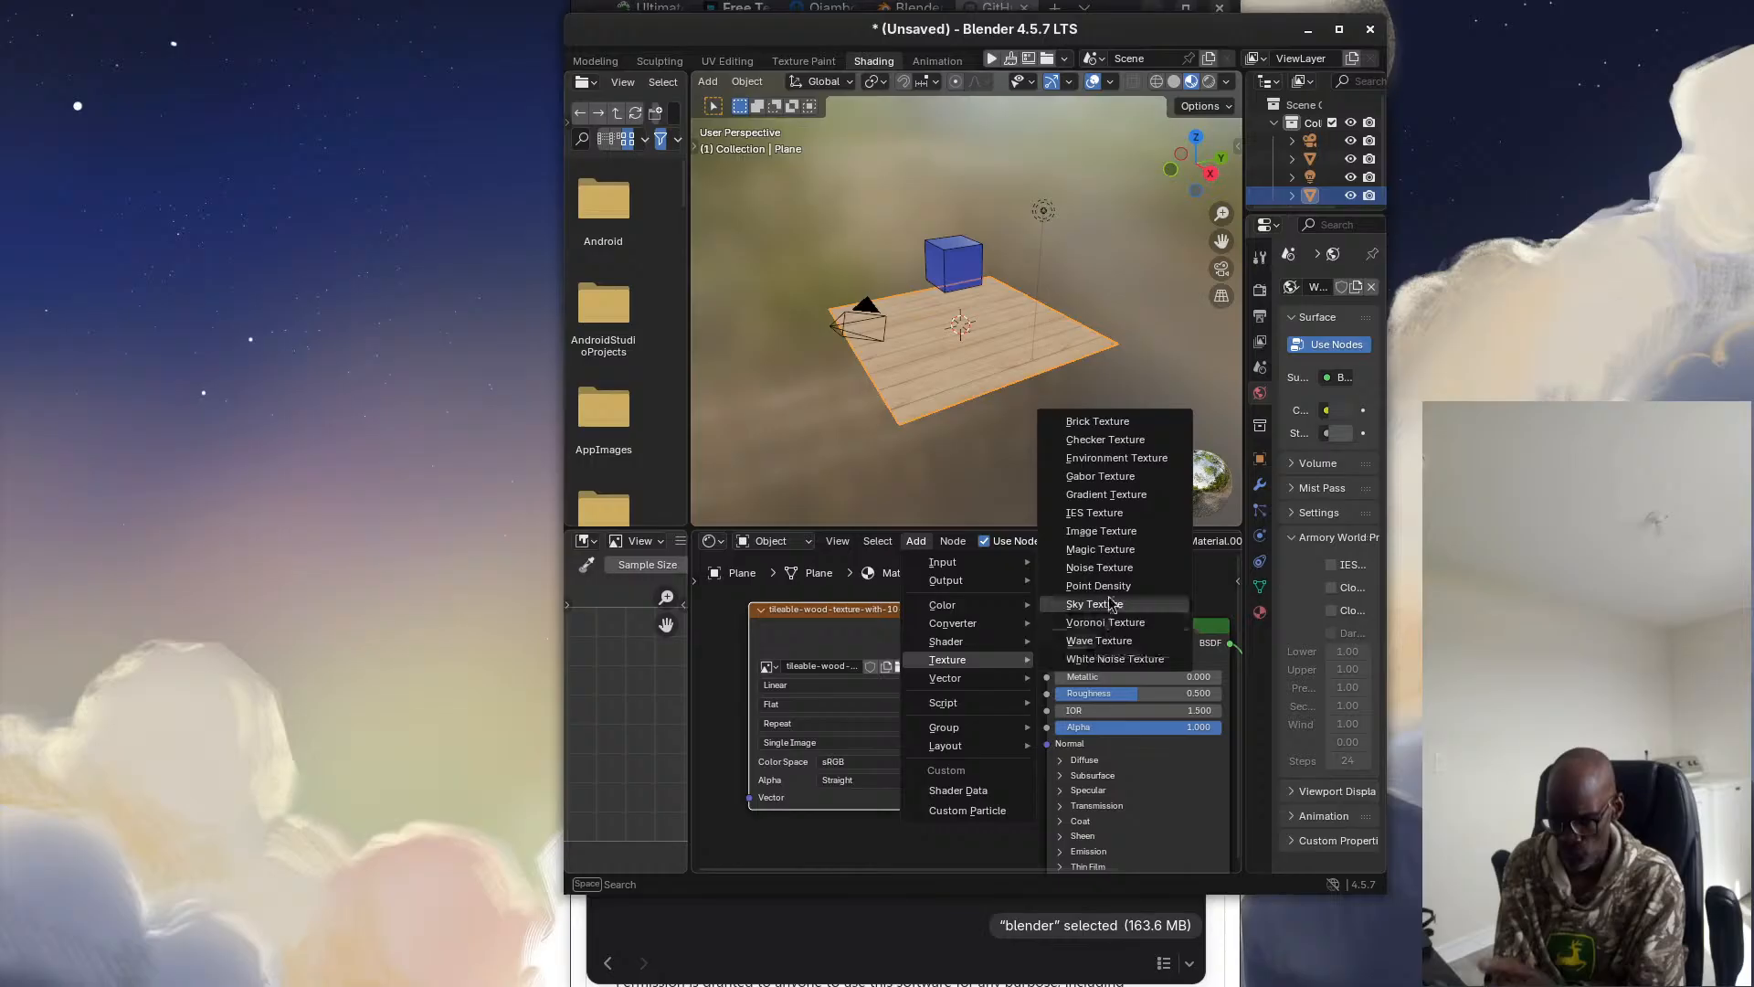
{"action": "left_click", "coordinate": [1098, 537]}
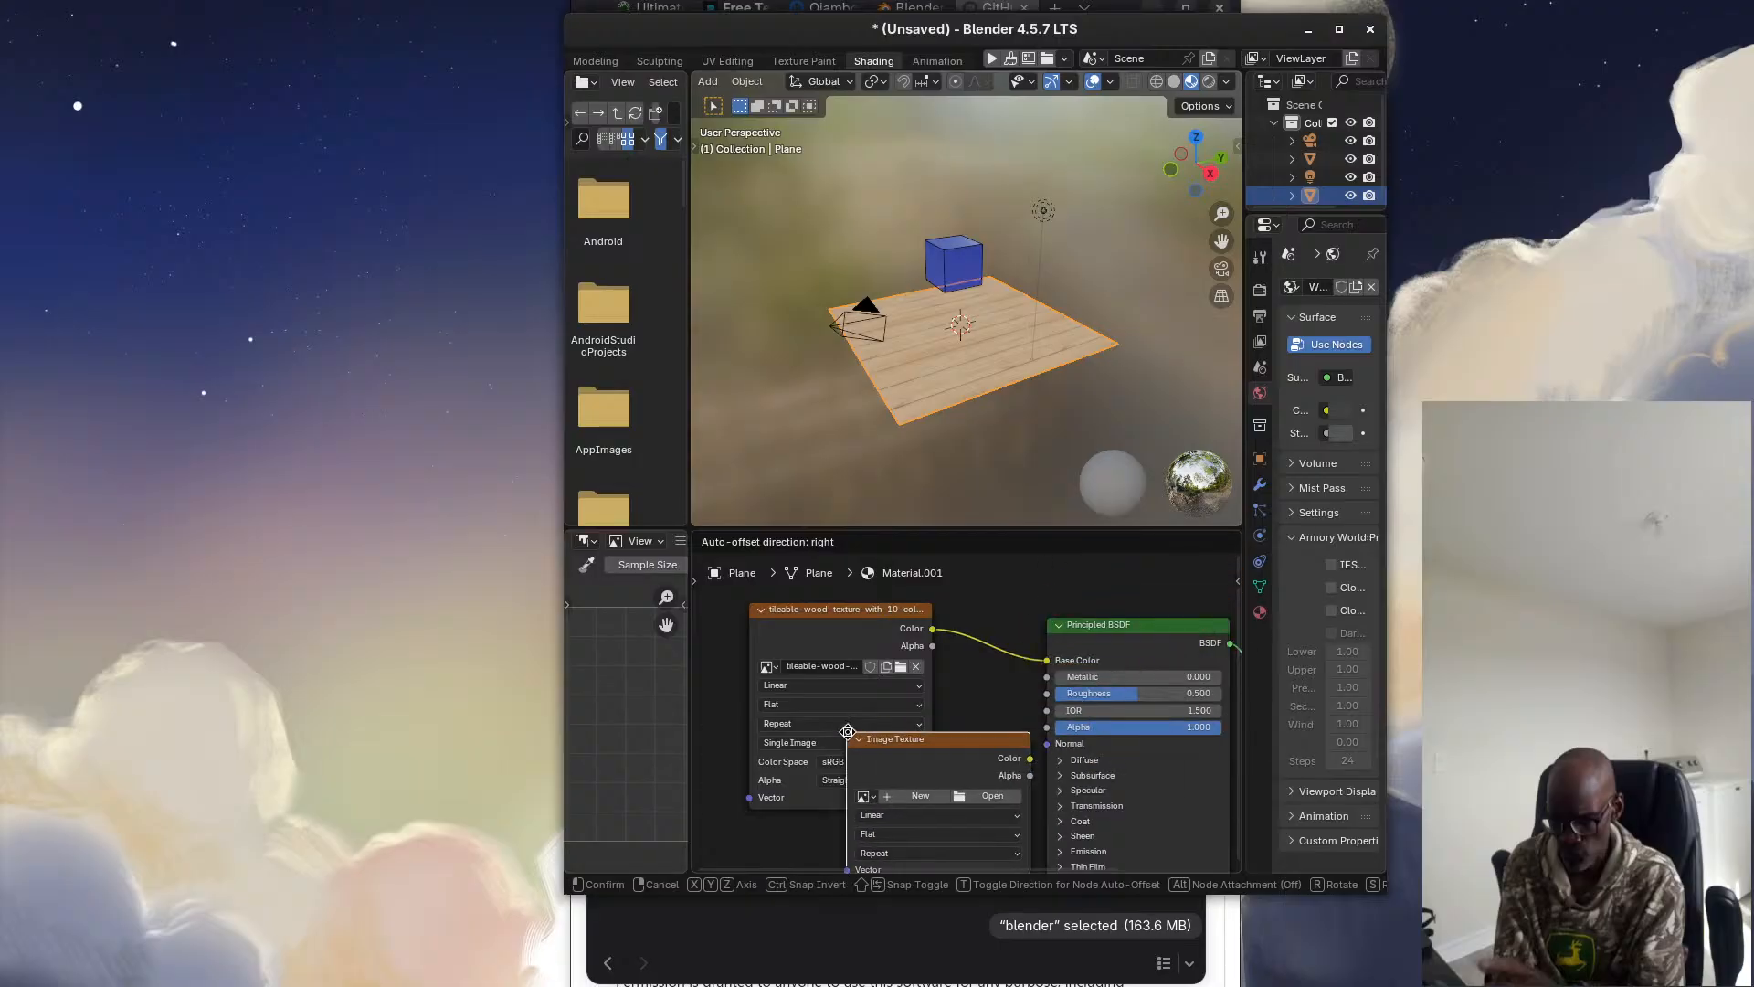
{"action": "left_click", "coordinate": [822, 742]}
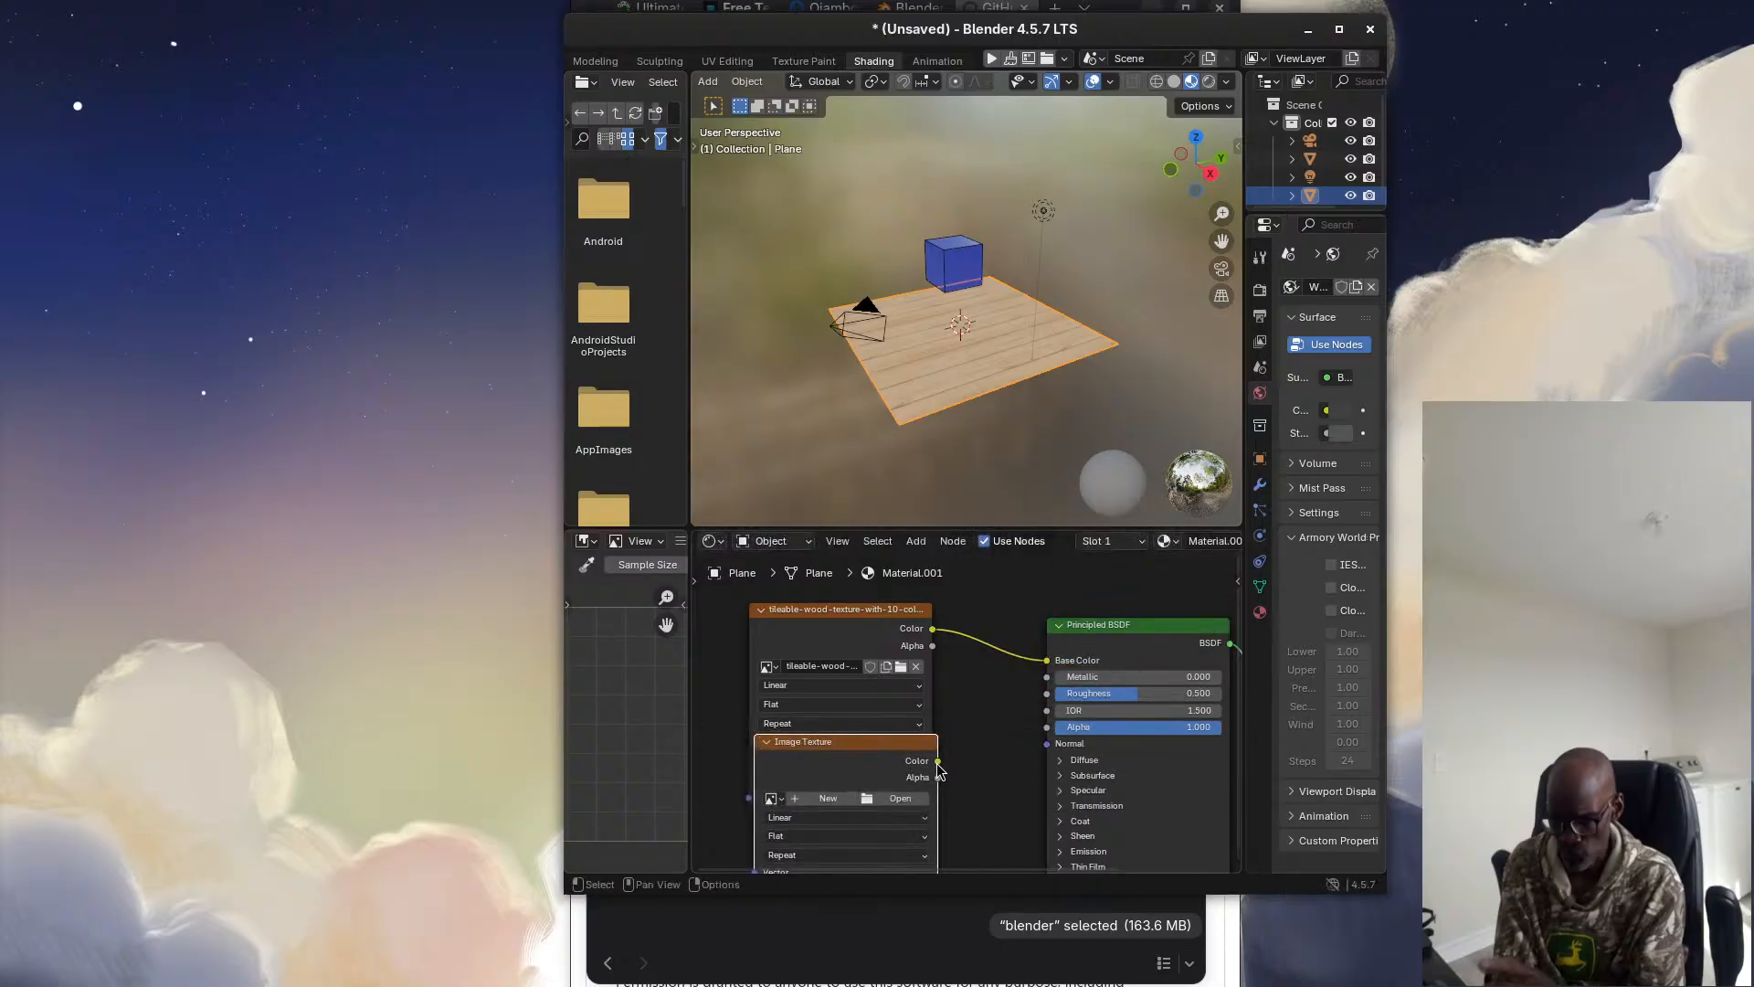
{"action": "left_click_drag", "start_coordinate": [938, 760], "coordinate": [1047, 745]}
Load tileable-wood-texture-with-10-colors_normal_map.png from the Pictures folder into the second Image Texture node
{"action": "left_click", "coordinate": [900, 799]}
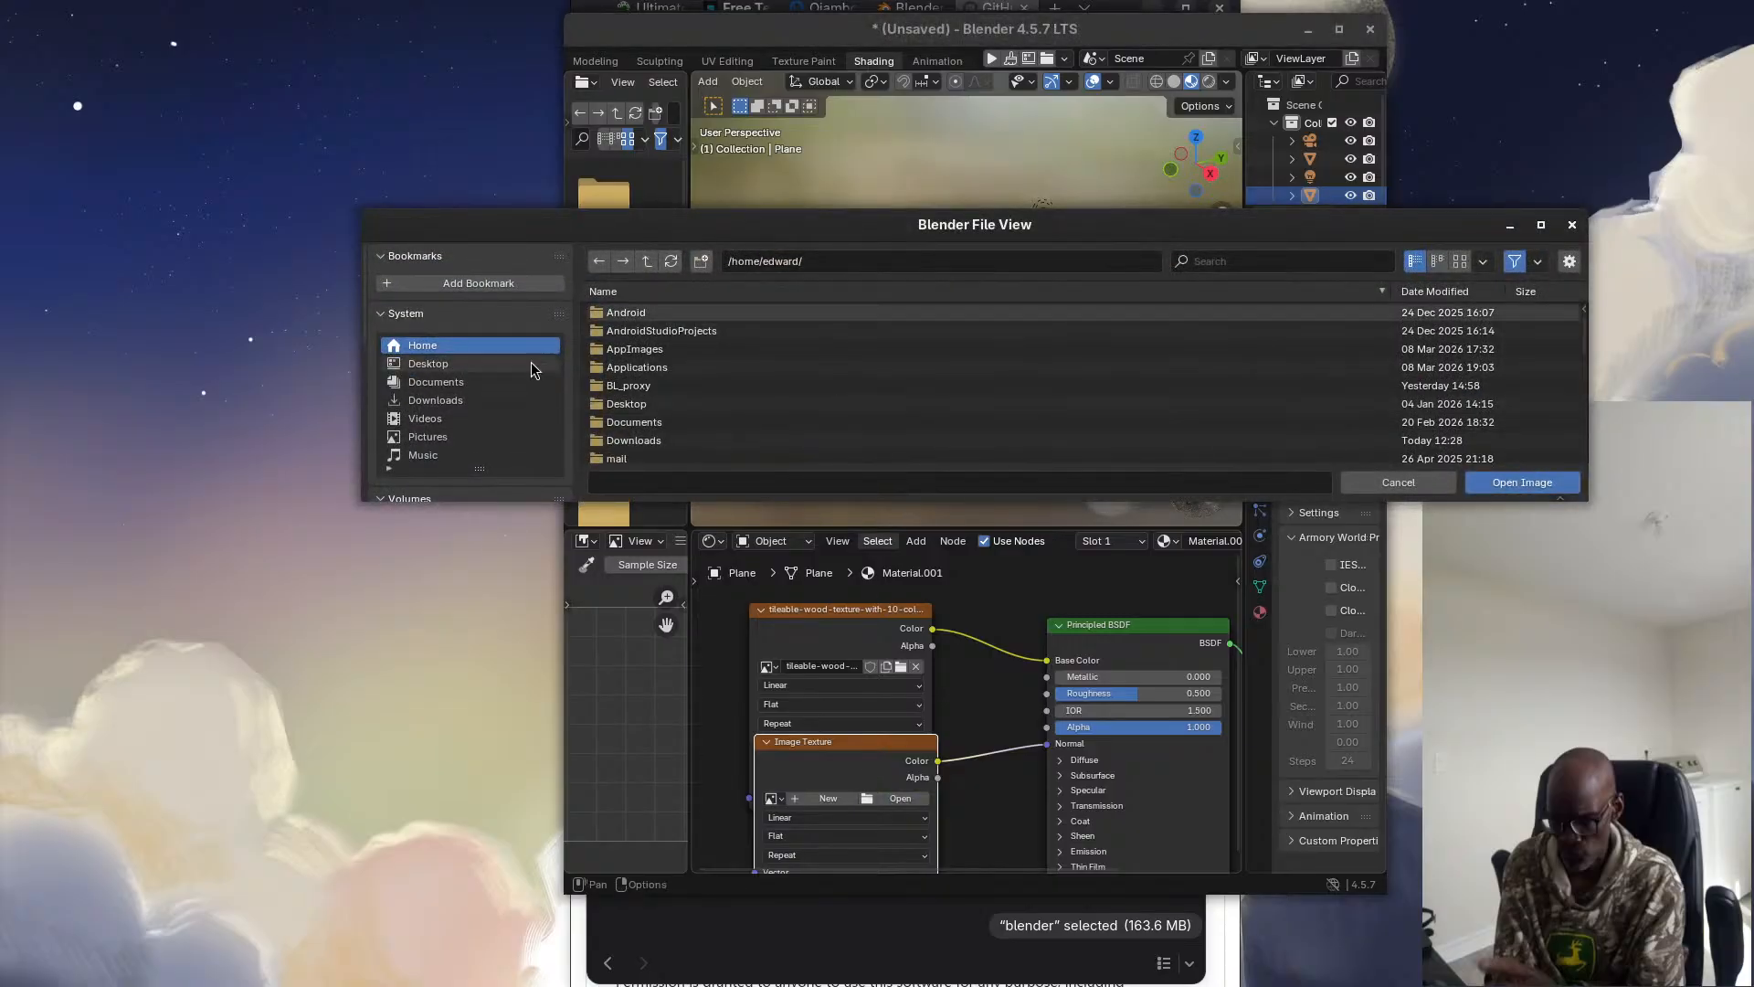
{"action": "scroll", "coordinate": [452, 411], "scroll_direction": "down", "scroll_amount": 1}
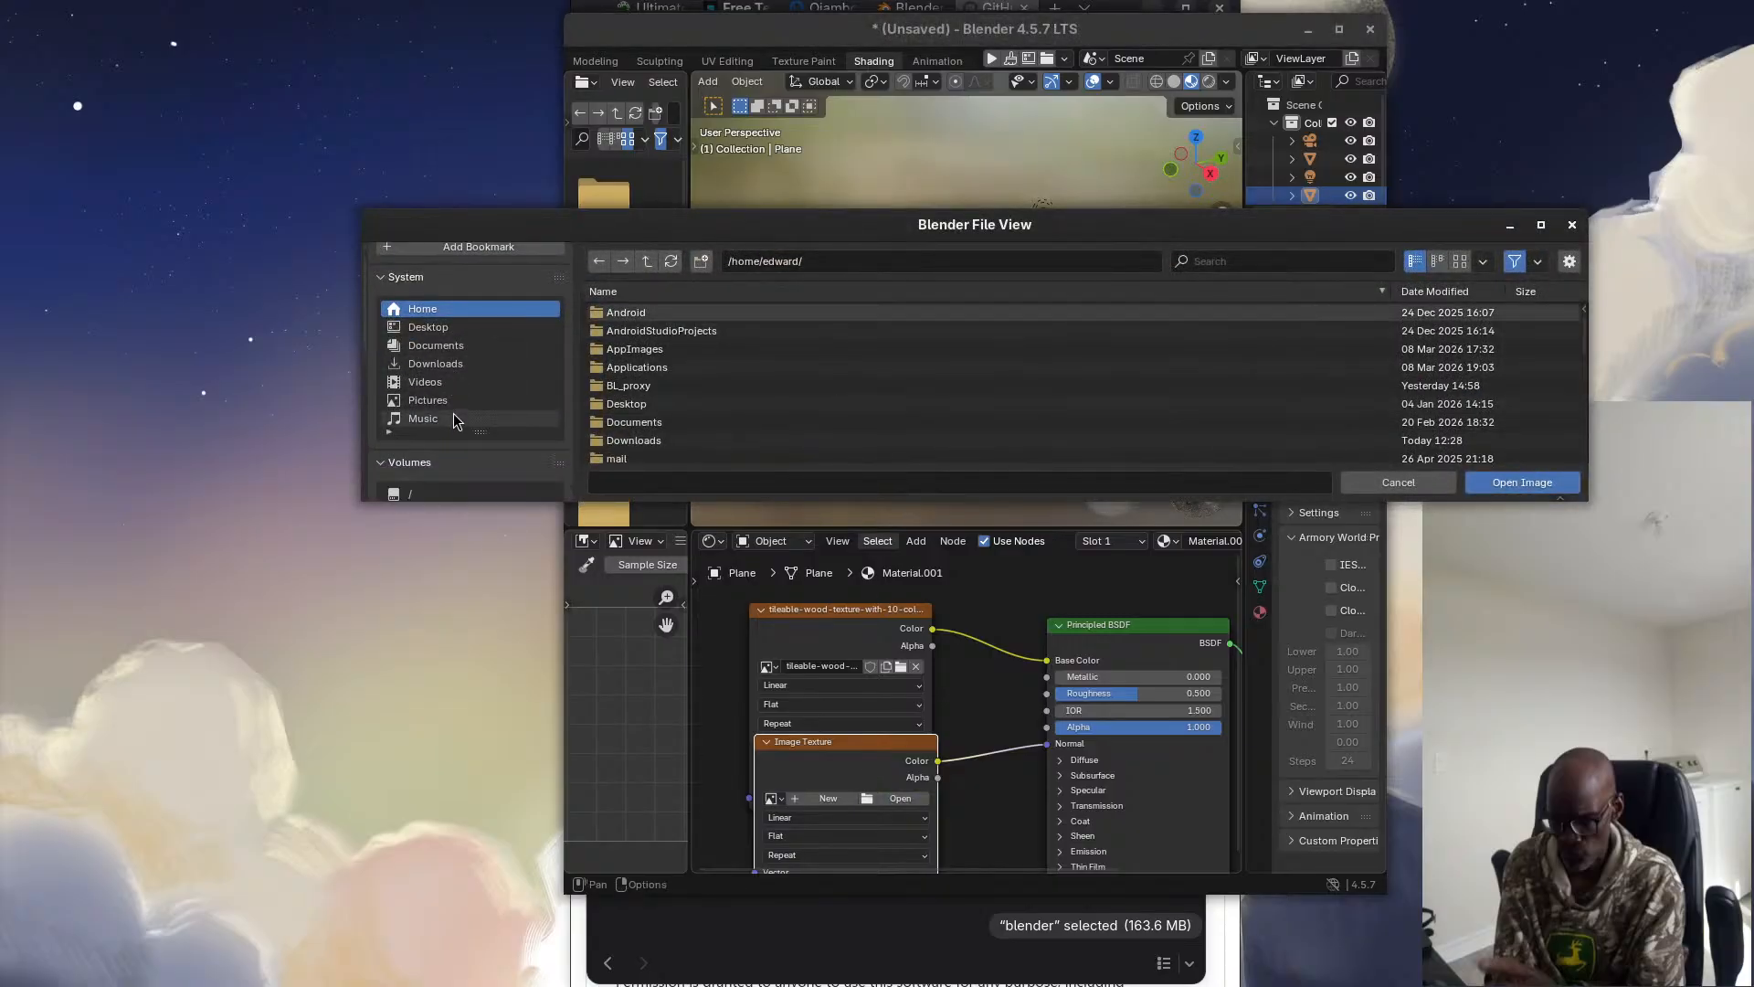
{"action": "left_click", "coordinate": [451, 402]}
{"action": "scroll", "coordinate": [814, 392], "scroll_direction": "down", "scroll_amount": 10}
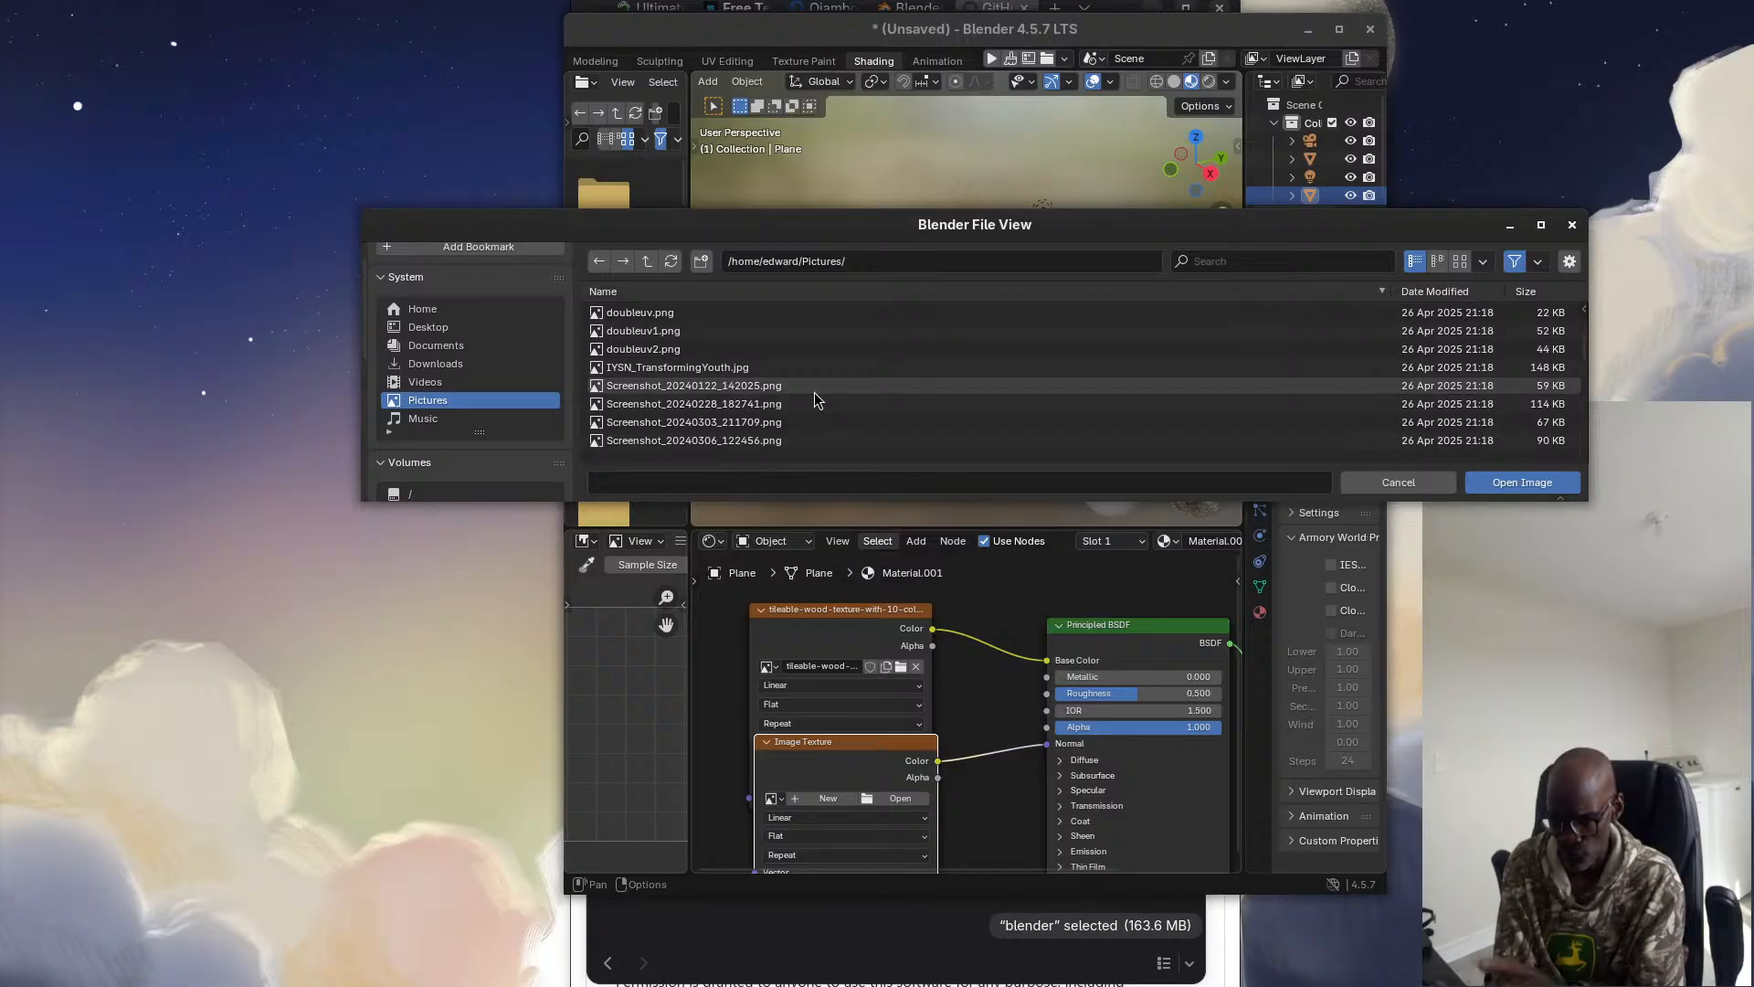
{"action": "scroll", "coordinate": [814, 392], "scroll_direction": "down", "scroll_amount": 5}
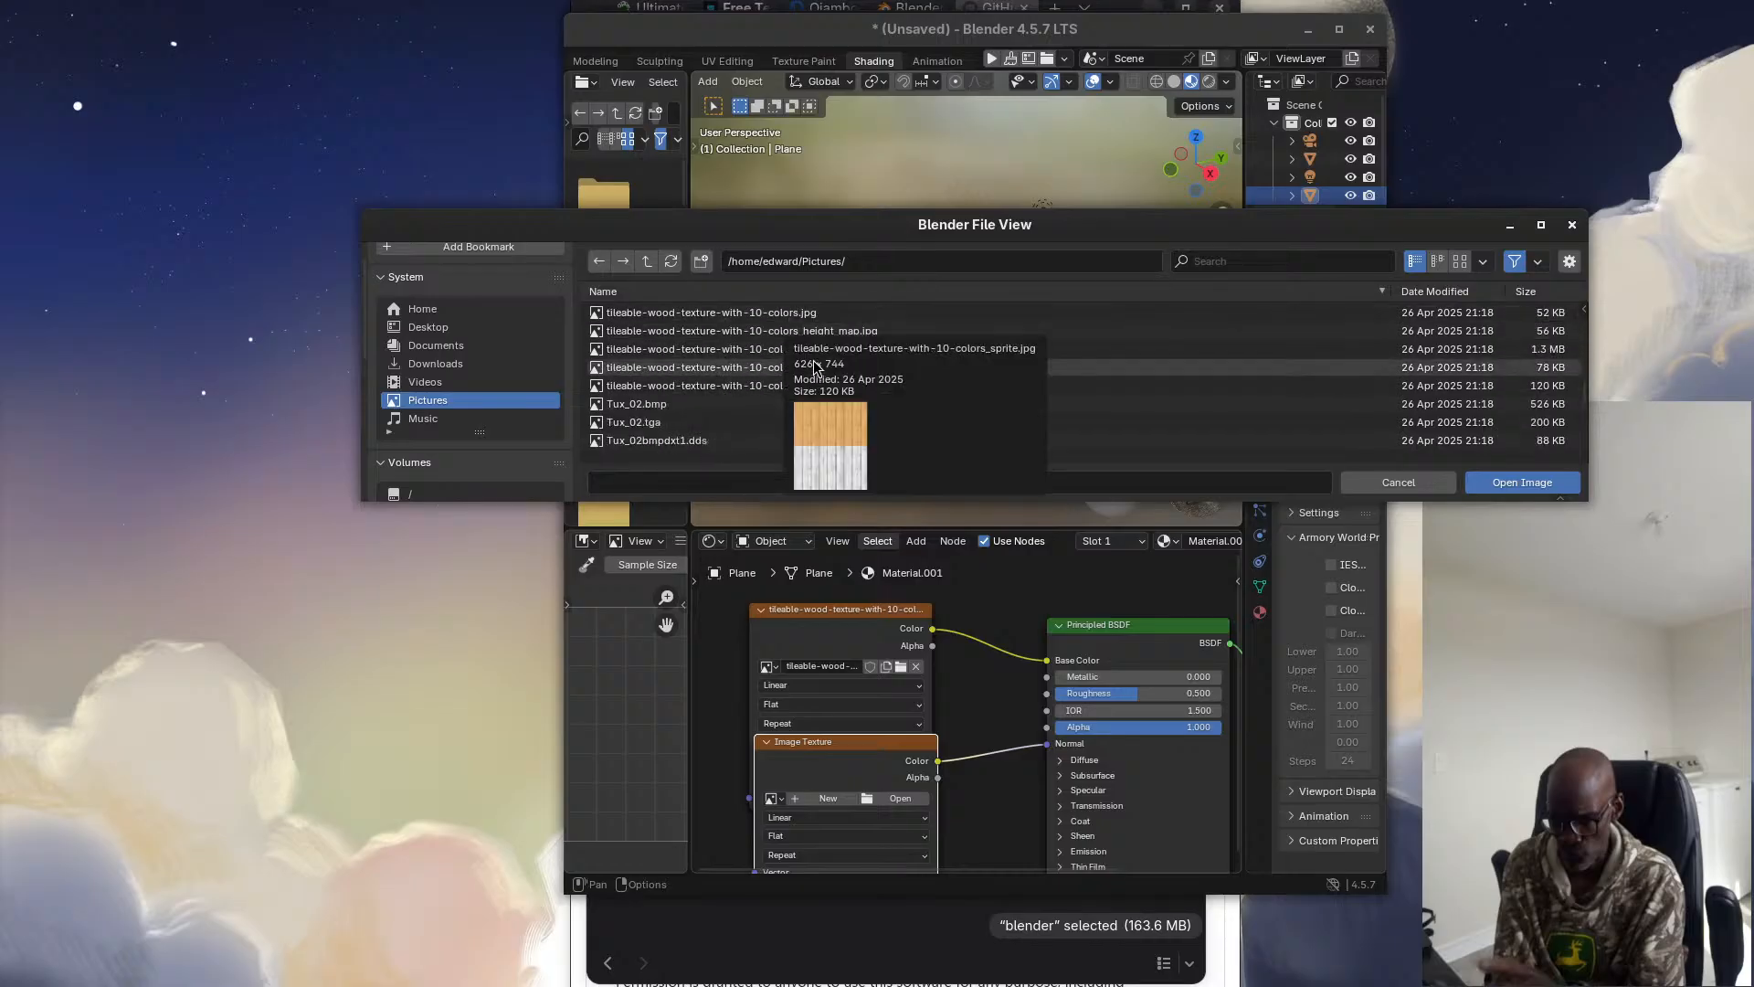
{"action": "mouse_move", "coordinate": [780, 358]}
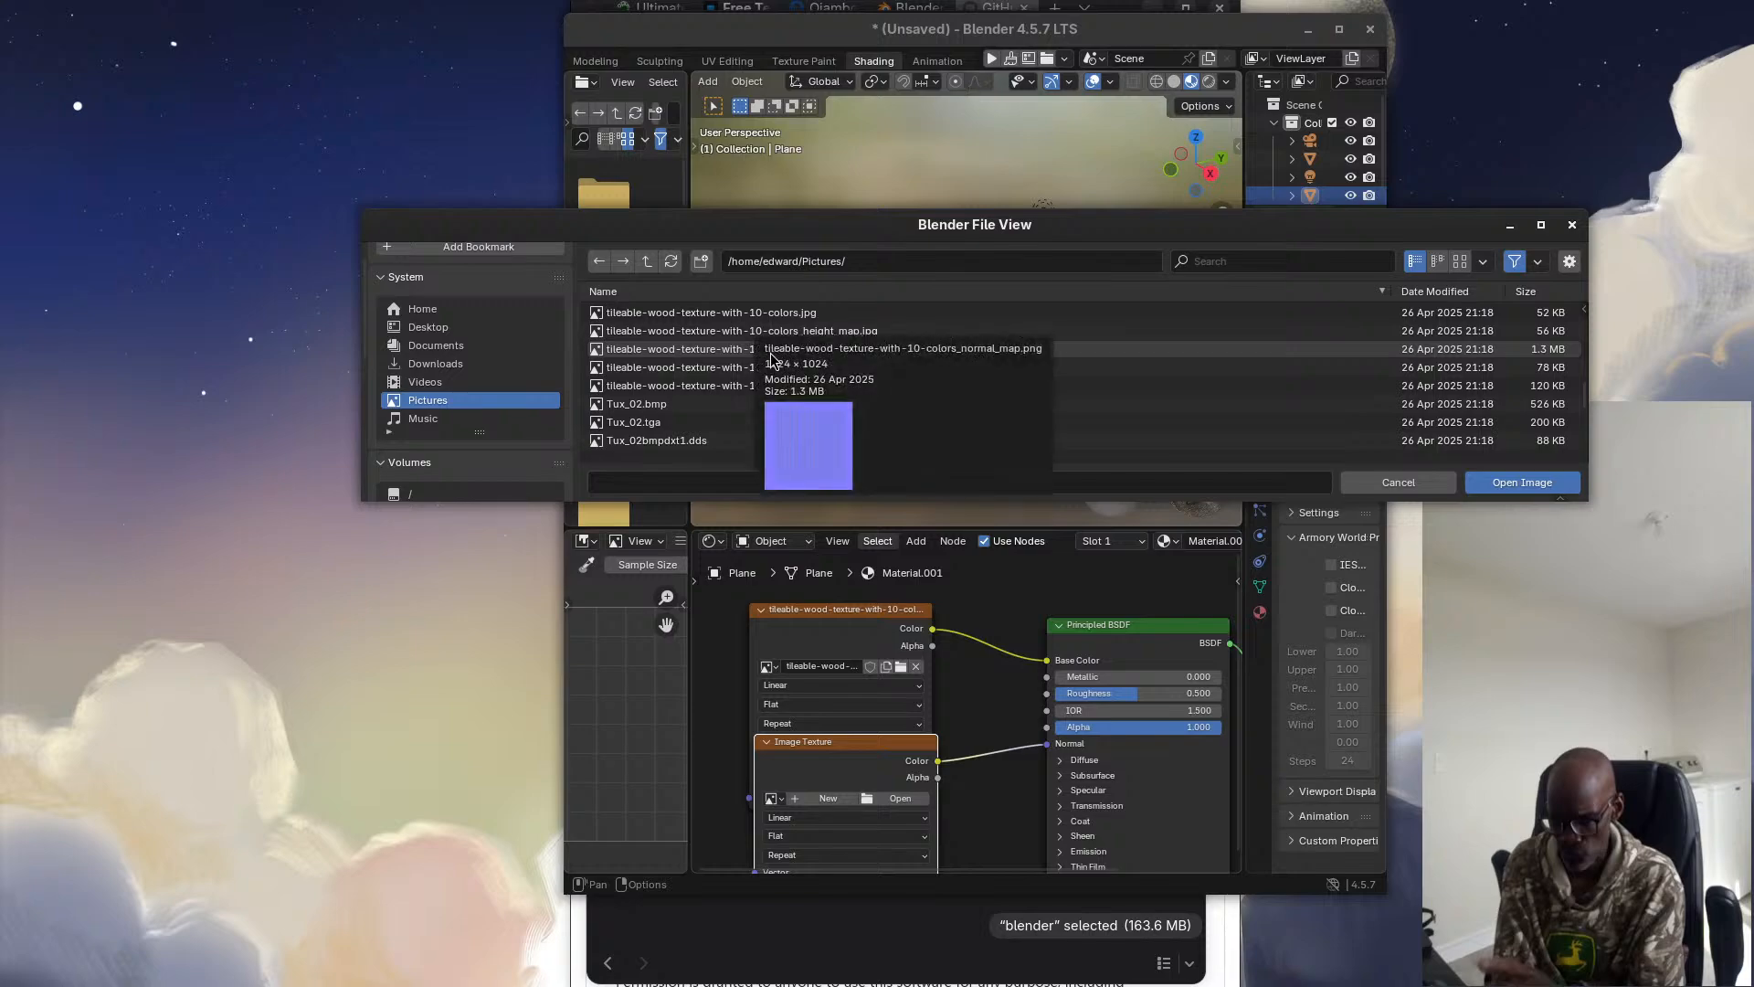
{"action": "left_click", "coordinate": [768, 357]}
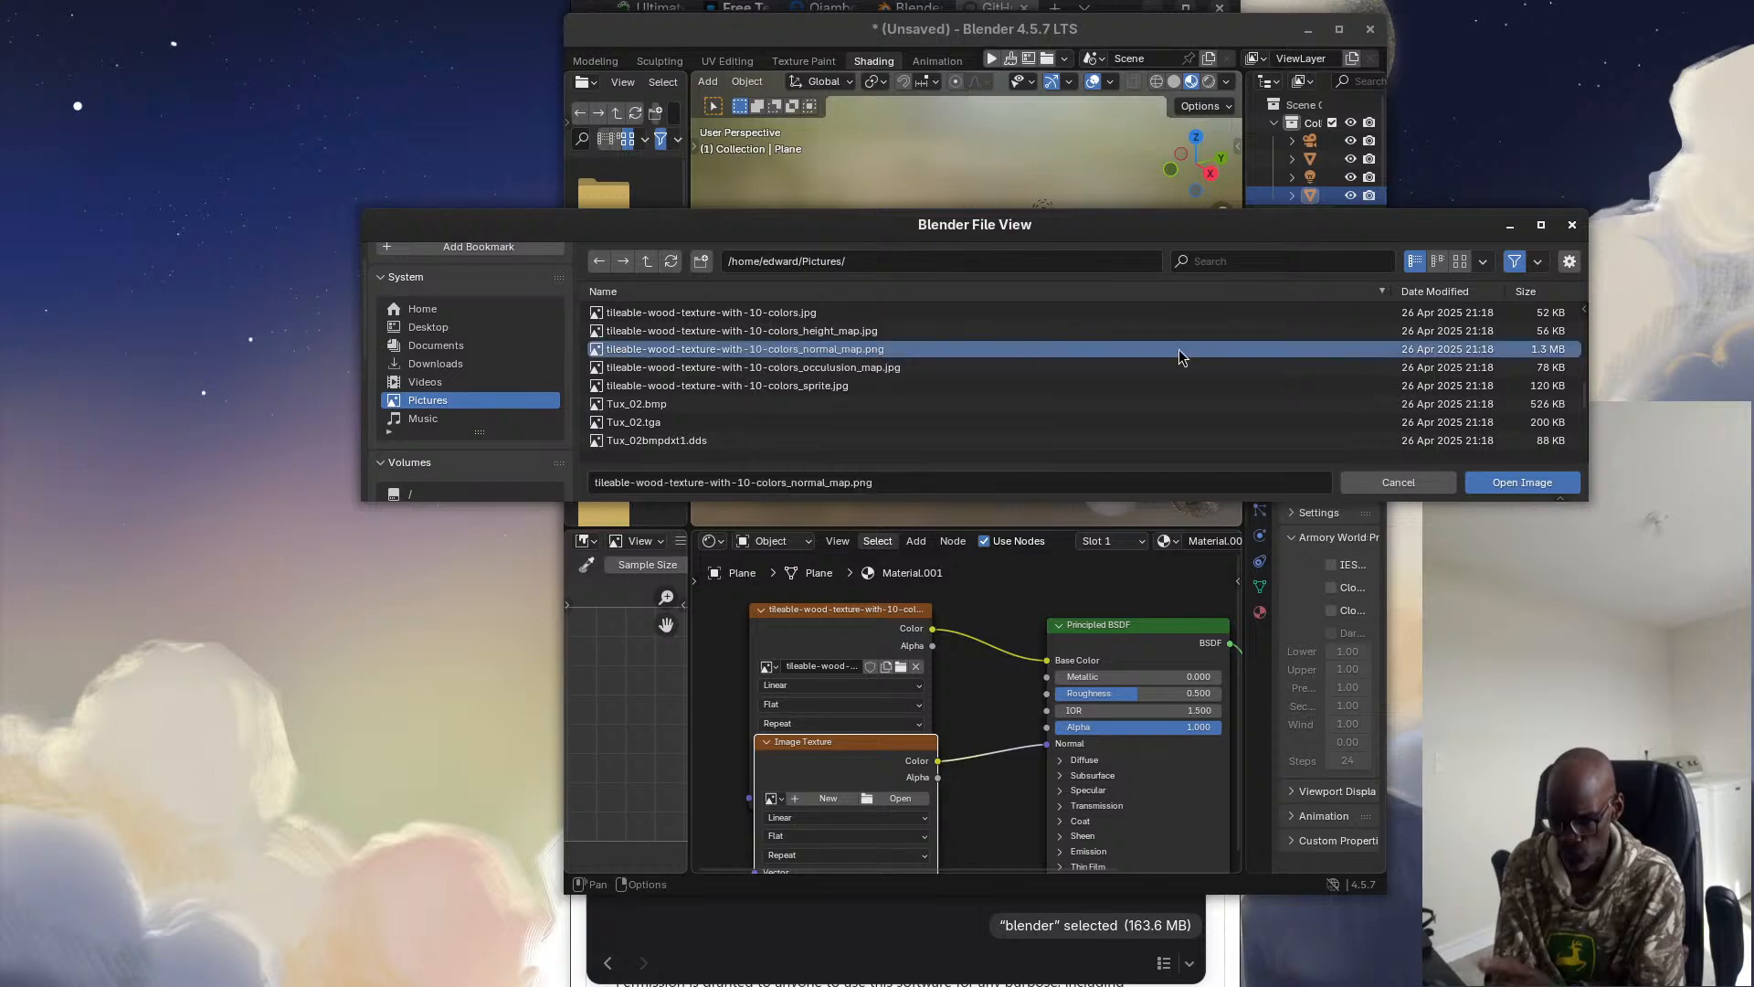
{"action": "left_click", "coordinate": [1522, 482]}
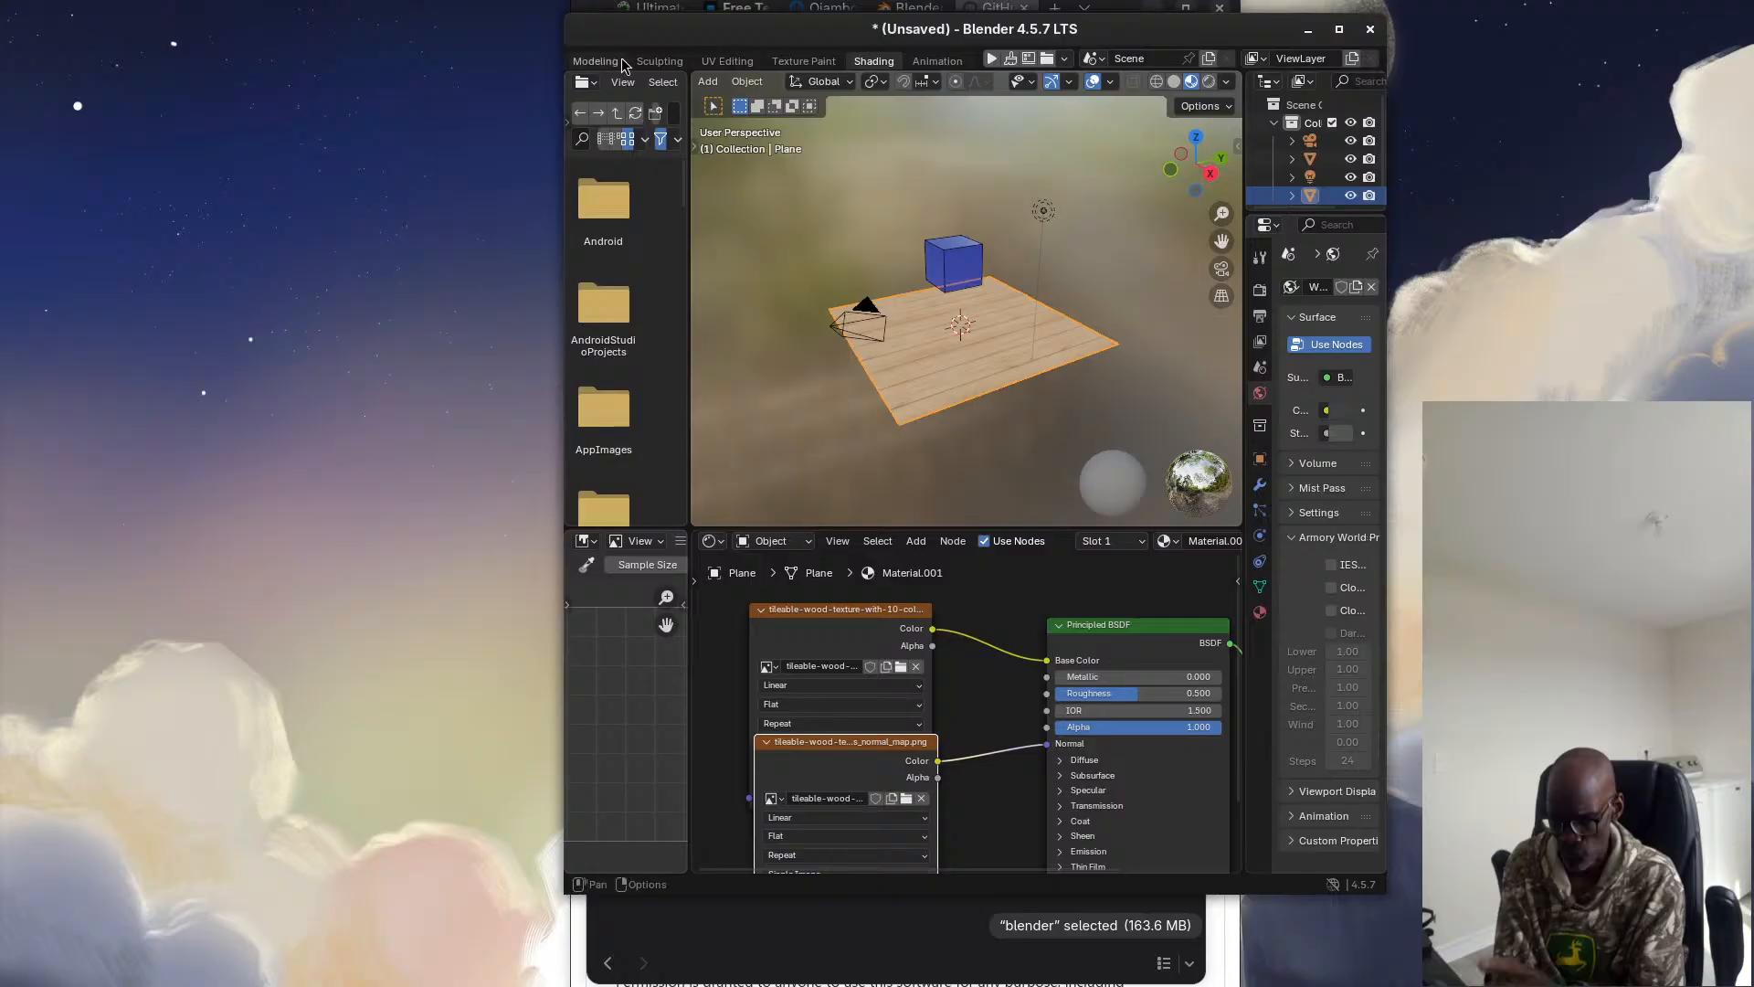
Save the scene as Tutorial.blend in the Tutorial/armory3d folder
{"action": "scroll", "coordinate": [611, 68], "scroll_direction": "up", "scroll_amount": 2}
{"action": "scroll", "coordinate": [609, 68], "scroll_direction": "up", "scroll_amount": 6}
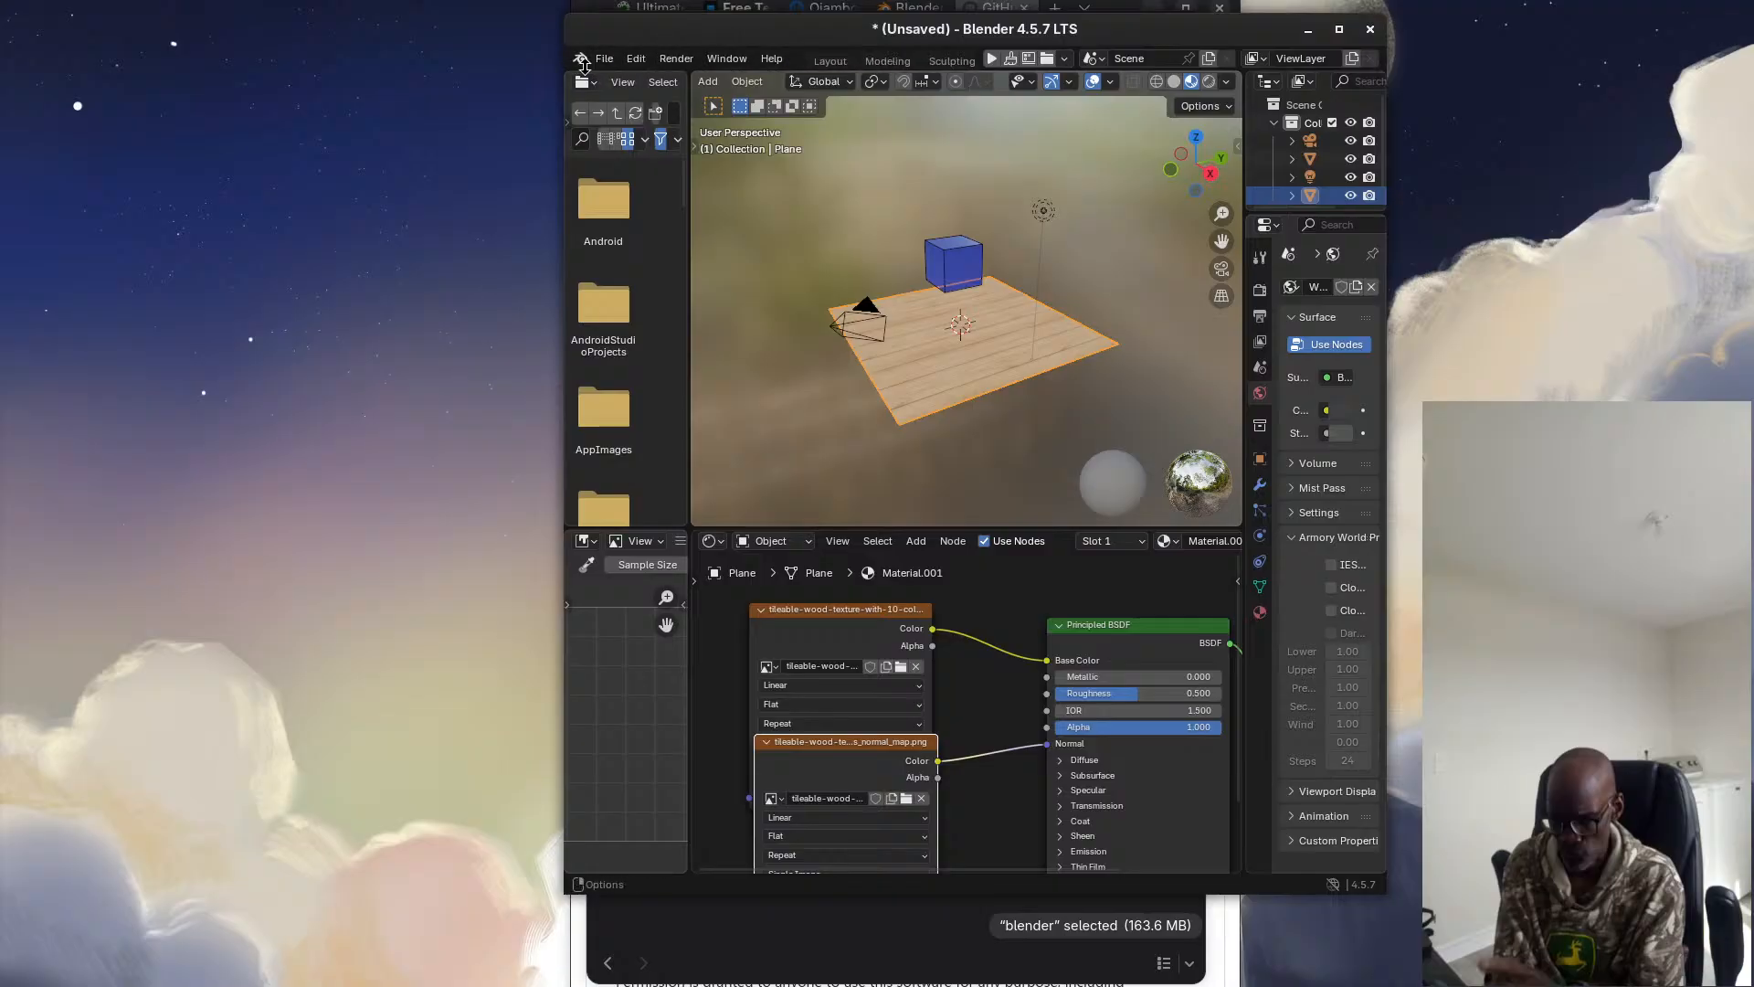
{"action": "left_click", "coordinate": [605, 59]}
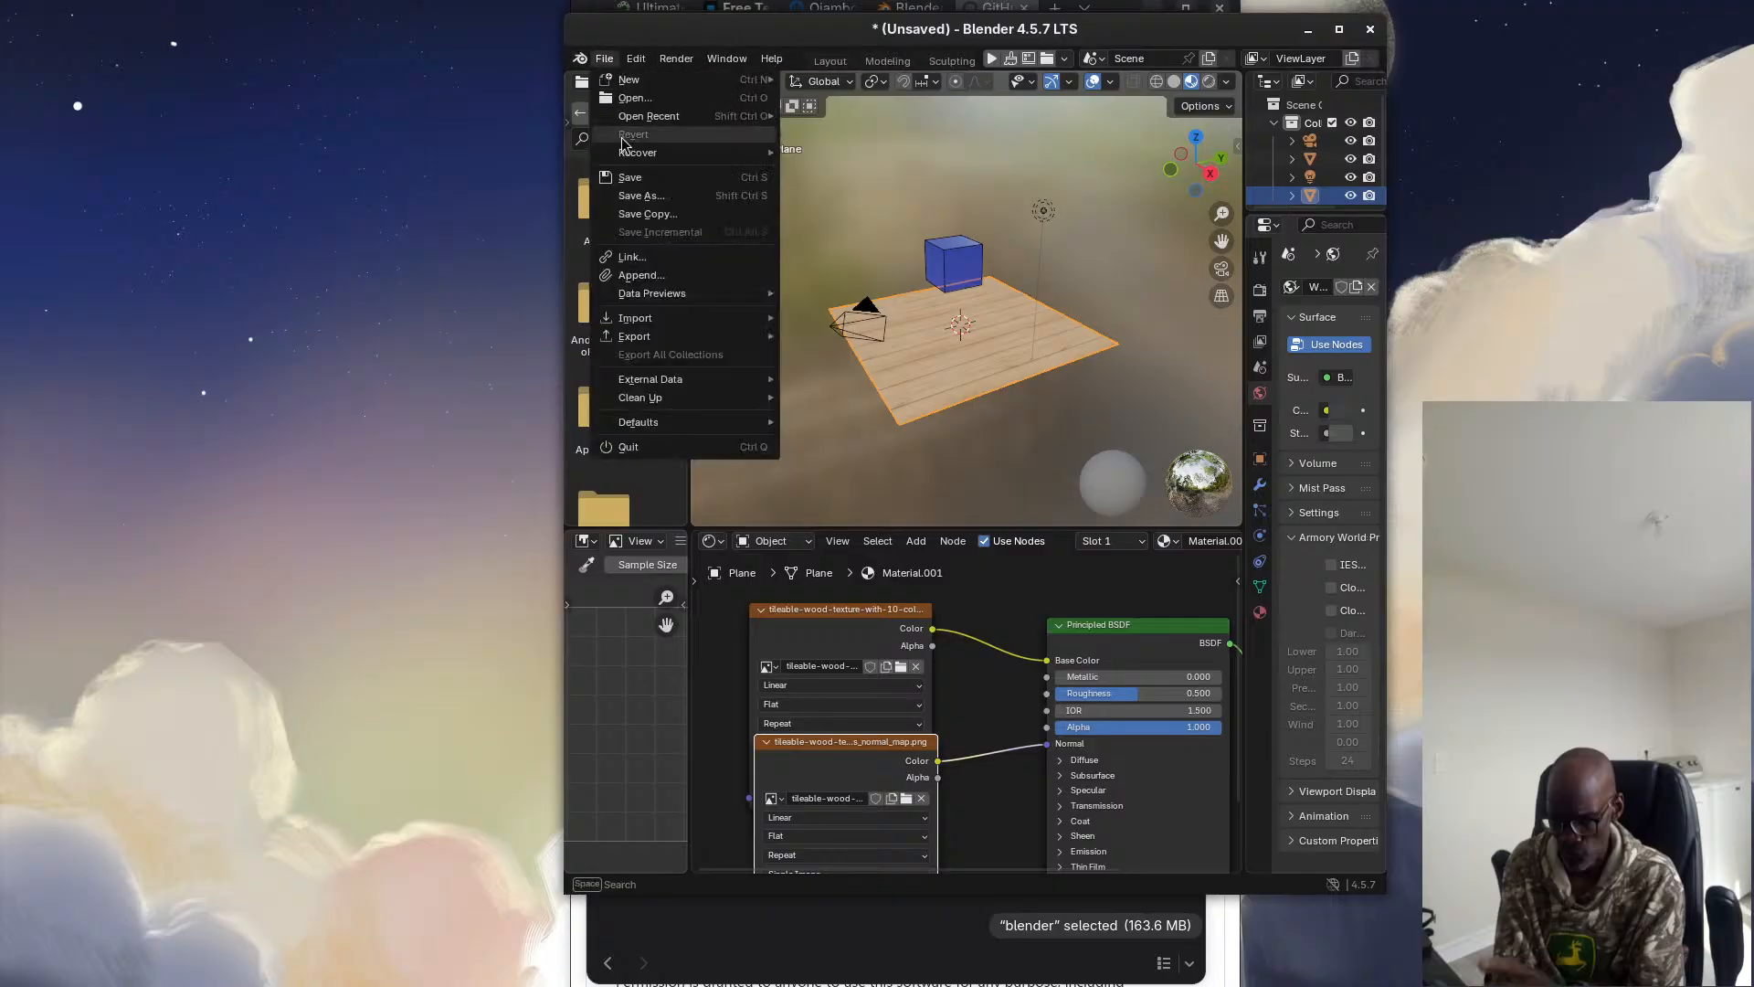
{"action": "left_click", "coordinate": [665, 195]}
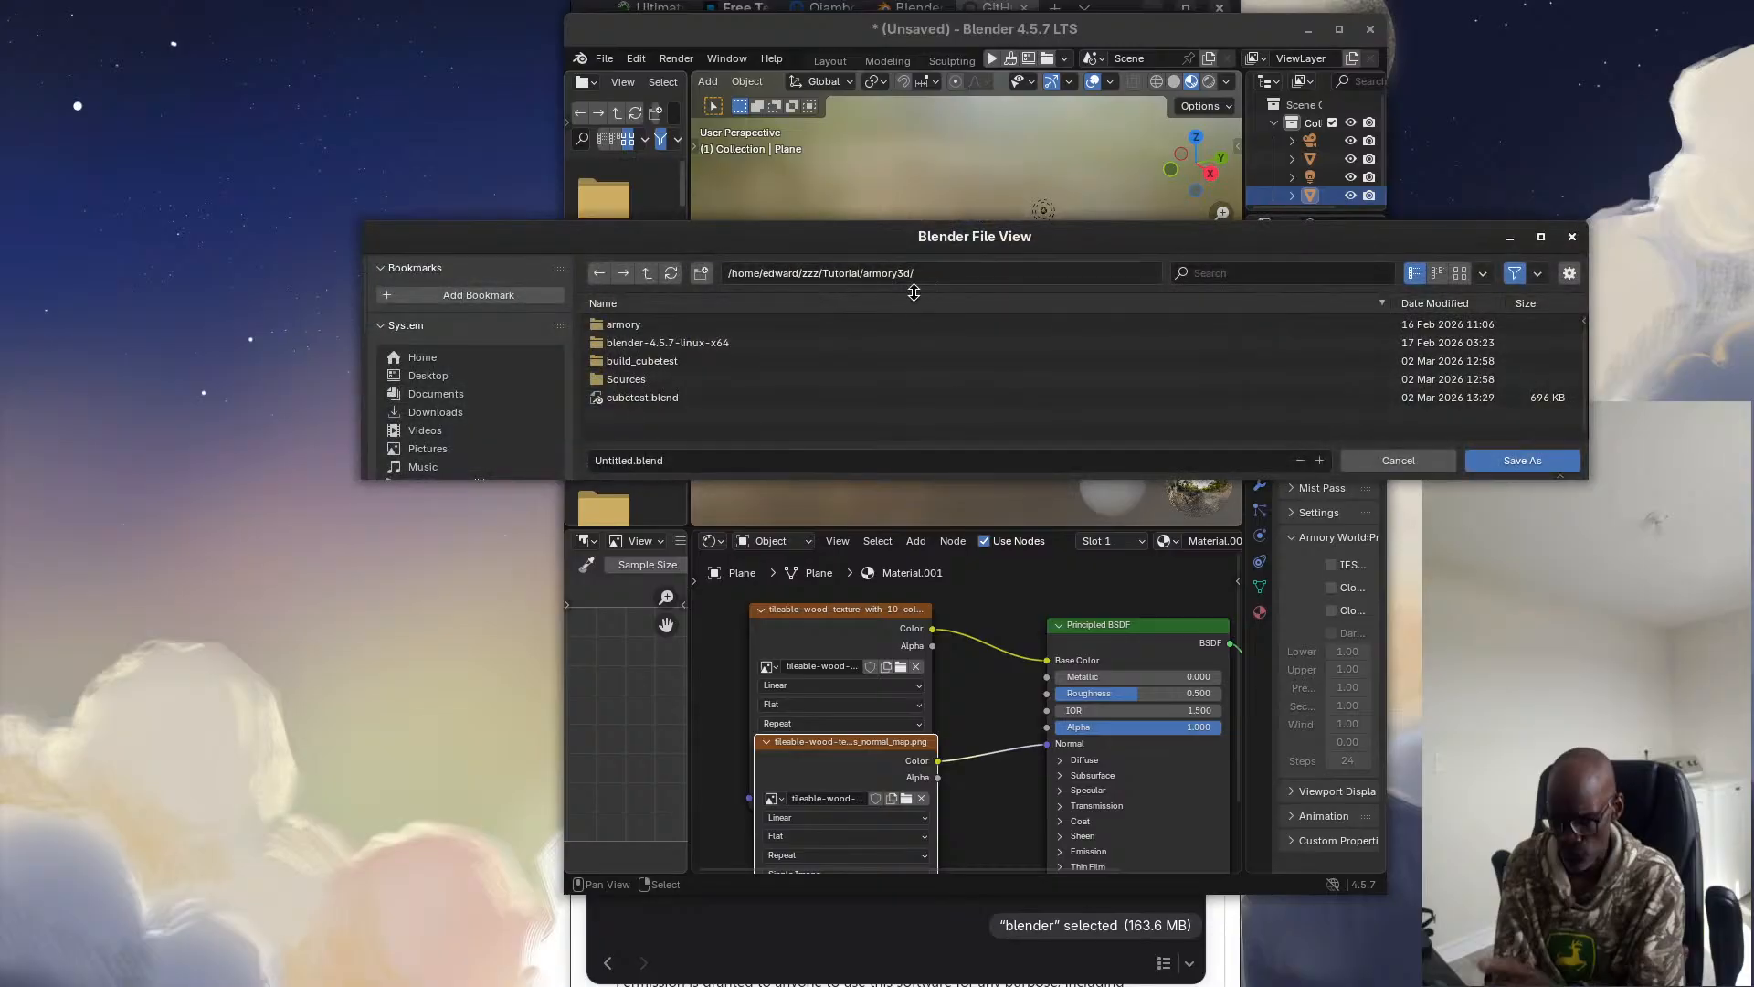
{"action": "left_click", "coordinate": [638, 462]}
{"action": "left_click", "coordinate": [636, 462]}
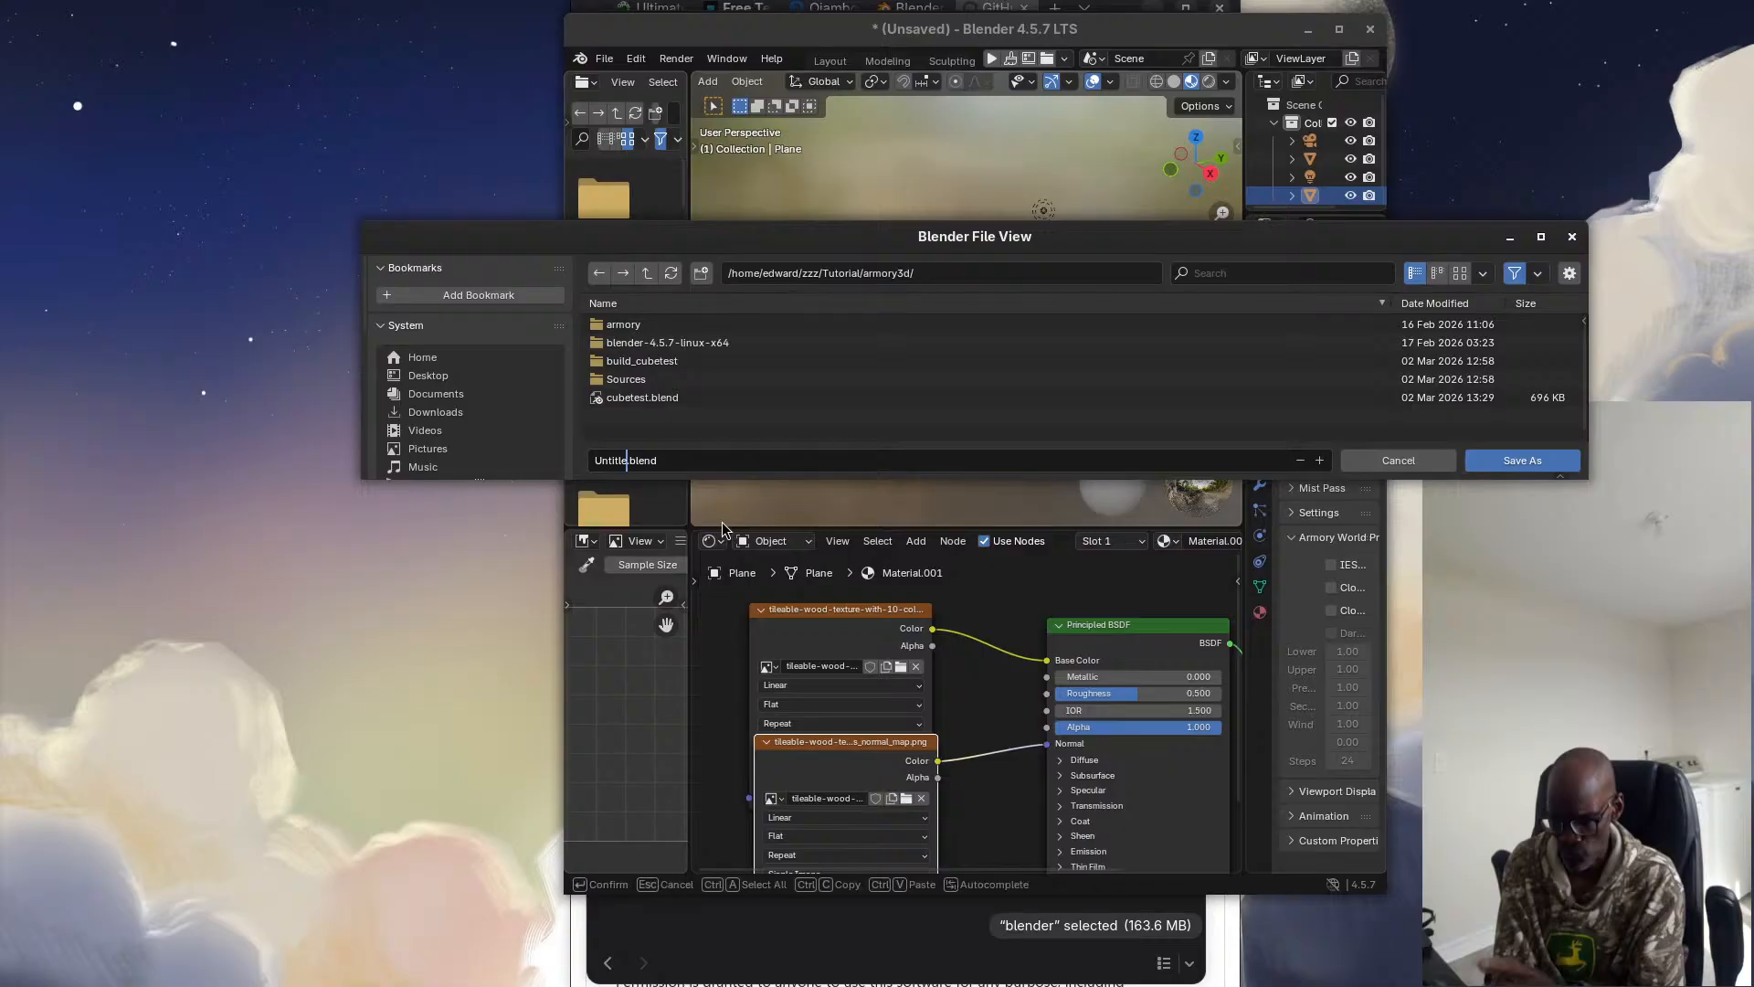
{"action": "key", "text": "BackSpace"}
{"action": "key", "text": "BackSpace"}
{"action": "key", "text": "BackSpace"}
{"action": "key", "text": "BackSpace"}
{"action": "key", "text": "BackSpace"}
{"action": "key", "text": "BackSpace"}
{"action": "key", "text": "BackSpace"}
{"action": "key", "text": "BackSpace"}
{"action": "type", "text": "Tutorial"}
{"action": "left_click", "coordinate": [1546, 467]}
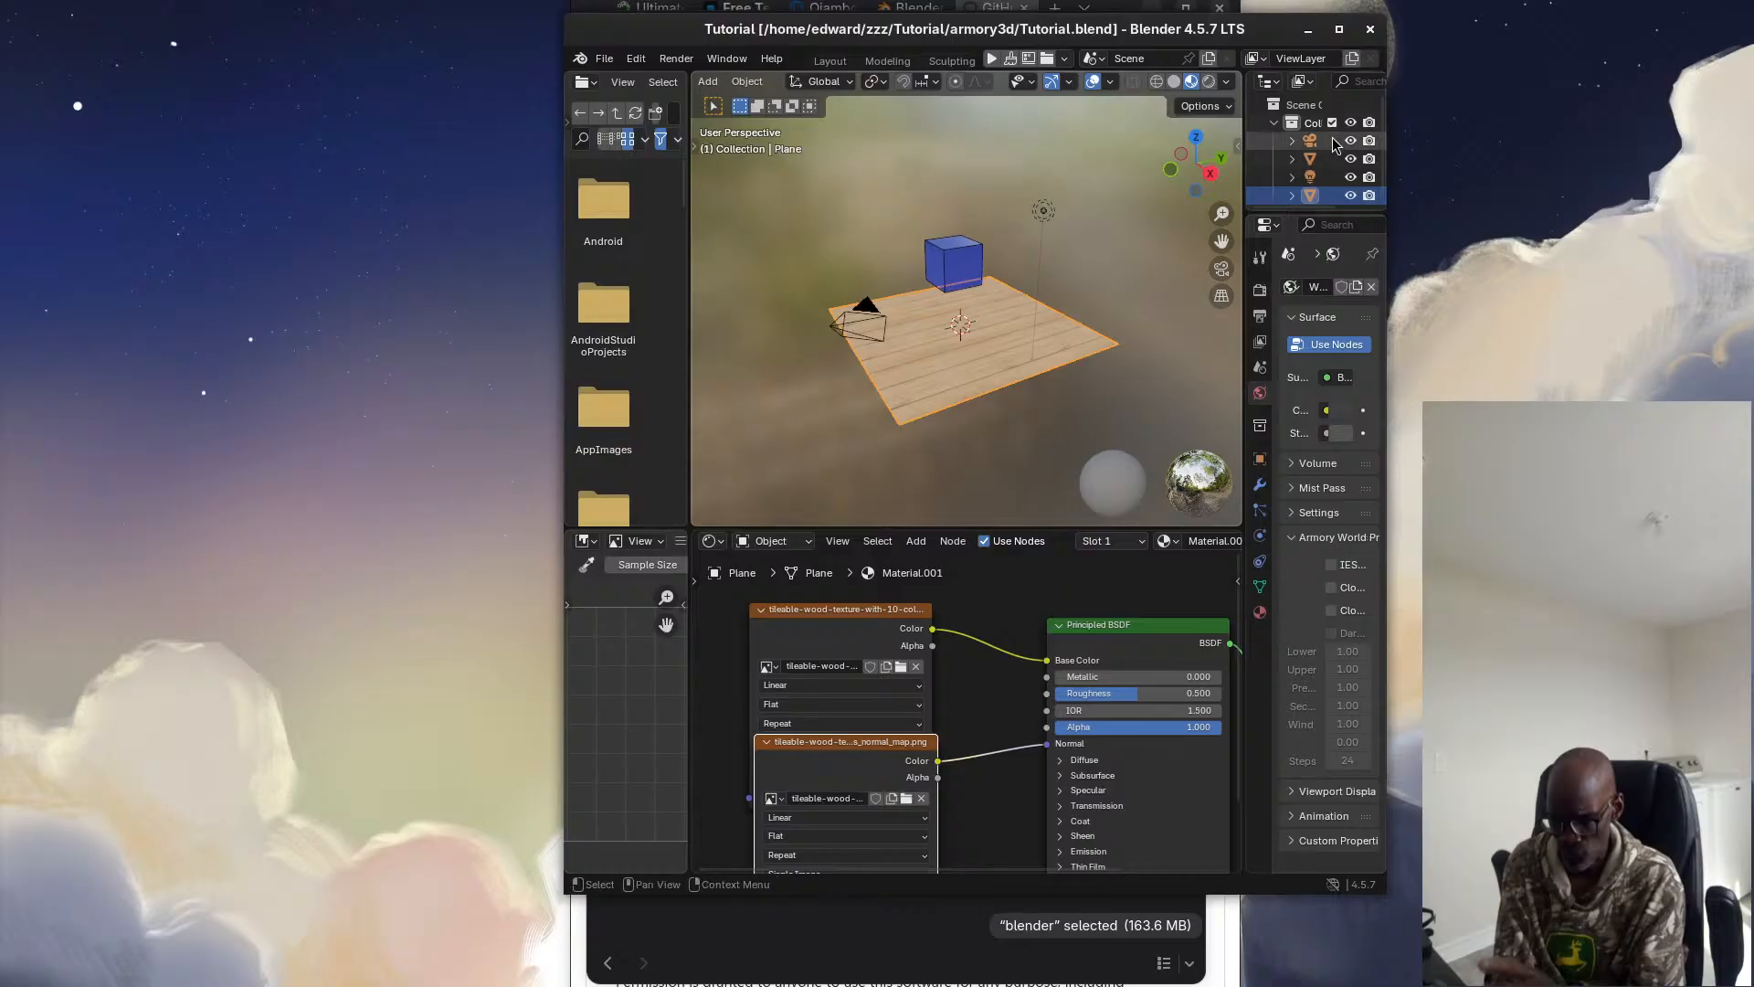
Switch to the Layout workspace, widen the 3D viewport and make the timeline and Blender window taller
{"action": "left_click", "coordinate": [822, 60]}
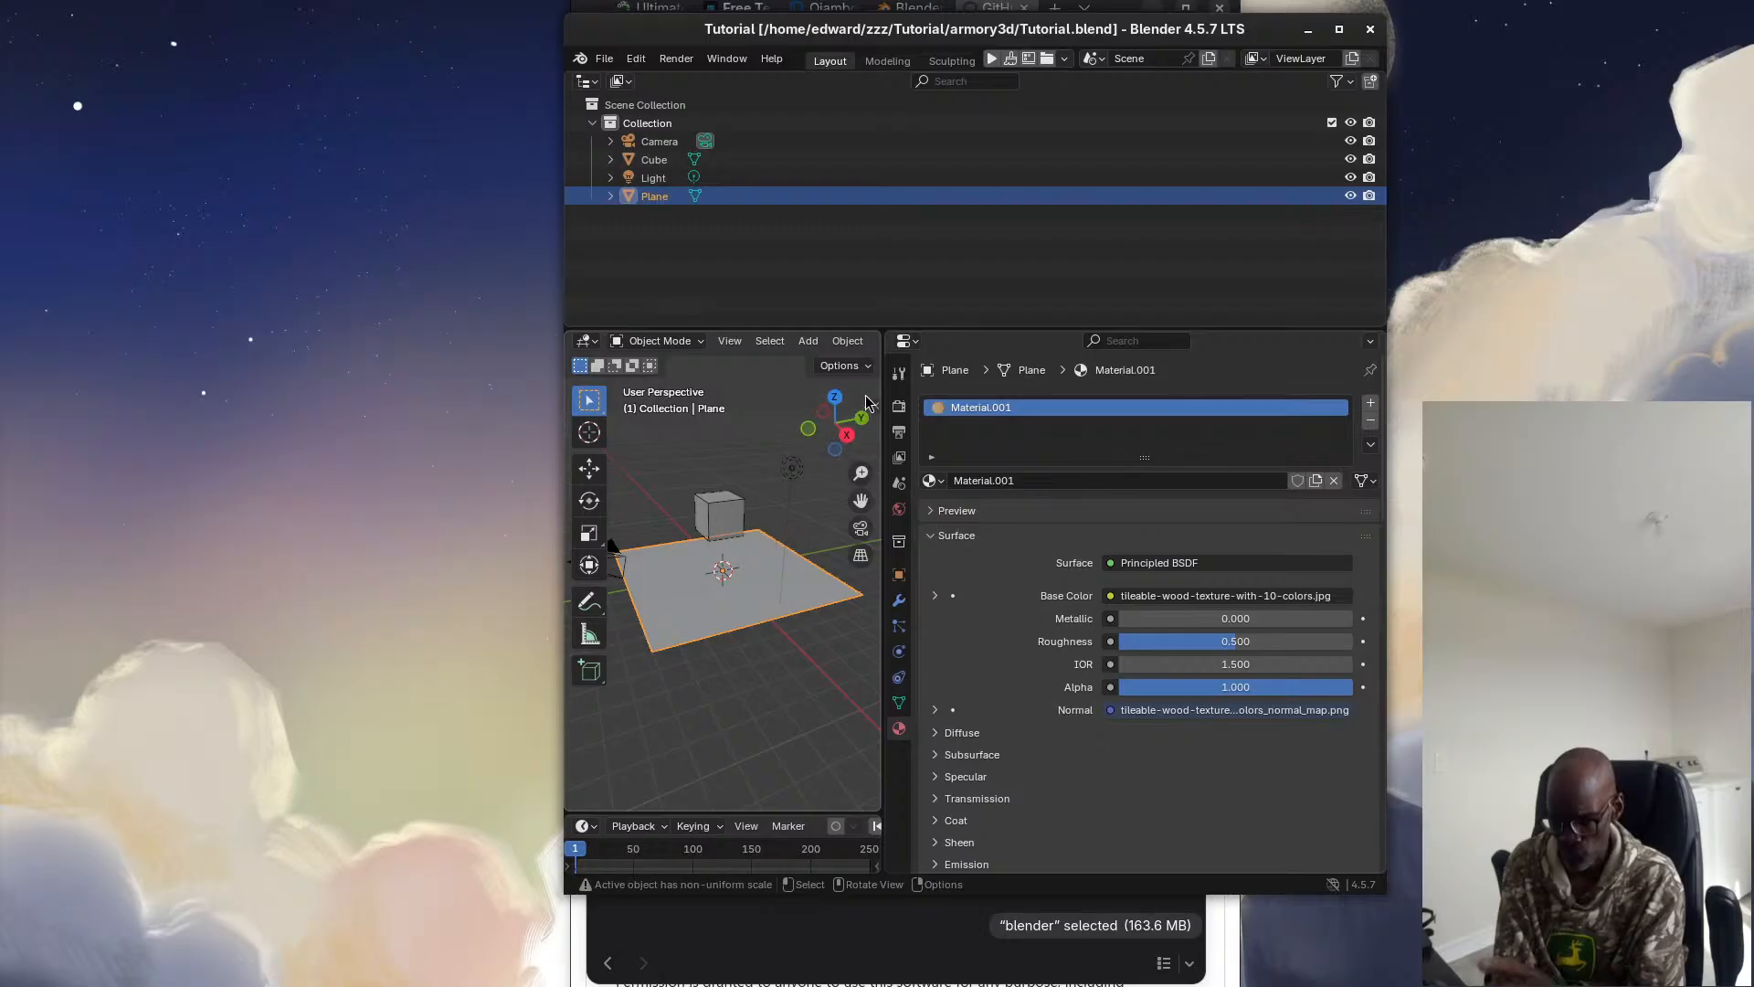
{"action": "left_click_drag", "start_coordinate": [881, 402], "coordinate": [1133, 380]}
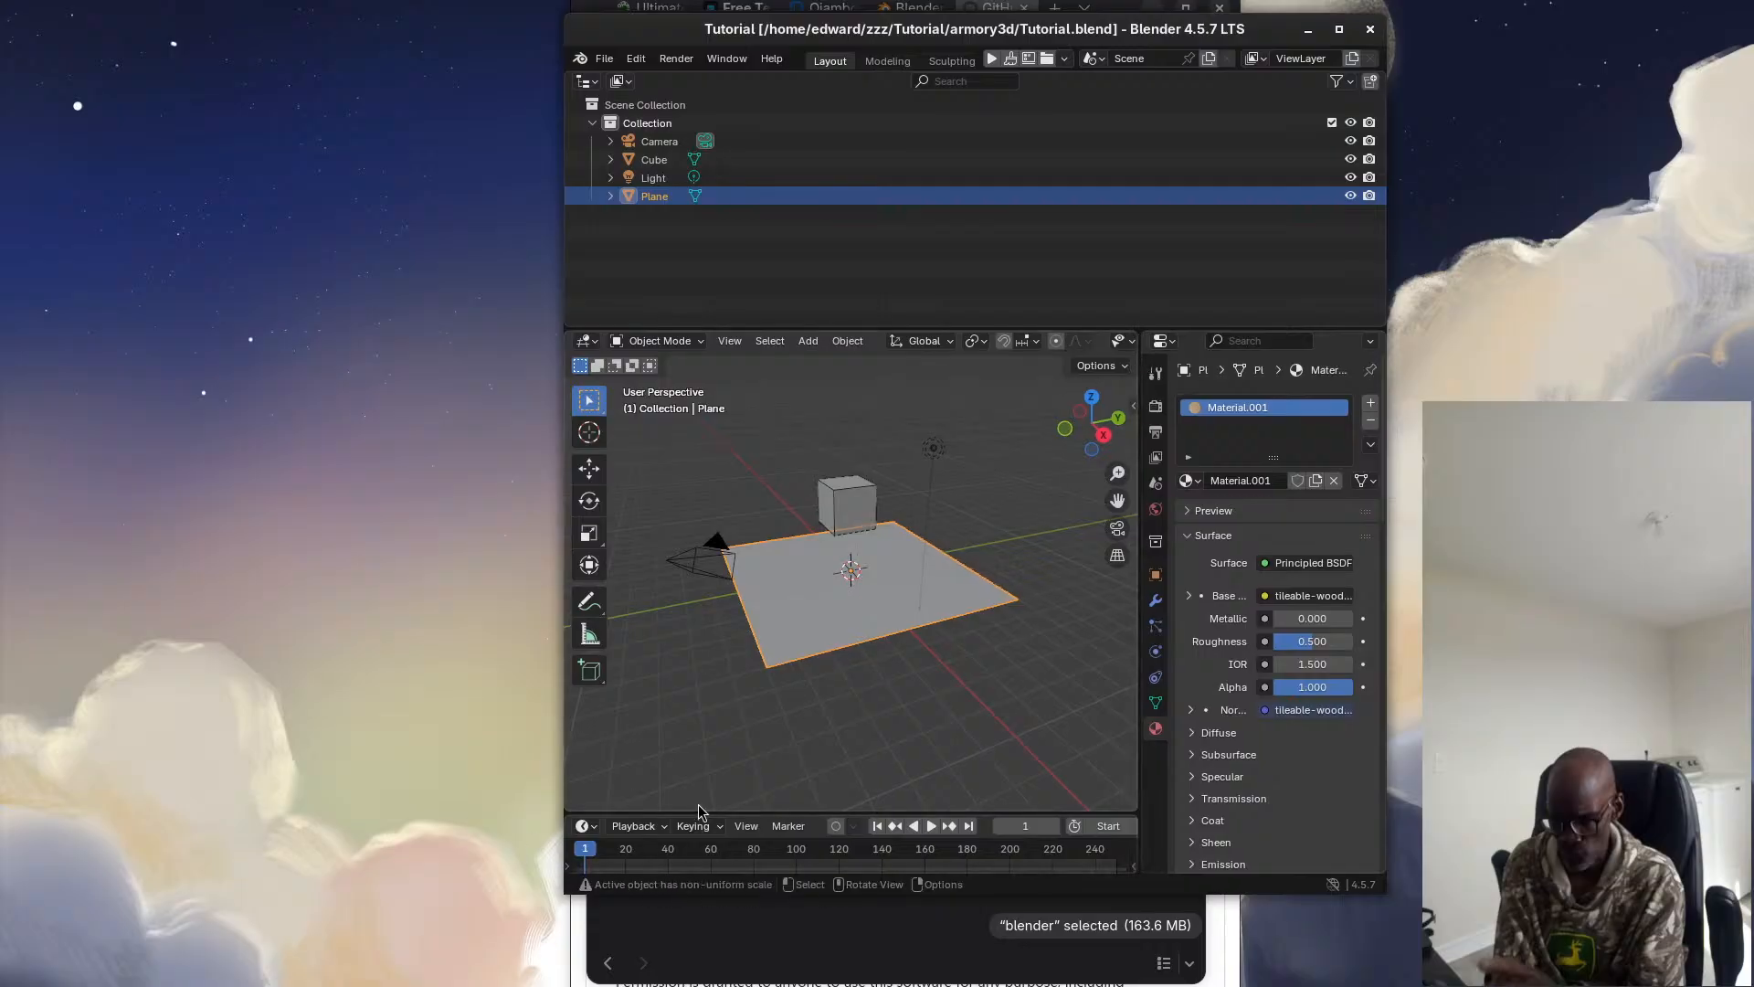
{"action": "left_click_drag", "start_coordinate": [699, 813], "coordinate": [736, 762]}
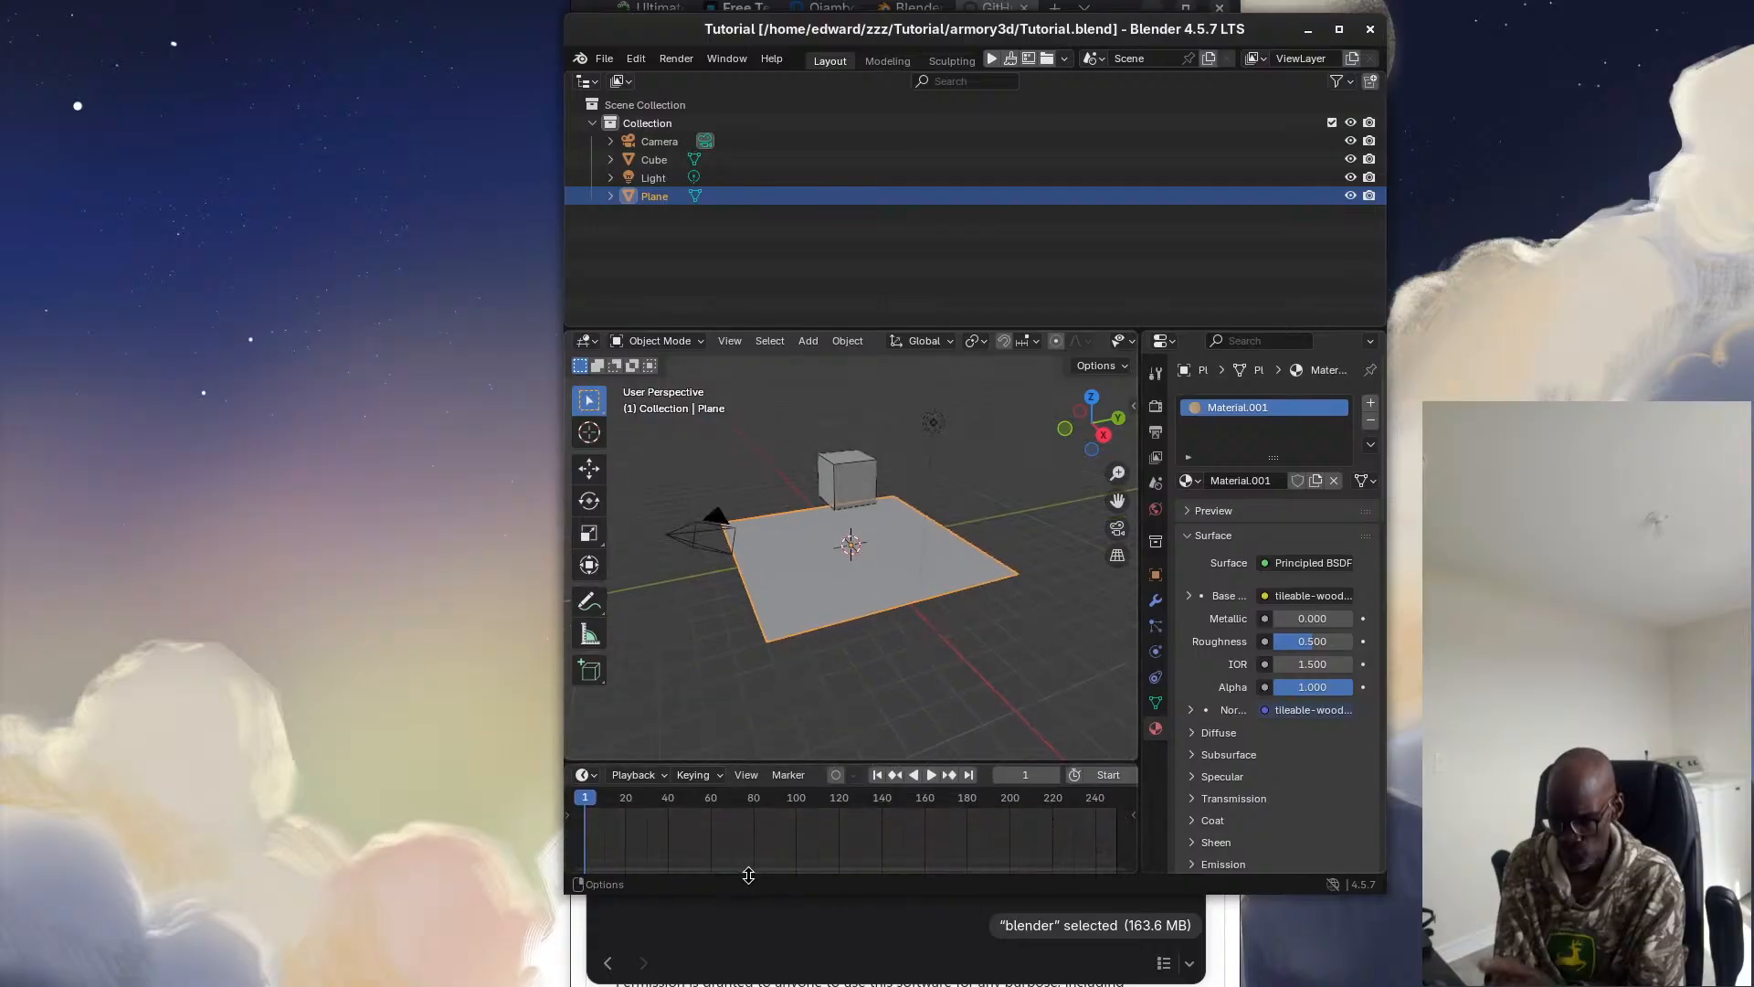
{"action": "left_click_drag", "start_coordinate": [748, 876], "coordinate": [753, 980]}
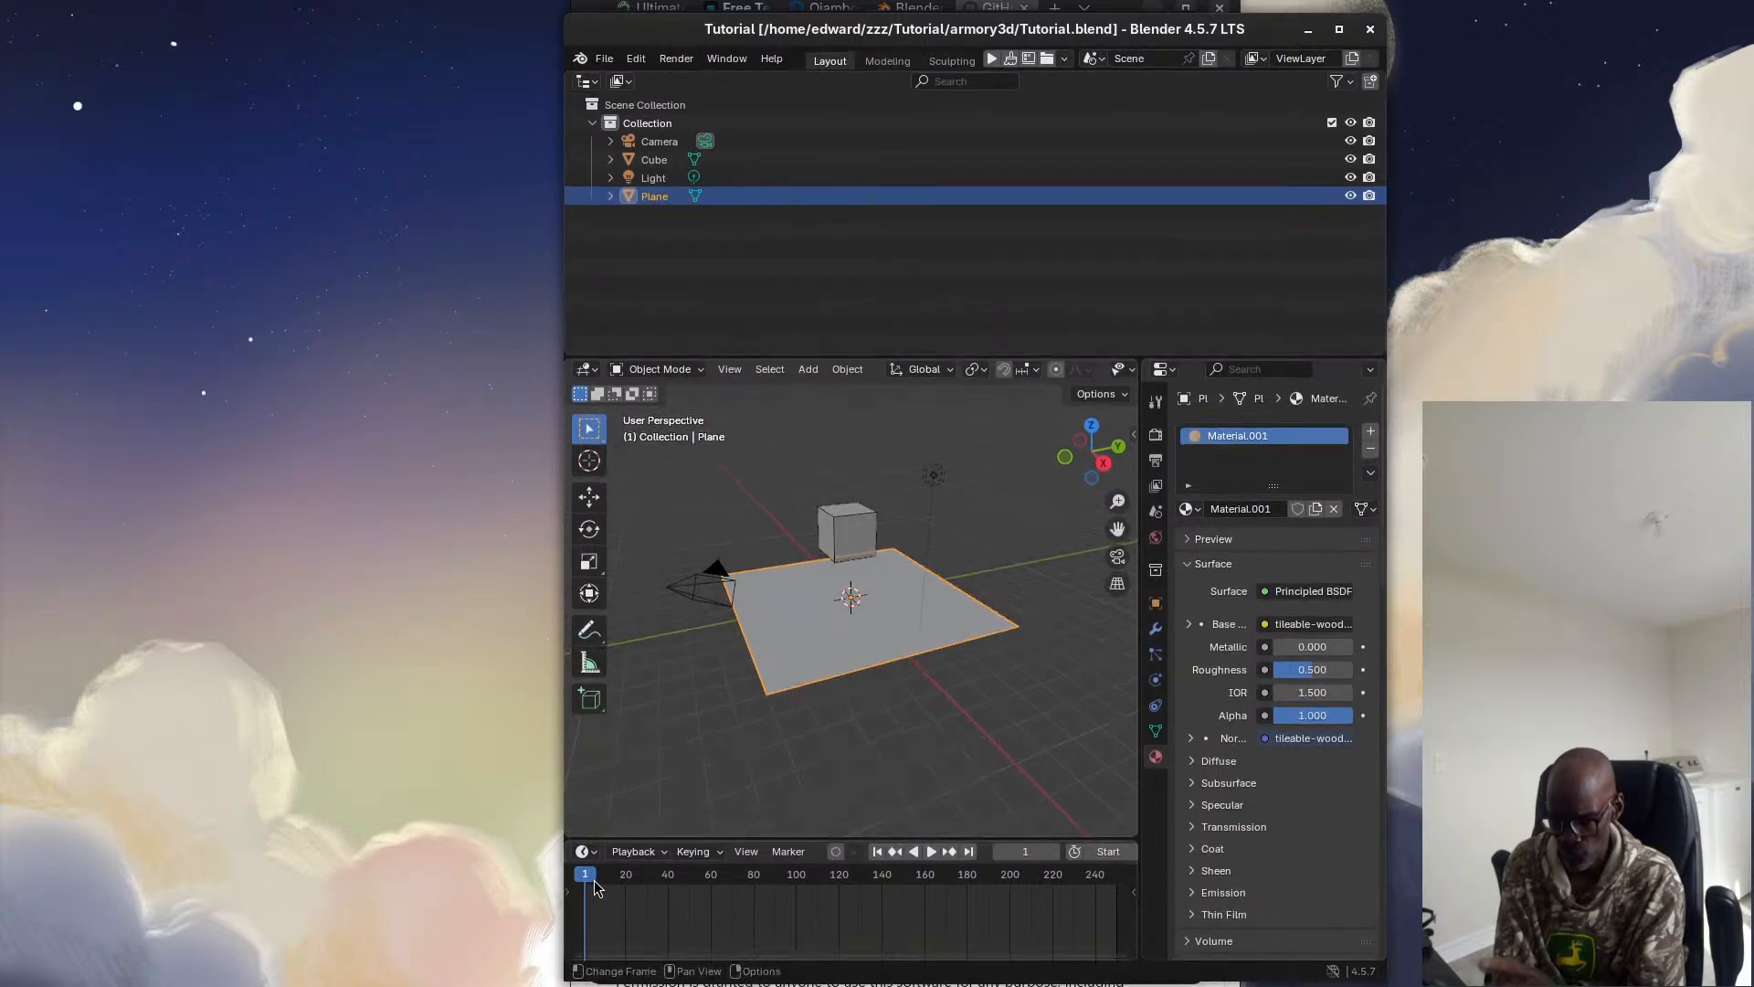
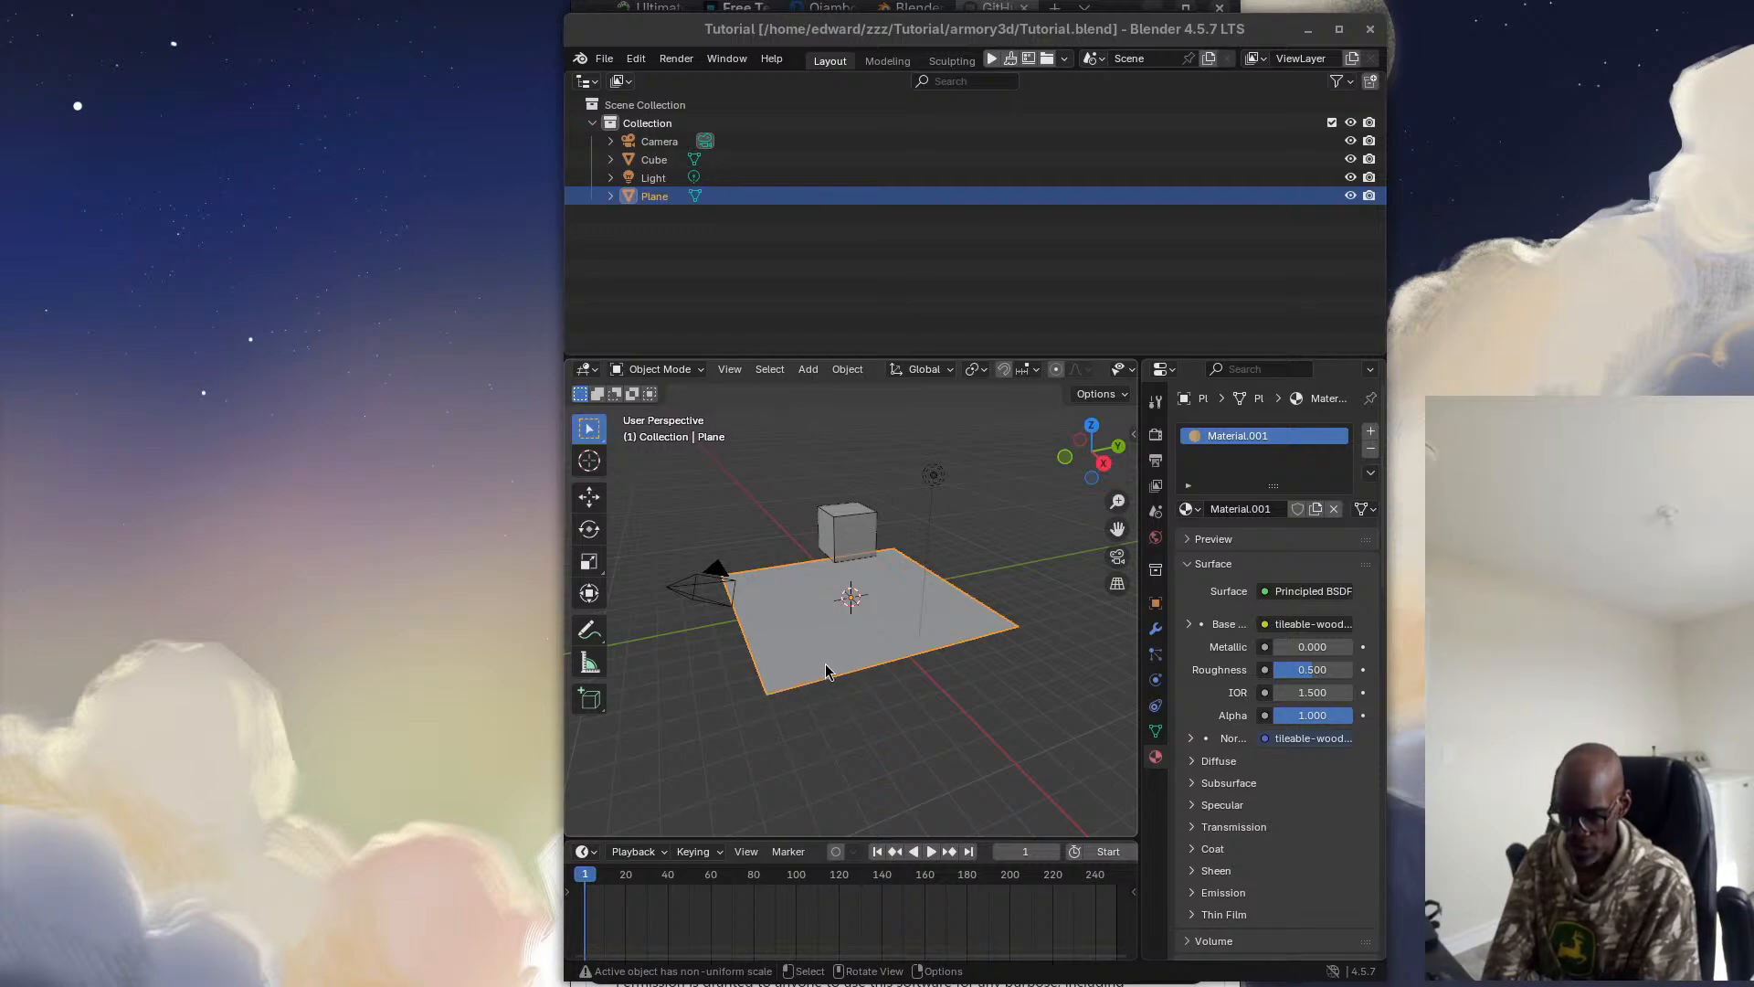
Select the cube, insert a keyframe for it at frame 1 and scrub the start of the timeline
{"action": "left_click", "coordinate": [850, 537]}
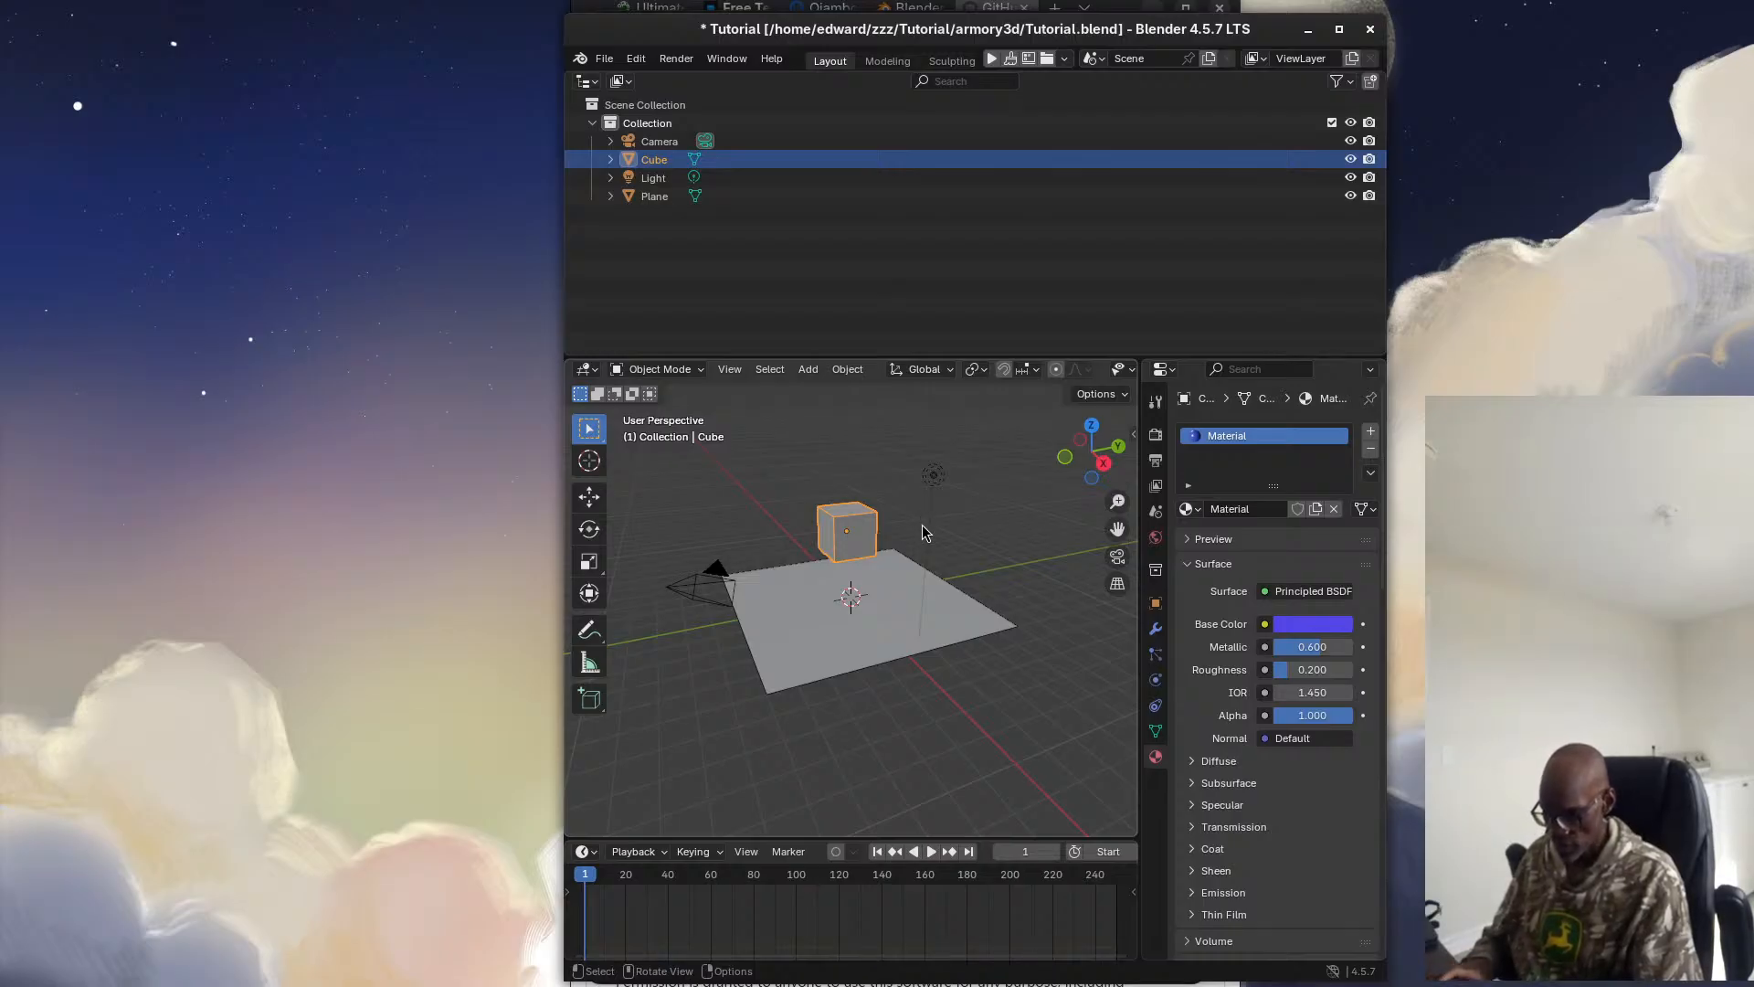
{"action": "key", "text": "i"}
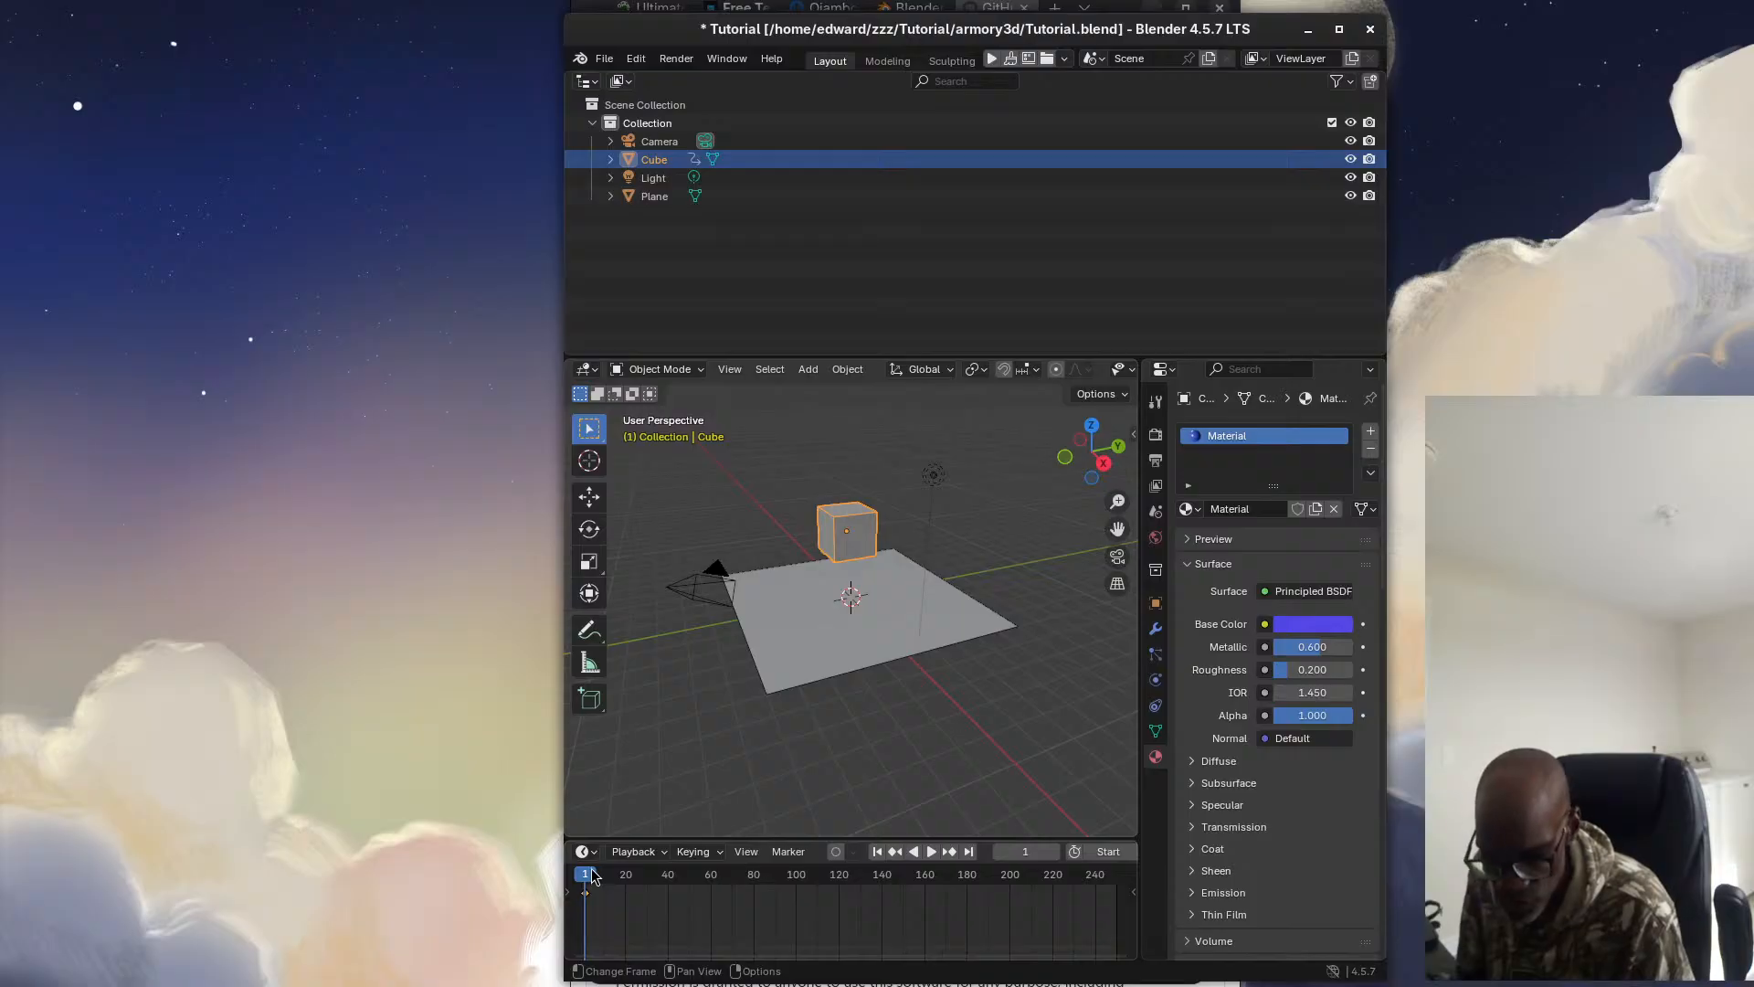
{"action": "mouse_move", "coordinate": [588, 878]}
{"action": "left_mouse_down"}
{"action": "mouse_move", "coordinate": [585, 904]}
{"action": "mouse_move", "coordinate": [568, 889]}
{"action": "left_mouse_up"}
{"action": "left_click", "coordinate": [586, 897]}
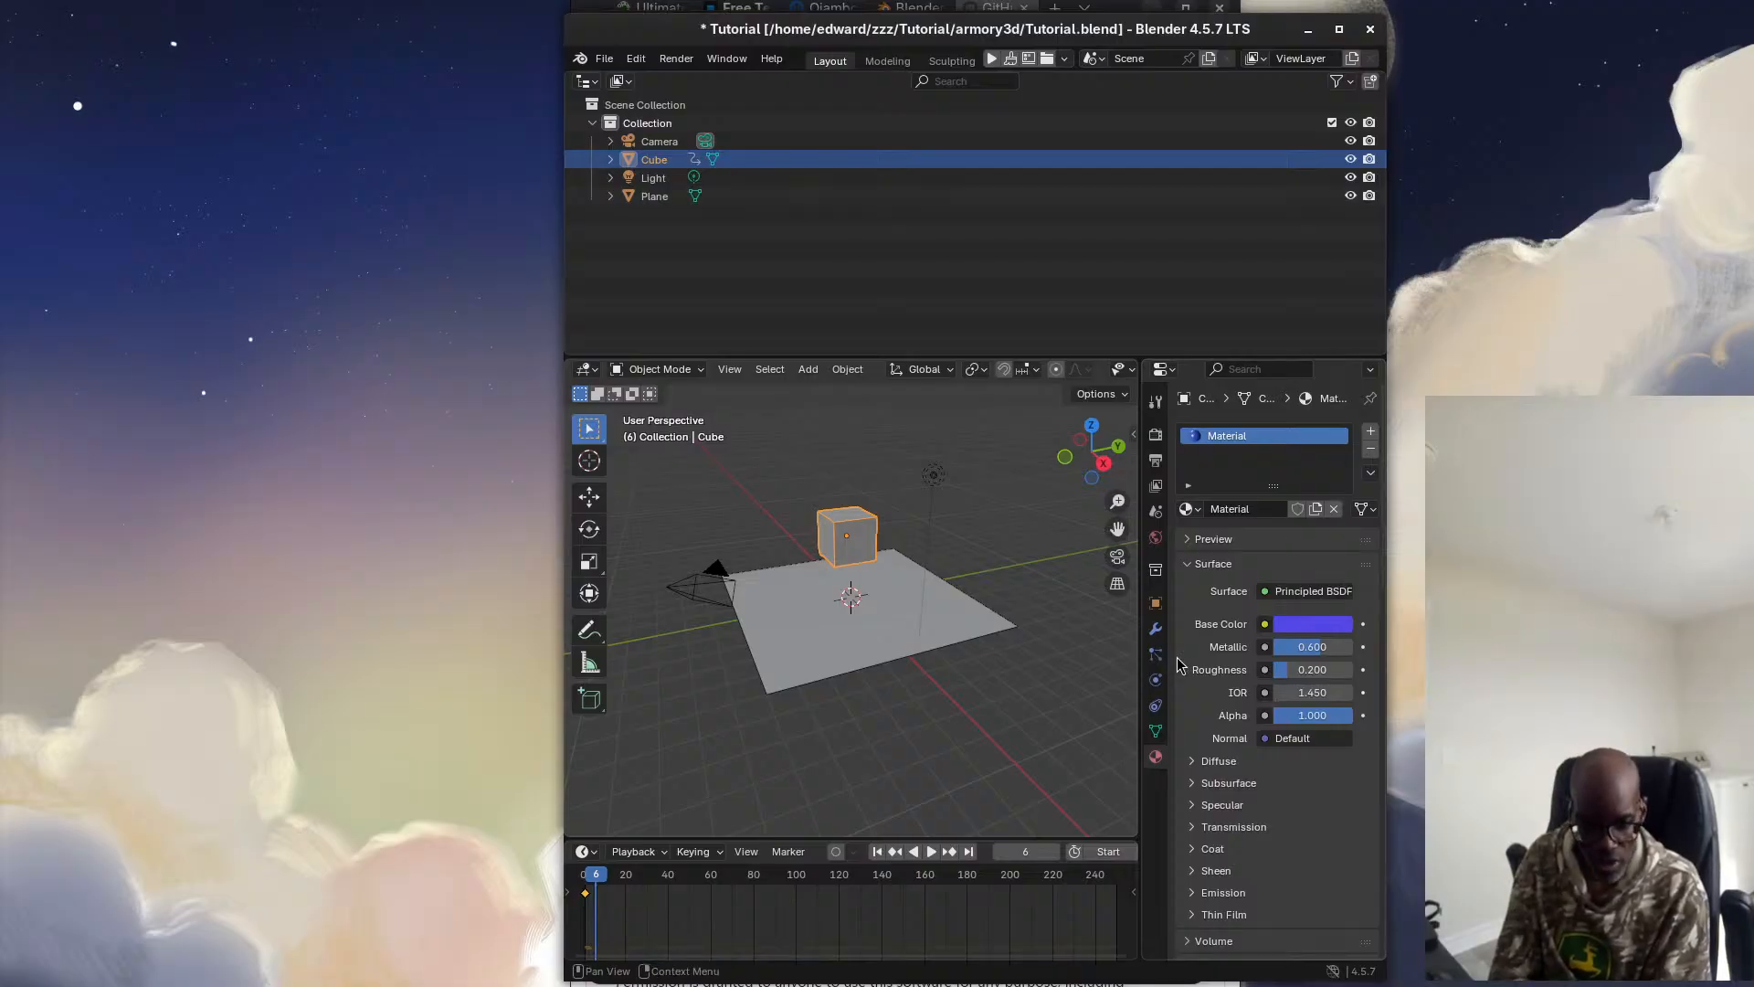
Show the cube's object transform properties and set the current frame to 1
{"action": "left_click", "coordinate": [1155, 604]}
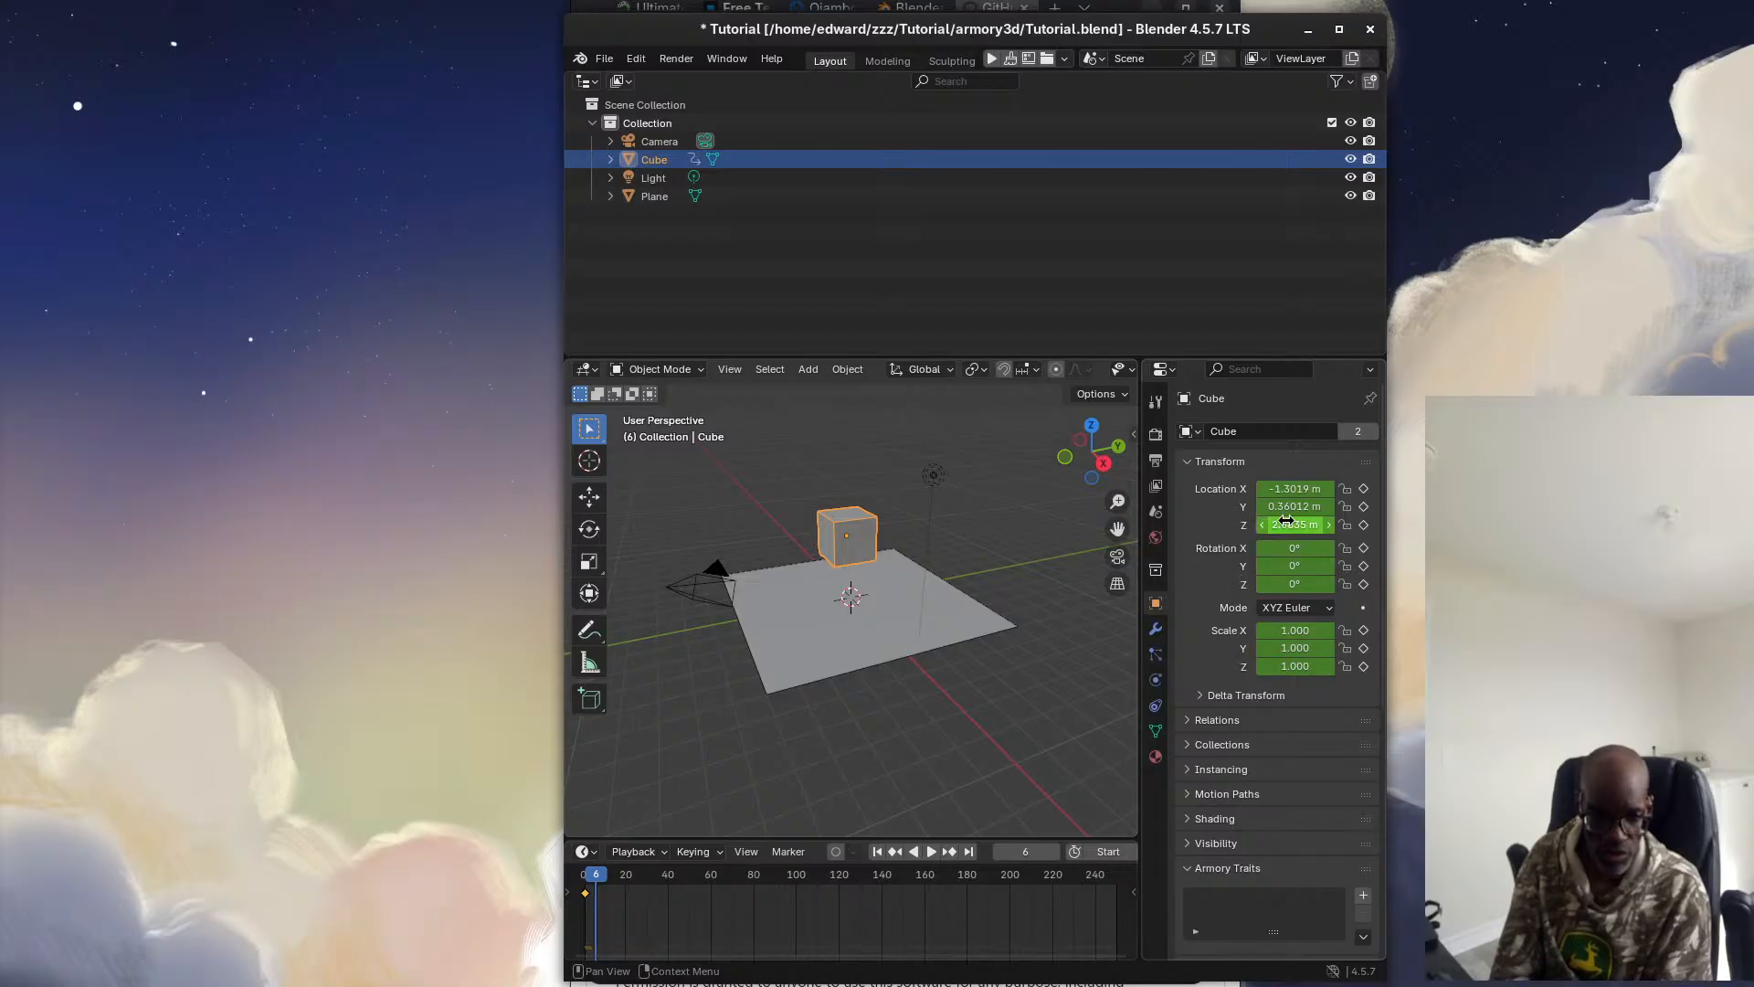
{"action": "left_click_drag", "start_coordinate": [596, 874], "coordinate": [580, 870]}
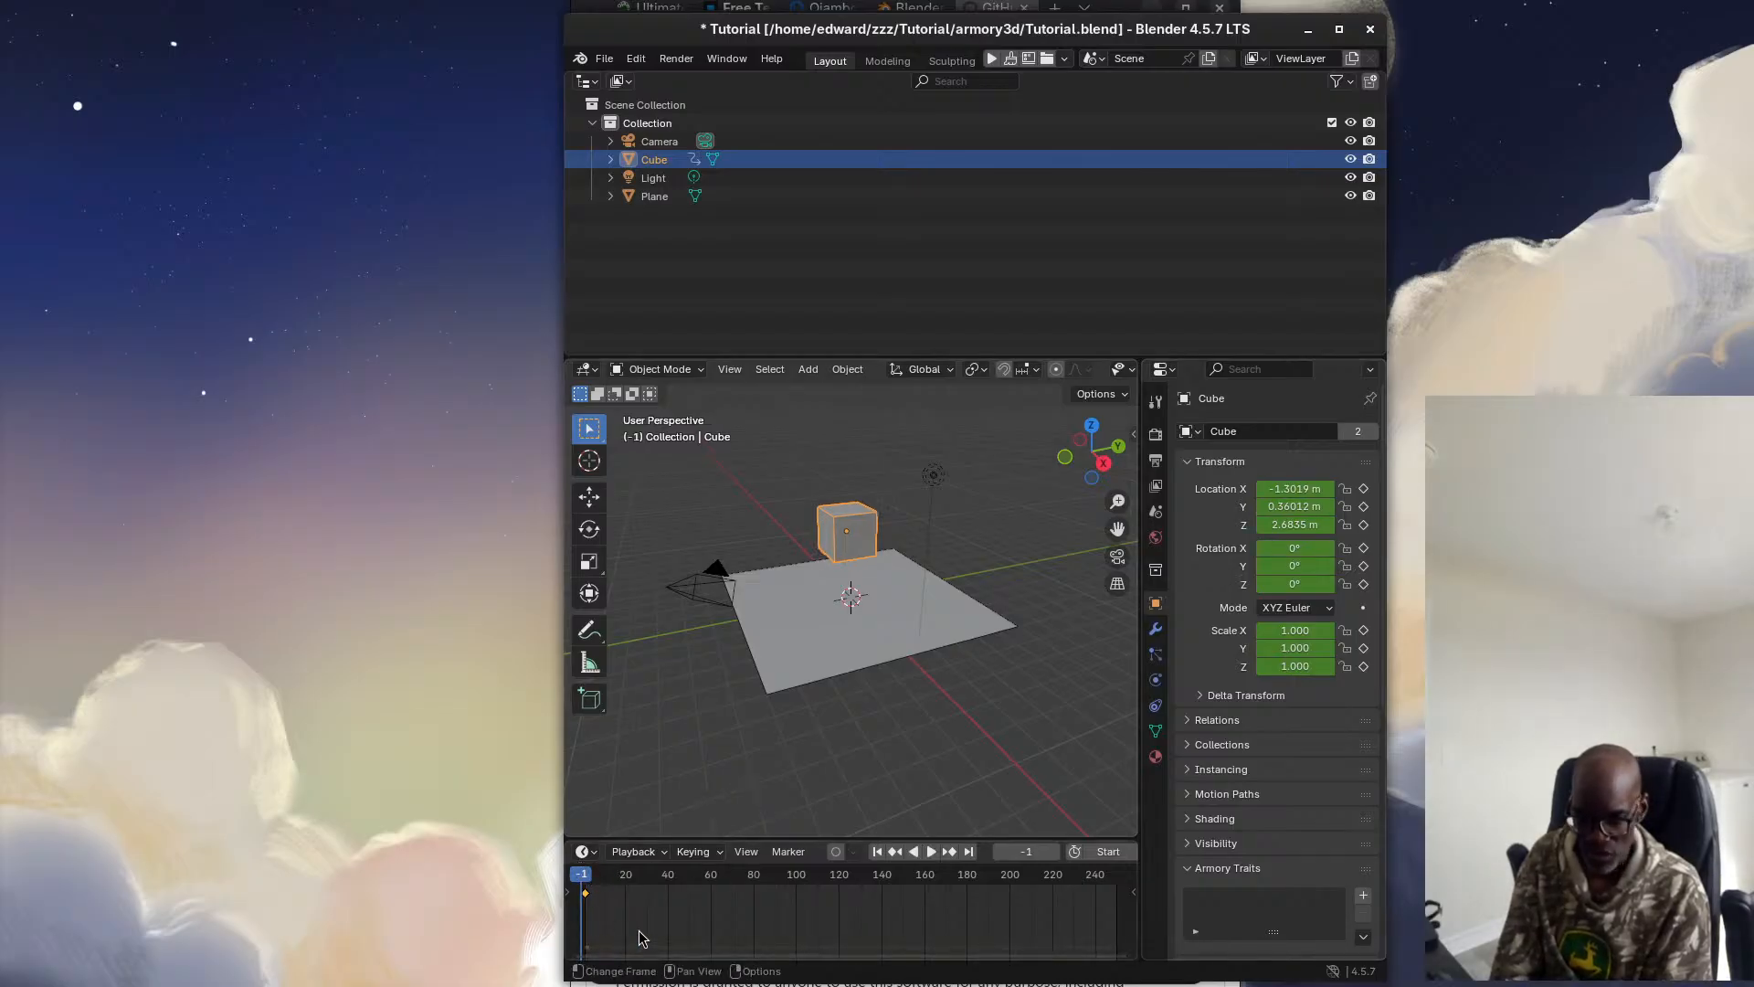
{"action": "left_click", "coordinate": [1024, 851]}
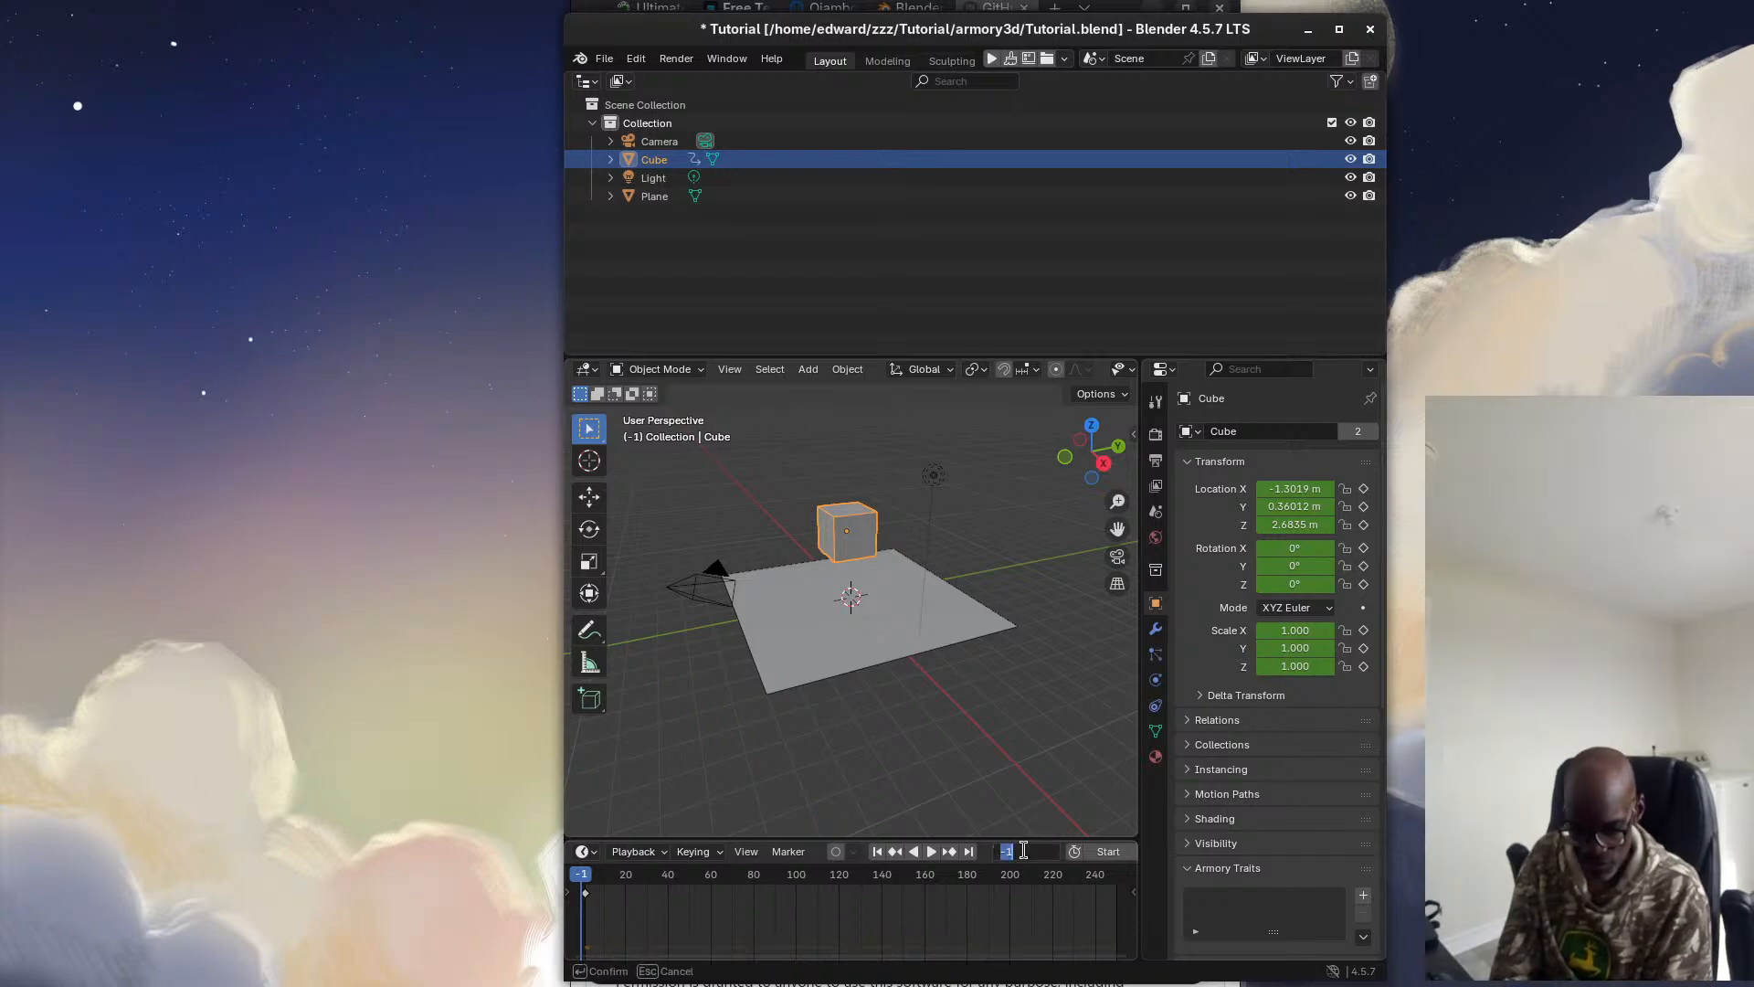
{"action": "type", "text": "1"}
{"action": "key", "text": "Return"}
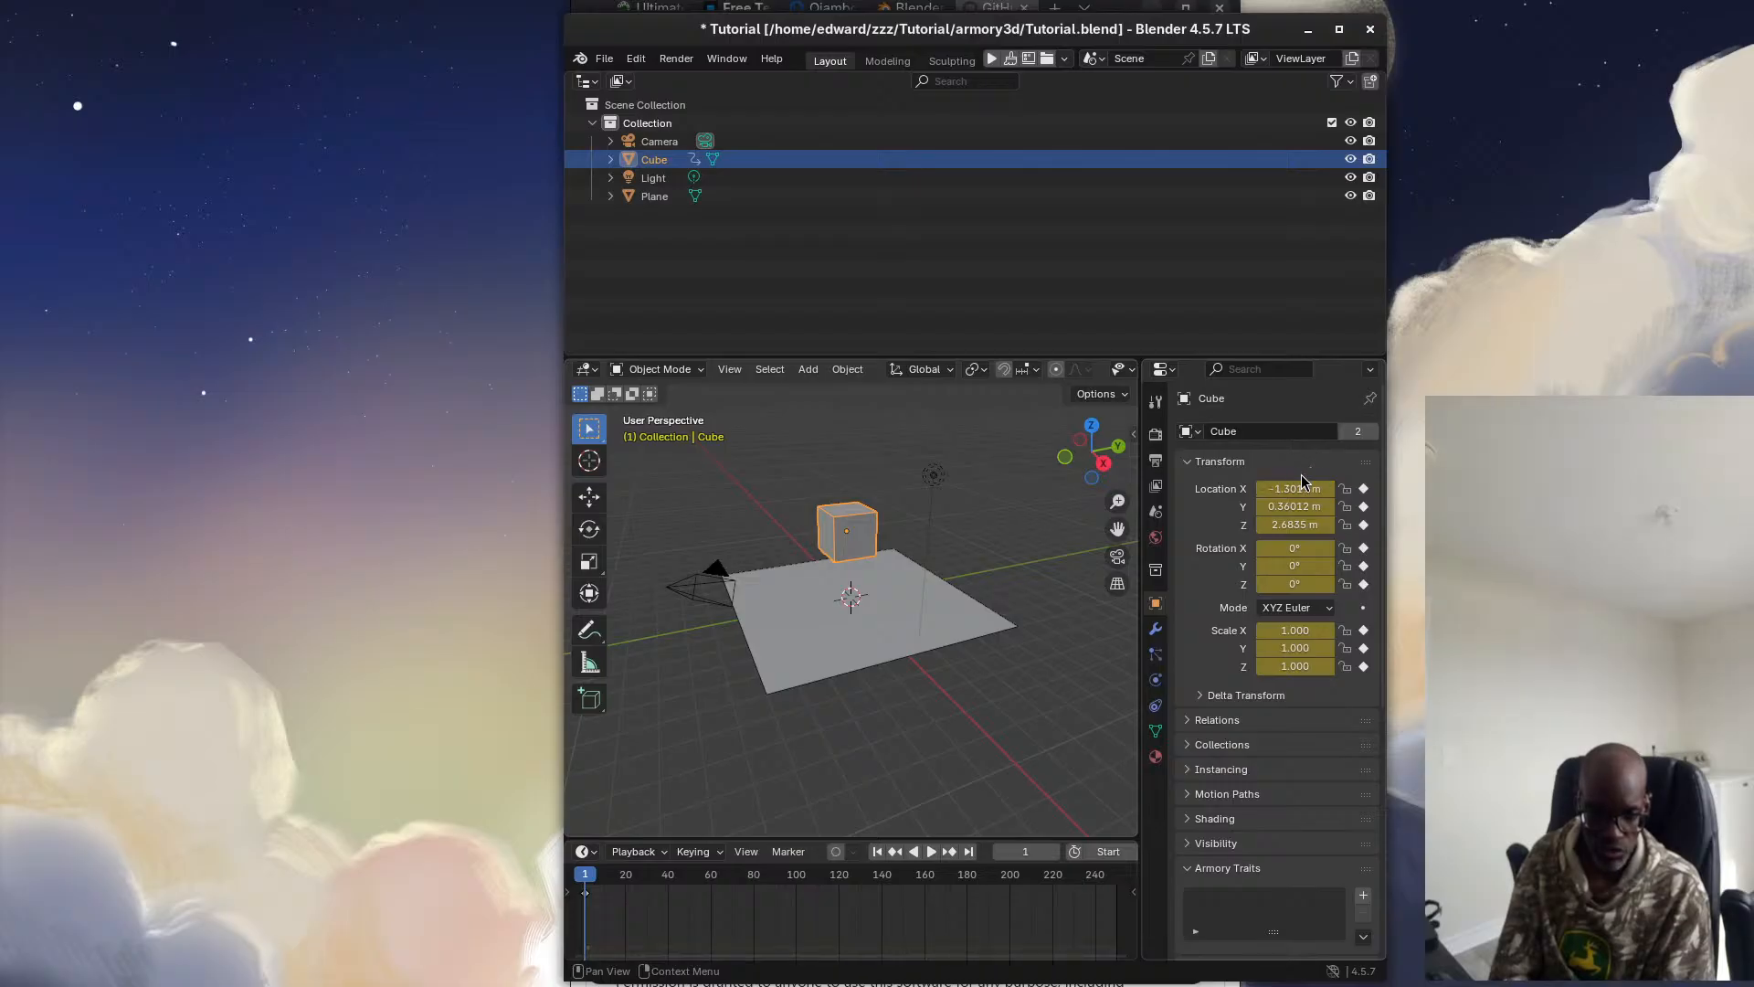
Remove the cube's location, rotation and scale keyframes on all axes at frame 1
{"action": "left_click", "coordinate": [1363, 488]}
{"action": "left_click", "coordinate": [1363, 506]}
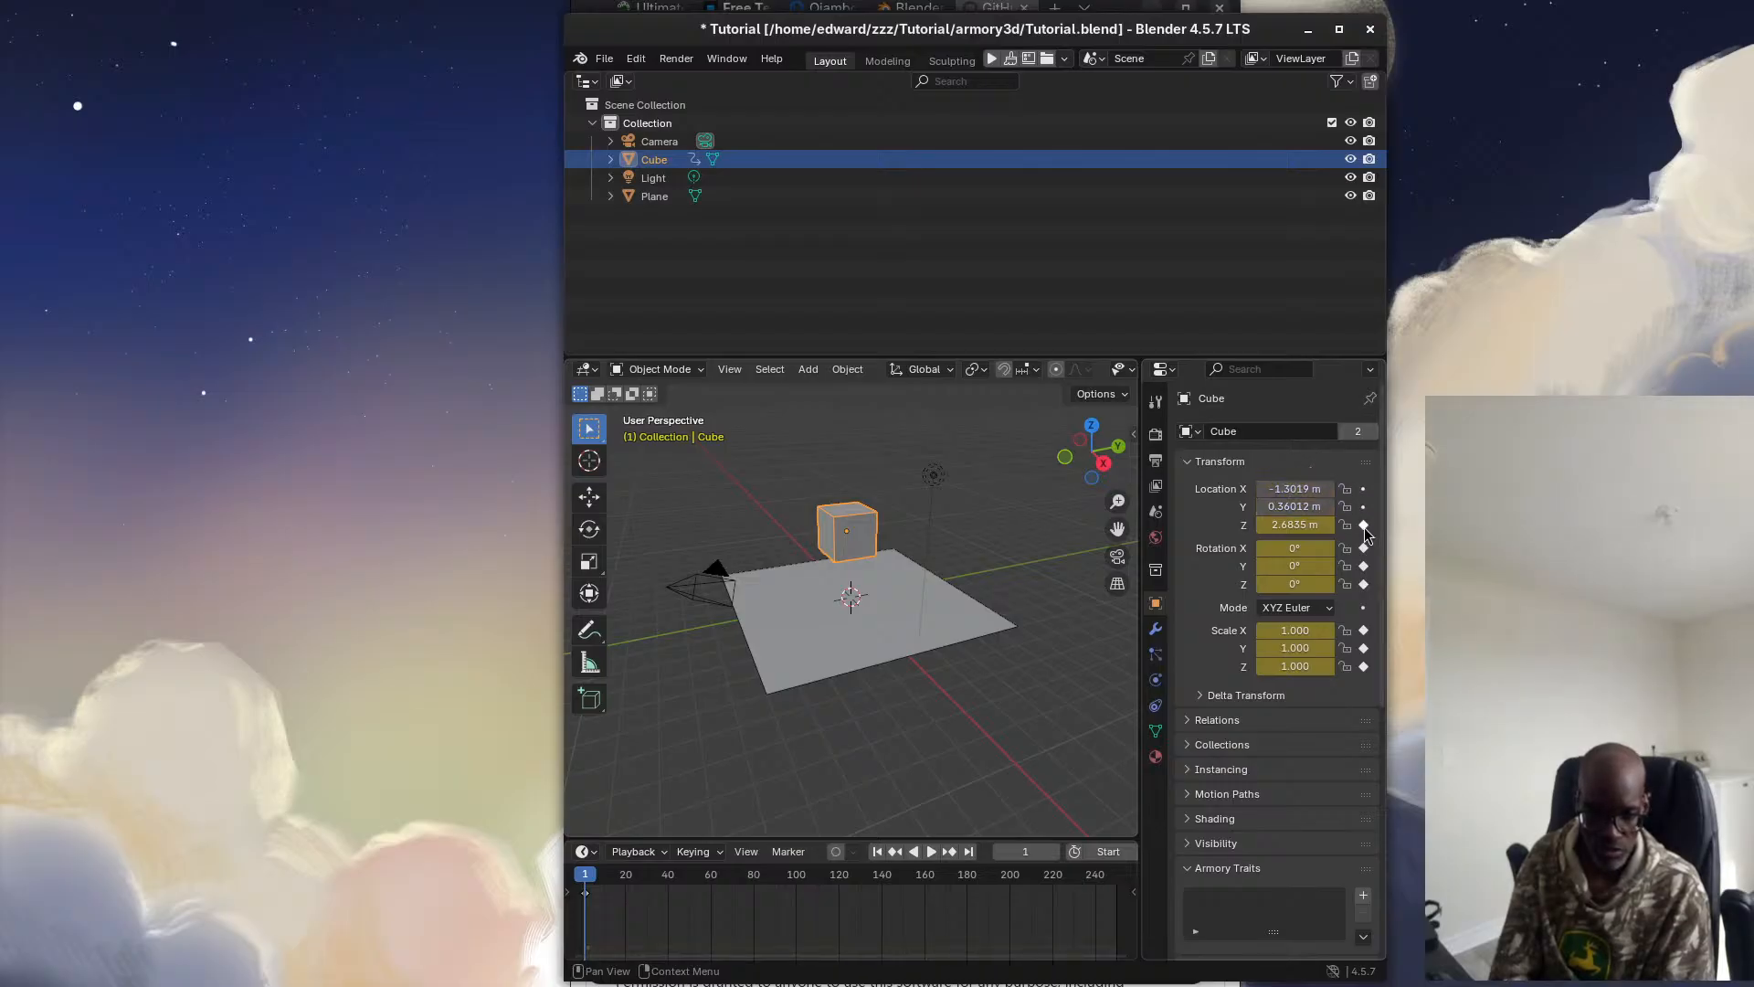
{"action": "left_click", "coordinate": [1363, 524]}
{"action": "left_click", "coordinate": [1363, 548]}
{"action": "left_click", "coordinate": [1363, 565]}
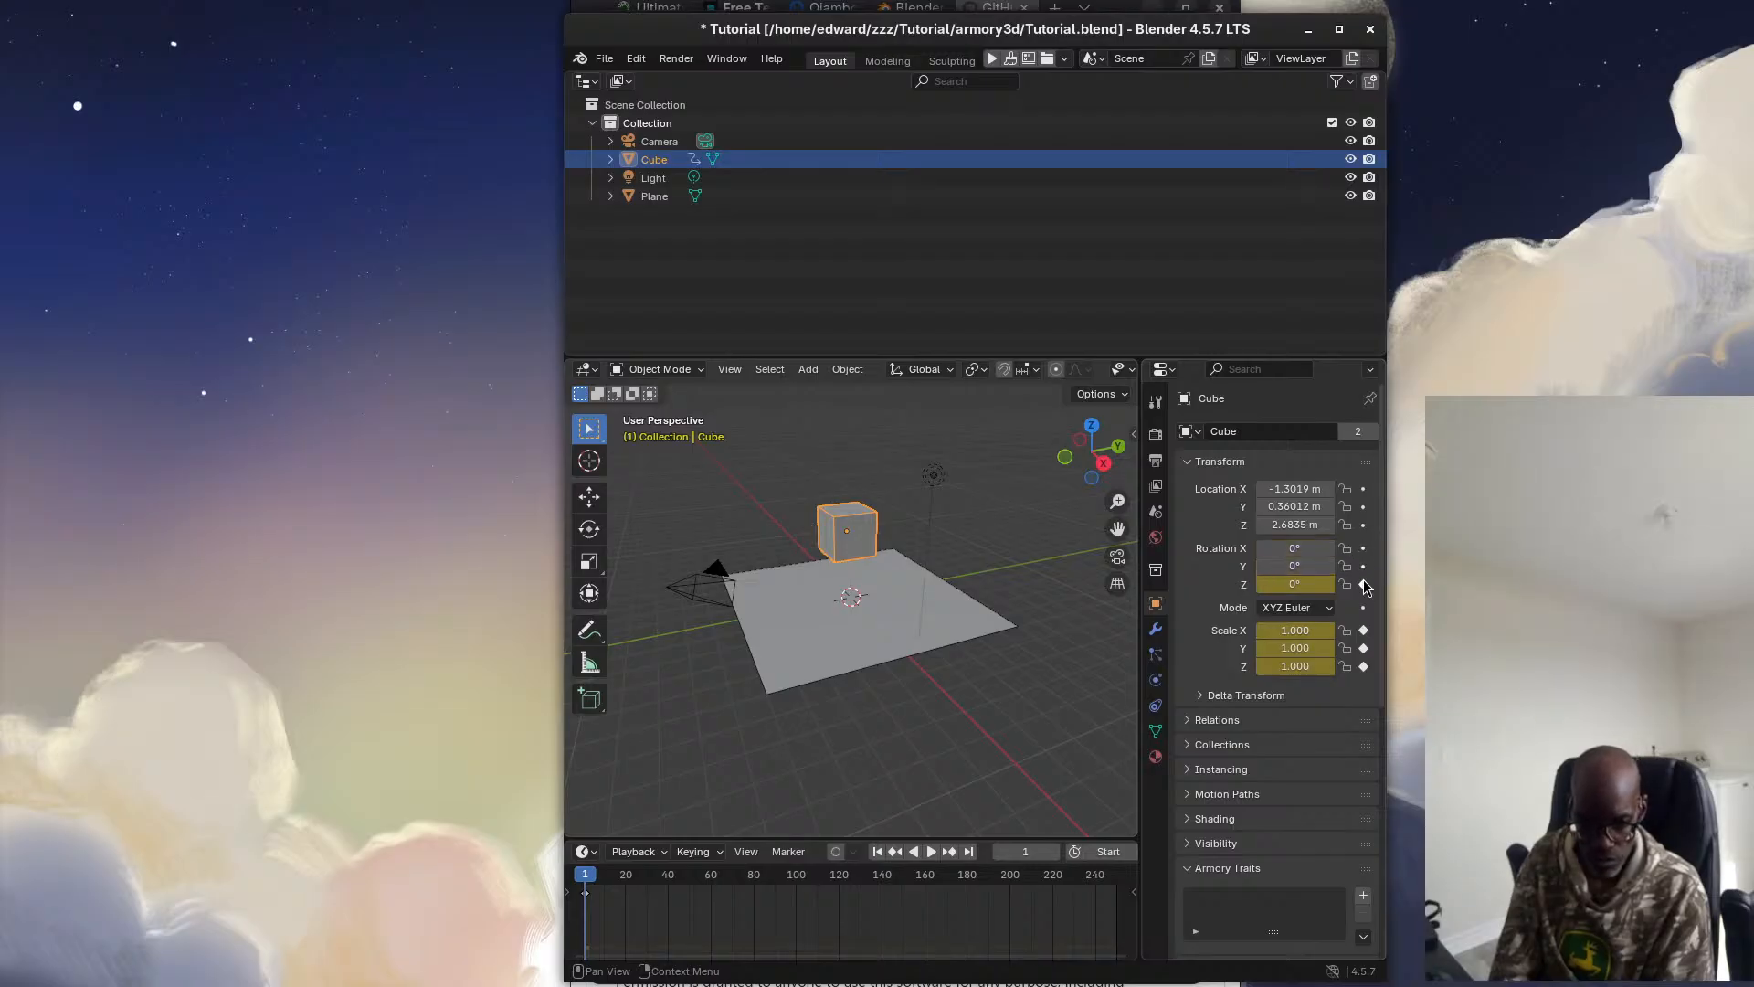
{"action": "left_click", "coordinate": [1363, 584]}
{"action": "left_click", "coordinate": [1363, 630]}
{"action": "left_click", "coordinate": [1363, 648]}
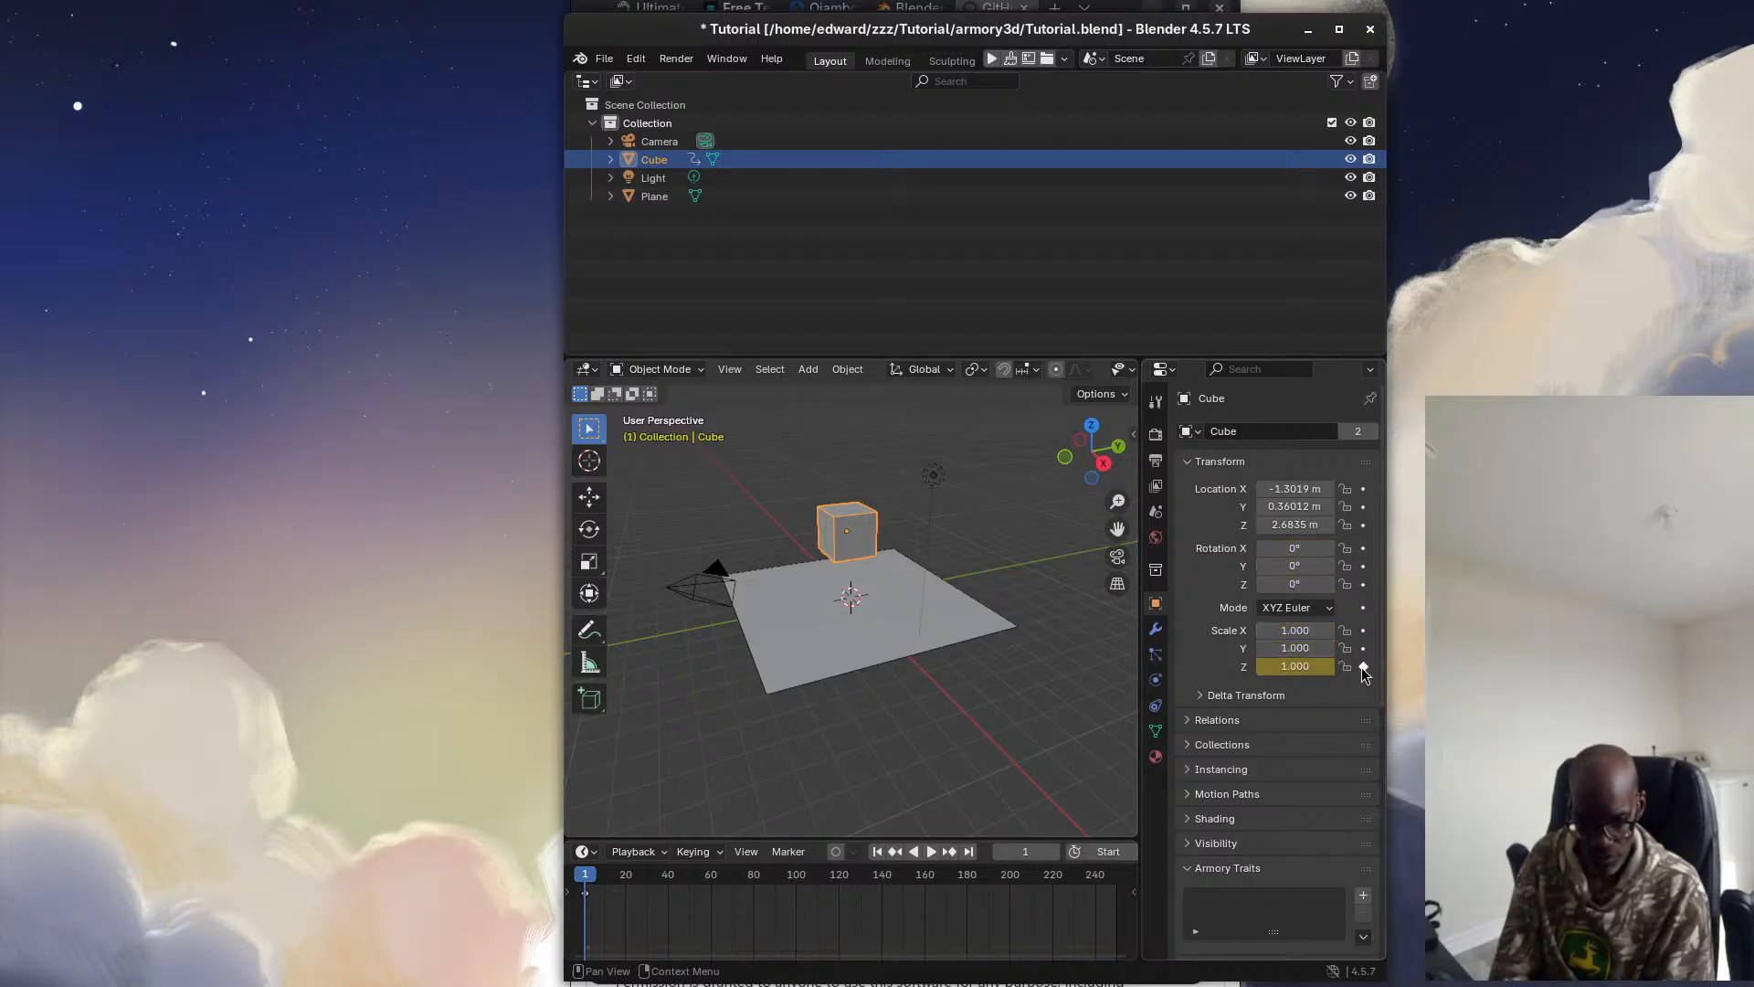
{"action": "left_click", "coordinate": [1363, 666]}
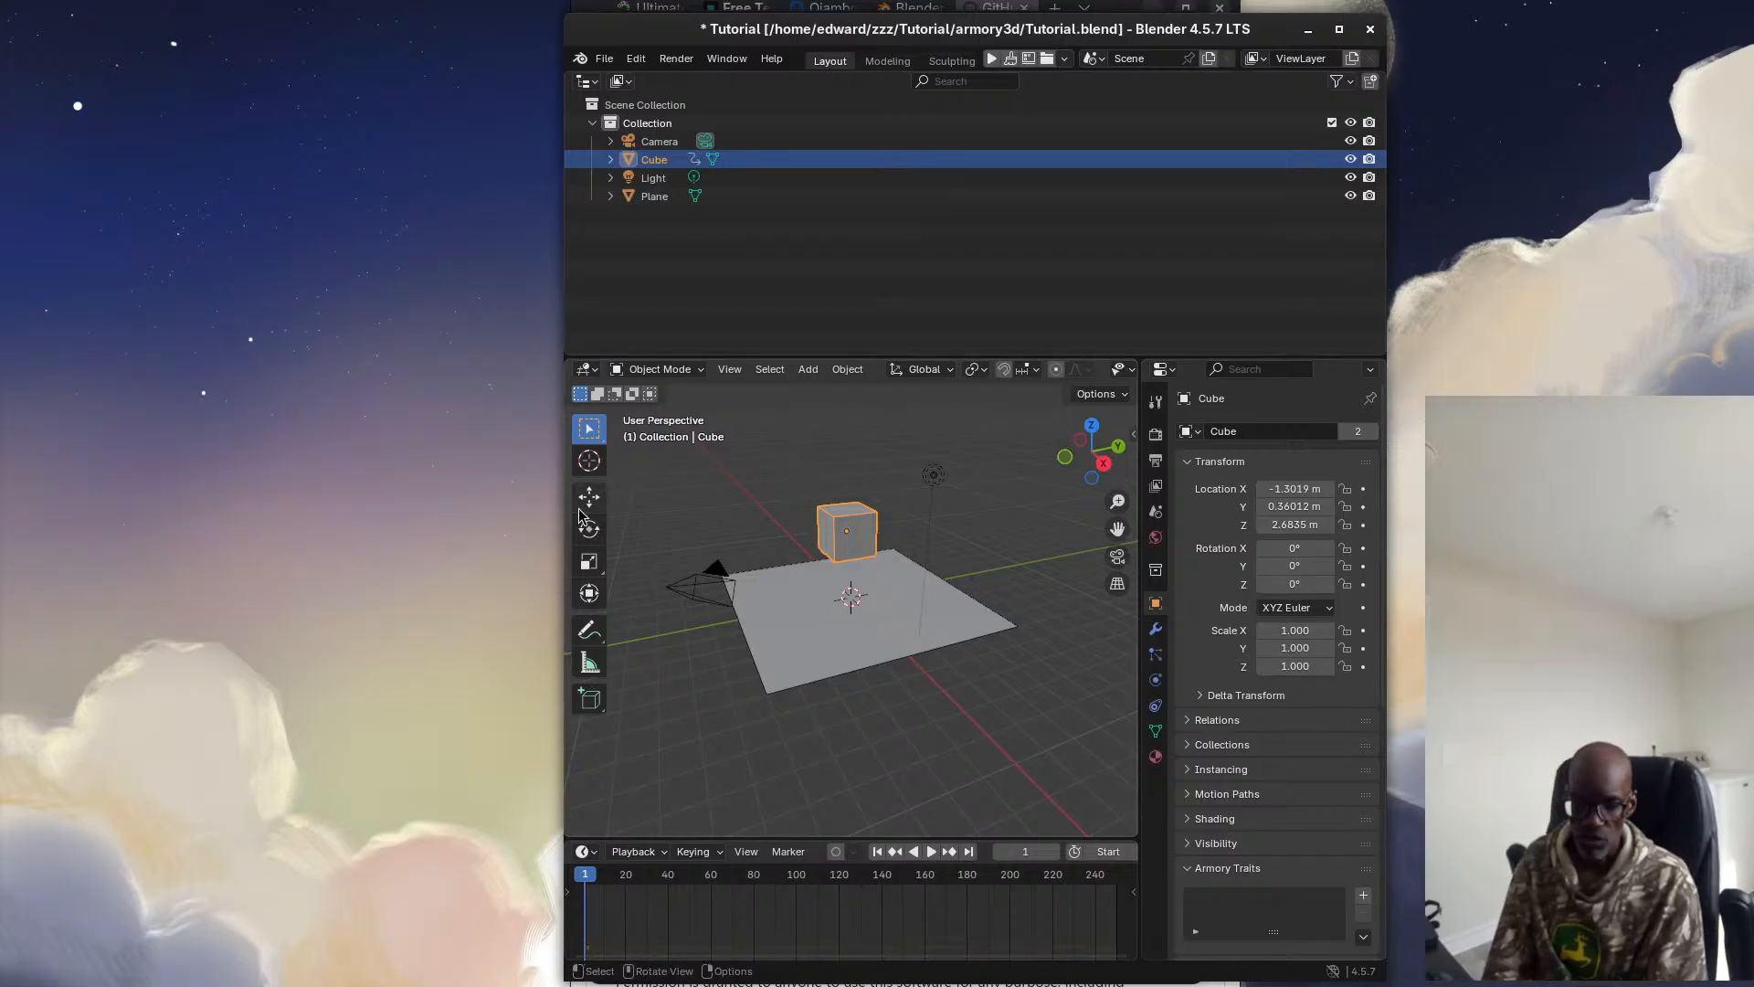
Check the keying options, reselect the cube and insert a new keyframe for it at frame 1
{"action": "left_click", "coordinate": [712, 855]}
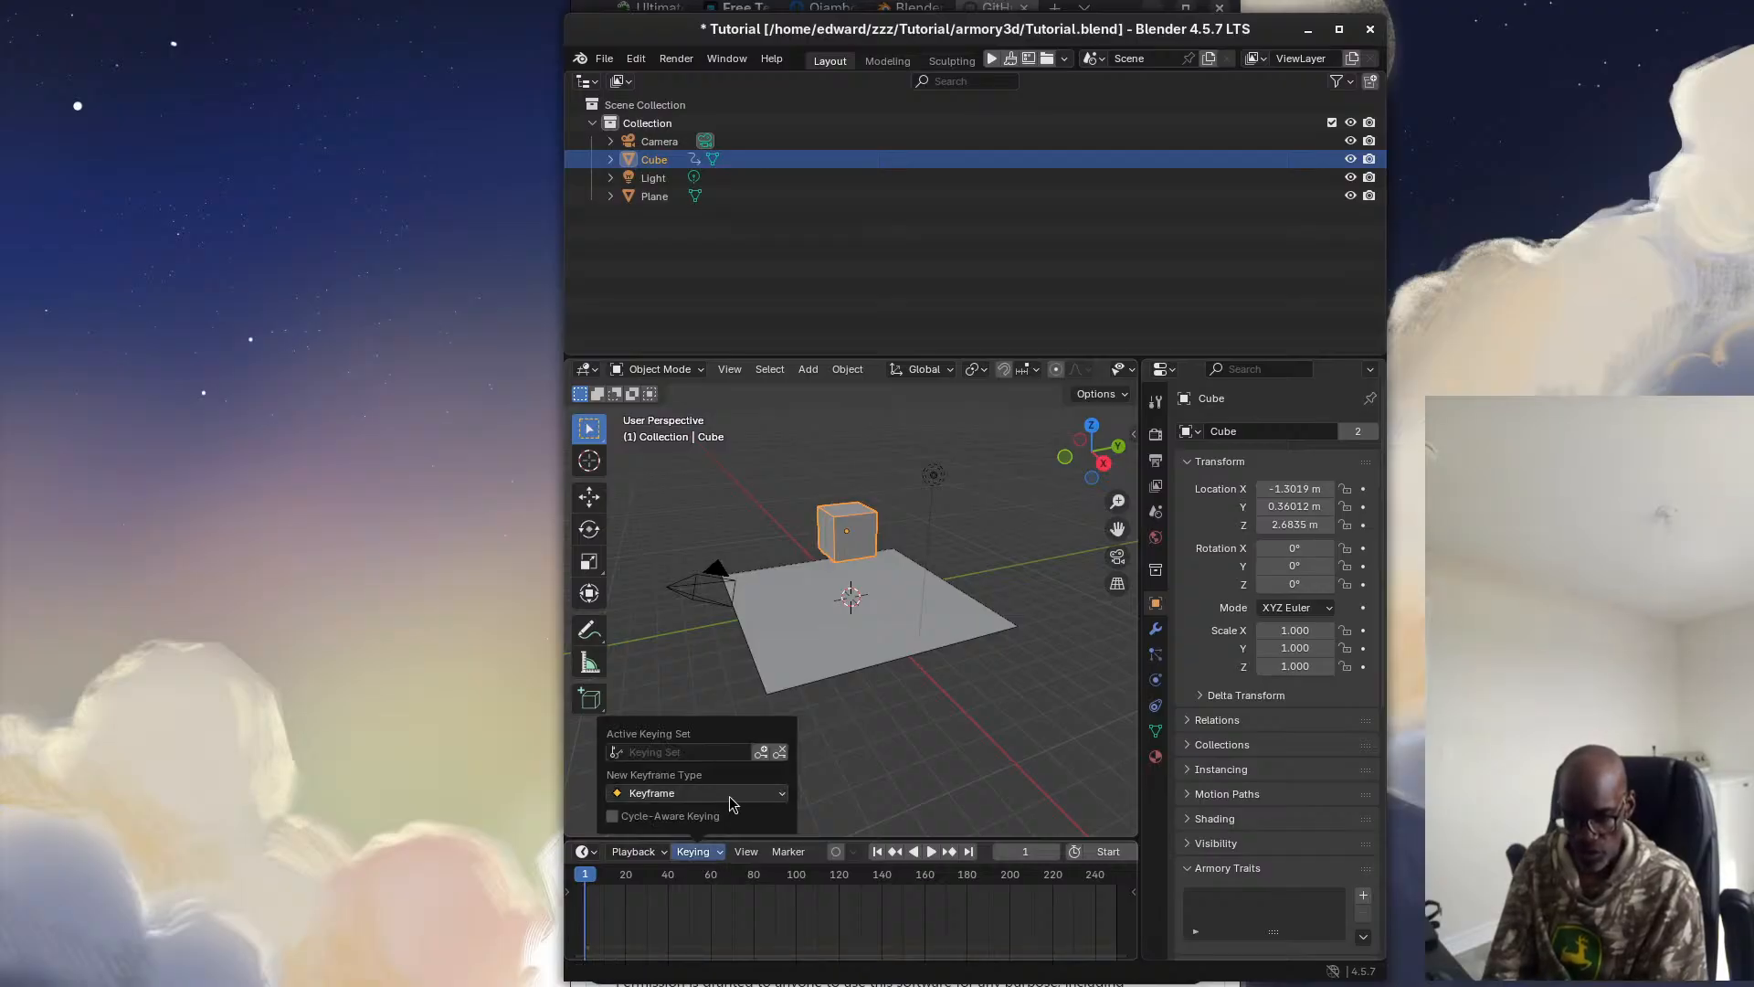
{"action": "left_click", "coordinate": [854, 771]}
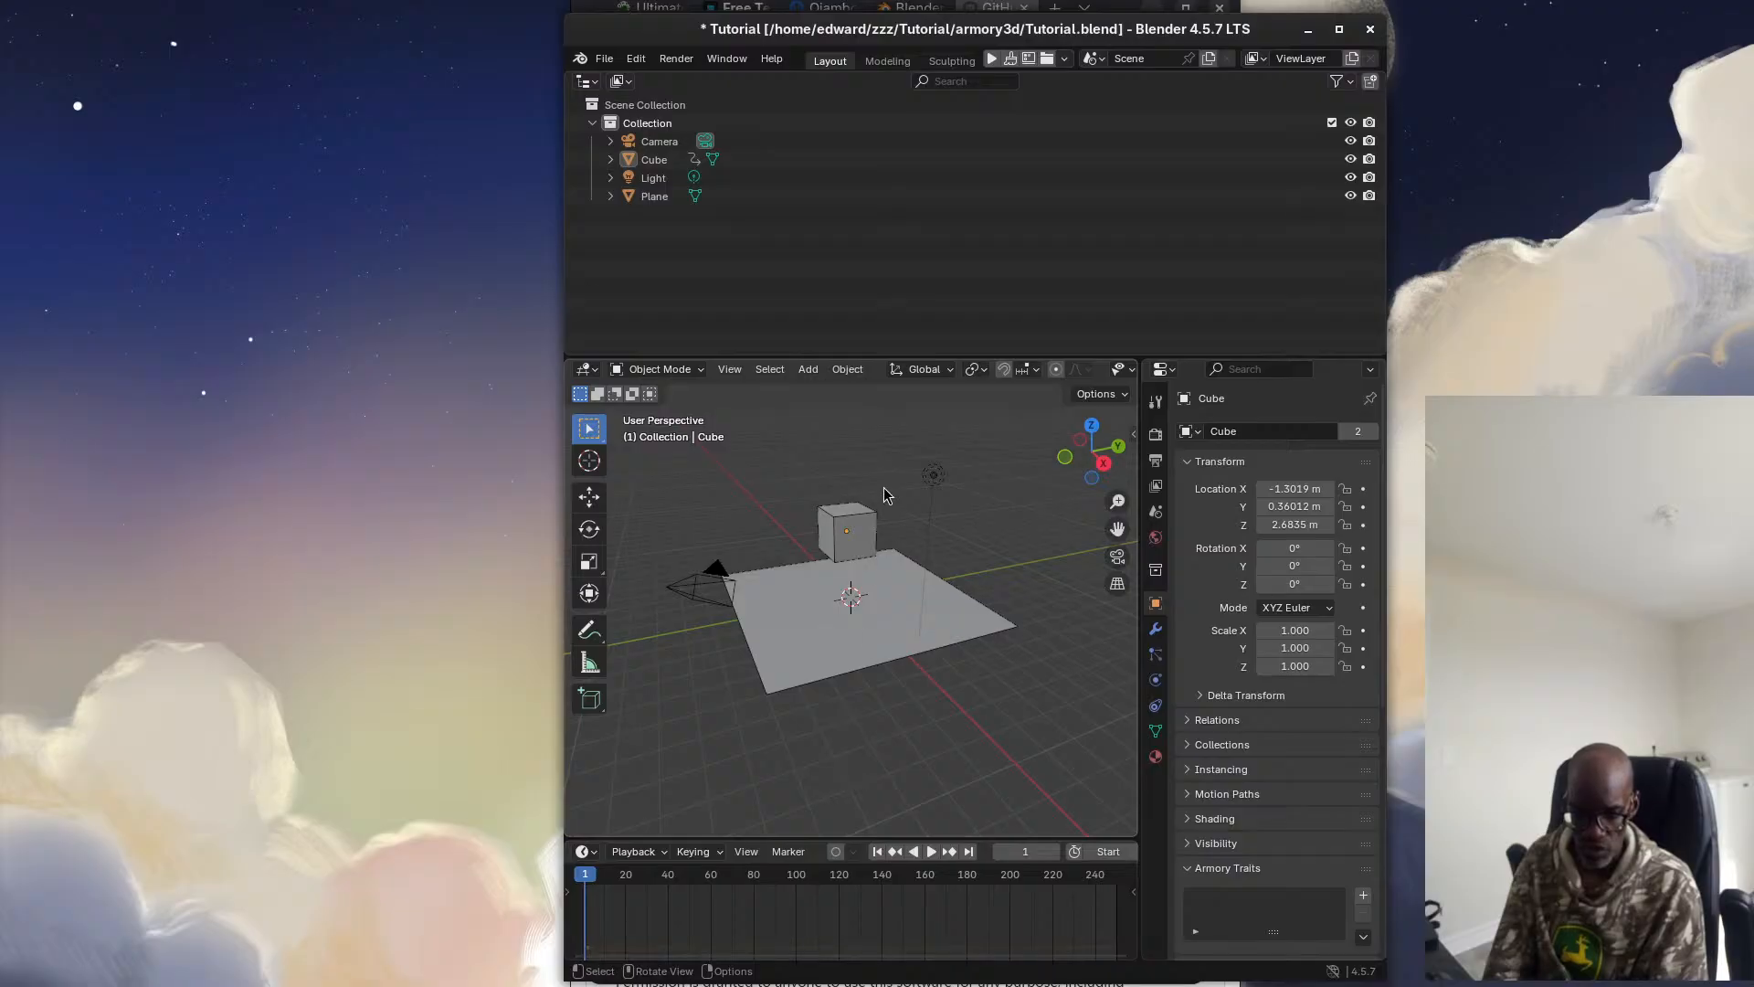
{"action": "left_click", "coordinate": [860, 527]}
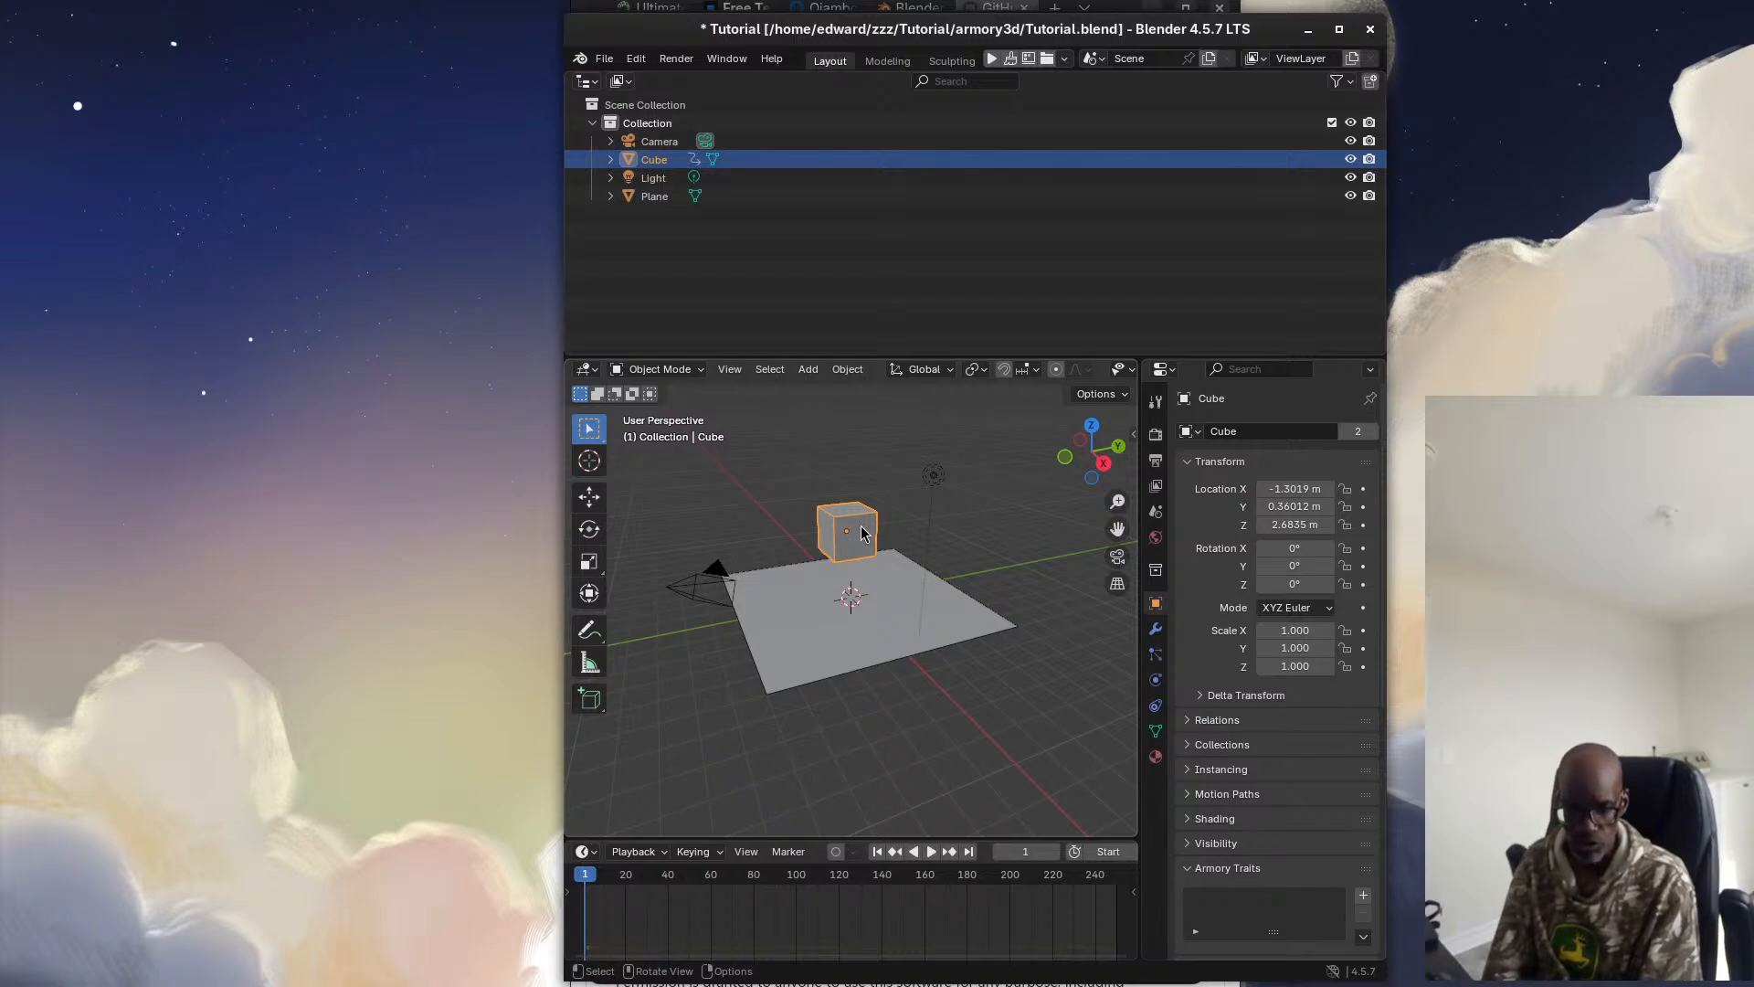
{"action": "key", "text": "i"}
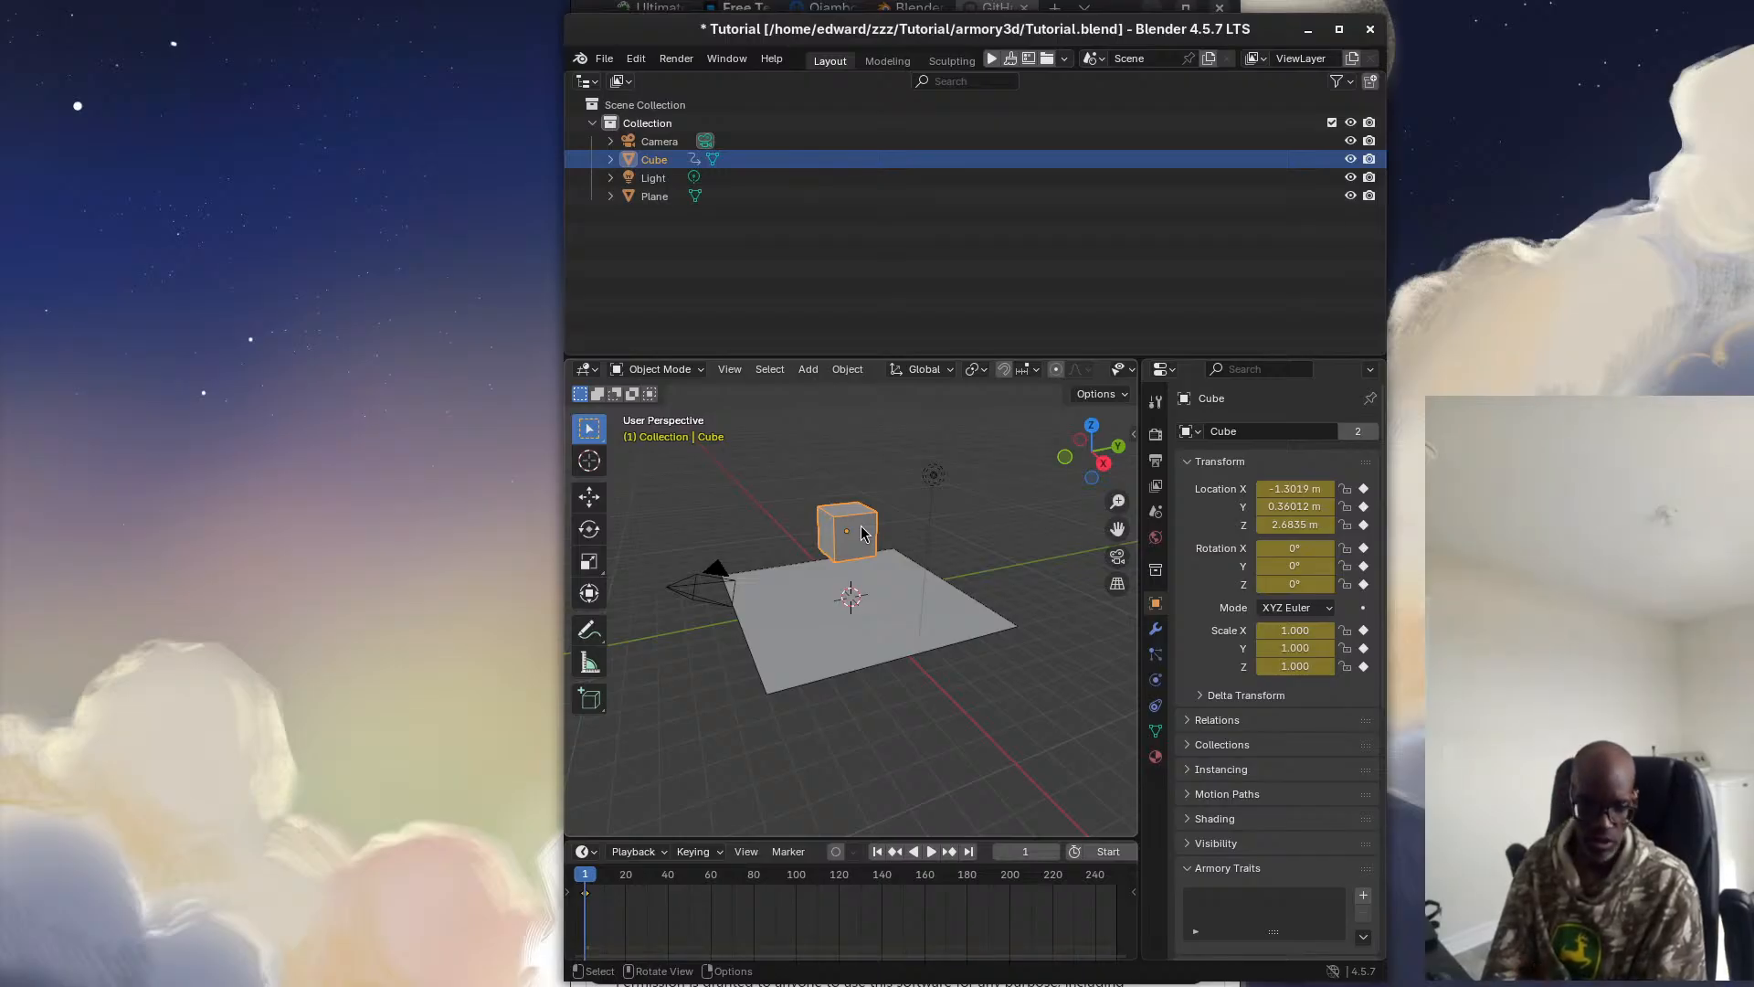
Clear the newly inserted location, rotation and scale keyframes from the cube at frame 1
{"action": "left_click", "coordinate": [1364, 488]}
{"action": "left_click", "coordinate": [1364, 506]}
{"action": "left_click", "coordinate": [1364, 525]}
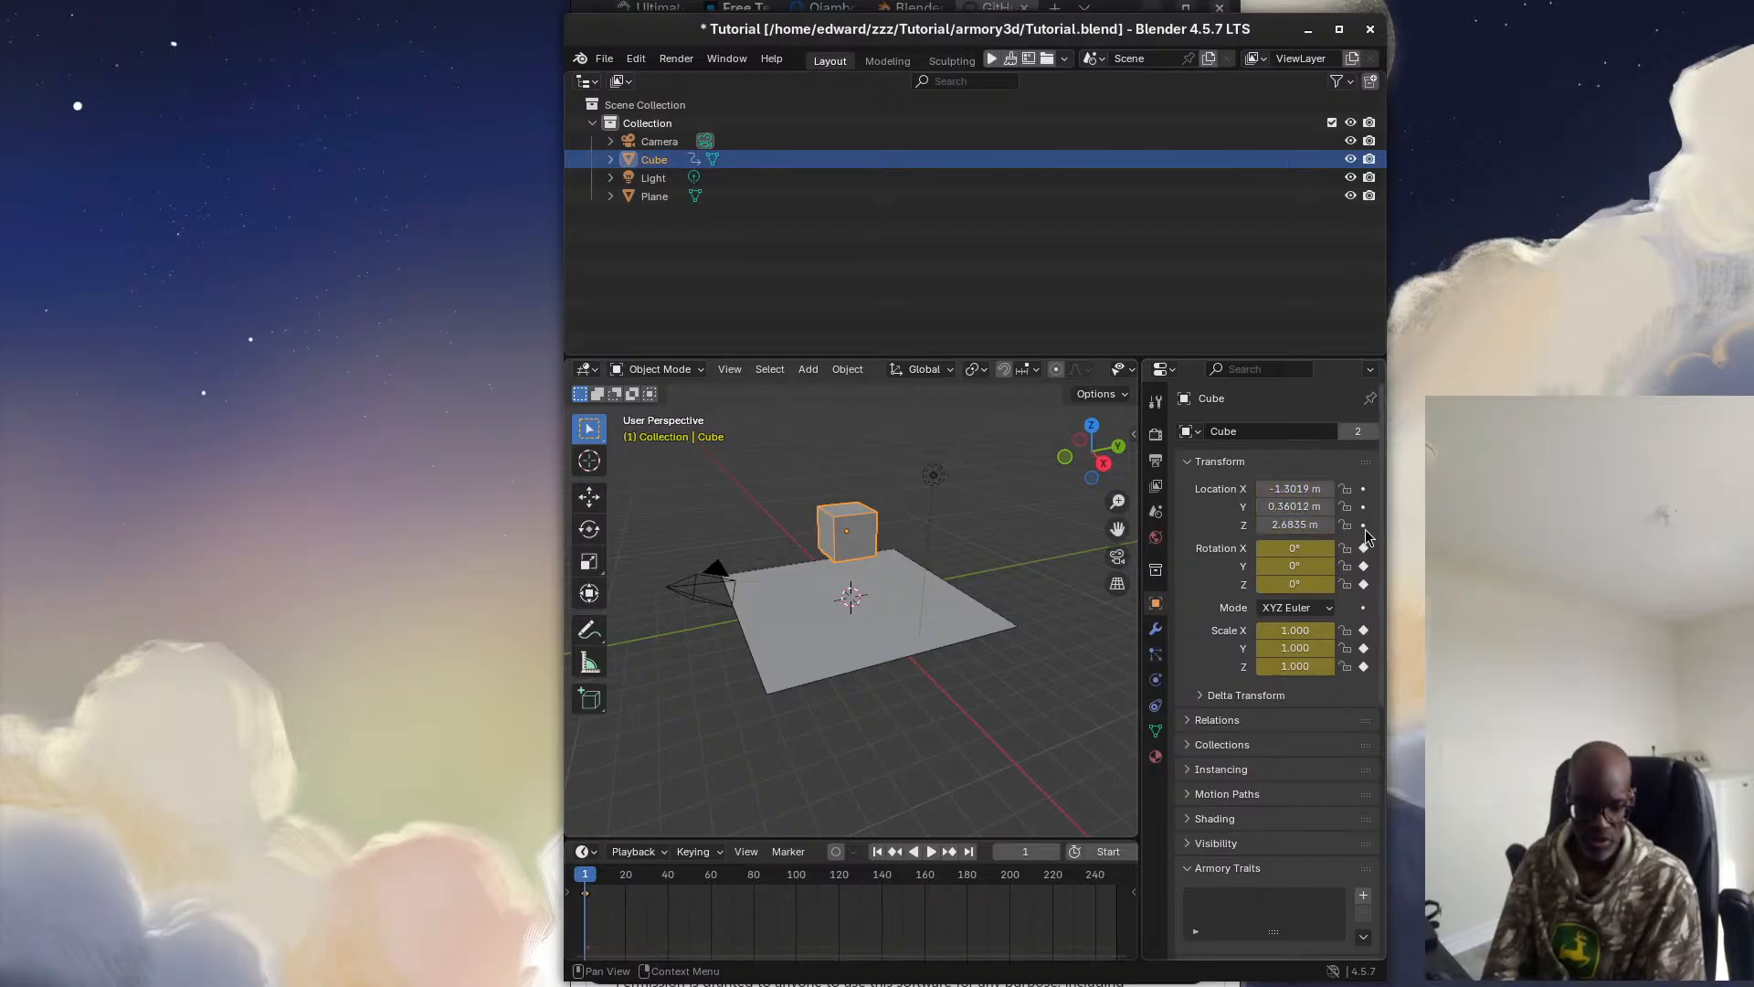
{"action": "left_click", "coordinate": [1364, 547]}
{"action": "left_click", "coordinate": [1364, 566]}
{"action": "left_click", "coordinate": [1364, 583]}
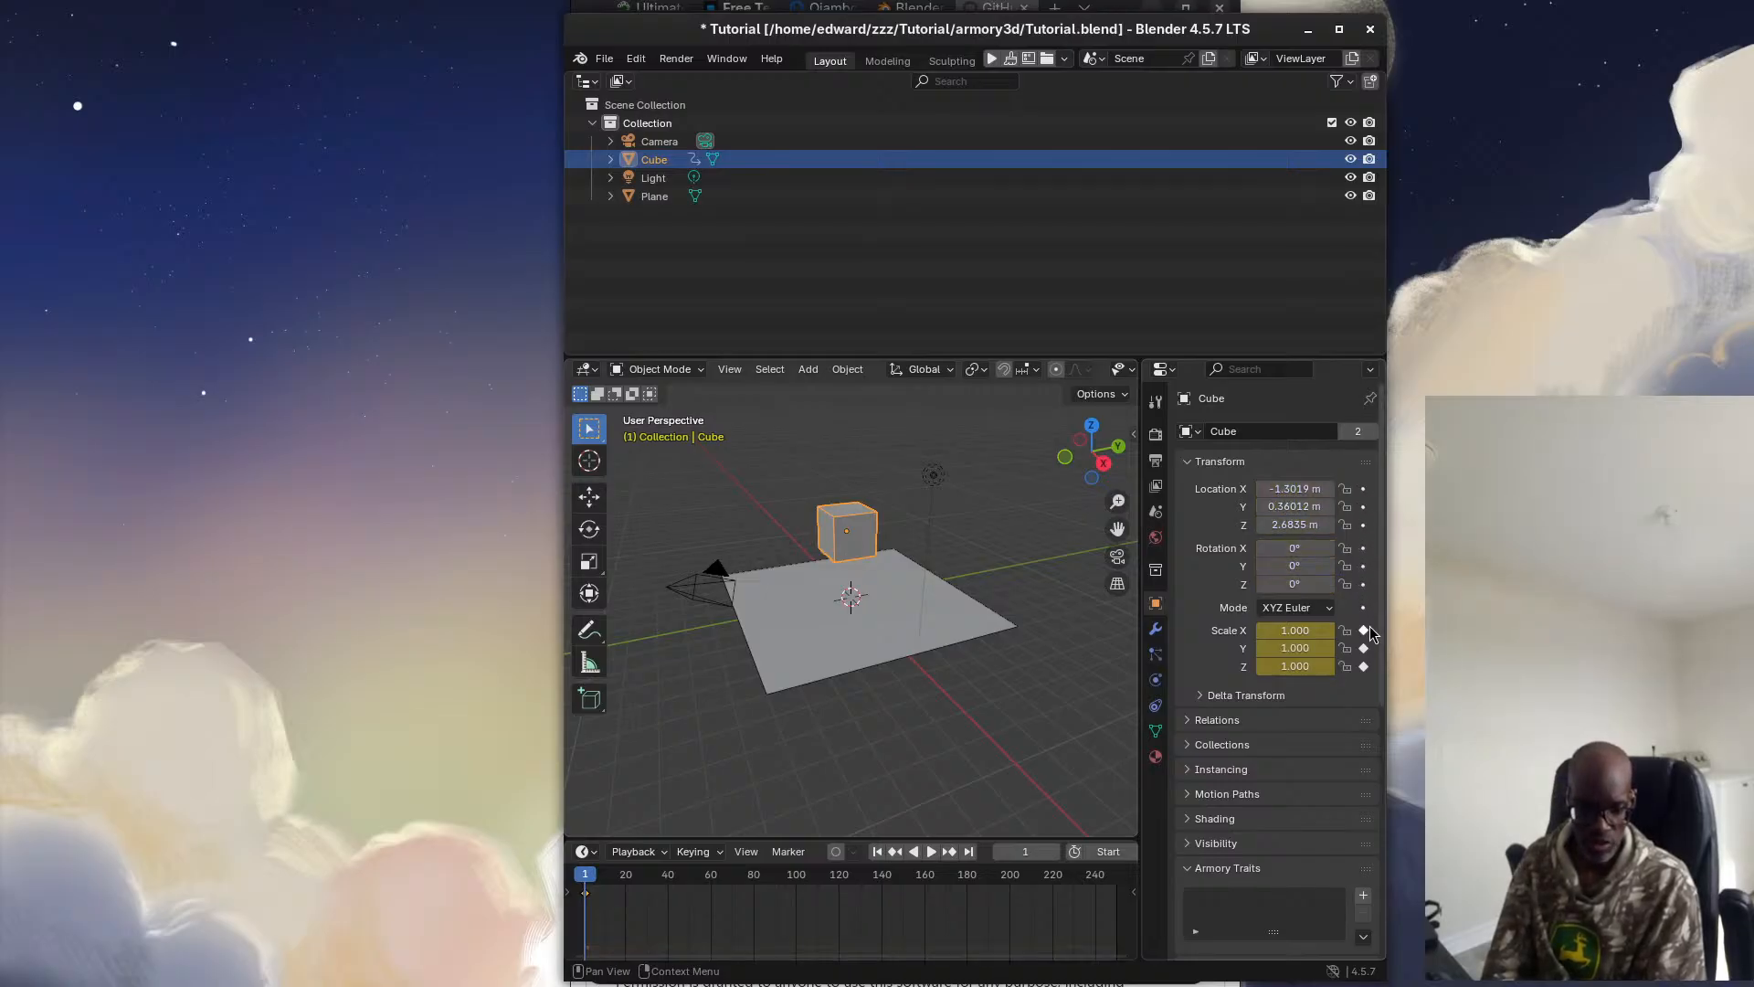
{"action": "left_click", "coordinate": [1364, 630]}
{"action": "left_click", "coordinate": [1365, 649]}
{"action": "left_click", "coordinate": [1365, 667]}
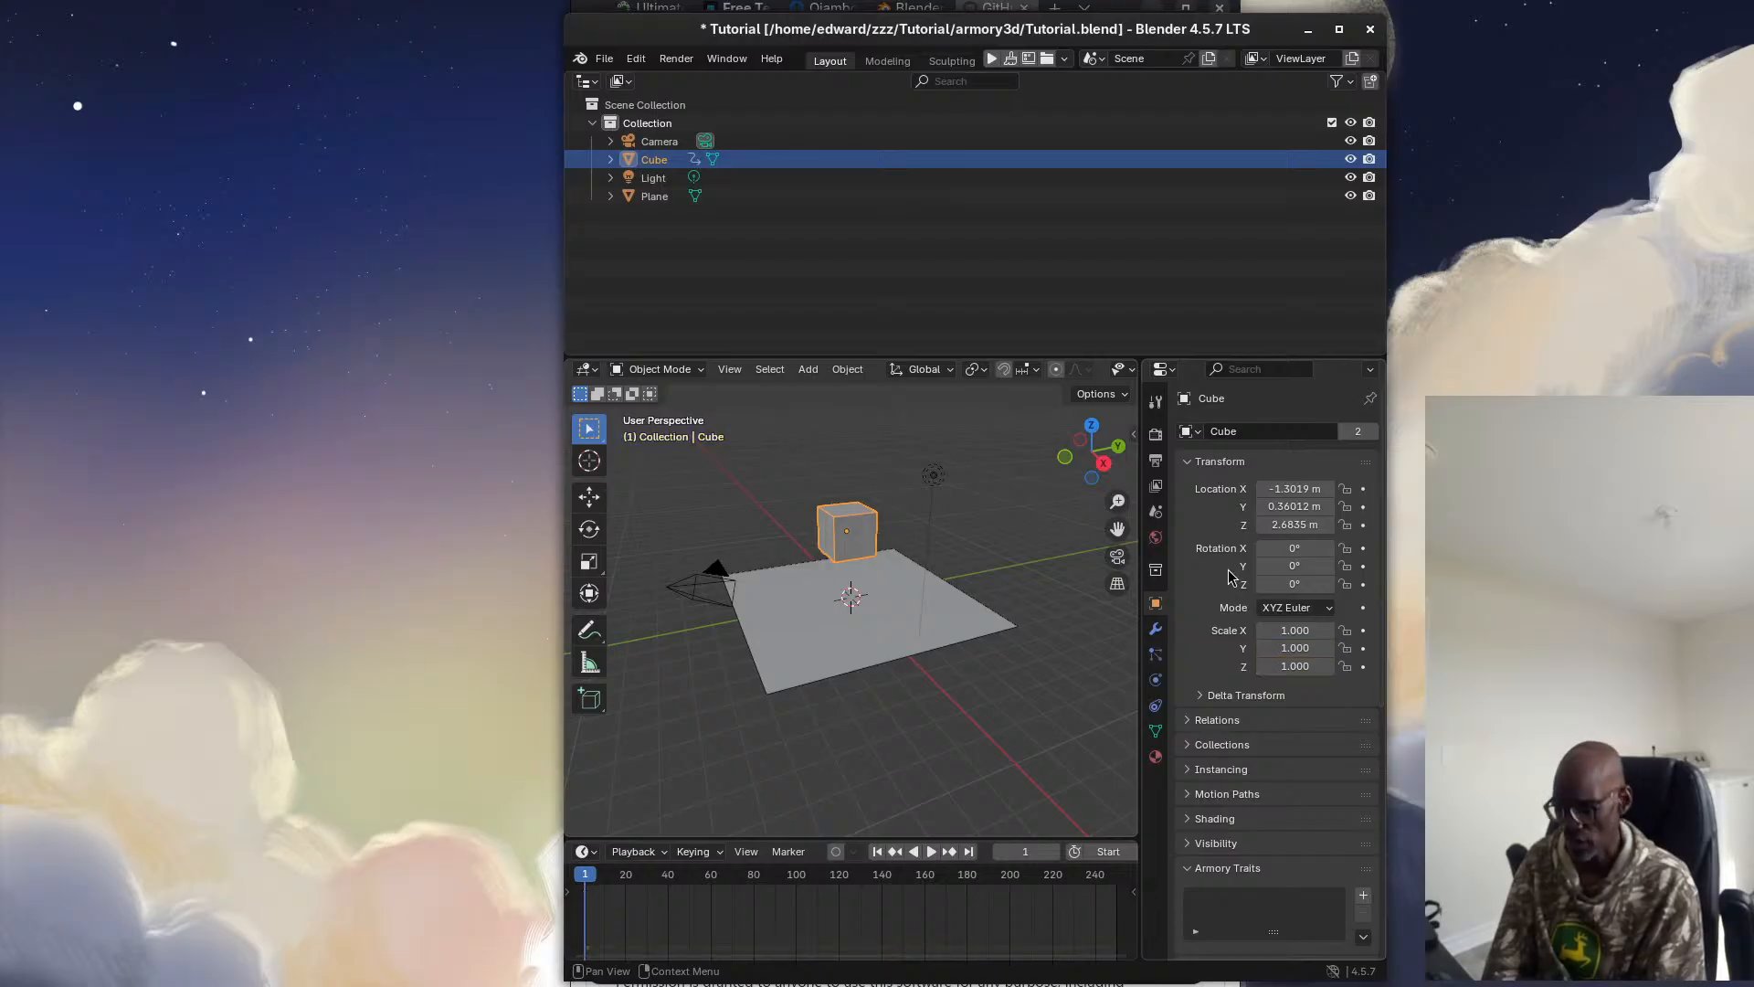
Insert a keyframe for the cube at frame 1 with the object's Animation command
{"action": "left_click", "coordinate": [815, 376]}
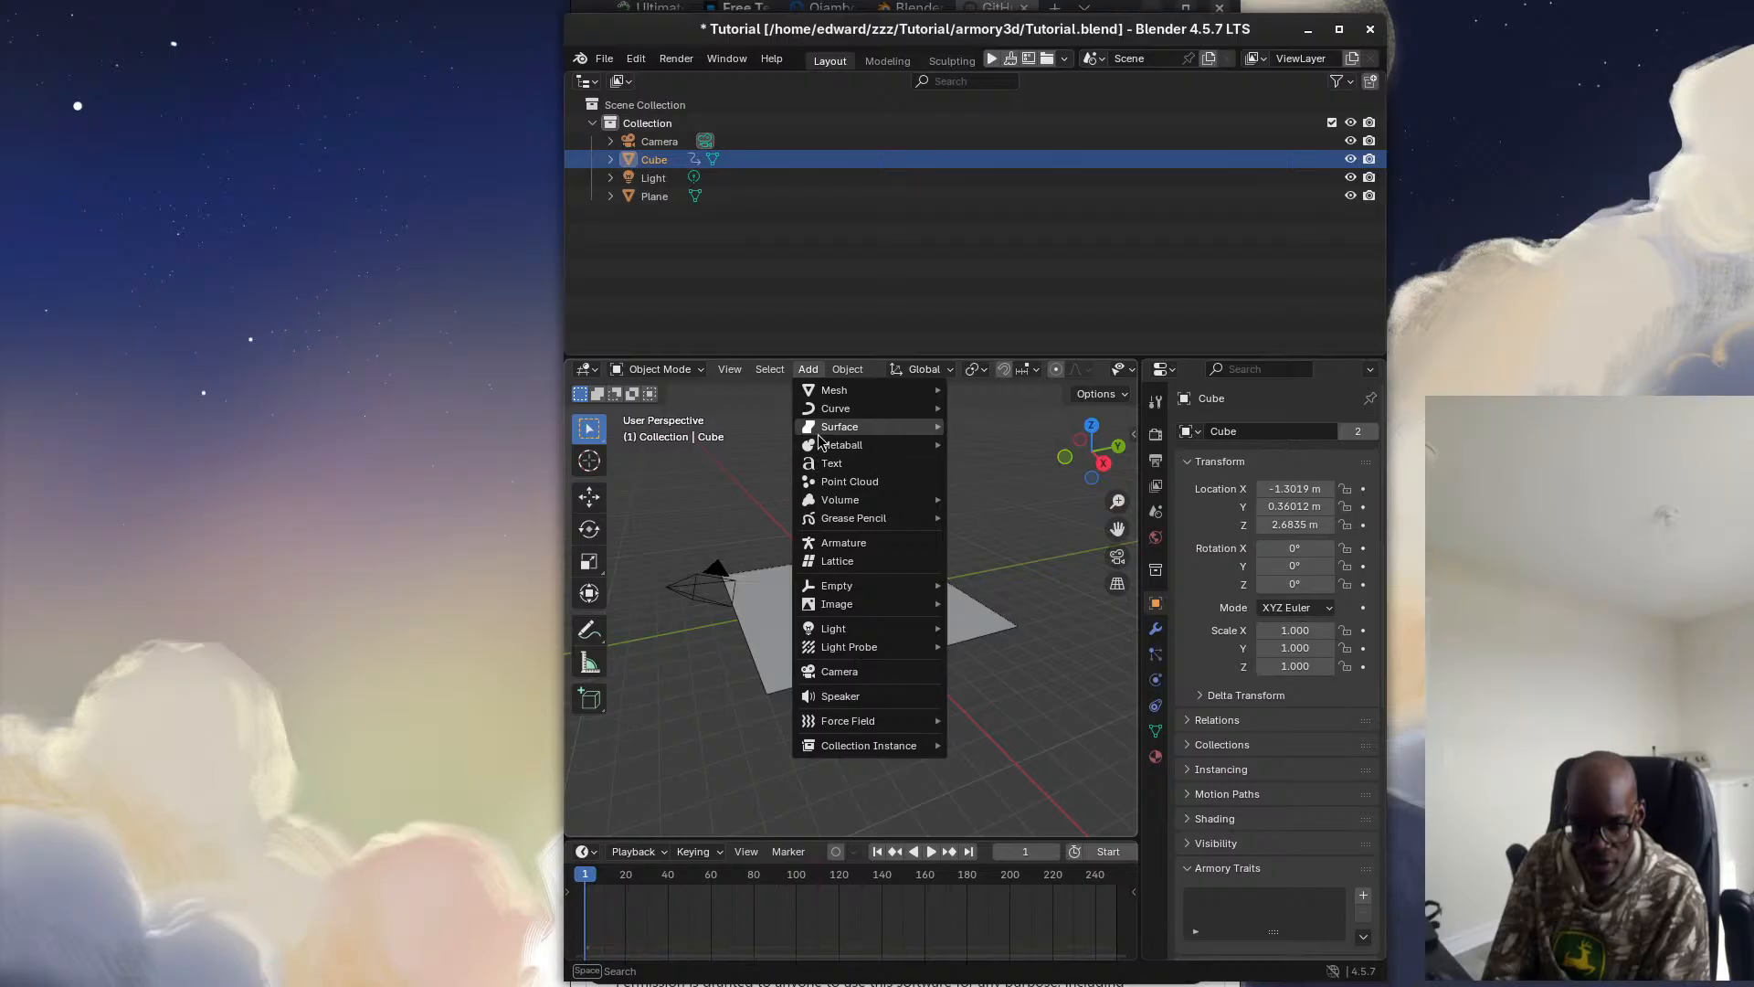
{"action": "mouse_move", "coordinate": [847, 369]}
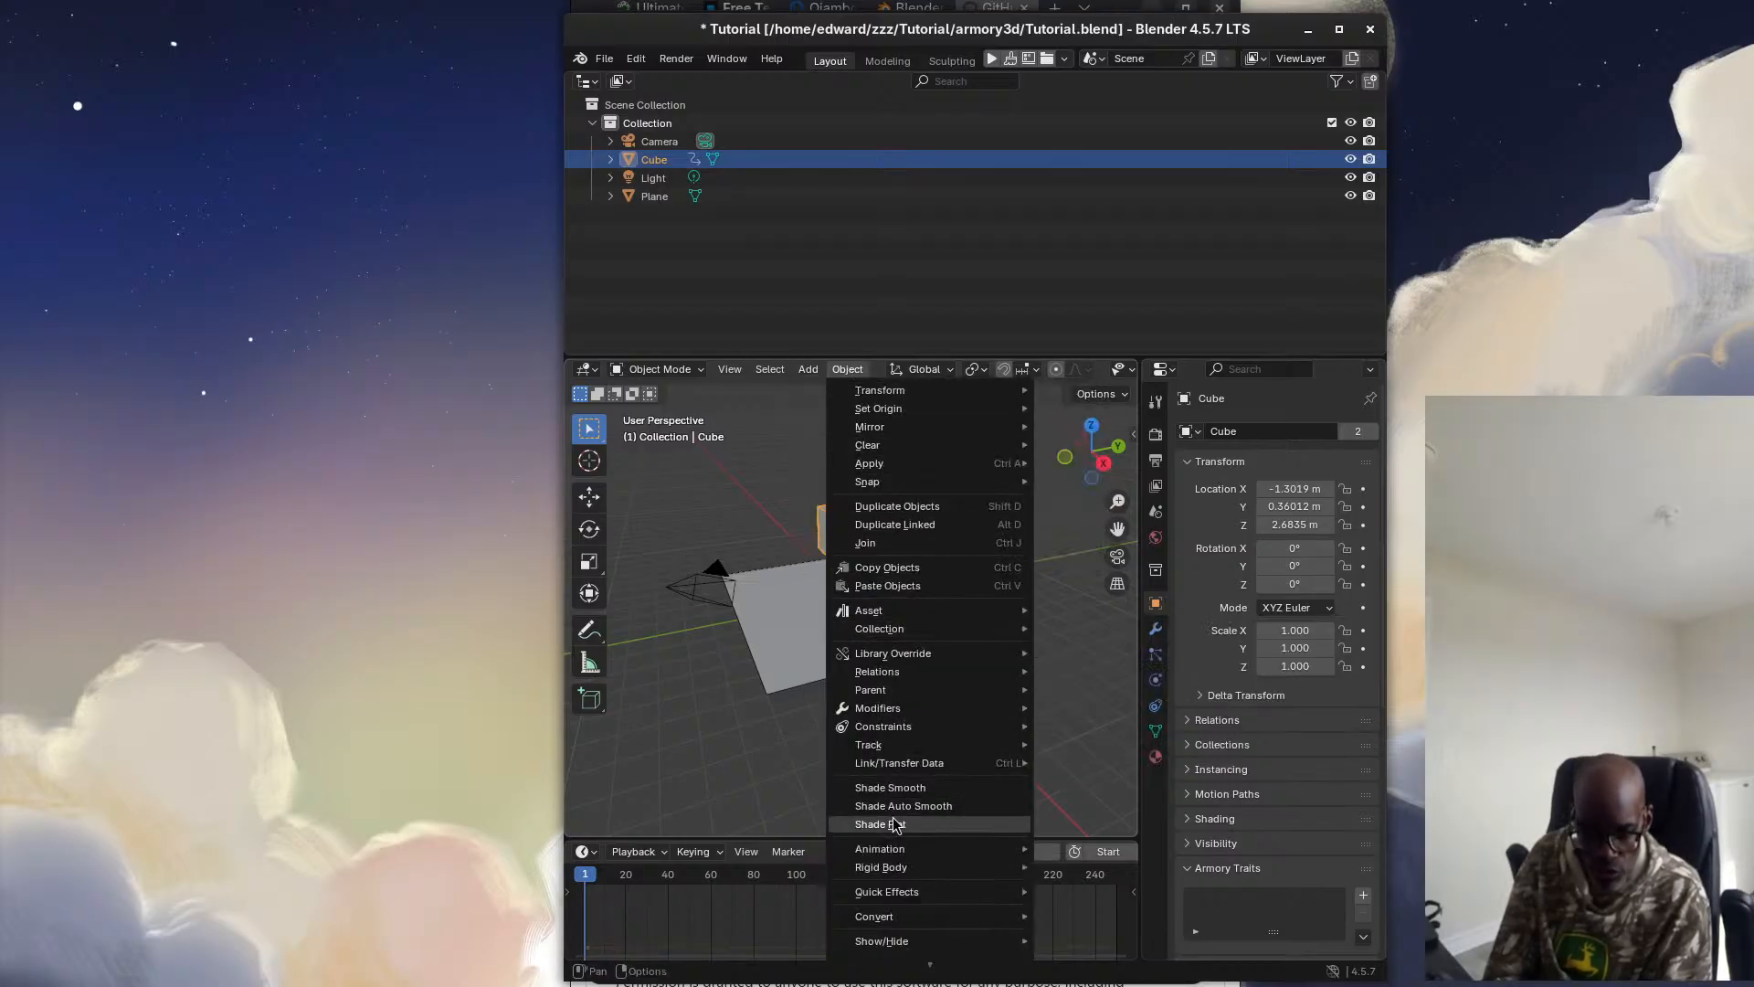
{"action": "mouse_move", "coordinate": [943, 849]}
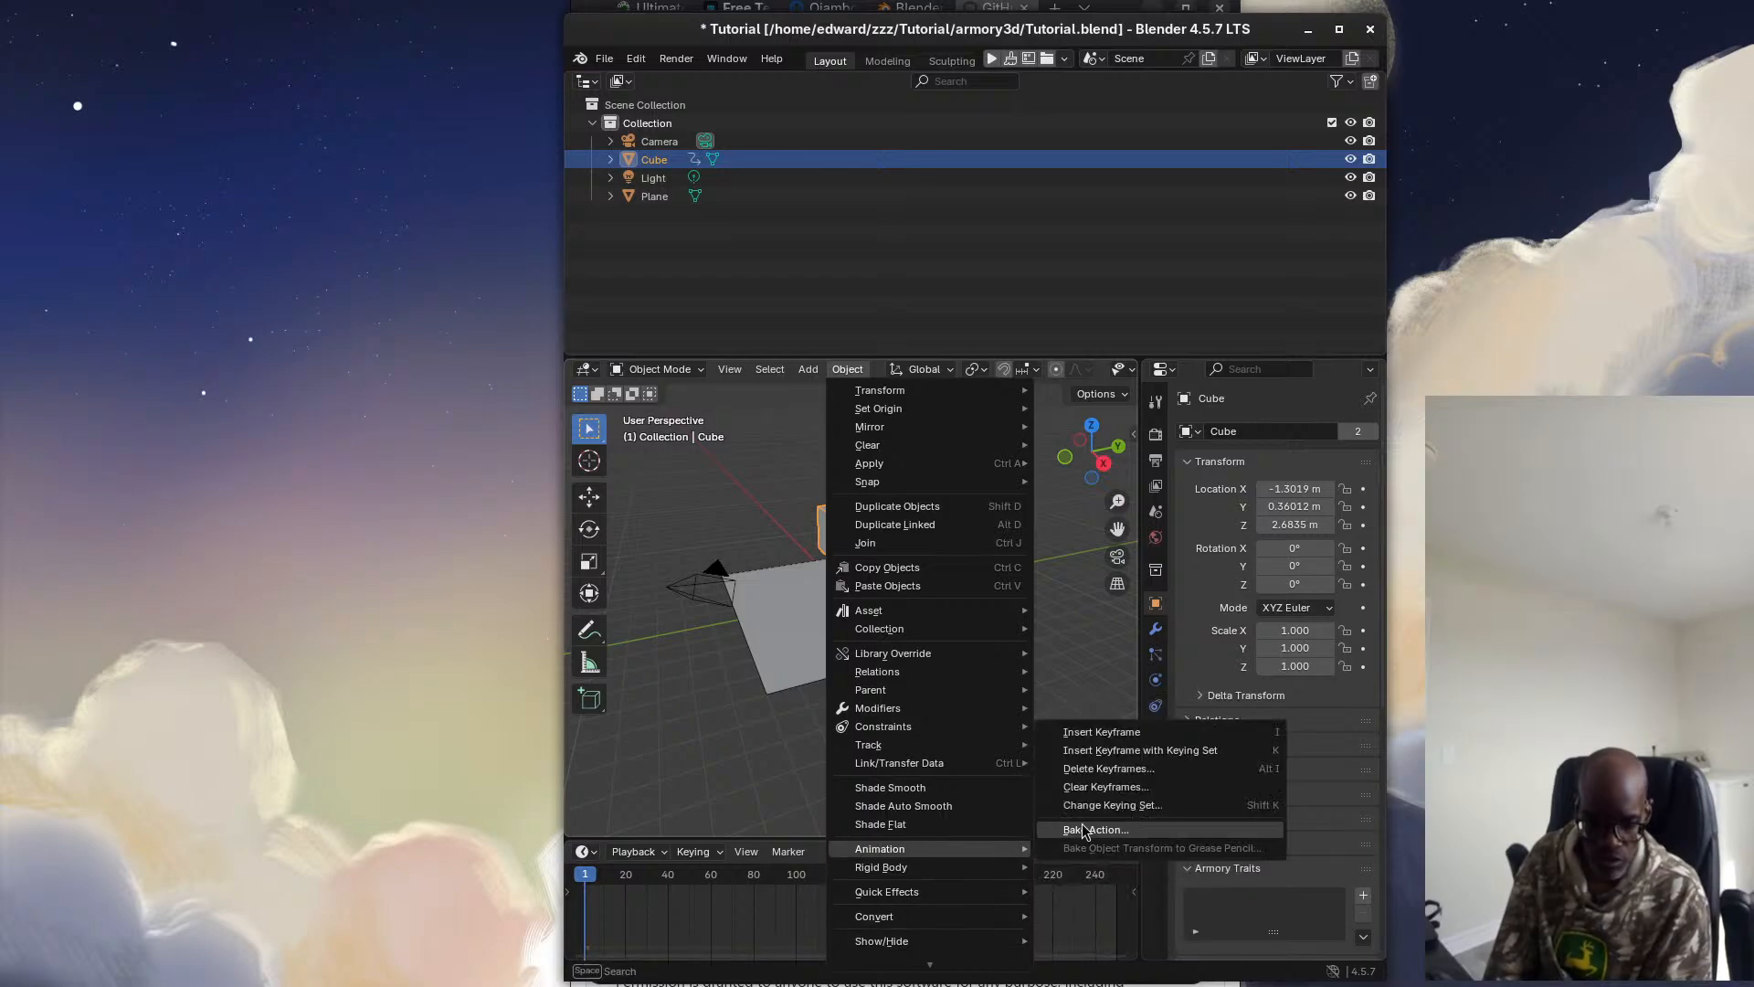
{"action": "left_click", "coordinate": [1114, 734]}
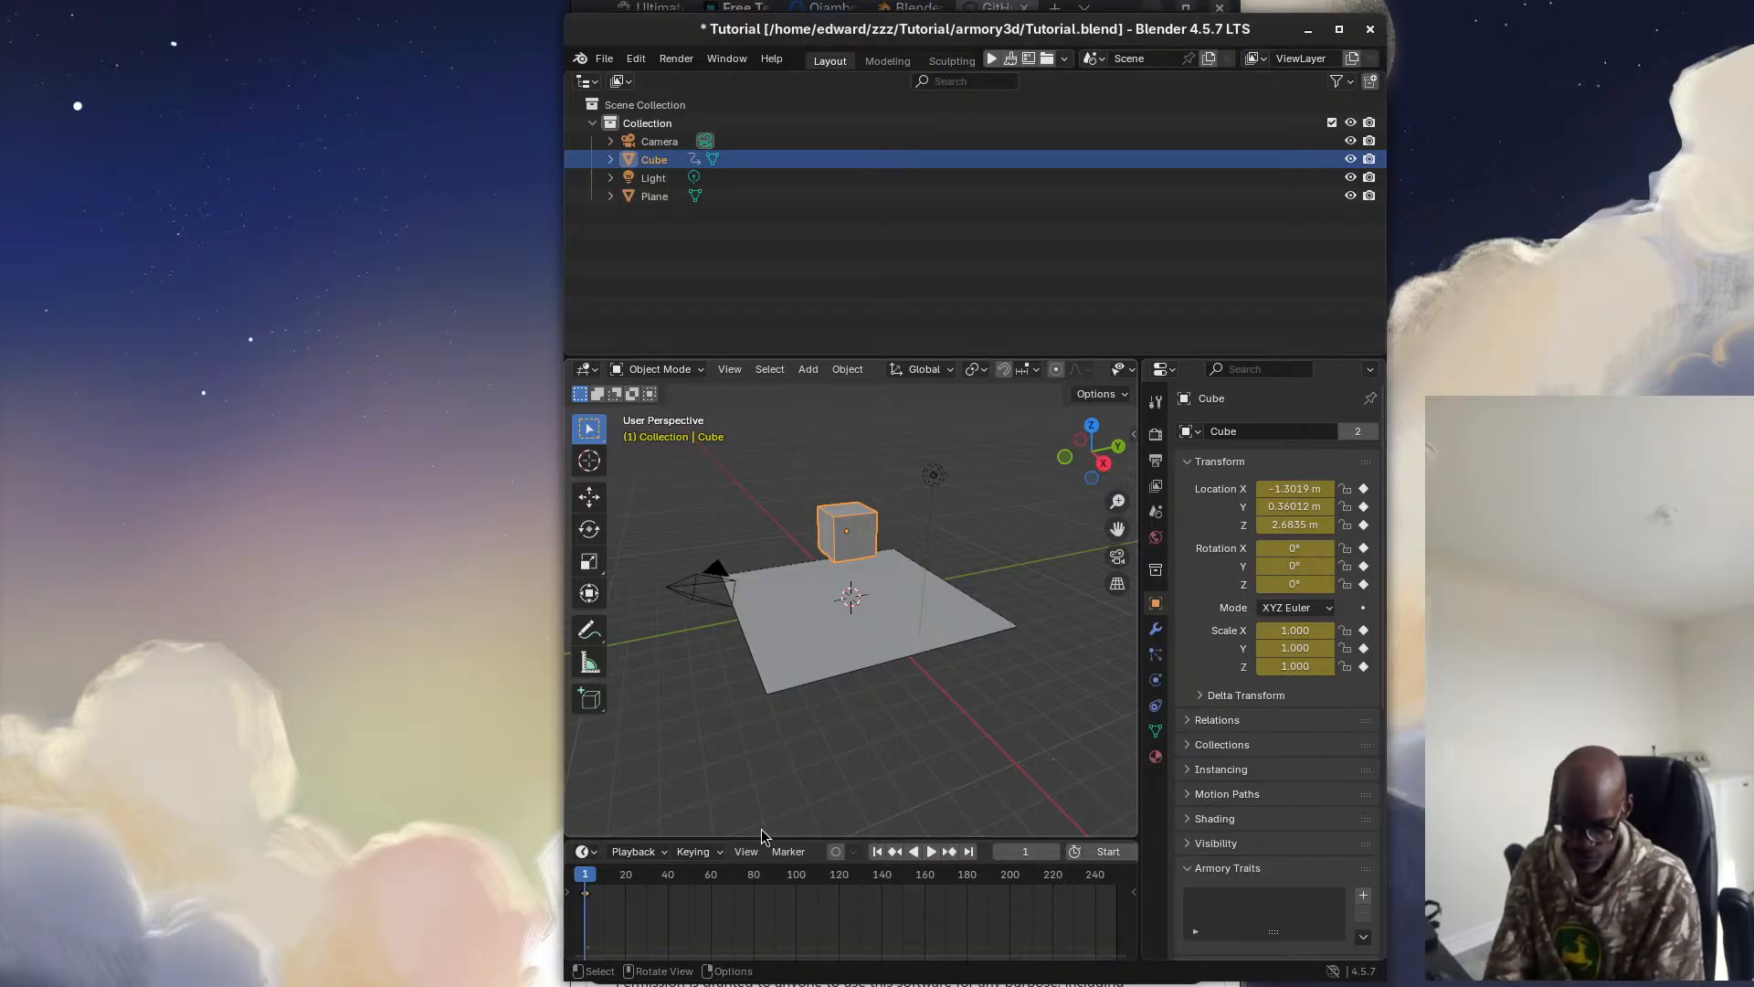
Set the current frame of the timeline to 60
{"action": "left_click", "coordinate": [757, 883]}
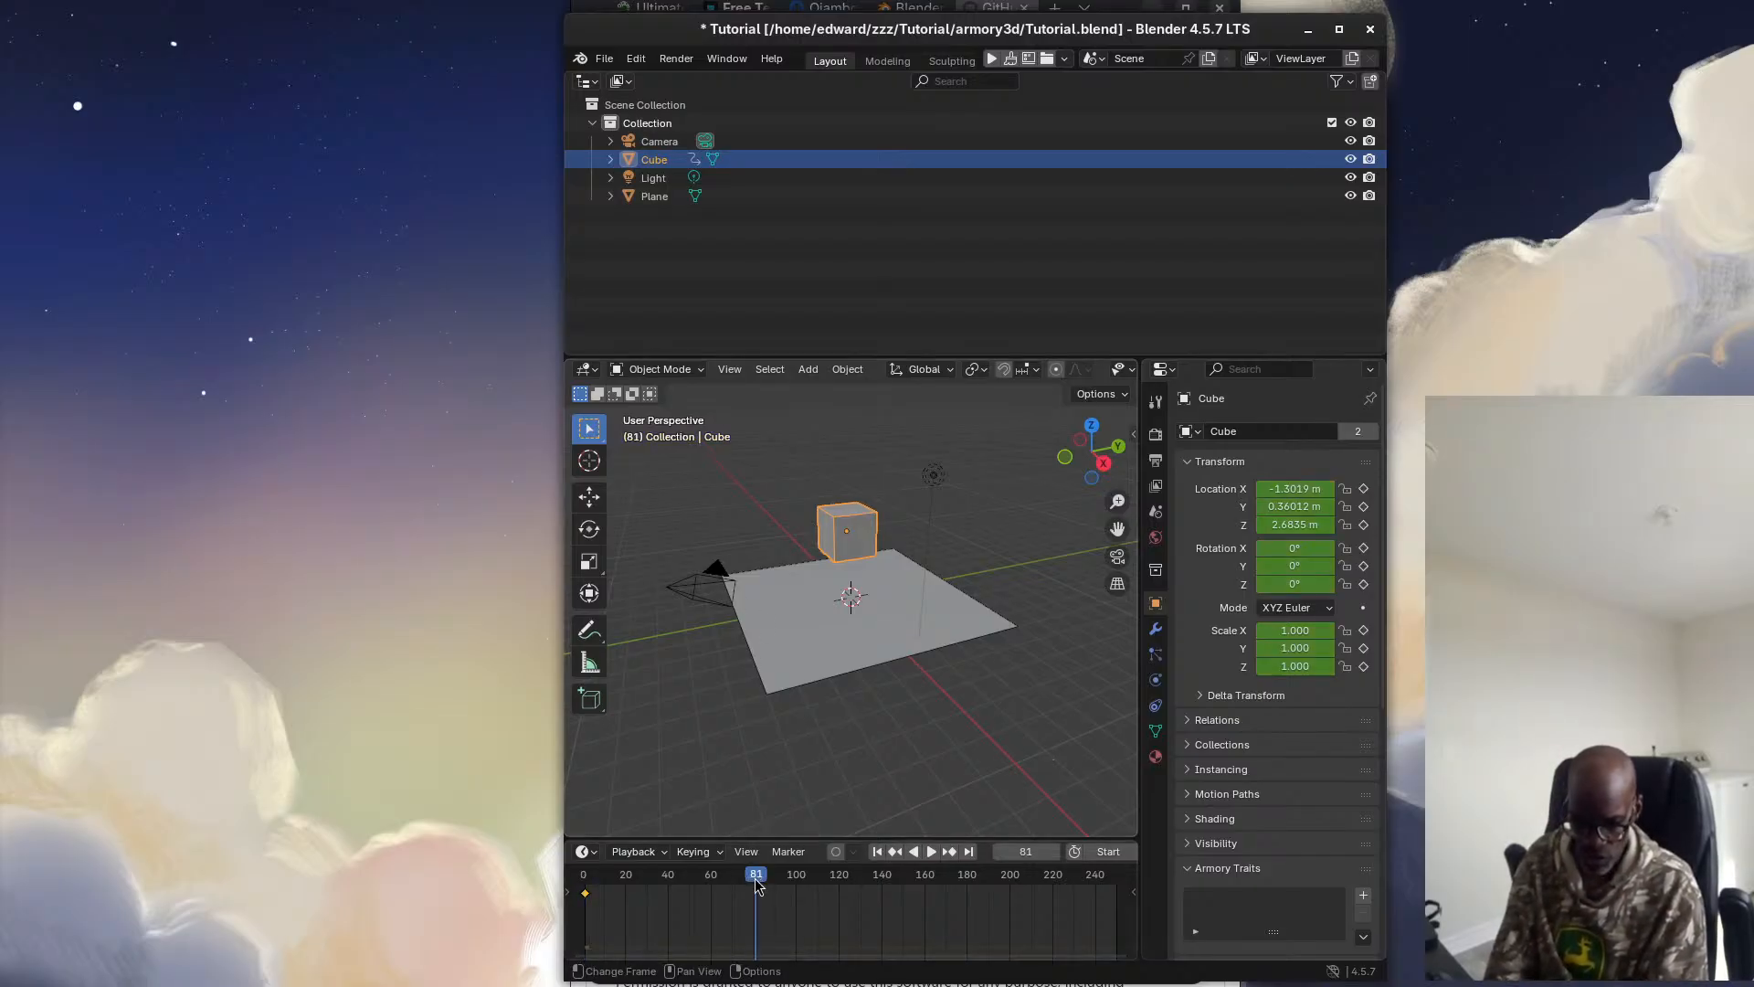
{"action": "left_click", "coordinate": [1023, 851]}
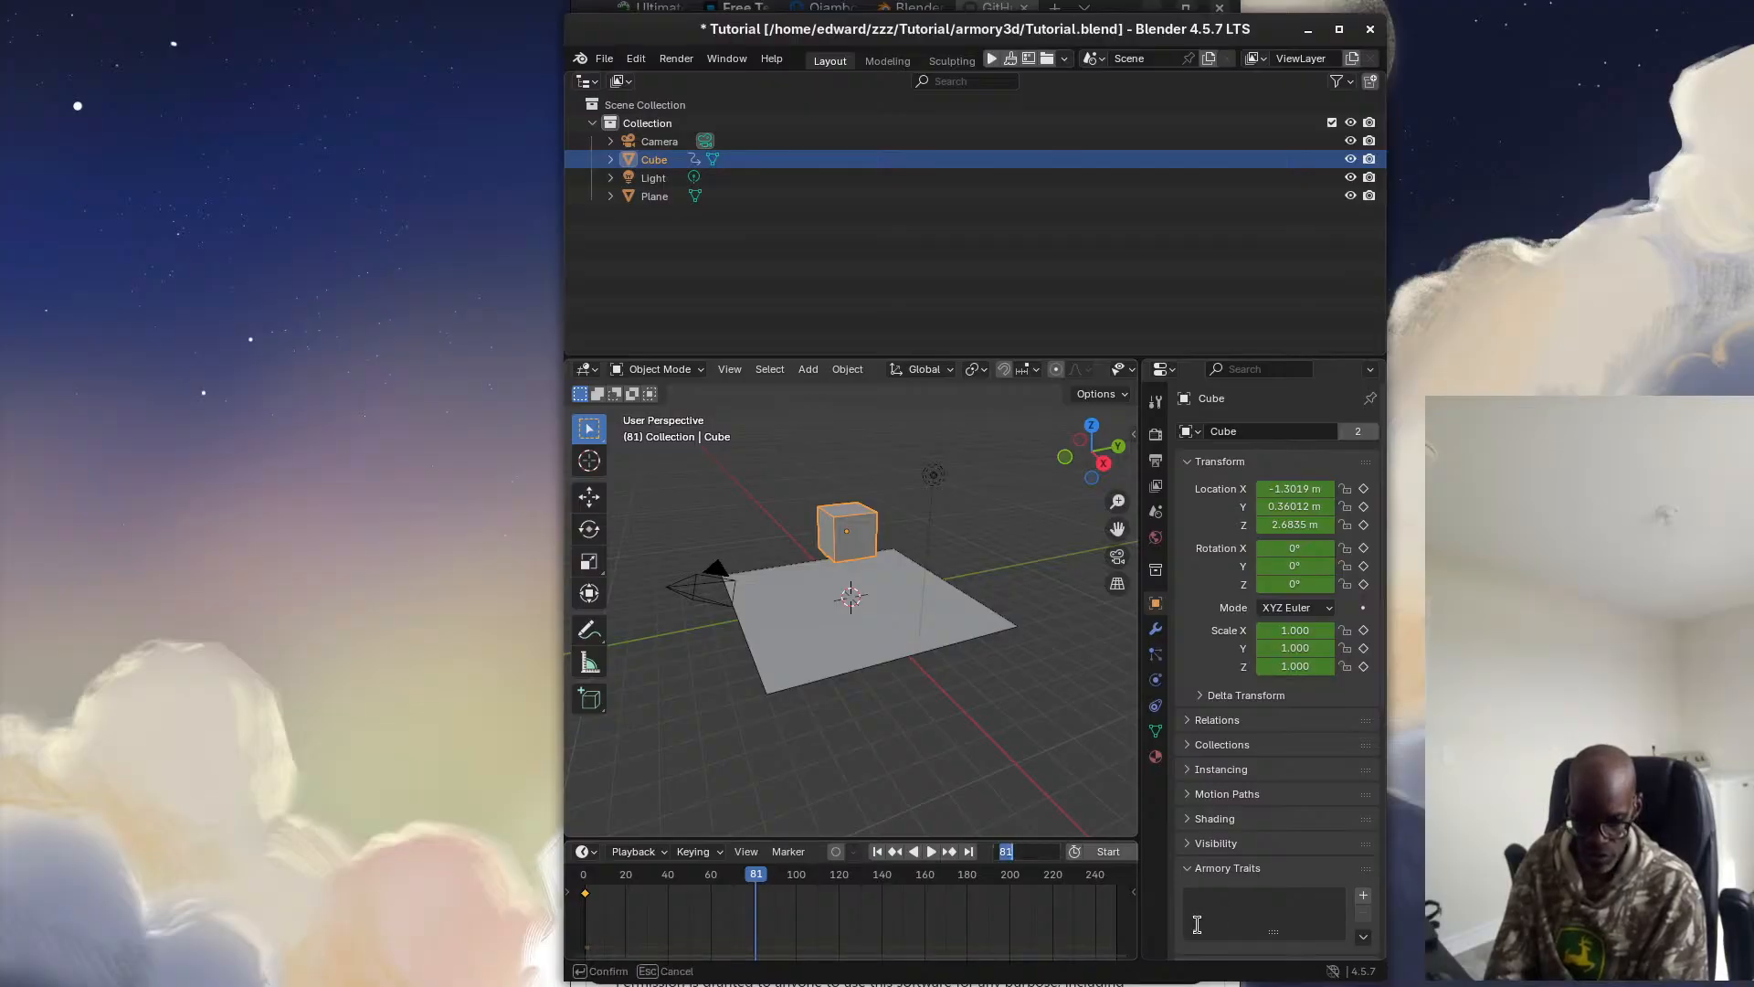
{"action": "type", "text": "60"}
{"action": "key", "text": "Return"}
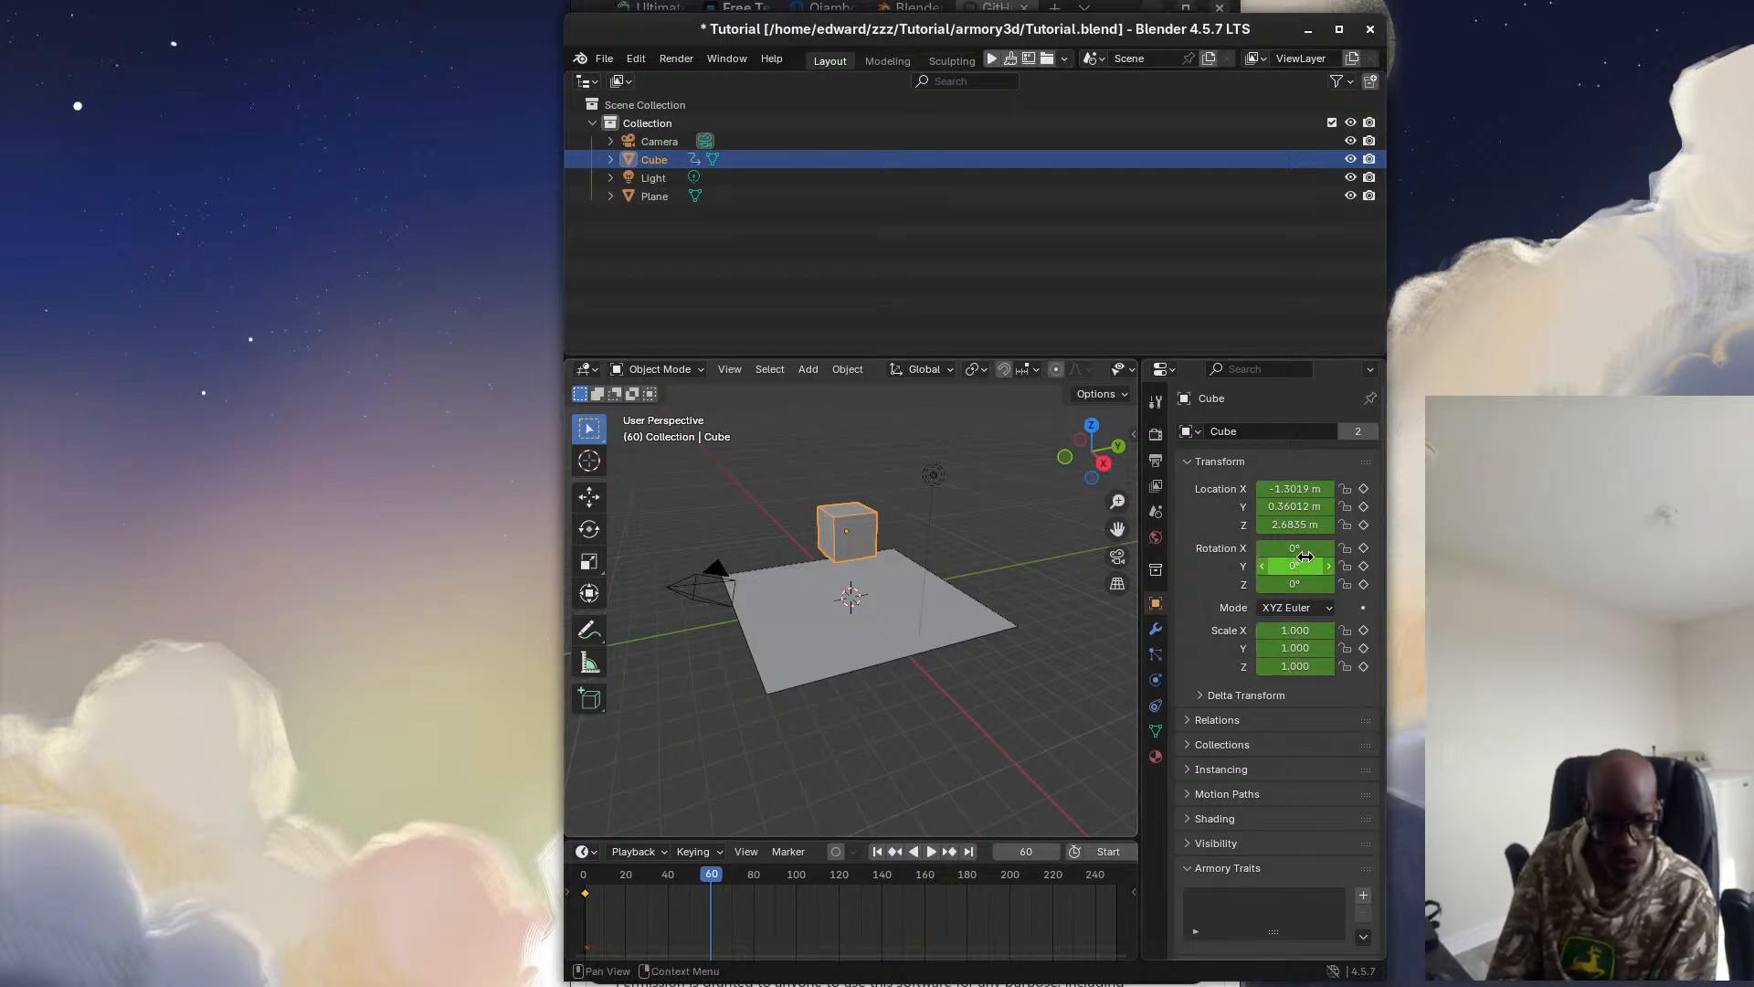
Set the cube's X rotation to 60° at frame 60
{"action": "left_click_drag", "start_coordinate": [1295, 548], "coordinate": [1302, 548]}
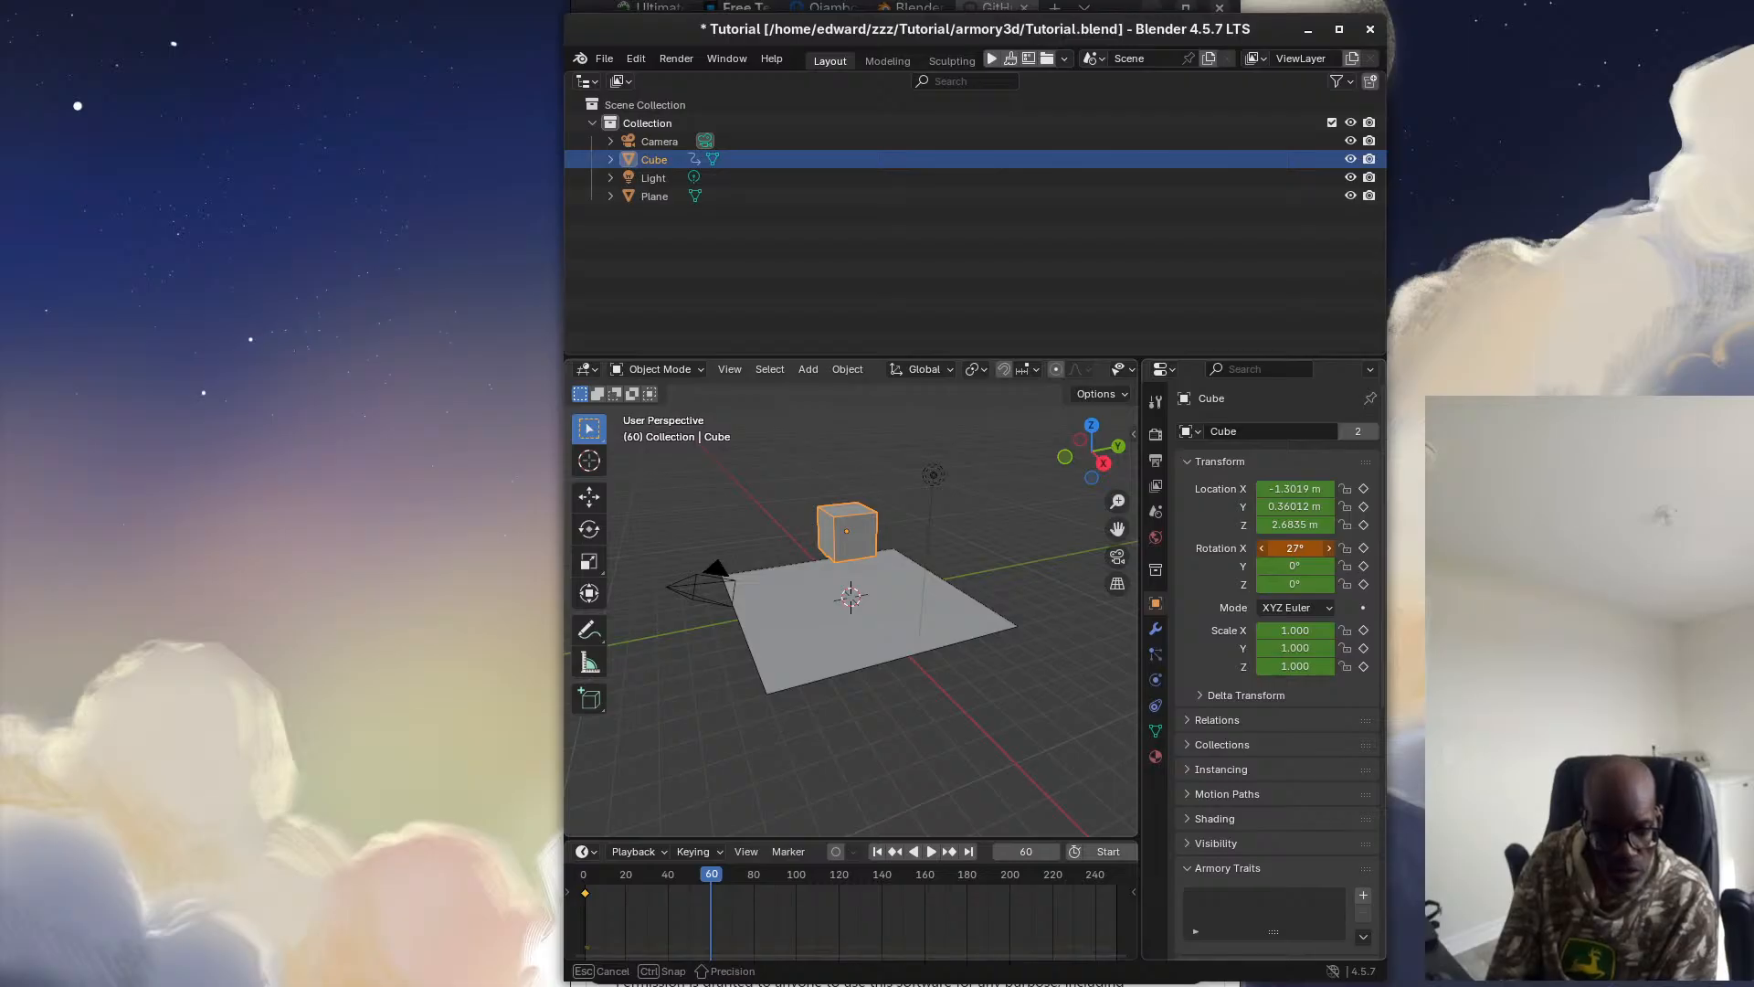
{"action": "left_click_drag", "start_coordinate": [1307, 548], "coordinate": [1316, 550]}
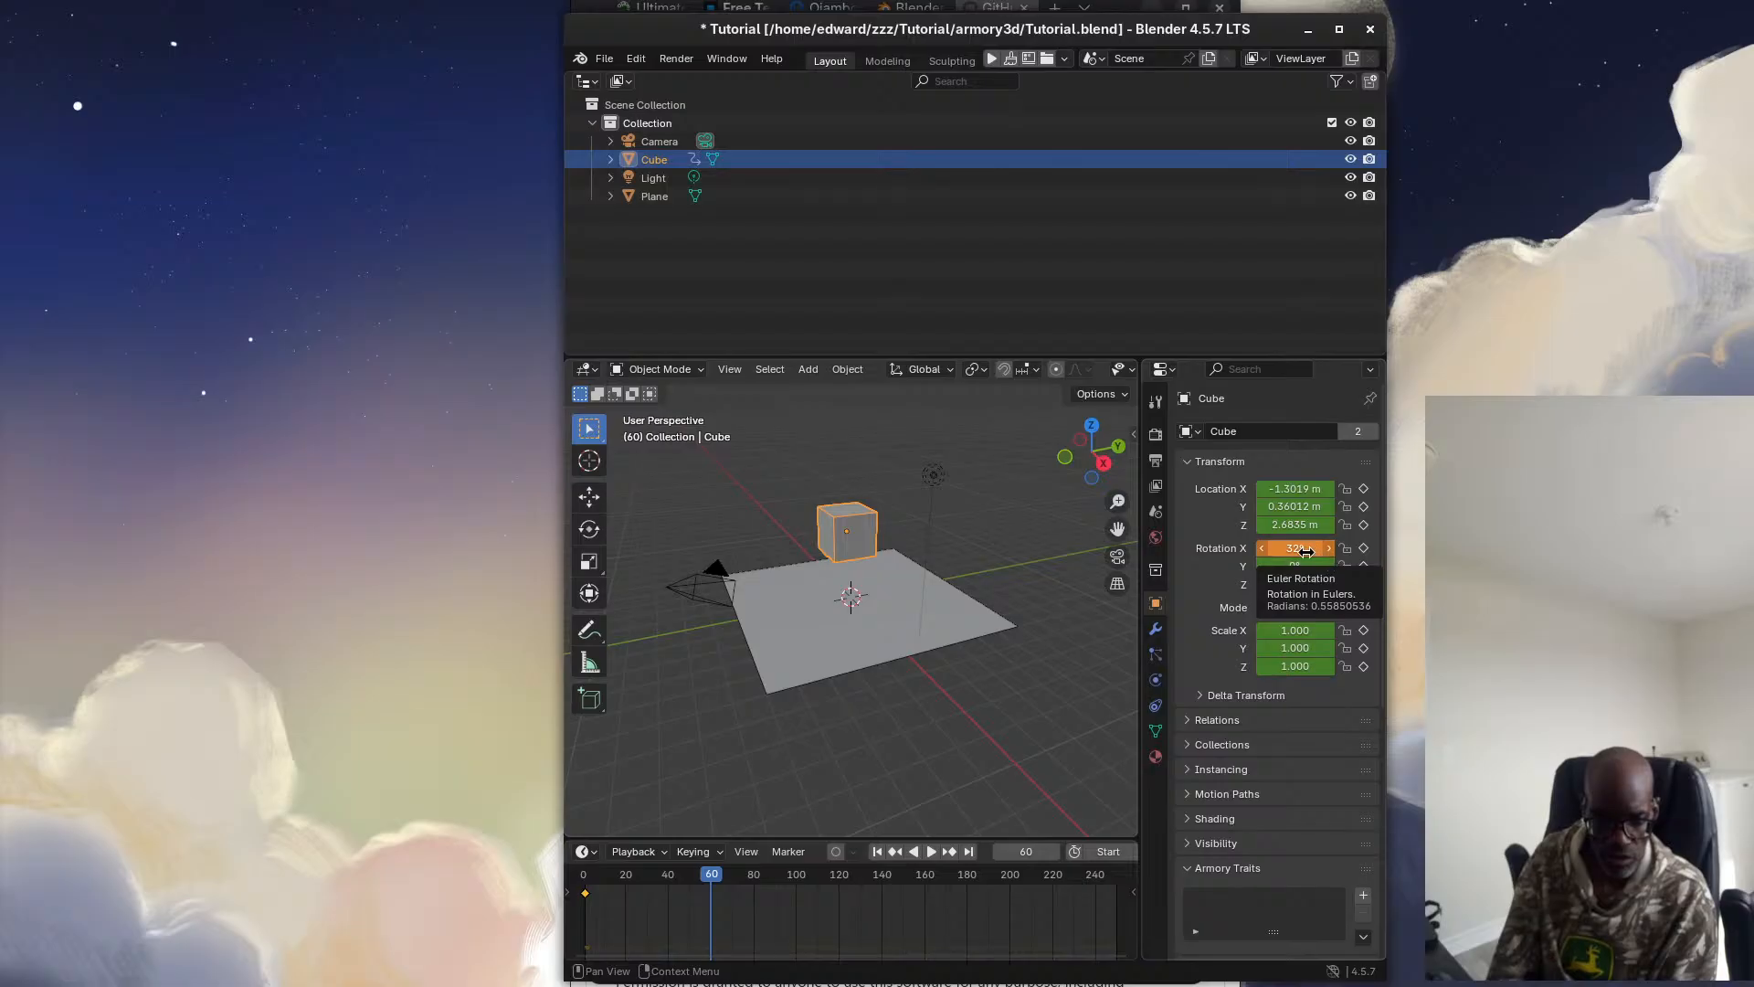
{"action": "left_click", "coordinate": [1323, 552]}
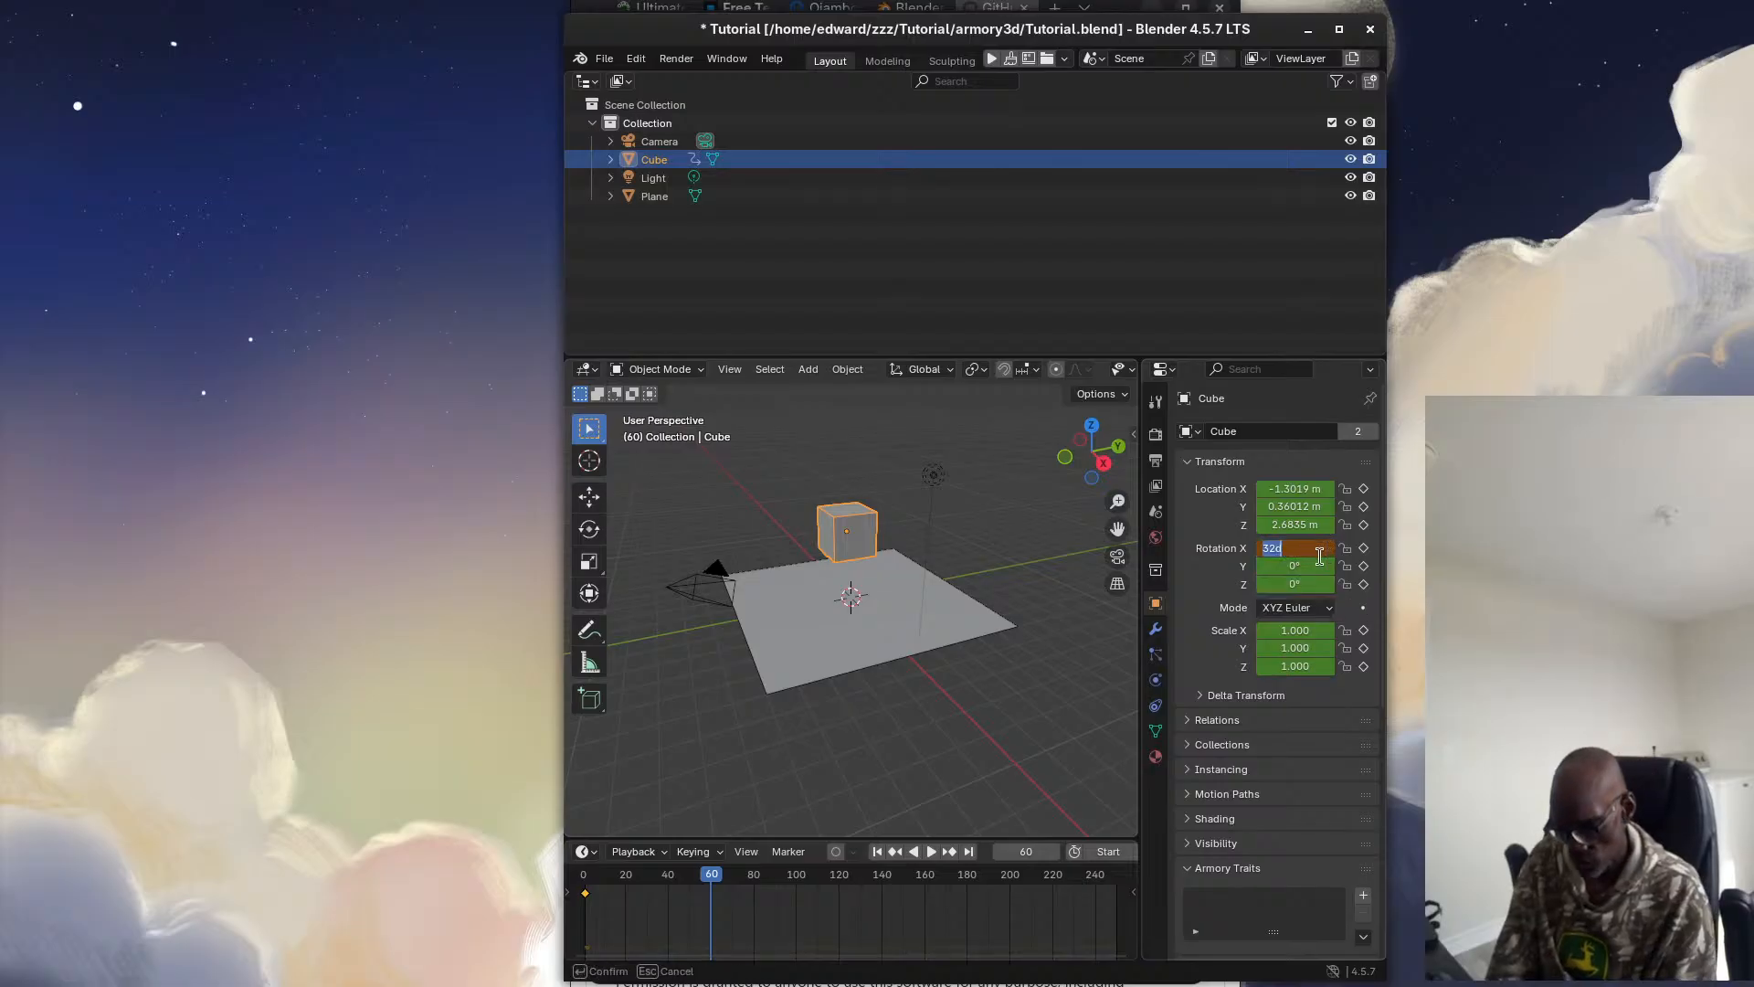
{"action": "type", "text": "60"}
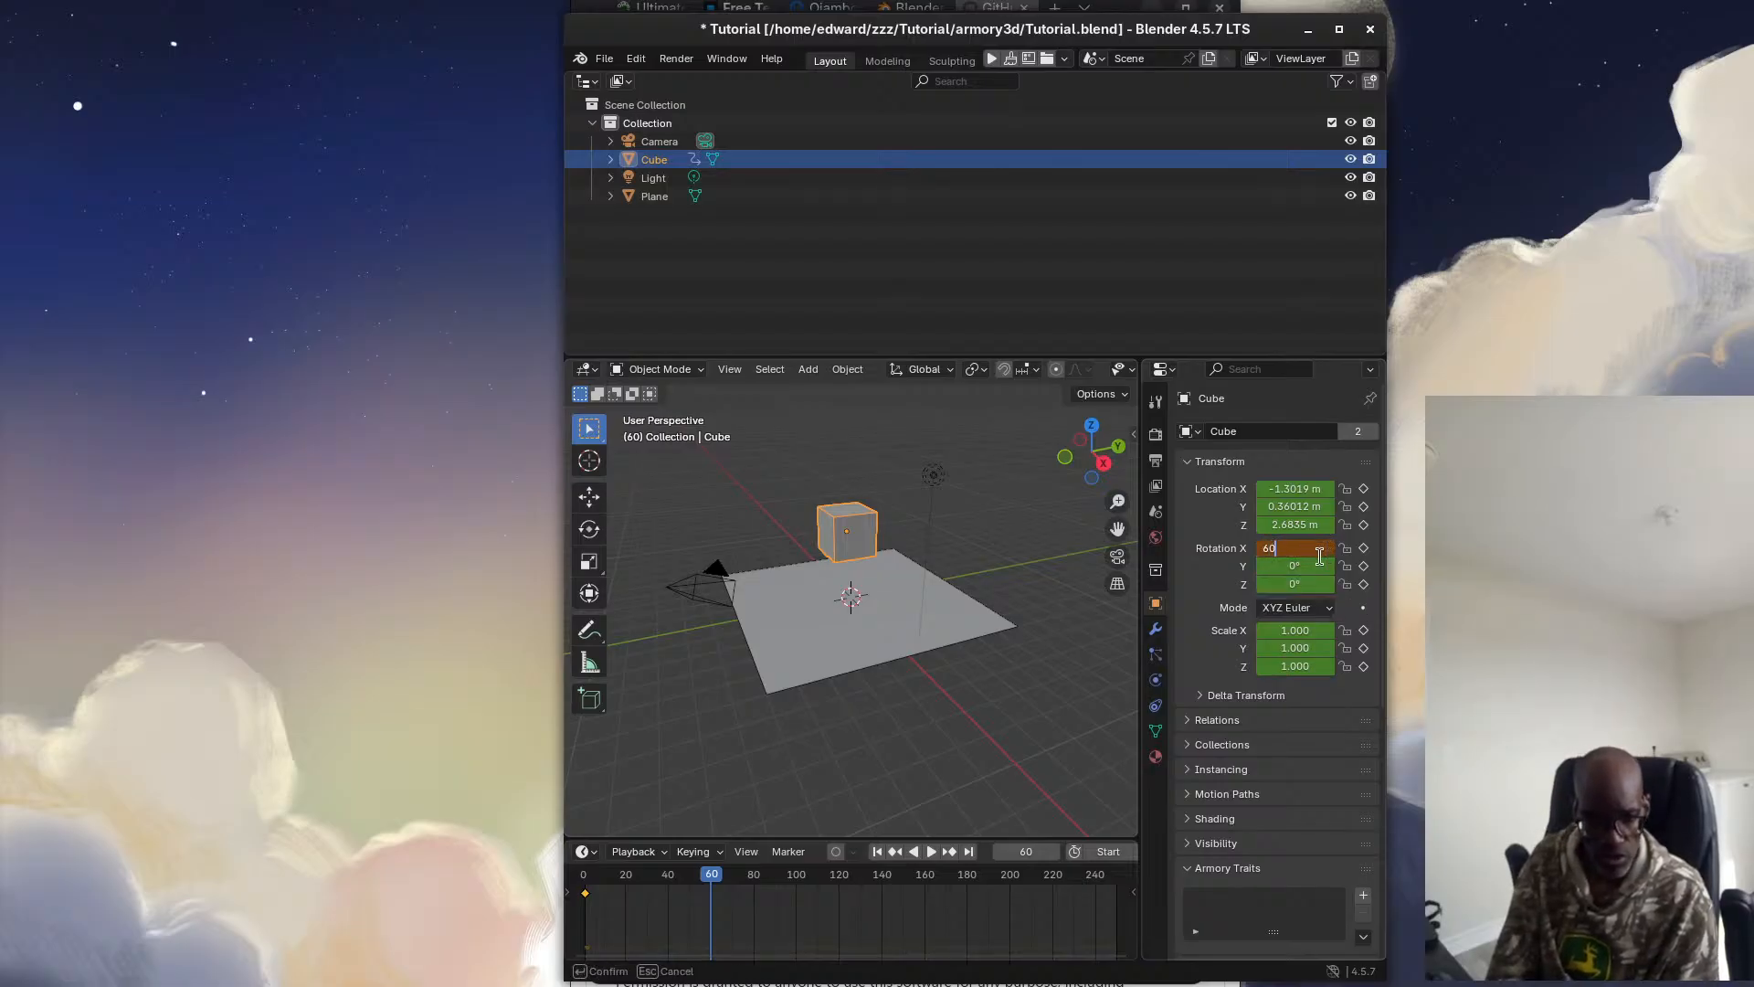
{"action": "key", "text": "Return"}
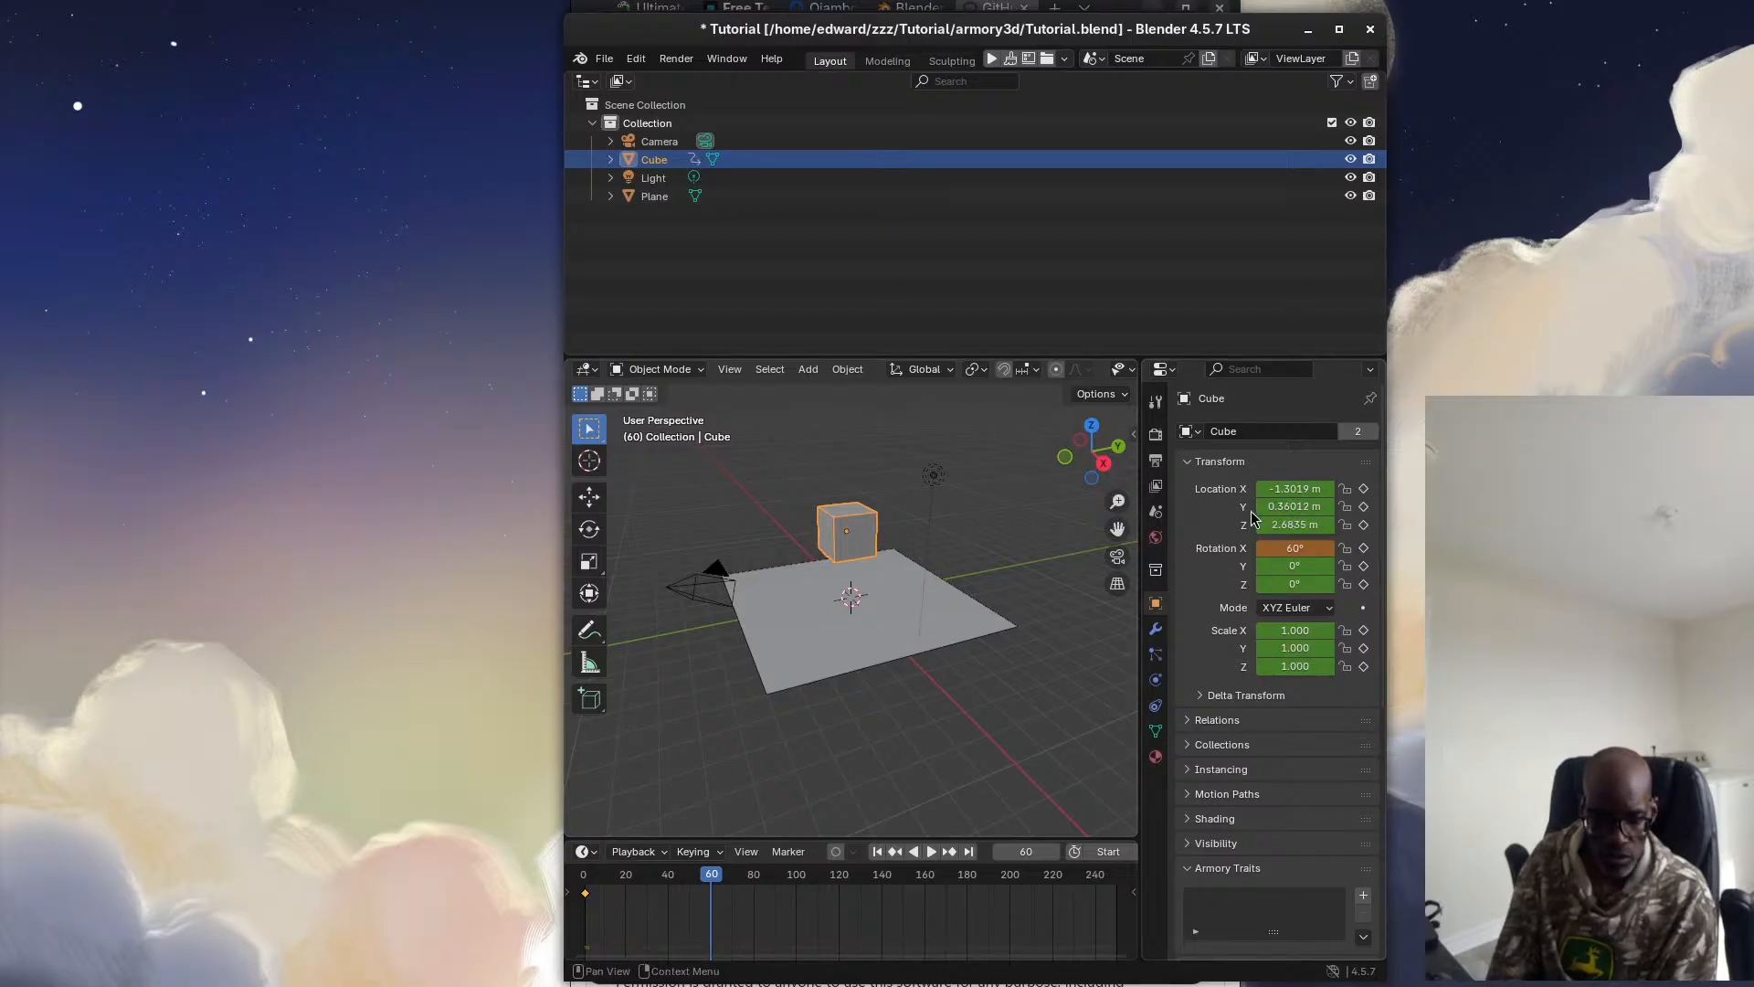
Move the cube to about X -0.50, Y 0.00, Z 0.90 m with a keyframe at frame 60, and scrub the timeline back to frame 21
{"action": "key", "text": "g"}
{"action": "left_click", "coordinate": [871, 537]}
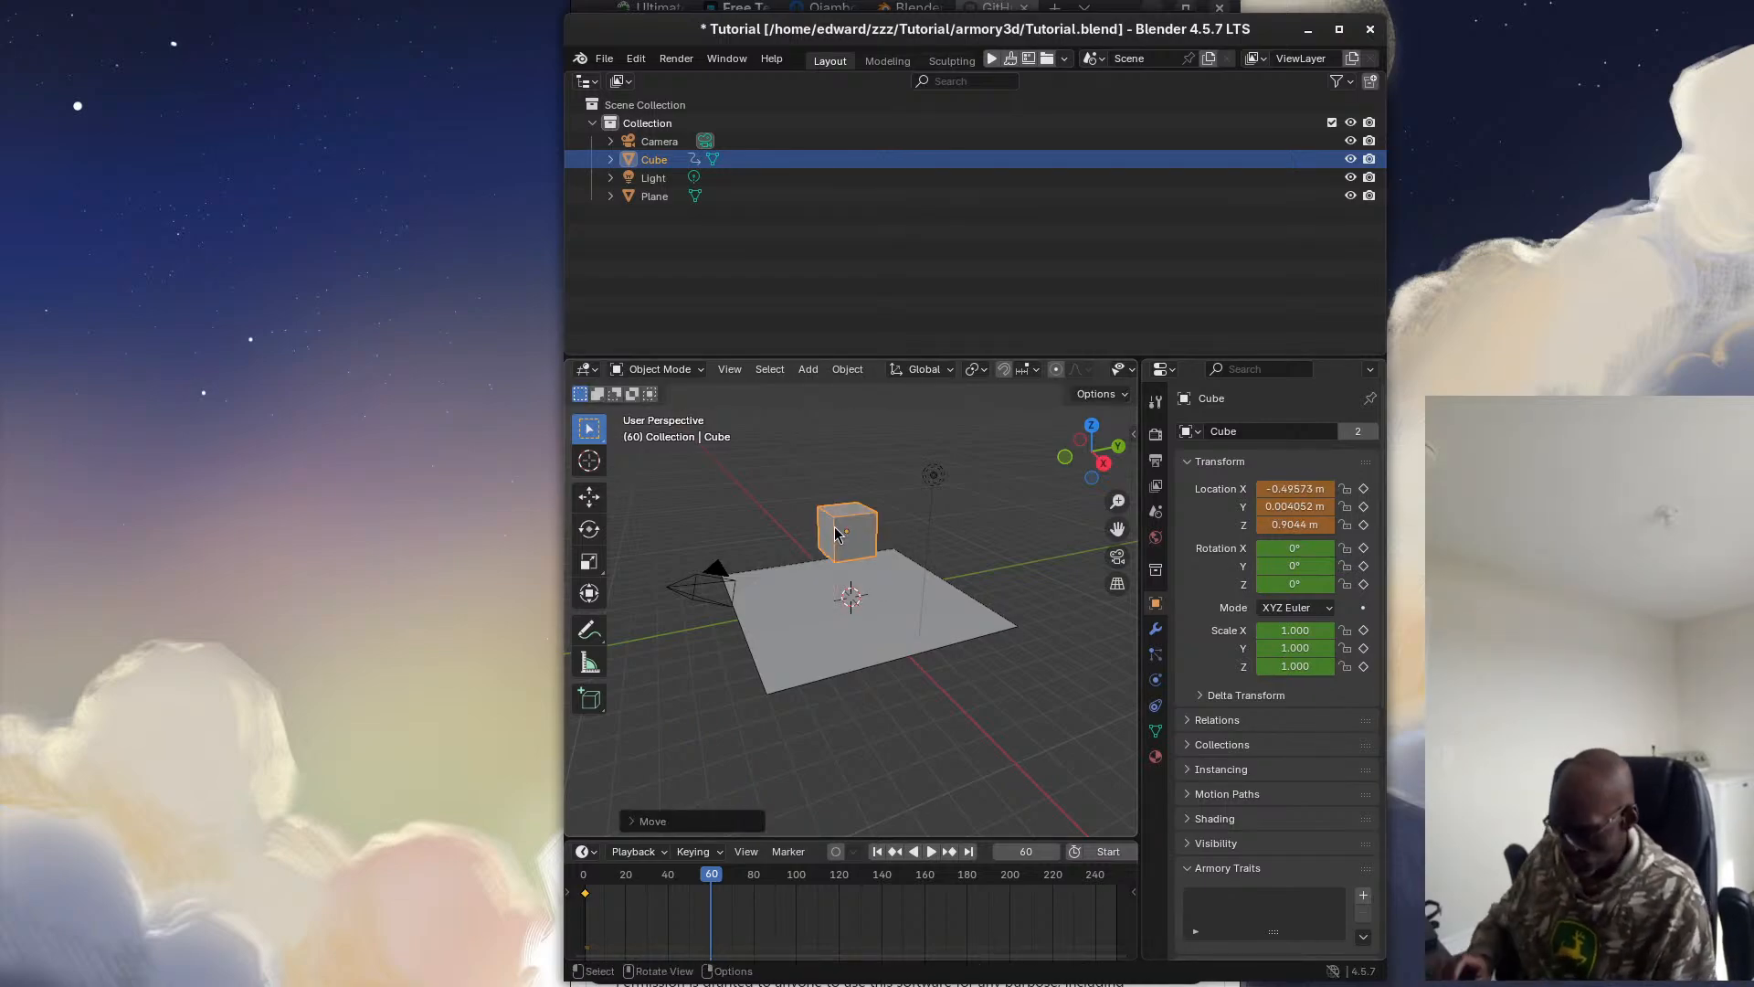
{"action": "key", "text": "i"}
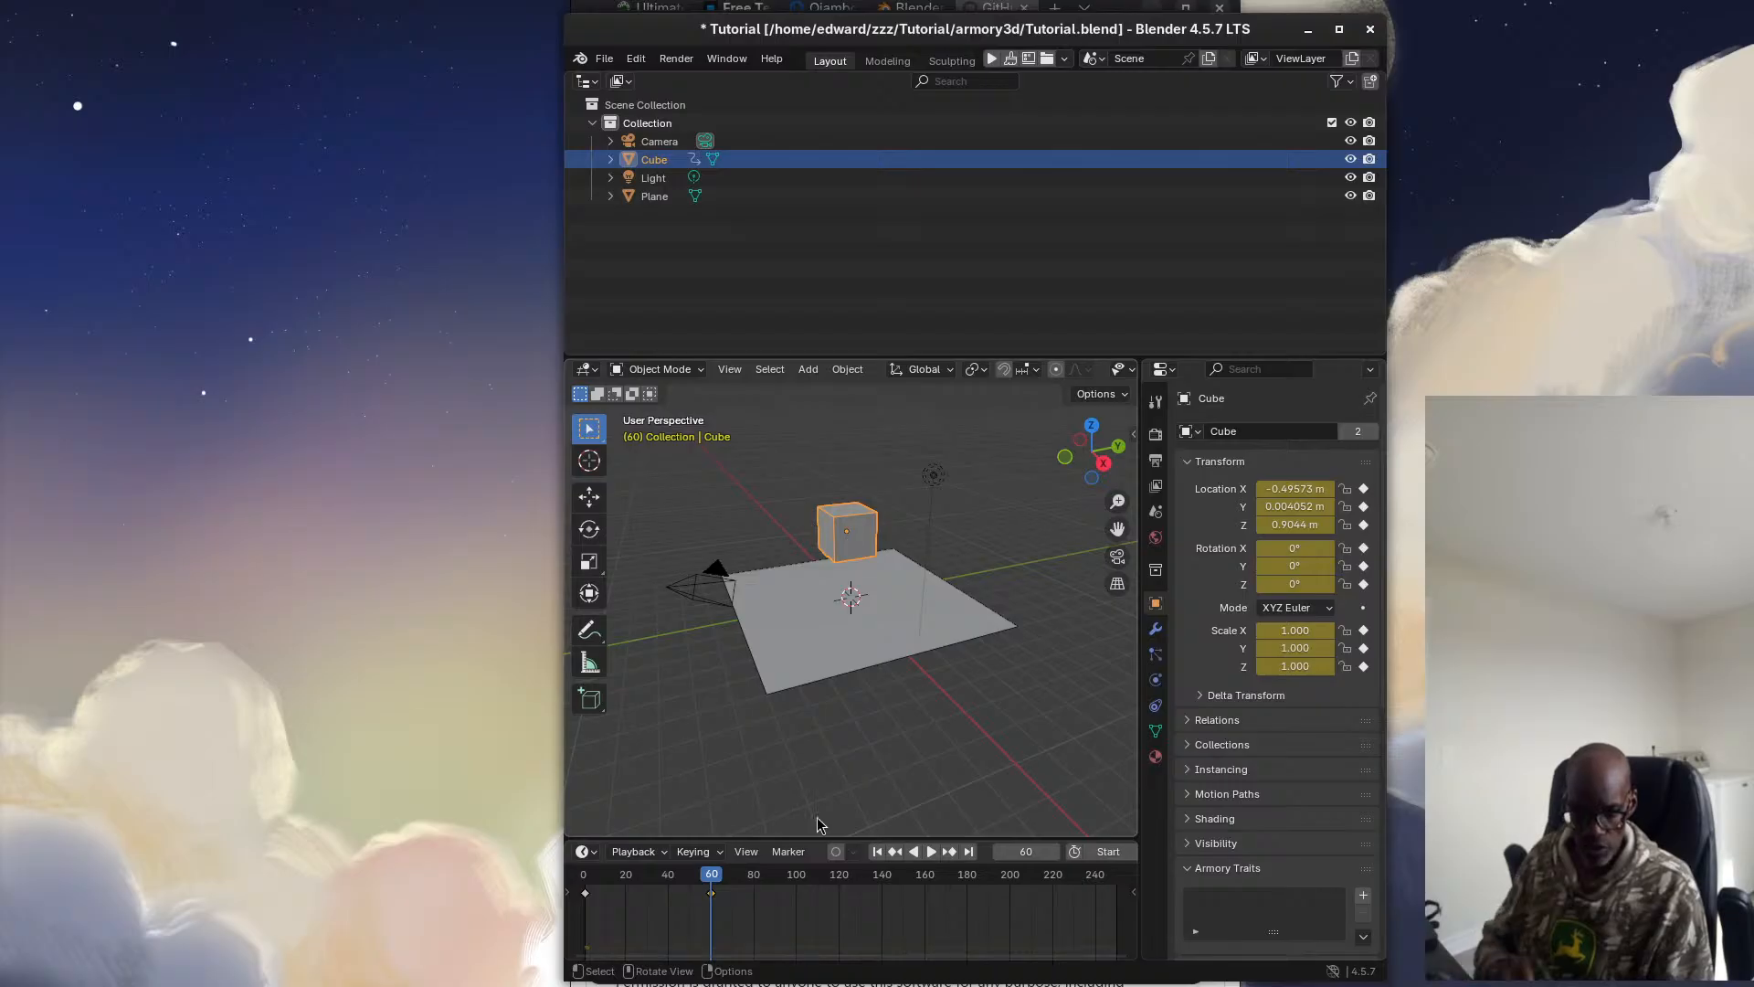
{"action": "mouse_move", "coordinate": [710, 874]}
{"action": "left_mouse_down"}
{"action": "mouse_move", "coordinate": [586, 874]}
{"action": "mouse_move", "coordinate": [709, 873]}
{"action": "mouse_move", "coordinate": [579, 859]}
{"action": "mouse_move", "coordinate": [719, 873]}
{"action": "mouse_move", "coordinate": [585, 870]}
{"action": "mouse_move", "coordinate": [717, 877]}
{"action": "mouse_move", "coordinate": [700, 875]}
{"action": "left_mouse_up"}
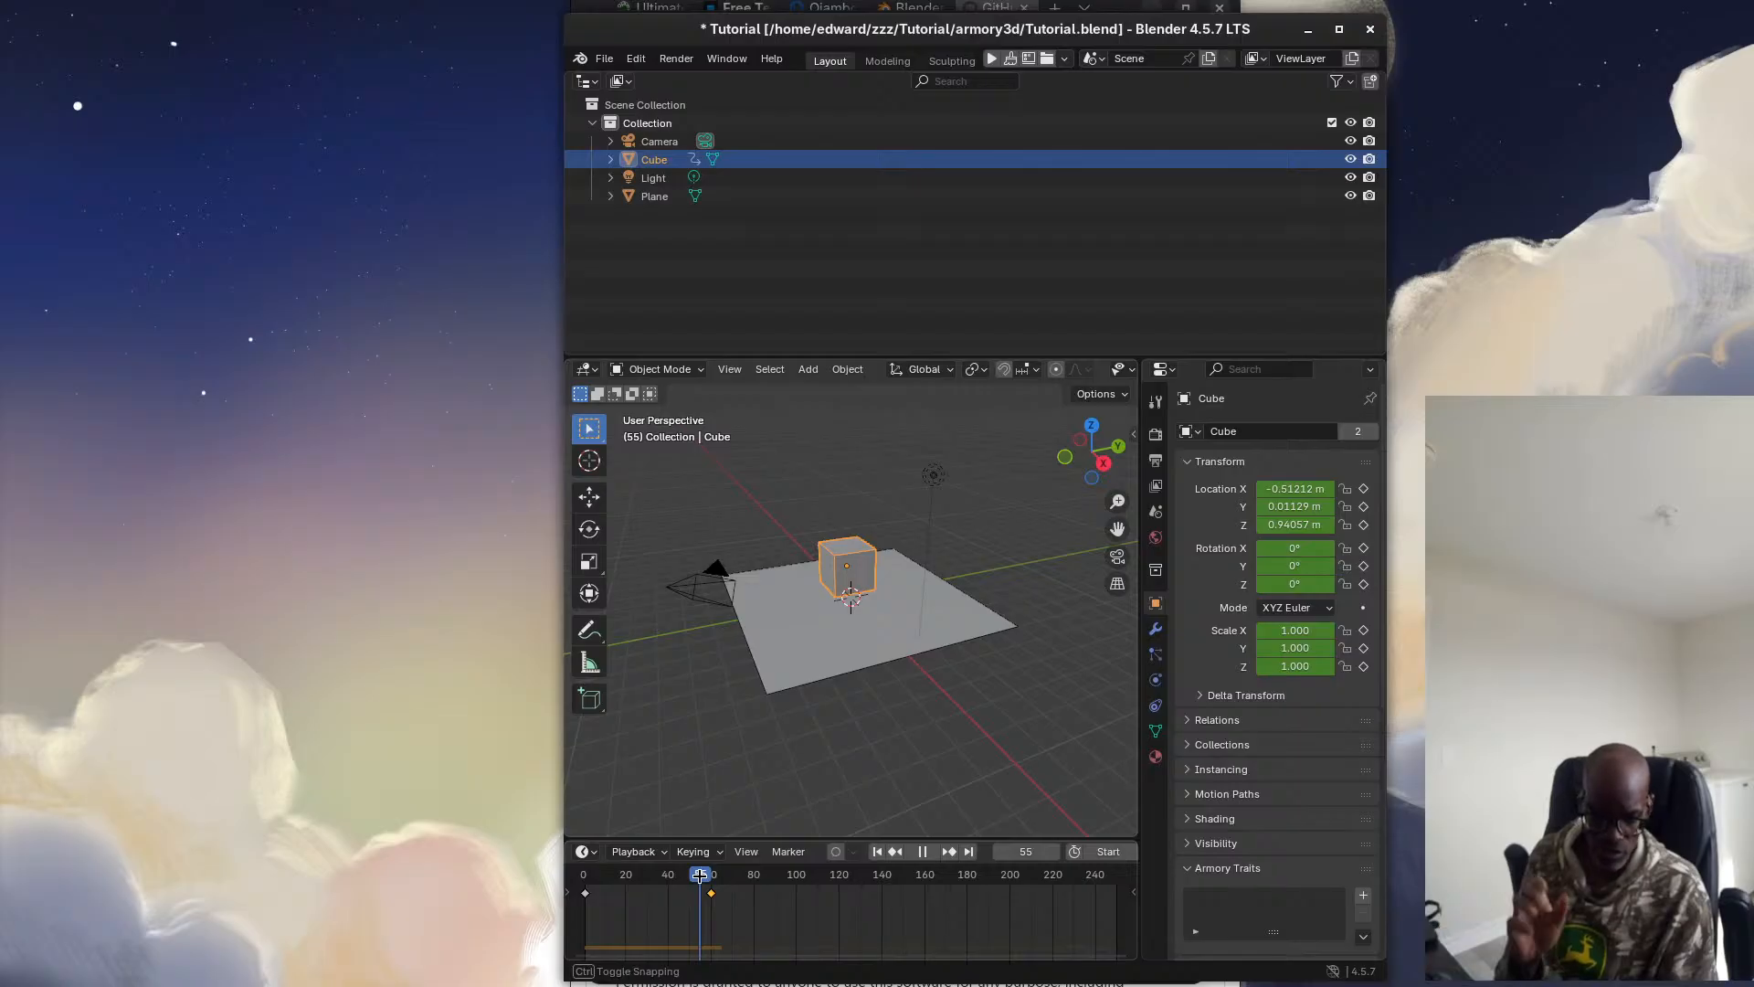
{"action": "left_click_drag", "start_coordinate": [700, 875], "coordinate": [628, 873]}
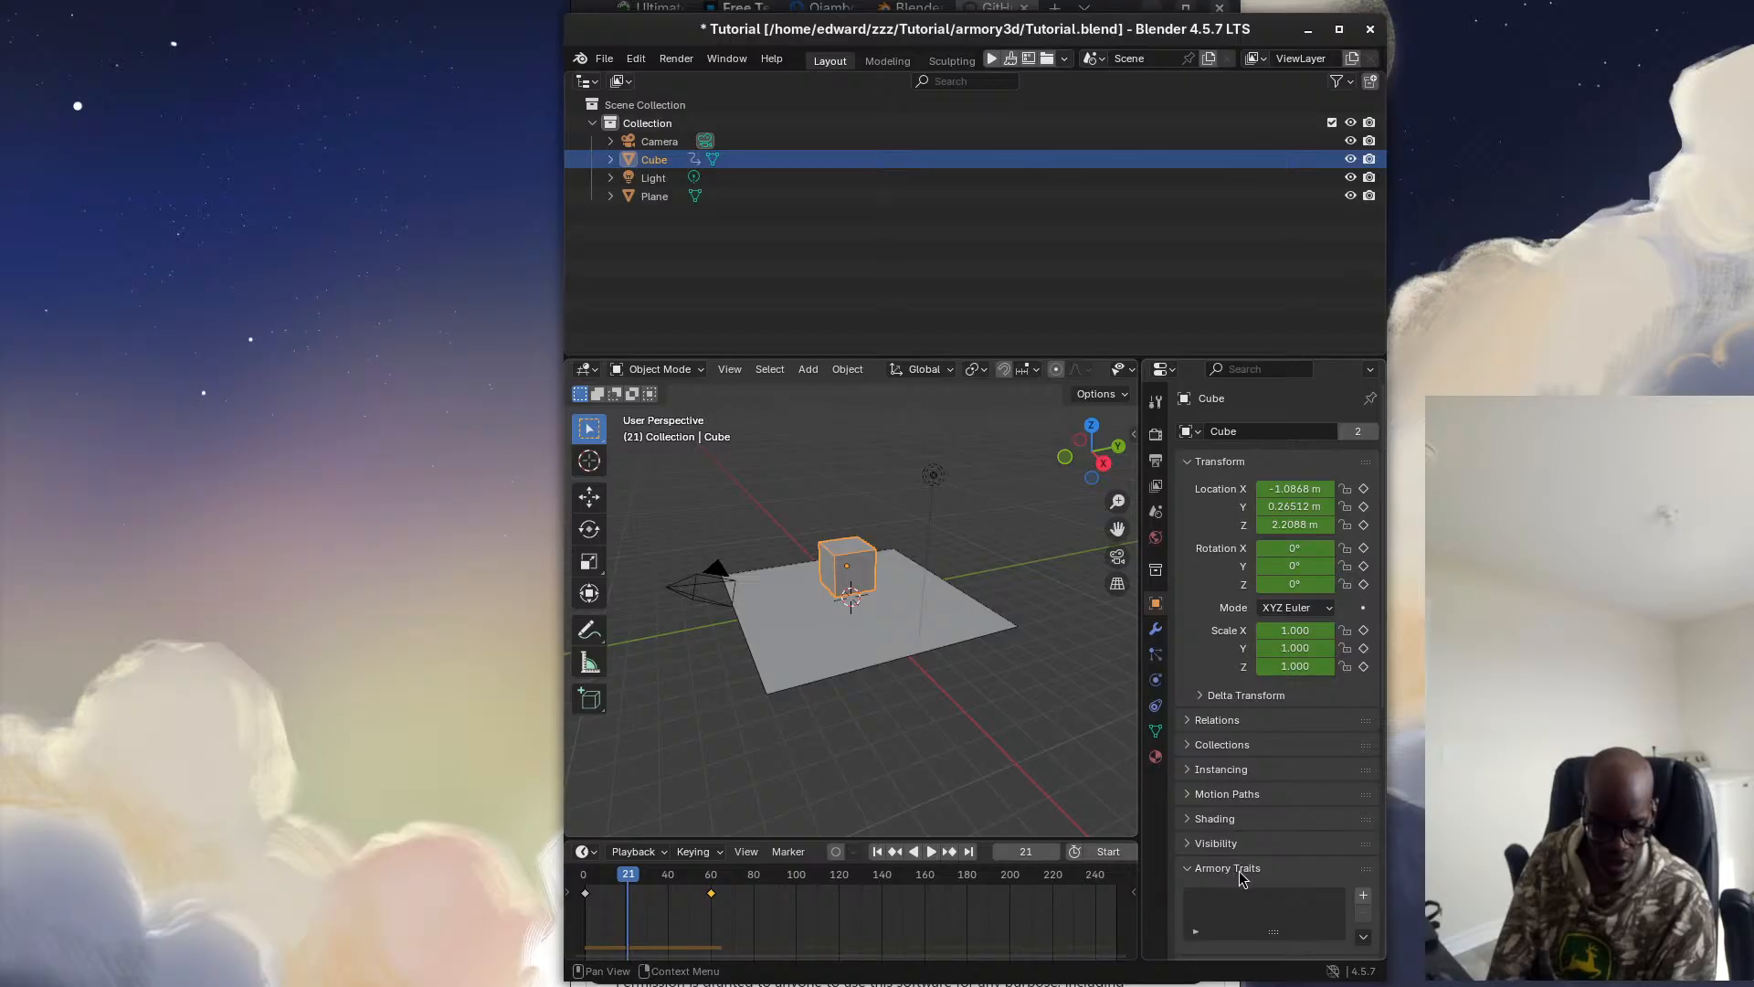
Add a Nodes trait to the cube's Armory Traits
{"action": "scroll", "coordinate": [1275, 859], "scroll_direction": "down", "scroll_amount": 1}
{"action": "scroll", "coordinate": [1275, 859], "scroll_direction": "down", "scroll_amount": 8}
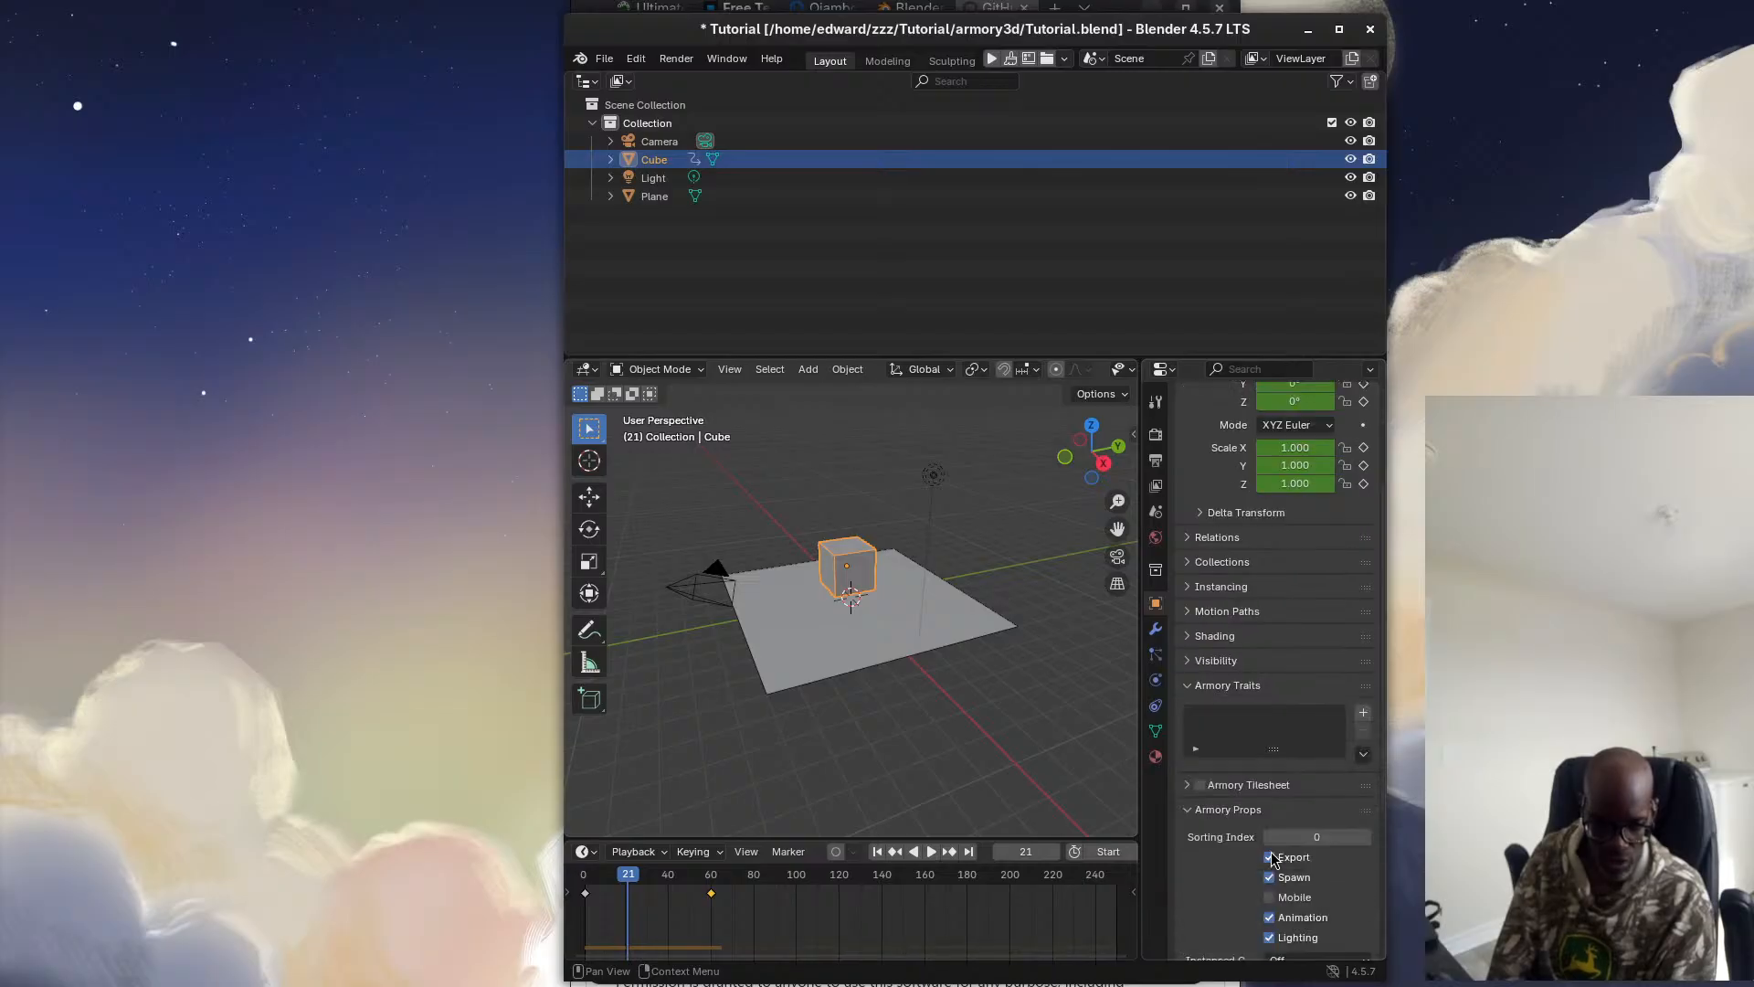
{"action": "left_click", "coordinate": [1269, 731]}
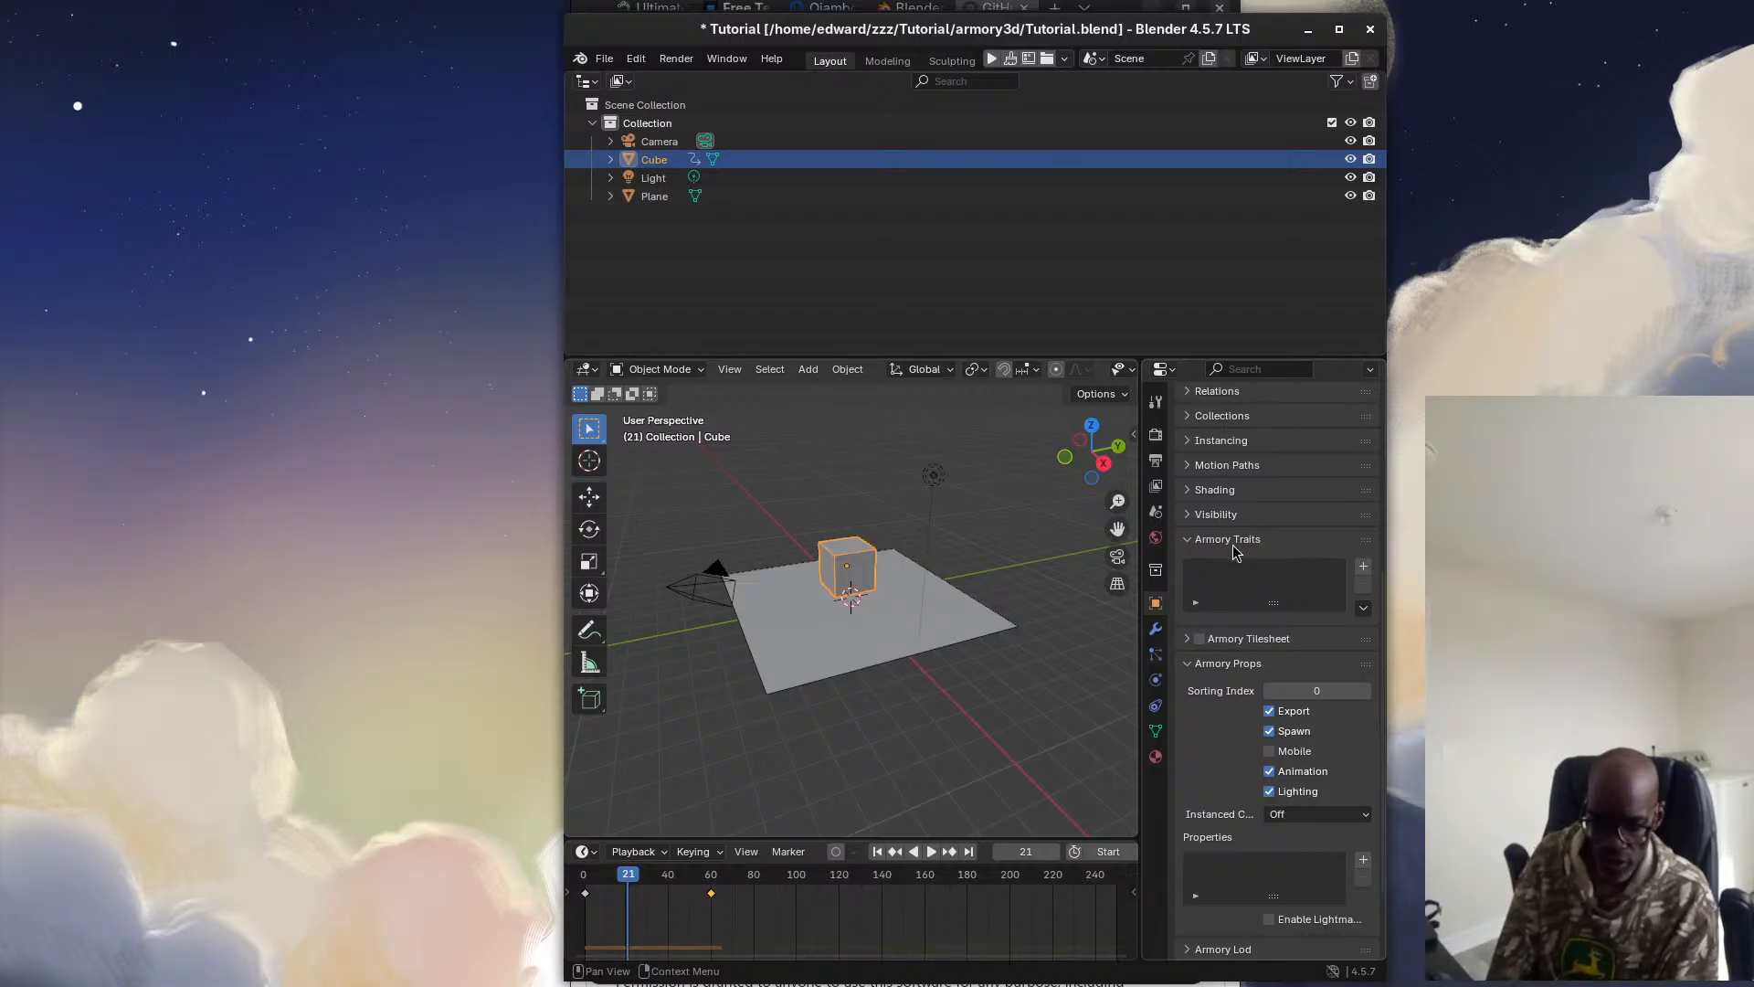
{"action": "left_click", "coordinate": [1364, 568]}
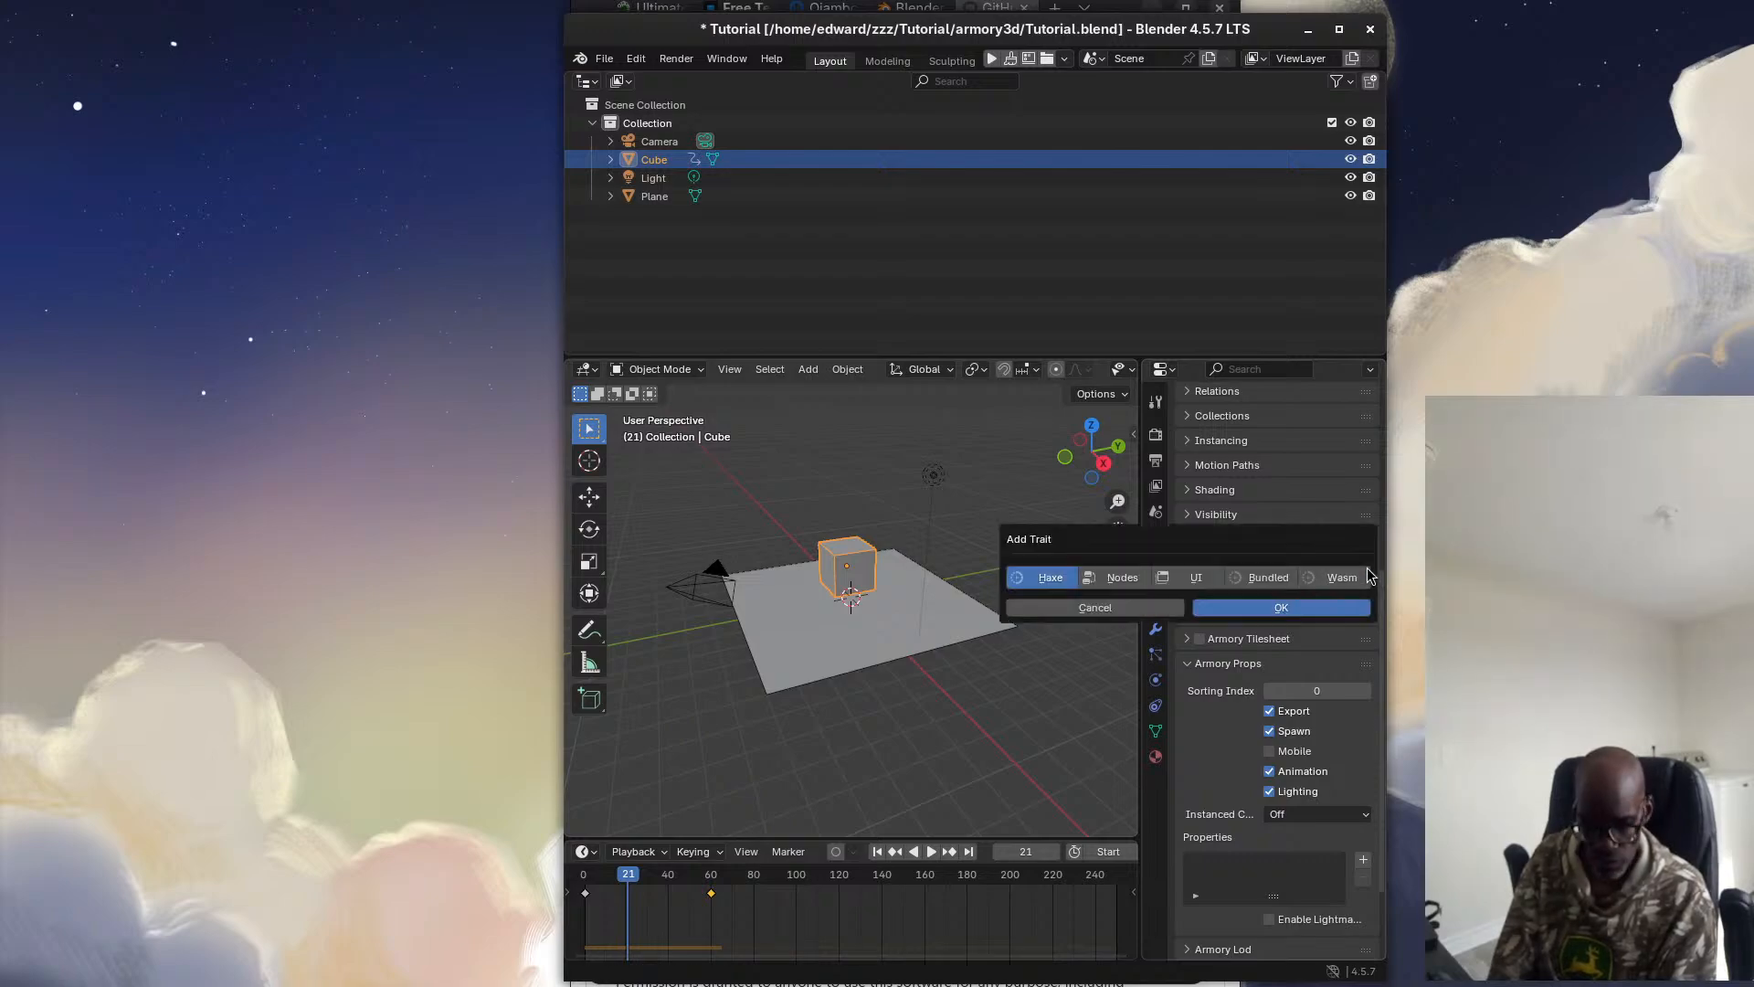
{"action": "left_click", "coordinate": [1126, 582]}
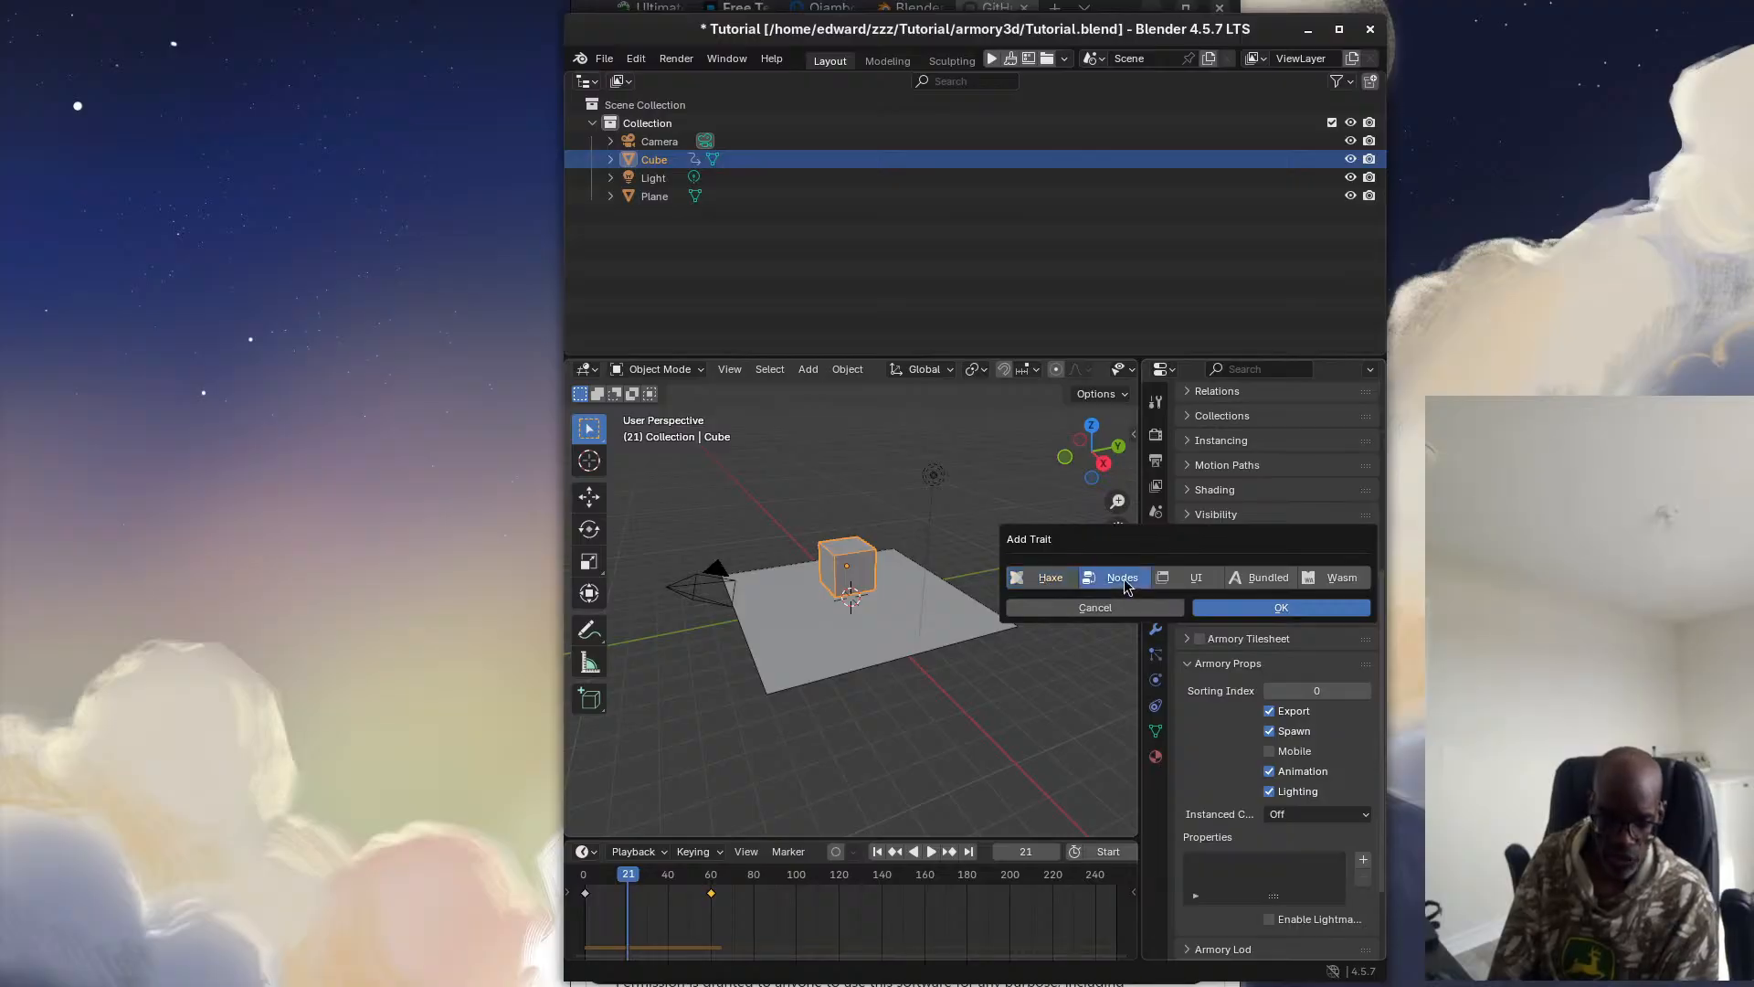
{"action": "left_click", "coordinate": [1271, 609]}
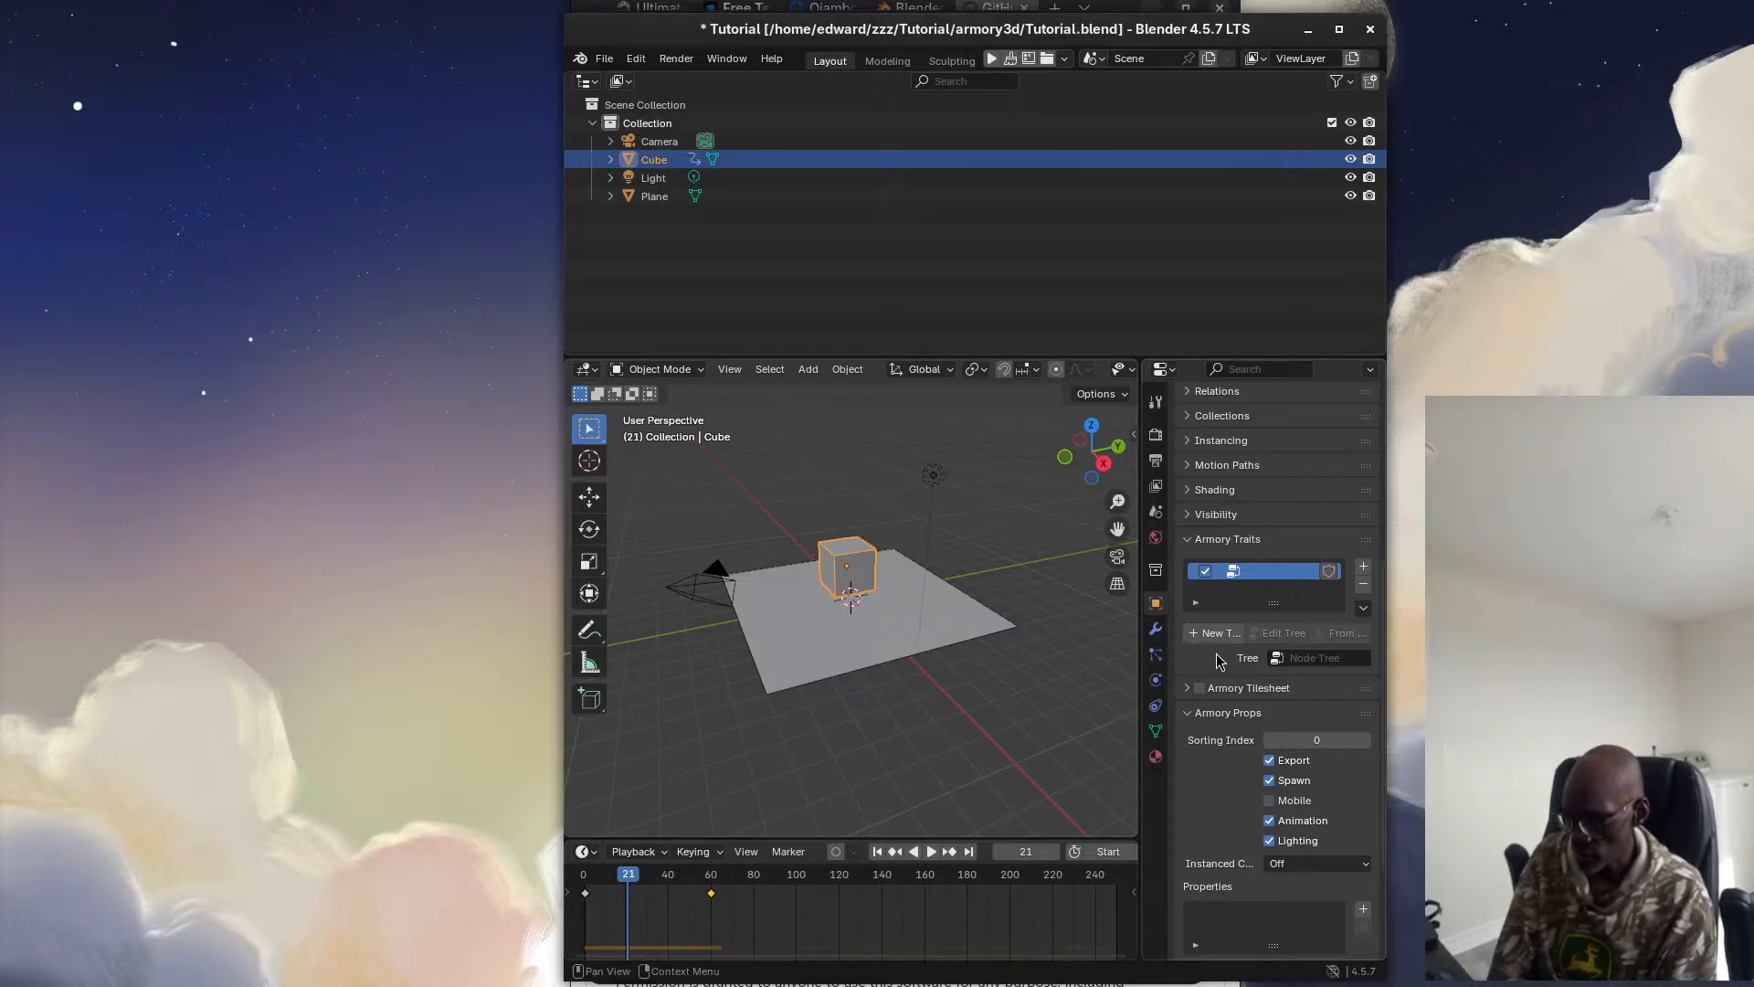
Create a new node tree named XYZ for the cube's empty Nodes trait
{"action": "right_click", "coordinate": [1257, 573]}
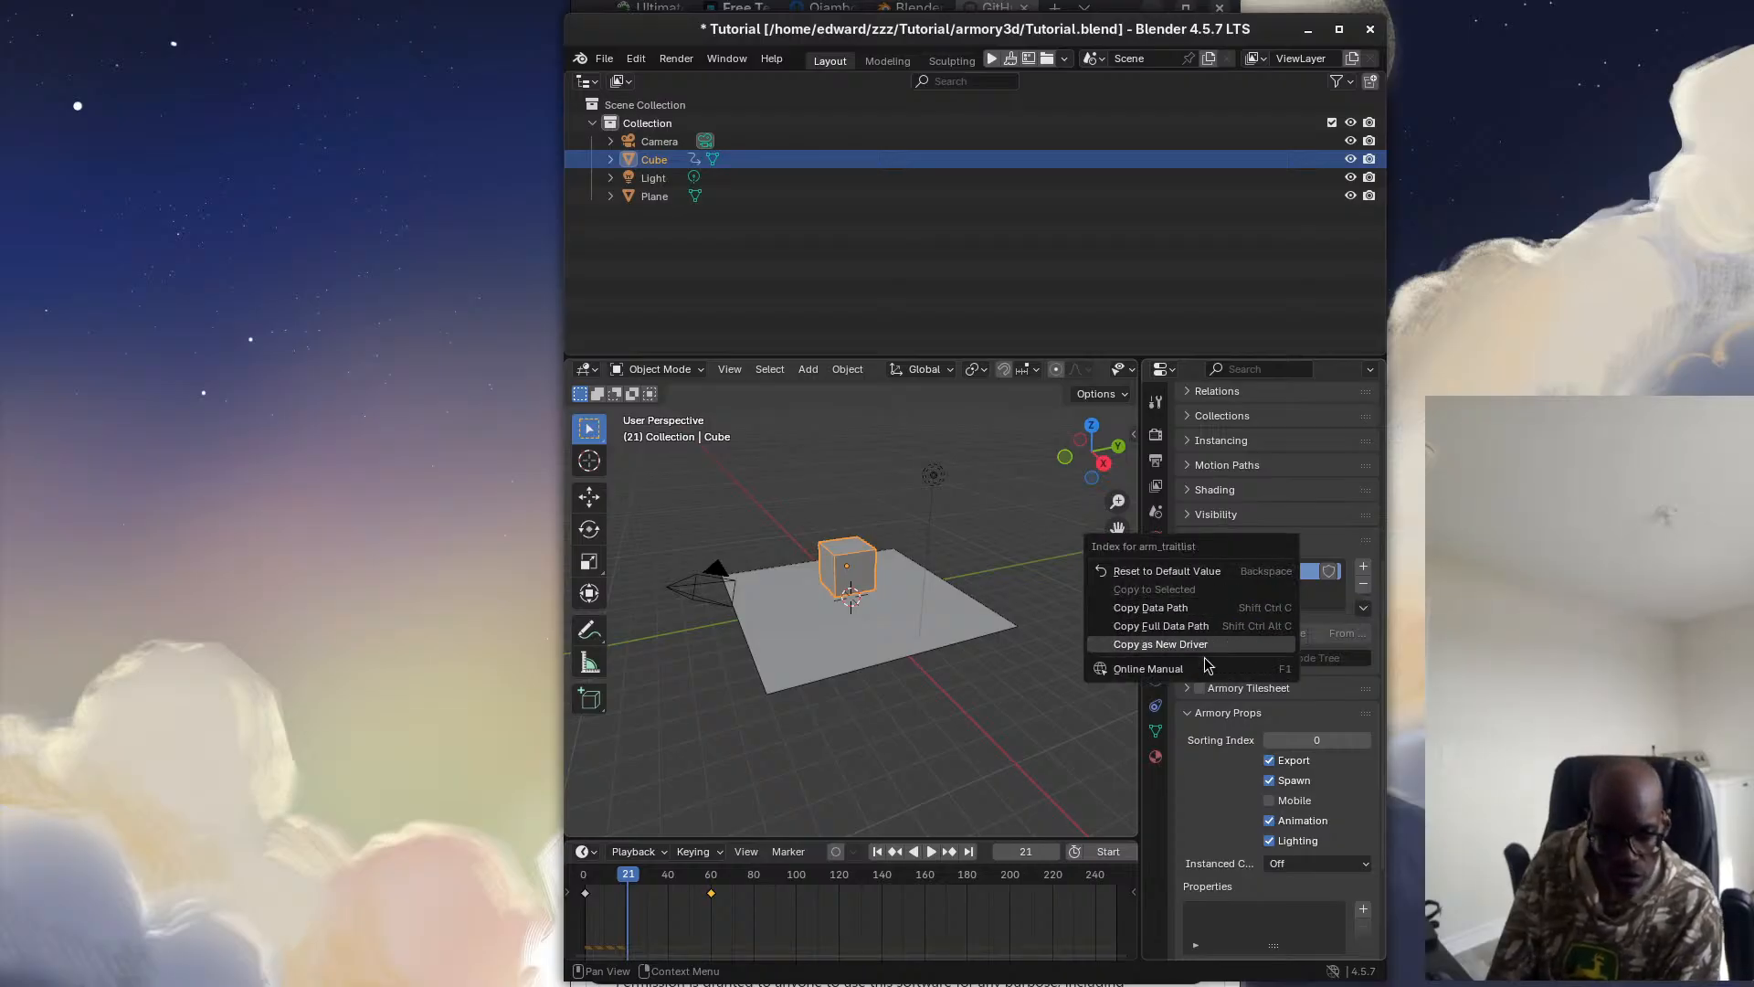
{"action": "left_click", "coordinate": [1083, 698]}
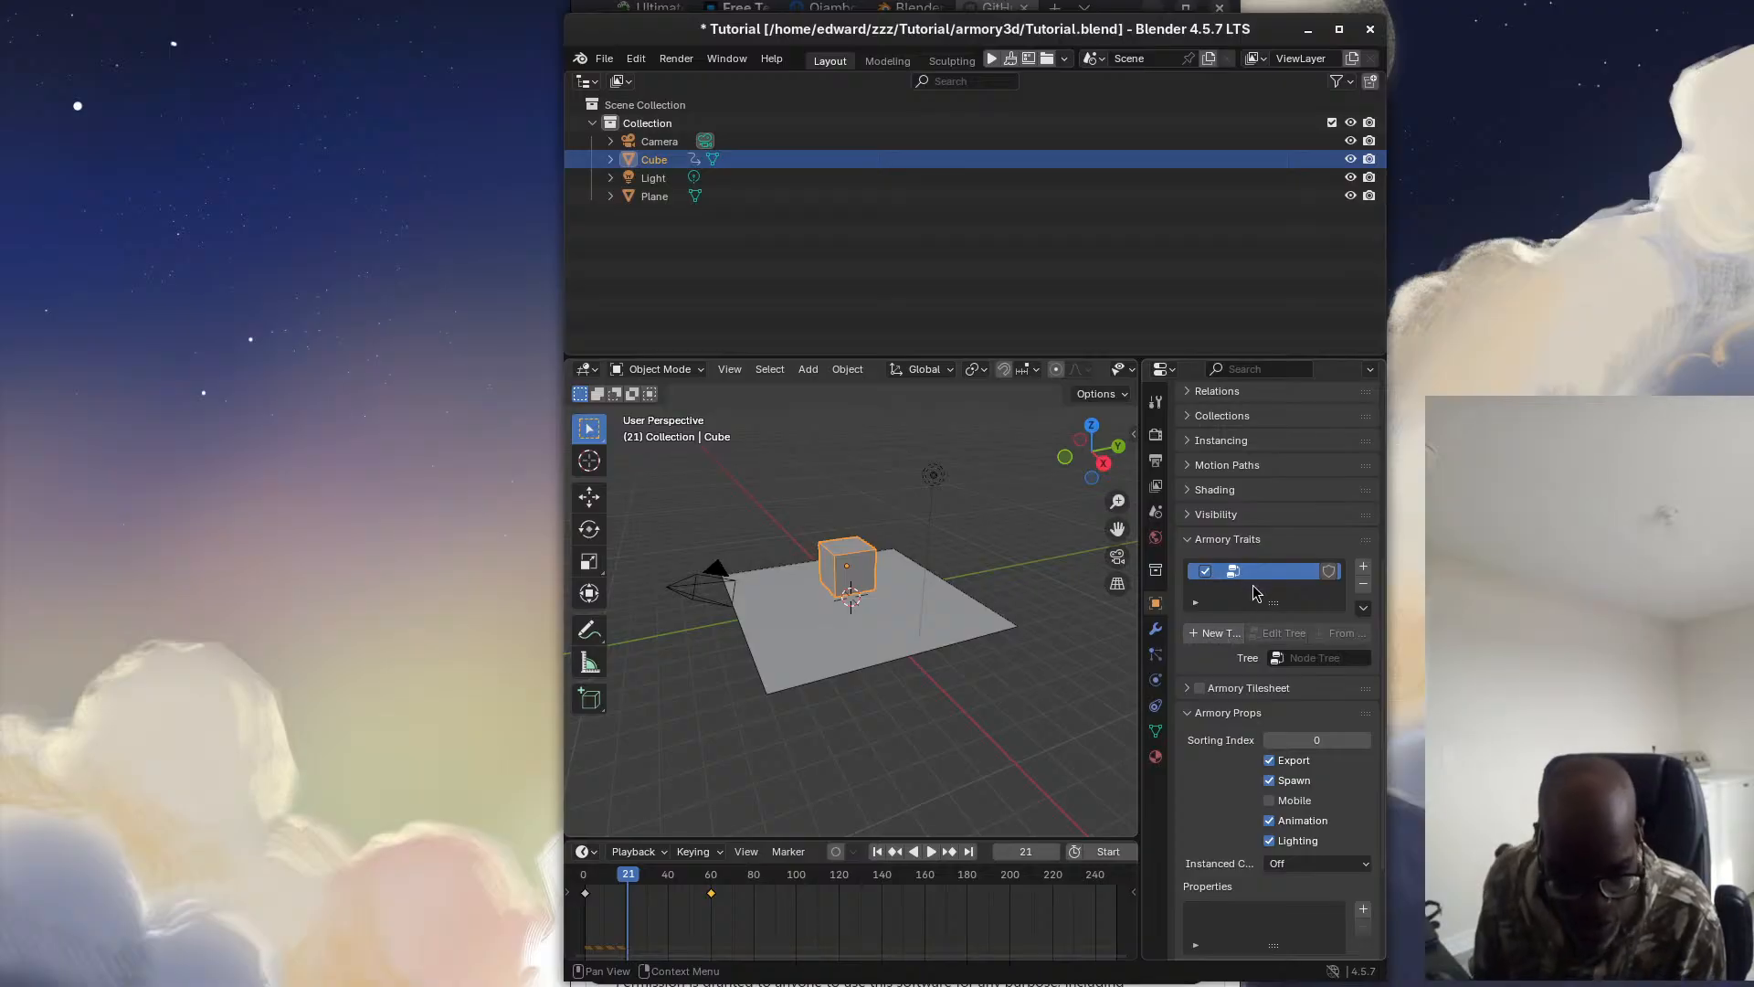
{"action": "left_click", "coordinate": [1218, 635]}
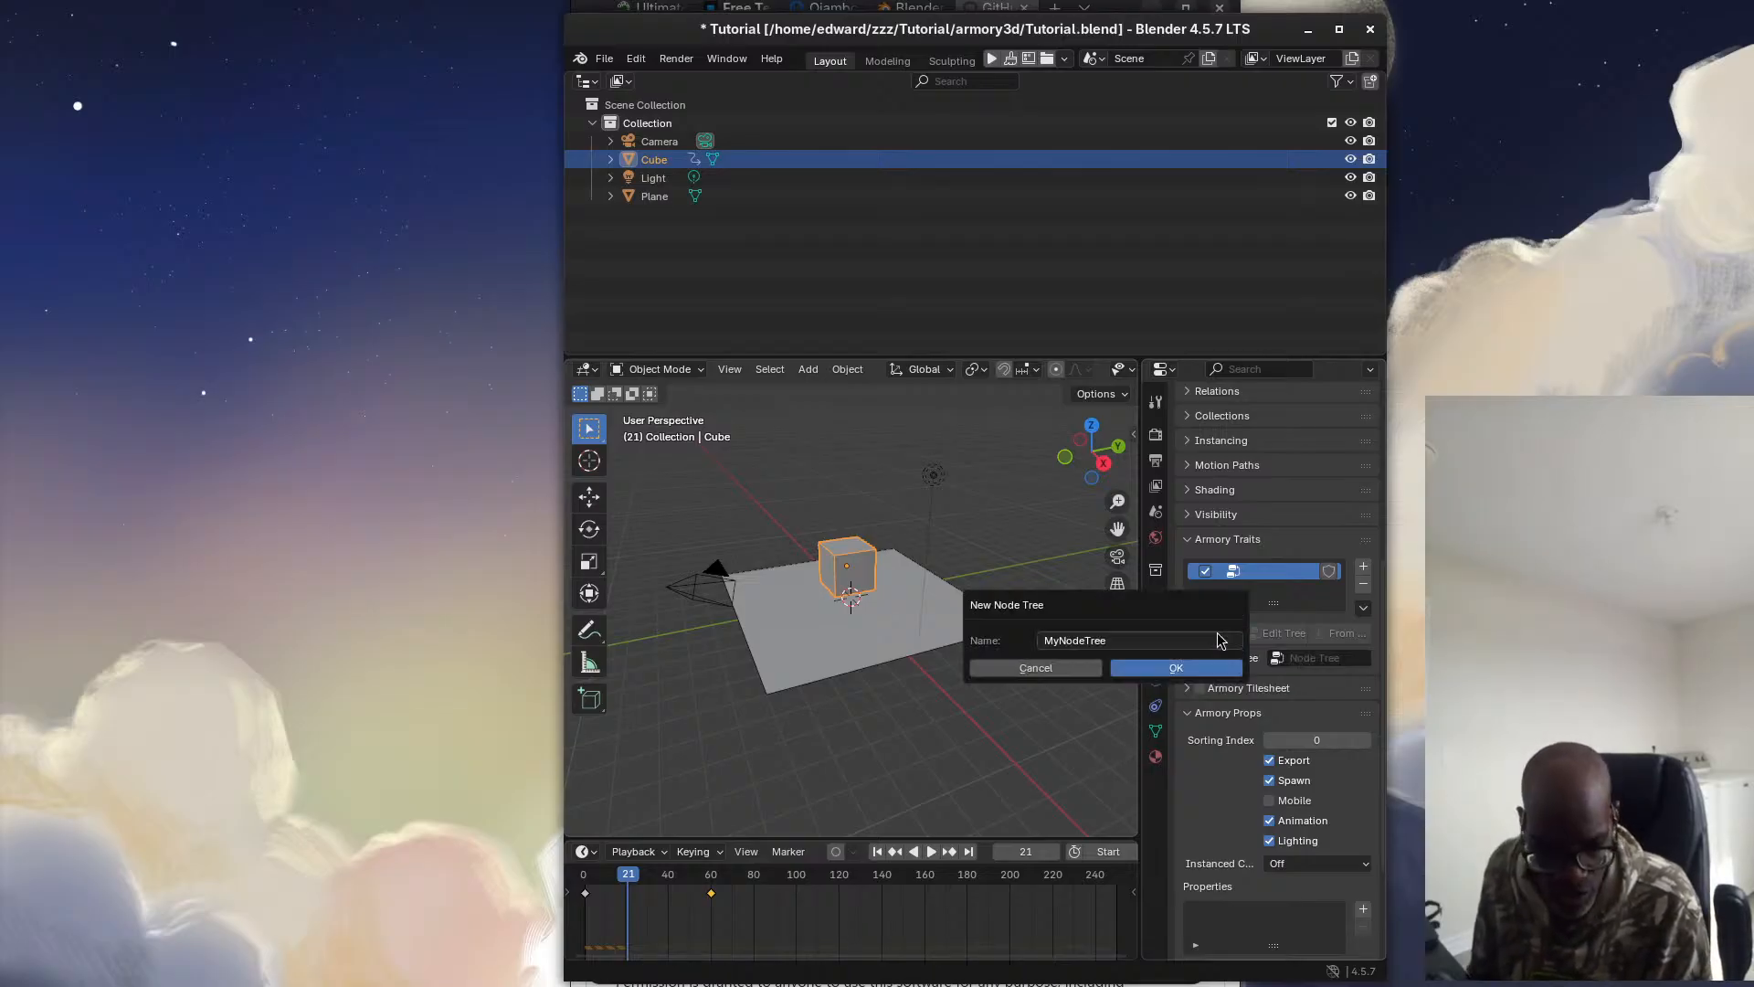
{"action": "left_click", "coordinate": [1094, 644]}
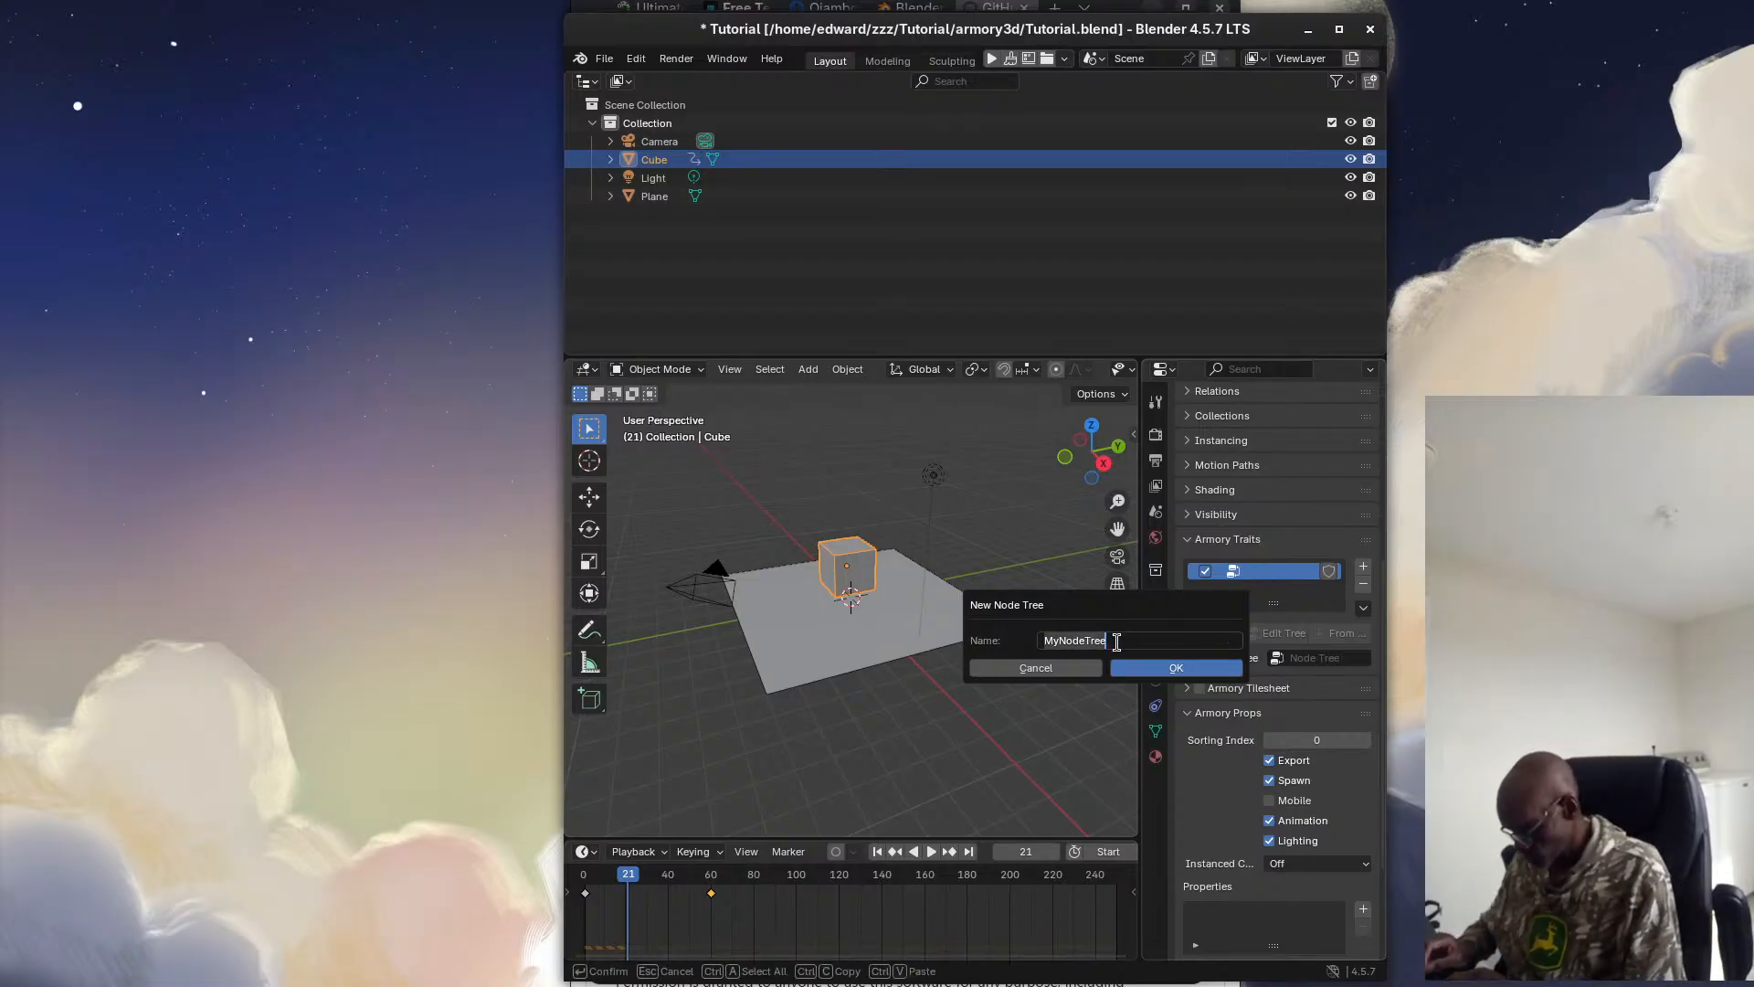
{"action": "type", "text": "CY"}
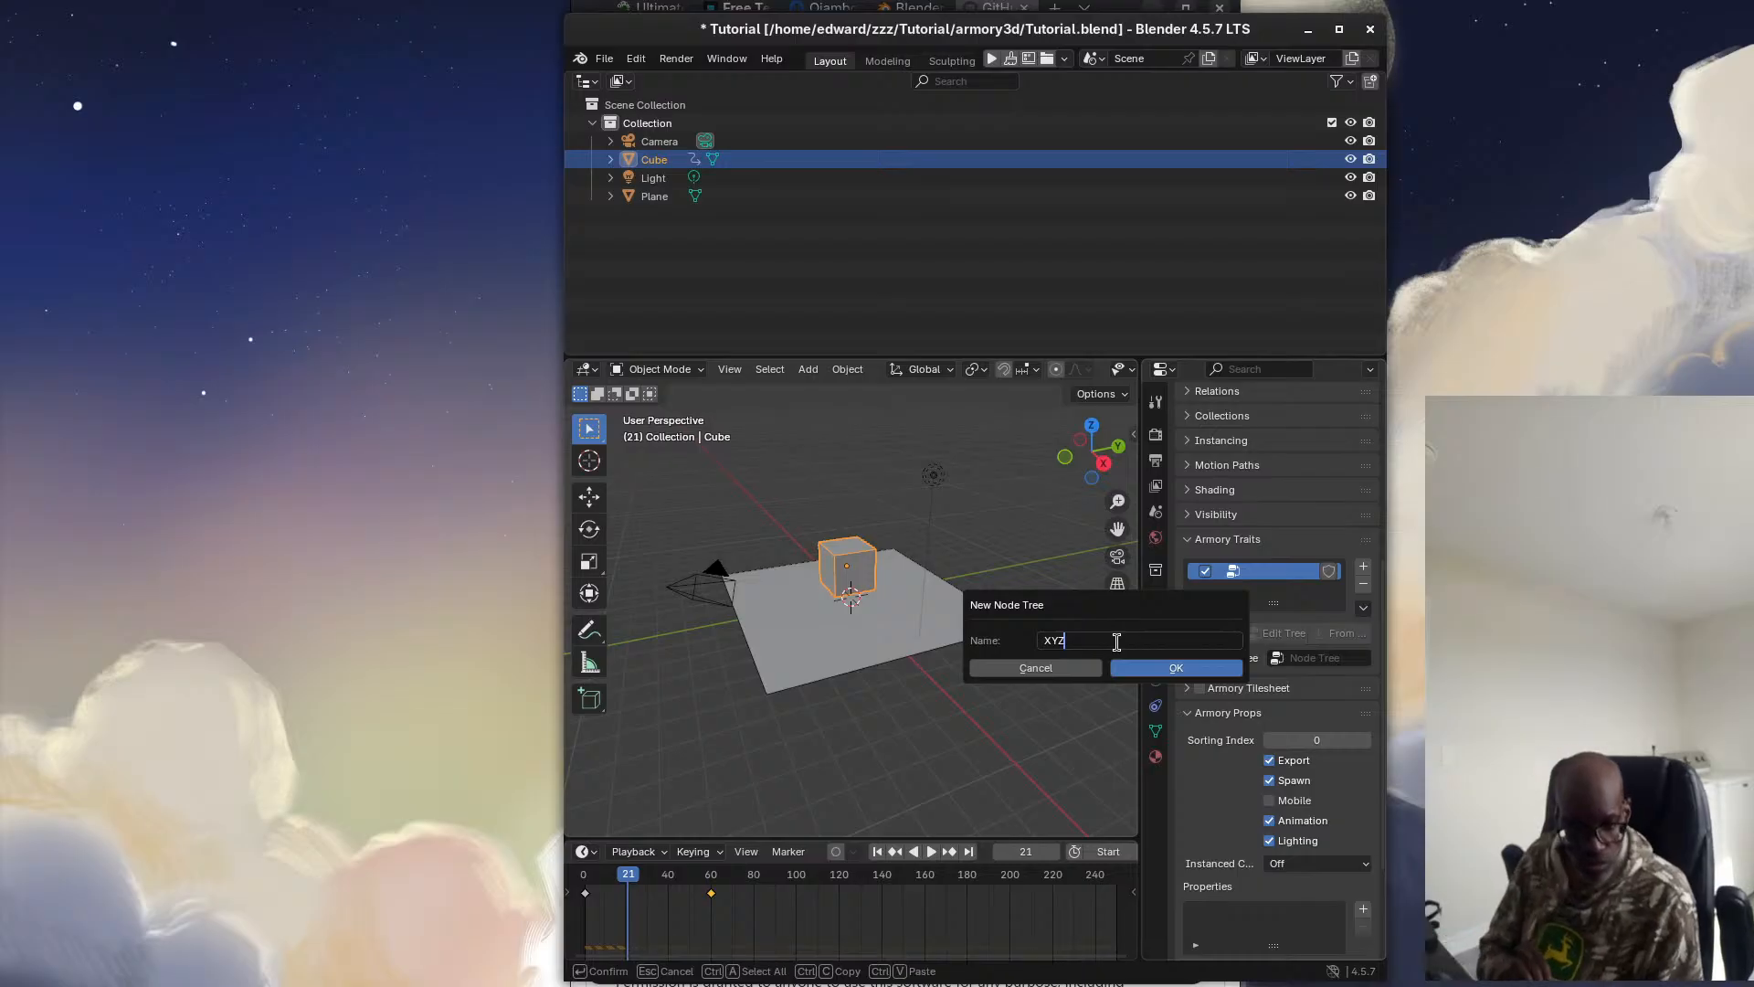
{"action": "key", "text": "Return"}
{"action": "left_click", "coordinate": [1188, 670]}
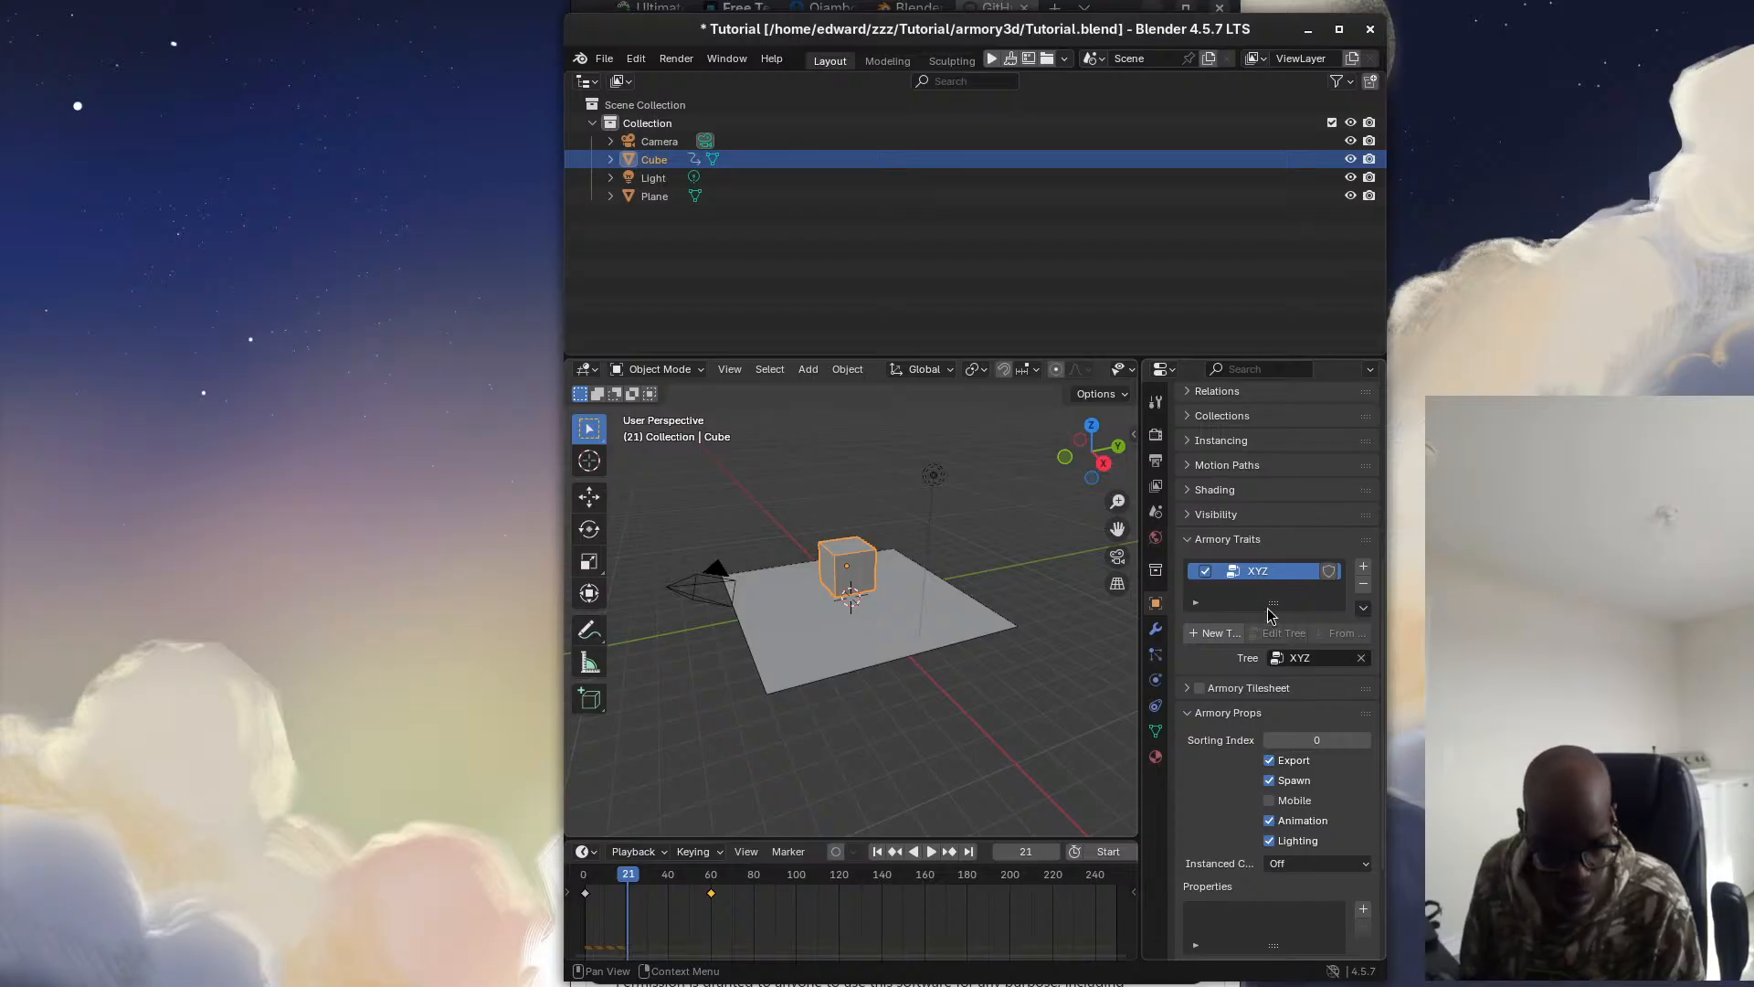
Examine the filter, Fake User and extra list options of the cube's XYZ trait
{"action": "left_click", "coordinate": [1197, 603]}
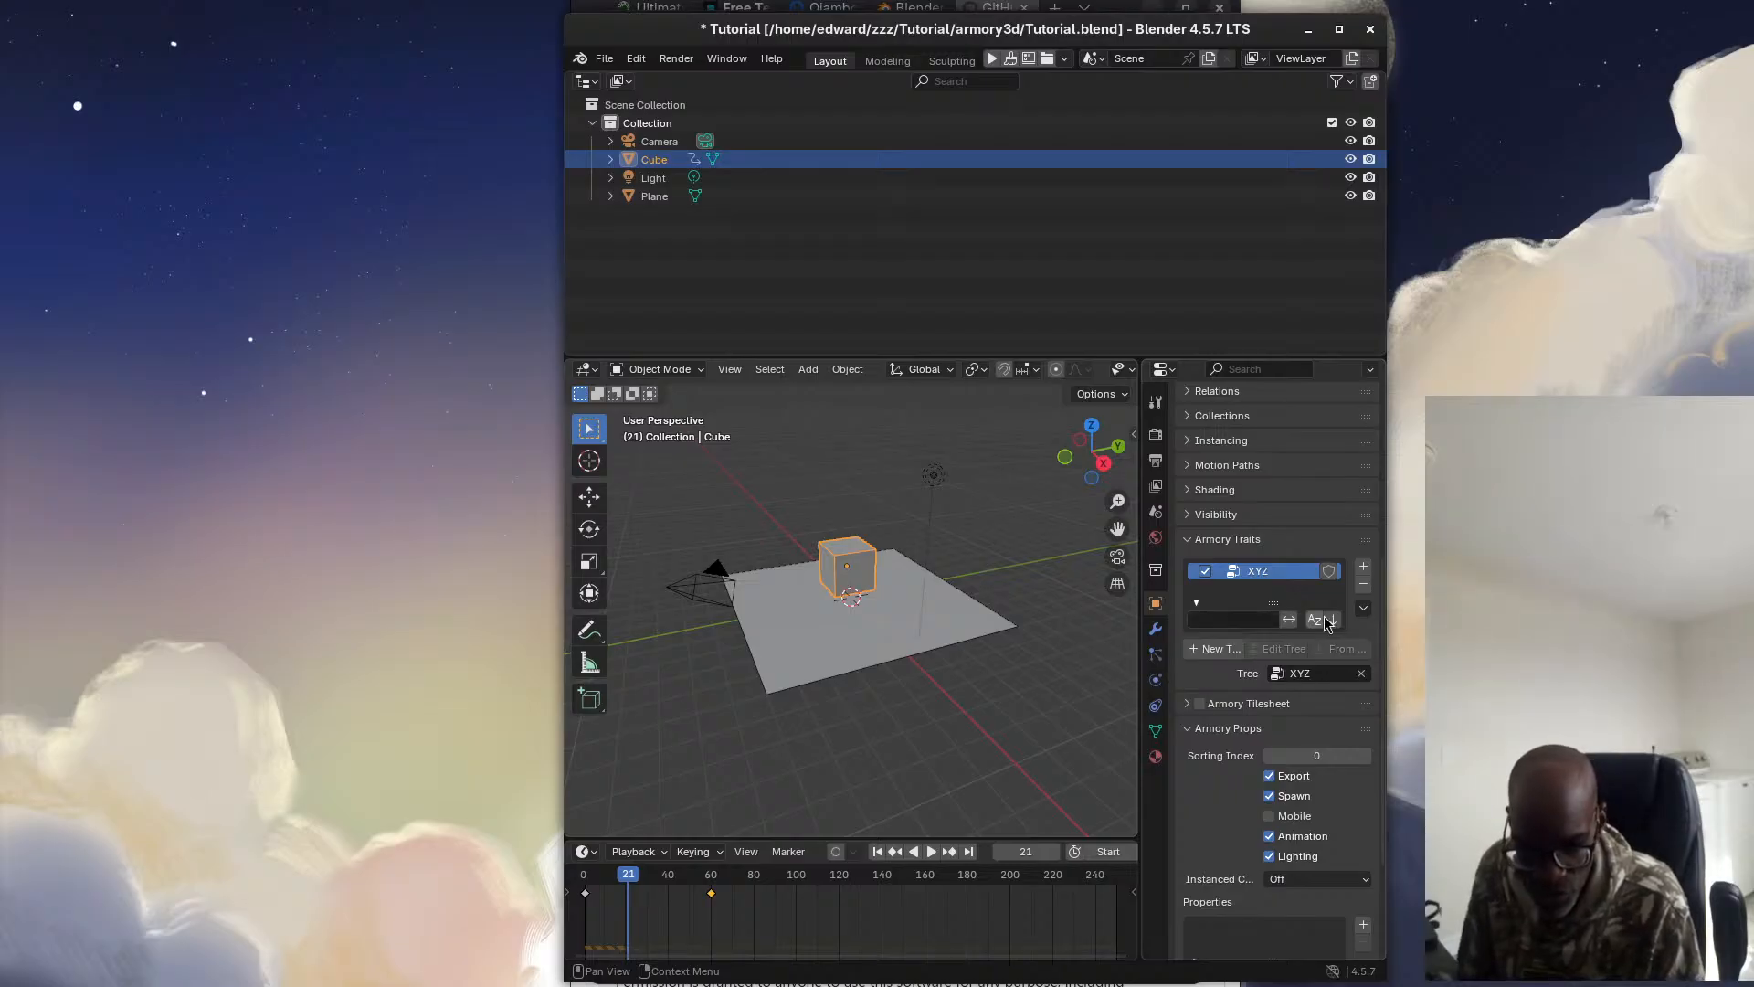
{"action": "left_click", "coordinate": [1363, 608]}
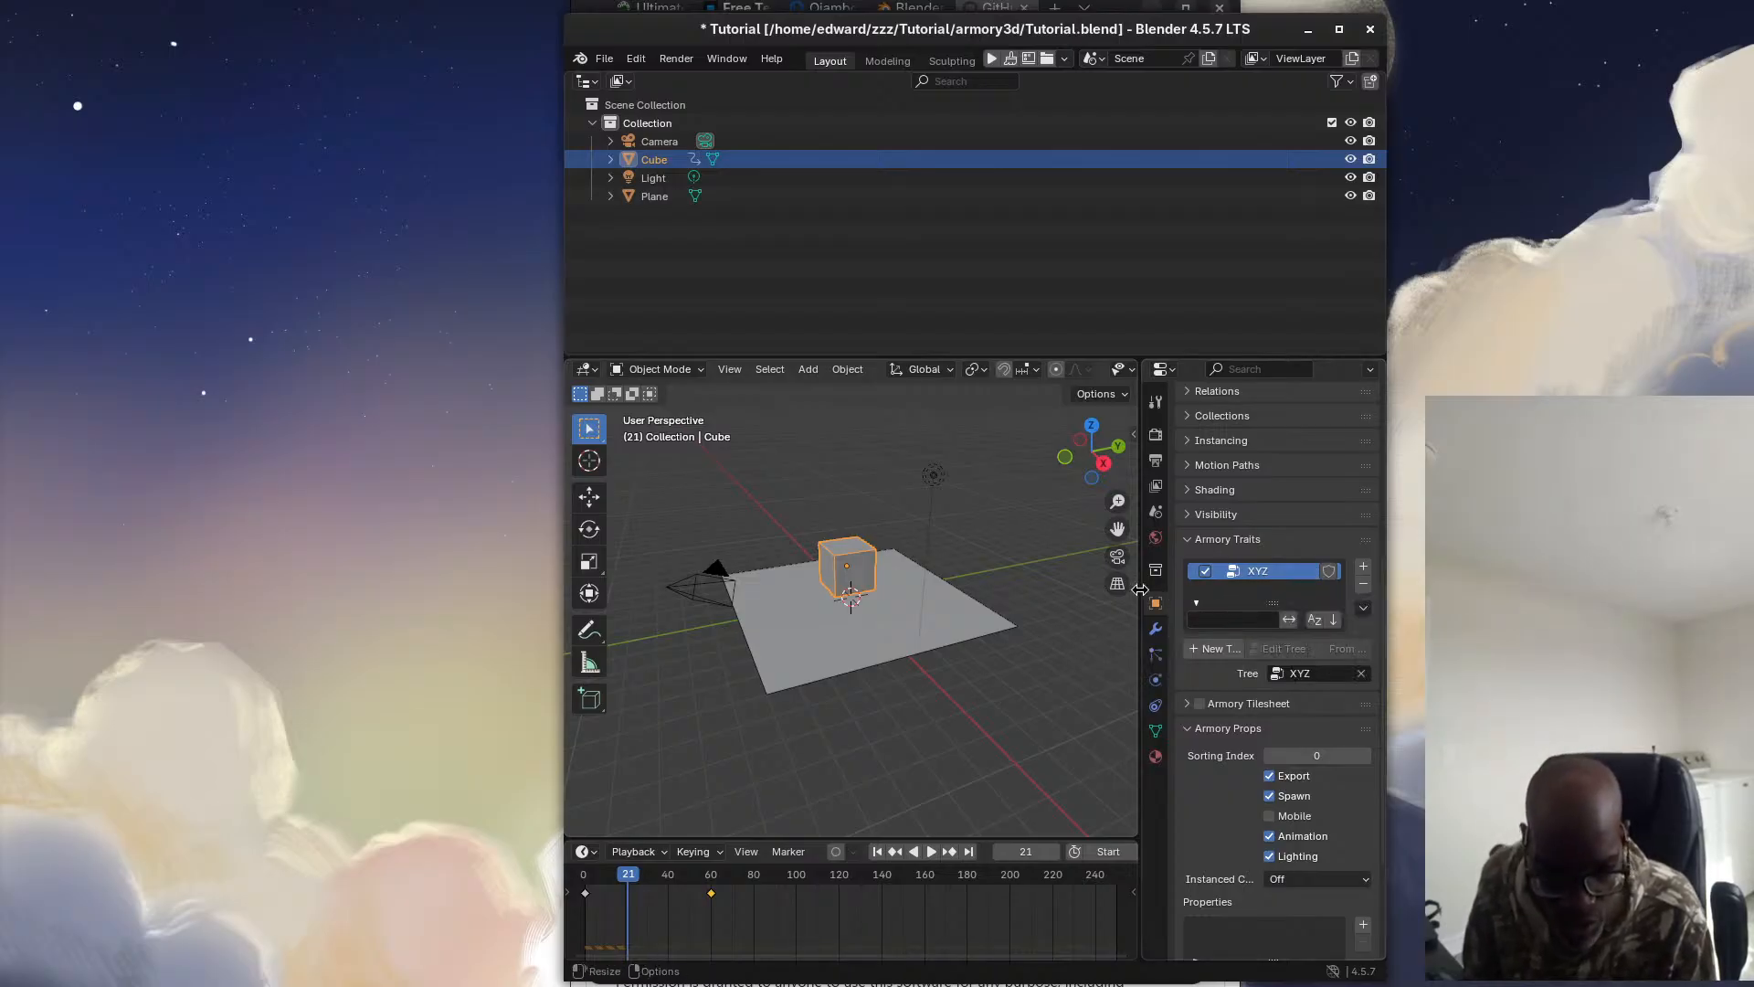
{"action": "left_click_drag", "start_coordinate": [1140, 574], "coordinate": [951, 569]}
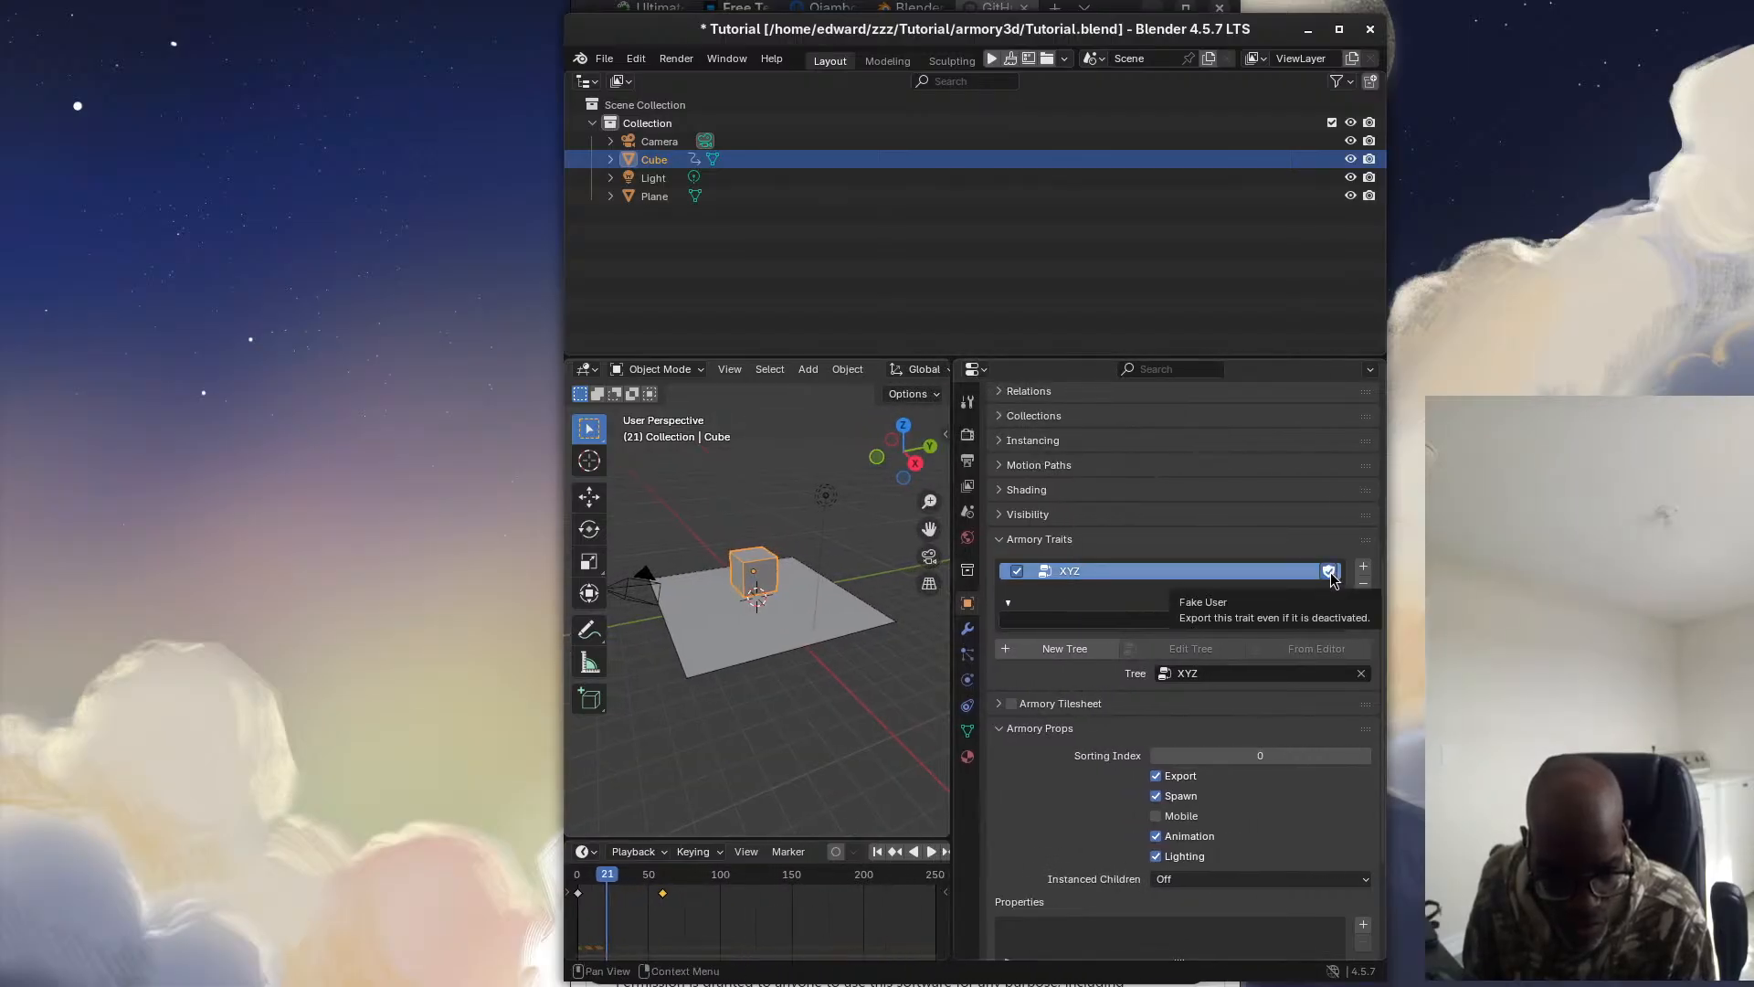
{"action": "left_click", "coordinate": [1329, 572]}
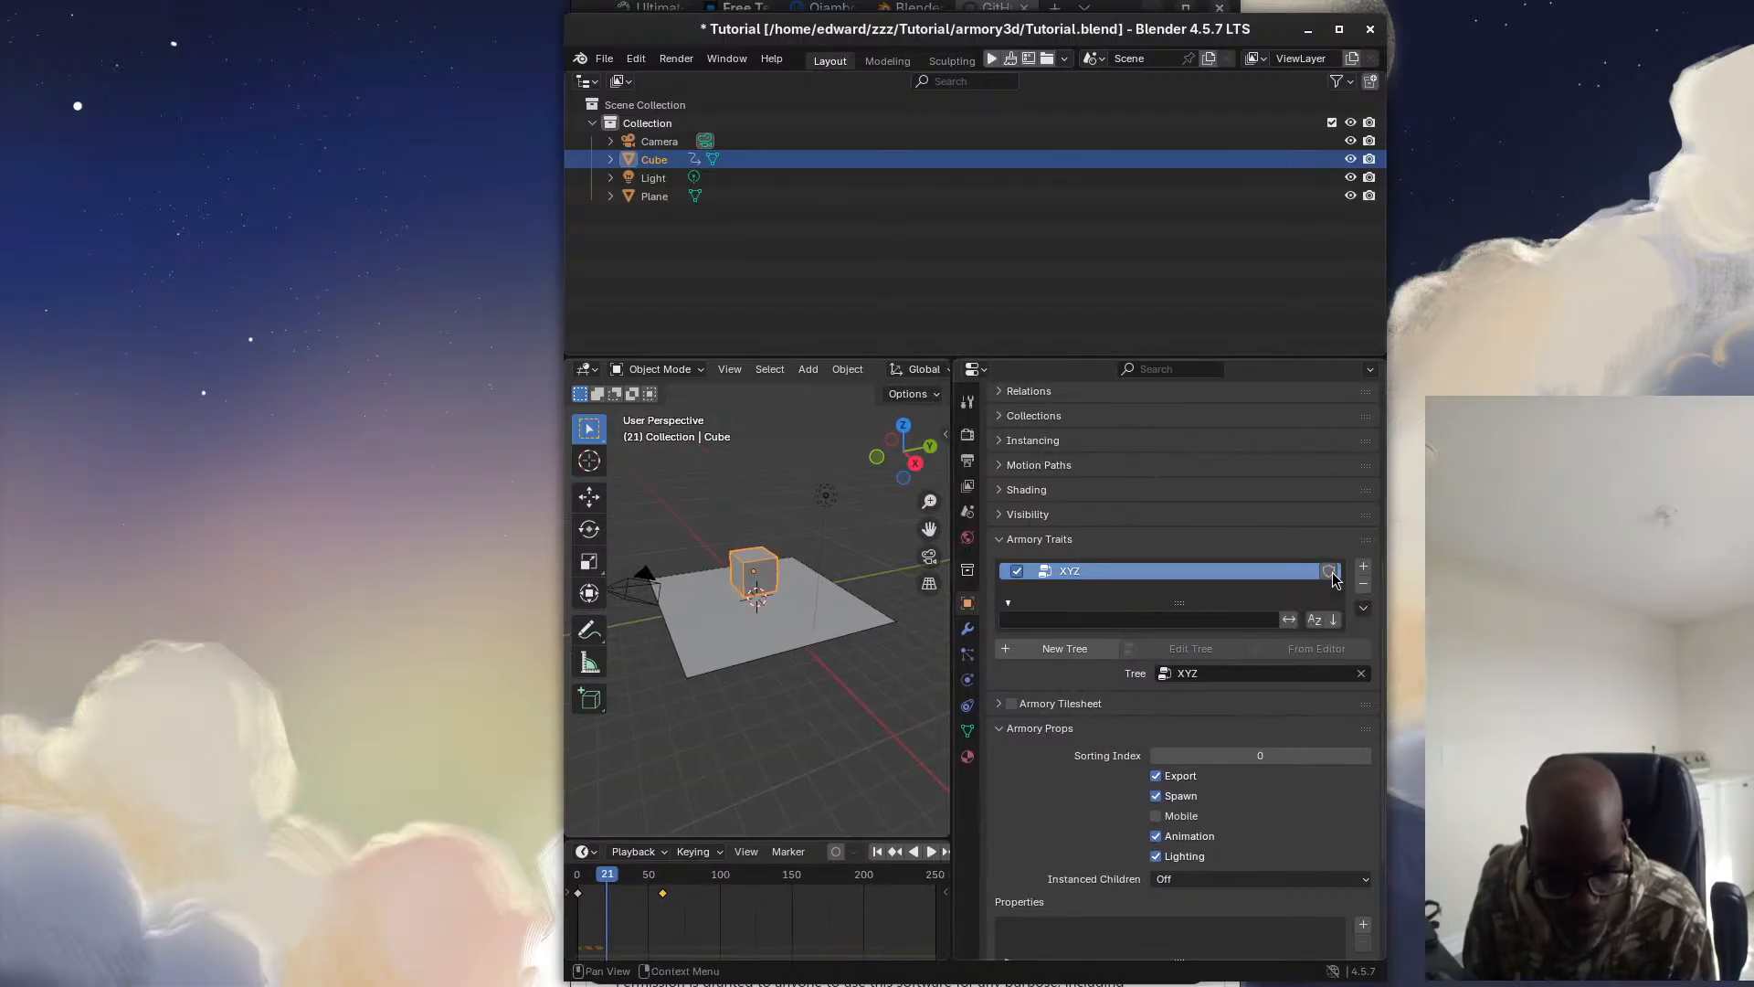
{"action": "left_click", "coordinate": [1364, 608]}
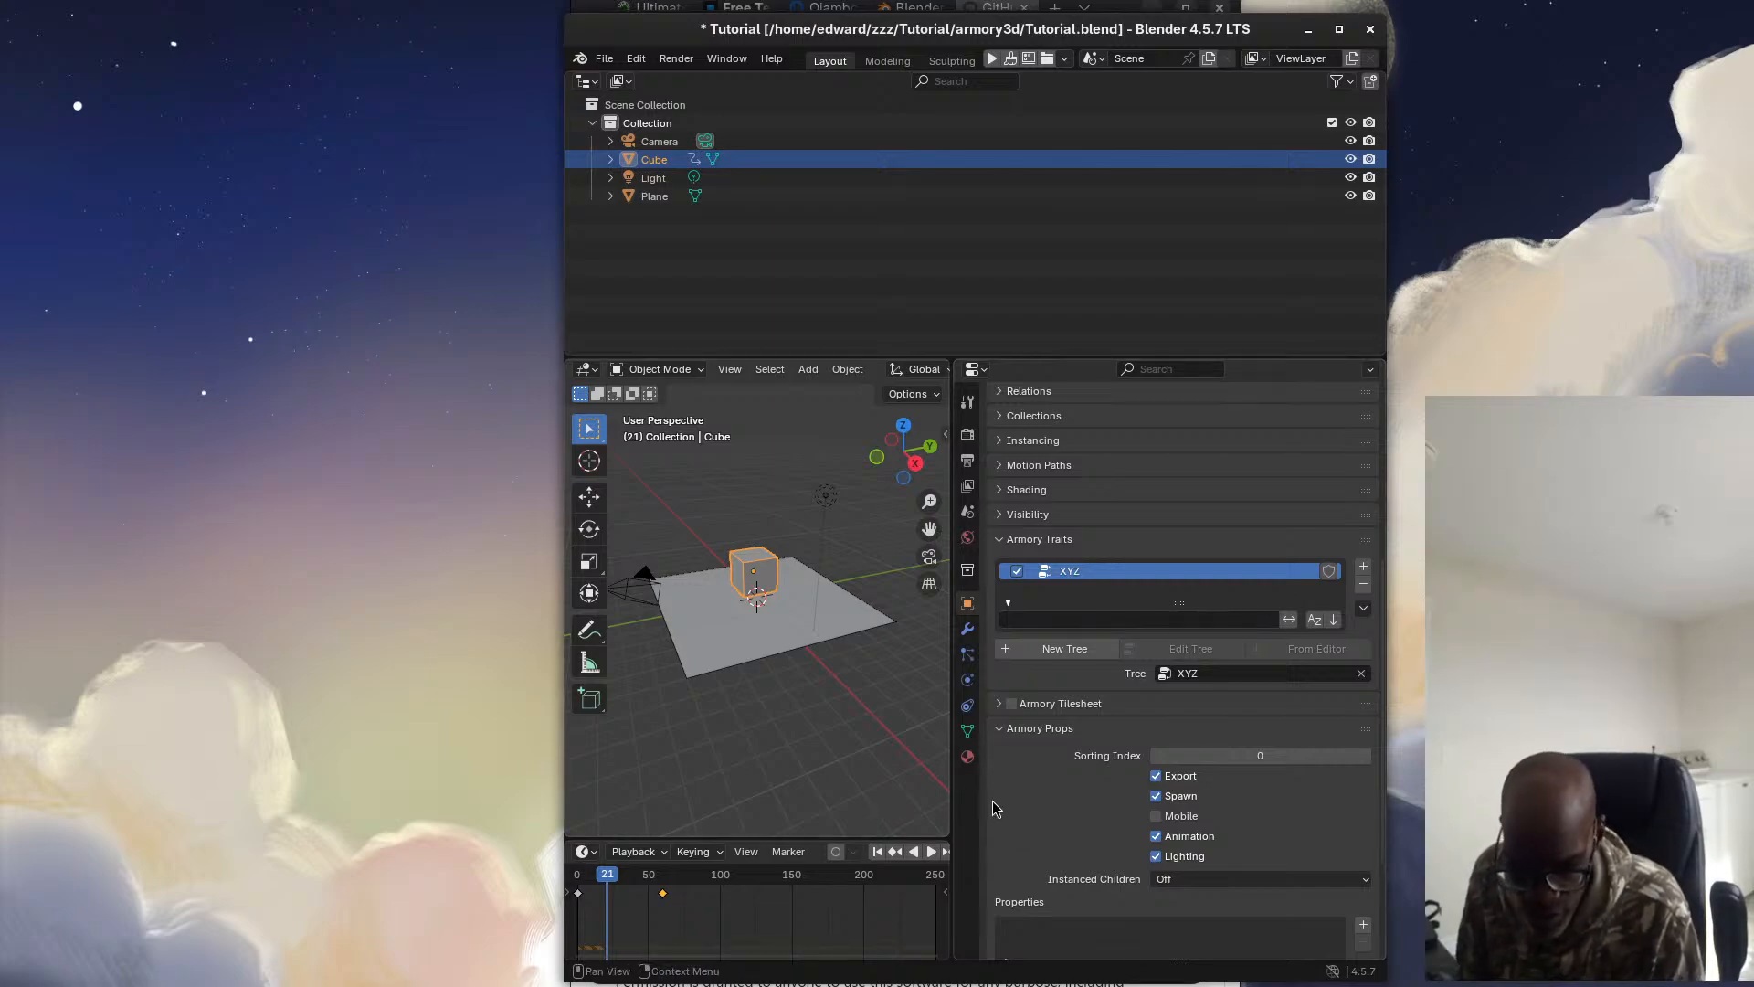
{"action": "left_click_drag", "start_coordinate": [952, 767], "coordinate": [1101, 757]}
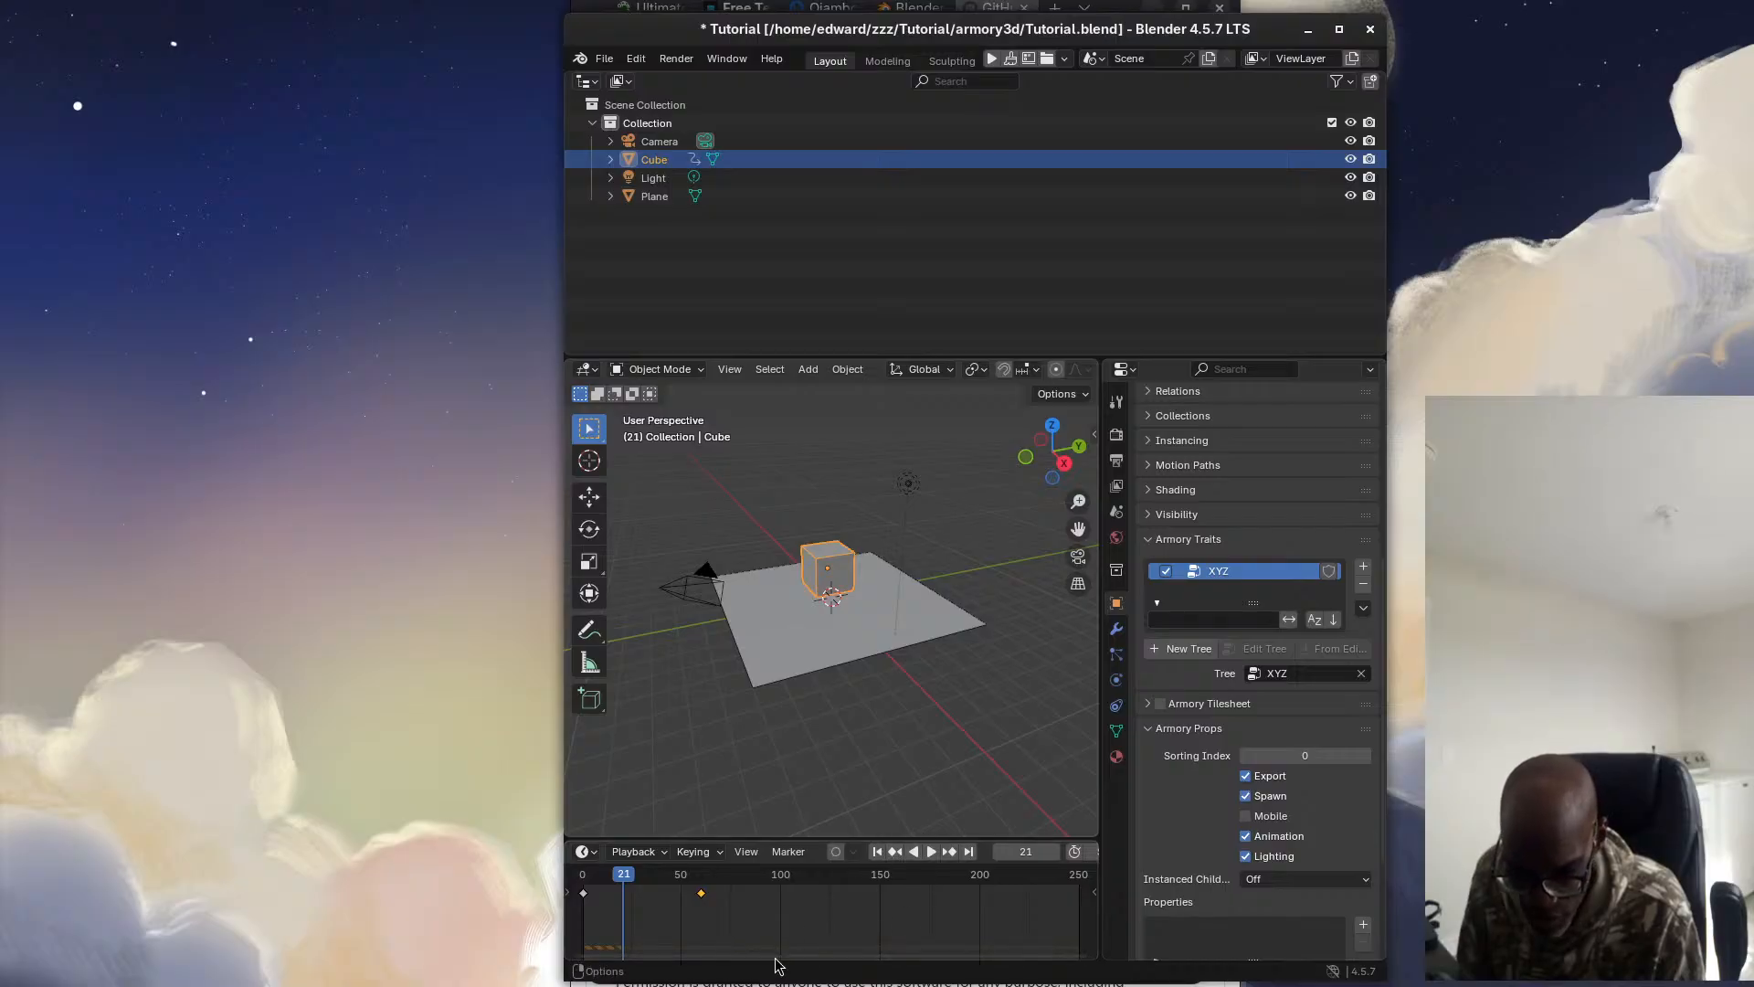
Reduce the timeline's height slightly and change the Outliner area to the Logic Node Editor
{"action": "scroll", "coordinate": [804, 922], "scroll_direction": "right", "scroll_amount": 1, "text": "ctrl"}
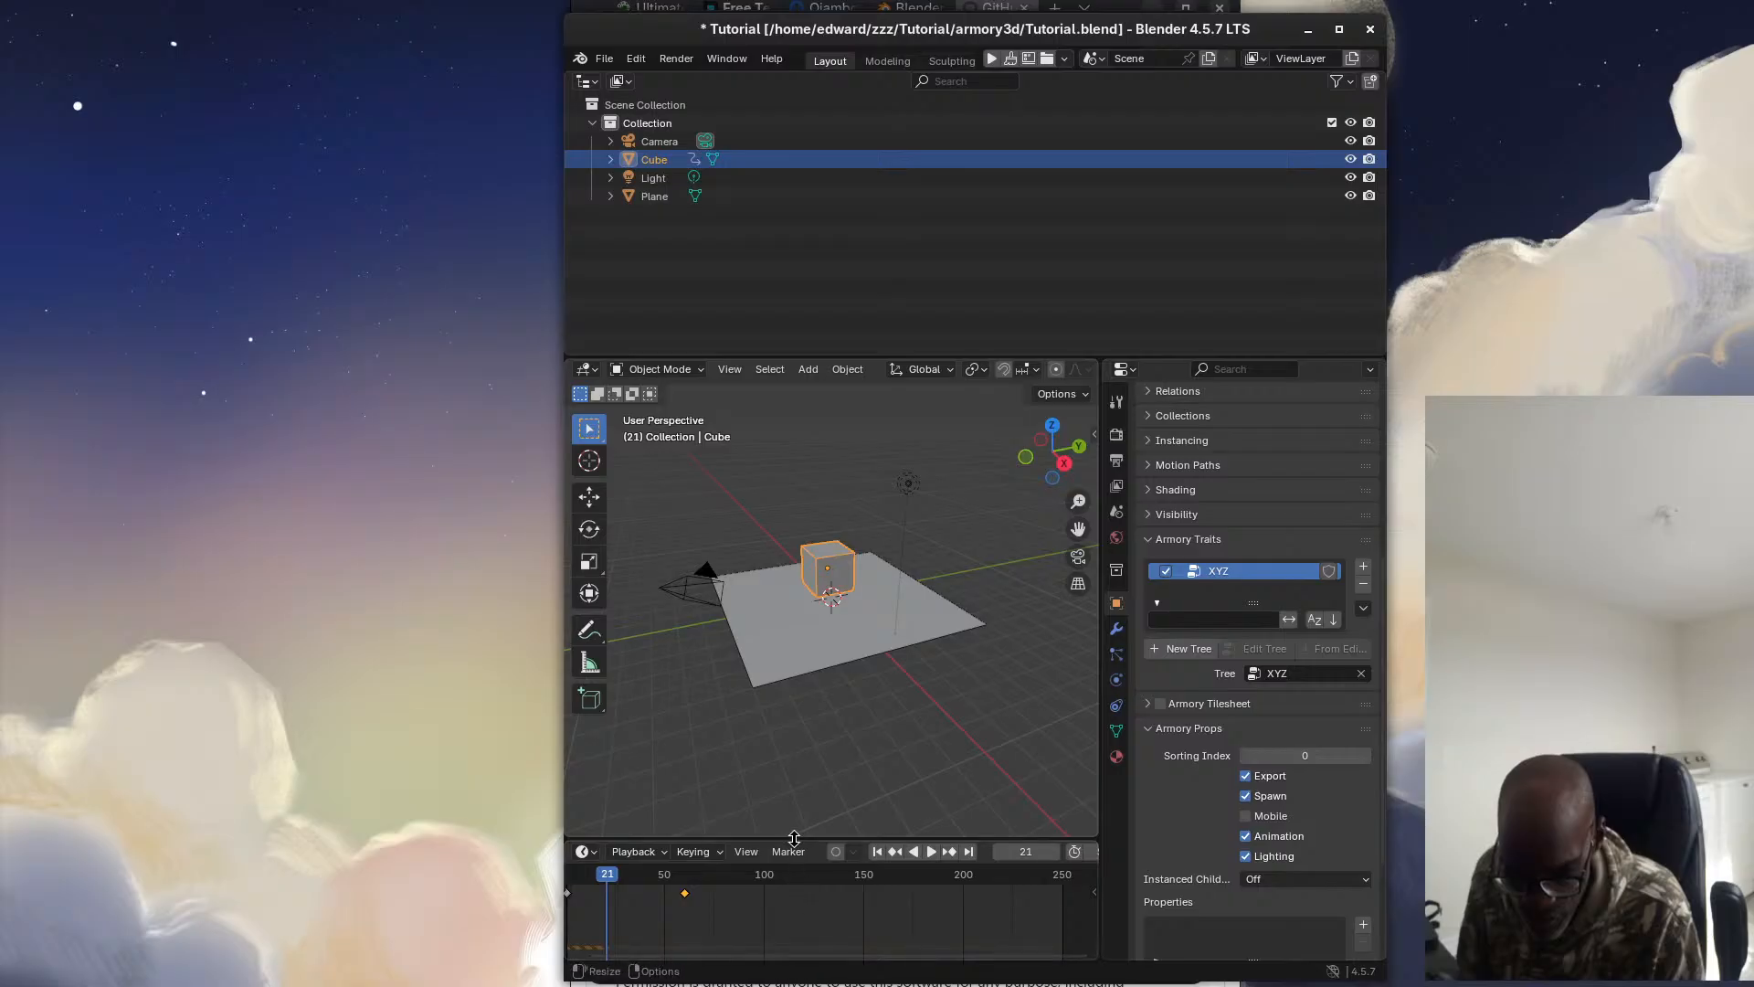
{"action": "left_click_drag", "start_coordinate": [797, 841], "coordinate": [803, 856]}
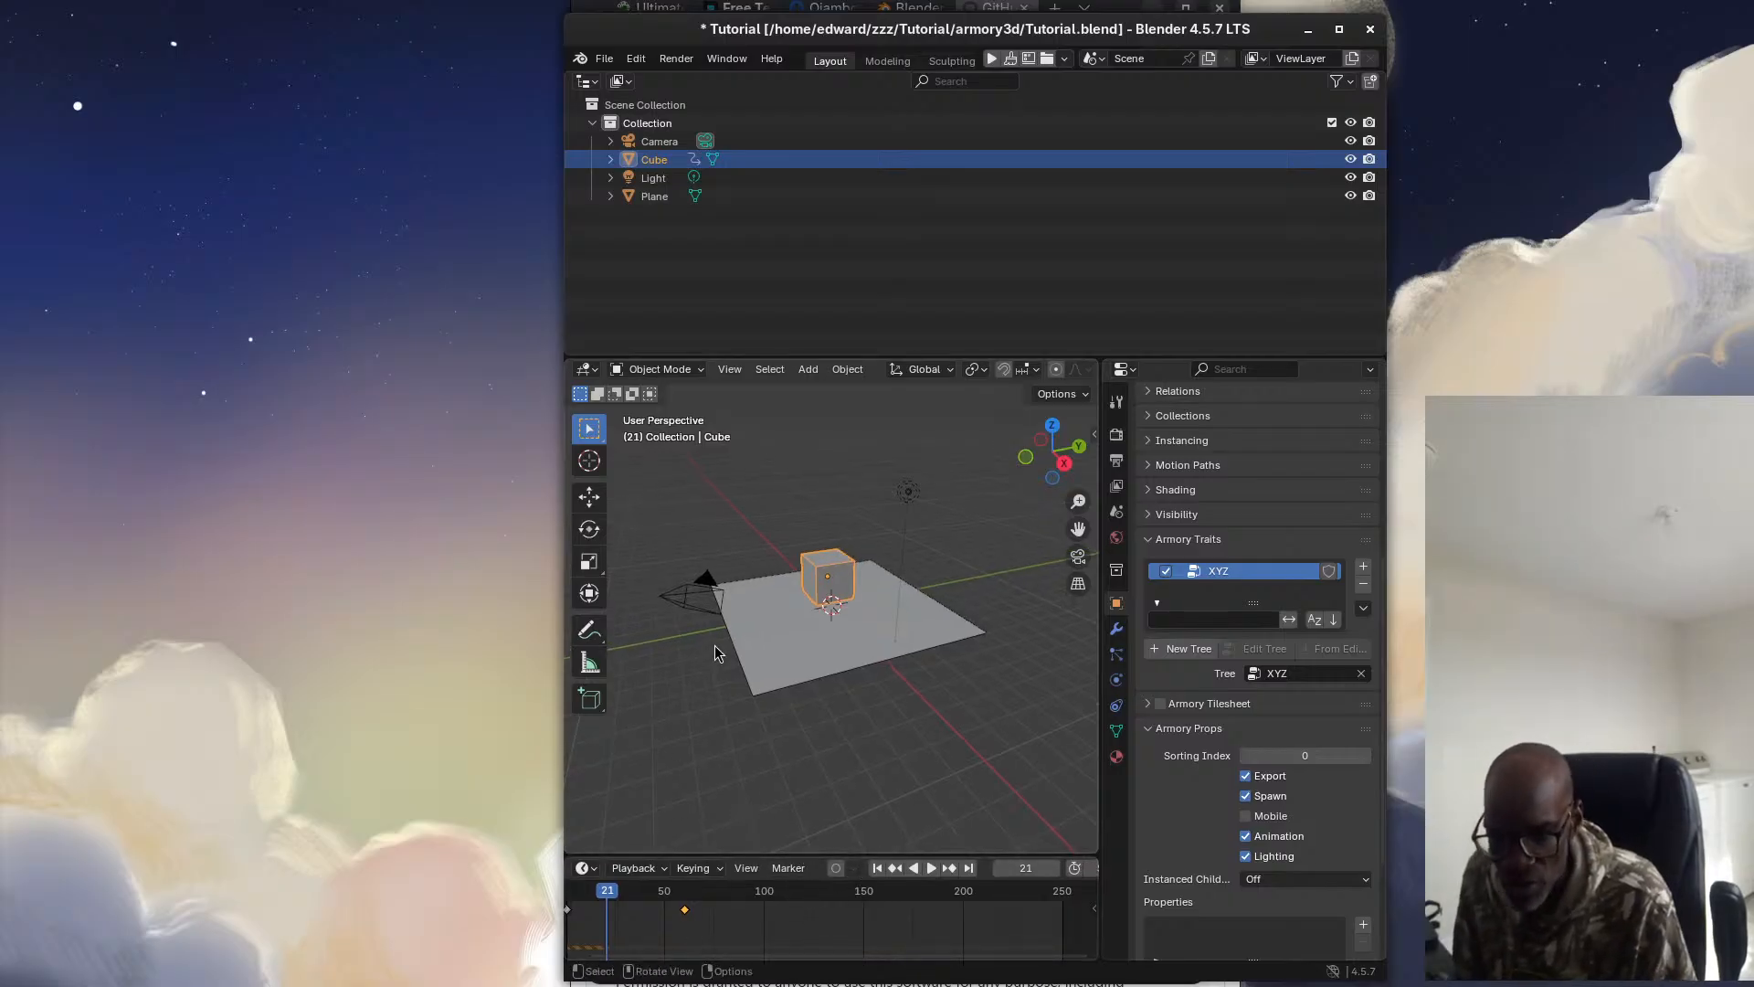
{"action": "left_click", "coordinate": [591, 83]}
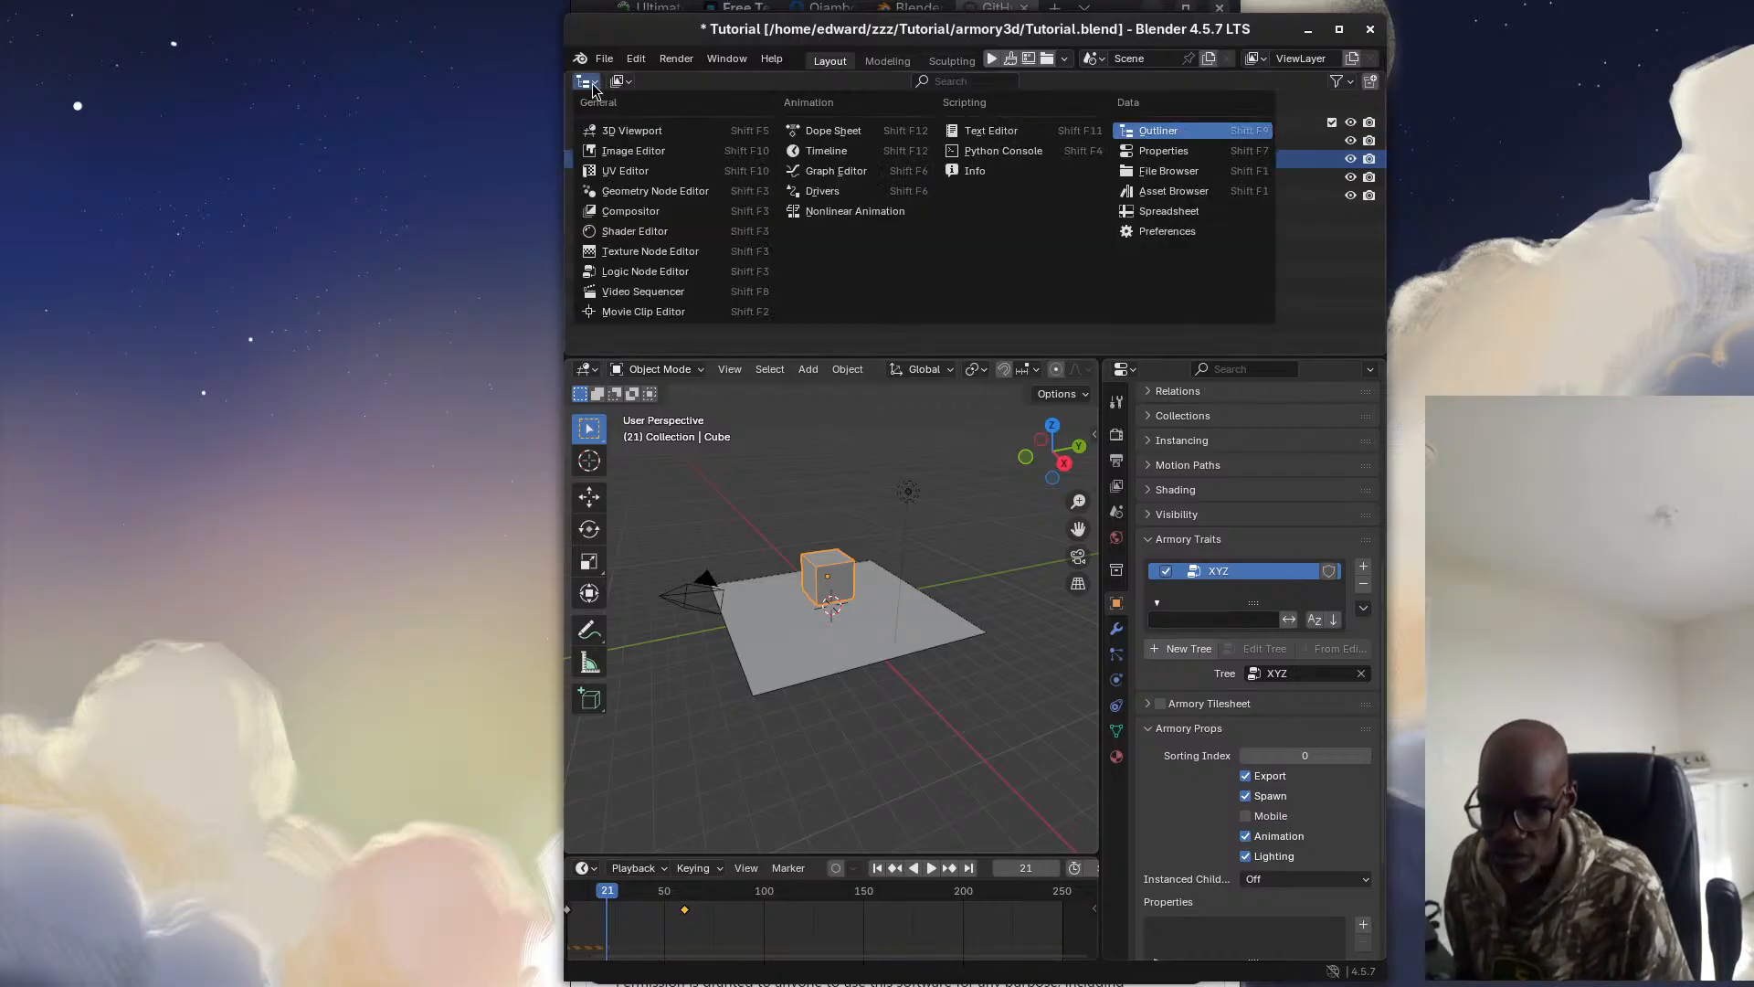
{"action": "left_click", "coordinate": [595, 274]}
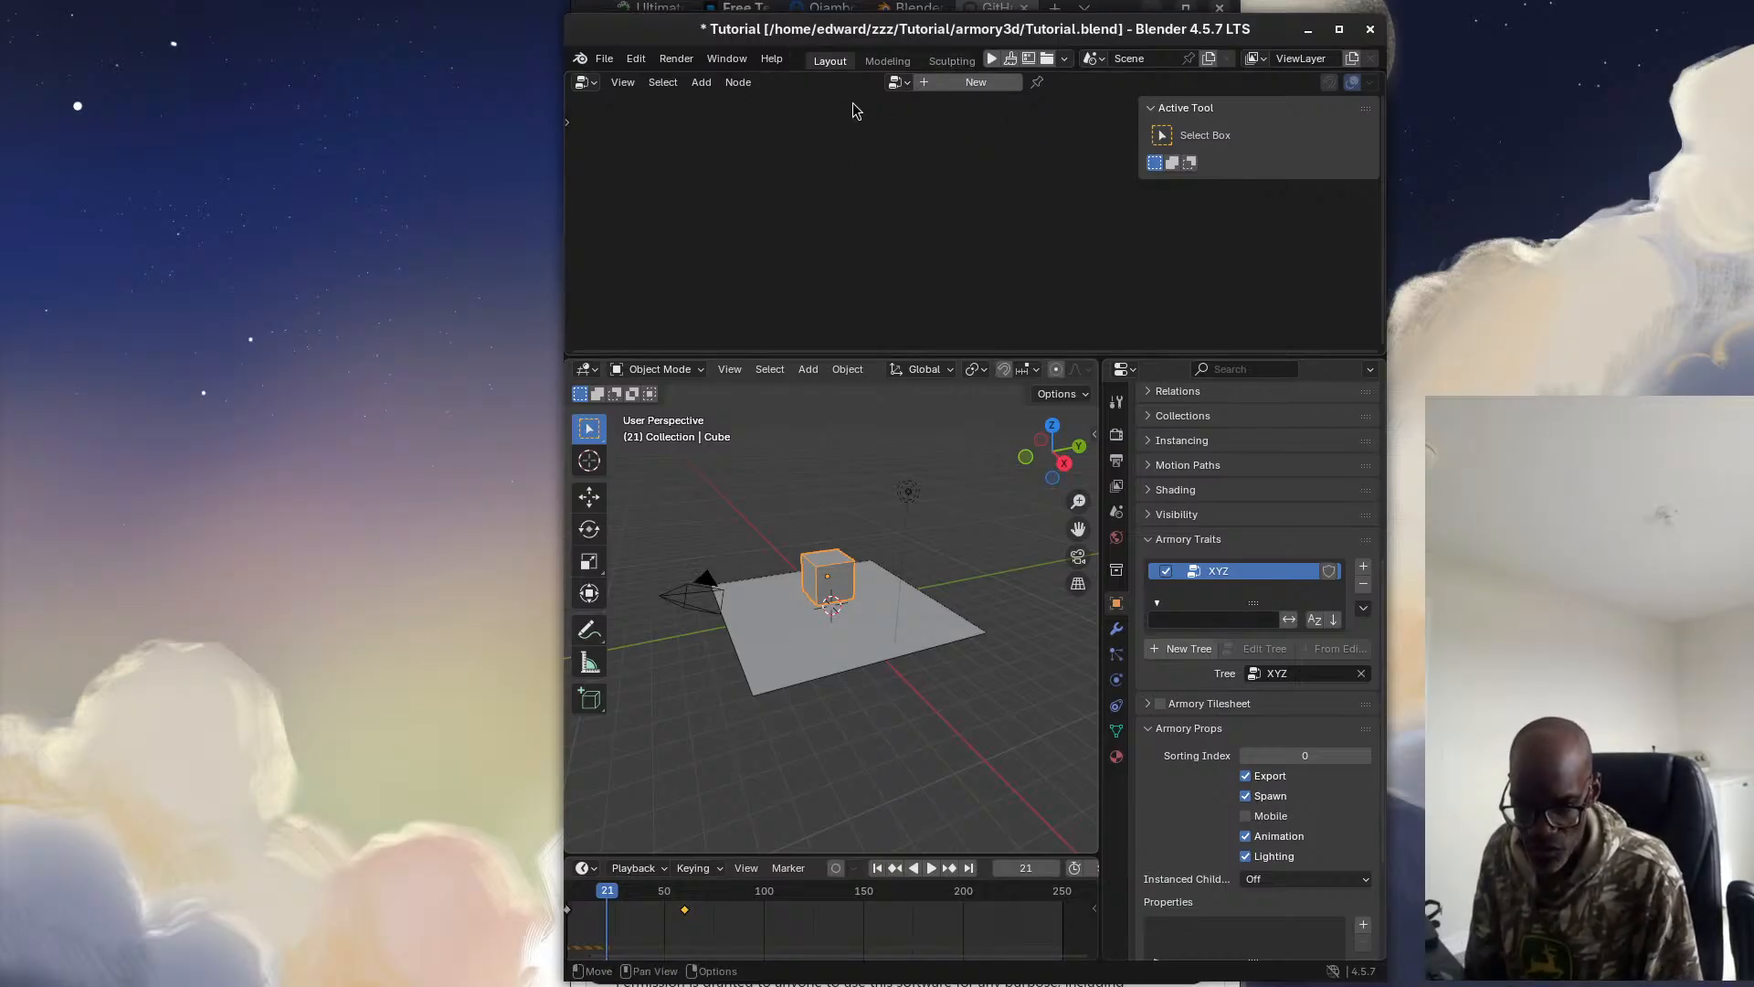
Create a blank logic tree in the Logic Node Editor and unlink it from the editor
{"action": "left_click", "coordinate": [963, 84]}
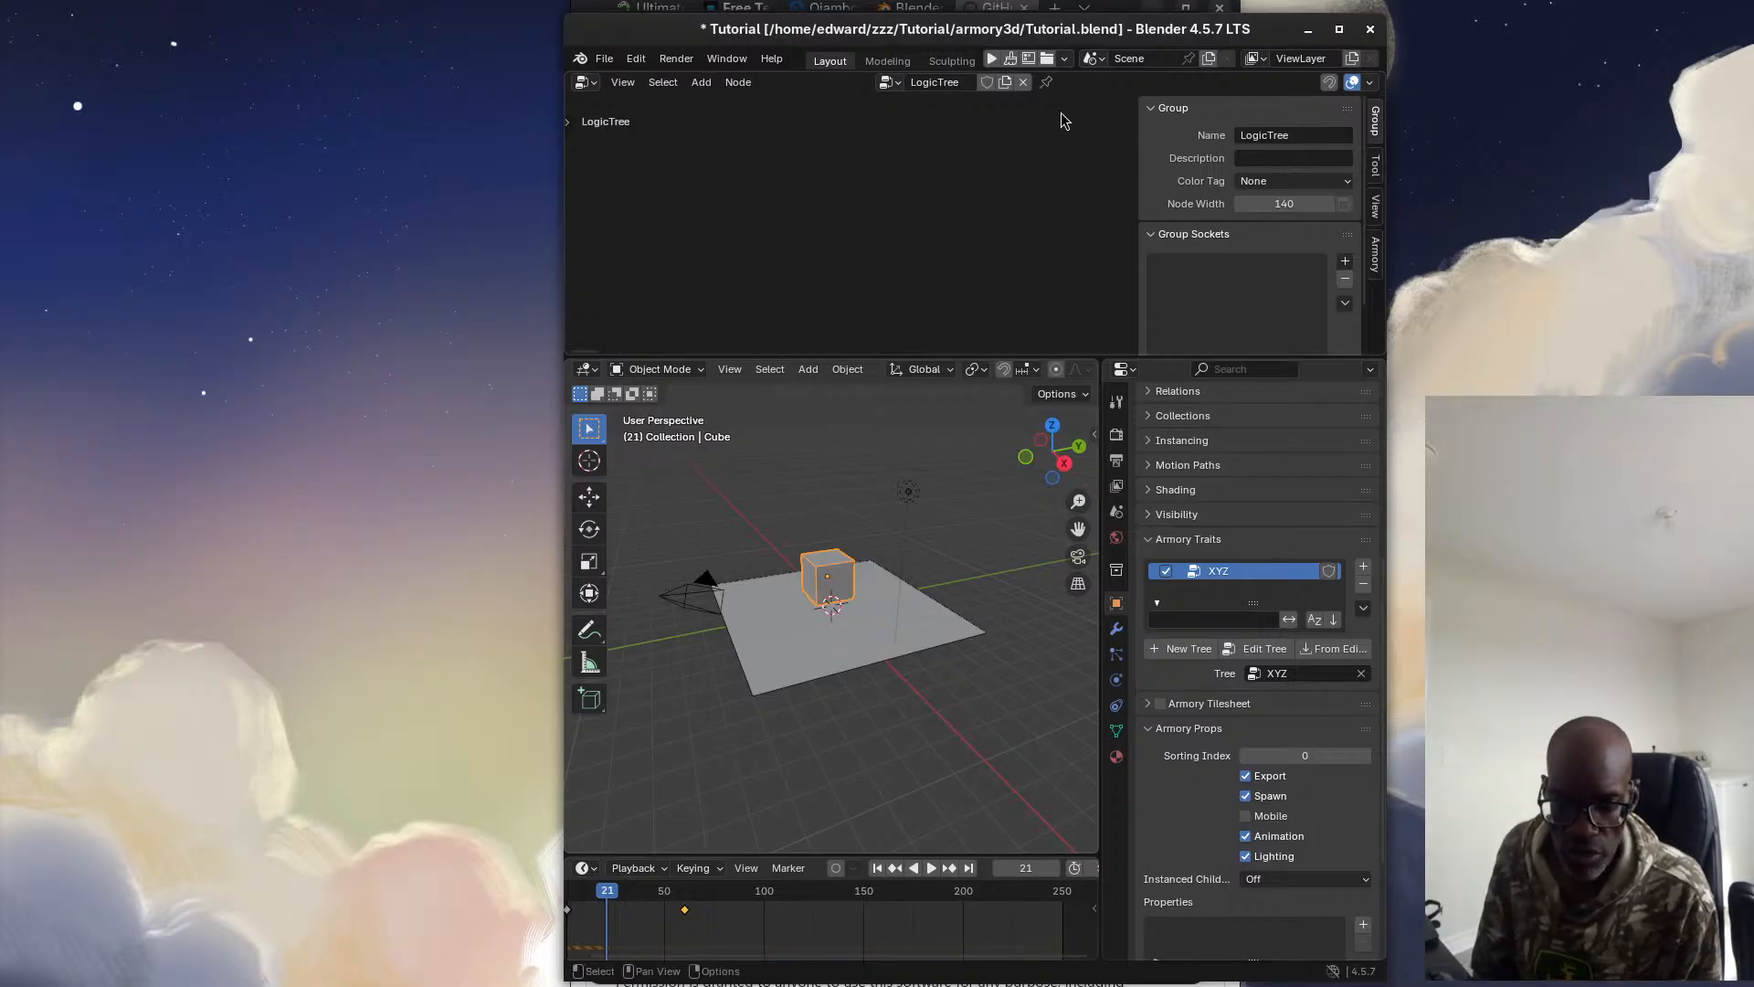
{"action": "left_click", "coordinate": [1024, 83]}
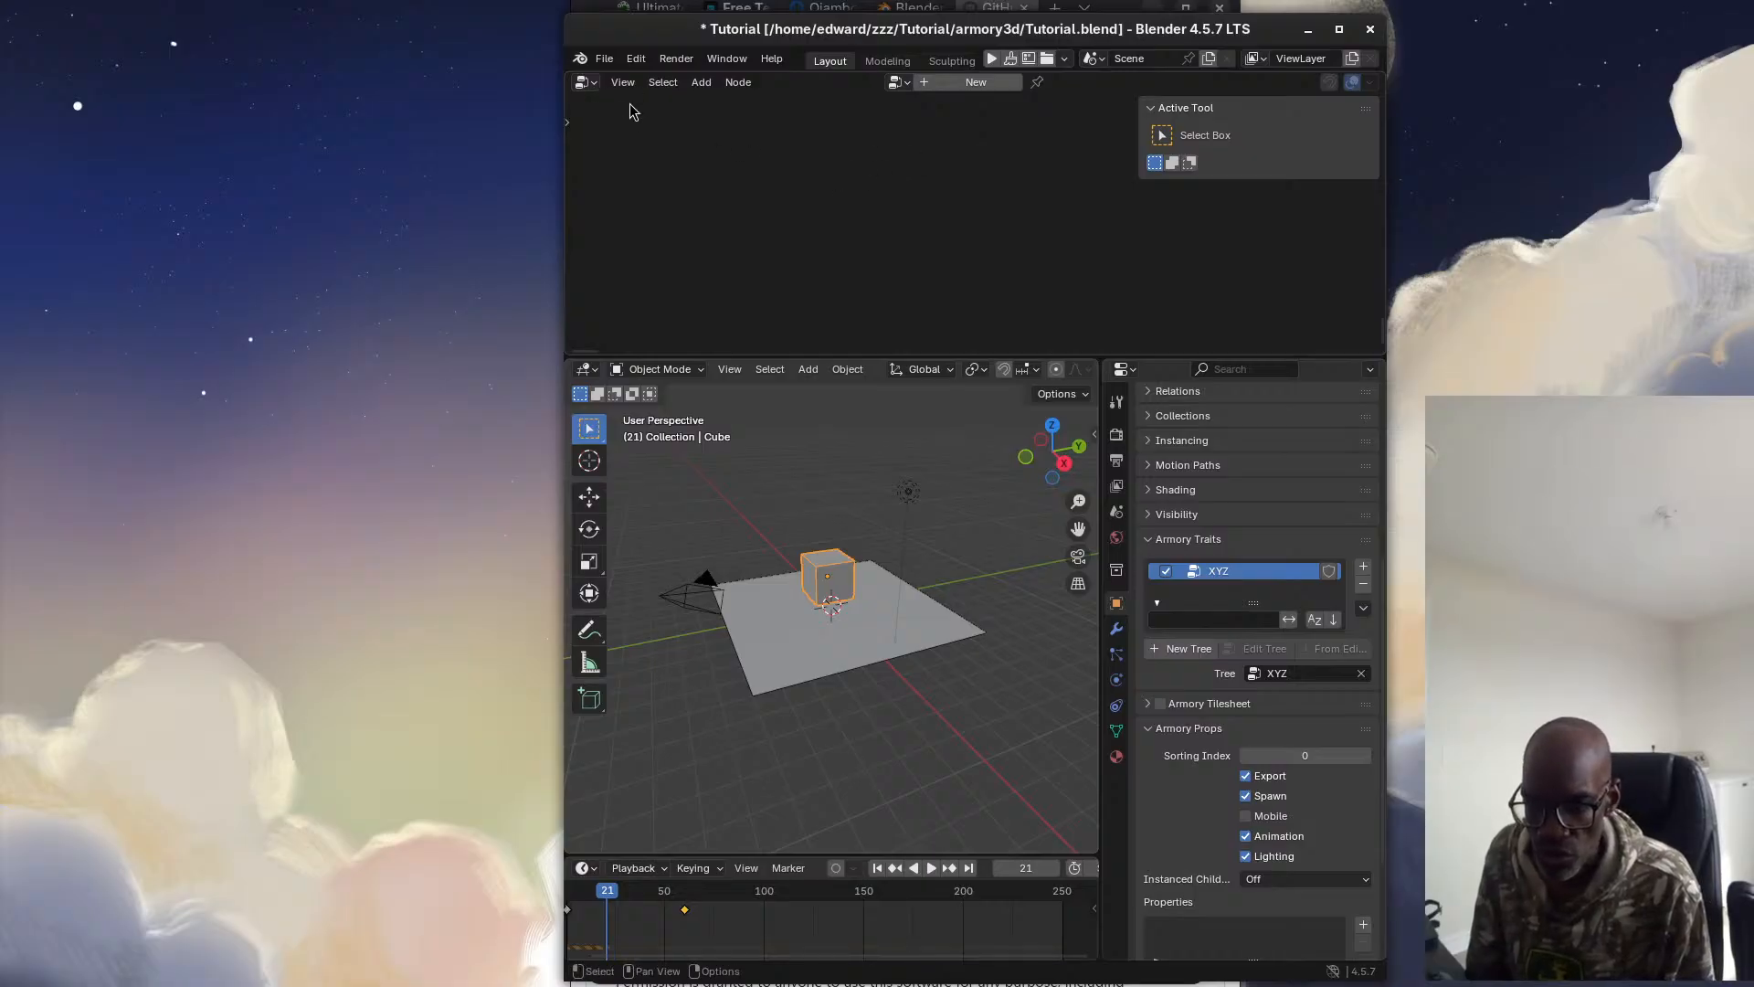
{"action": "left_click", "coordinate": [702, 83]}
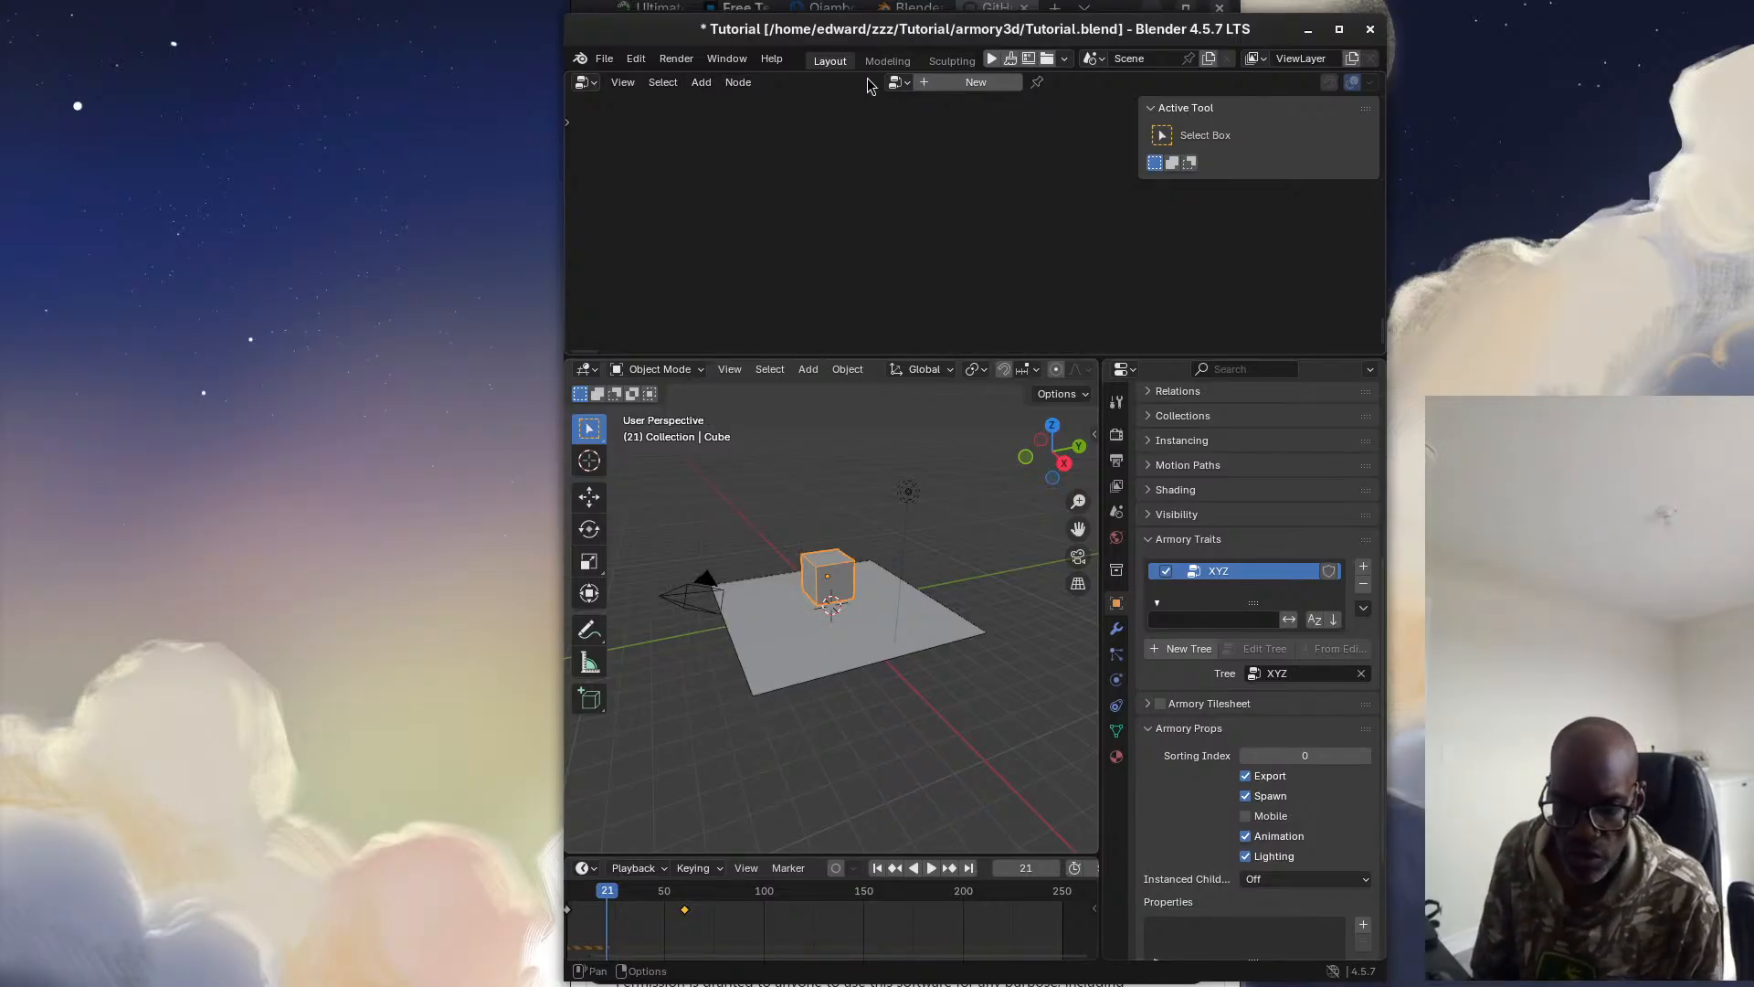
Load the existing XYZ node tree into the Logic Node Editor
{"action": "left_click", "coordinate": [900, 83]}
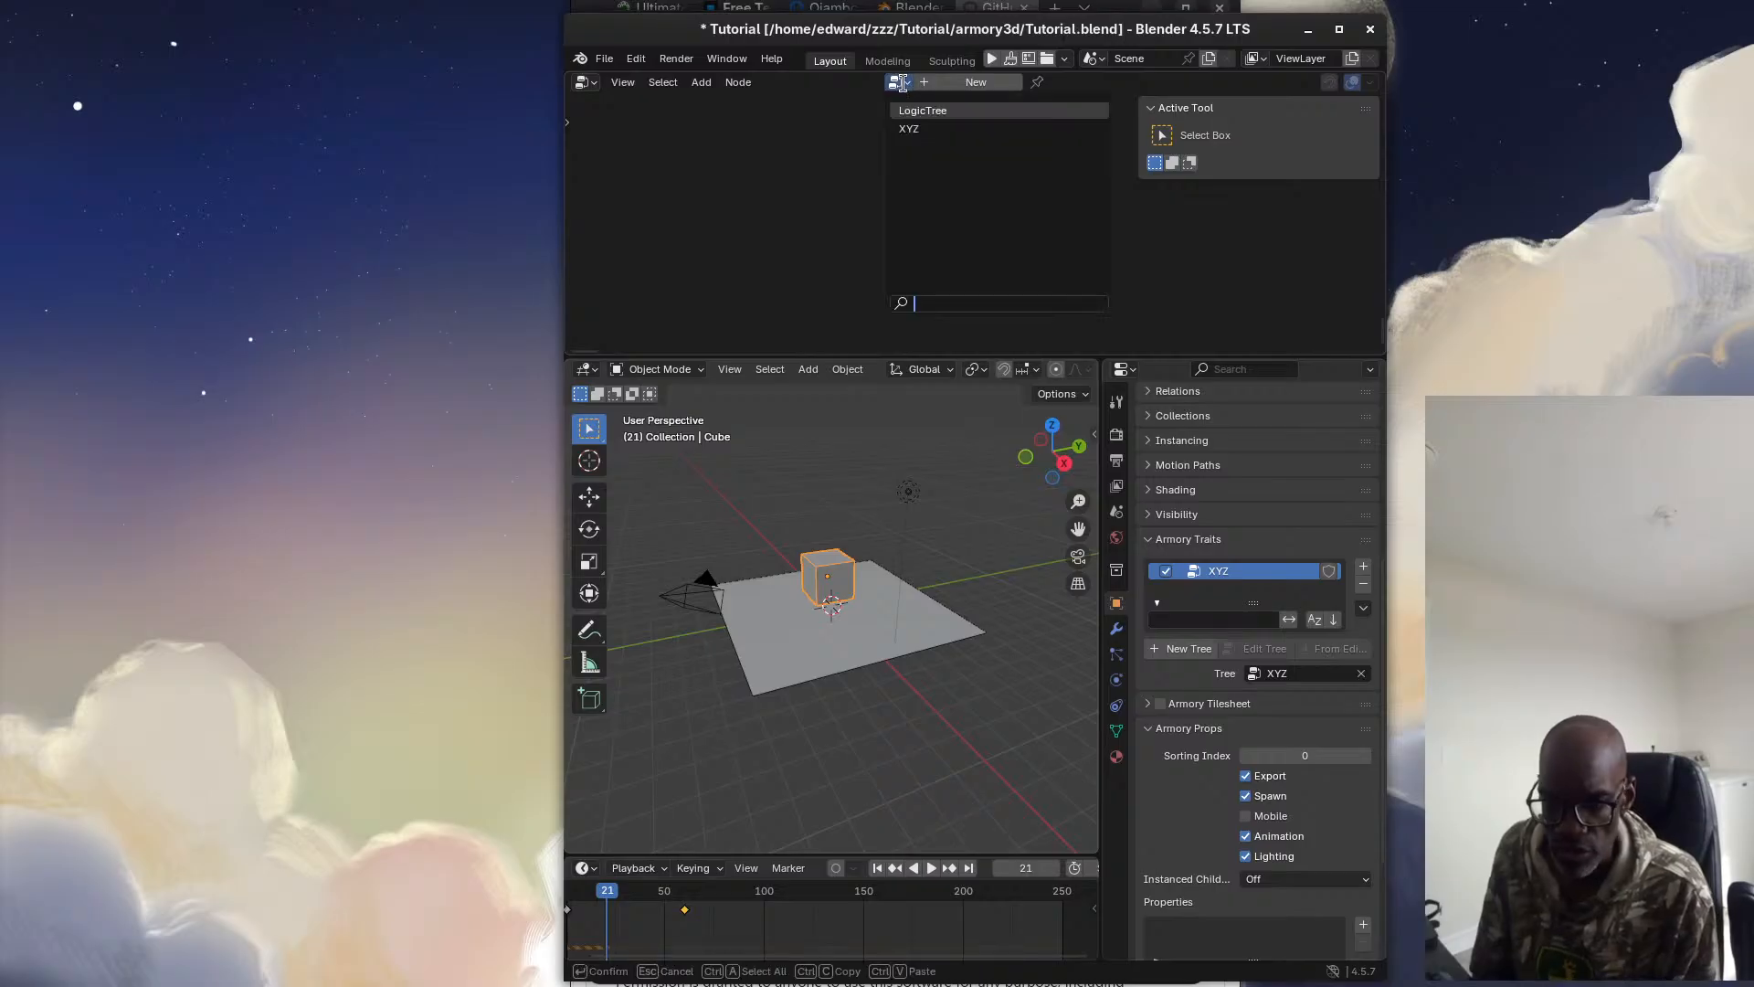
{"action": "left_click", "coordinate": [918, 132]}
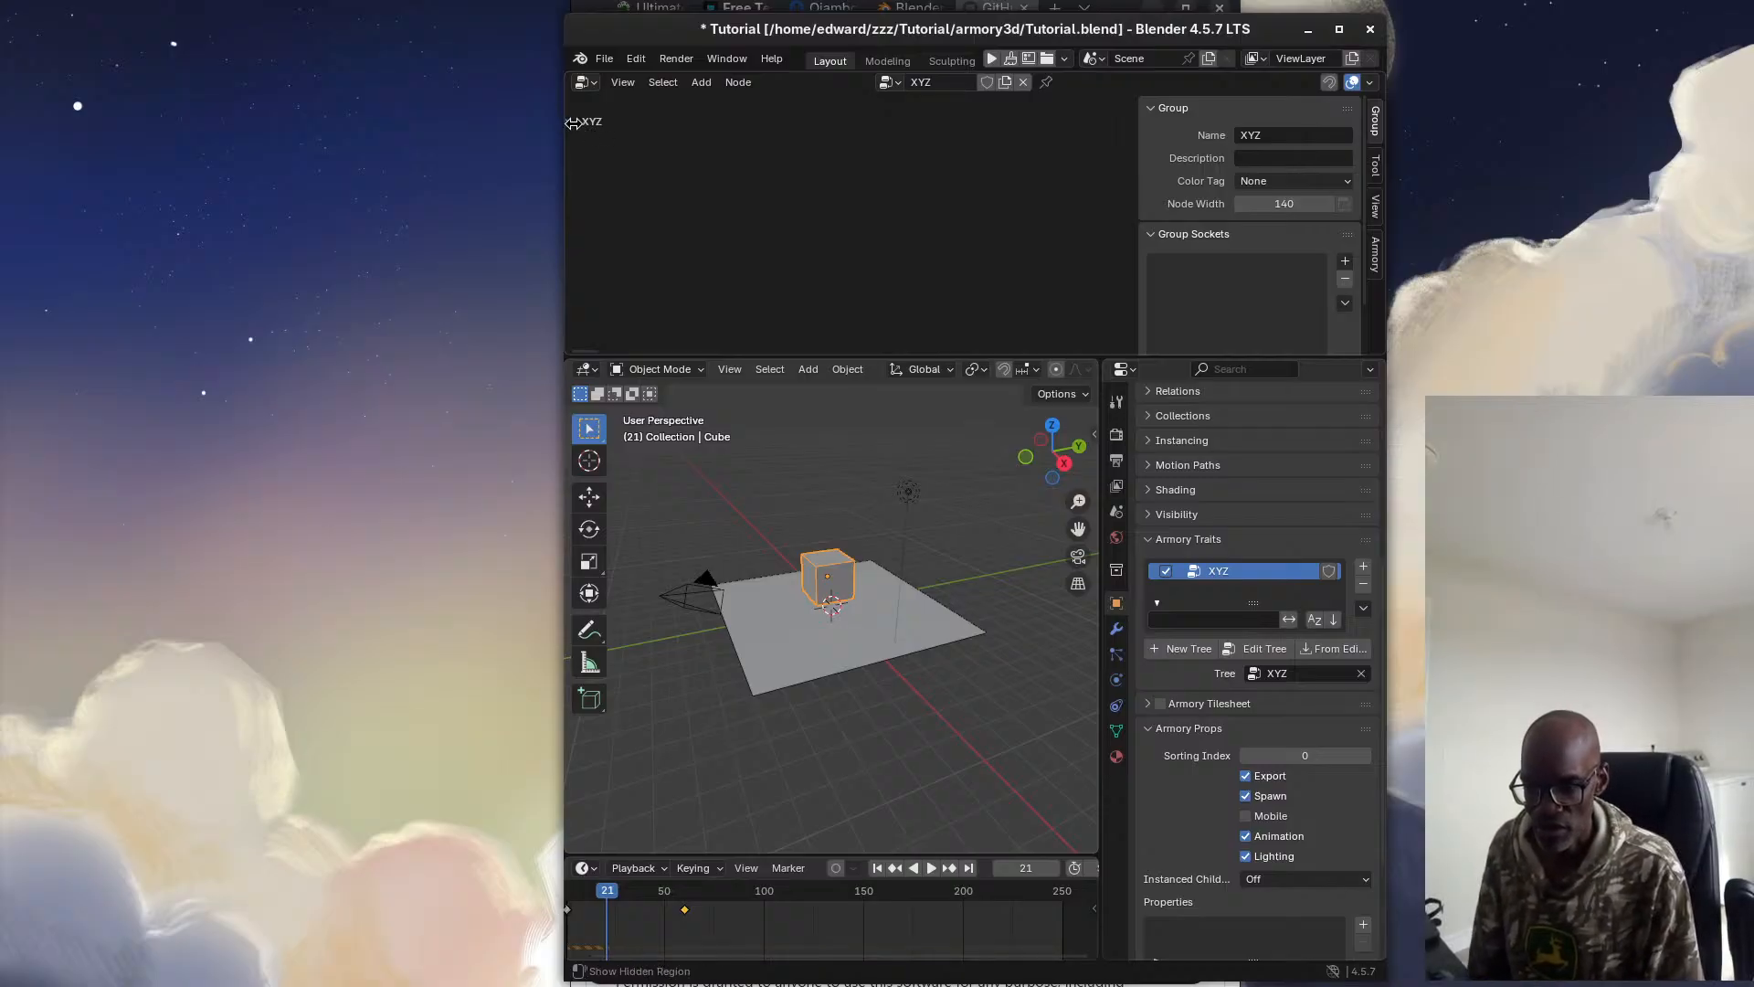
Add a Keyboard input node to the XYZ tree, place it in the open canvas and set its key to right
{"action": "left_click", "coordinate": [702, 82]}
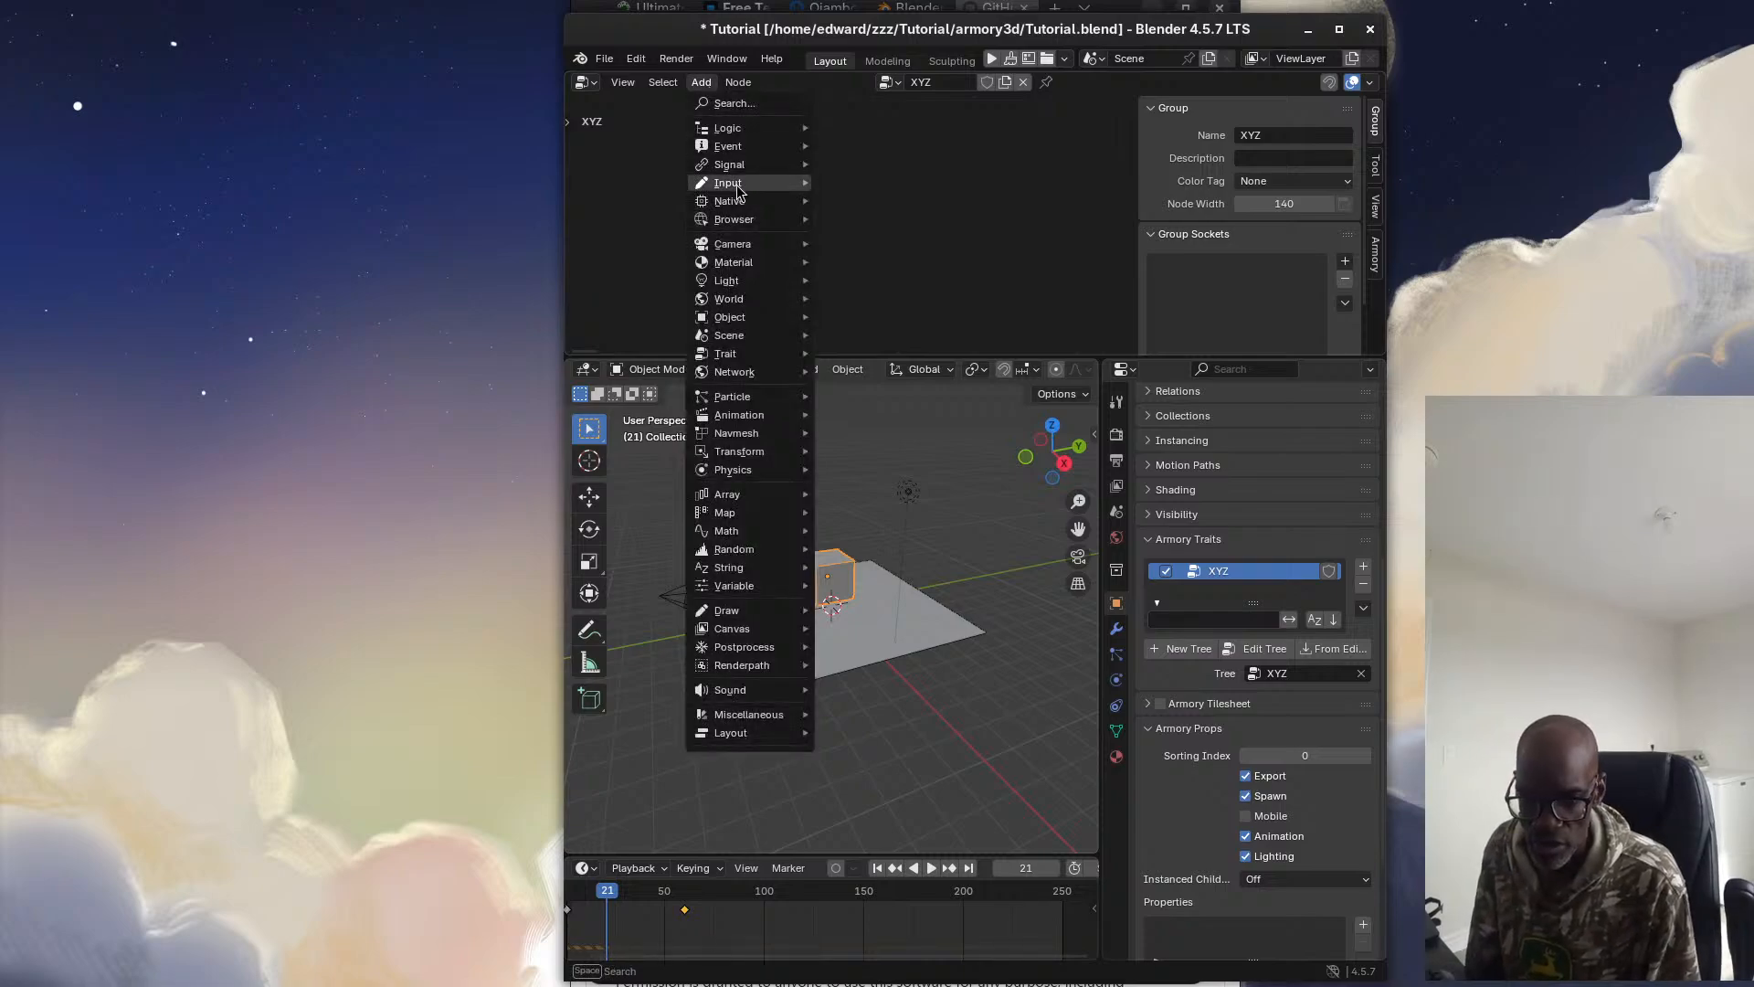
{"action": "mouse_move", "coordinate": [740, 183]}
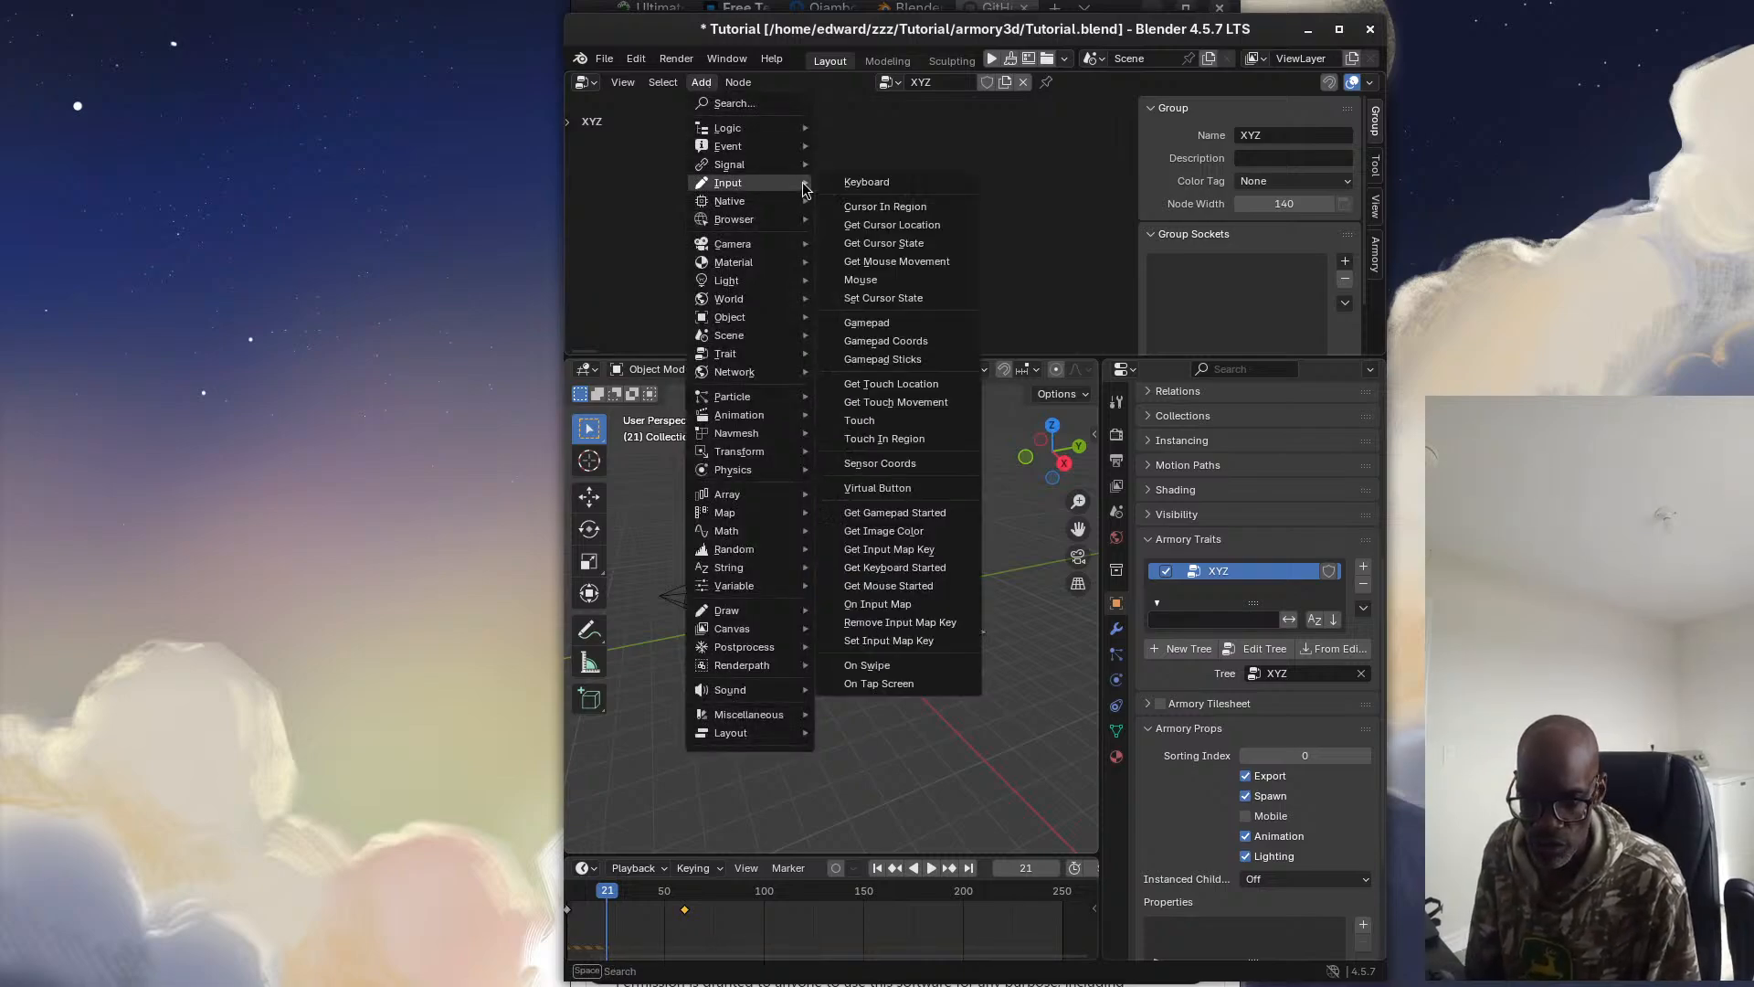
{"action": "left_click", "coordinate": [863, 181]}
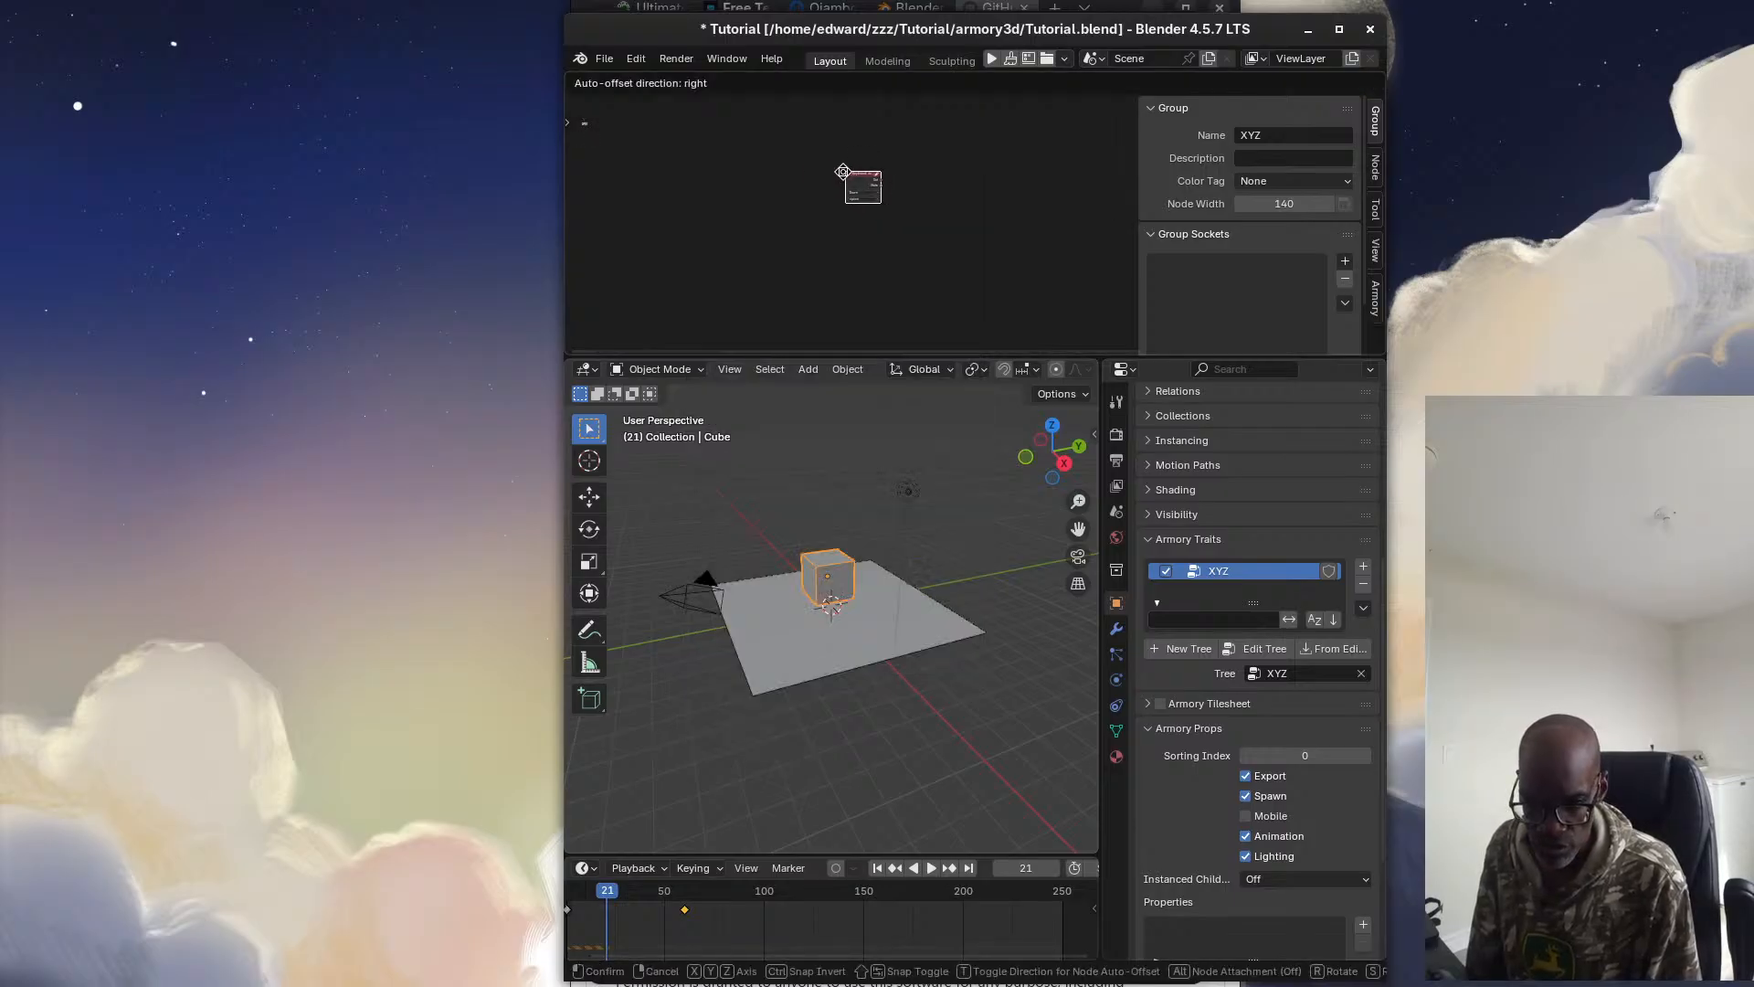
{"action": "left_click", "coordinate": [658, 143]}
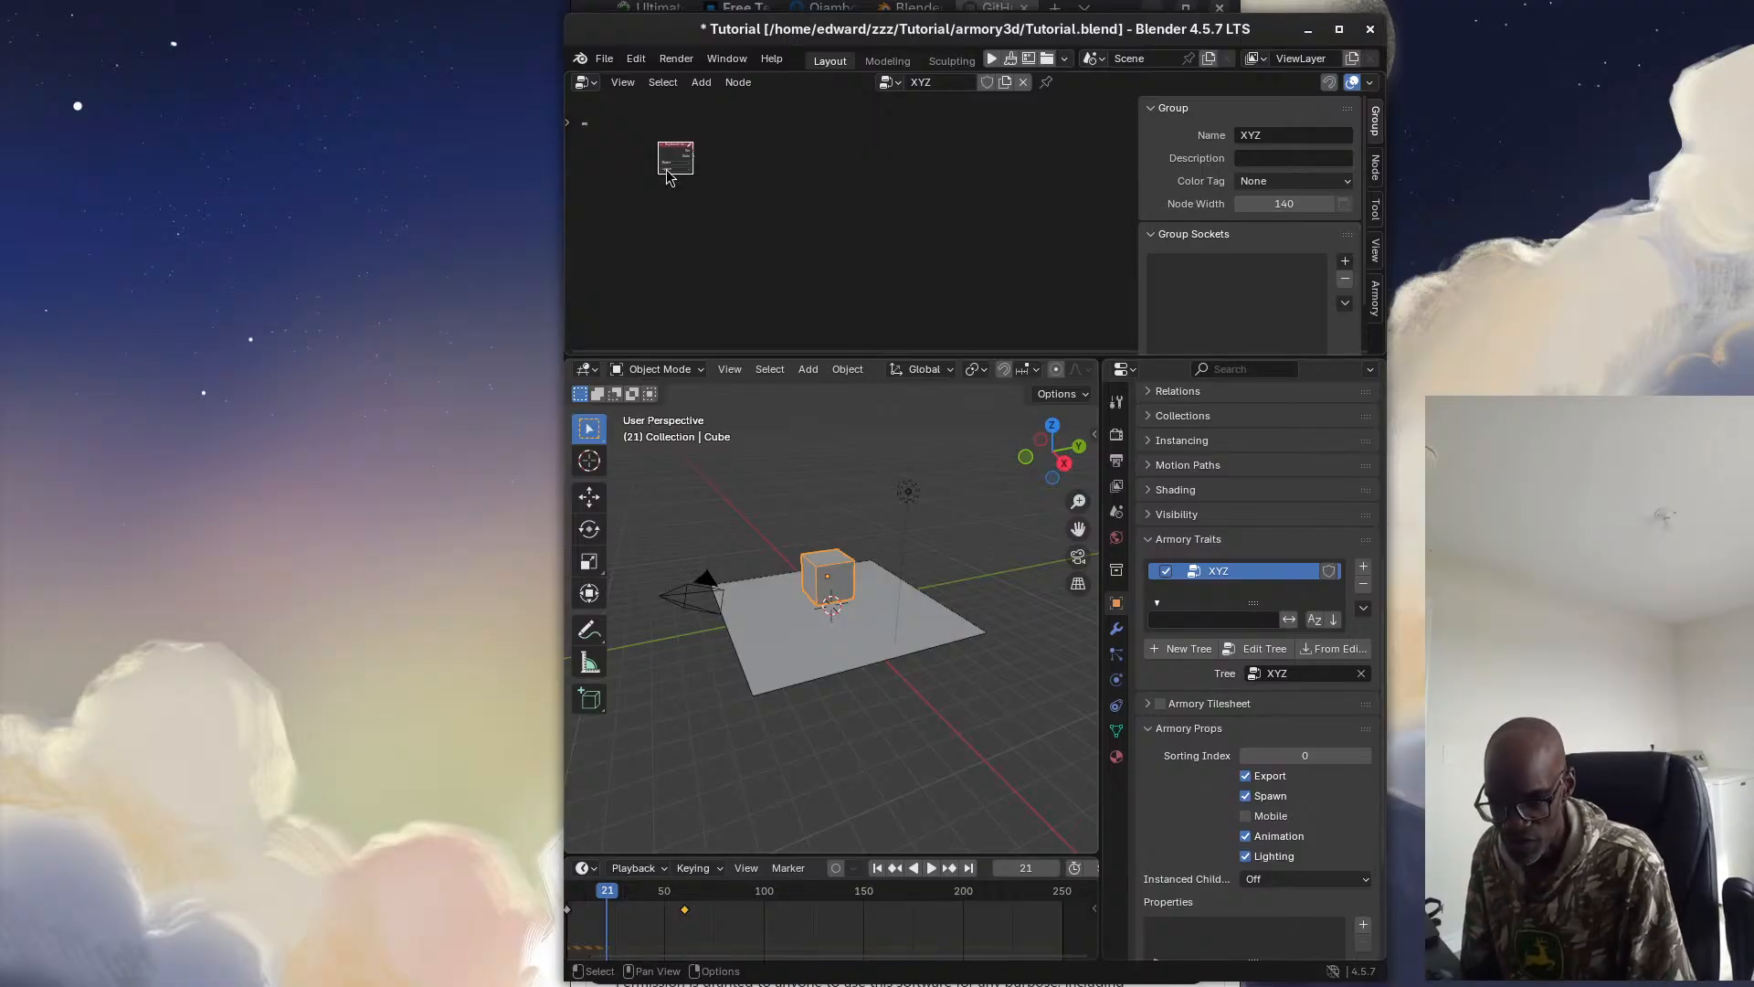
{"action": "scroll", "coordinate": [663, 174], "scroll_direction": "up", "scroll_amount": 2}
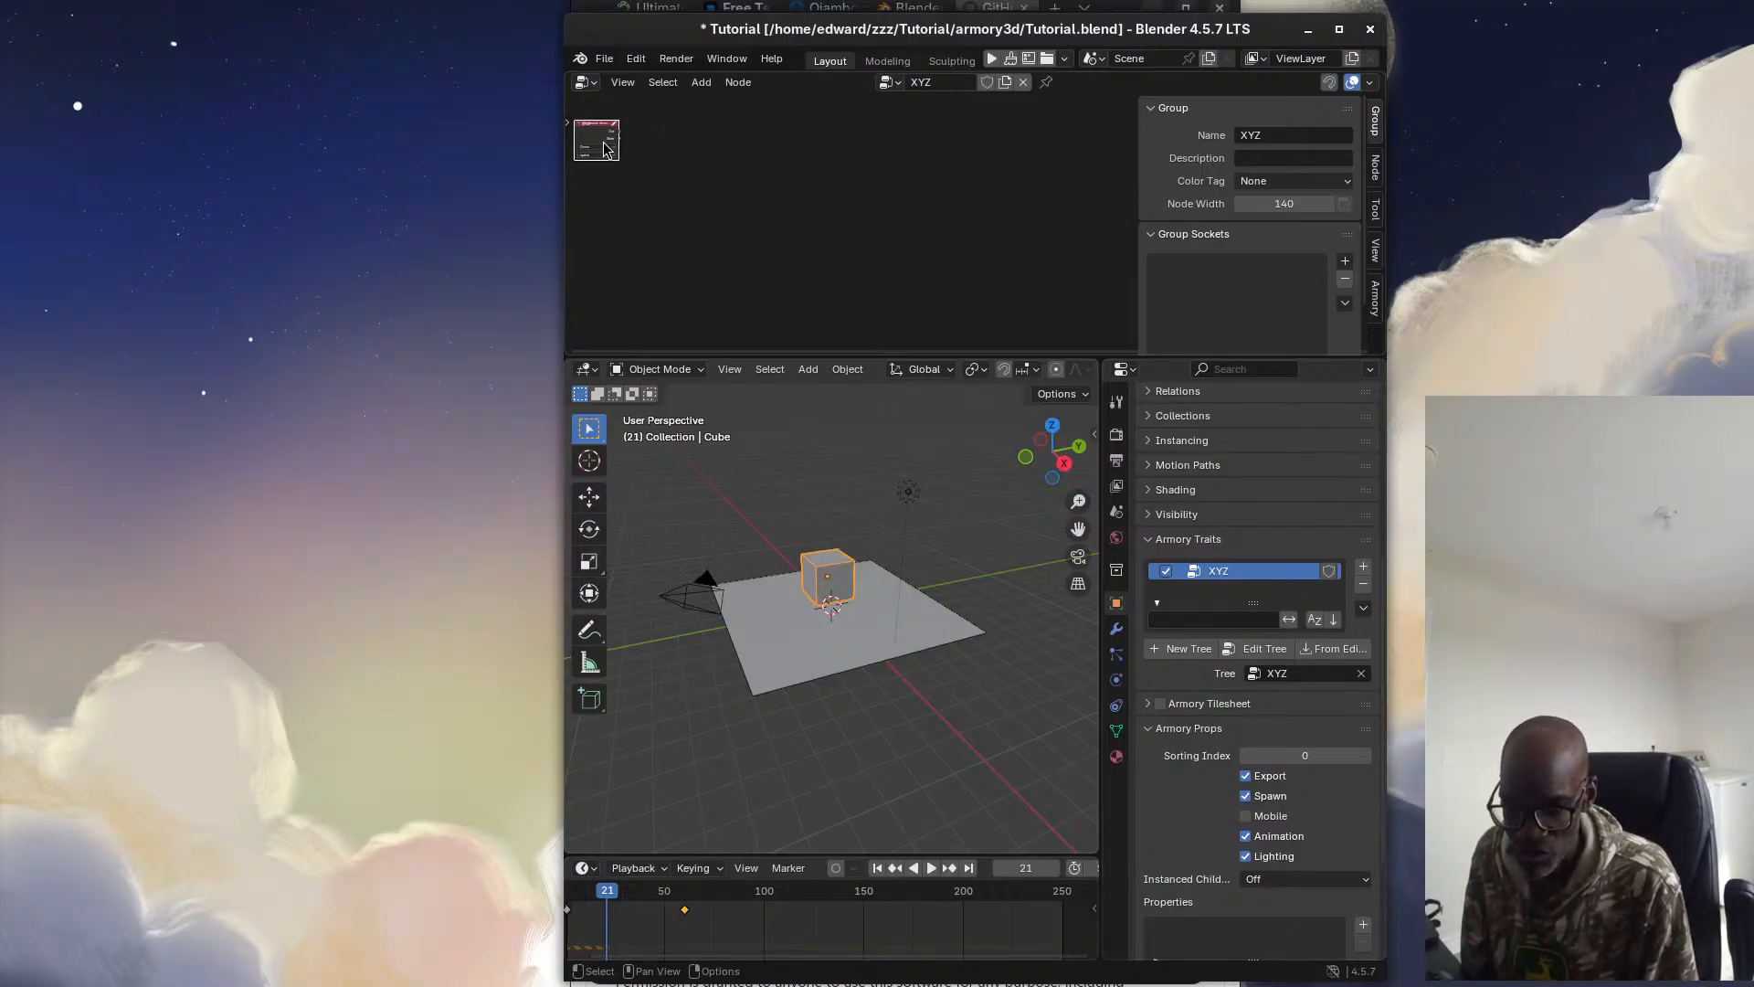
{"action": "left_click_drag", "start_coordinate": [596, 123], "coordinate": [838, 209]}
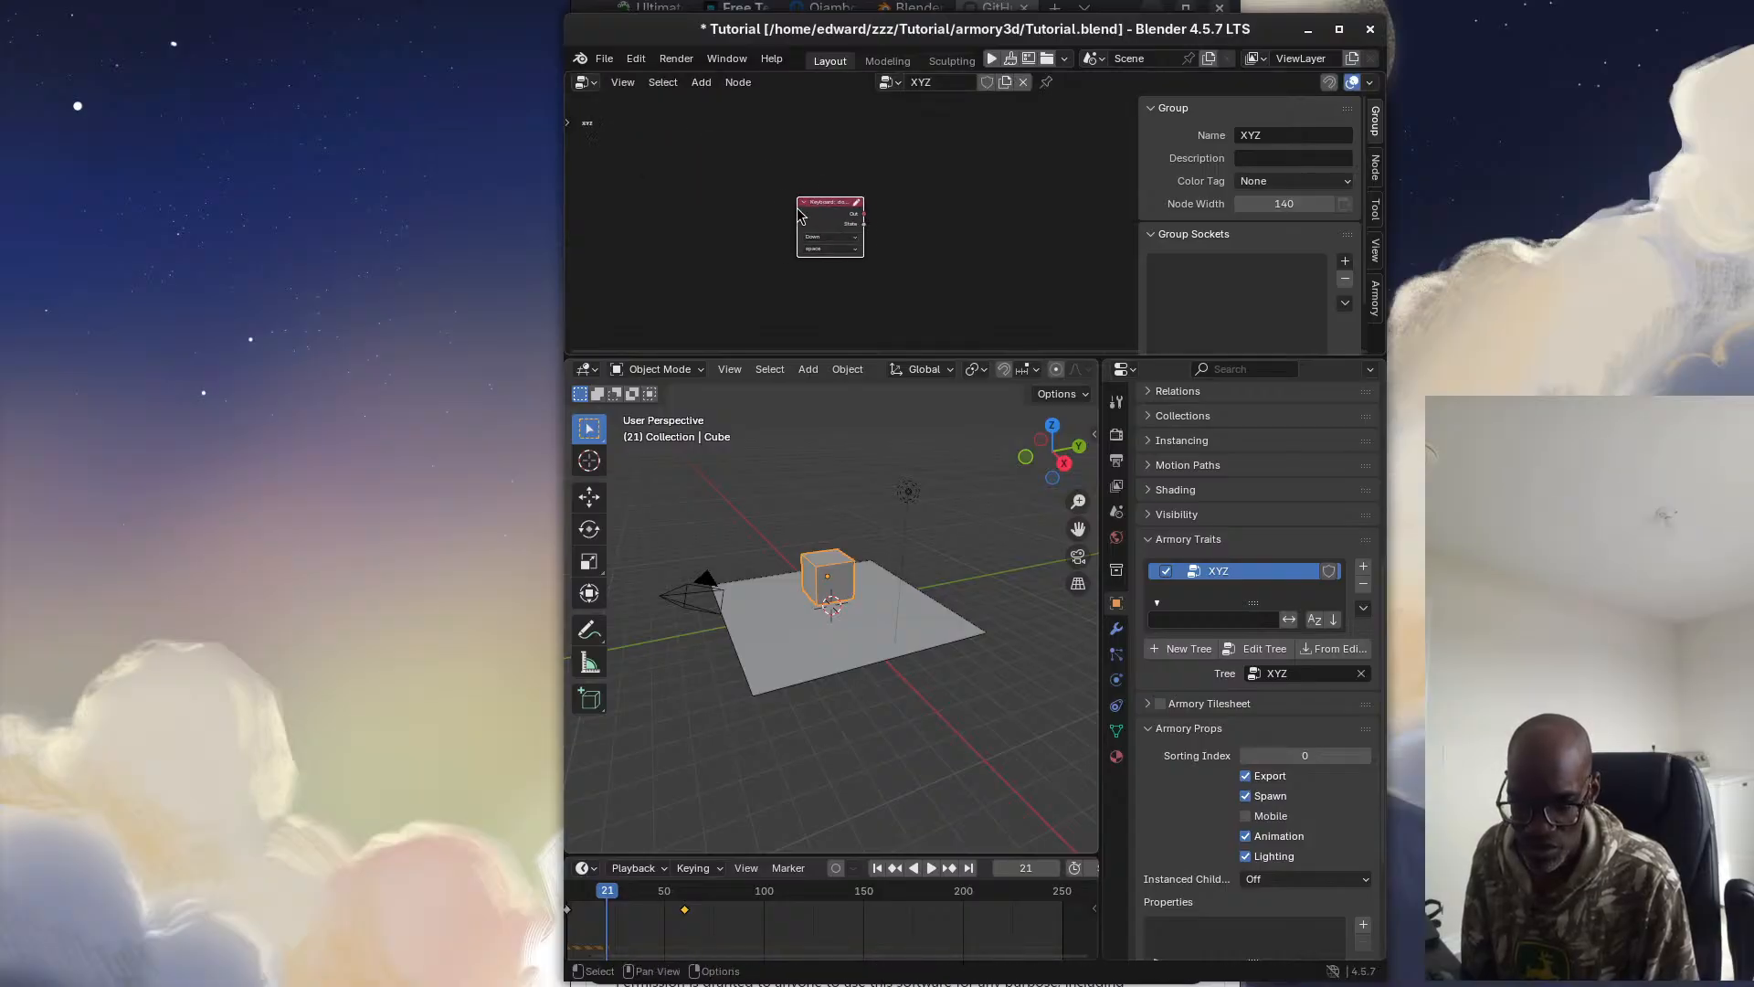
{"action": "scroll", "coordinate": [729, 247], "scroll_direction": "up", "scroll_amount": 3}
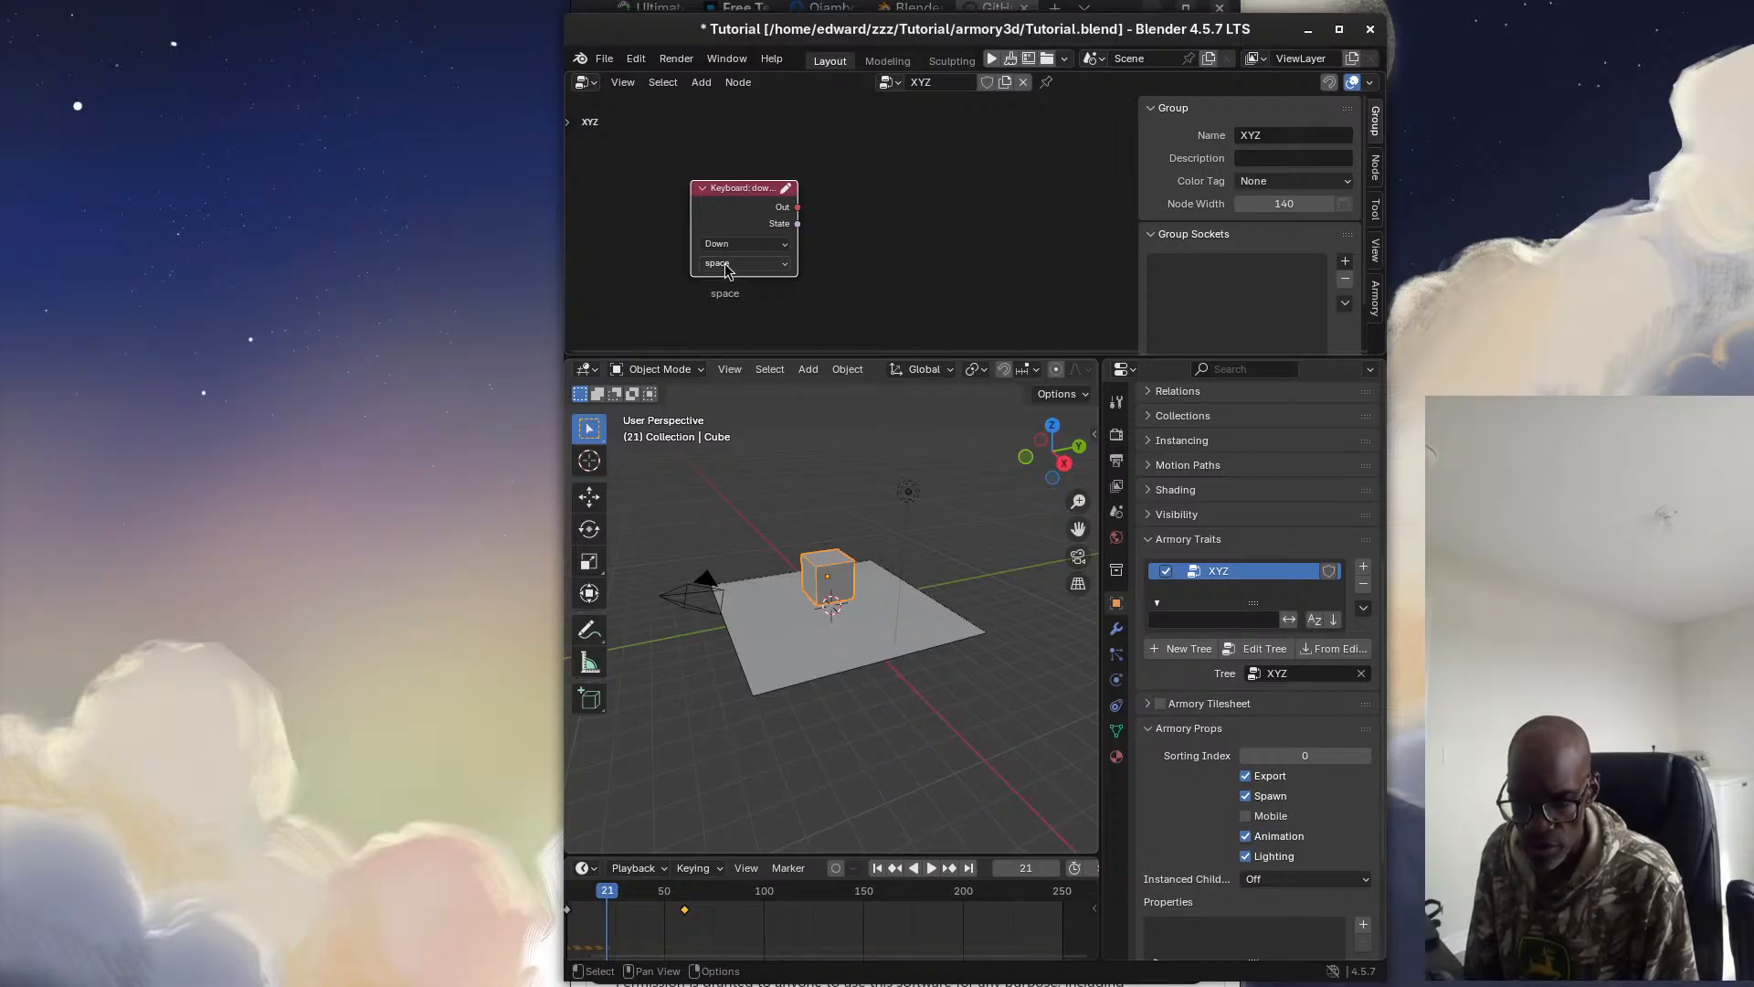
{"action": "left_click", "coordinate": [727, 264]}
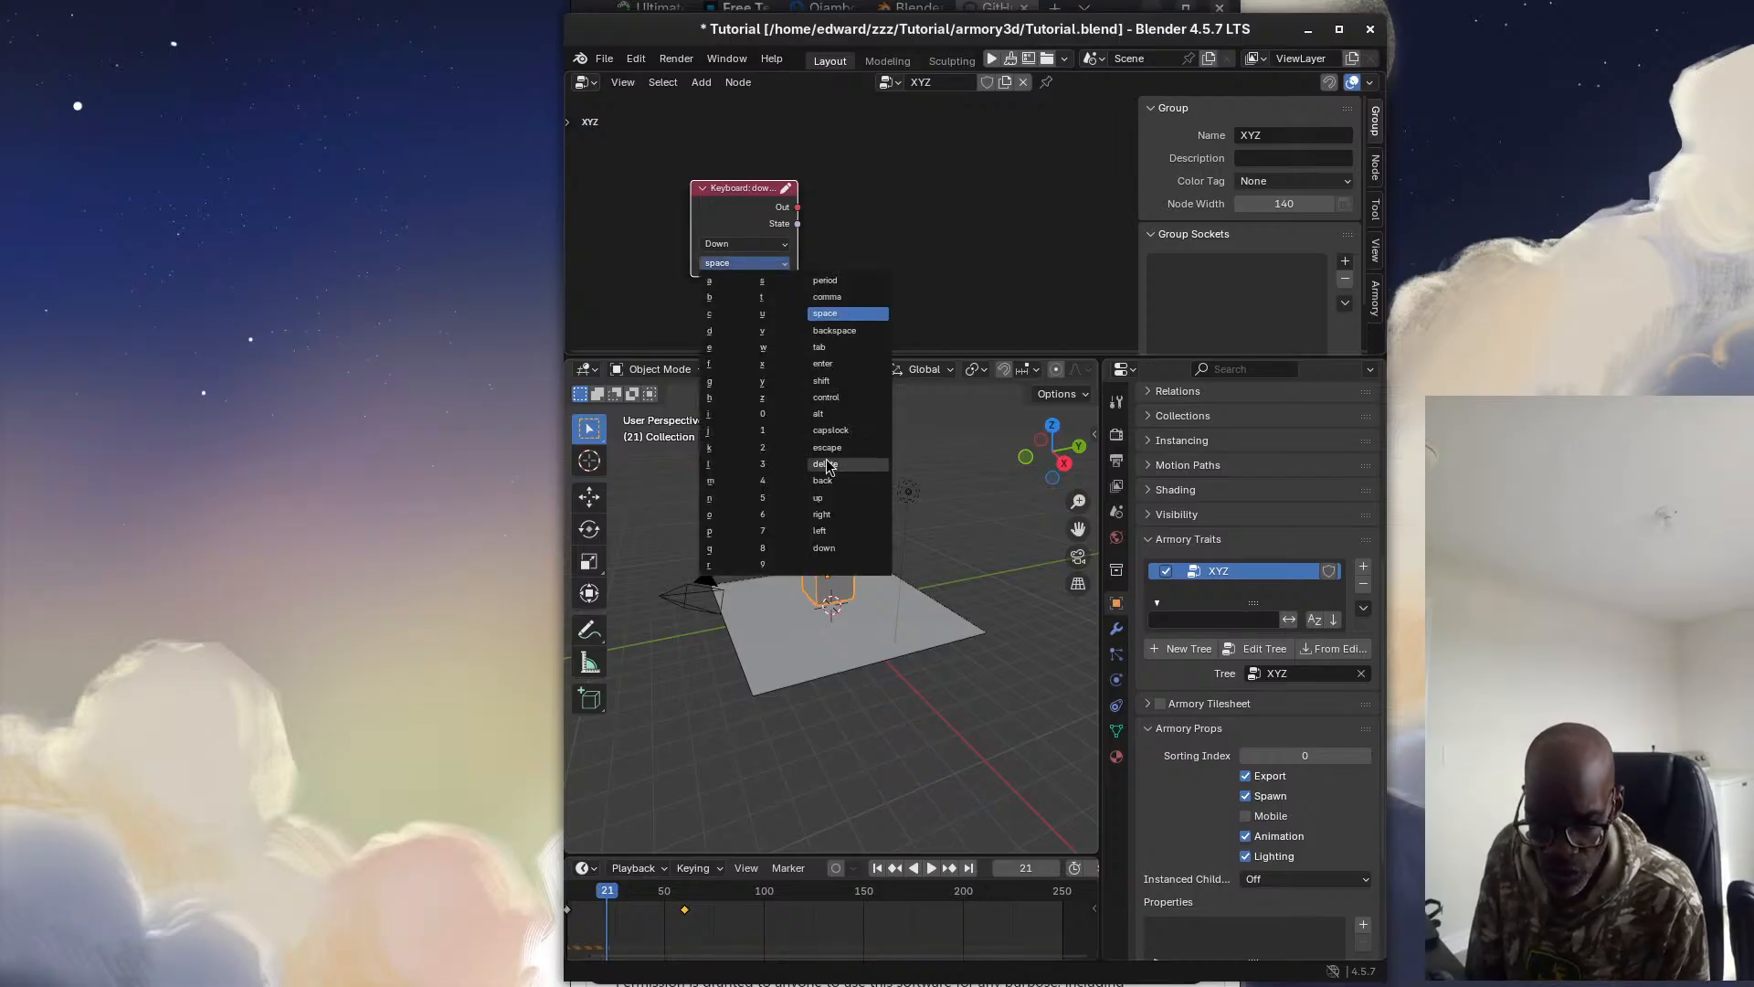
{"action": "left_click", "coordinate": [822, 514]}
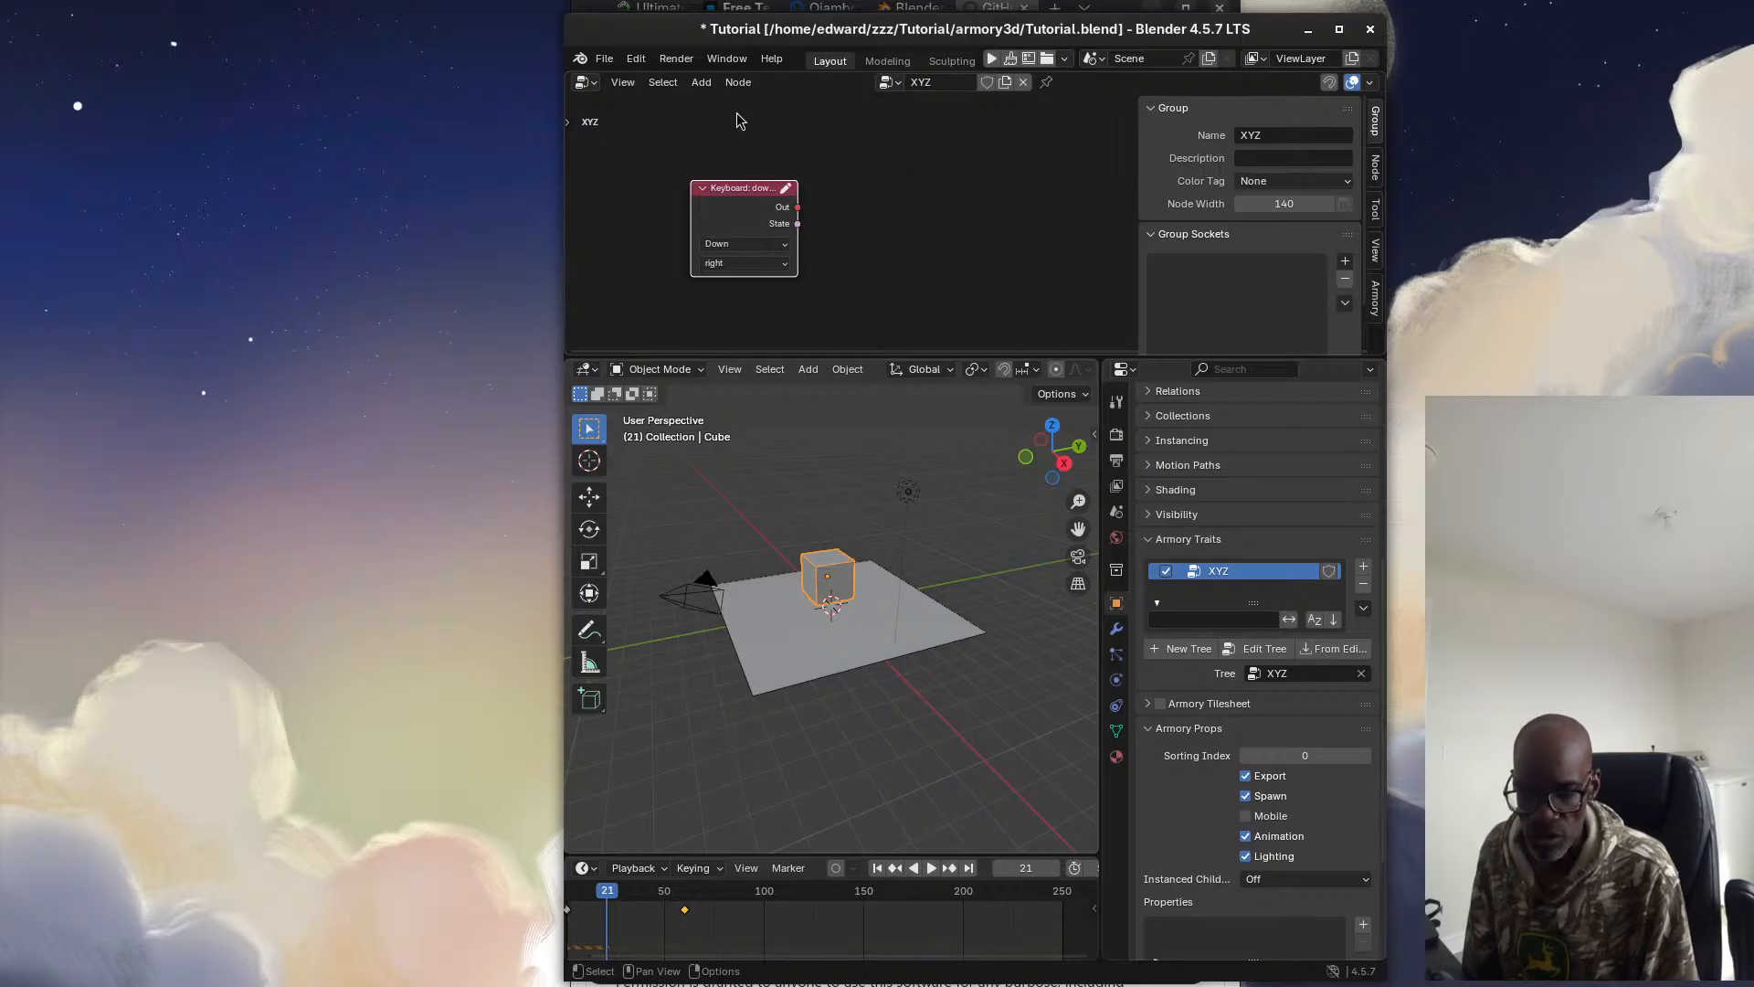
Examine the Object and Event node categories and search the available logic nodes for "action"
{"action": "left_click", "coordinate": [701, 82]}
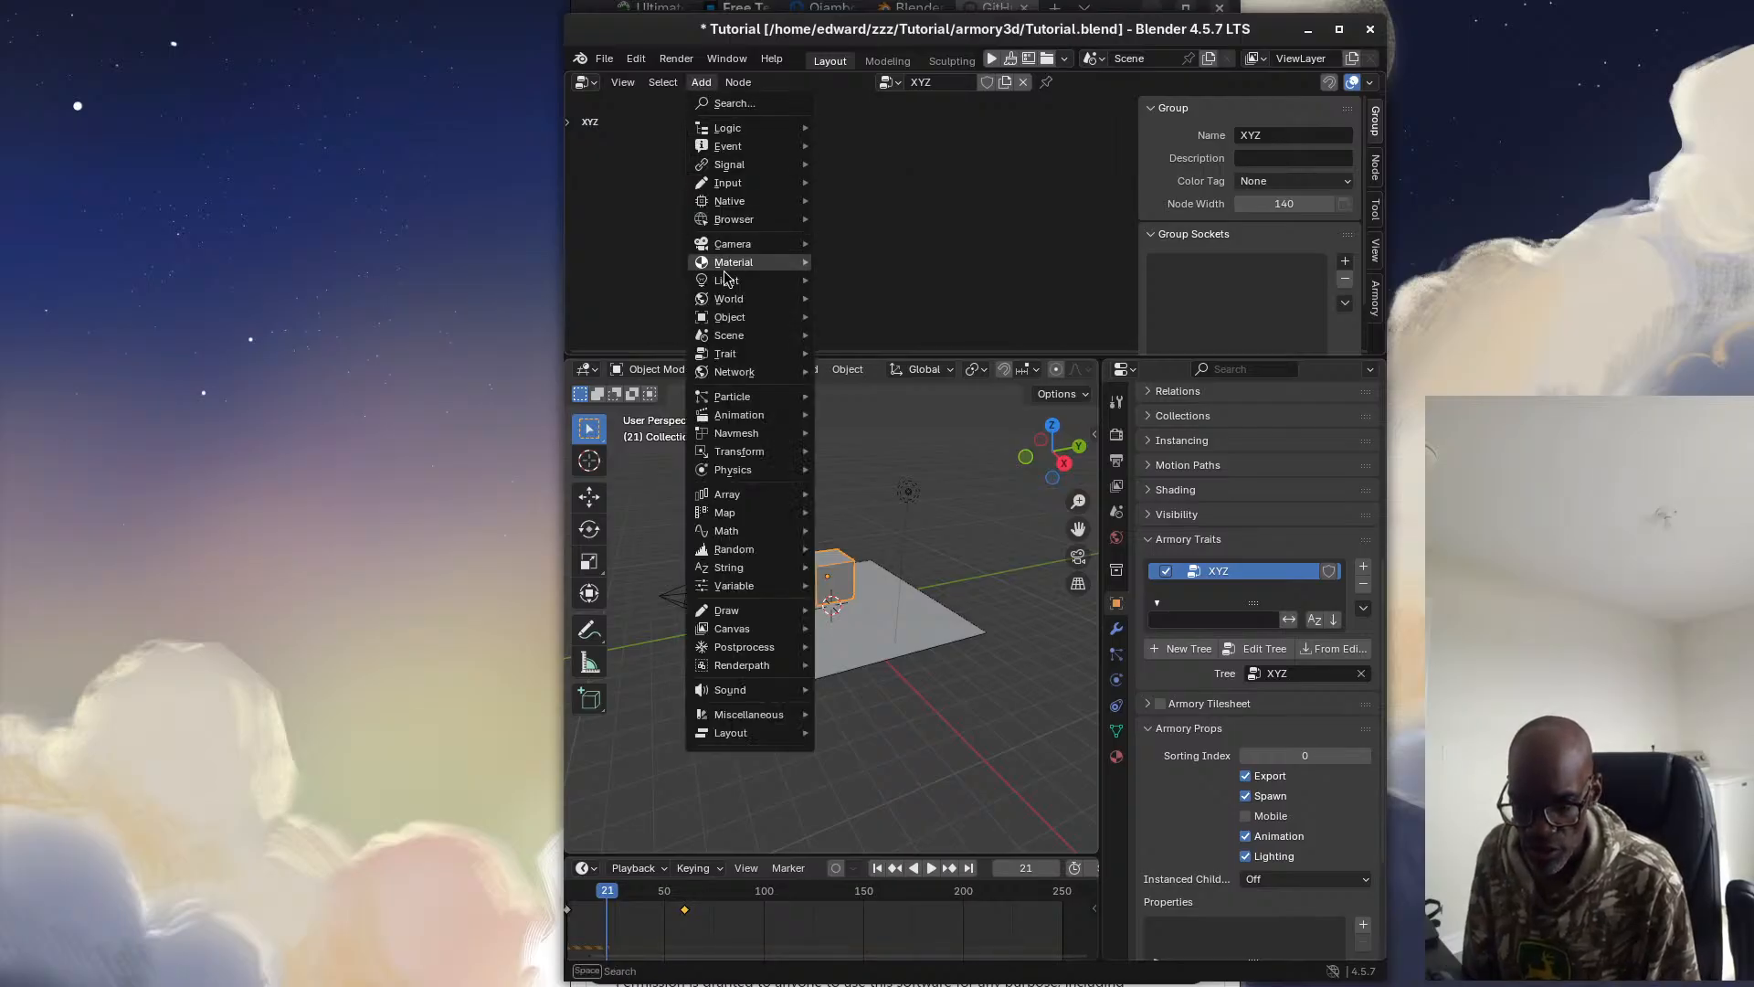
{"action": "mouse_move", "coordinate": [721, 320]}
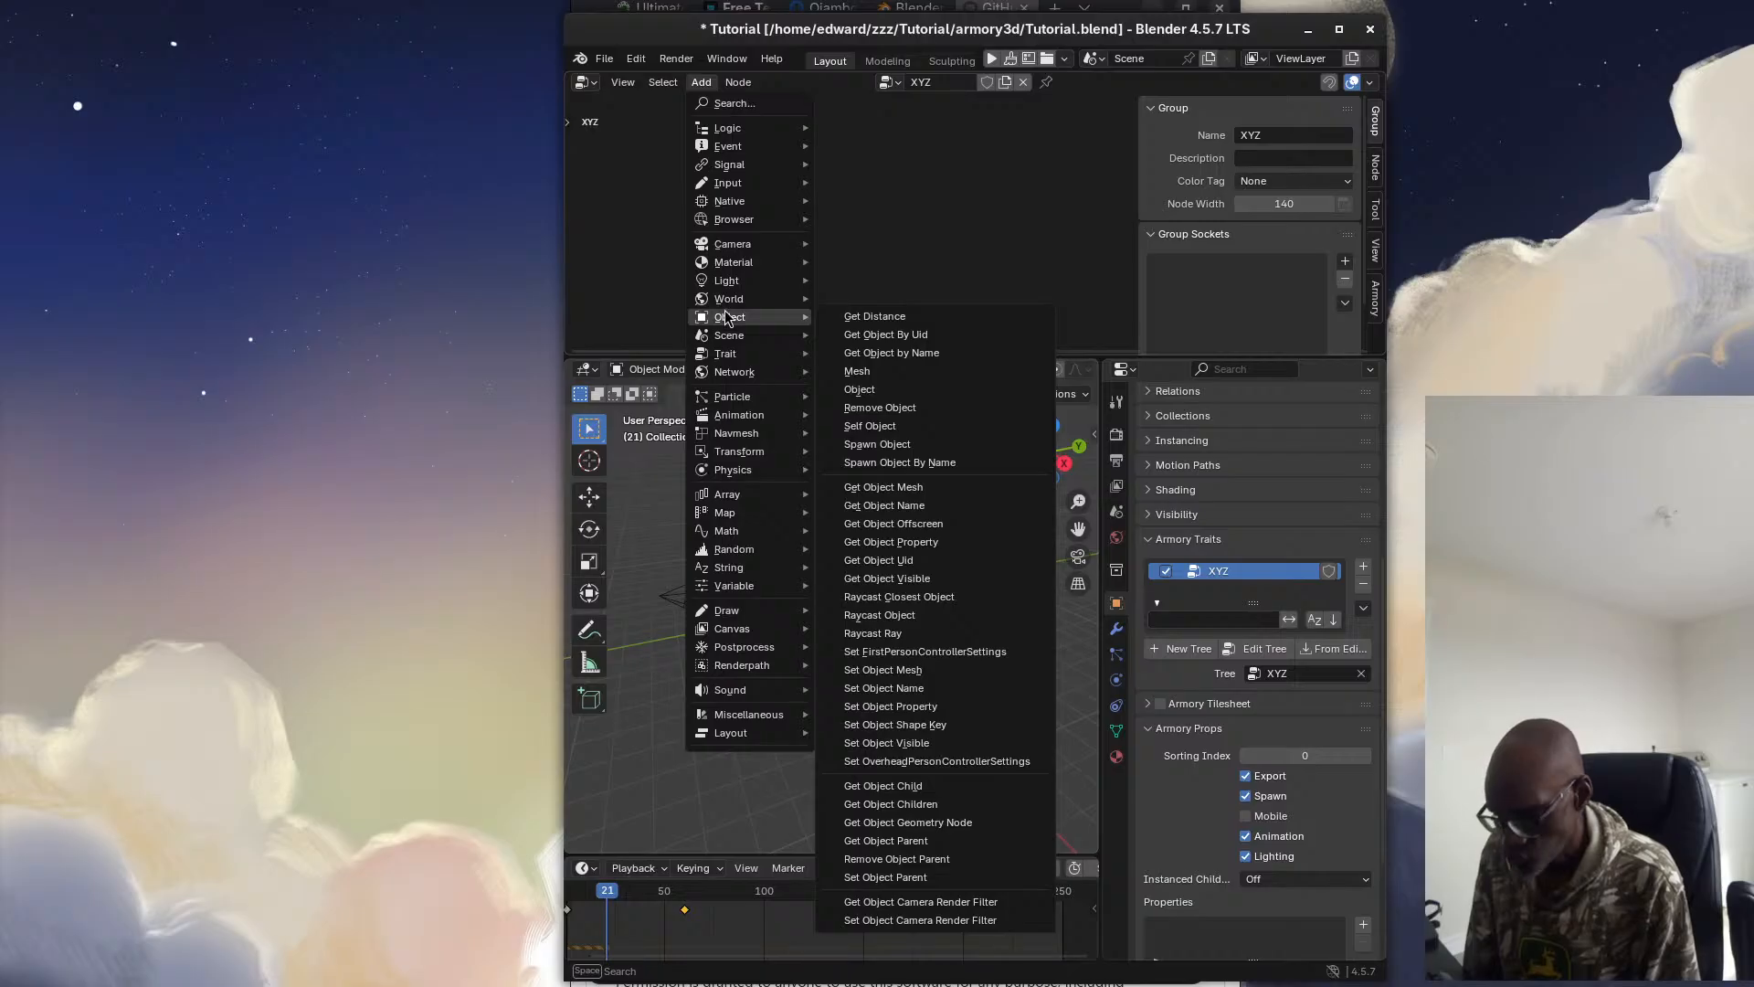
{"action": "mouse_move", "coordinate": [767, 150]}
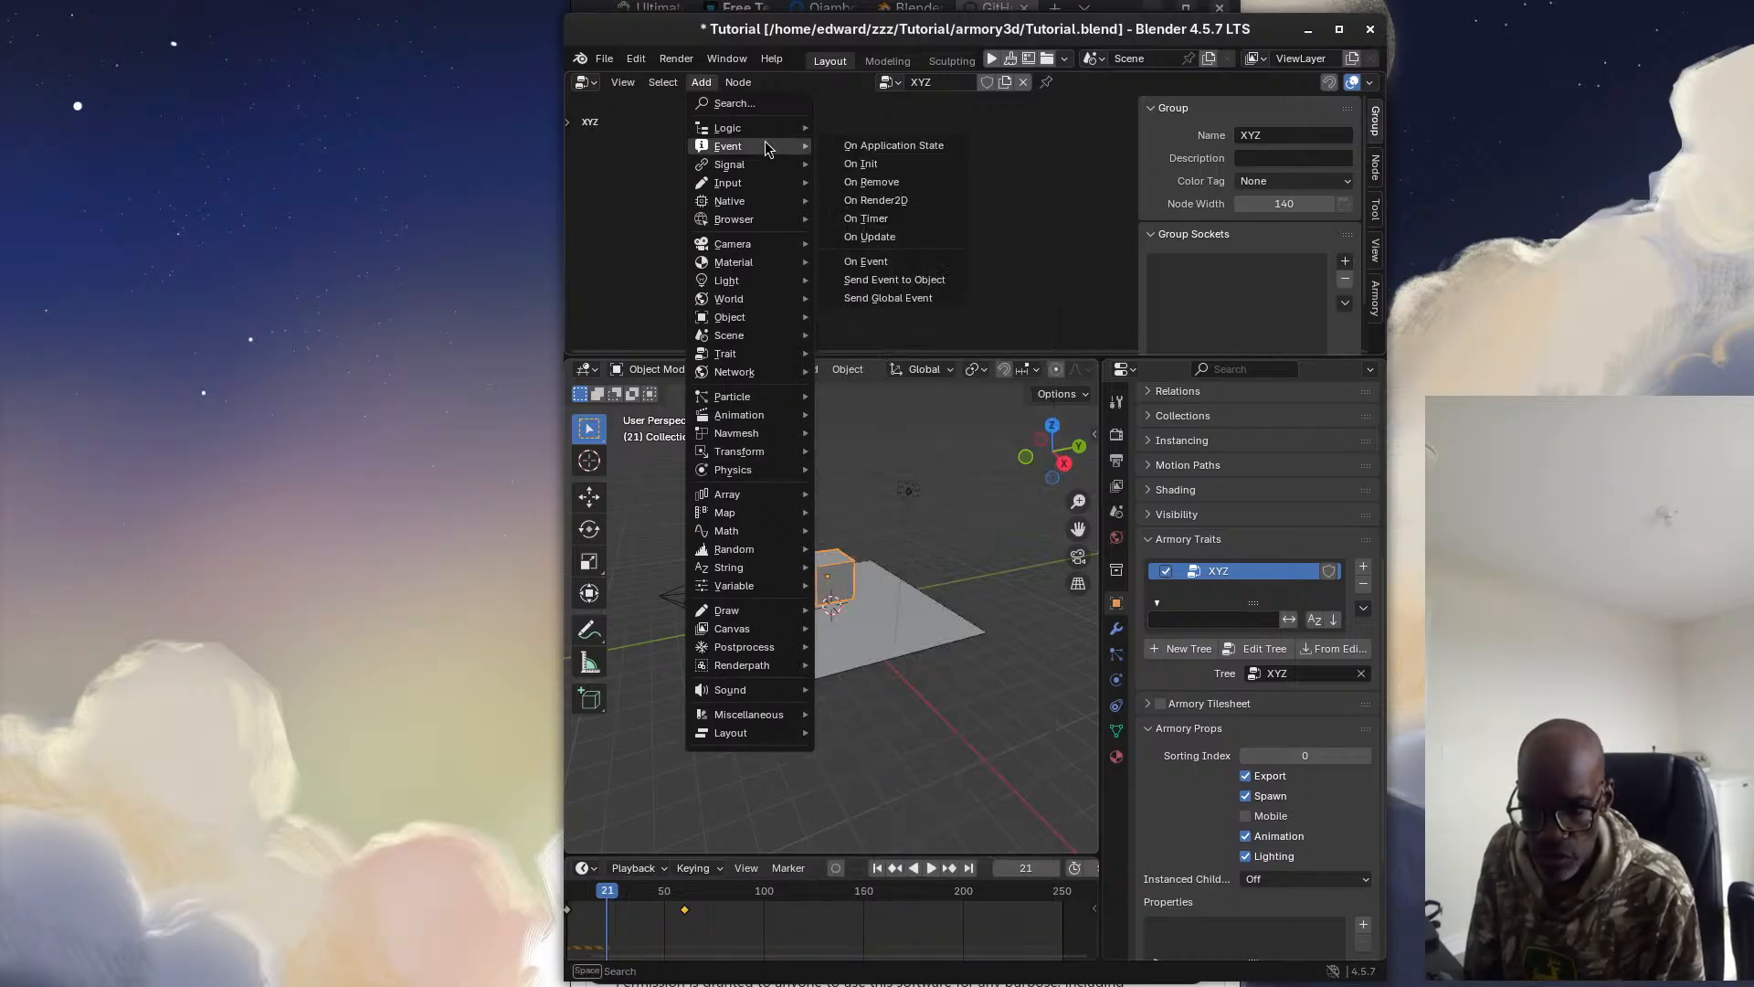
{"action": "mouse_move", "coordinate": [772, 187]}
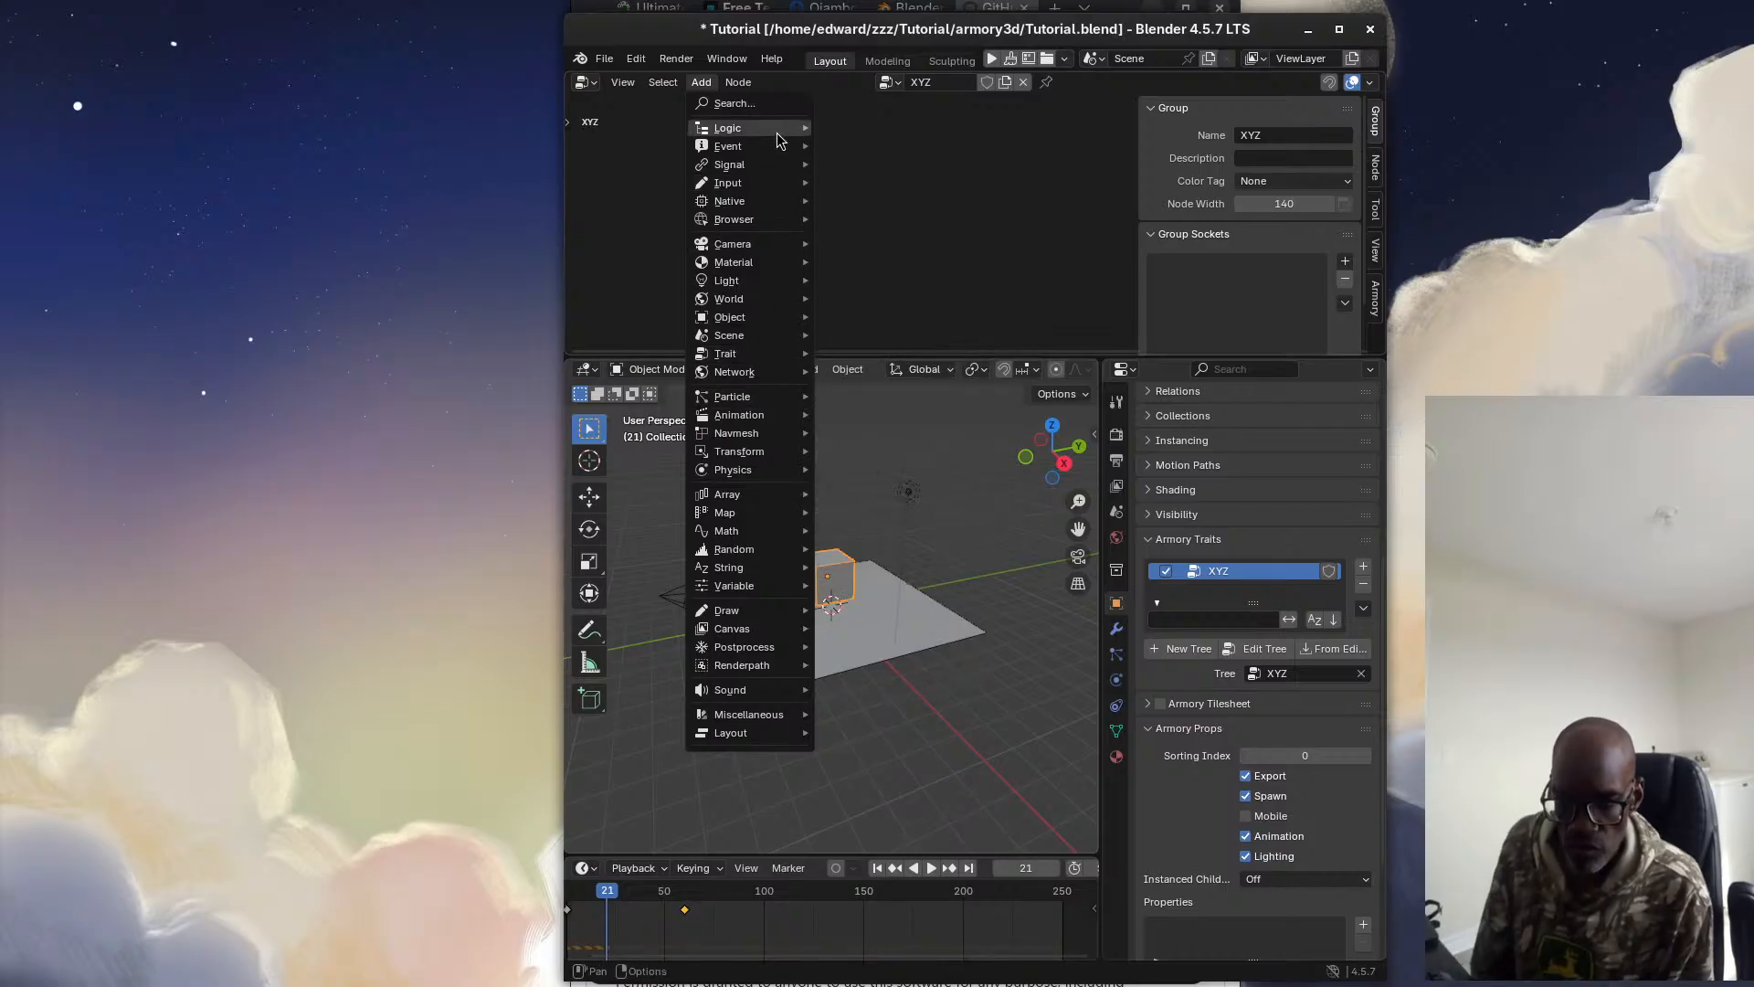
{"action": "left_click", "coordinate": [771, 106]}
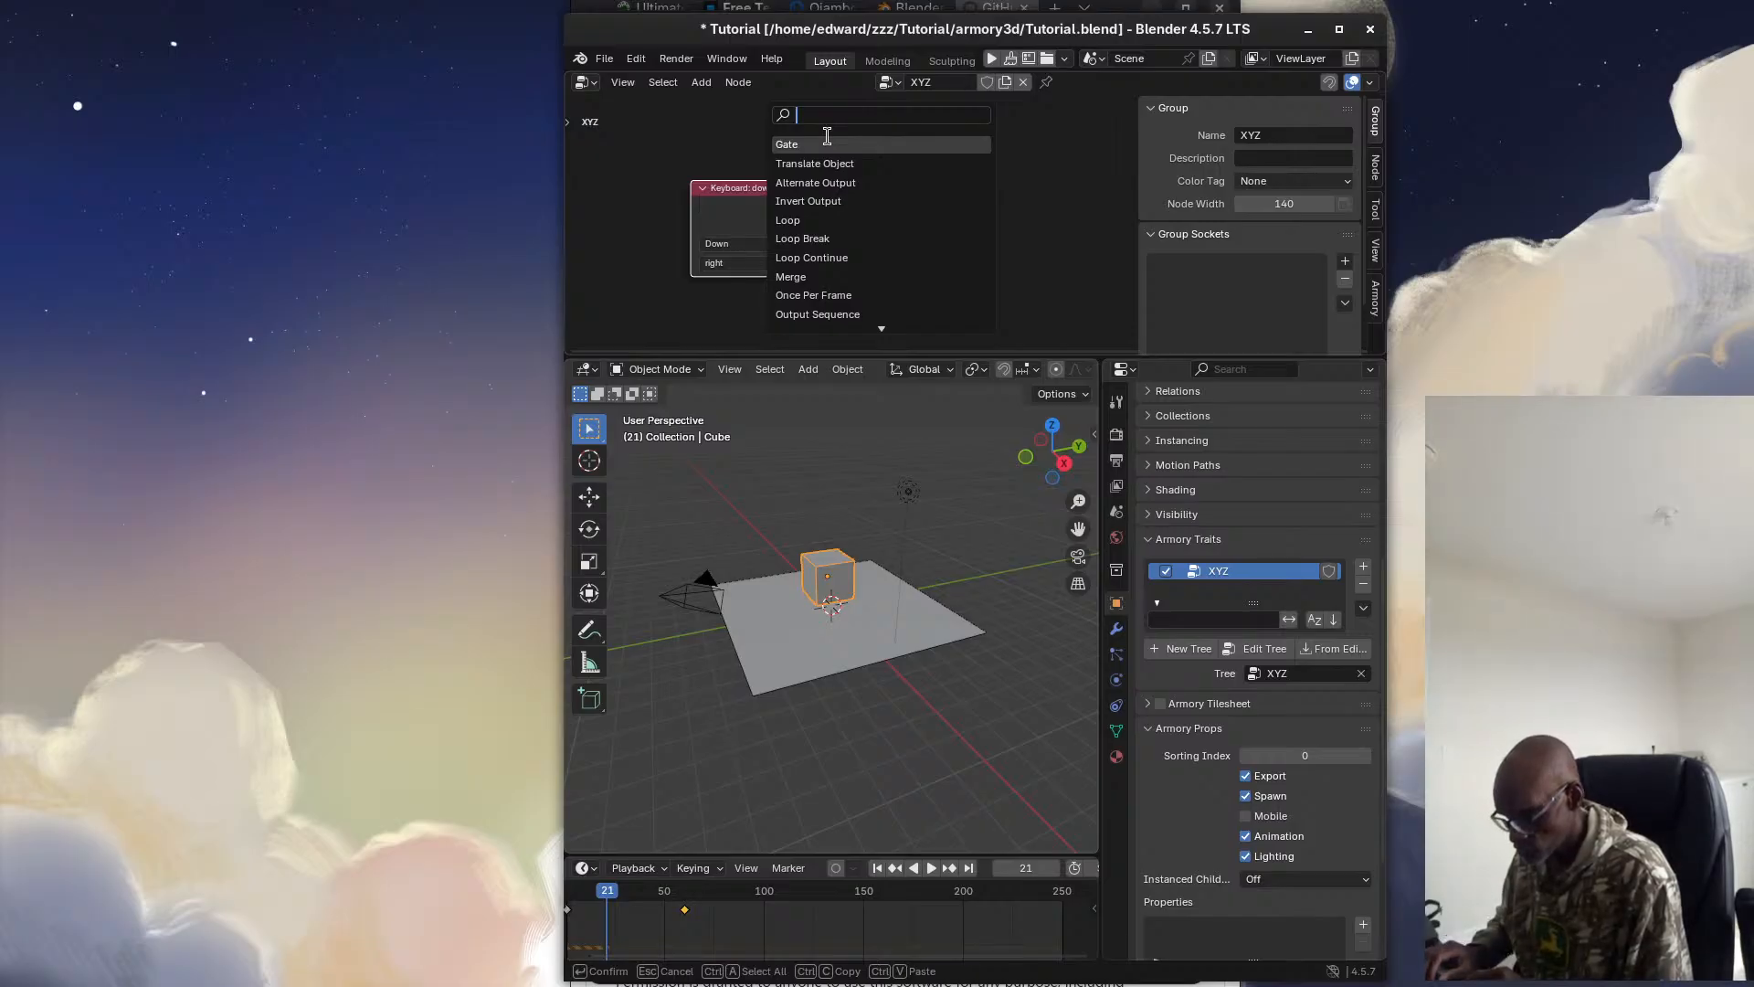
{"action": "type", "text": "ac"}
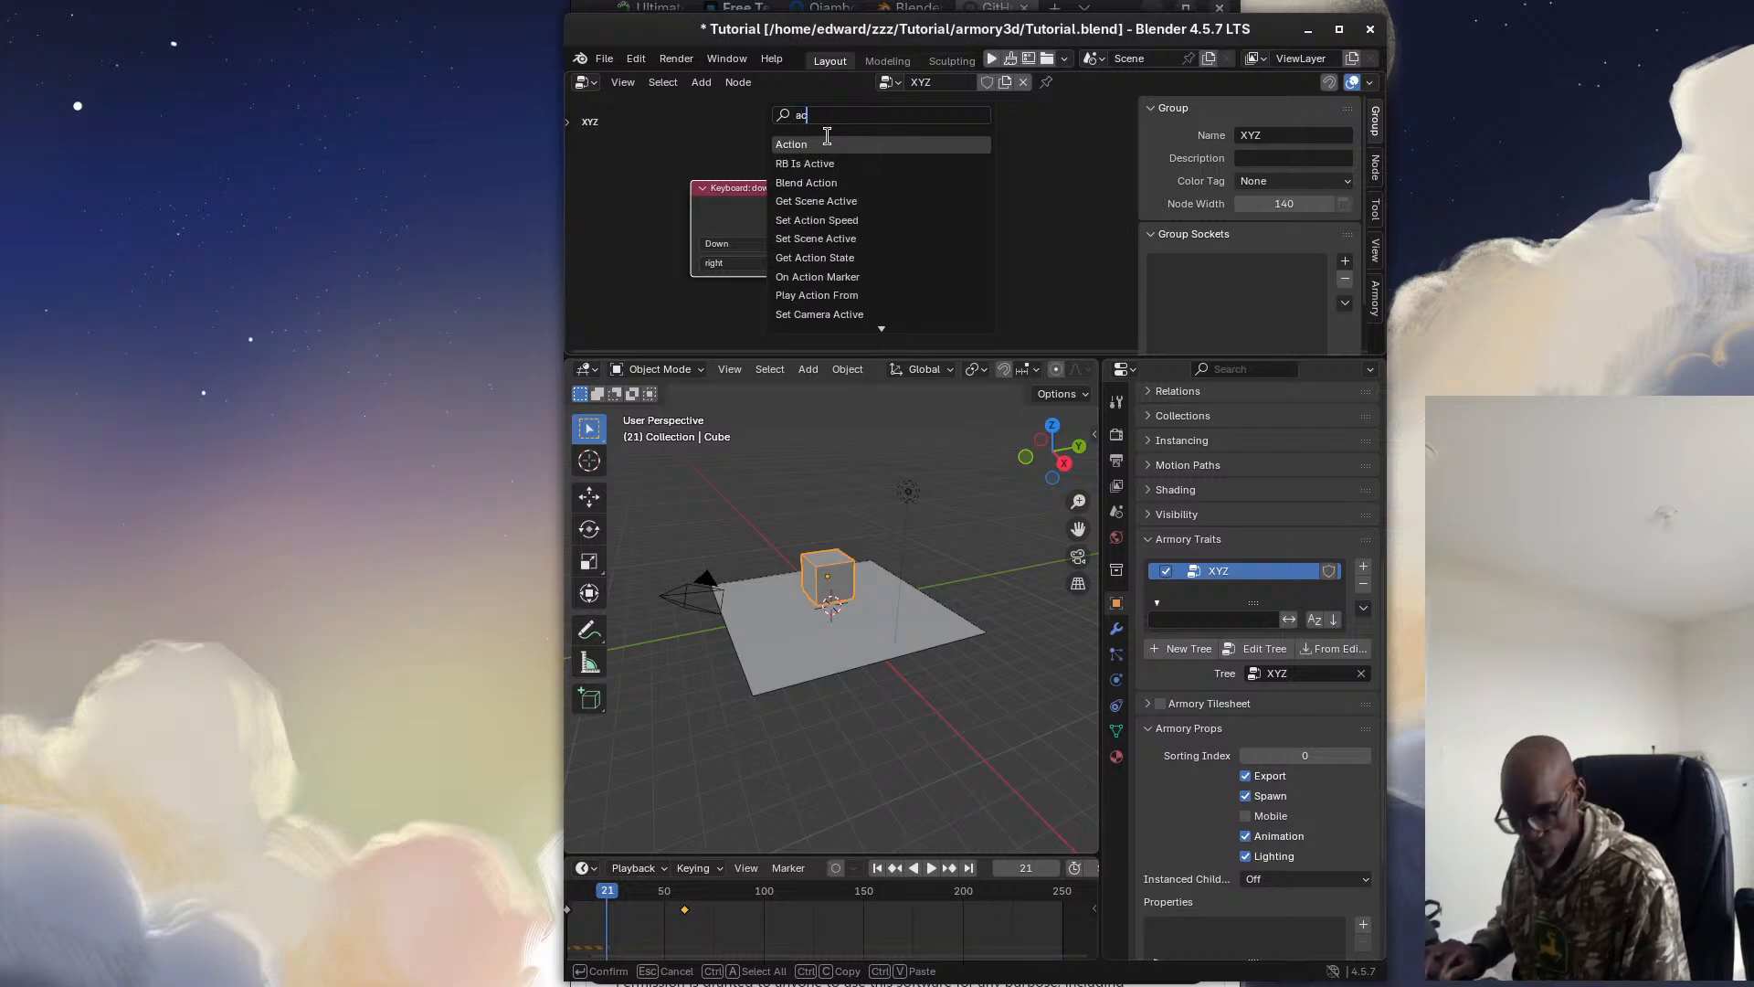
{"action": "type", "text": "tion"}
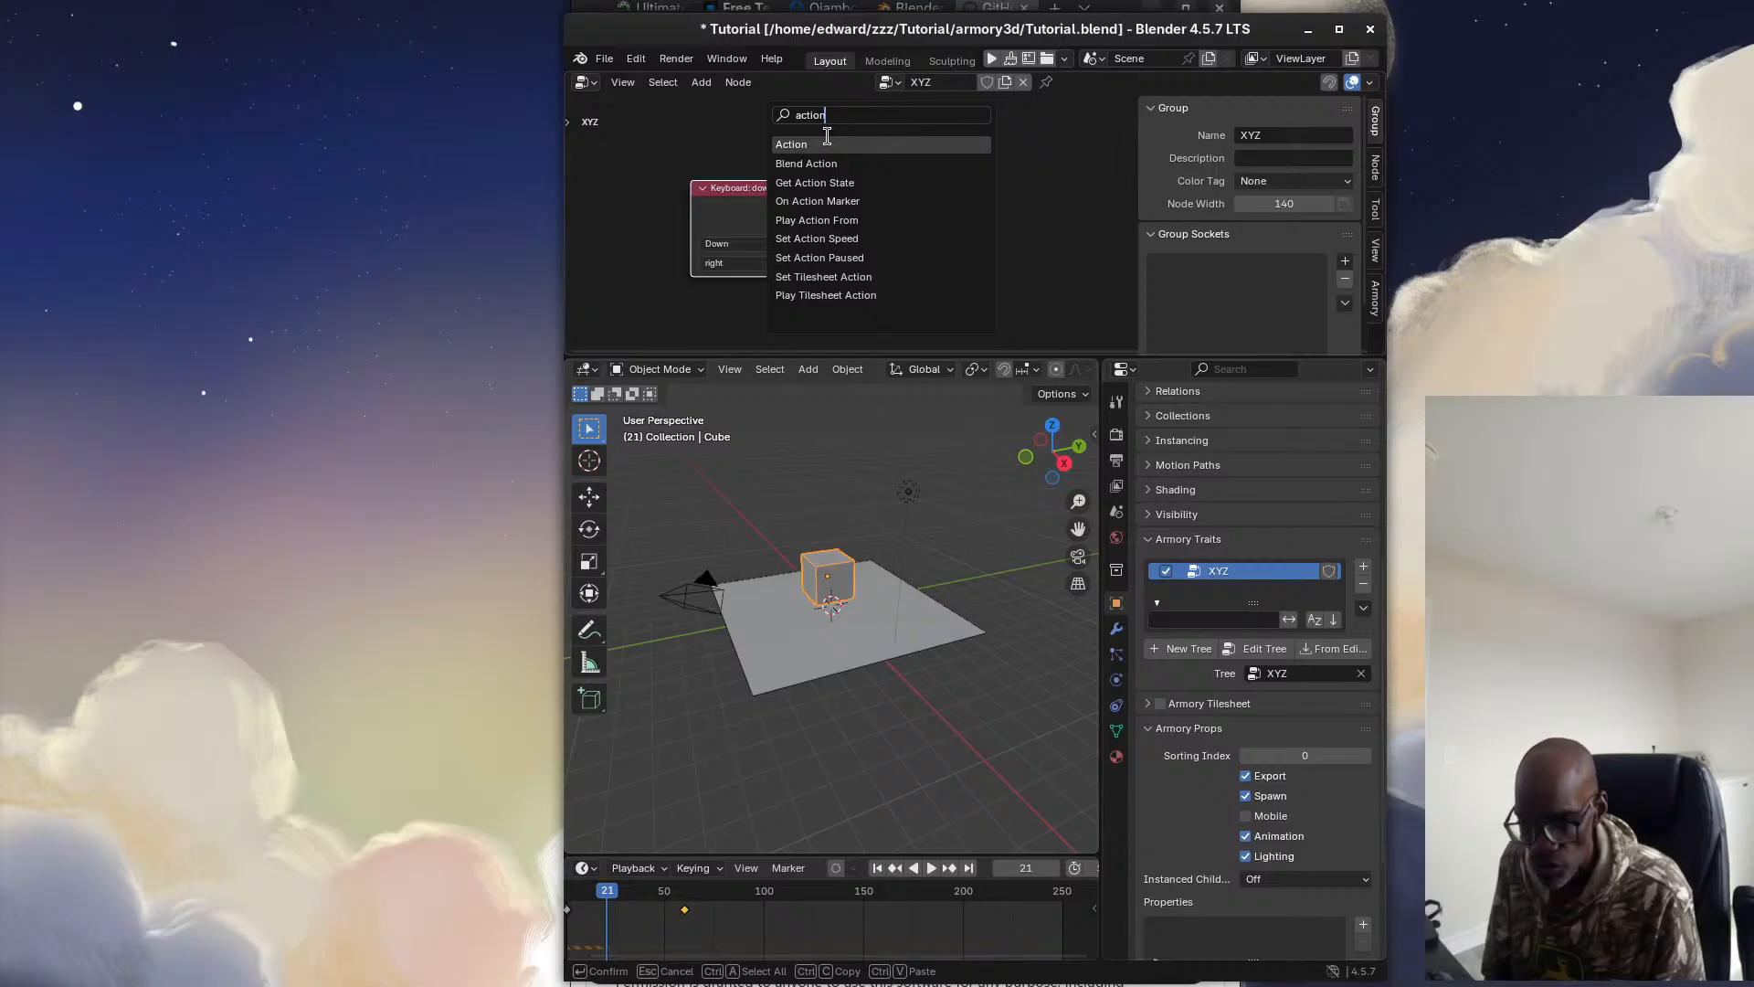
{"action": "key", "text": "BackSpace"}
{"action": "key", "text": "BackSpace"}
{"action": "key", "text": "BackSpace"}
{"action": "key", "text": "BackSpace"}
{"action": "key", "text": "BackSpace"}
{"action": "key", "text": "BackSpace"}
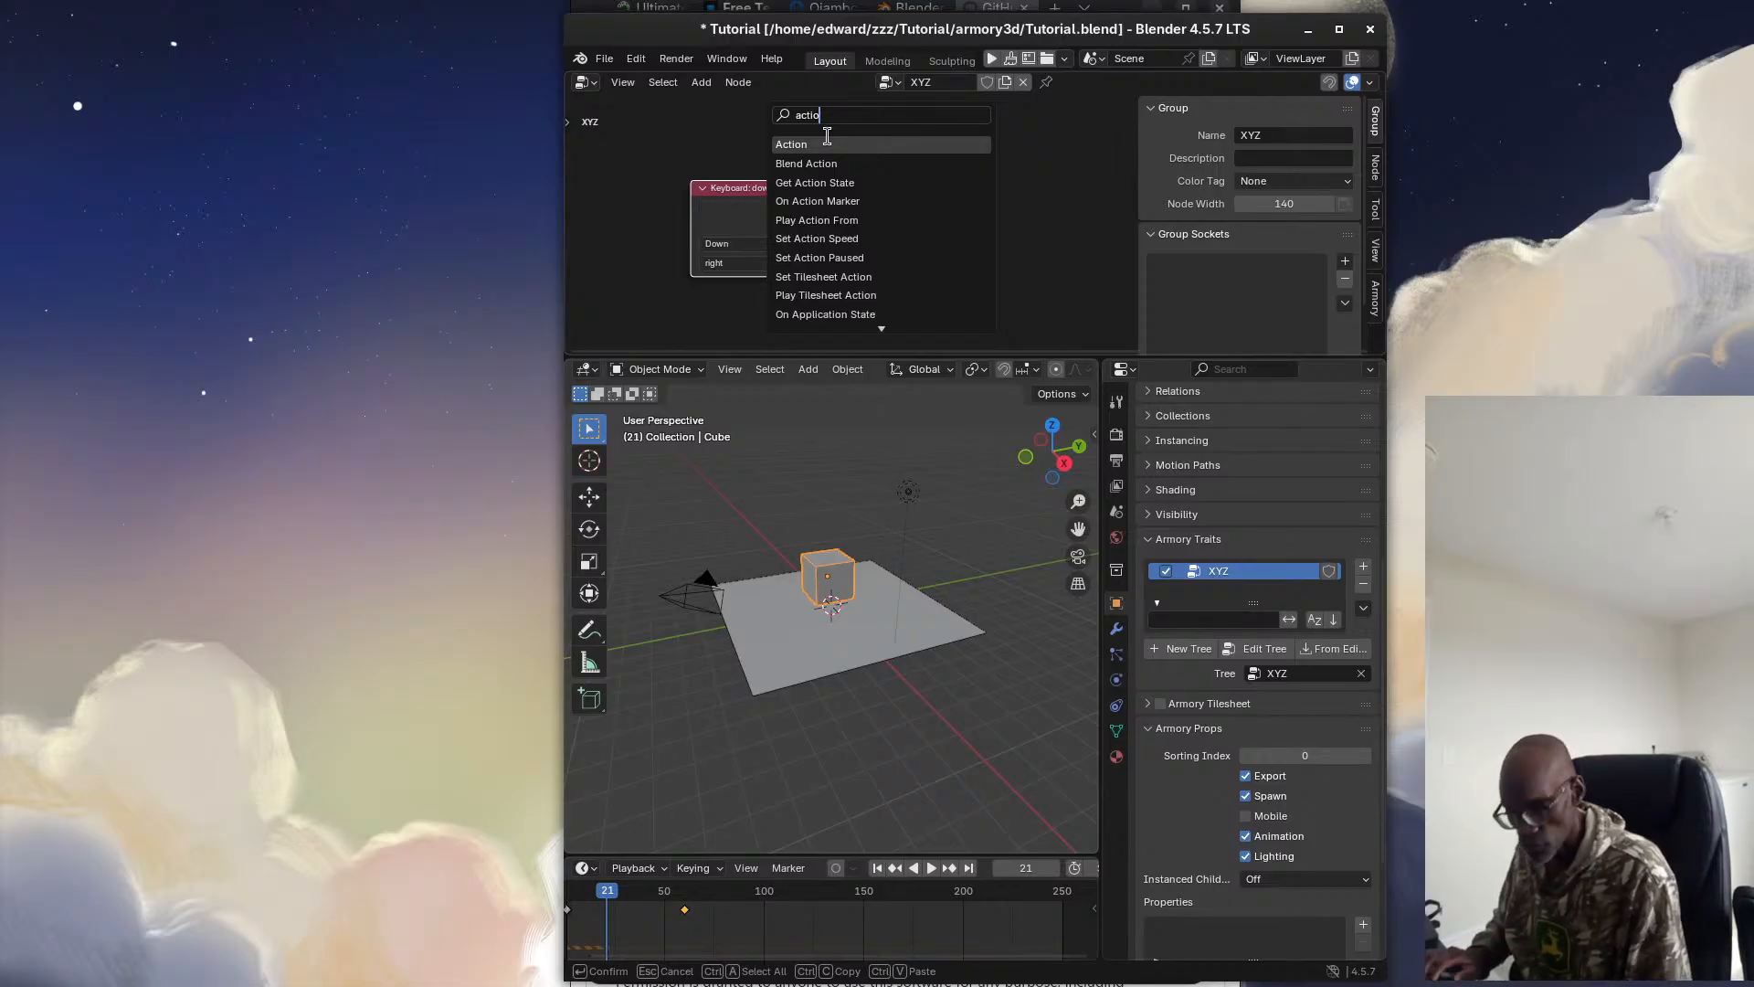
Search for "tran" and place a Translate Object node to the right of the Keyboard node
{"action": "type", "text": "tra"}
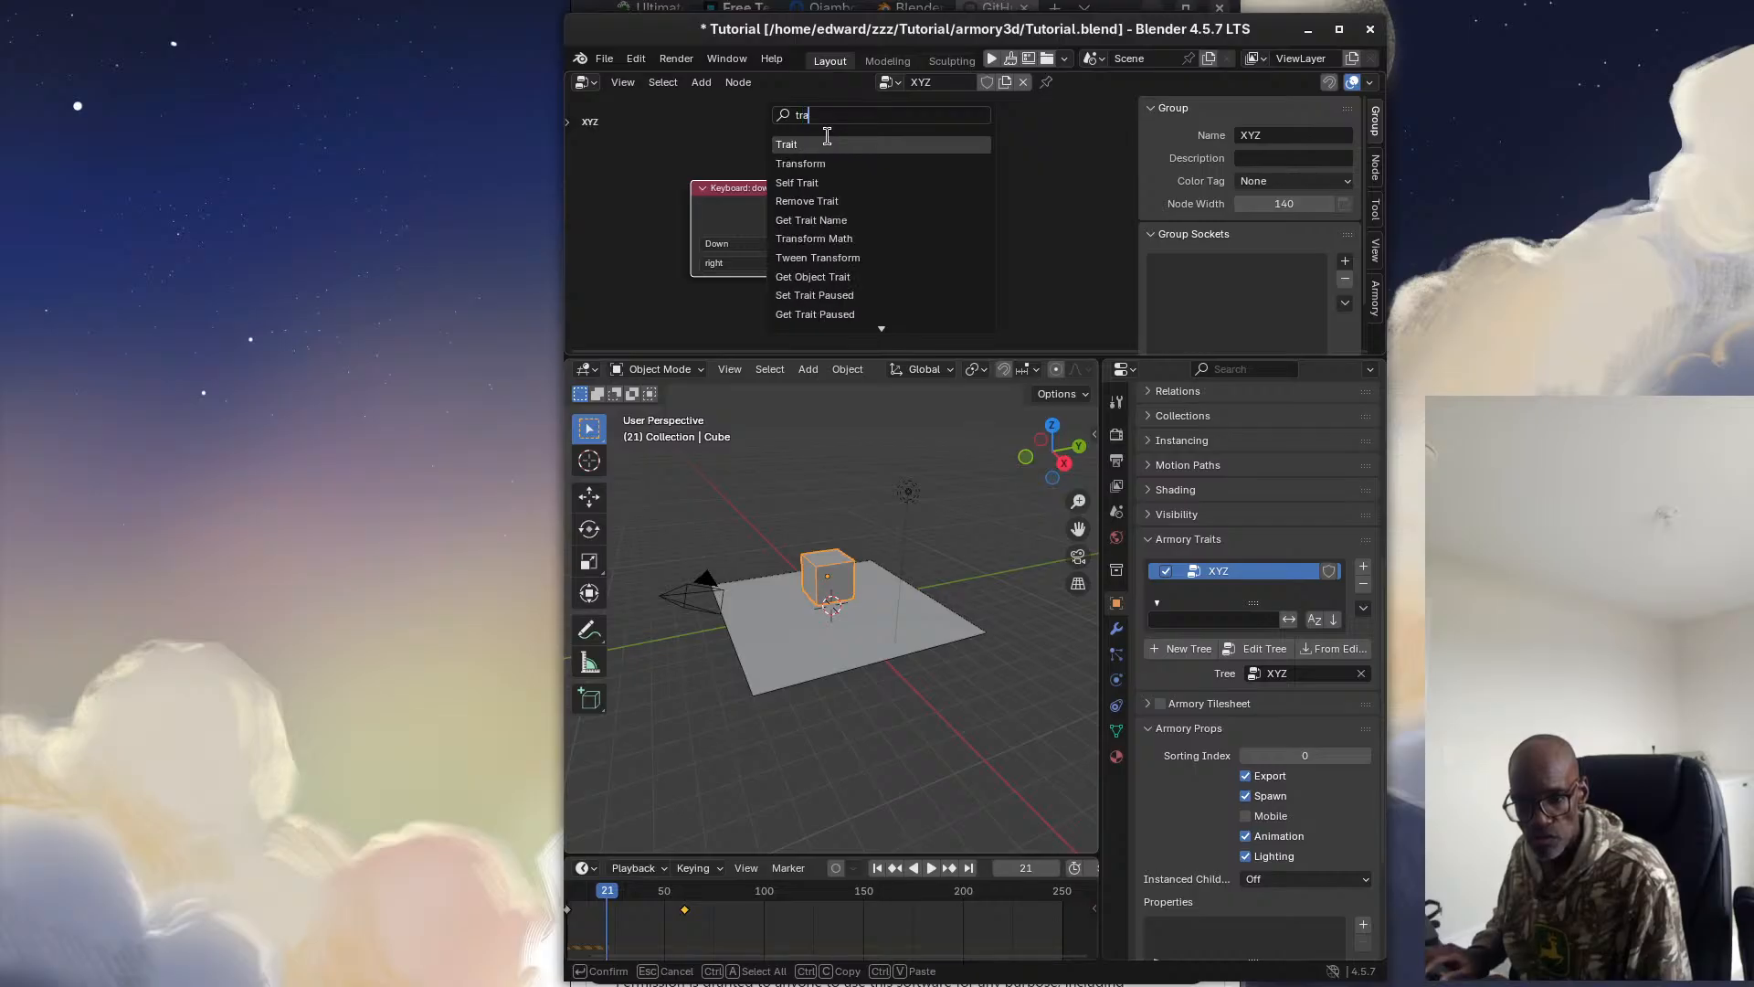
{"action": "type", "text": "n"}
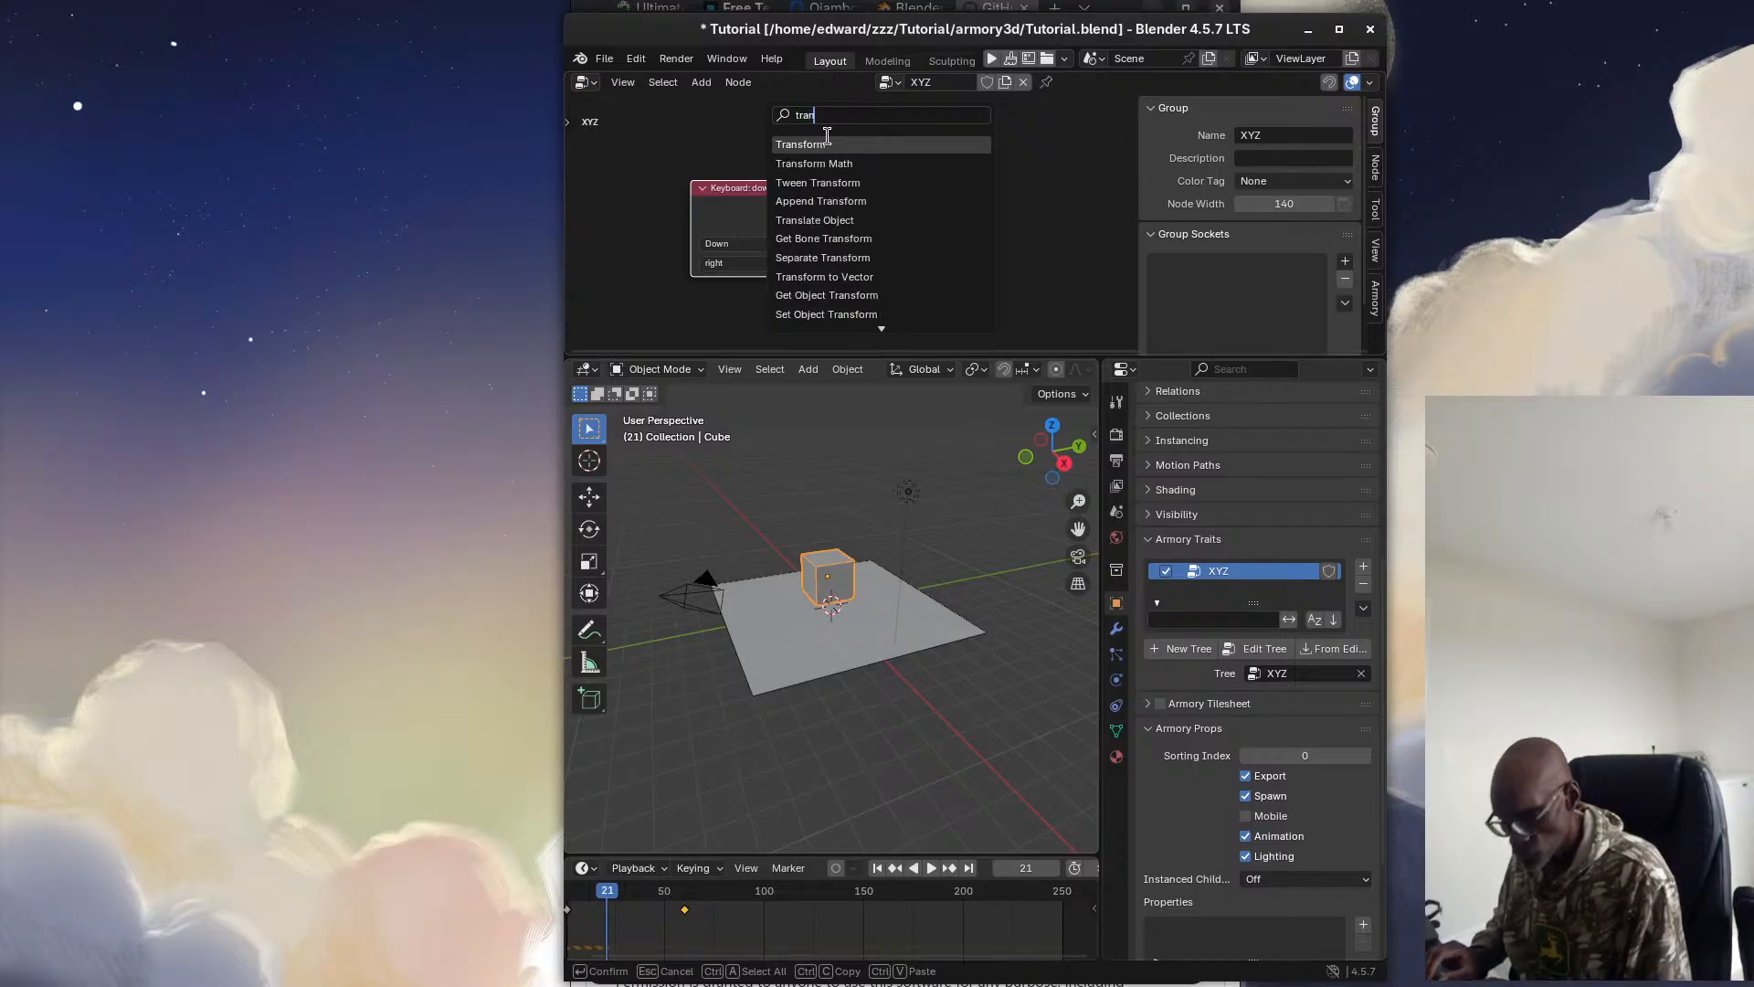
{"action": "left_click", "coordinate": [814, 220]}
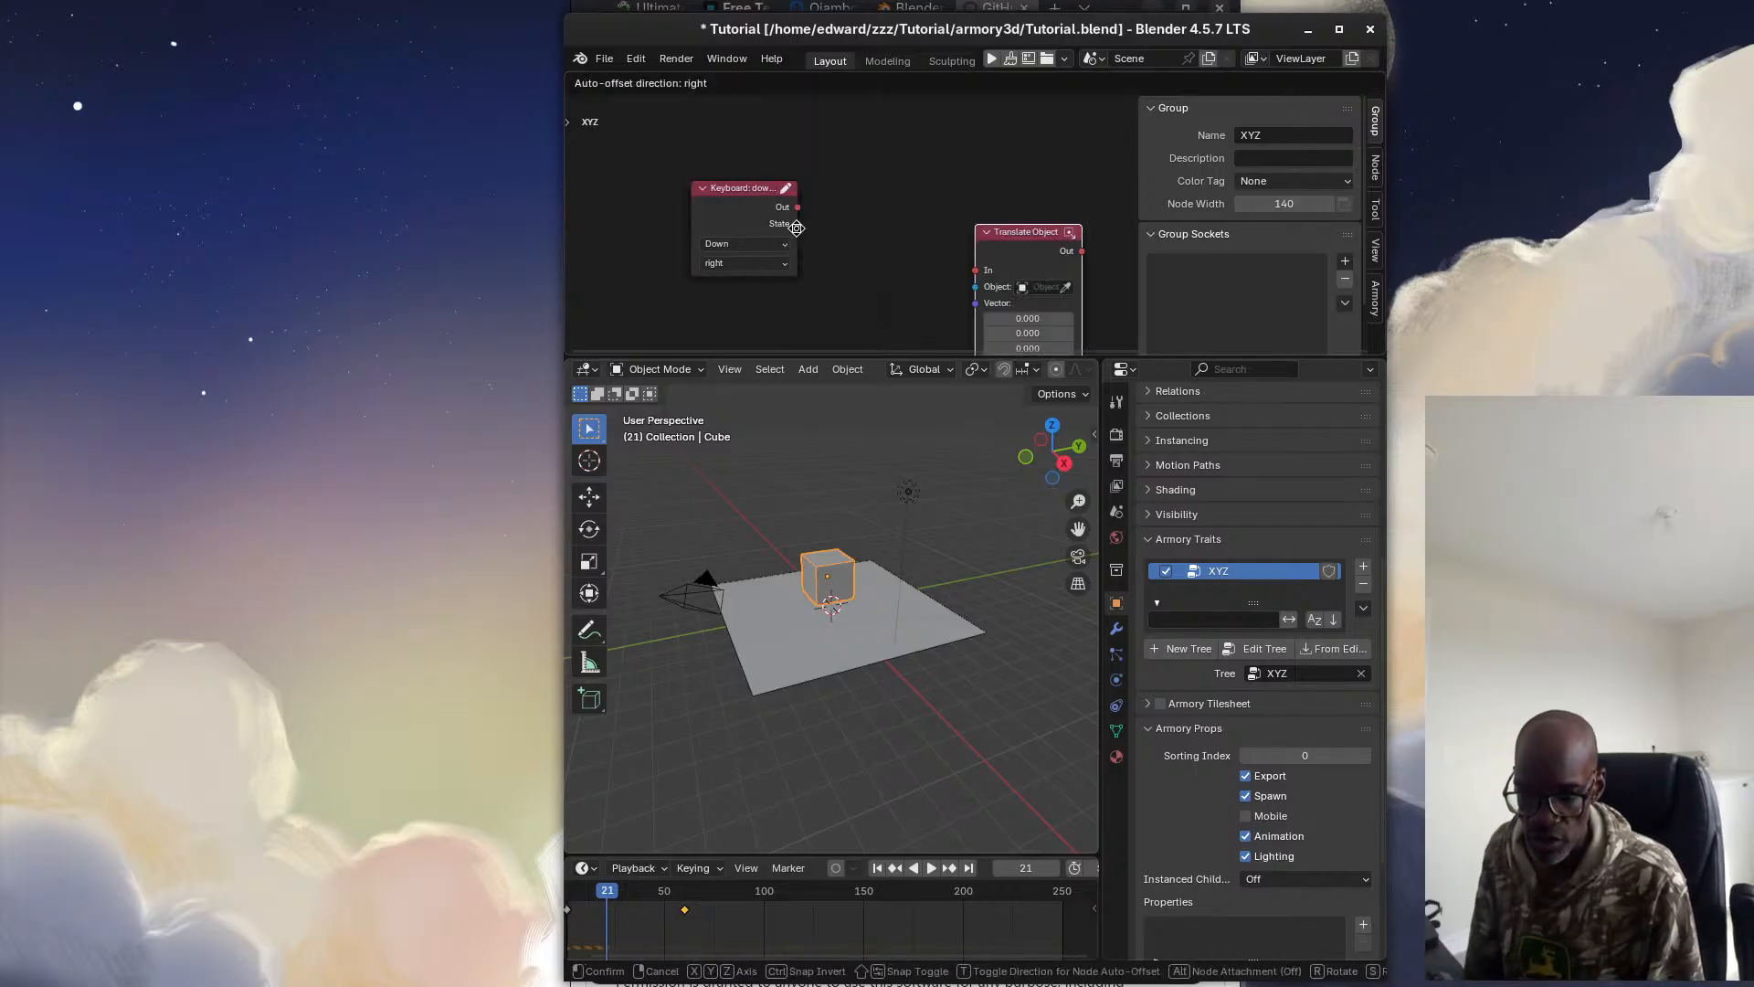
{"action": "left_click", "coordinate": [754, 157]}
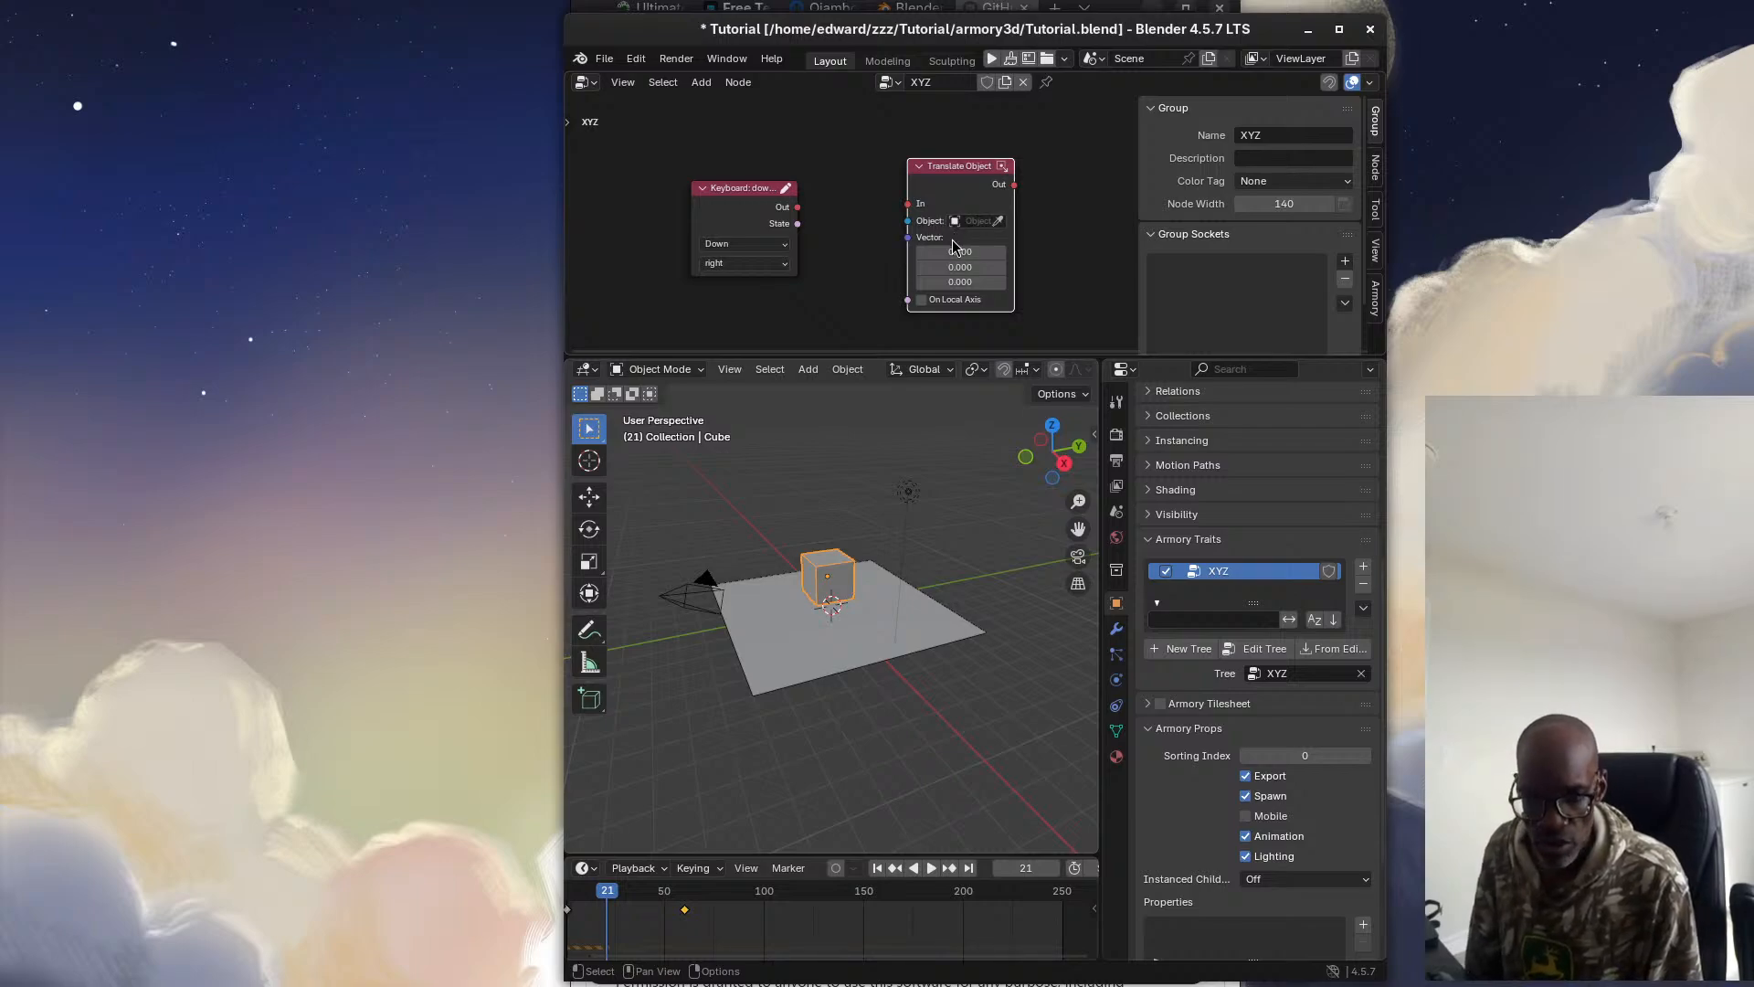
Set the Translate Object node's object to Cube and its vector's X value to 0.1
{"action": "left_click", "coordinate": [969, 222]}
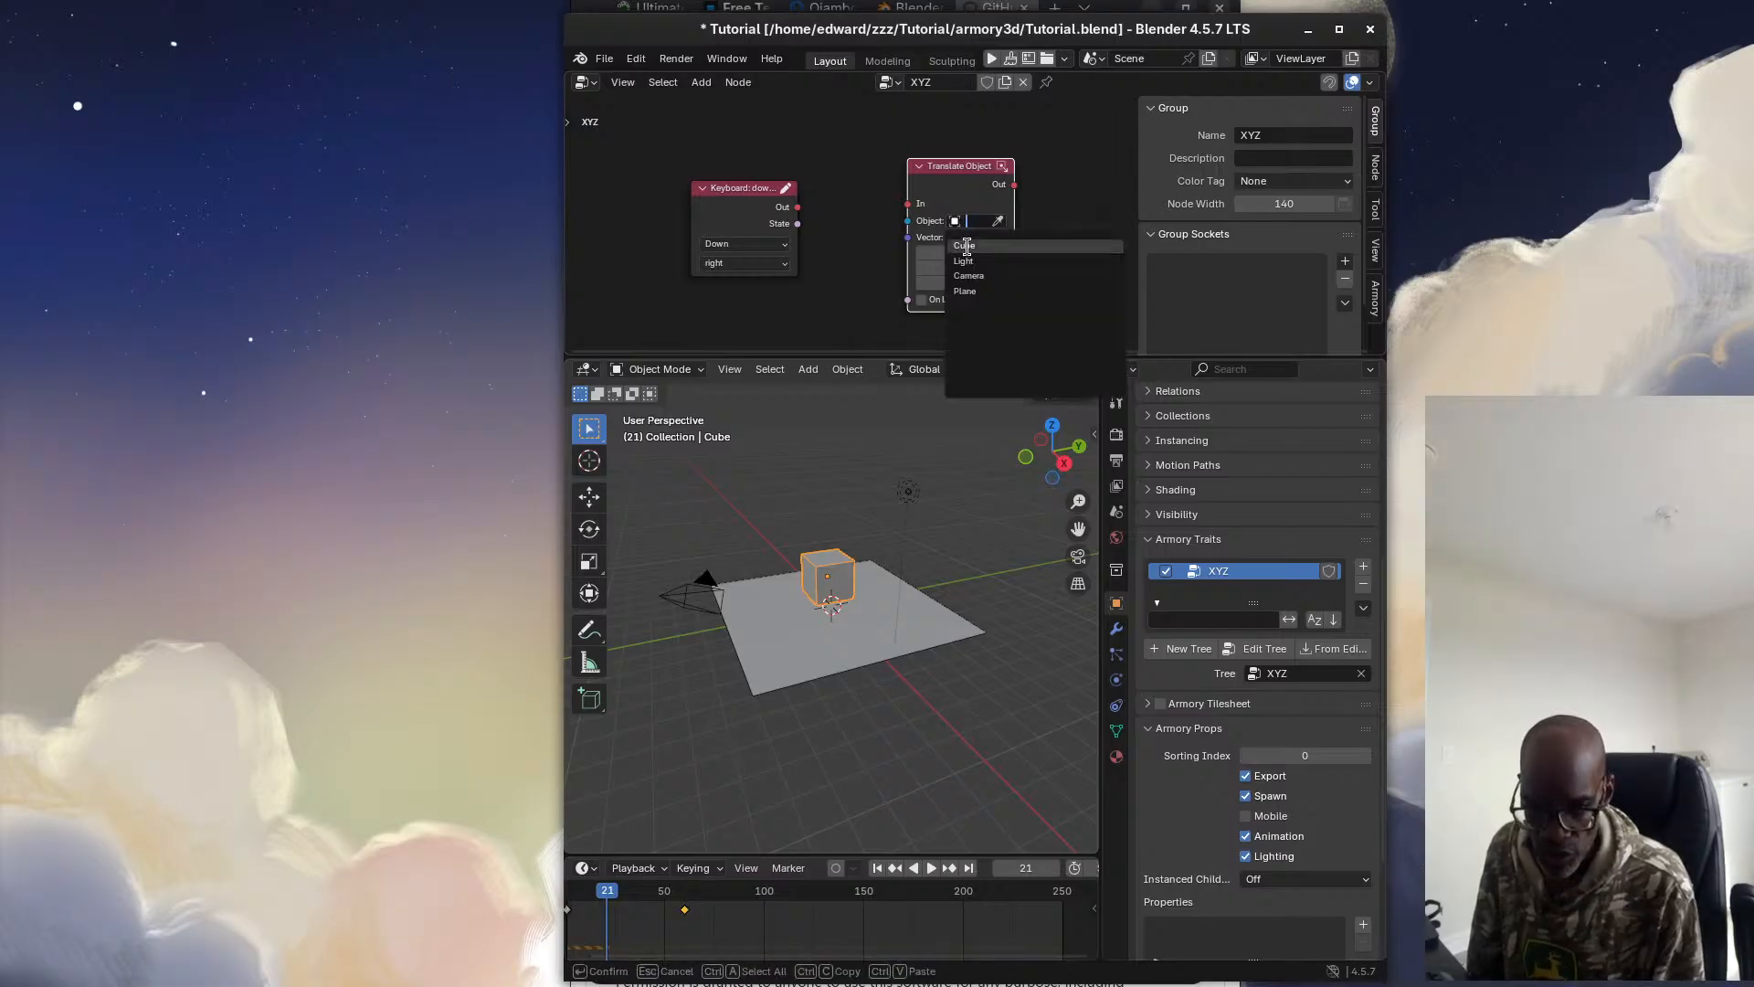
{"action": "left_click", "coordinate": [966, 246]}
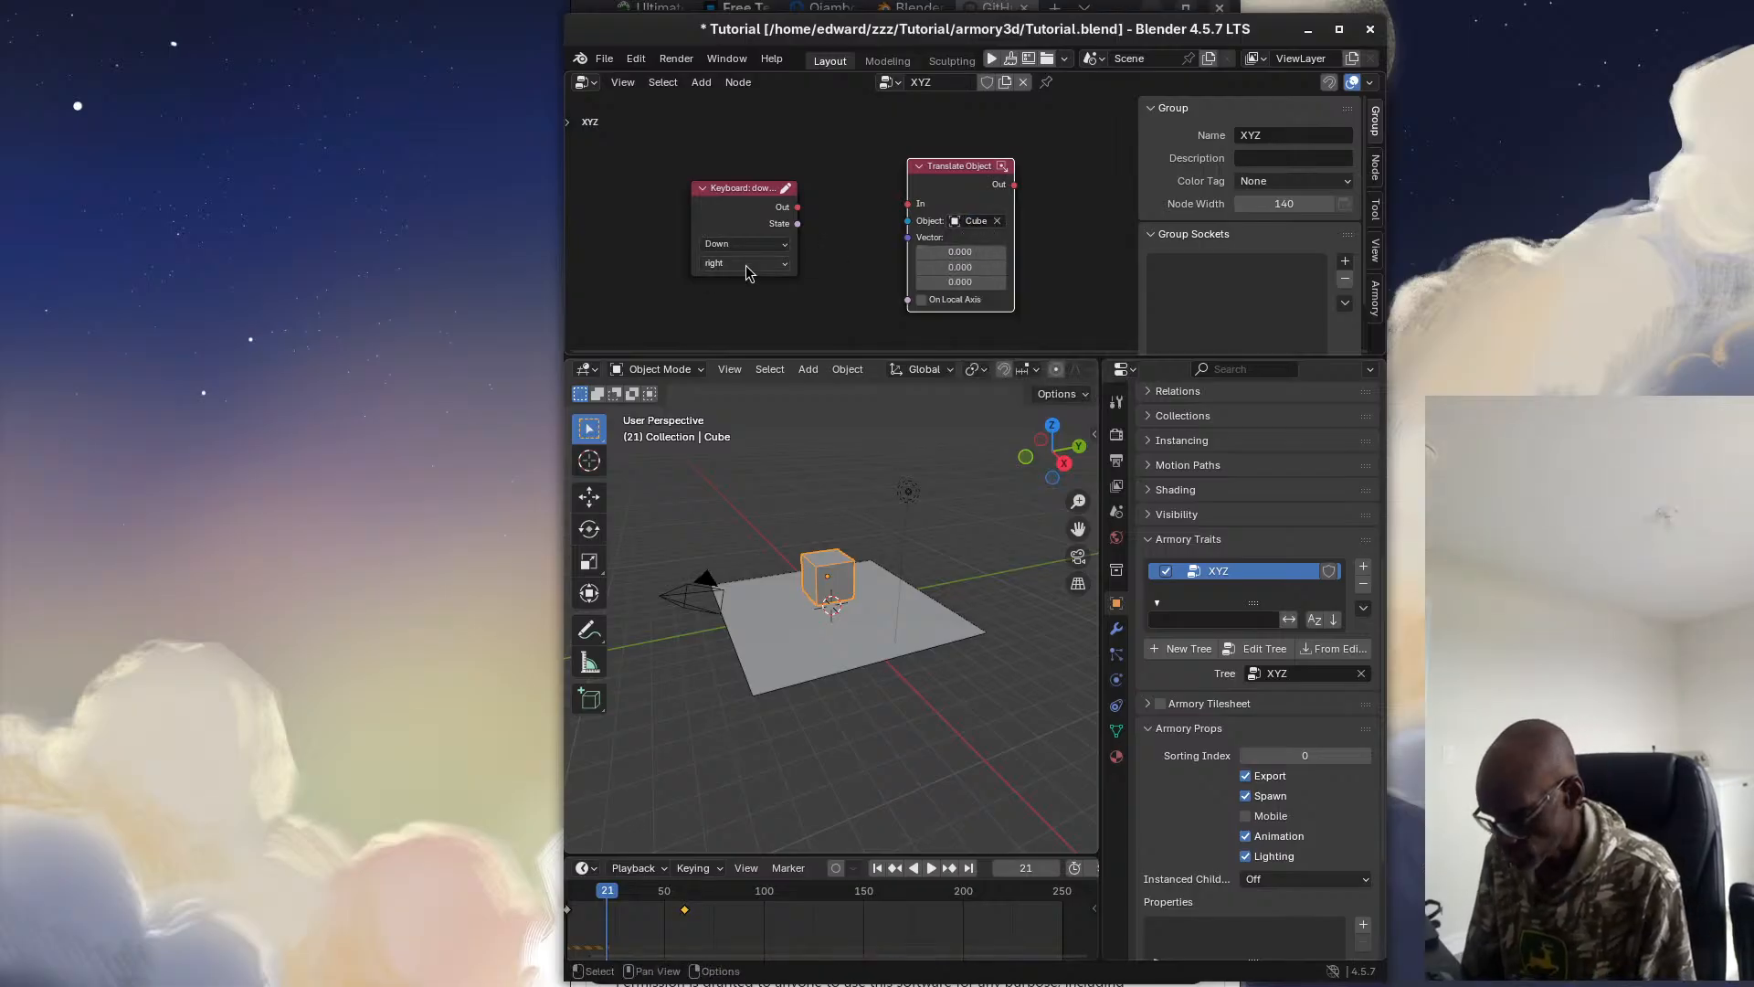
{"action": "left_click", "coordinate": [973, 252]}
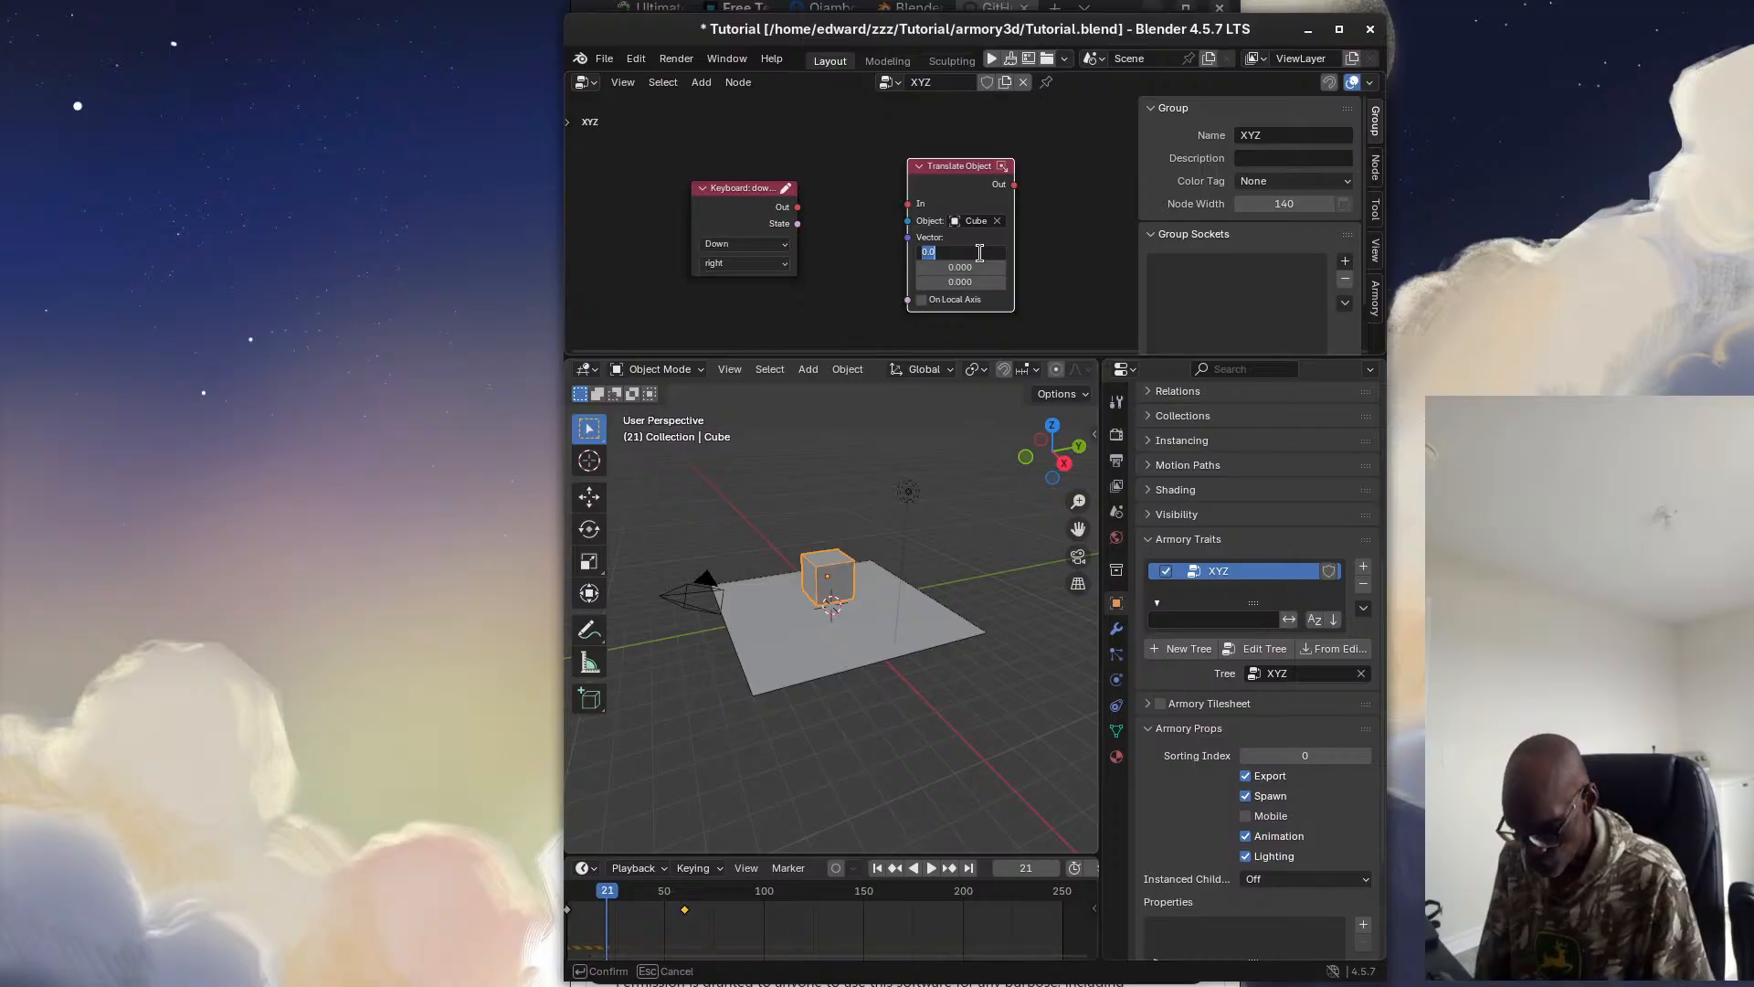
{"action": "type", "text": "0.1"}
{"action": "key", "text": "Return"}
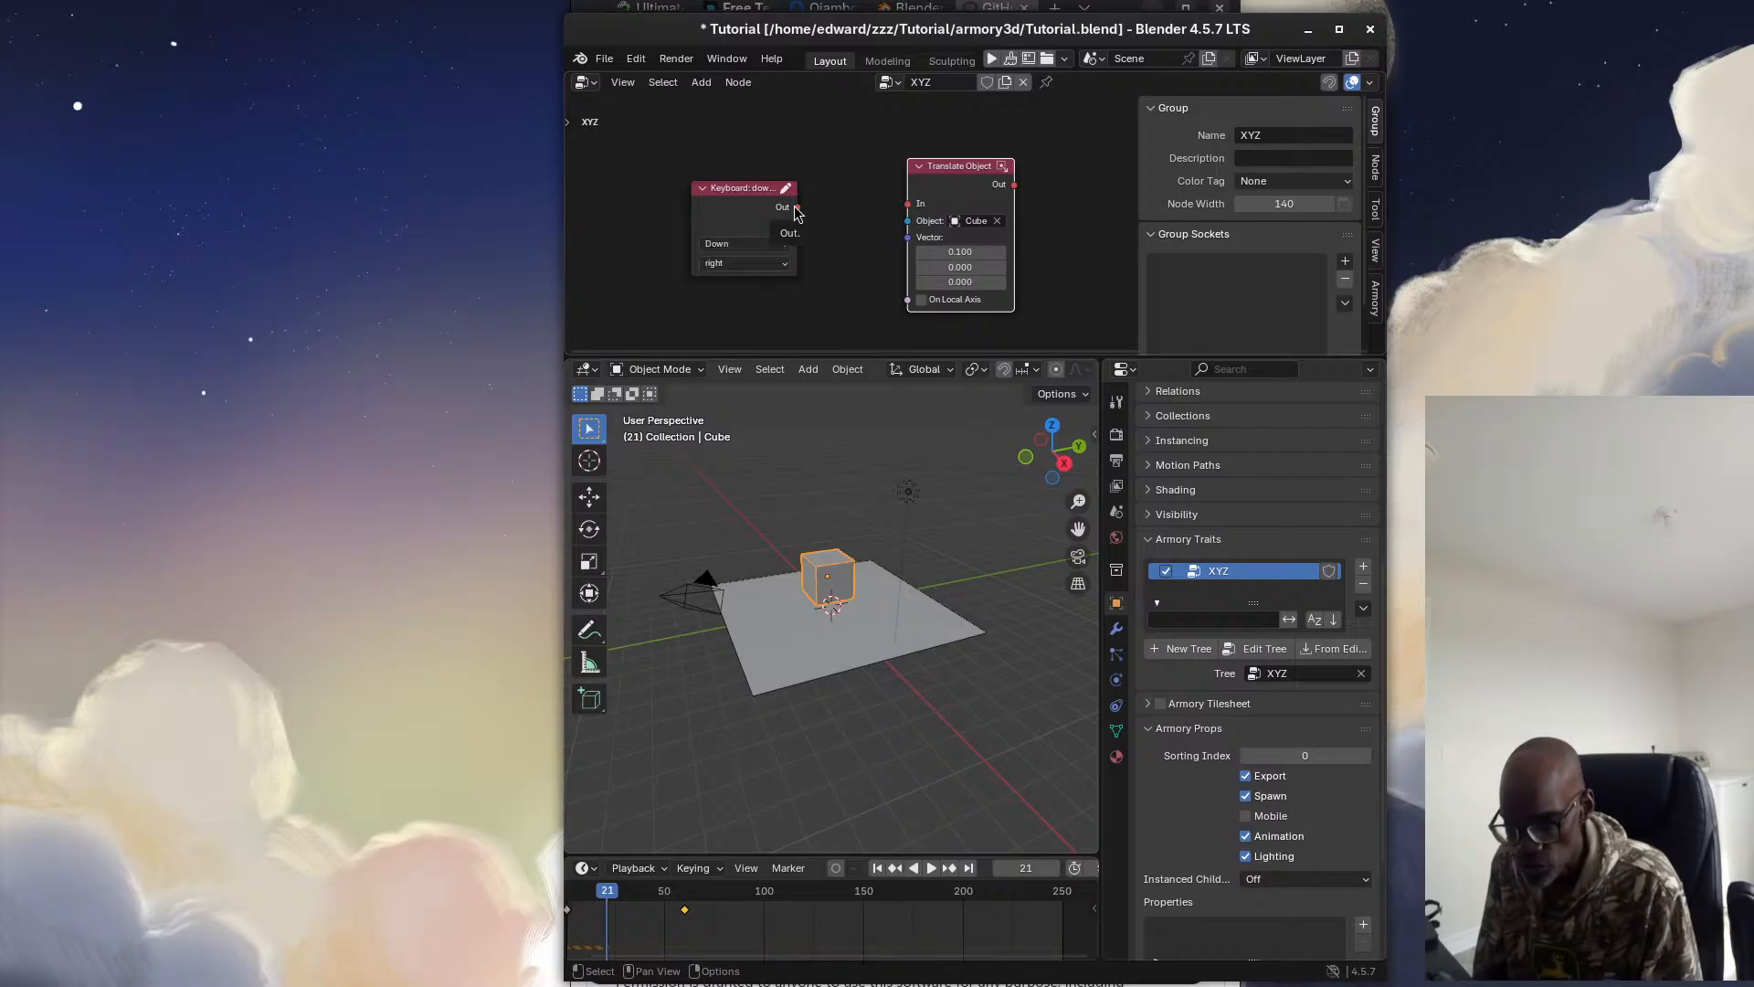
Link the Keyboard node's Out to Translate Object's In and its State to On Local Axis, spacing the two nodes apart
{"action": "left_click_drag", "start_coordinate": [800, 214], "coordinate": [910, 206]}
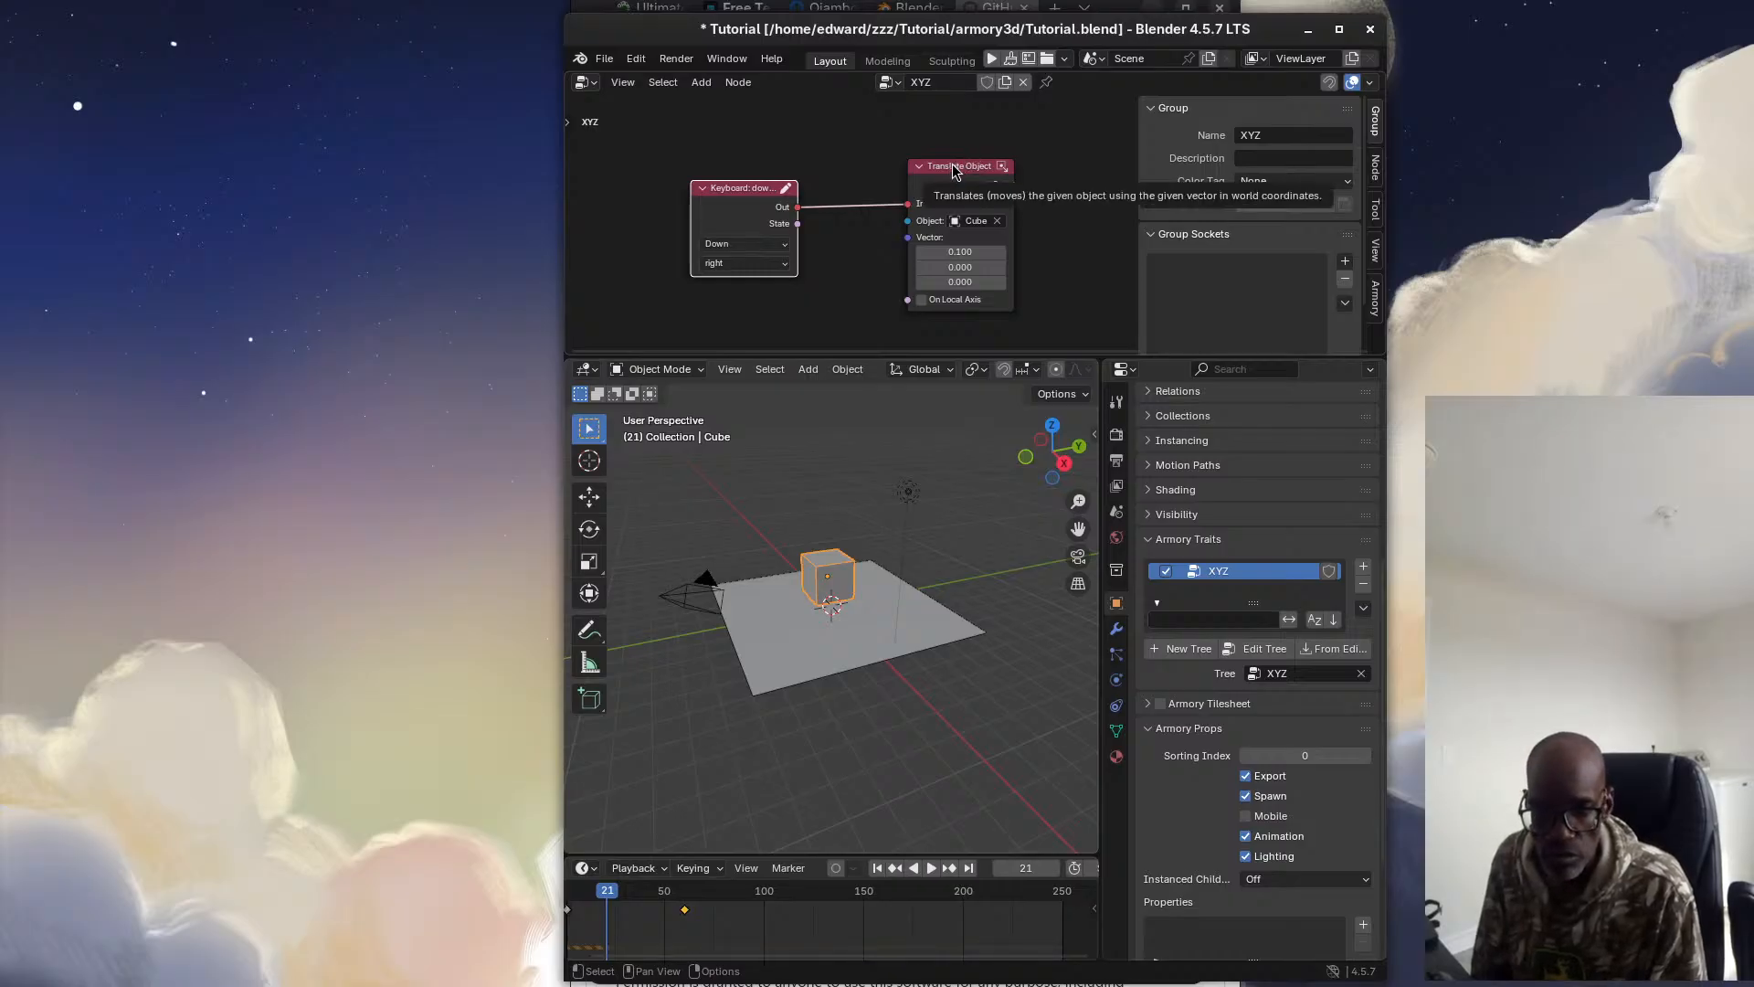
{"action": "left_click_drag", "start_coordinate": [953, 169], "coordinate": [974, 134]}
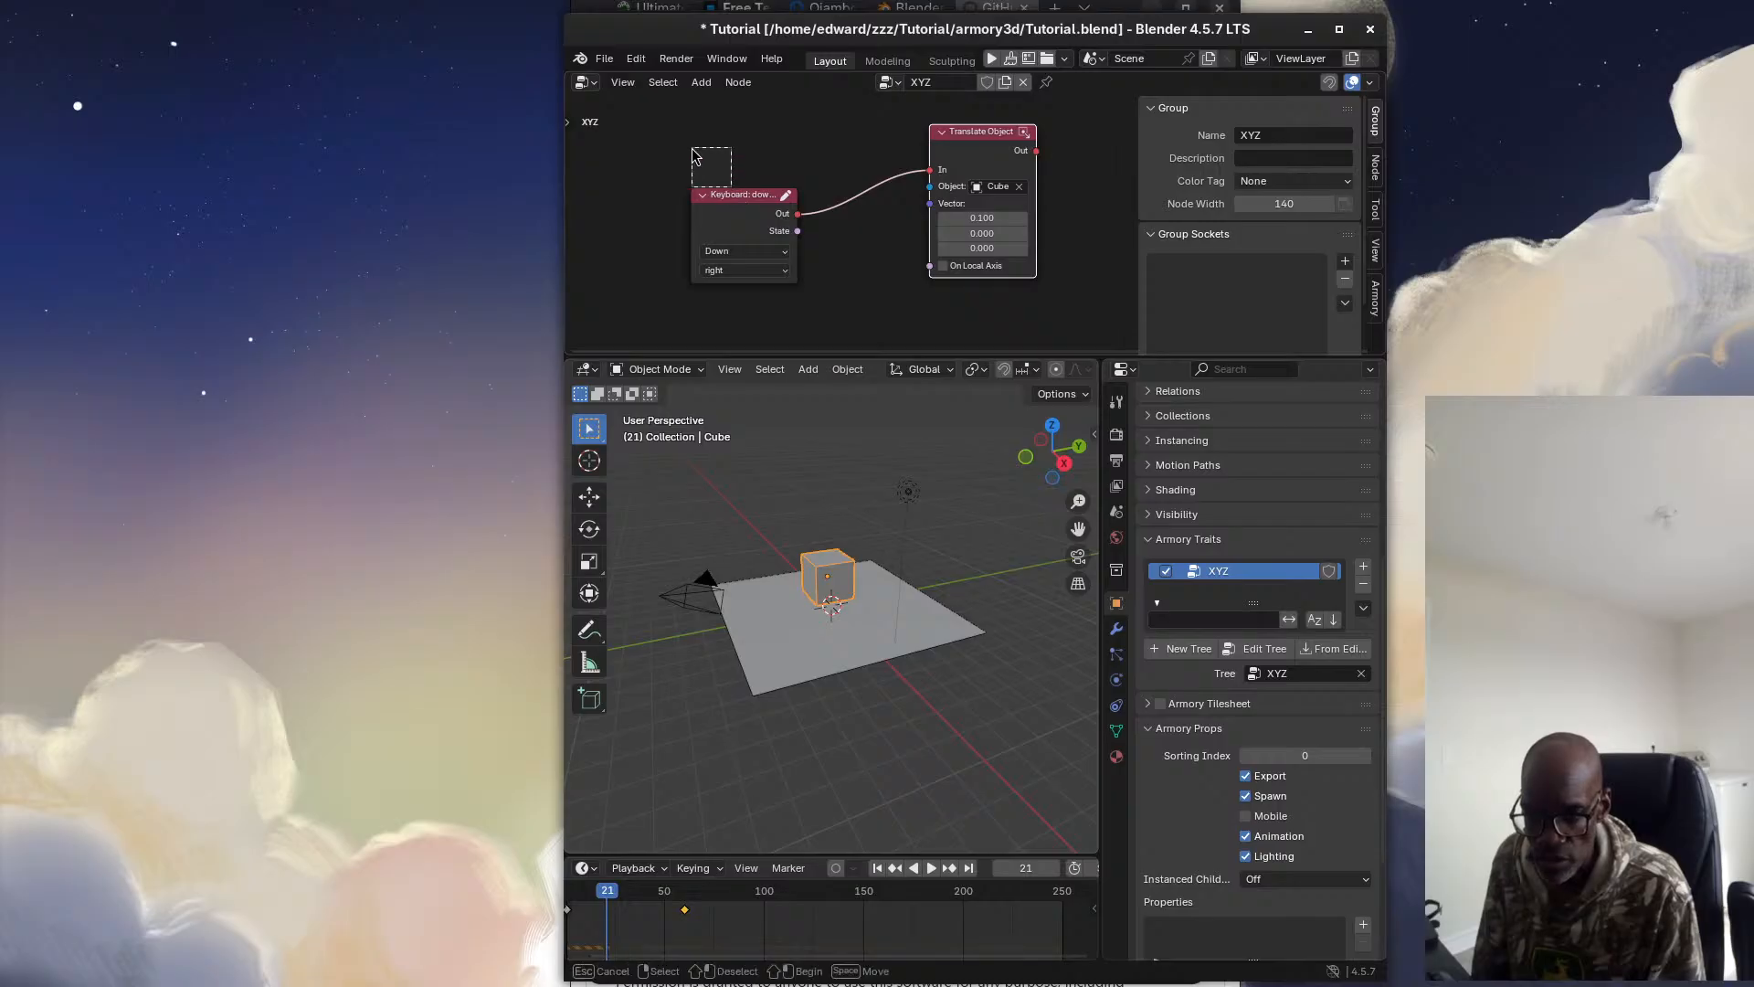
{"action": "left_click_drag", "start_coordinate": [735, 192], "coordinate": [697, 146]}
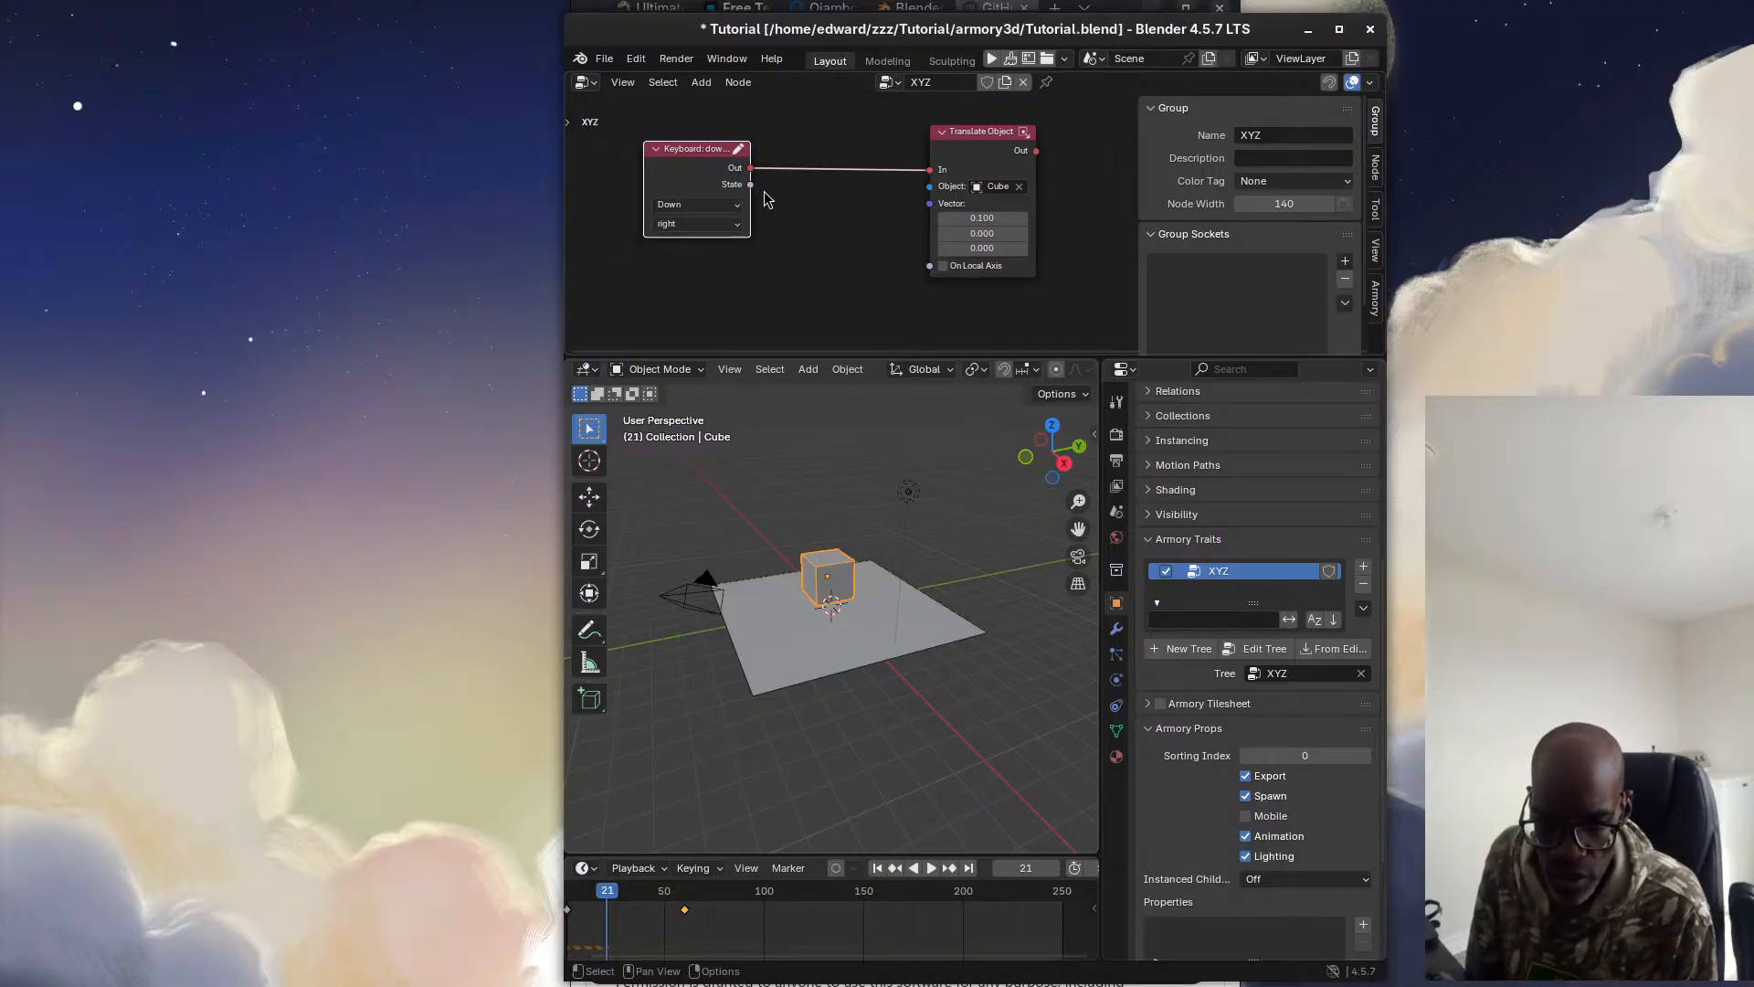
{"action": "left_click_drag", "start_coordinate": [750, 185], "coordinate": [921, 264]}
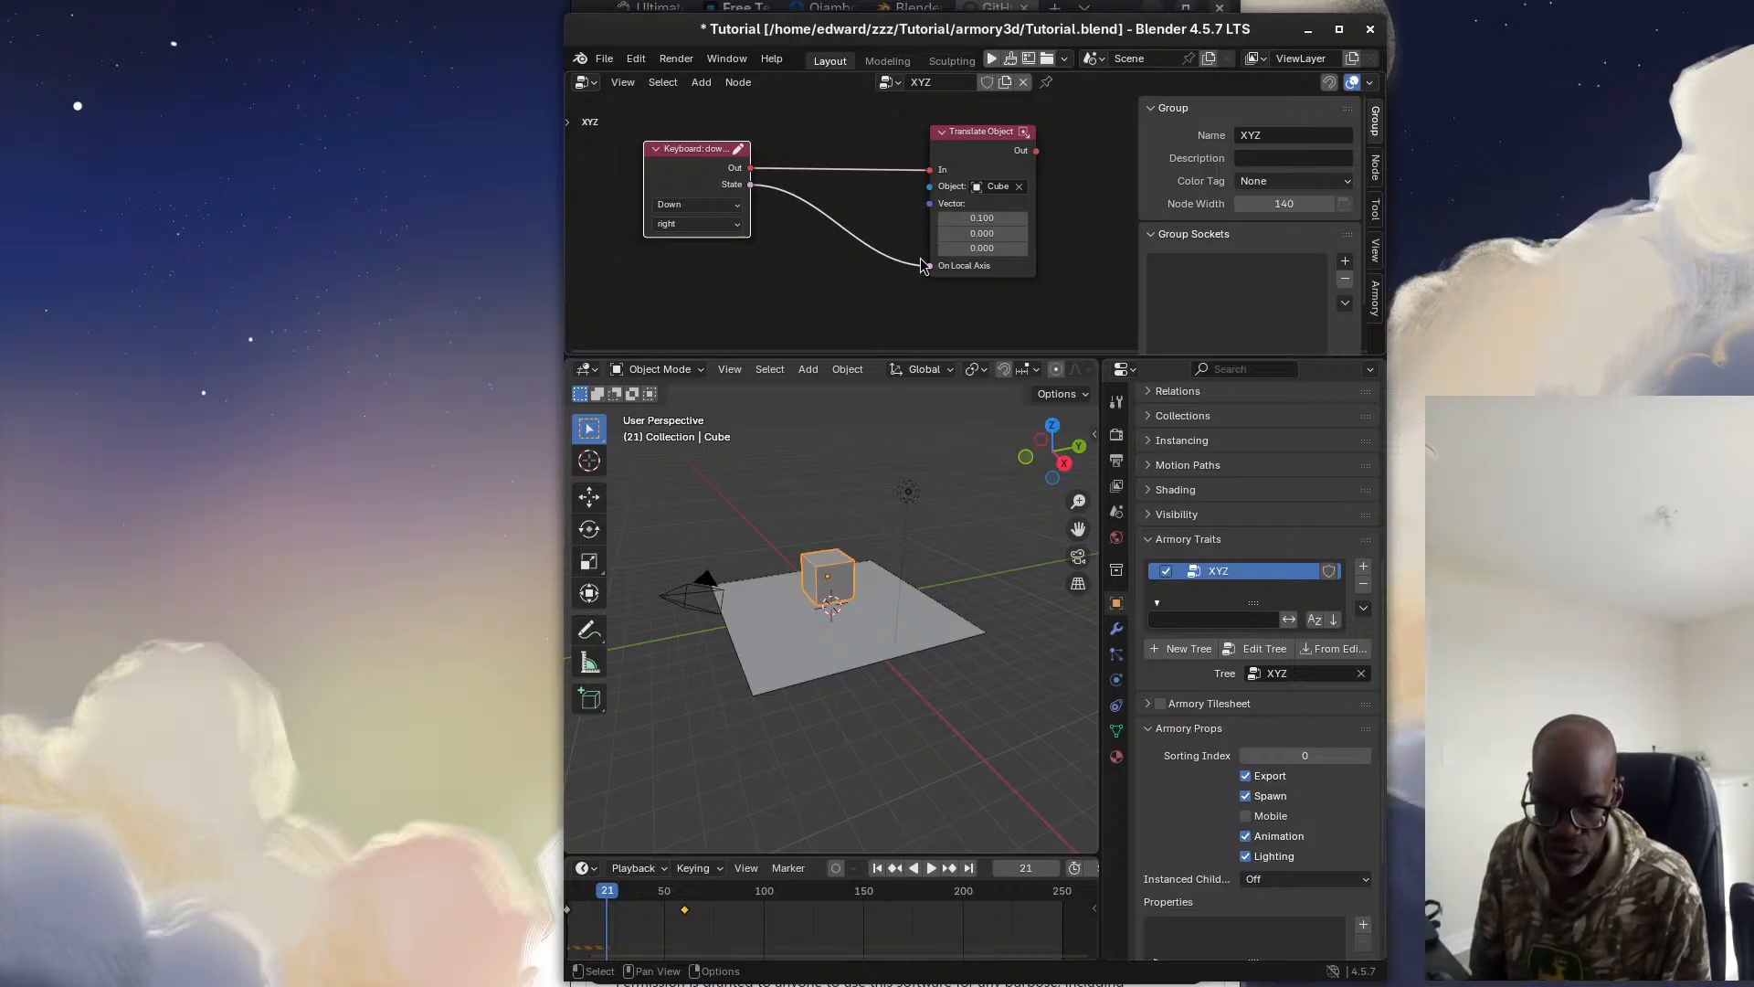
Add a Gate node and place it between the Keyboard and Translate Object nodes, slightly below them
{"action": "left_click", "coordinate": [703, 84]}
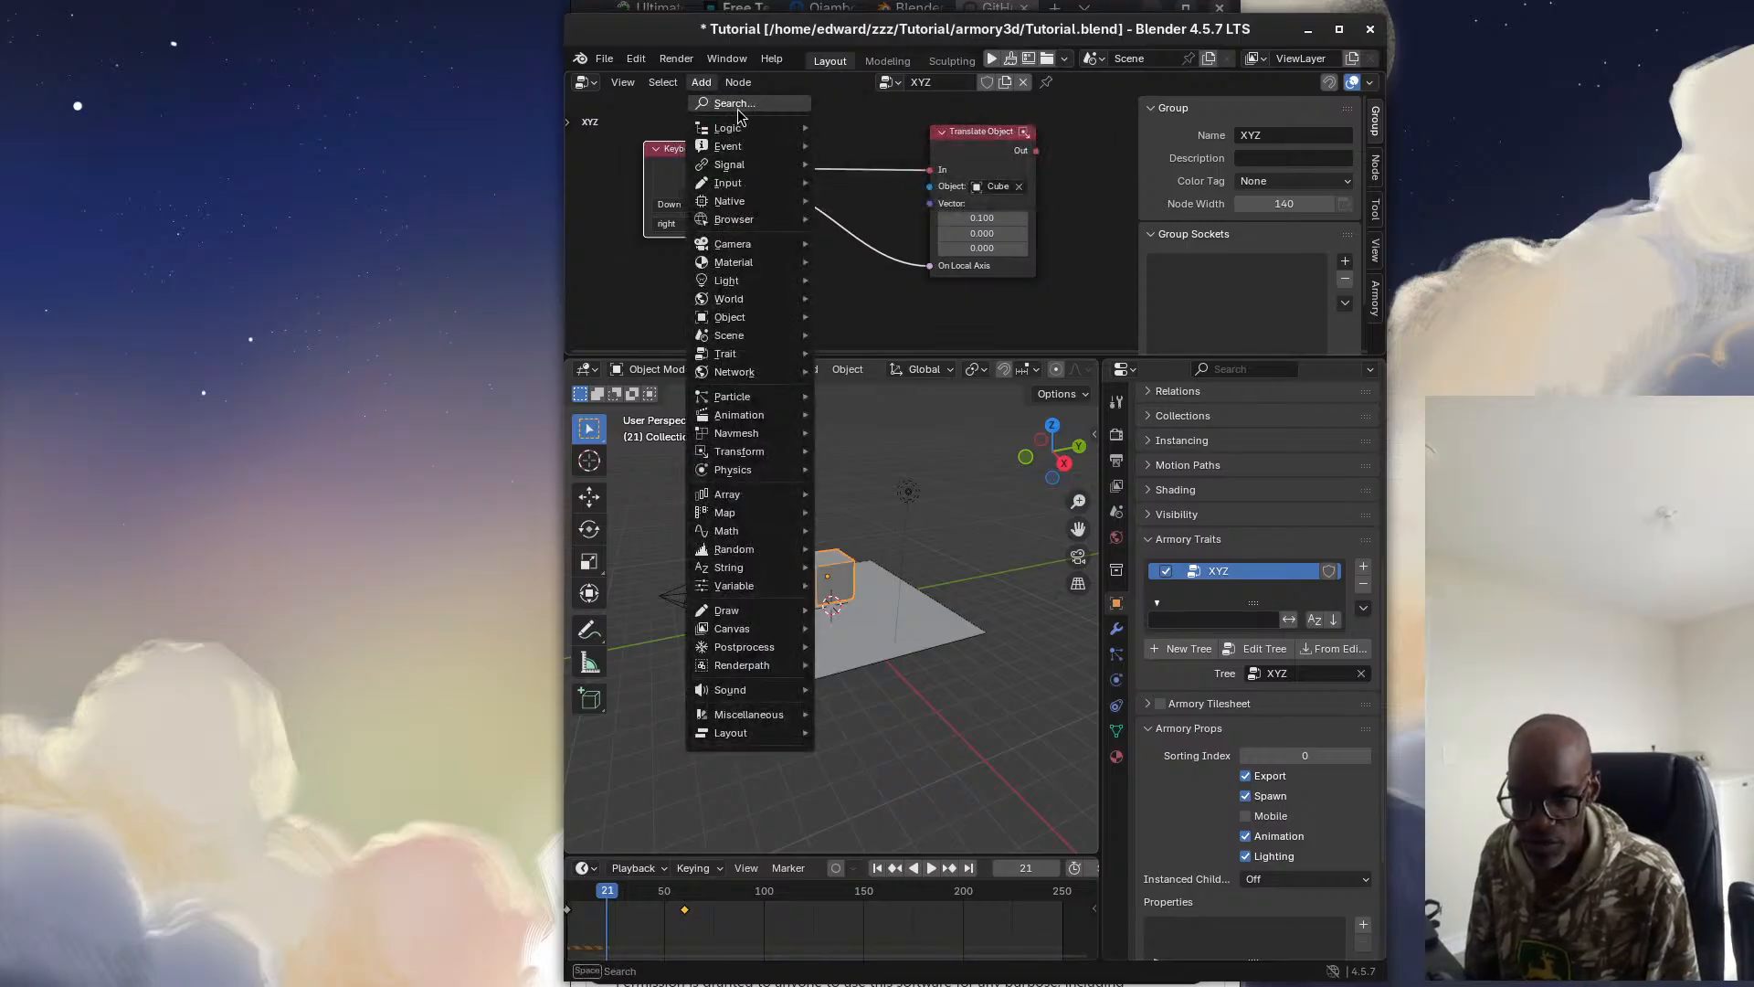
{"action": "left_click", "coordinate": [738, 107]}
{"action": "left_click", "coordinate": [779, 166]}
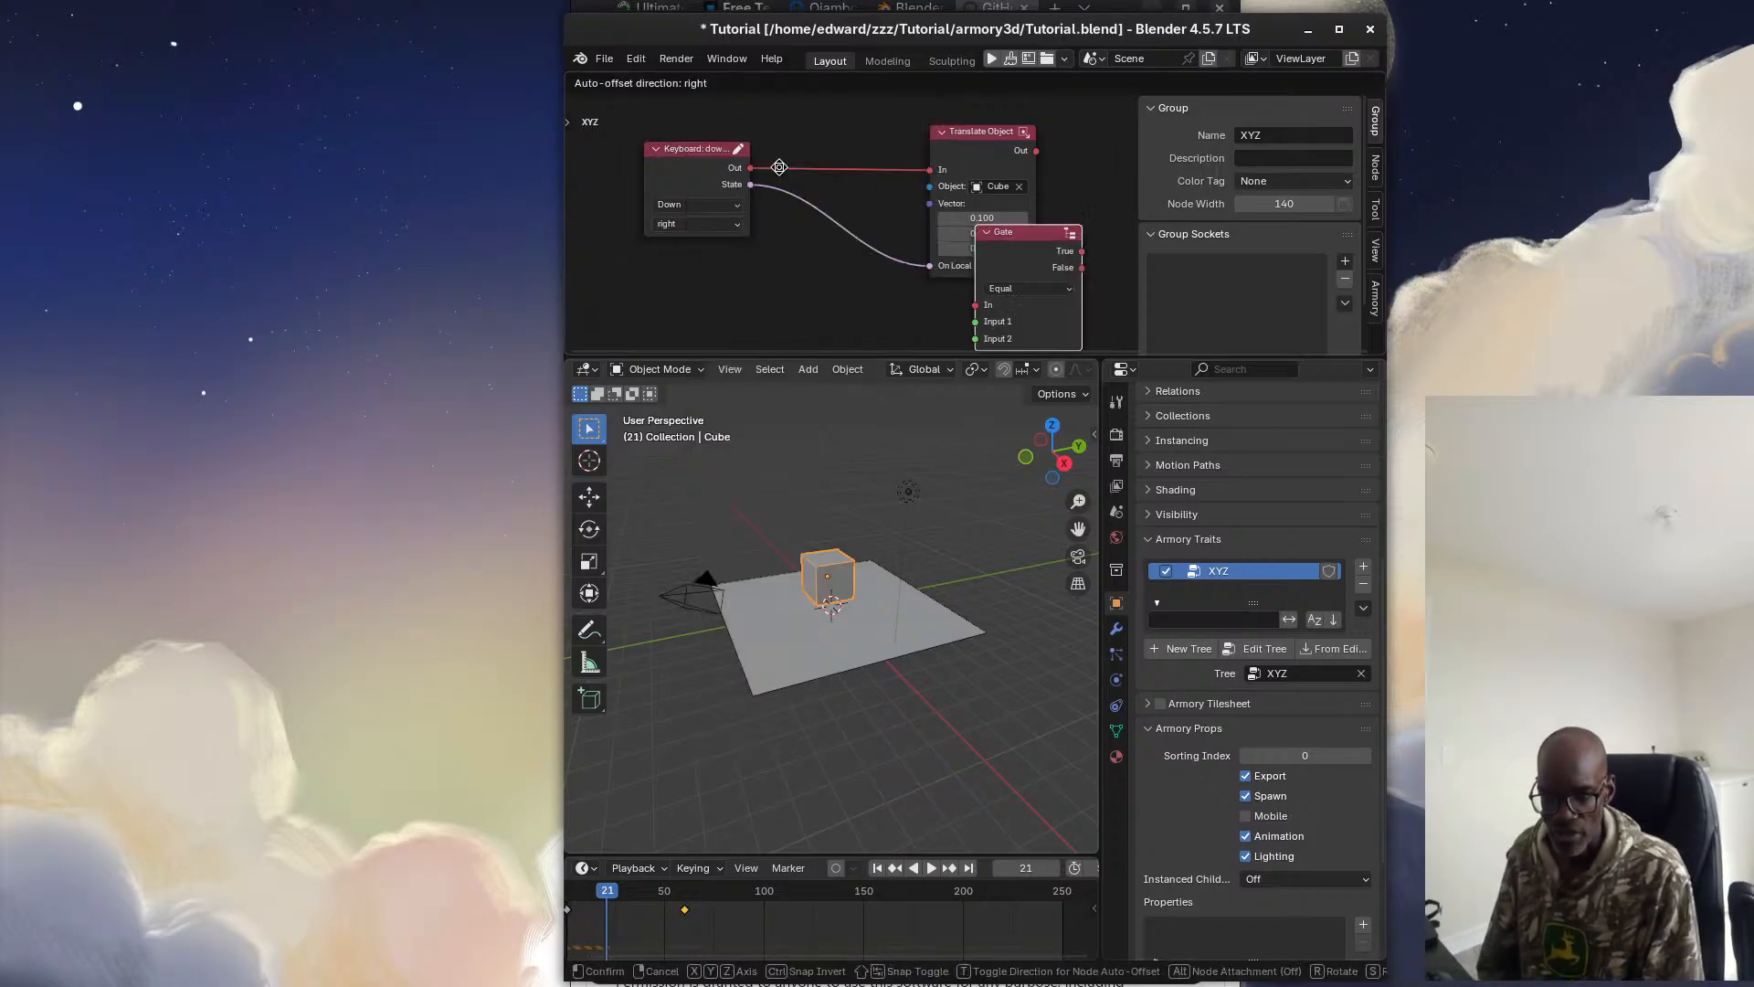
{"action": "left_click", "coordinate": [566, 169]}
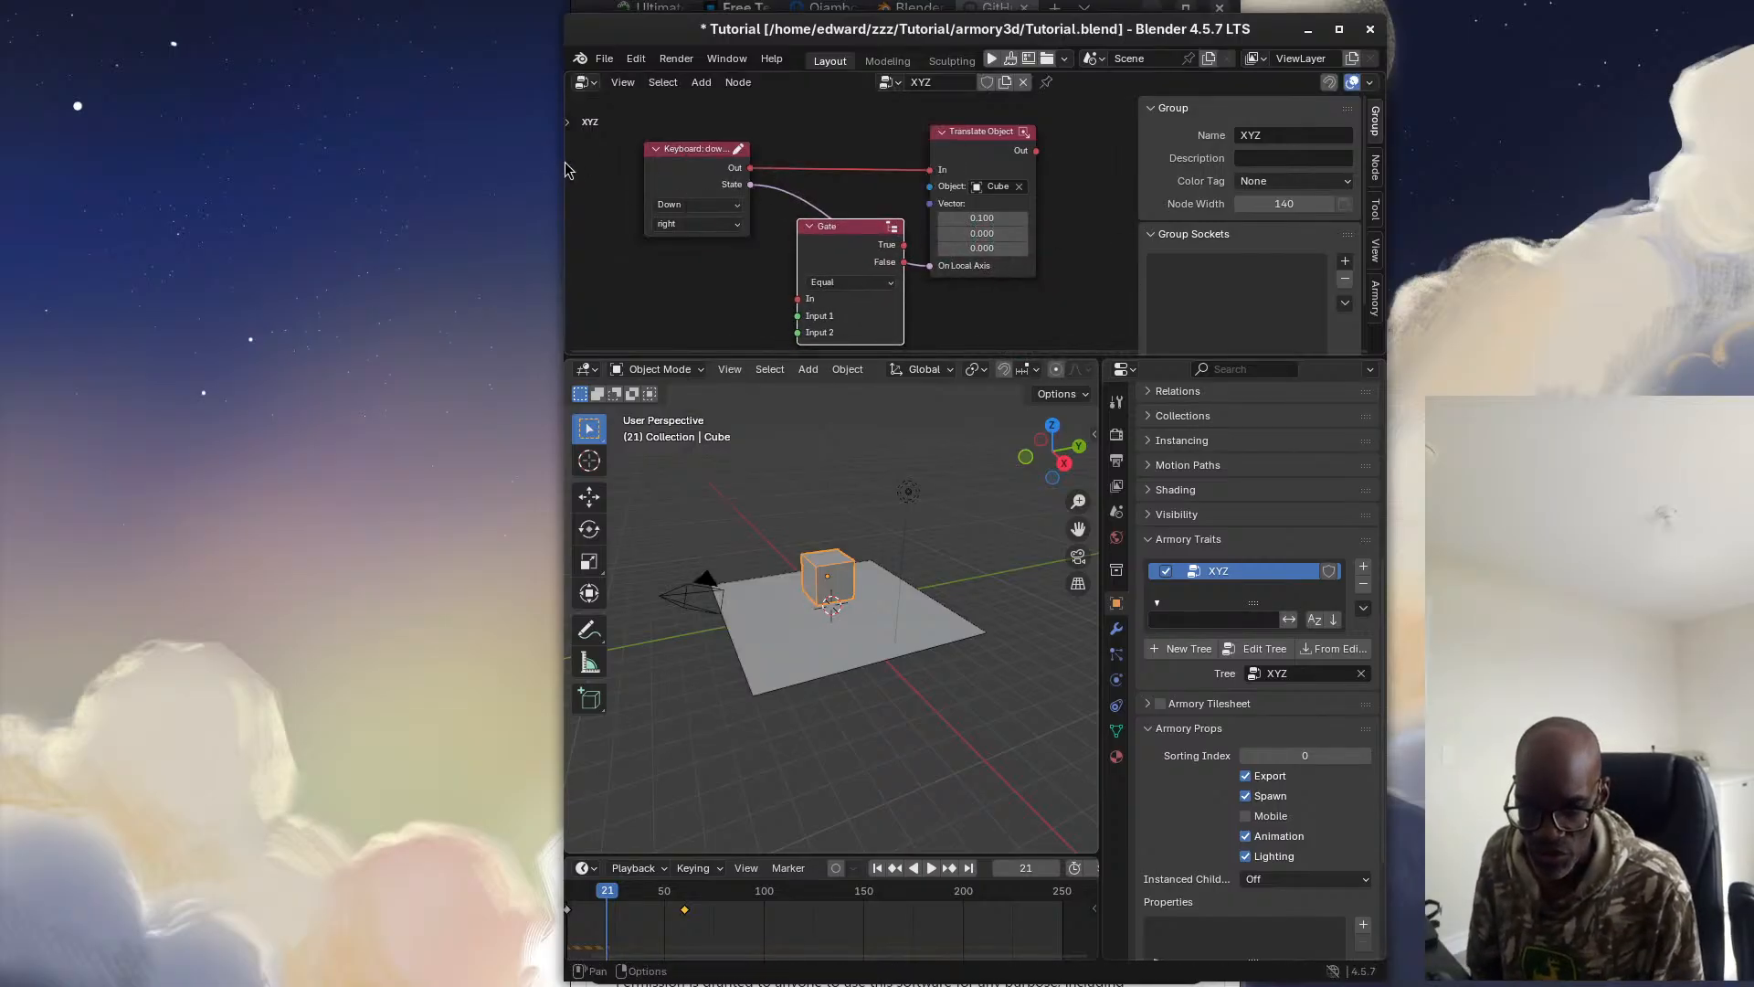
Link the Keyboard node's State to the Gate's In and reposition the Gate node between the other two nodes
{"action": "left_click_drag", "start_coordinate": [750, 185], "coordinate": [798, 299]}
{"action": "mouse_move", "coordinate": [835, 225]}
{"action": "left_mouse_down"}
{"action": "mouse_move", "coordinate": [794, 230]}
{"action": "mouse_move", "coordinate": [821, 210]}
{"action": "left_mouse_up"}
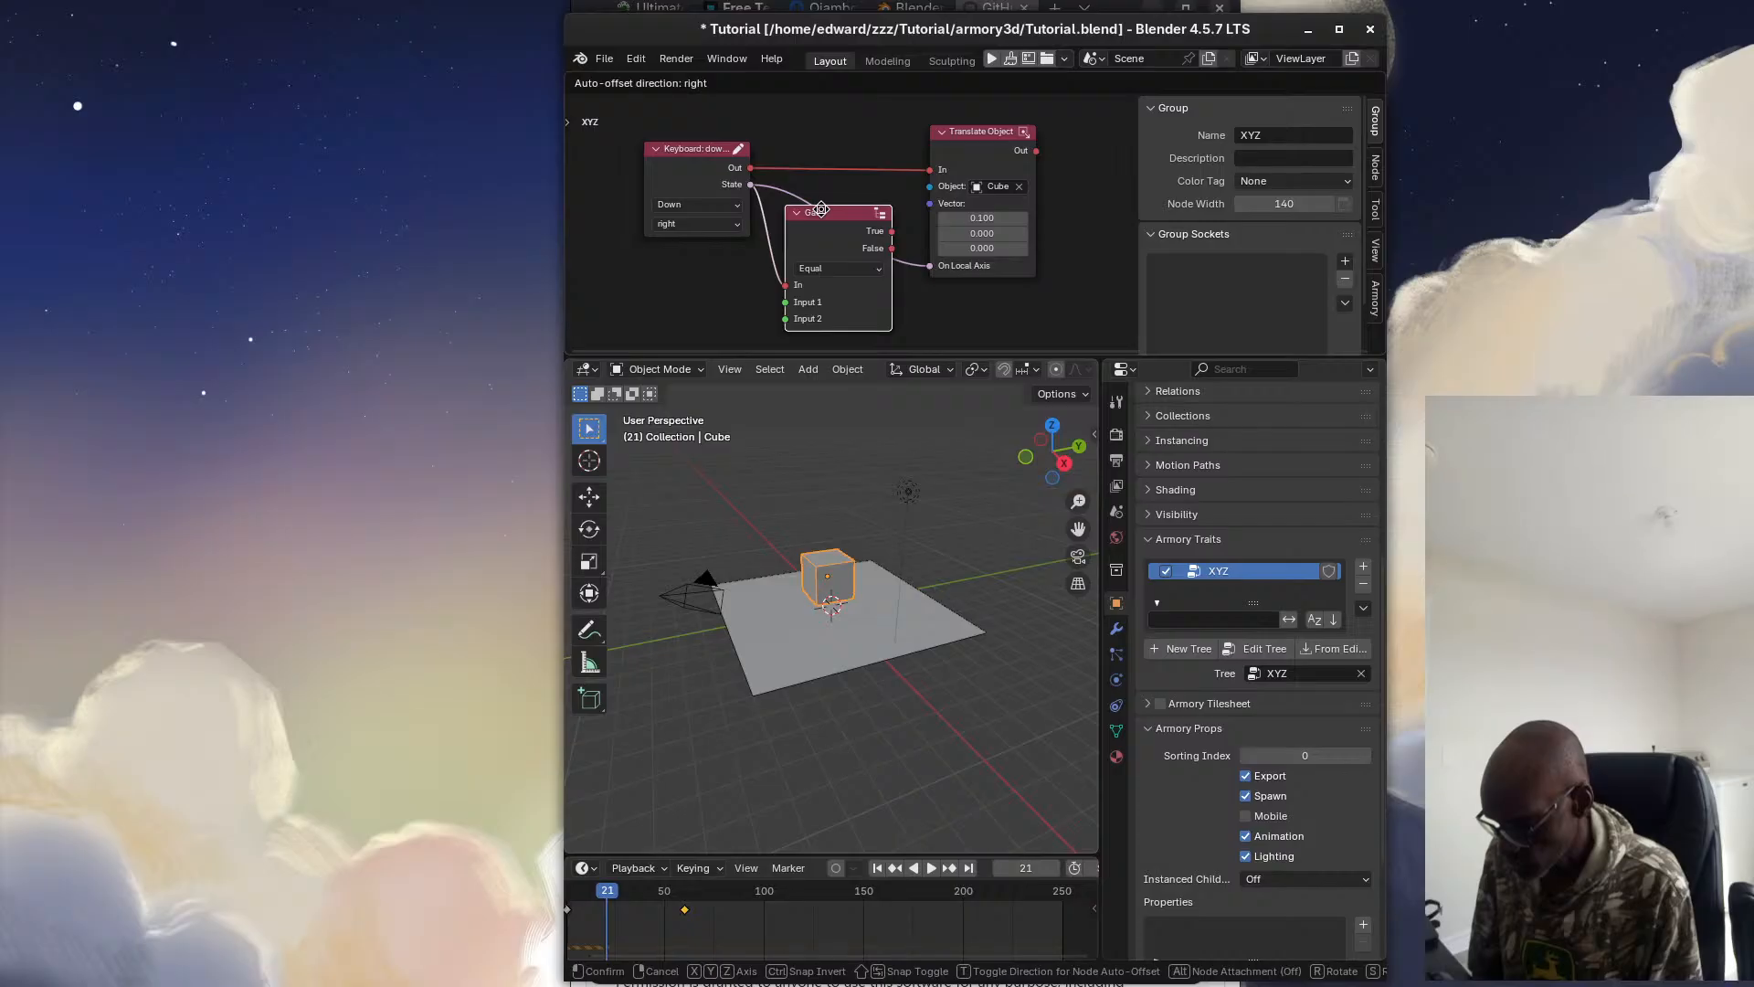
{"action": "left_click_drag", "start_coordinate": [821, 210], "coordinate": [794, 241]}
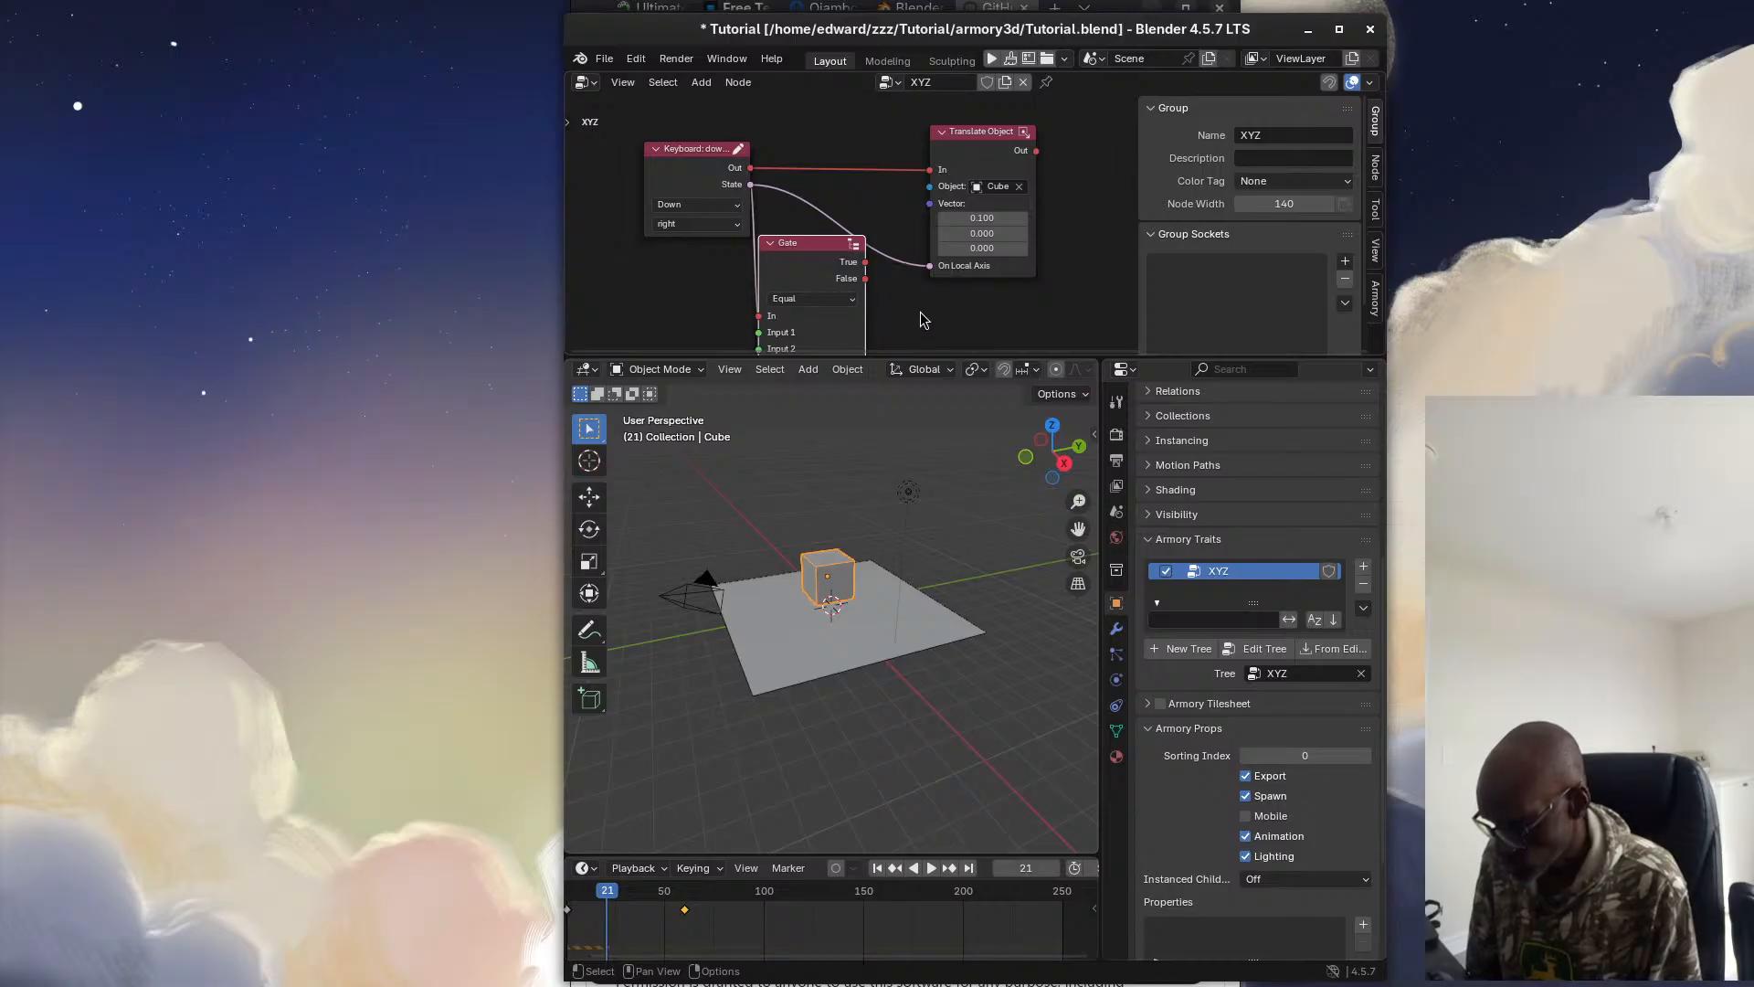
{"action": "left_click_drag", "start_coordinate": [780, 242], "coordinate": [833, 217]}
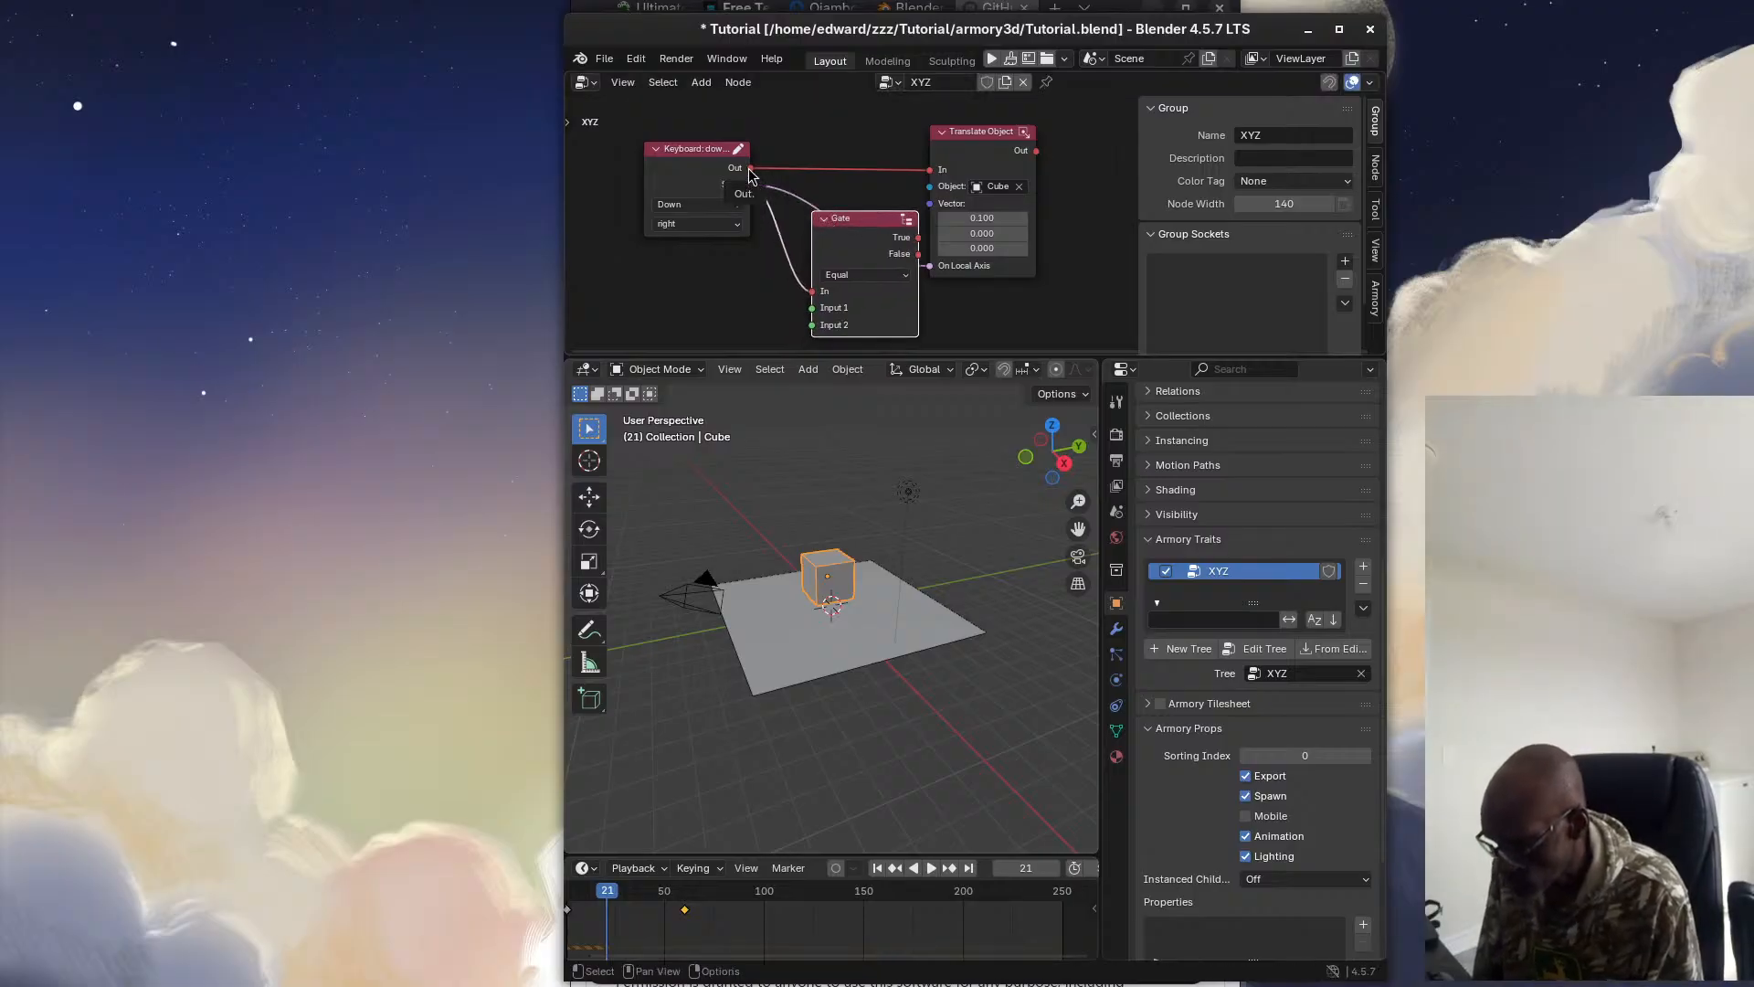
Link the Keyboard node's Out to the Gate's In and State to Input 1, removing the direct Out link to Translate Object
{"action": "left_click_drag", "start_coordinate": [750, 172], "coordinate": [812, 292]}
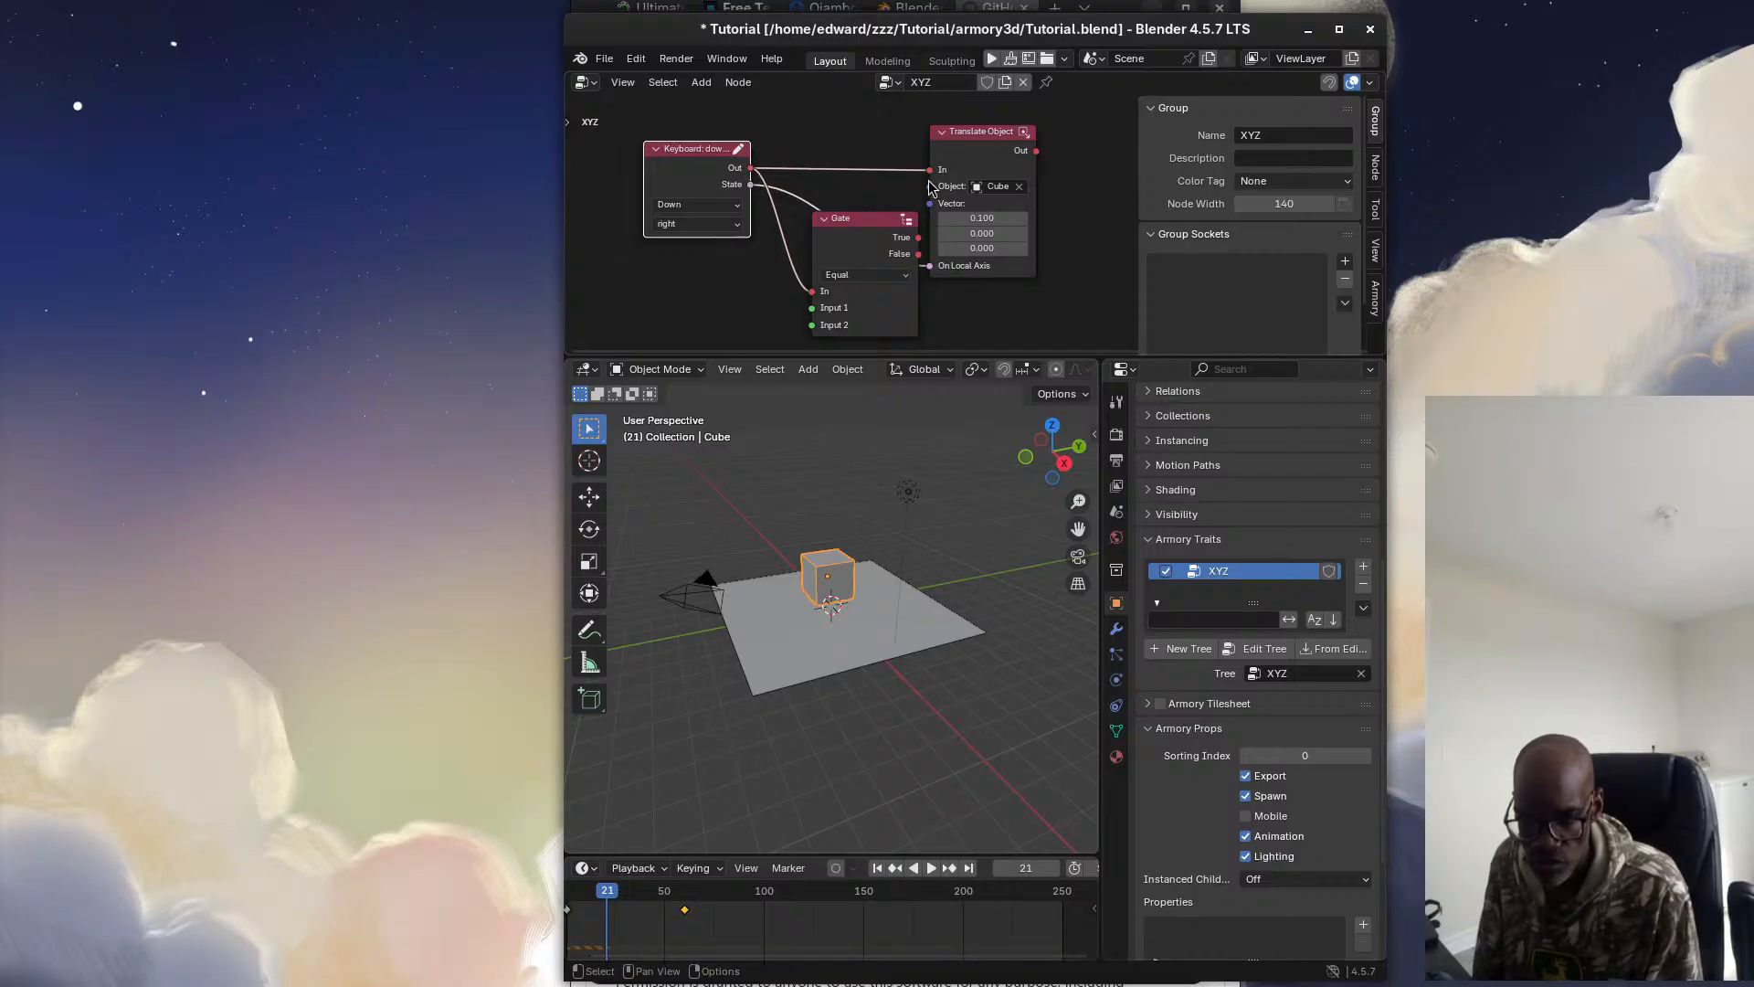
{"action": "left_click_drag", "start_coordinate": [933, 176], "coordinate": [866, 197]}
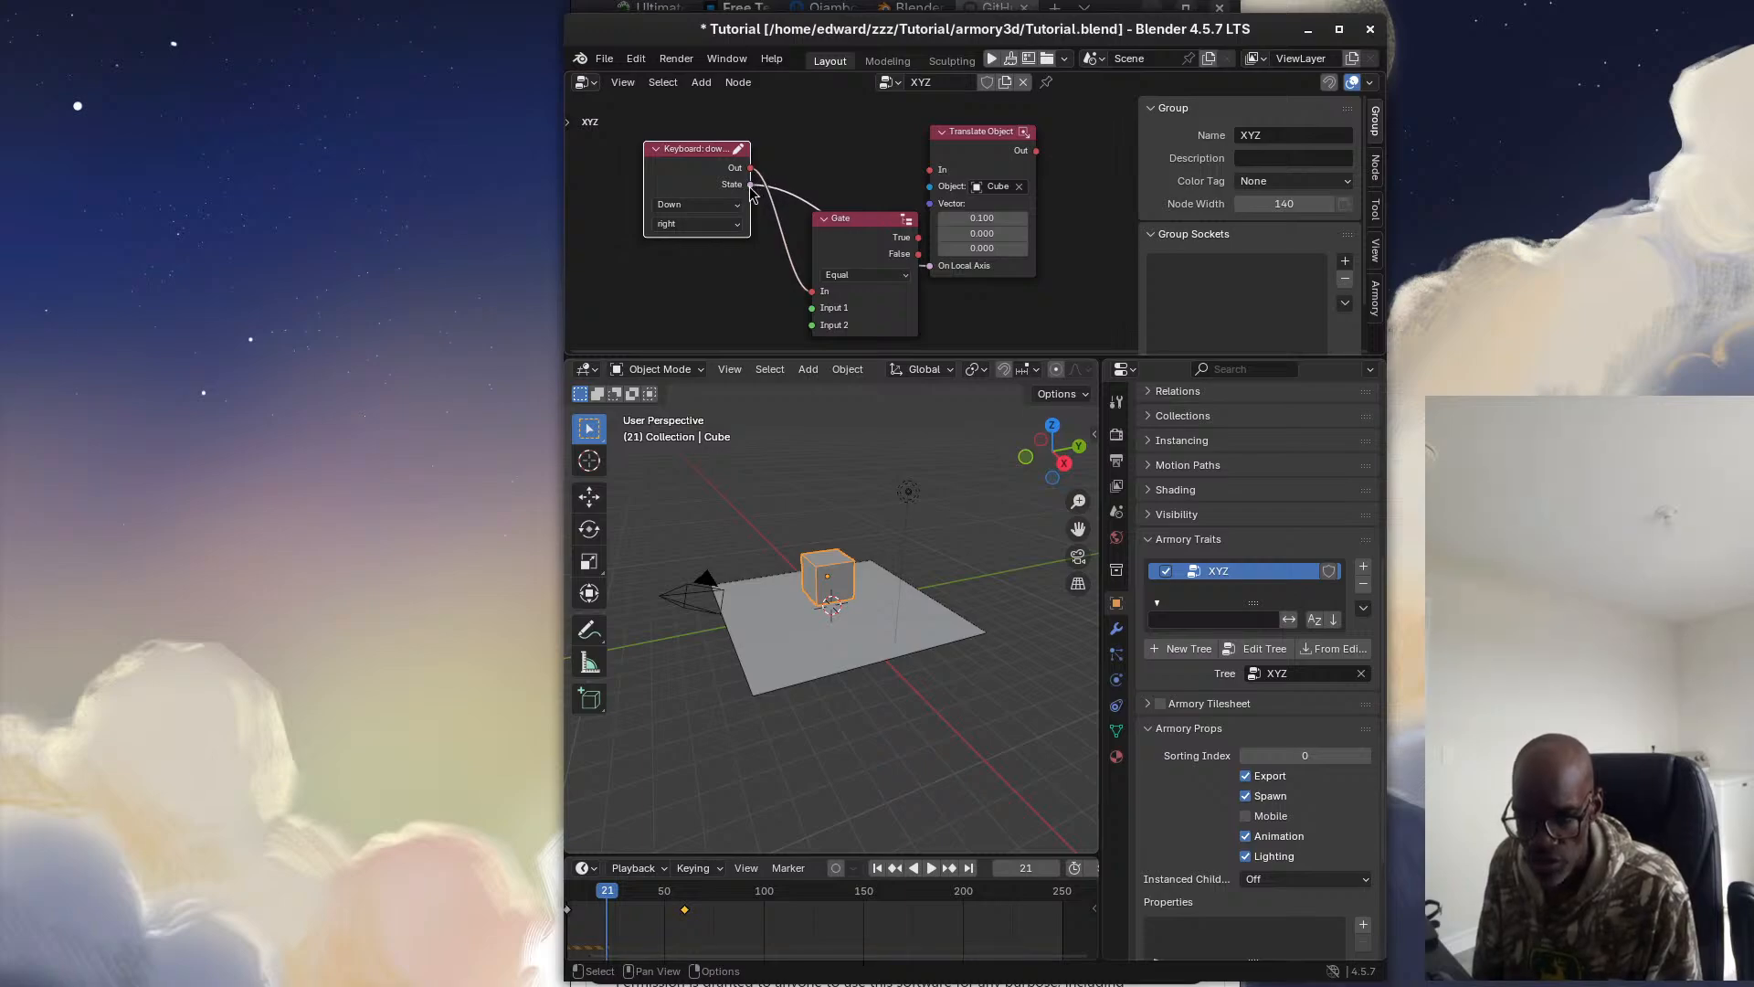
{"action": "left_click_drag", "start_coordinate": [751, 185], "coordinate": [813, 308]}
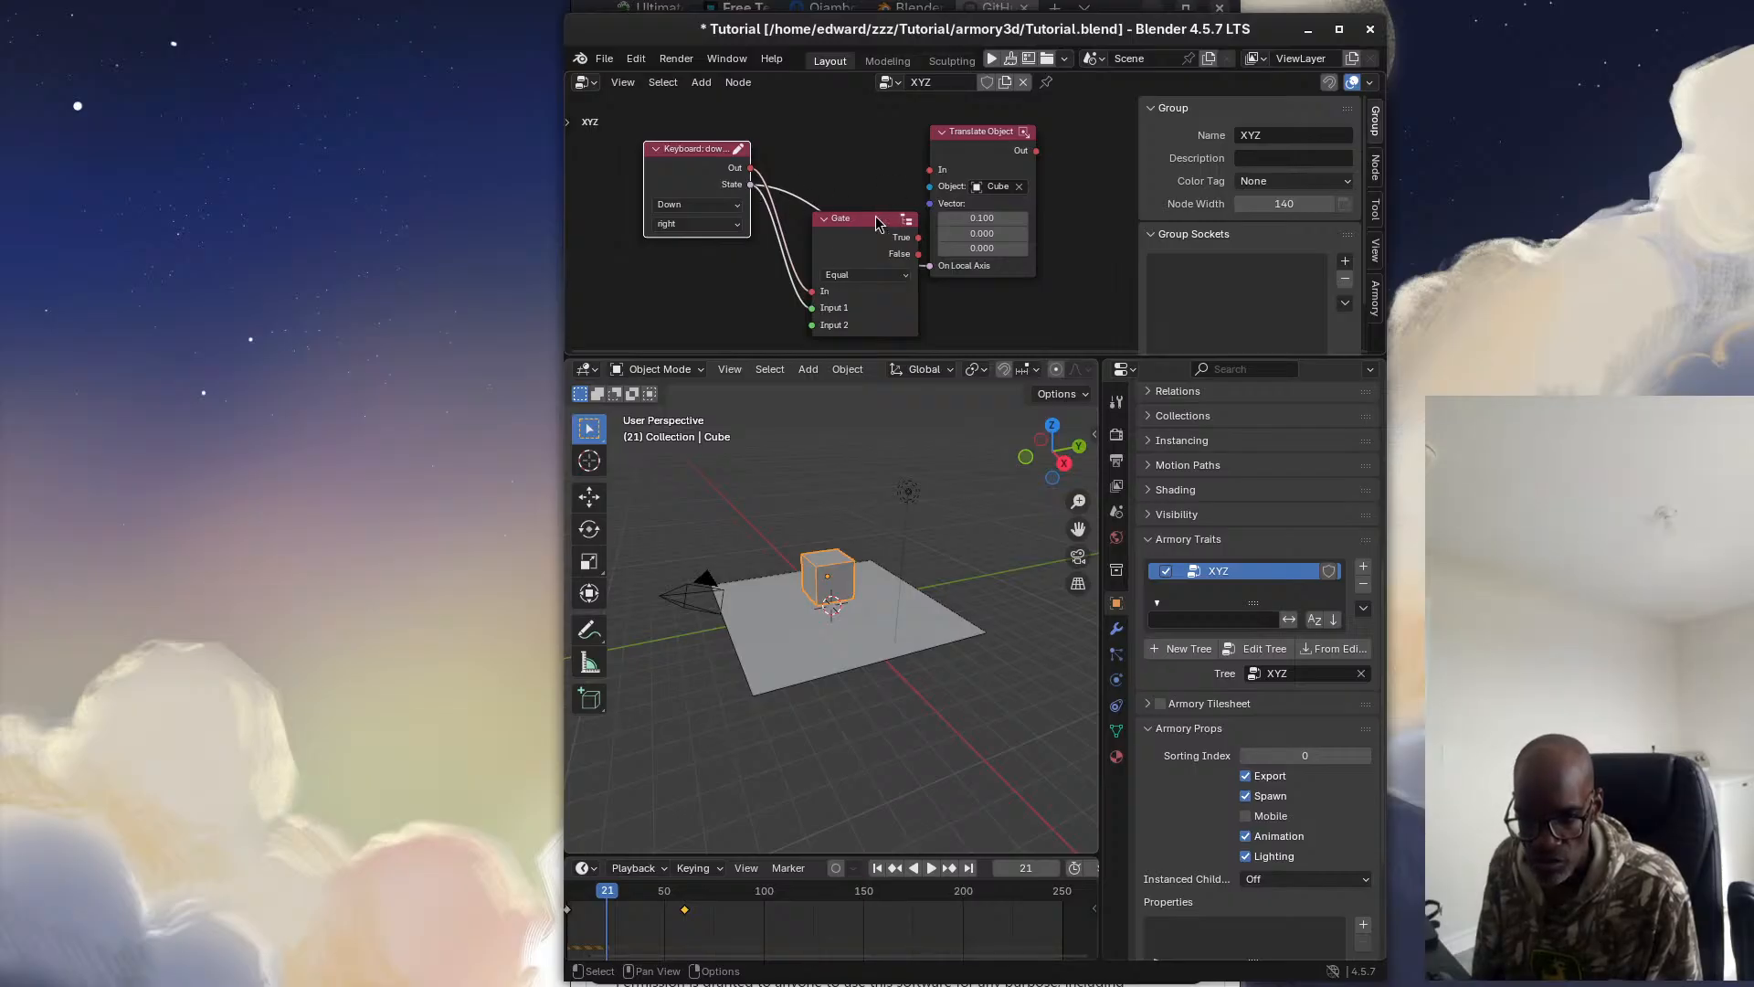
Link the Gate's True output to Translate Object's In, disconnect On Local Axis, and place the Gate above and between the other nodes
{"action": "left_click_drag", "start_coordinate": [875, 217], "coordinate": [821, 188]}
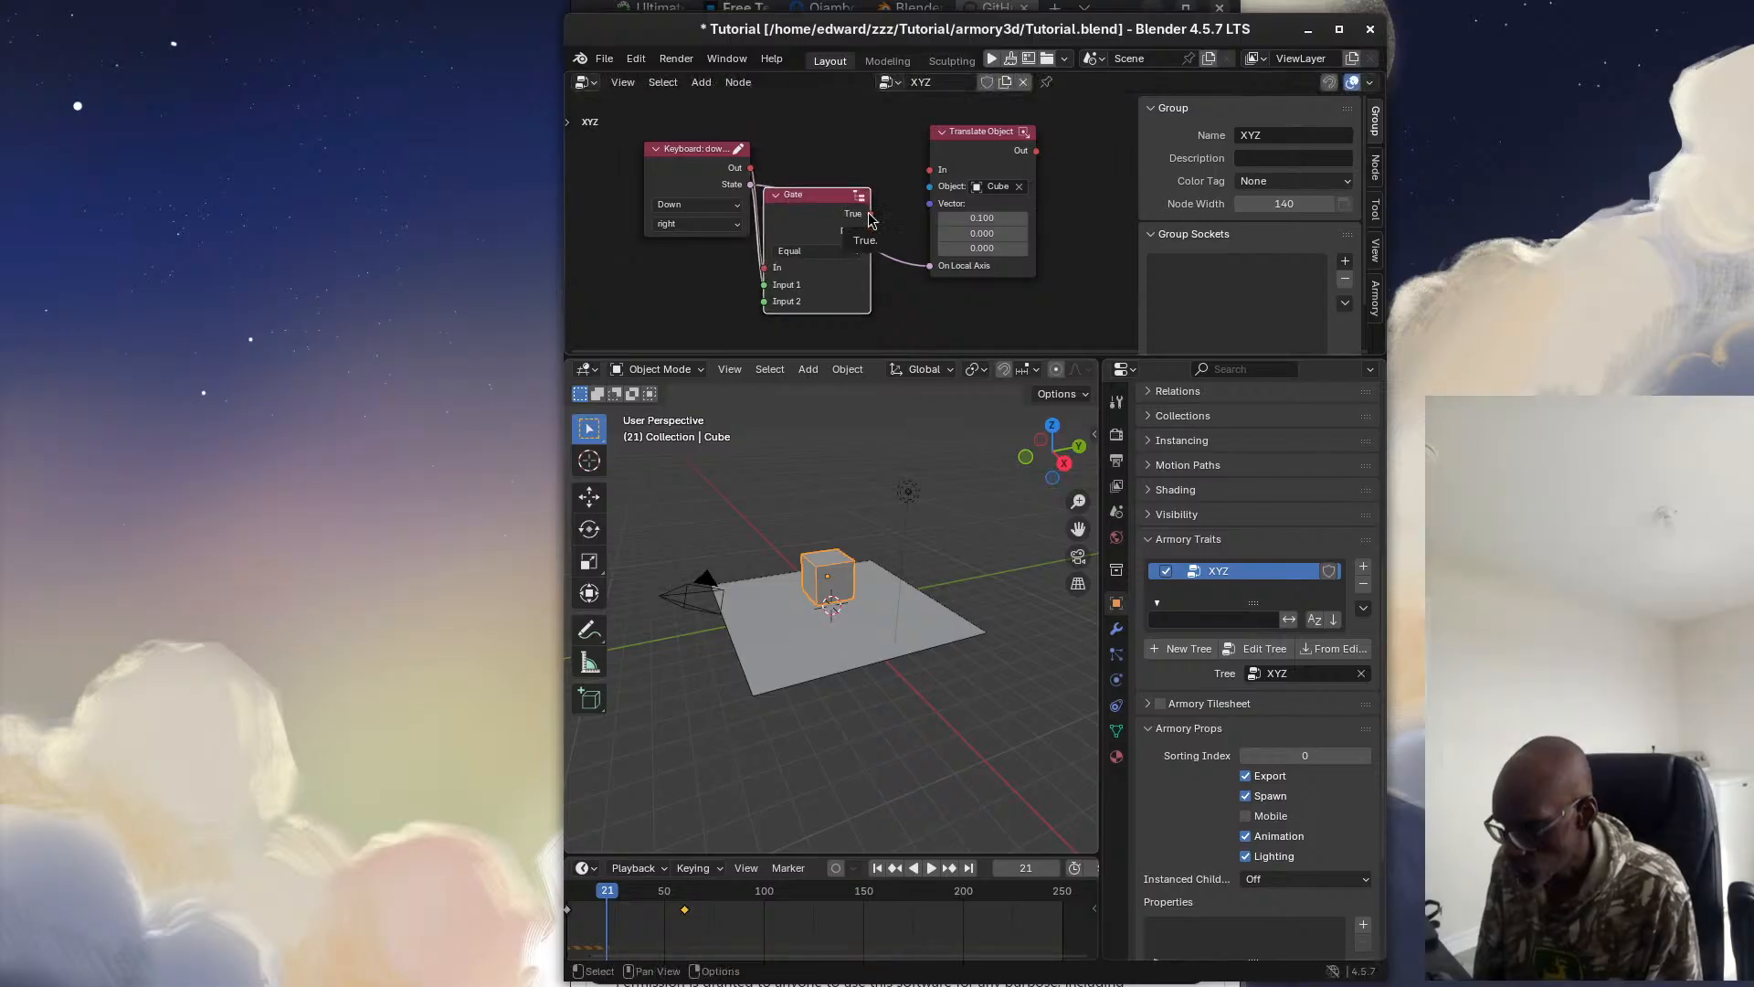
{"action": "left_click_drag", "start_coordinate": [872, 216], "coordinate": [930, 170]}
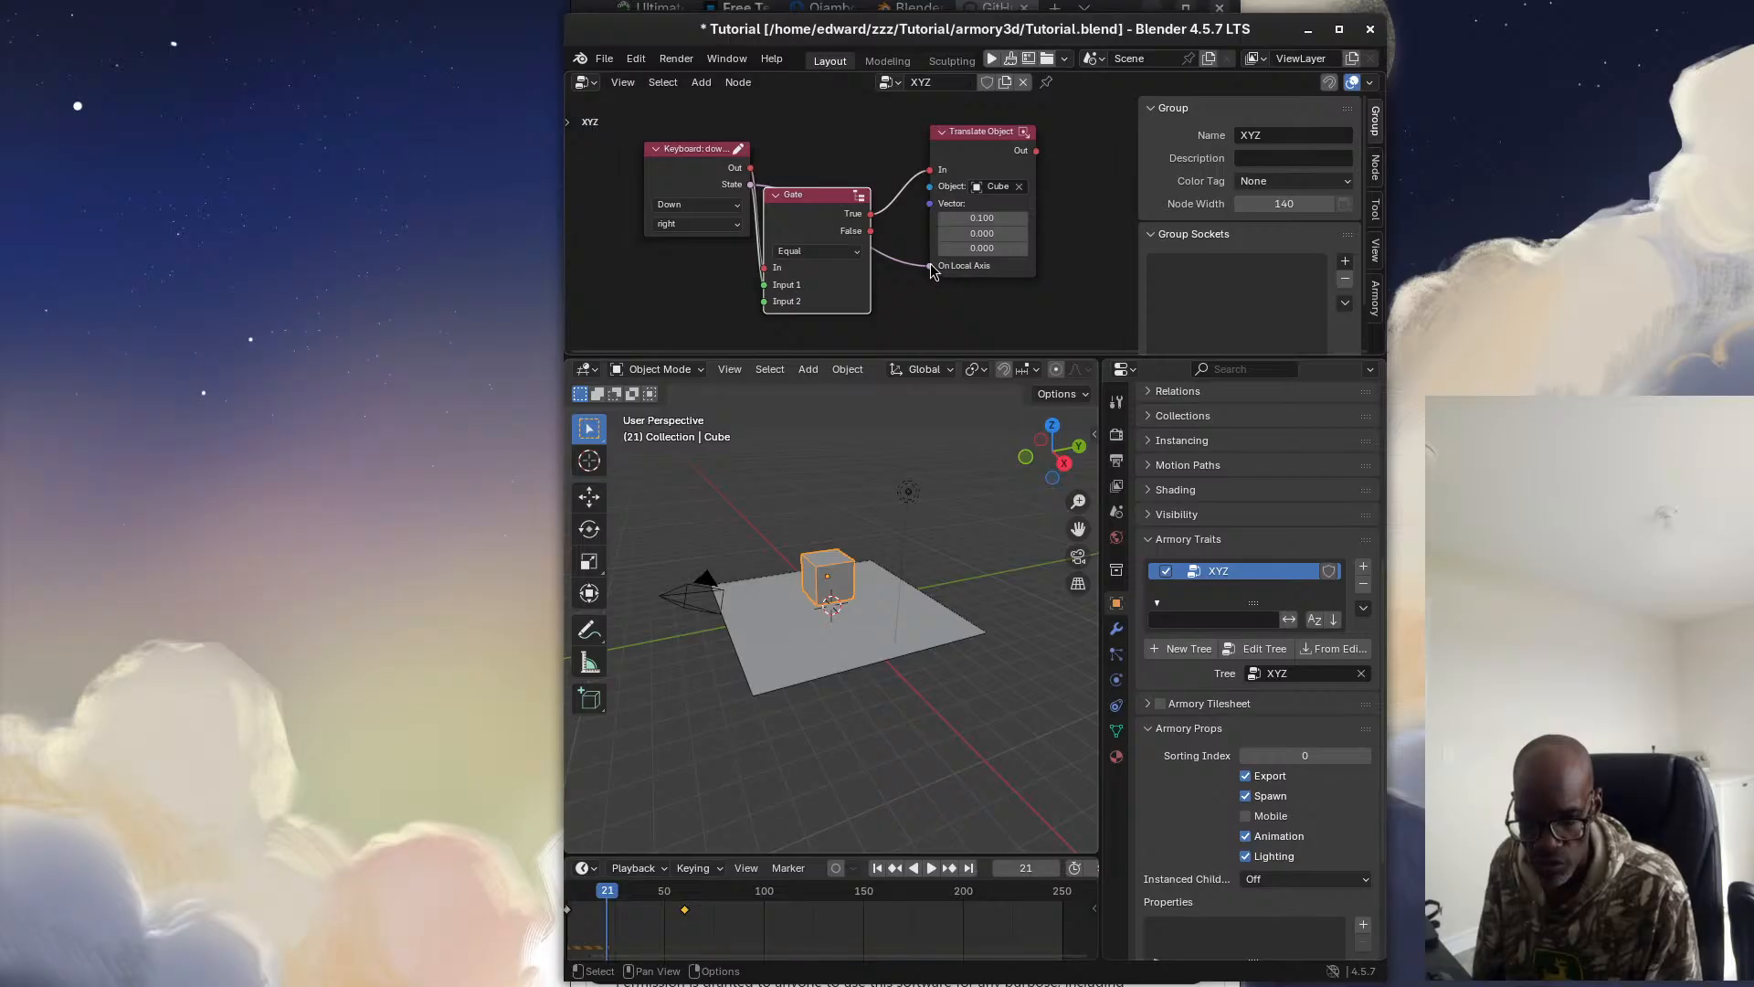
{"action": "left_click_drag", "start_coordinate": [932, 267], "coordinate": [905, 303]}
{"action": "left_click_drag", "start_coordinate": [809, 194], "coordinate": [832, 128]}
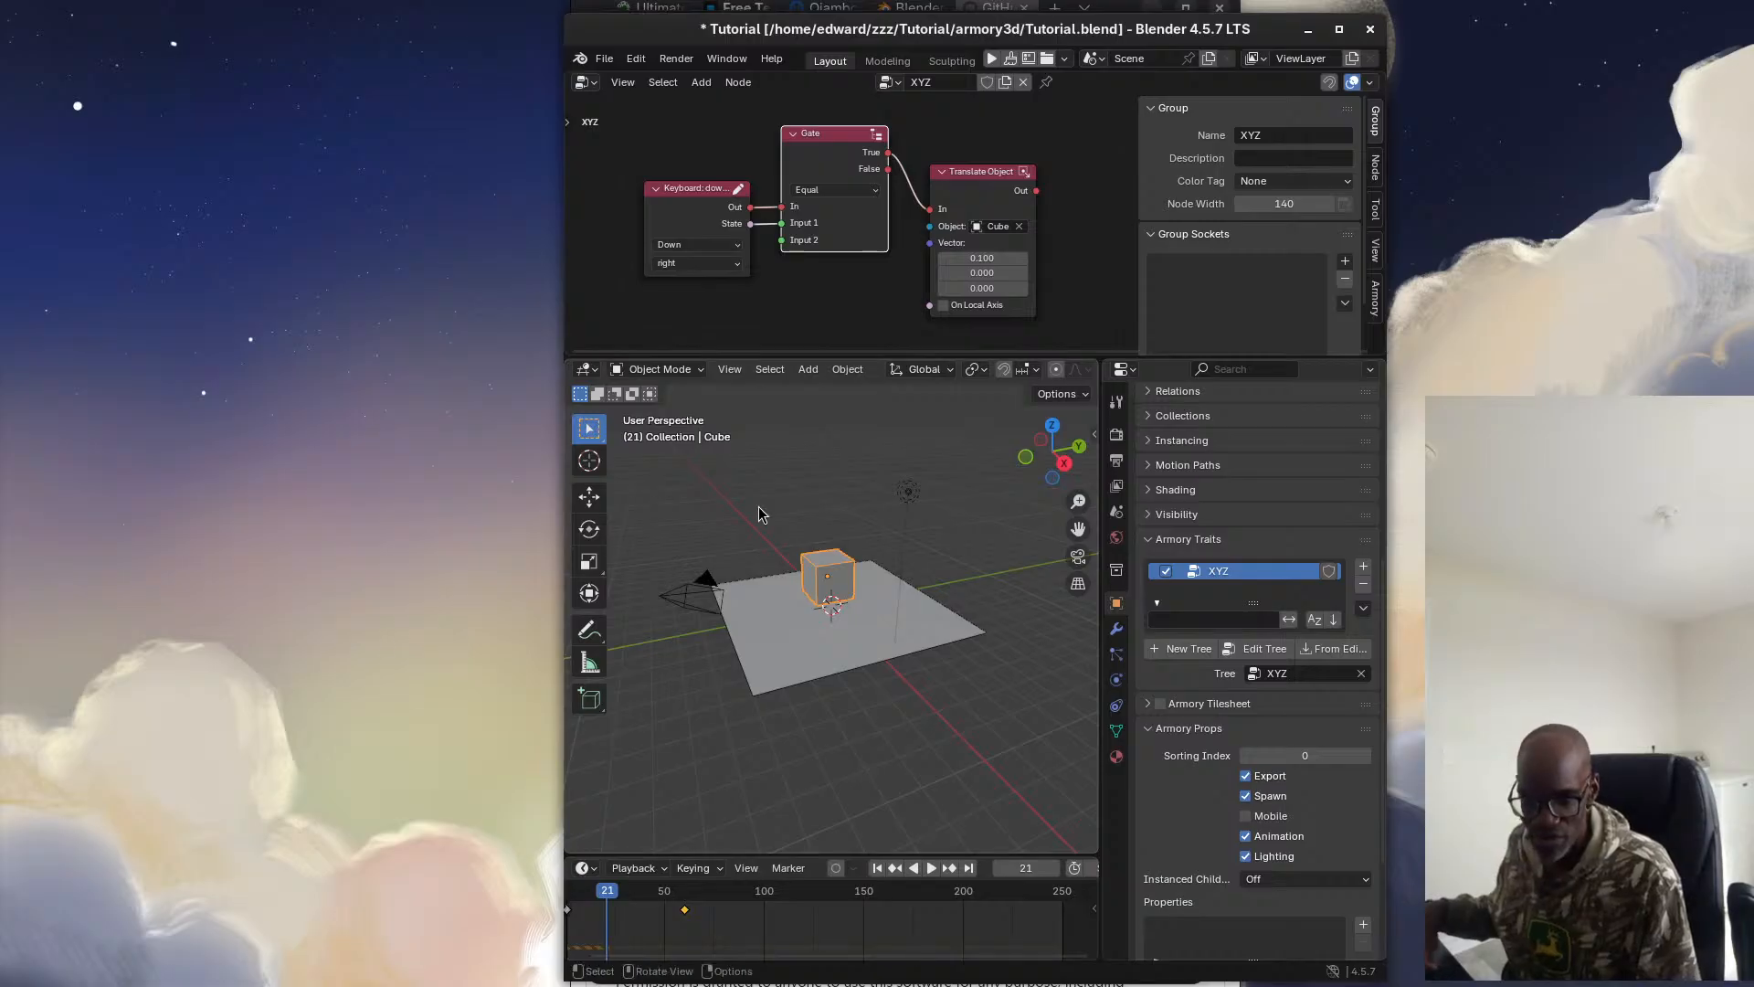
{"action": "scroll", "coordinate": [606, 266], "scroll_direction": "left", "scroll_amount": 3, "text": "ctrl"}
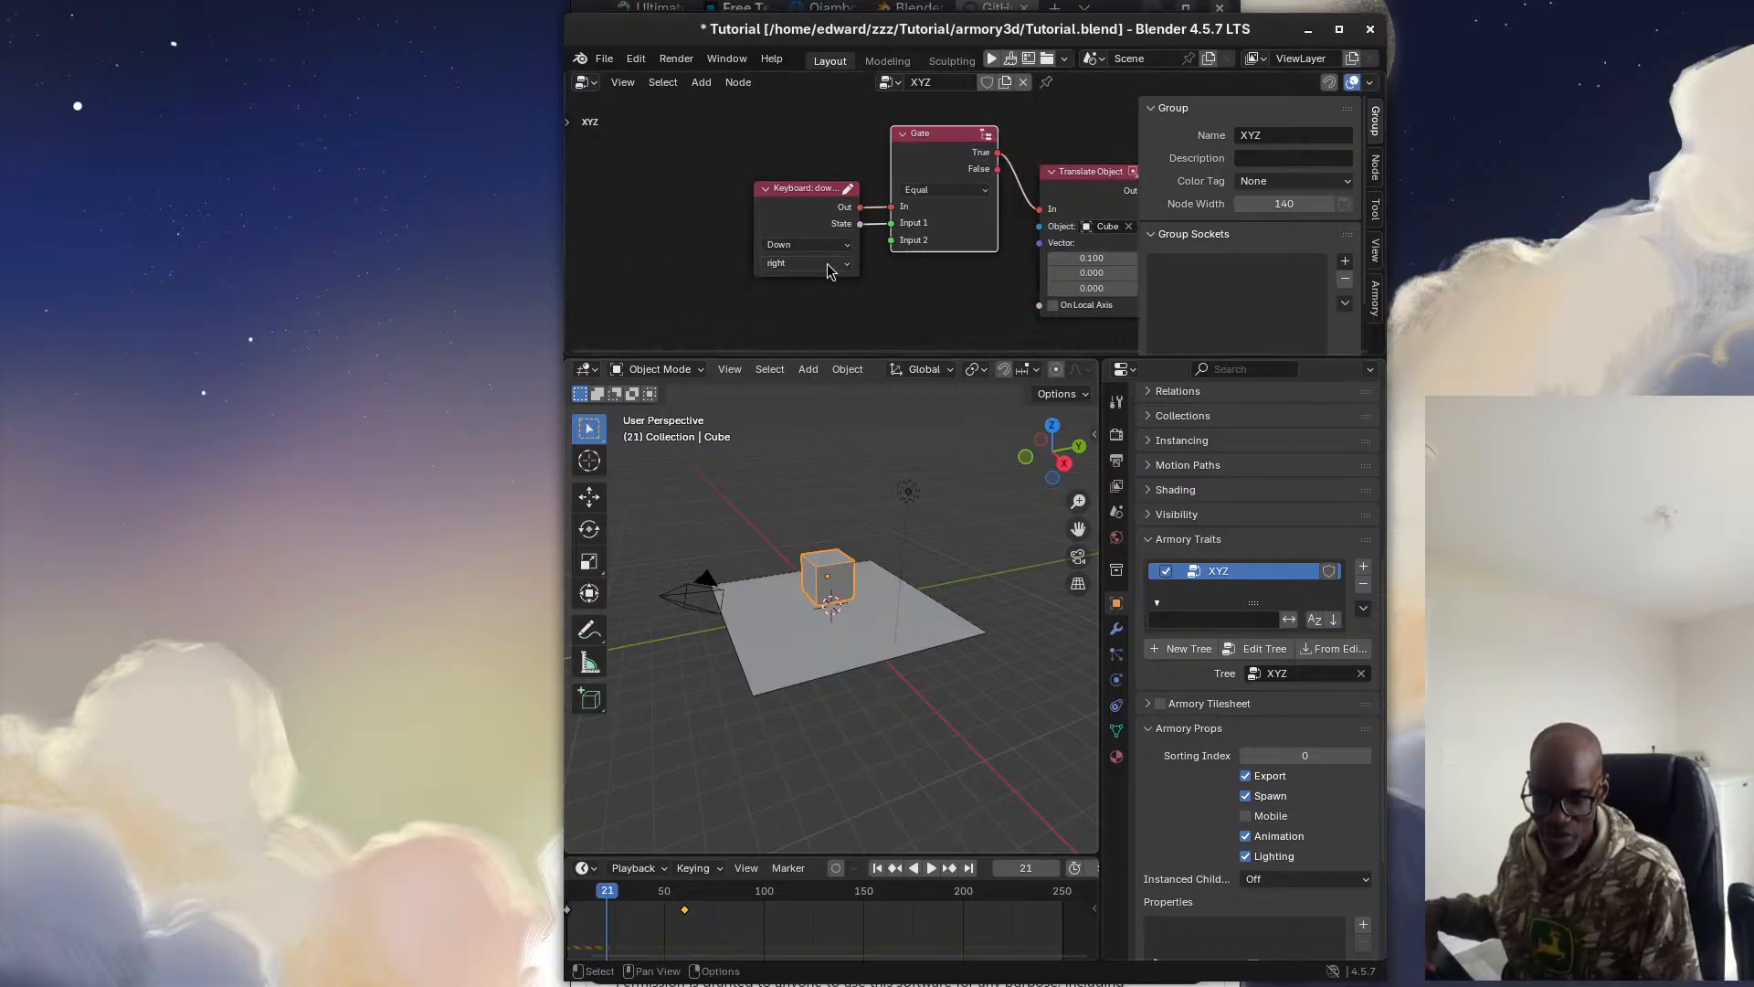
{"action": "scroll", "coordinate": [828, 265], "scroll_direction": "up", "scroll_amount": 4, "text": "ctrl"}
{"action": "scroll", "coordinate": [790, 286], "scroll_direction": "down", "scroll_amount": 2, "text": "ctrl"}
{"action": "scroll", "coordinate": [737, 265], "scroll_direction": "down", "scroll_amount": 1, "text": "ctrl"}
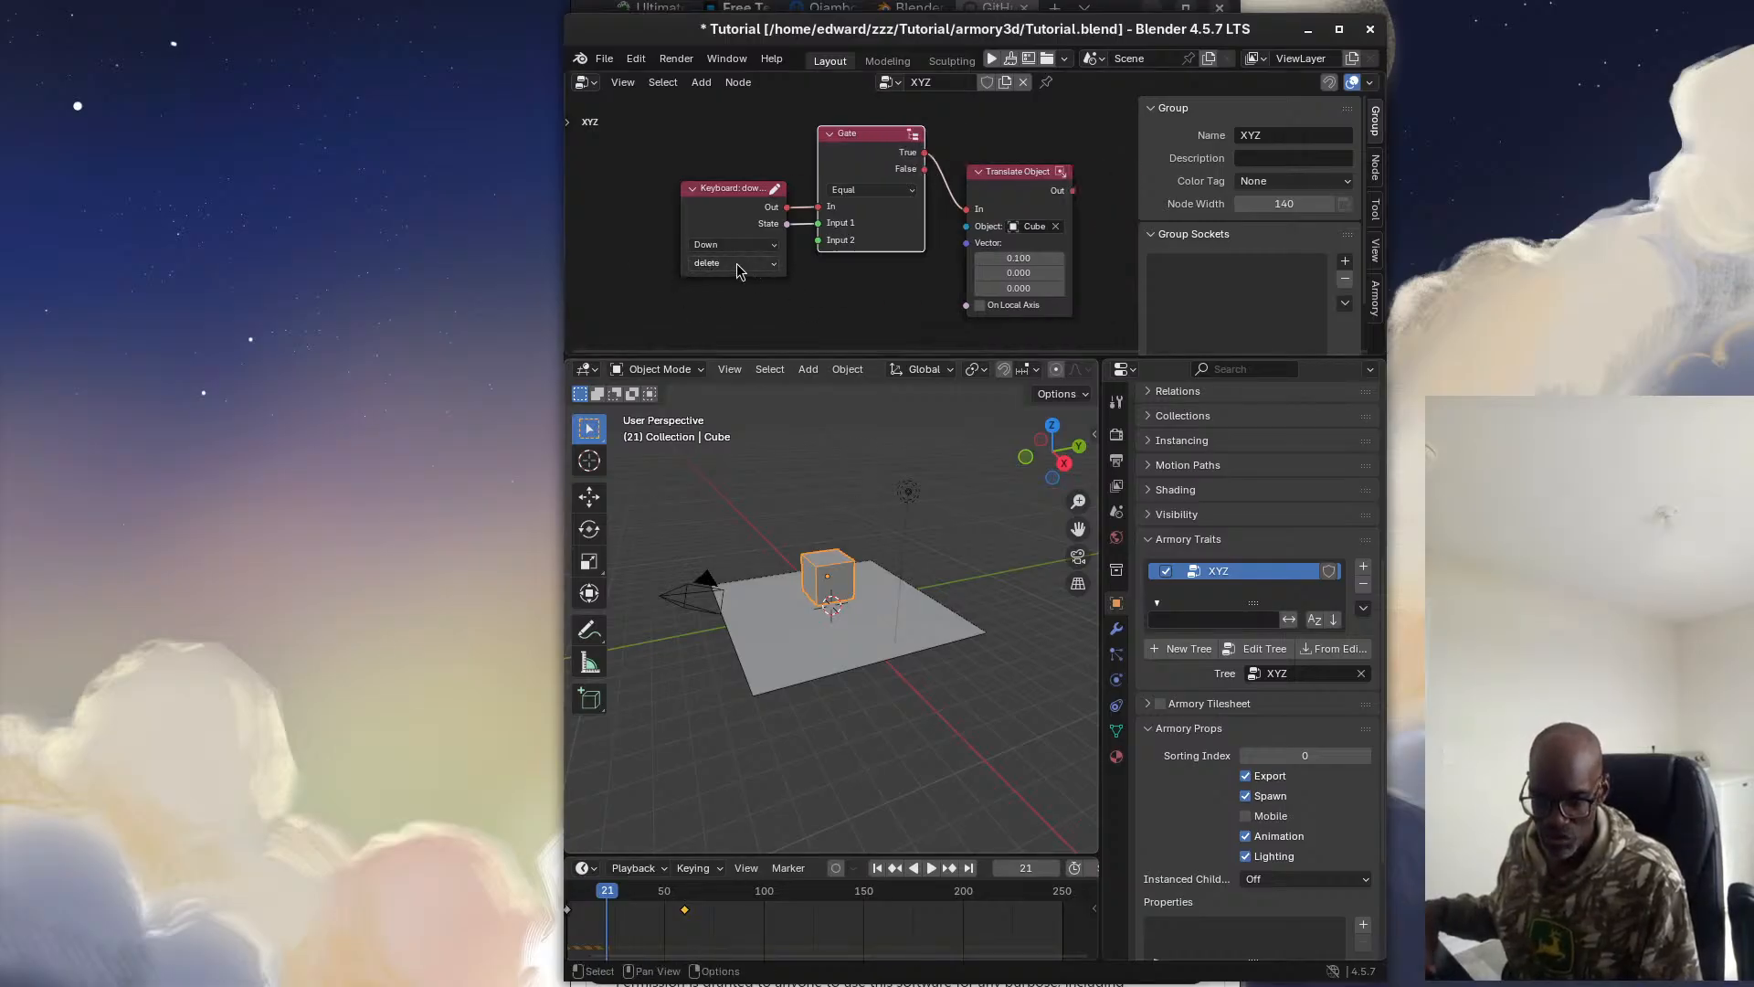
Rearrange the Keyboard, Gate and Translate Object nodes into a compact row rising from Keyboard to Translate Object
{"action": "scroll", "coordinate": [736, 265], "scroll_direction": "up", "scroll_amount": 3}
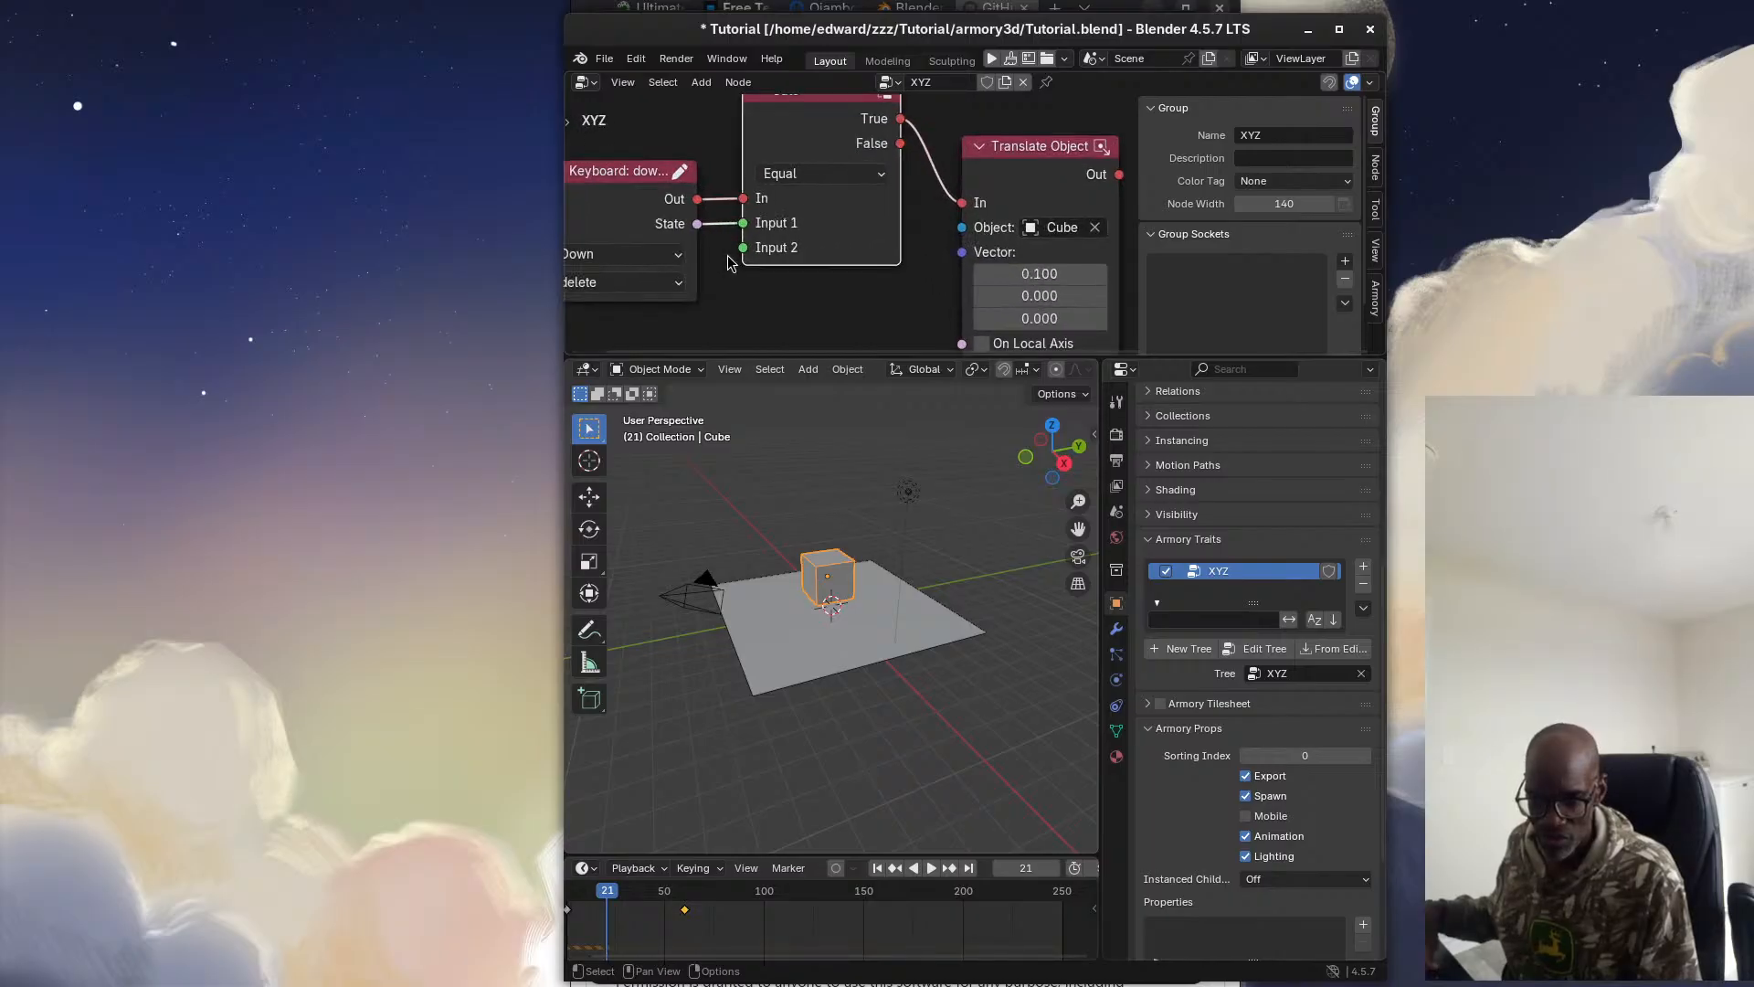
{"action": "left_click_drag", "start_coordinate": [632, 173], "coordinate": [657, 174]}
{"action": "left_click_drag", "start_coordinate": [1047, 143], "coordinate": [1020, 186]}
{"action": "scroll", "coordinate": [923, 207], "scroll_direction": "down", "scroll_amount": 1}
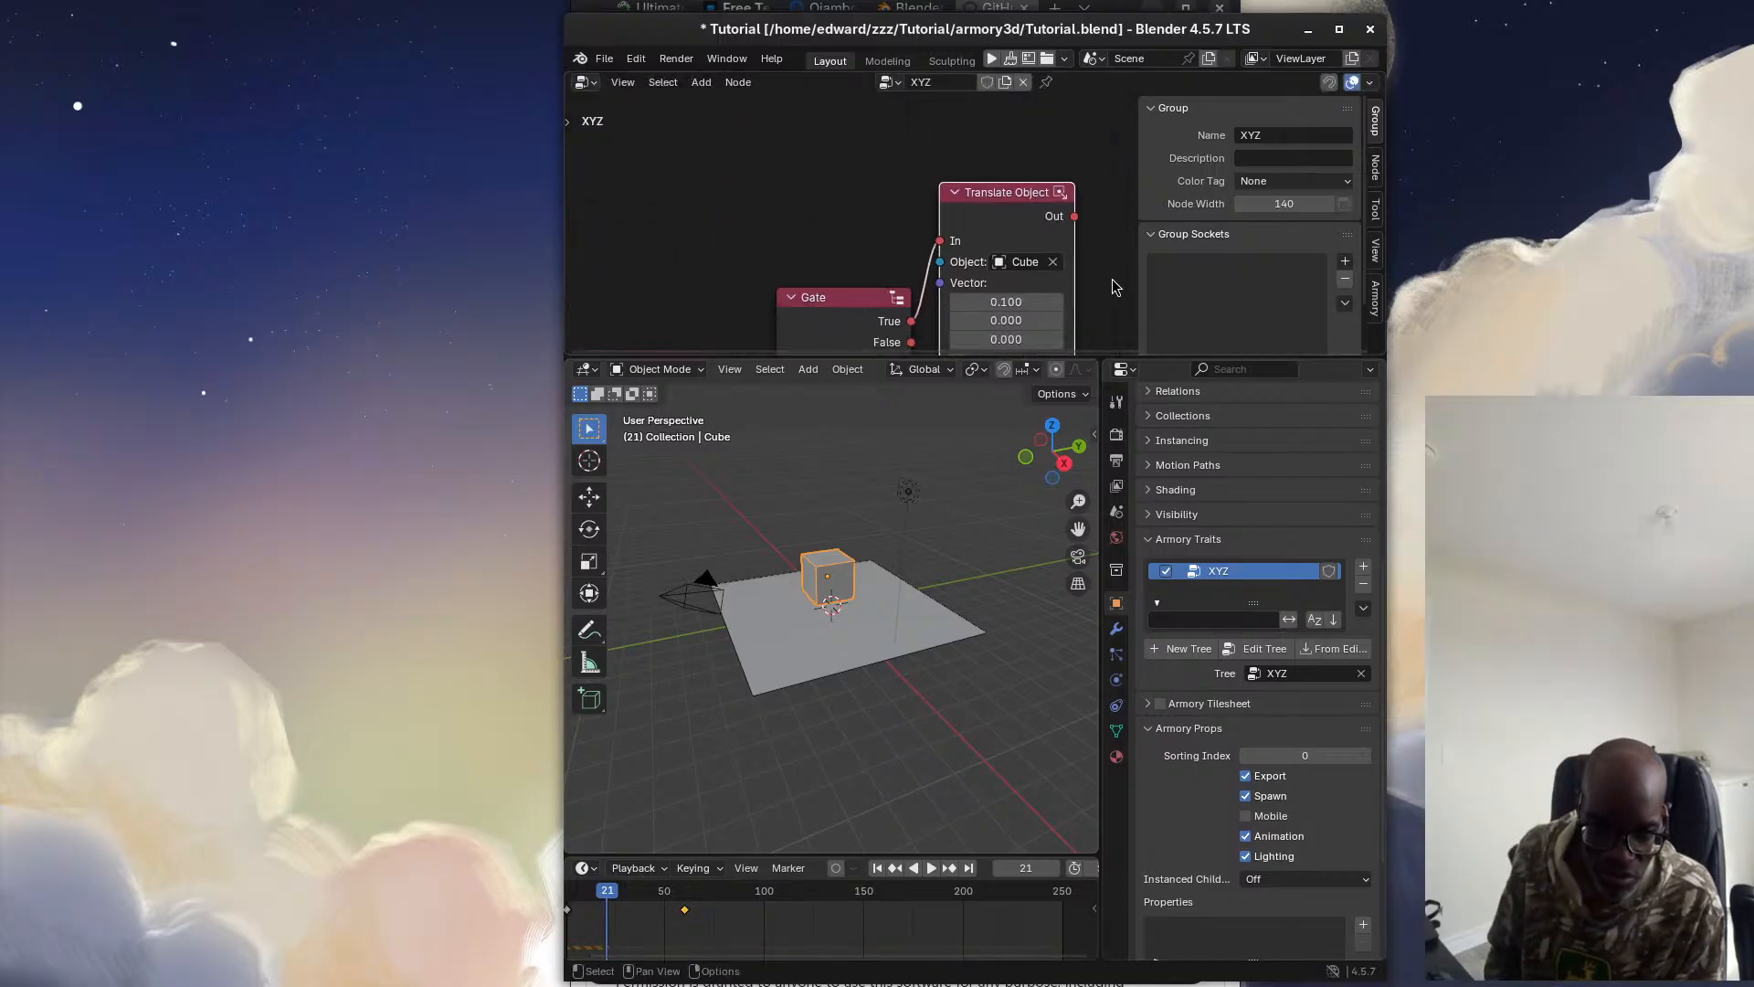
{"action": "left_click_drag", "start_coordinate": [1111, 277], "coordinate": [1111, 228]}
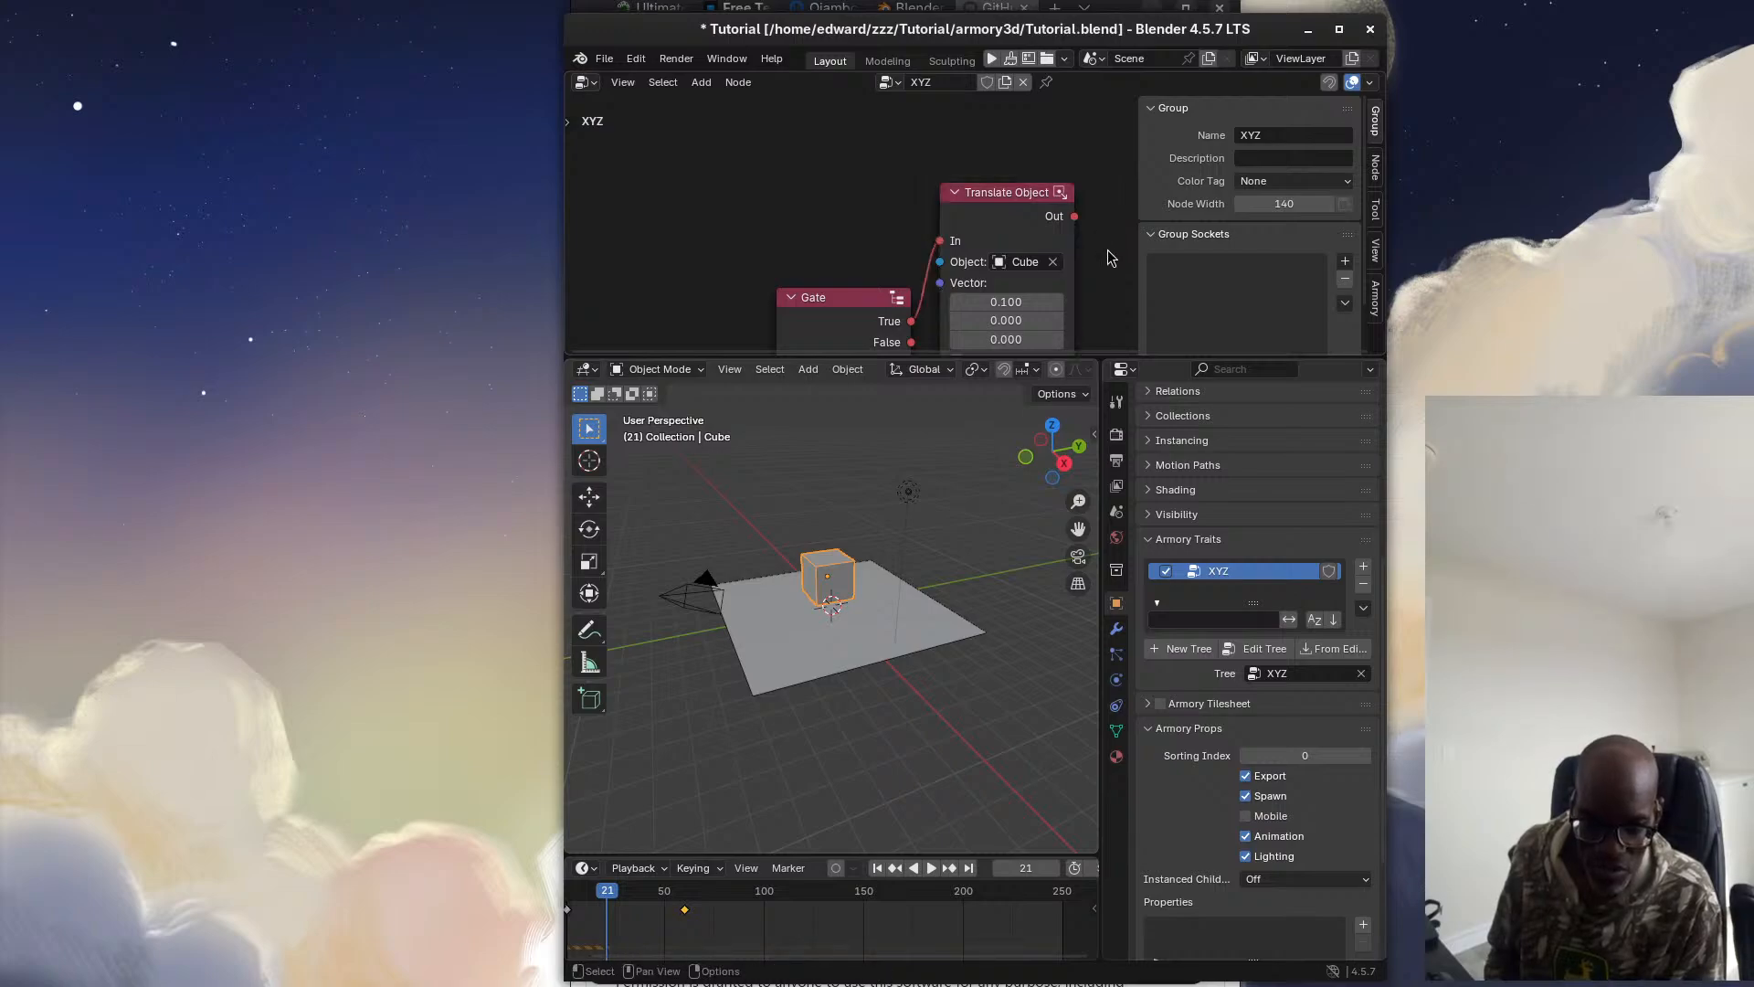
{"action": "mouse_move", "coordinate": [1108, 247]}
{"action": "left_mouse_down"}
{"action": "mouse_move", "coordinate": [1108, 292]}
{"action": "mouse_move", "coordinate": [1109, 266]}
{"action": "left_mouse_up"}
{"action": "scroll", "coordinate": [1109, 266], "scroll_direction": "down", "scroll_amount": 4}
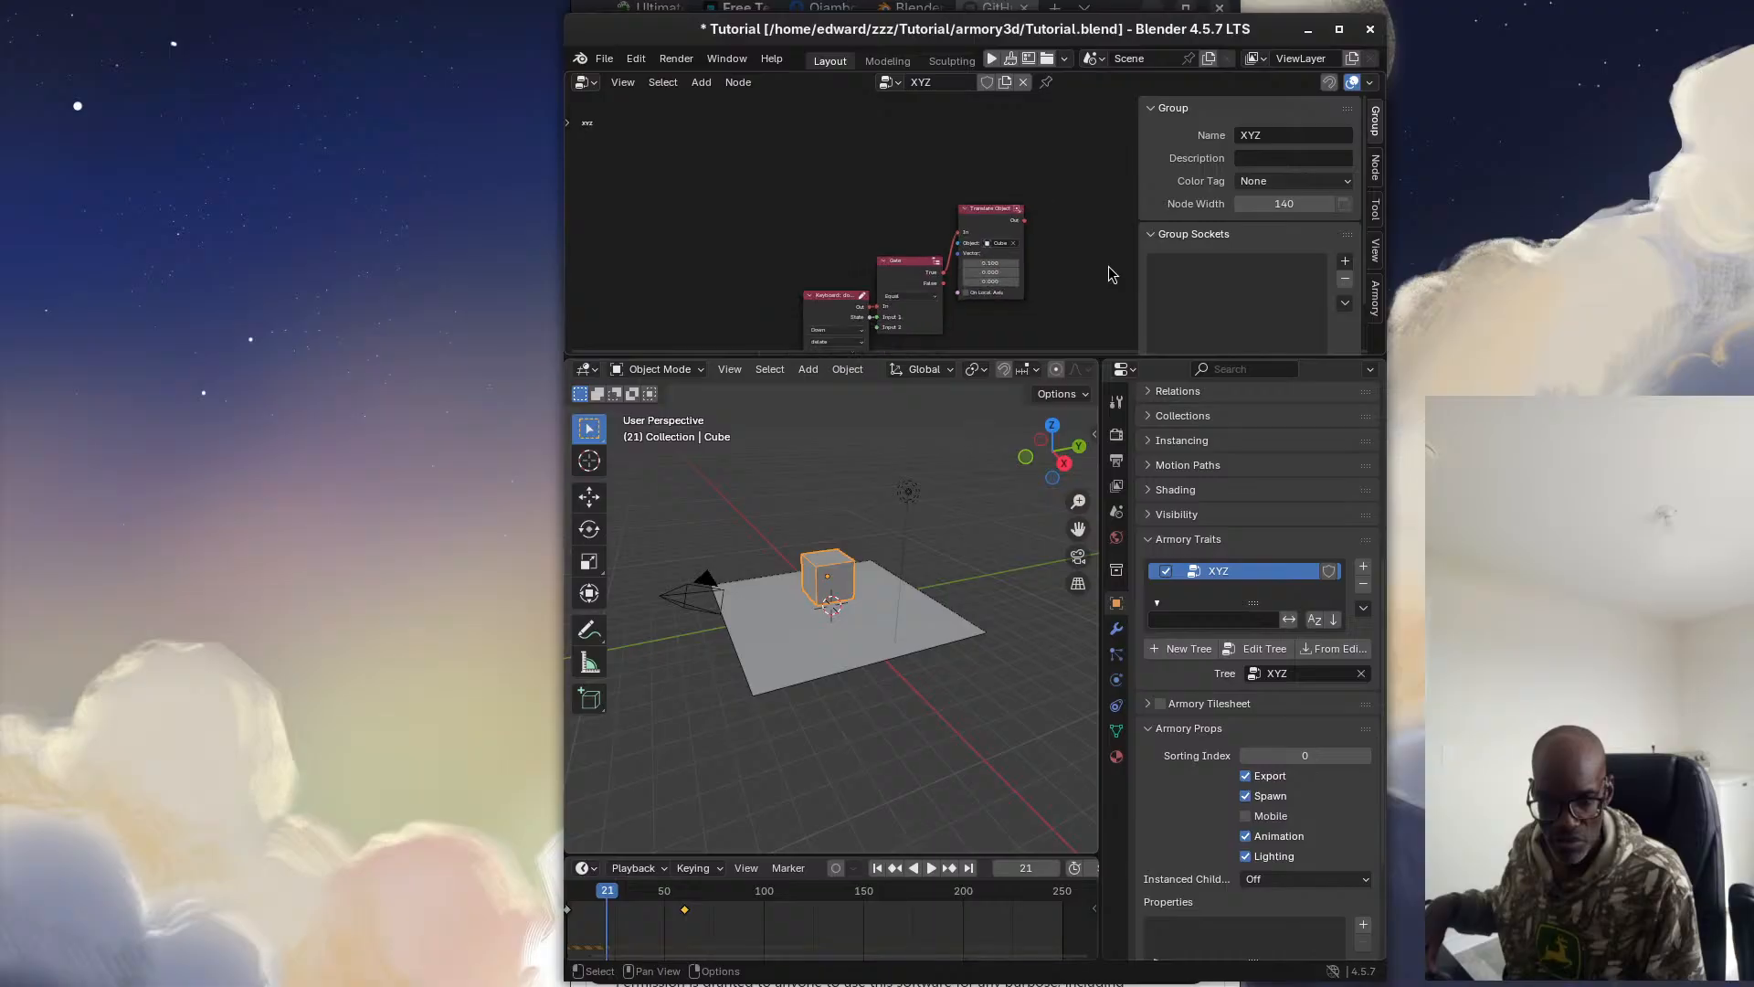
{"action": "scroll", "coordinate": [1109, 271], "scroll_direction": "down", "scroll_amount": 1}
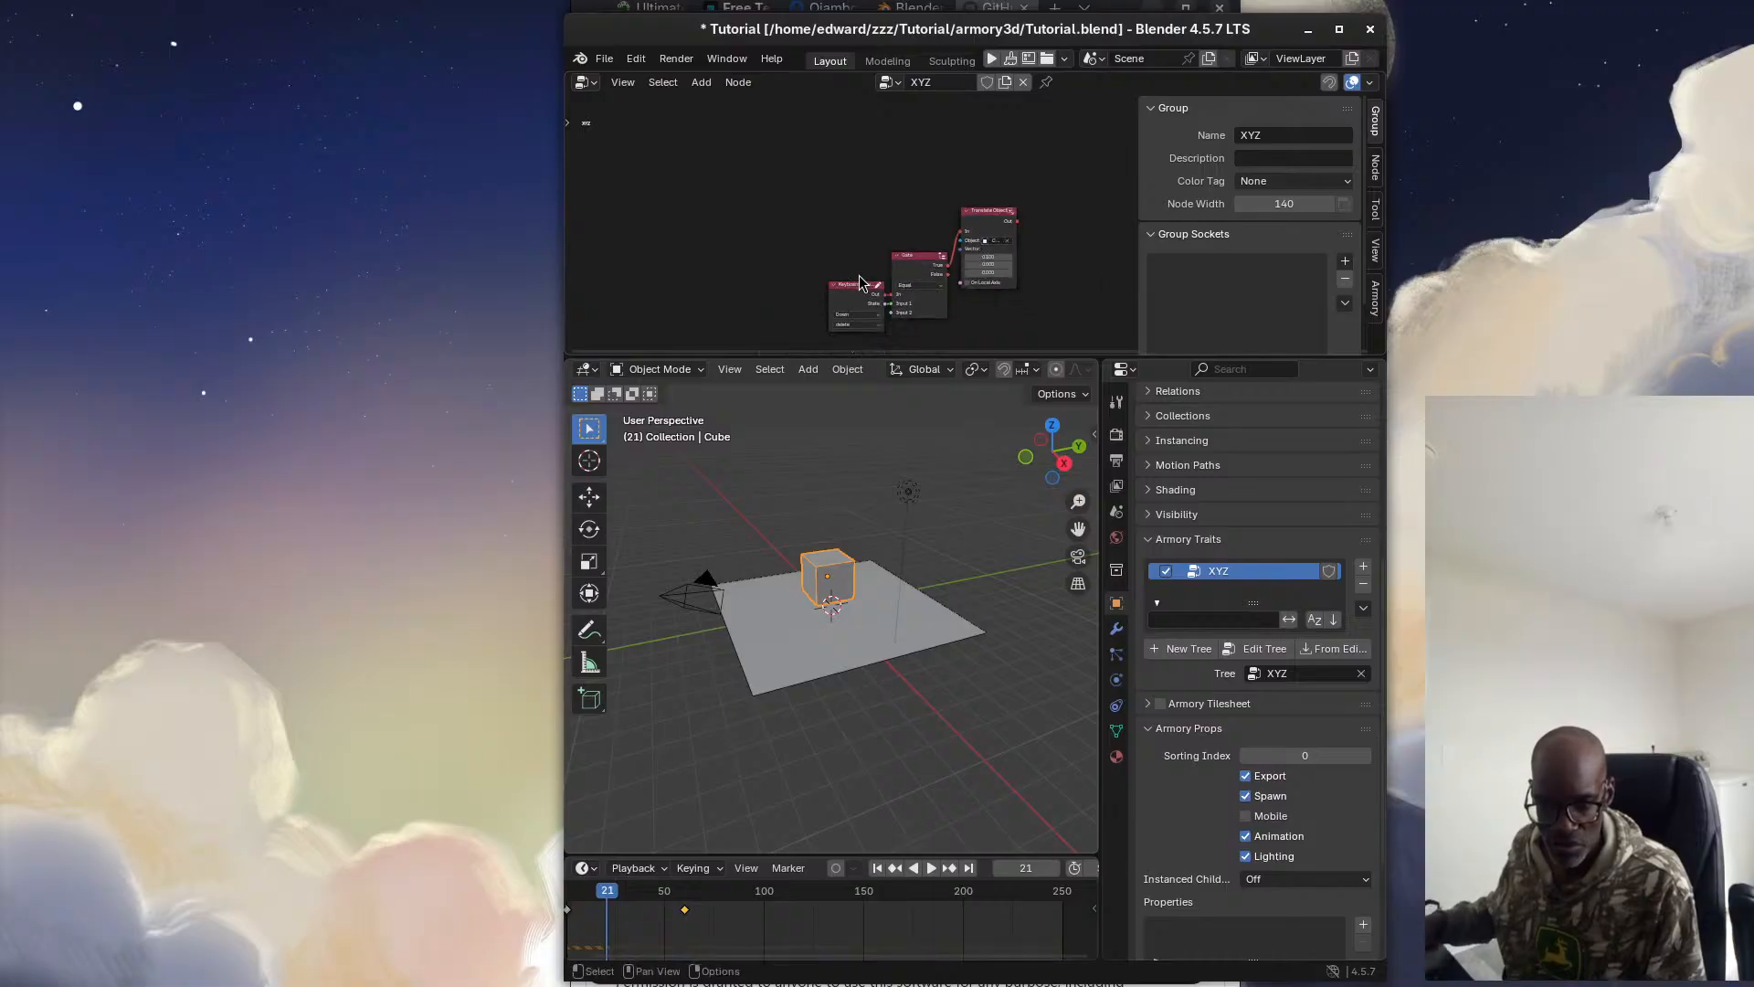
{"action": "left_click_drag", "start_coordinate": [859, 283], "coordinate": [914, 245]}
{"action": "scroll", "coordinate": [888, 250], "scroll_direction": "up", "scroll_amount": 3}
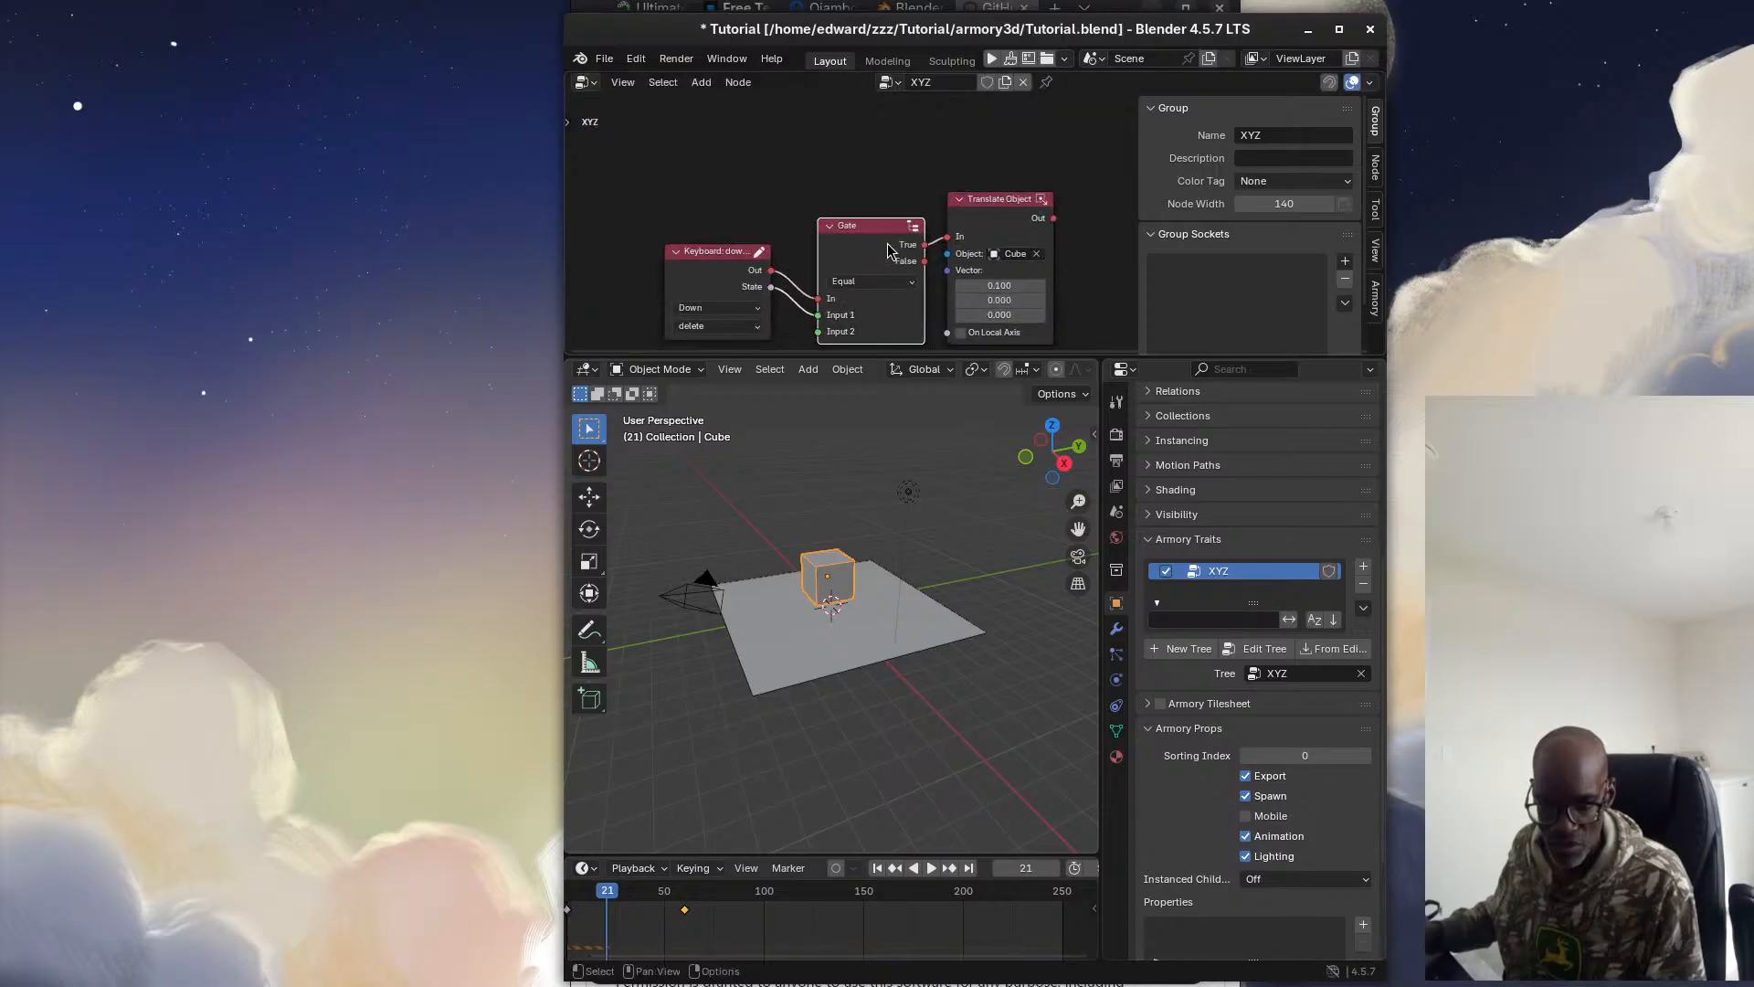
{"action": "left_click_drag", "start_coordinate": [726, 252], "coordinate": [757, 252]}
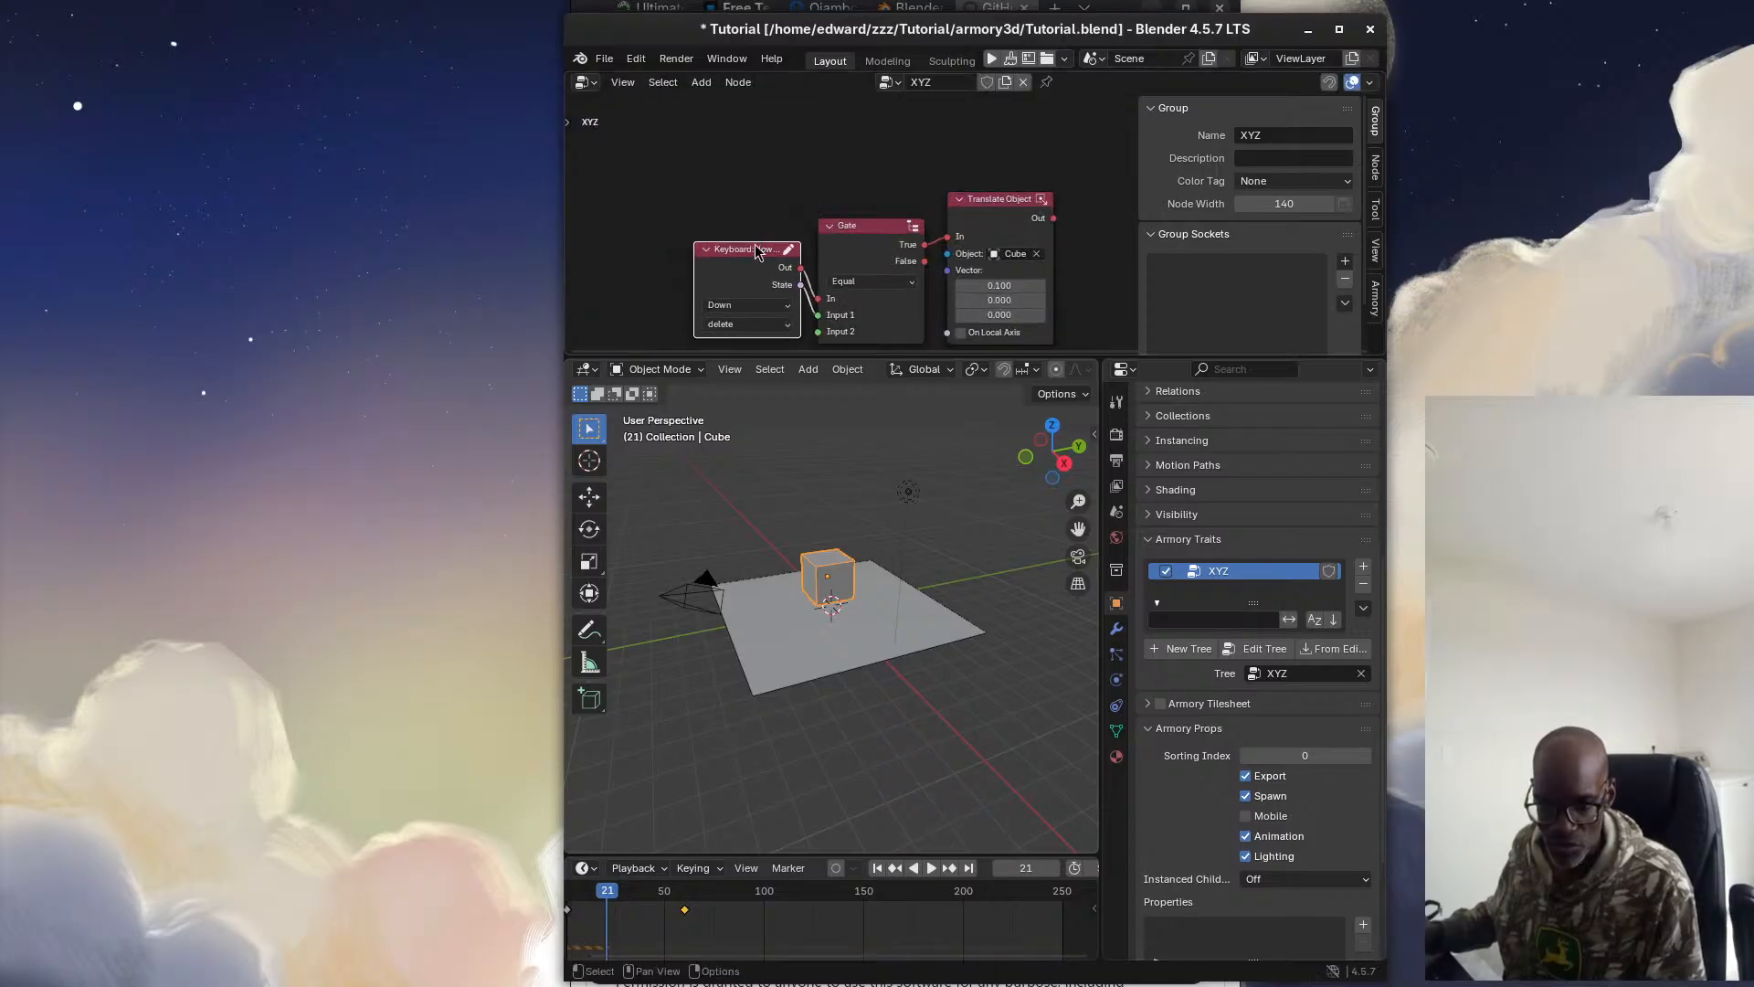
{"action": "left_click_drag", "start_coordinate": [861, 241], "coordinate": [779, 245]}
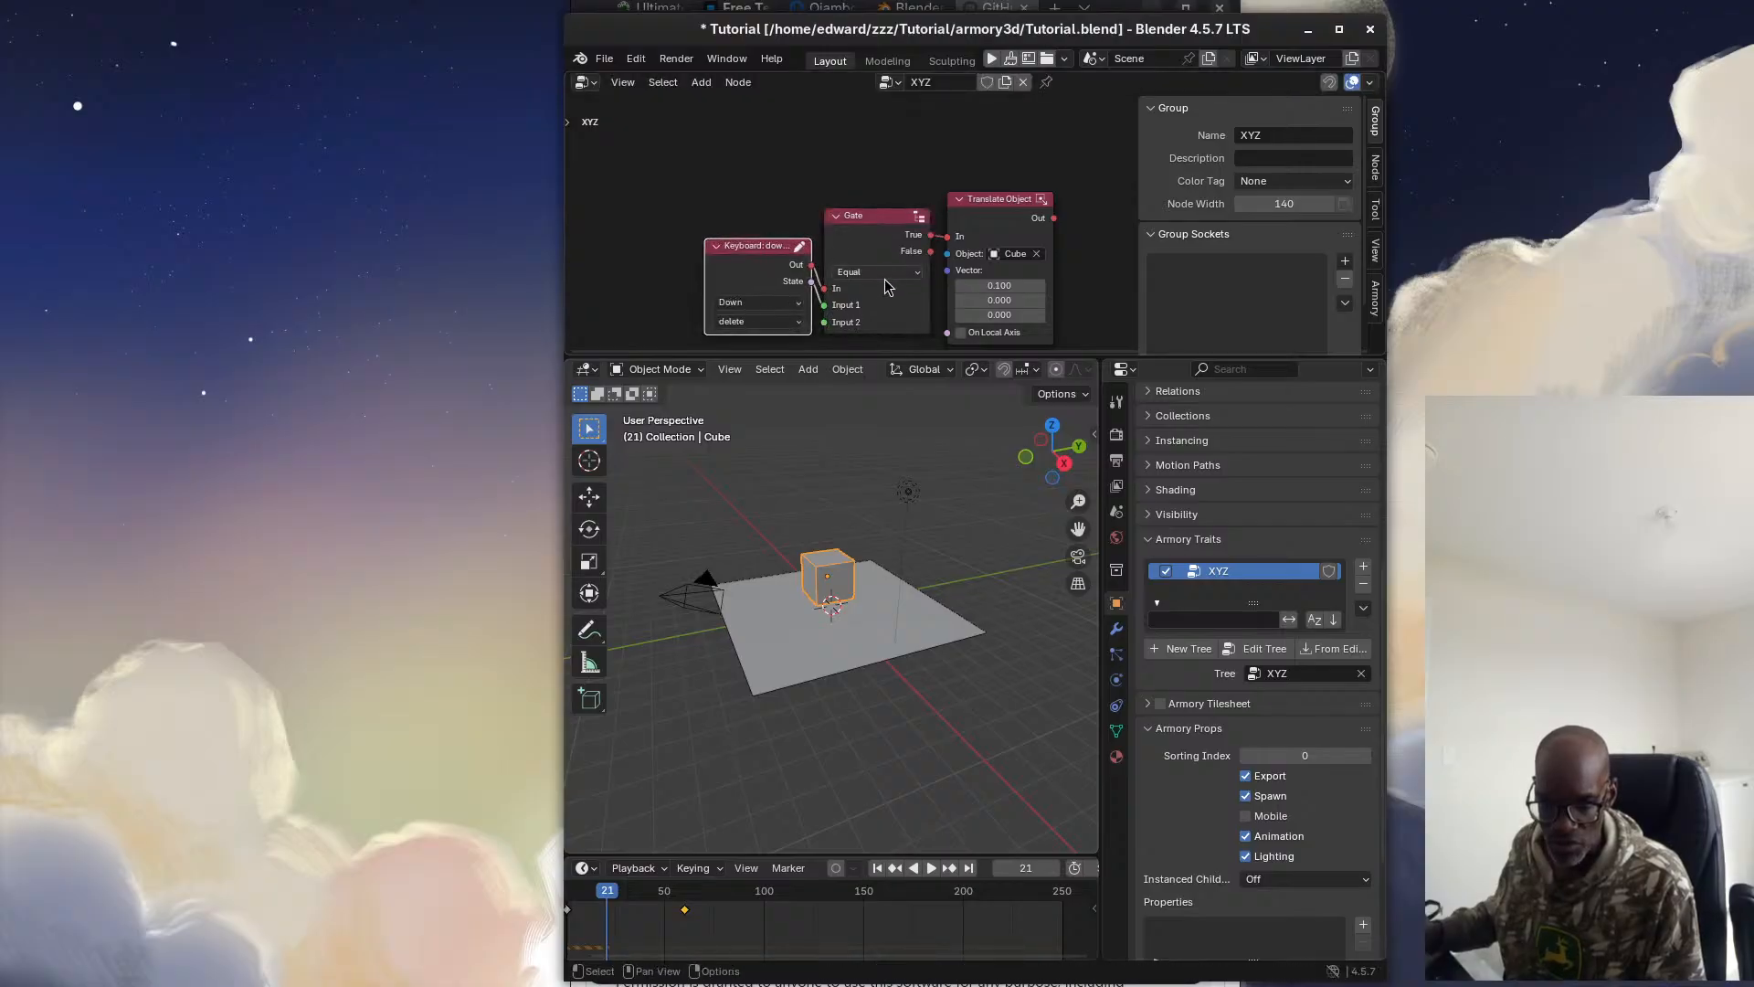
Set the Keyboard node's key to right and save the Blender file
{"action": "scroll", "coordinate": [883, 282], "scroll_direction": "up", "scroll_amount": 2}
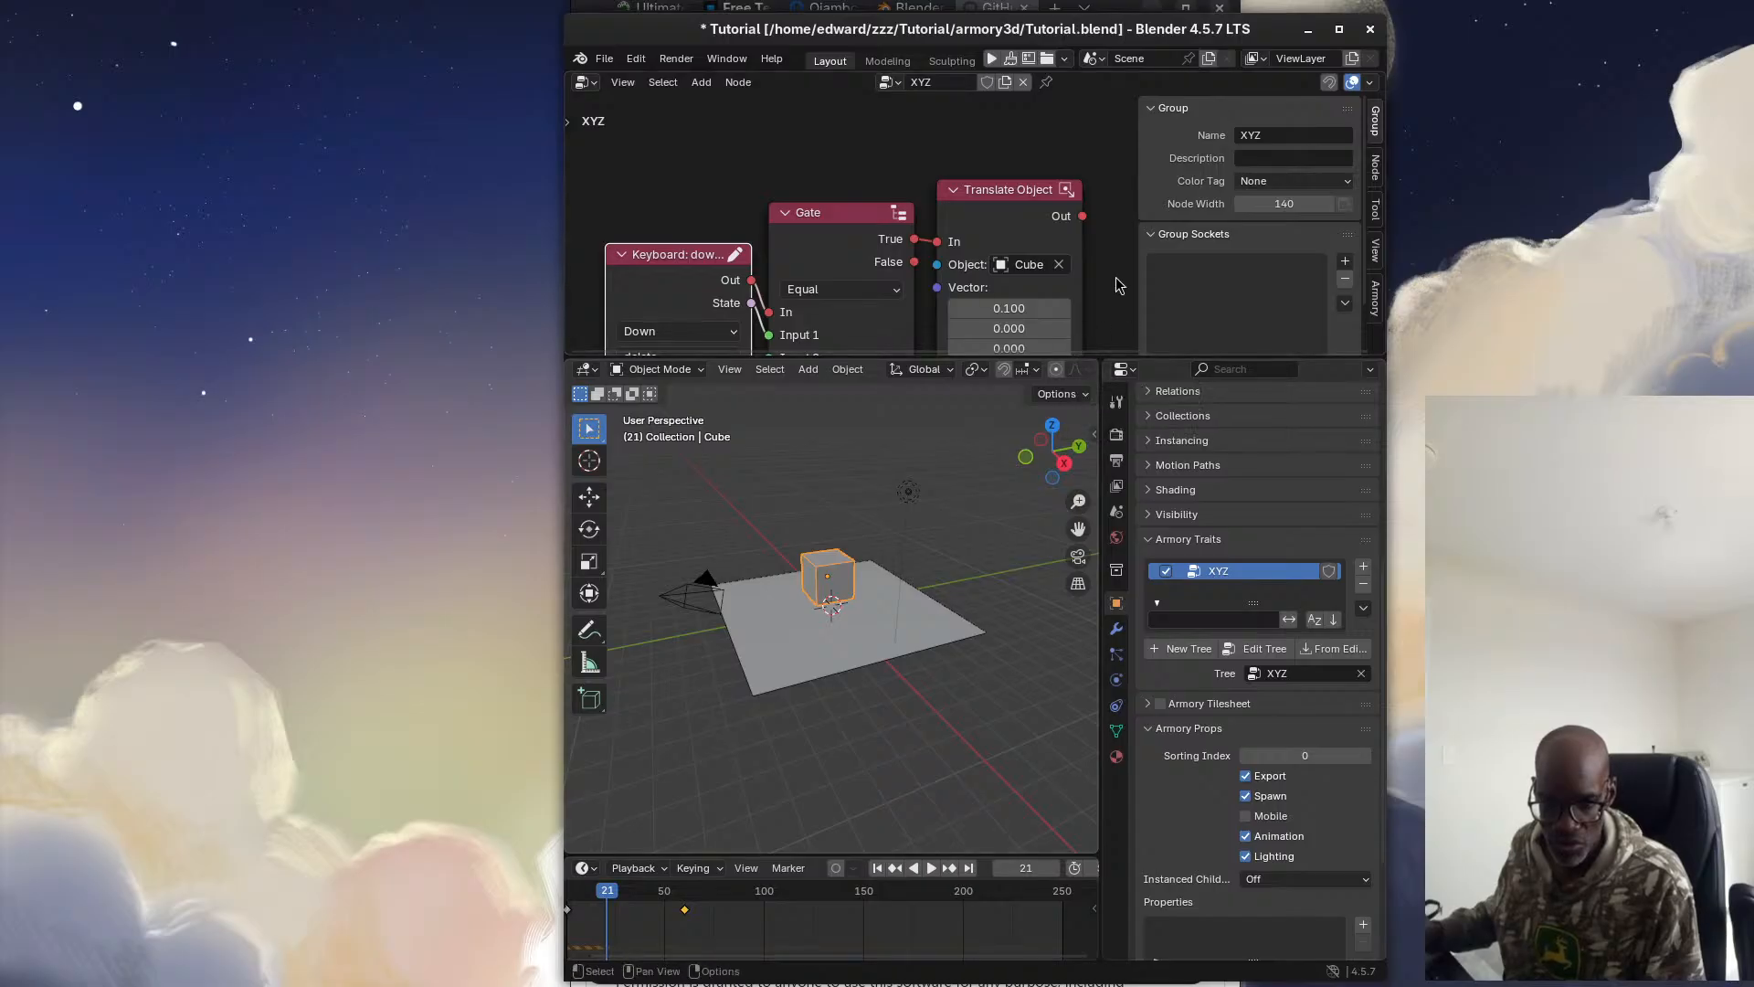
{"action": "scroll", "coordinate": [1111, 278], "scroll_direction": "up", "scroll_amount": 1}
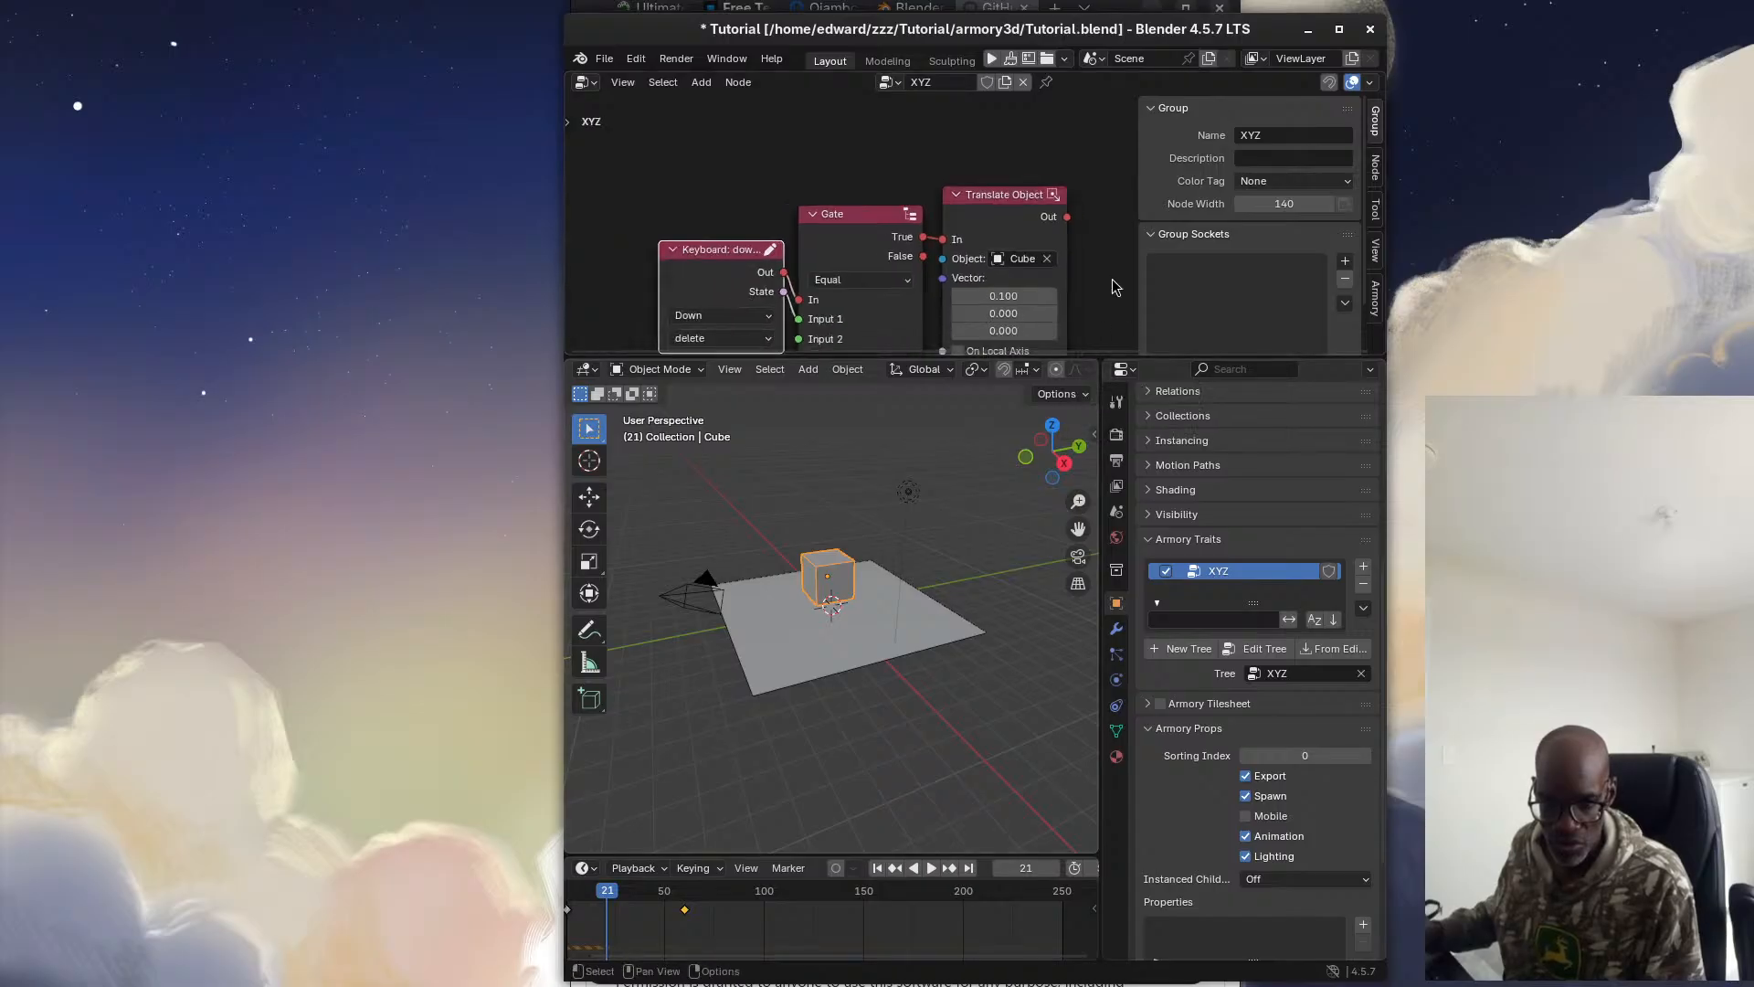
{"action": "left_click", "coordinate": [826, 150]}
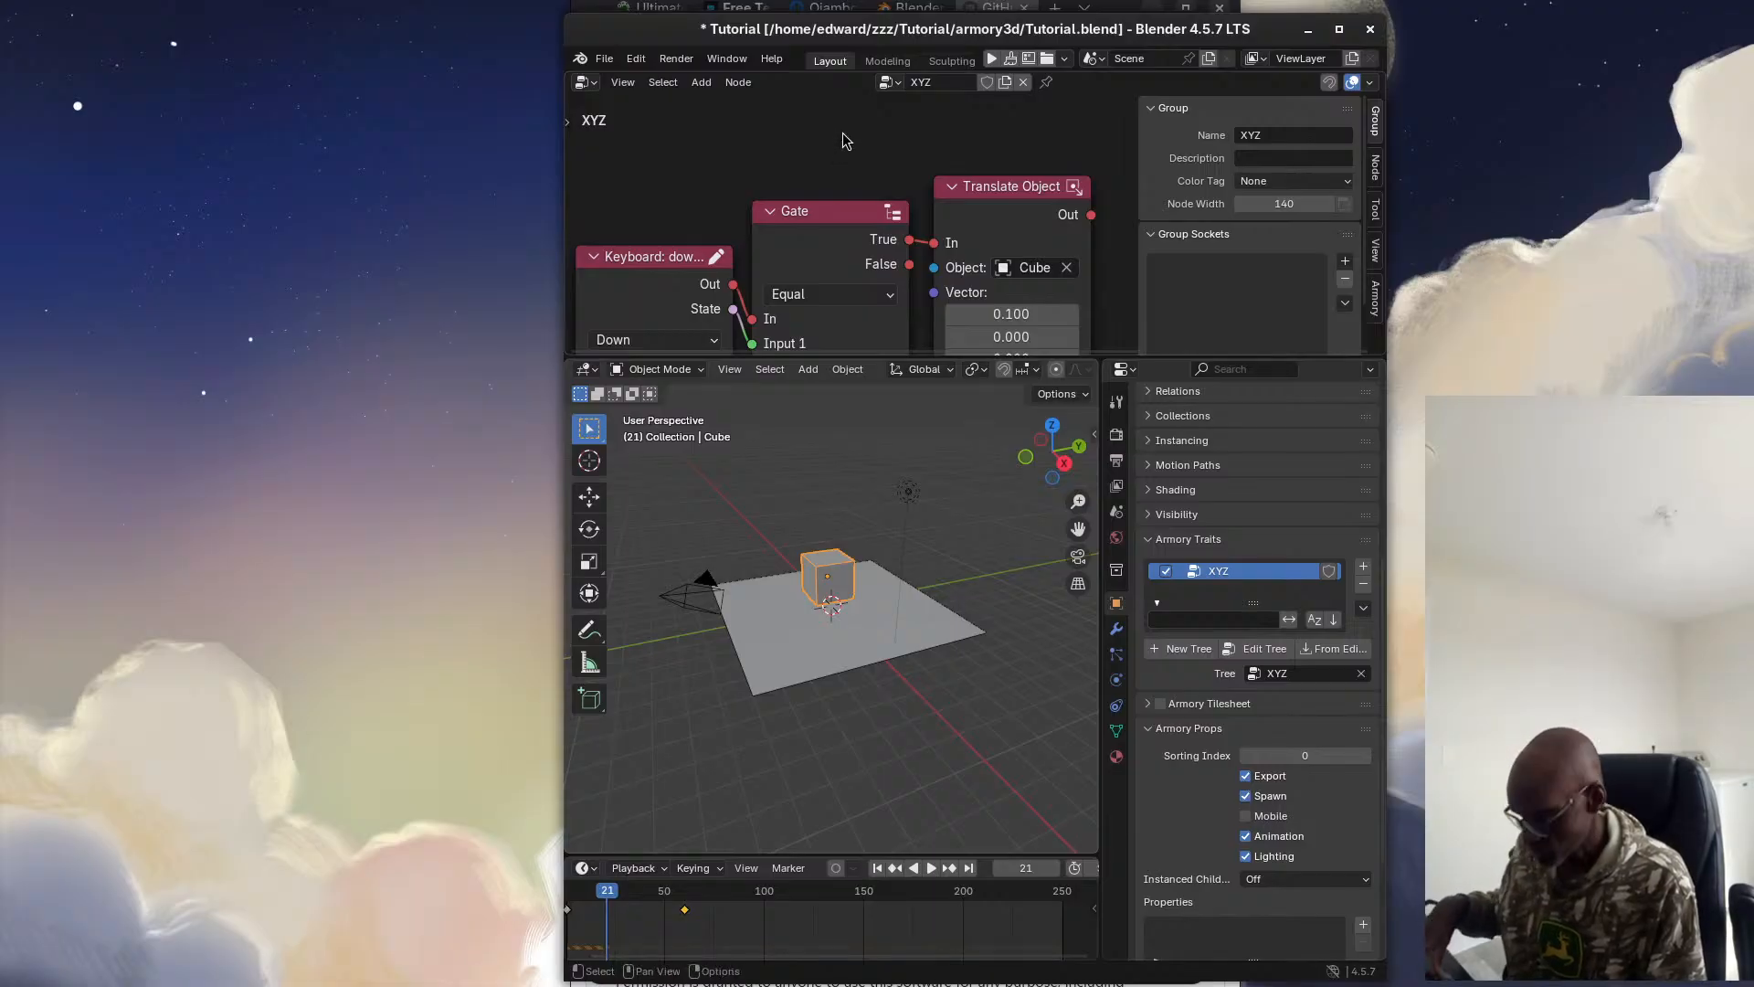
{"action": "left_click_drag", "start_coordinate": [841, 131], "coordinate": [832, 114]}
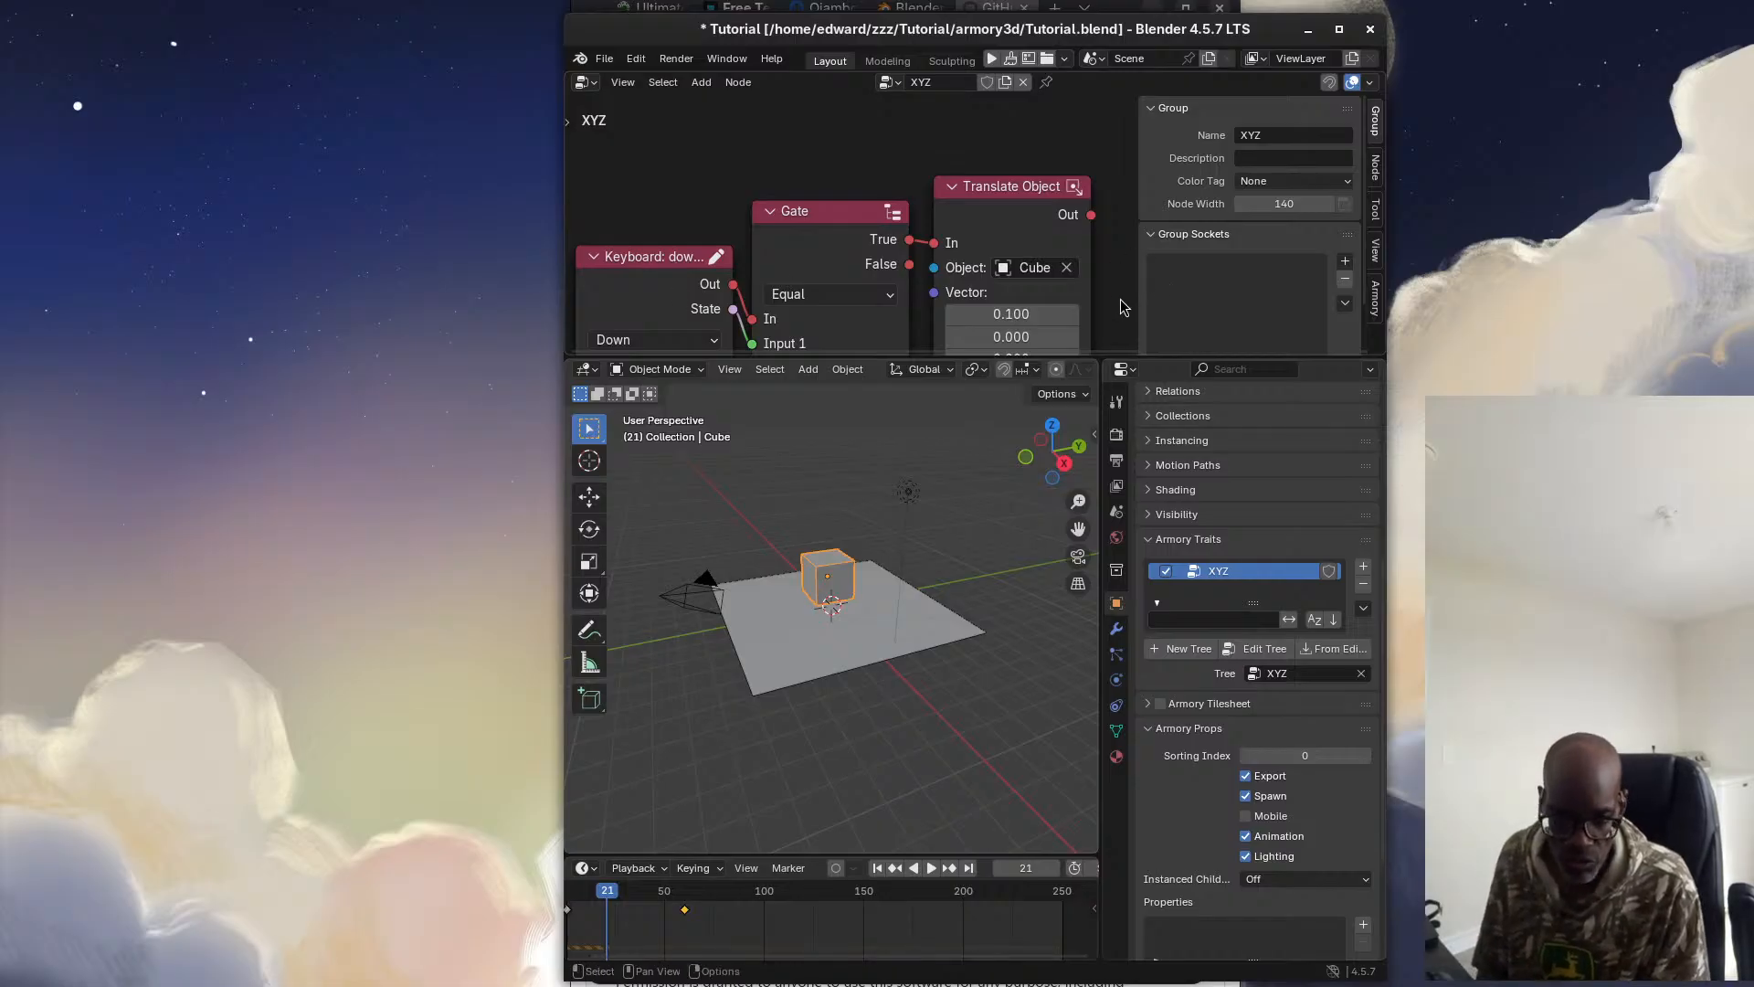
{"action": "scroll", "coordinate": [1124, 306], "scroll_direction": "down", "scroll_amount": 2}
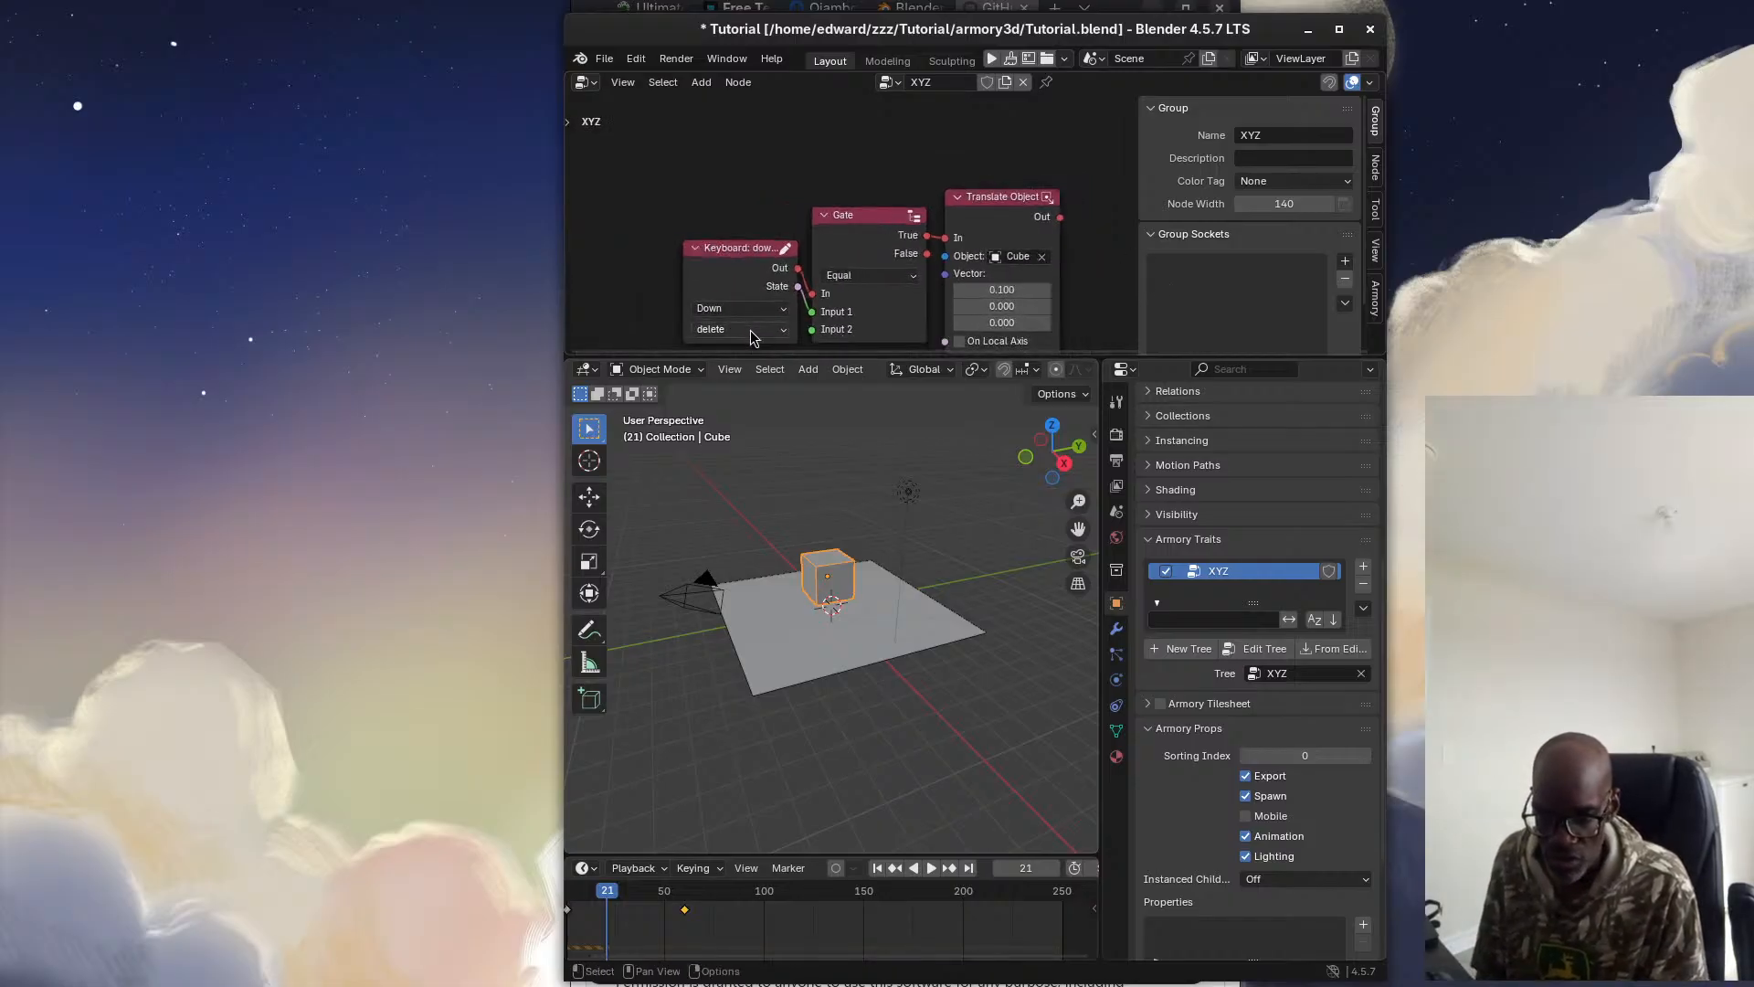
{"action": "left_click", "coordinate": [749, 329]}
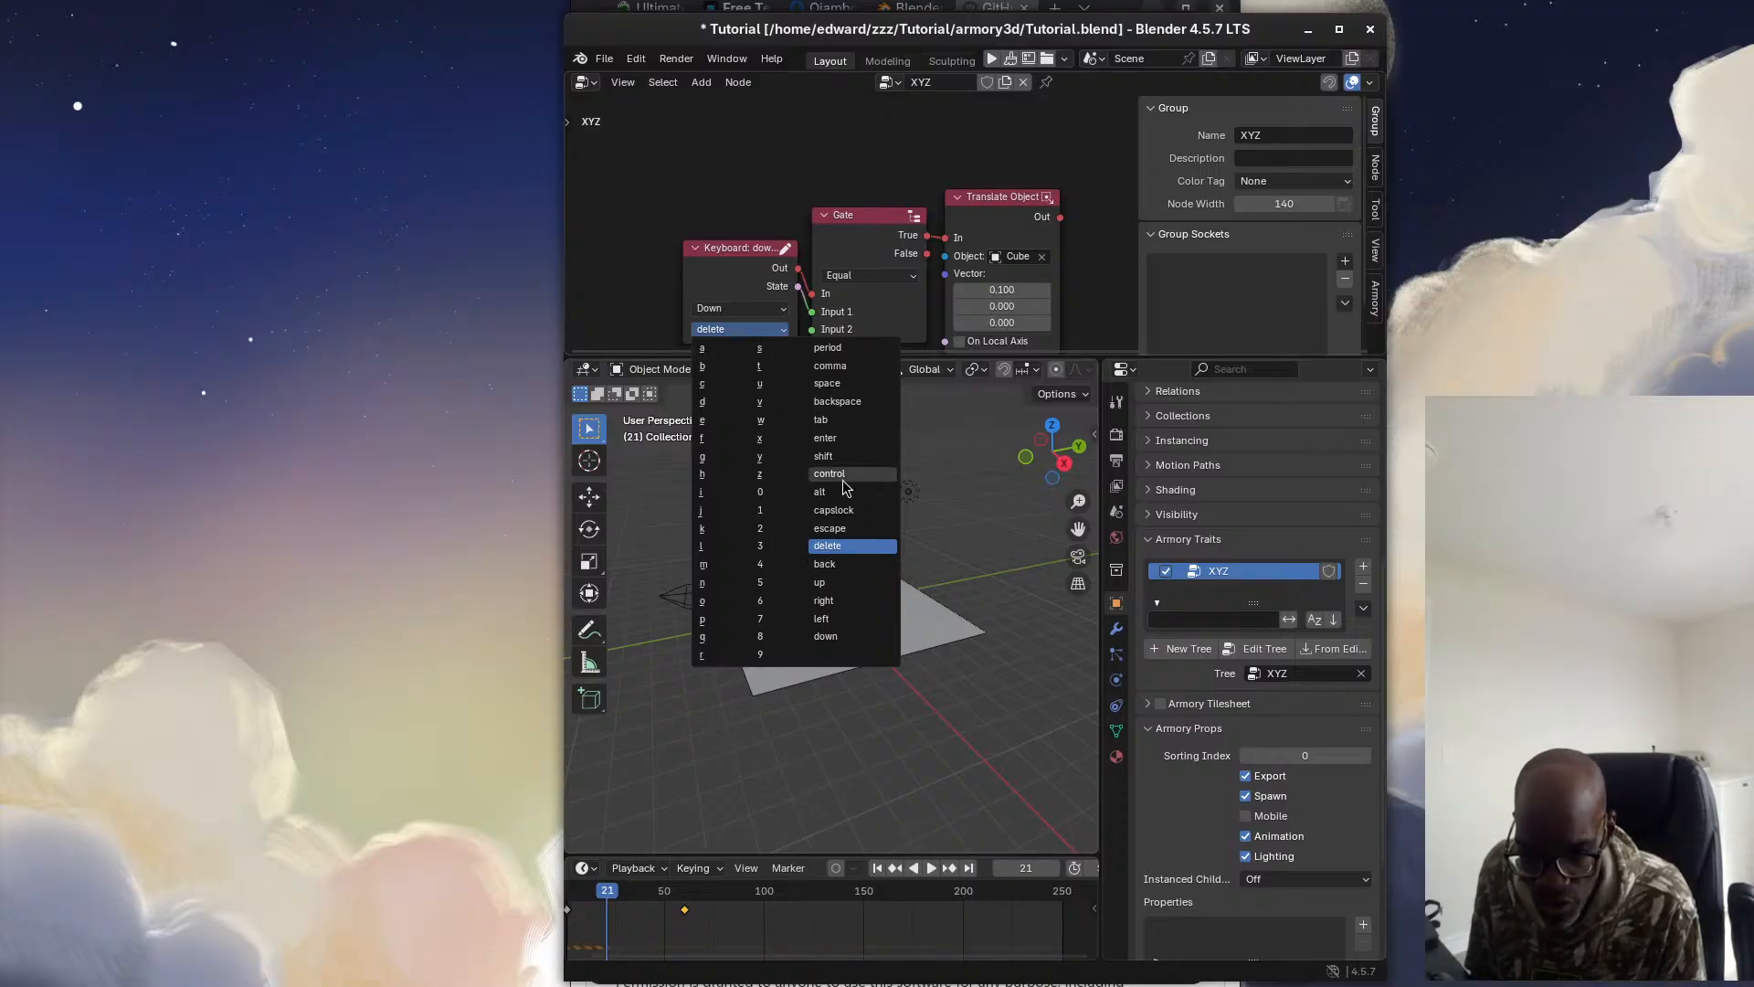
{"action": "left_click", "coordinate": [840, 602]}
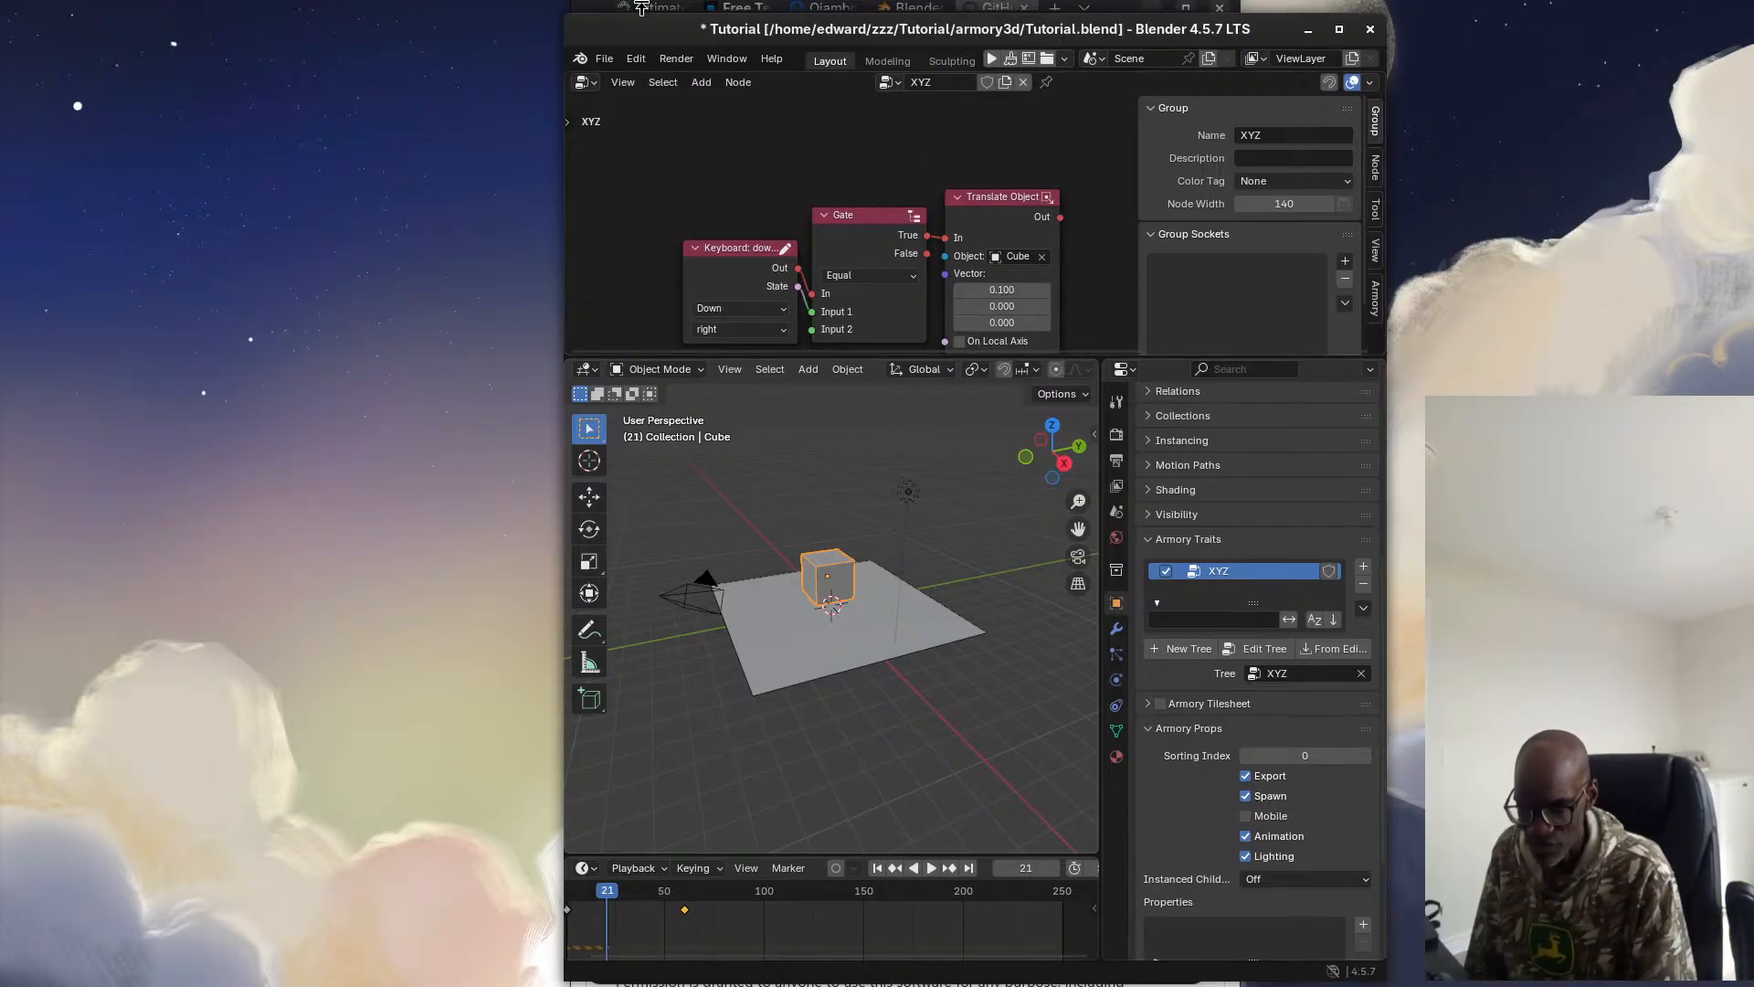
{"action": "left_click", "coordinate": [599, 59]}
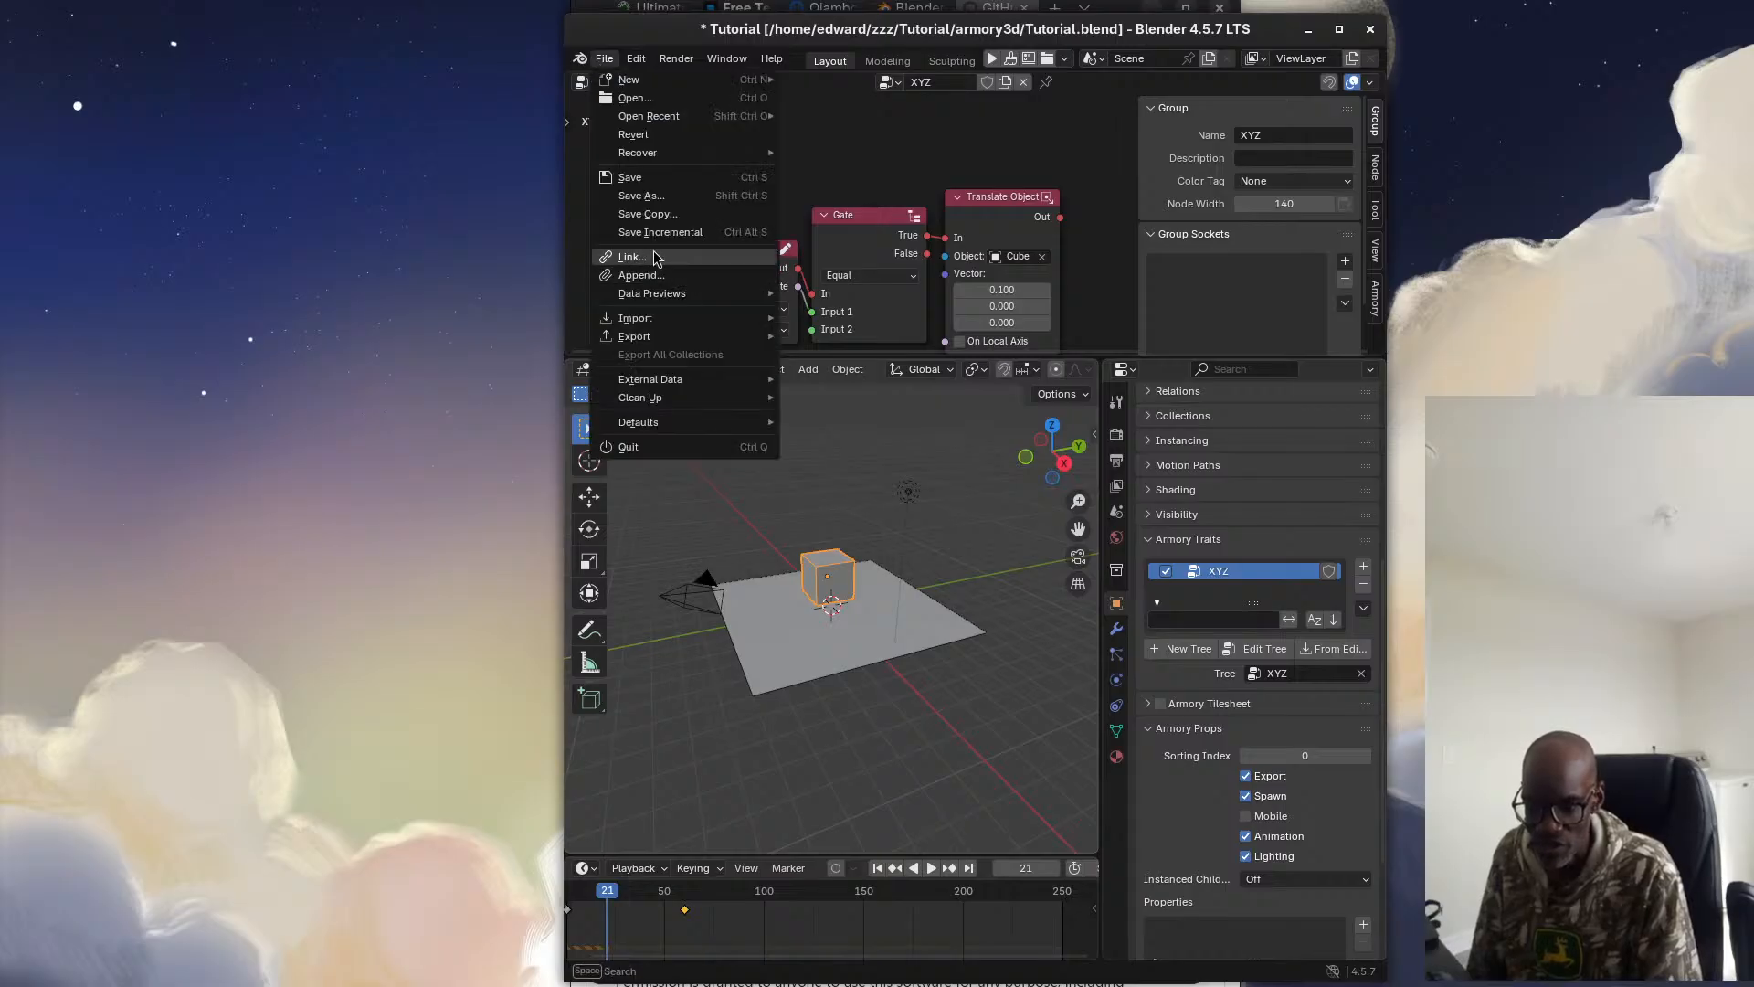
{"action": "left_click", "coordinate": [660, 177]}
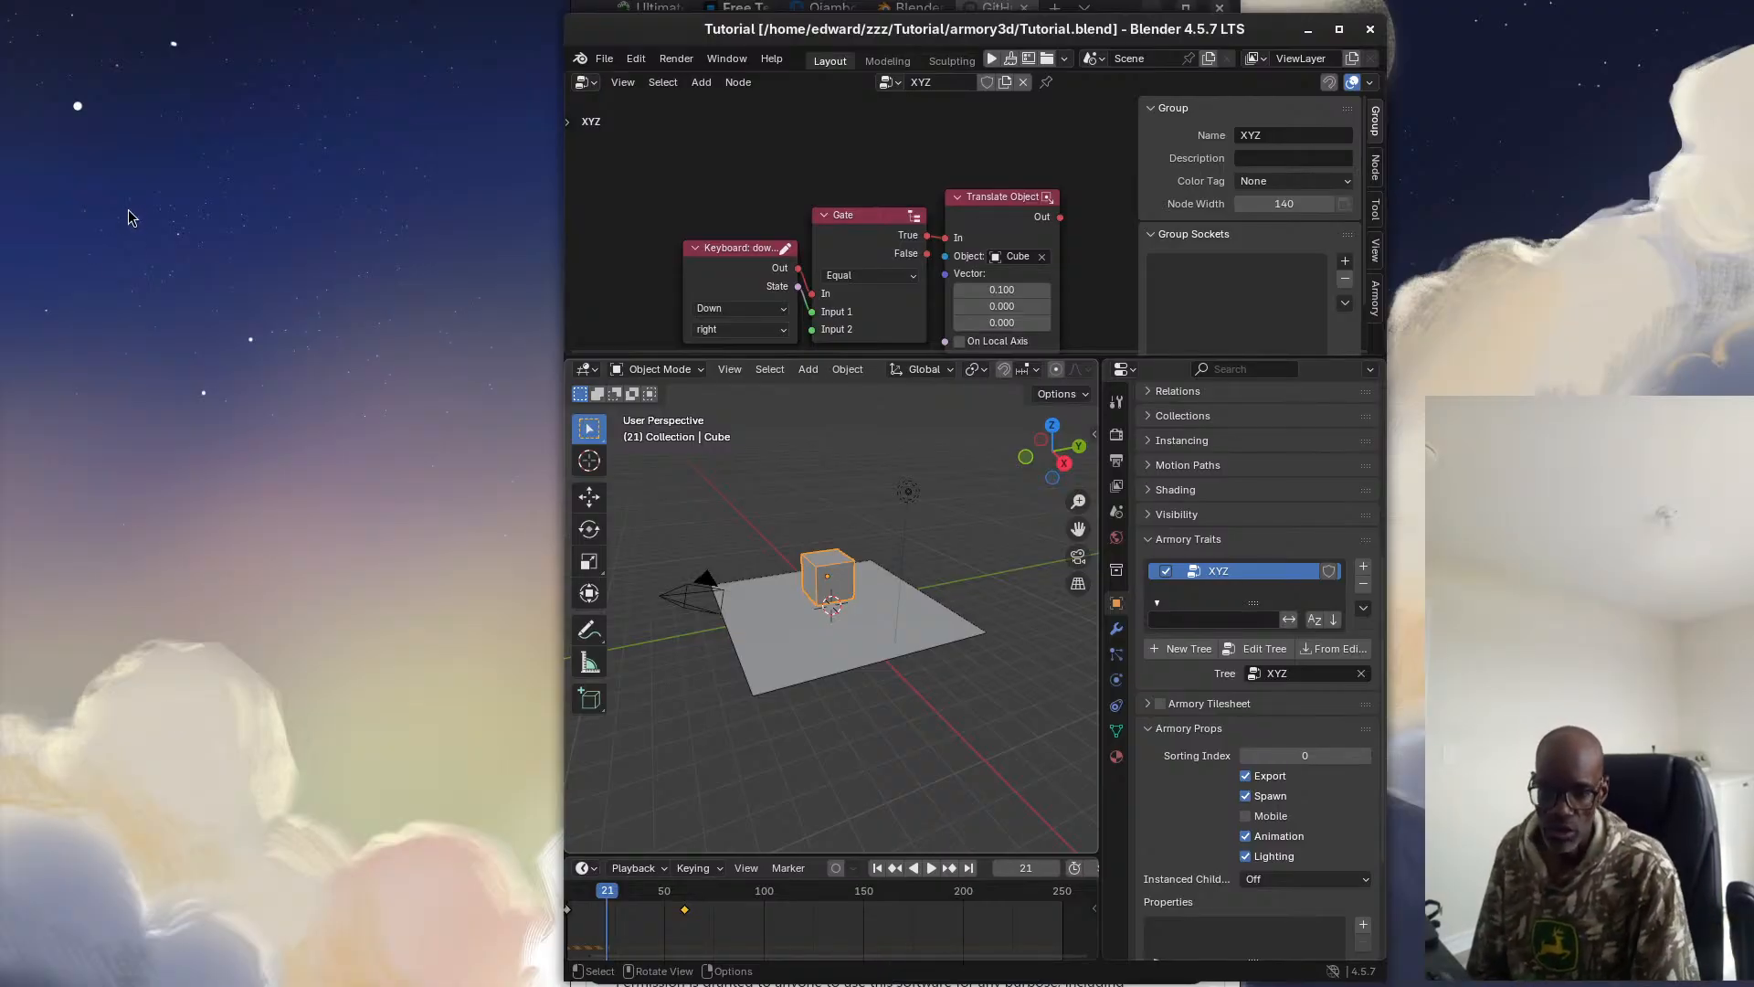
Run the game to test the cube's movement, close its player window and save the file again
{"action": "left_click", "coordinate": [990, 57]}
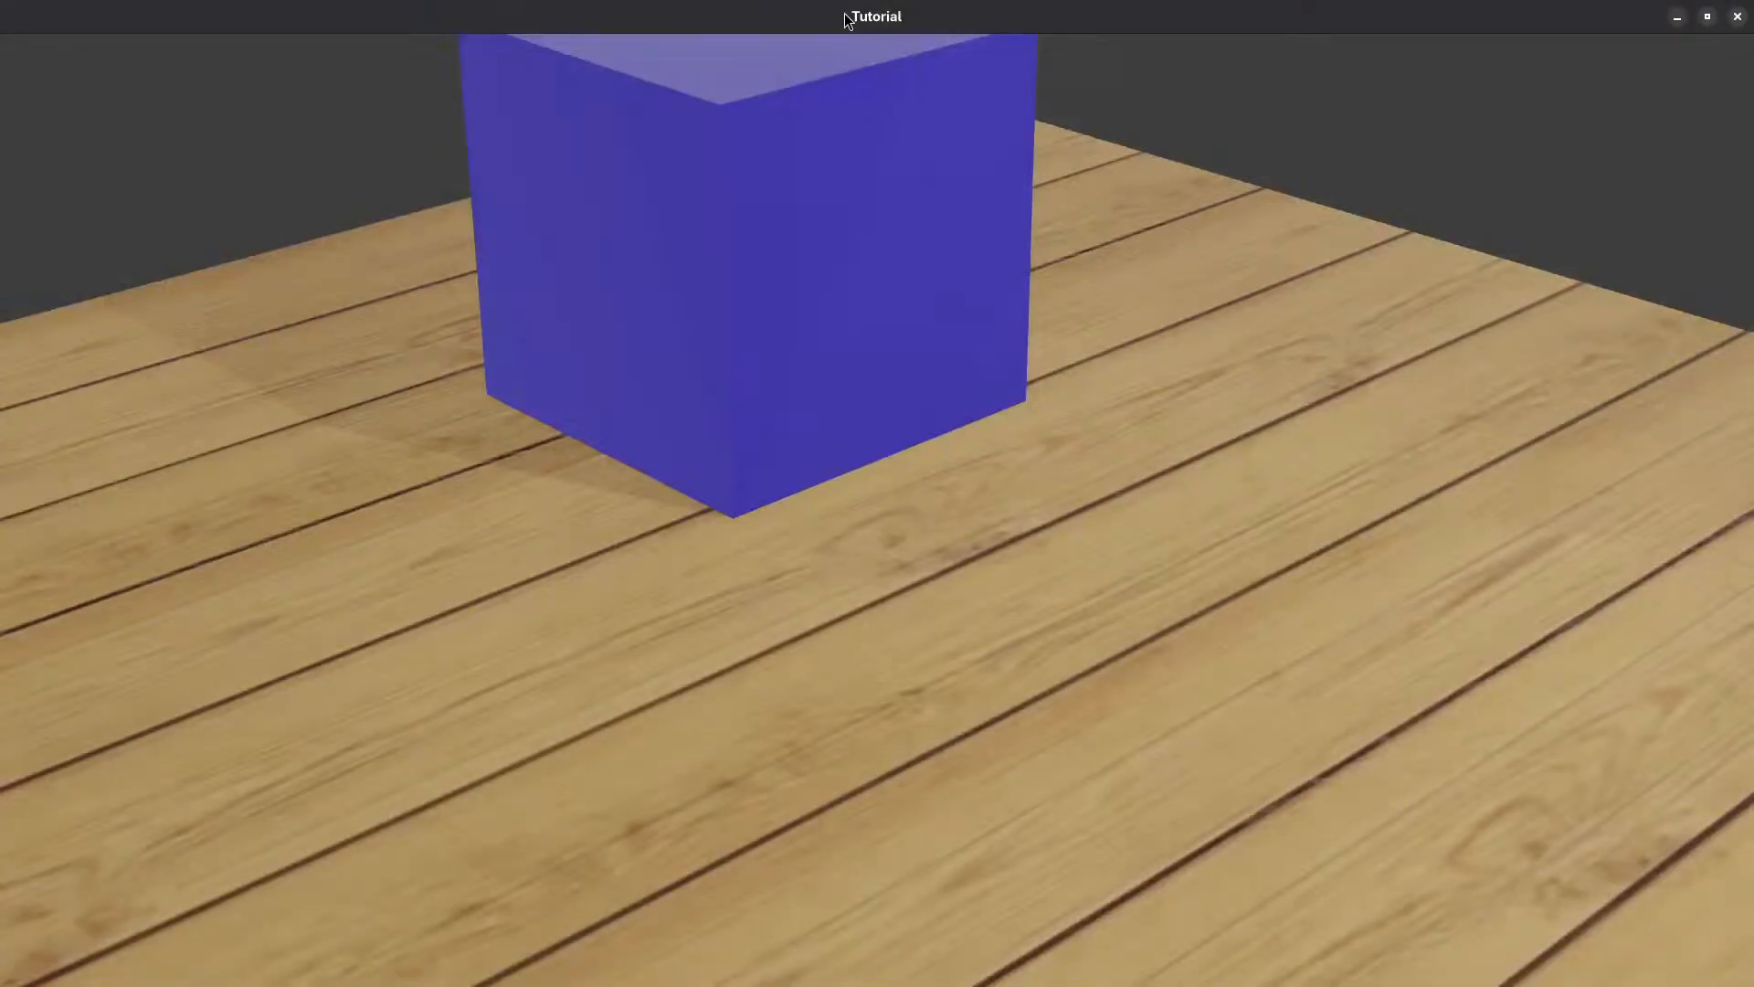
{"action": "left_click_drag", "start_coordinate": [842, 37], "coordinate": [850, 207]}
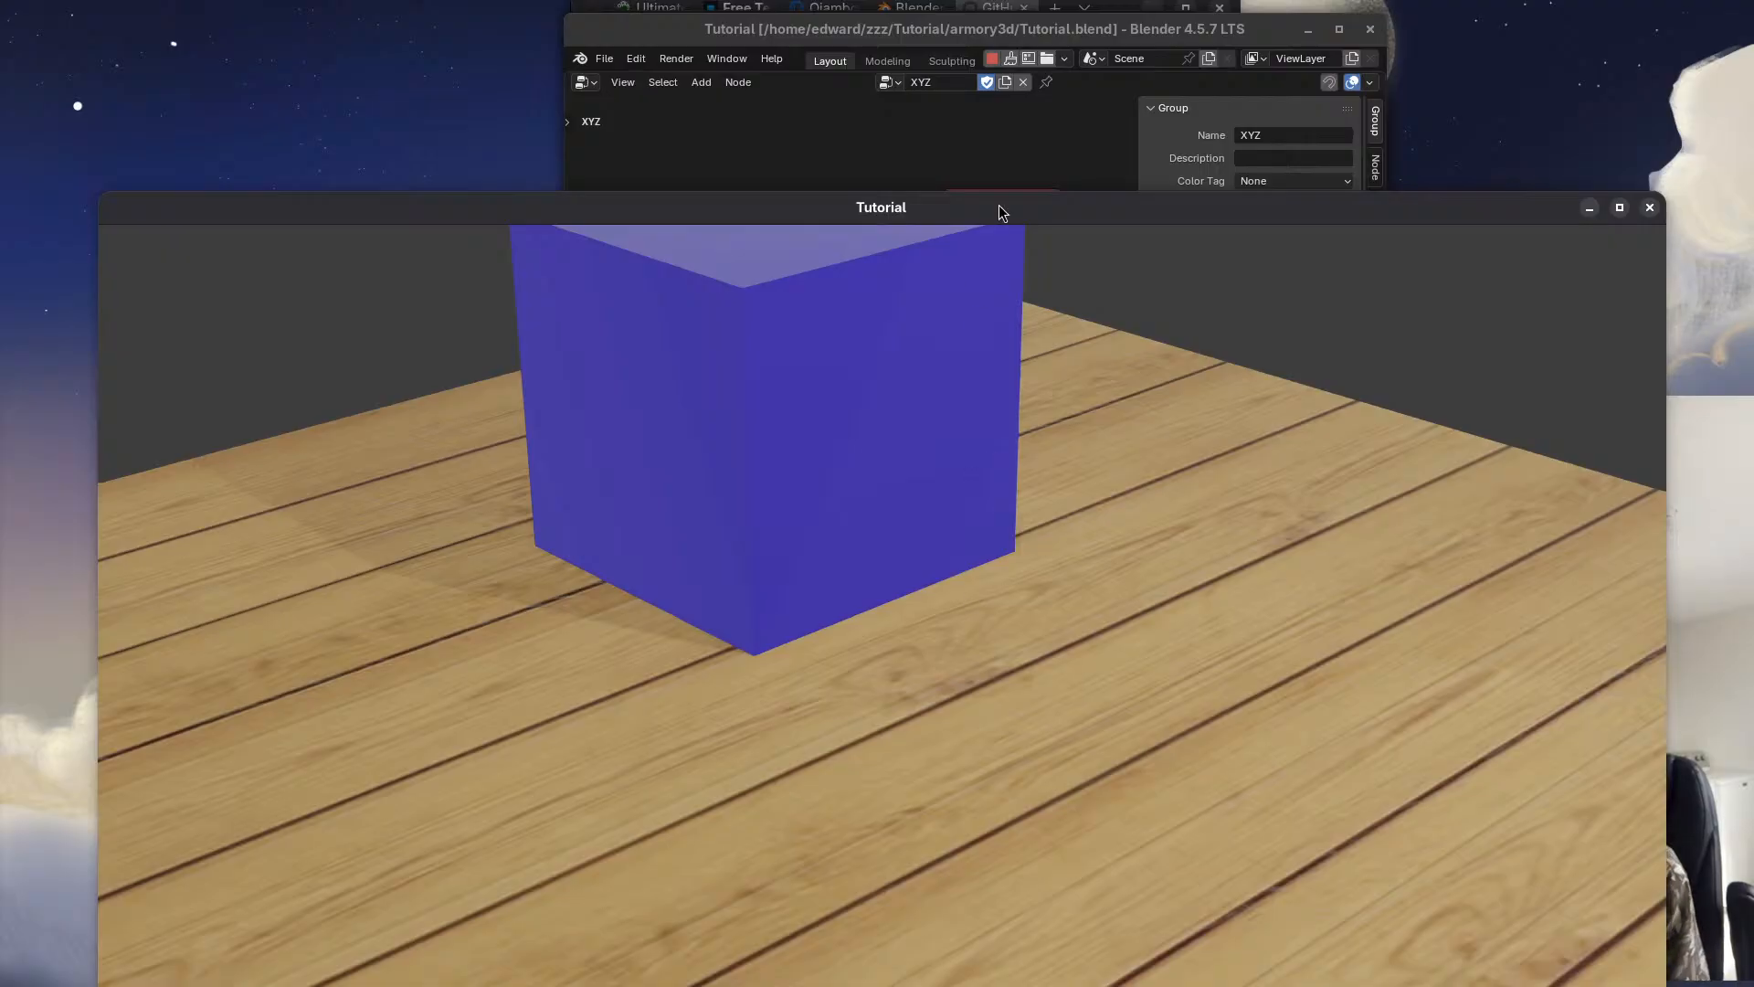
{"action": "left_click", "coordinate": [1654, 212]}
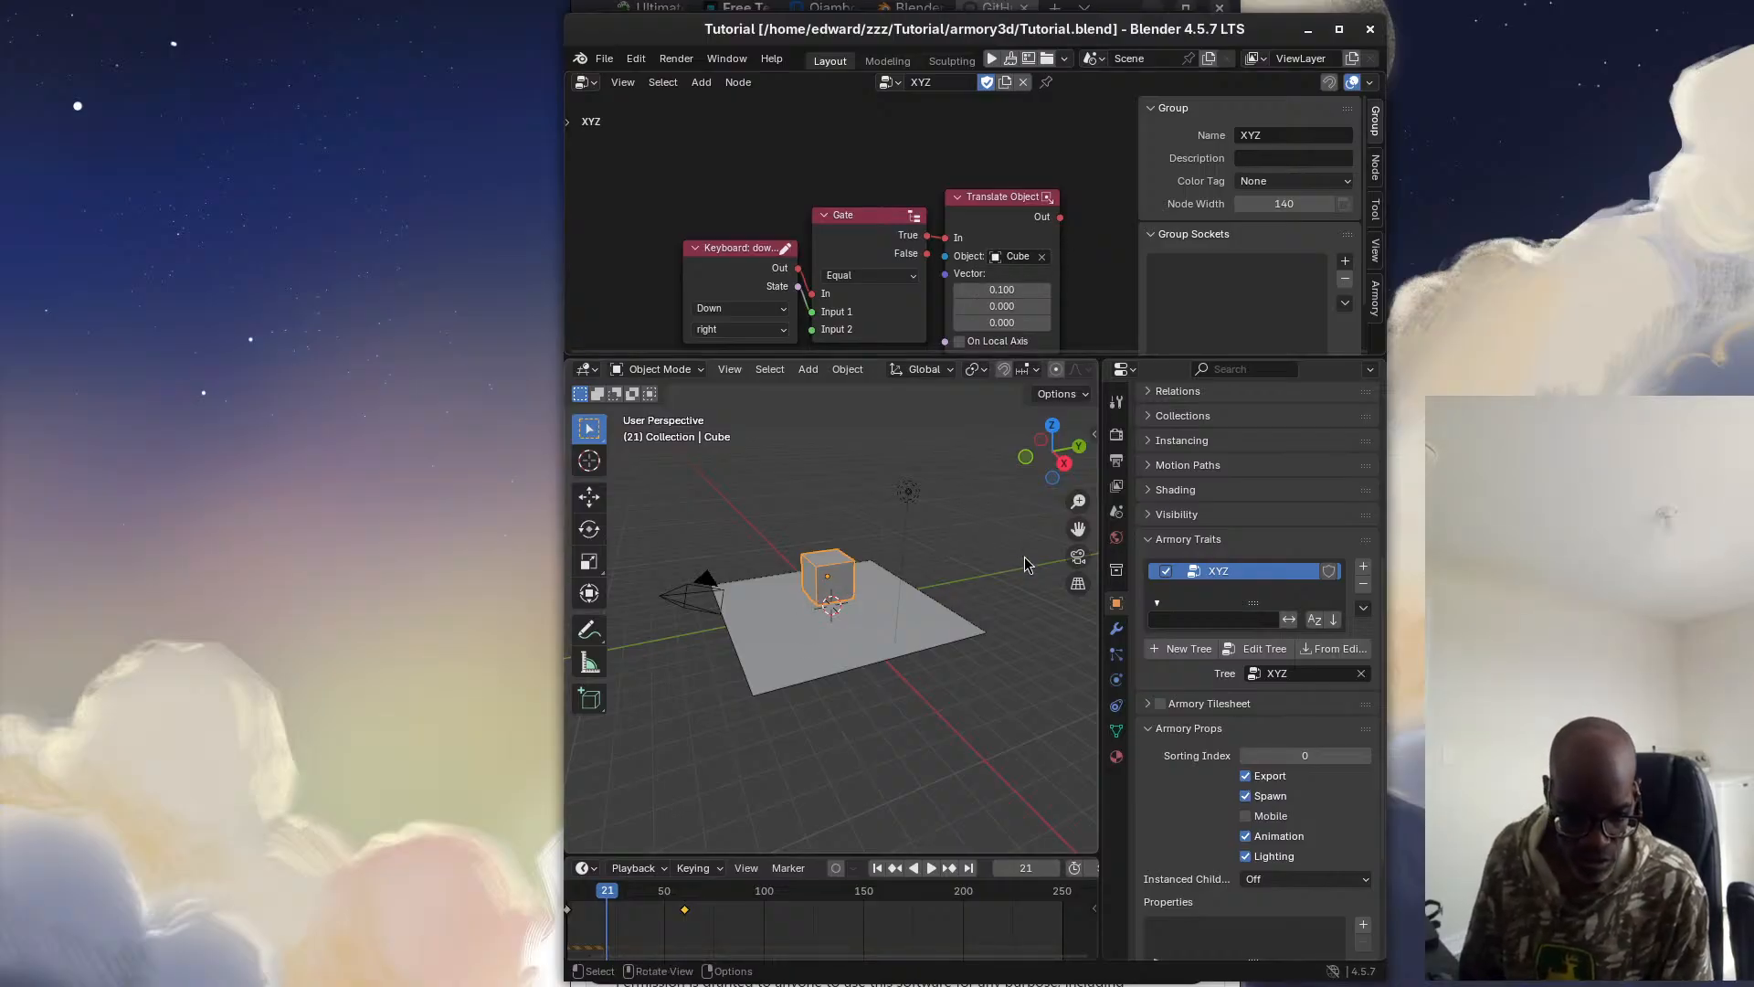
{"action": "left_click", "coordinate": [603, 60]}
{"action": "left_click", "coordinate": [731, 174]}
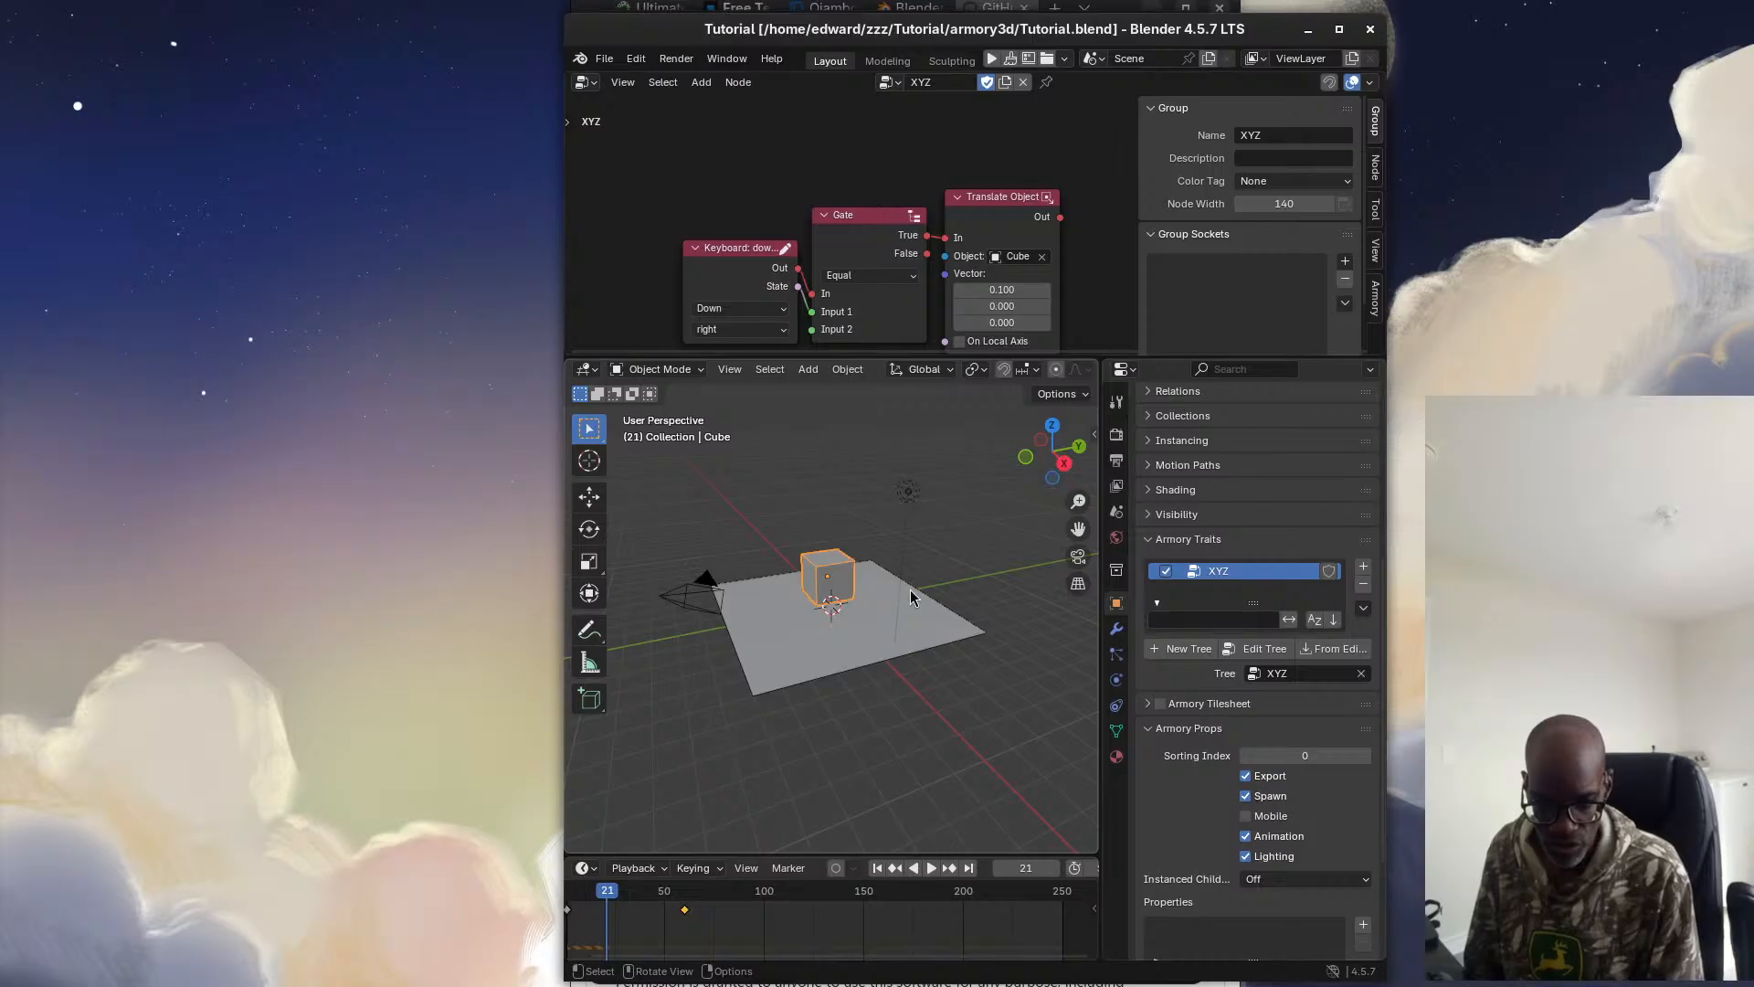
Return the timeline to frame 1, run the game again and close its player window
{"action": "left_click", "coordinate": [611, 895]}
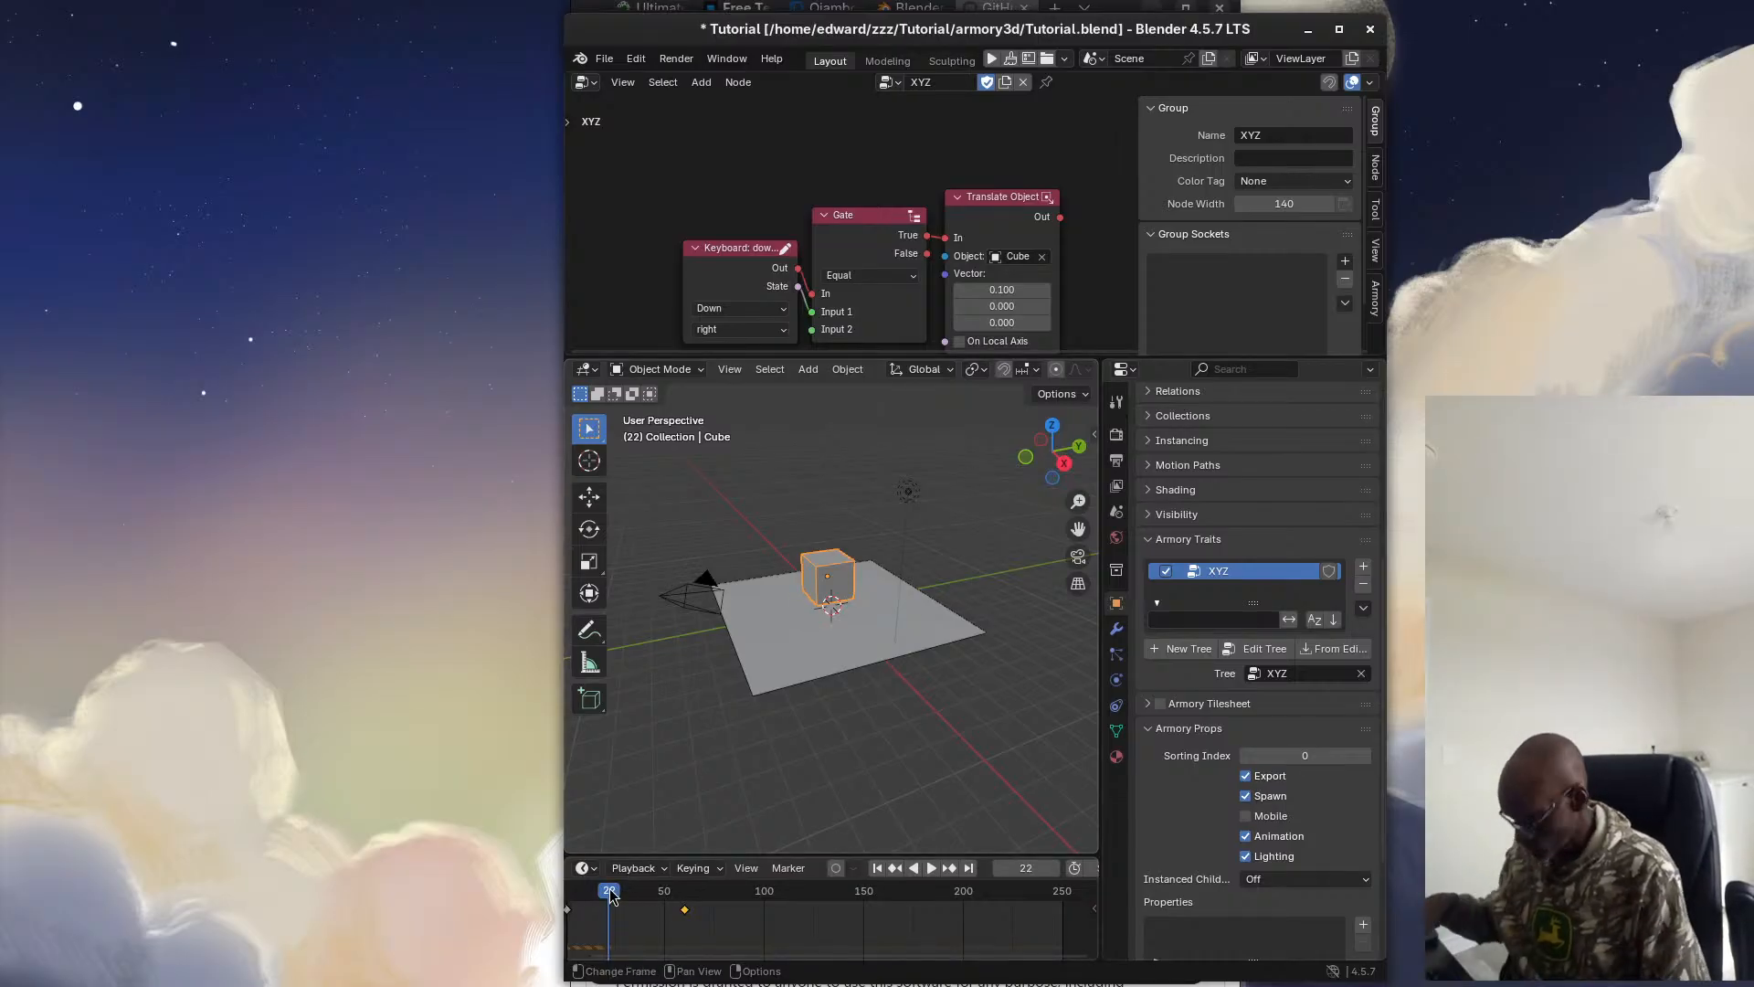
{"action": "key", "text": "shift+Left"}
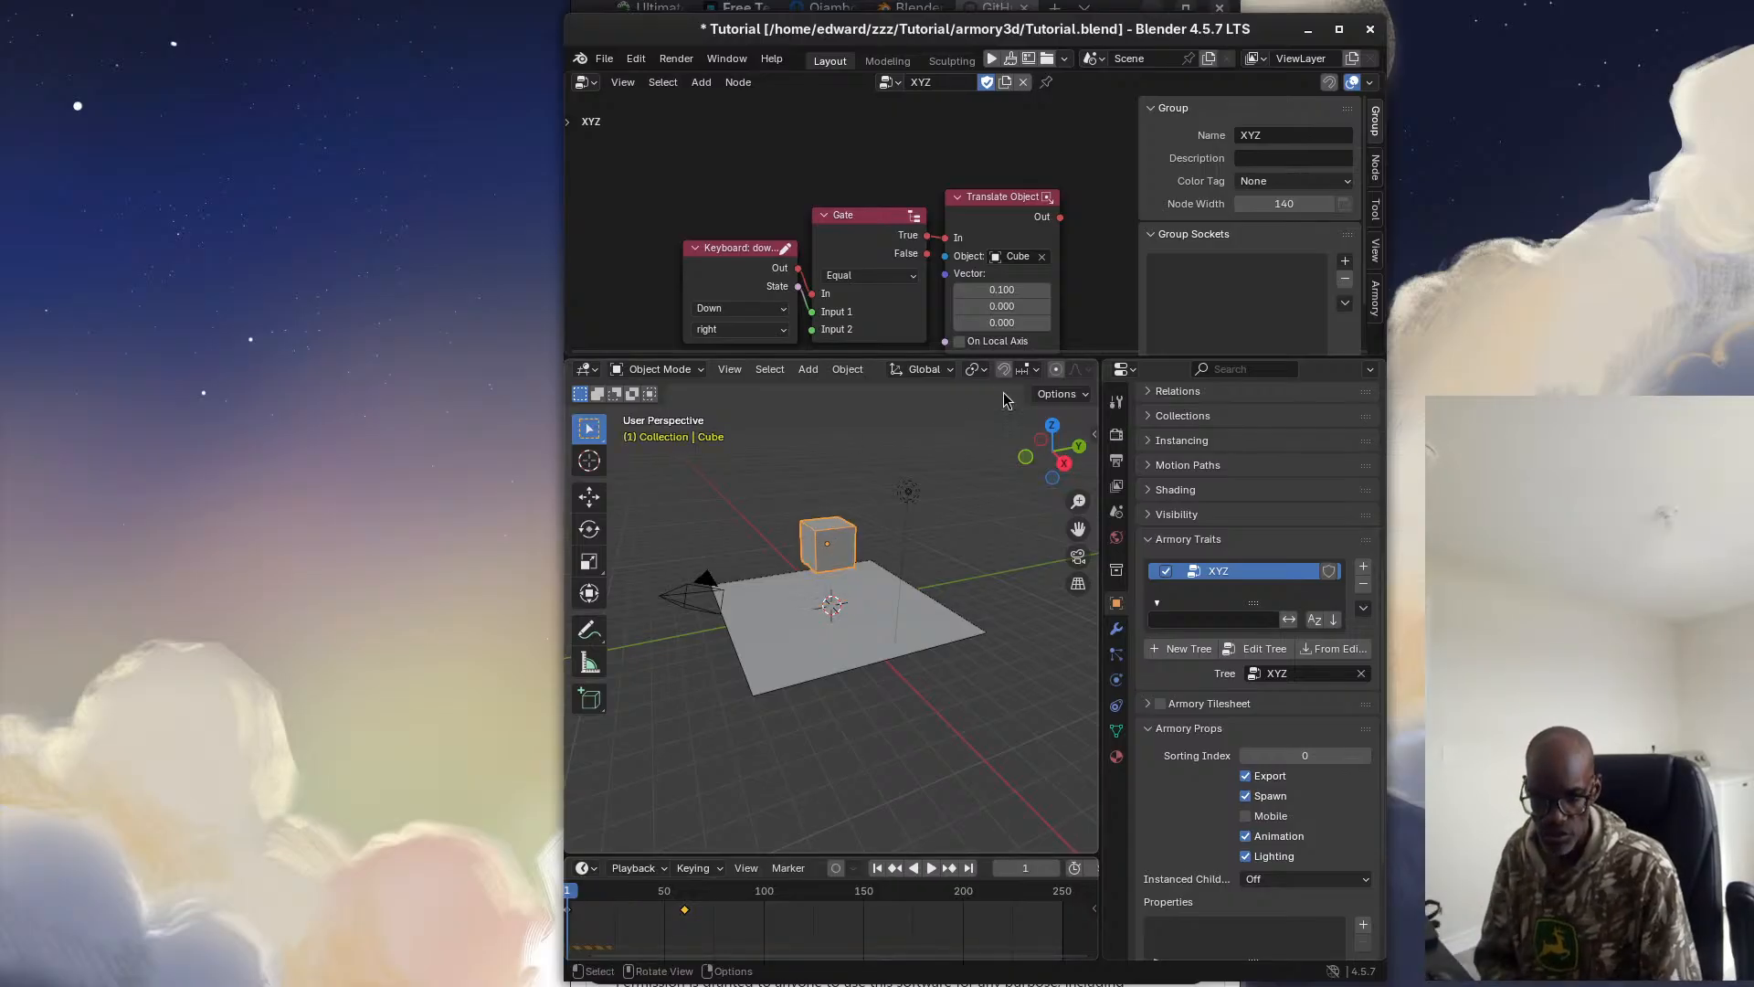
{"action": "left_click", "coordinate": [991, 59]}
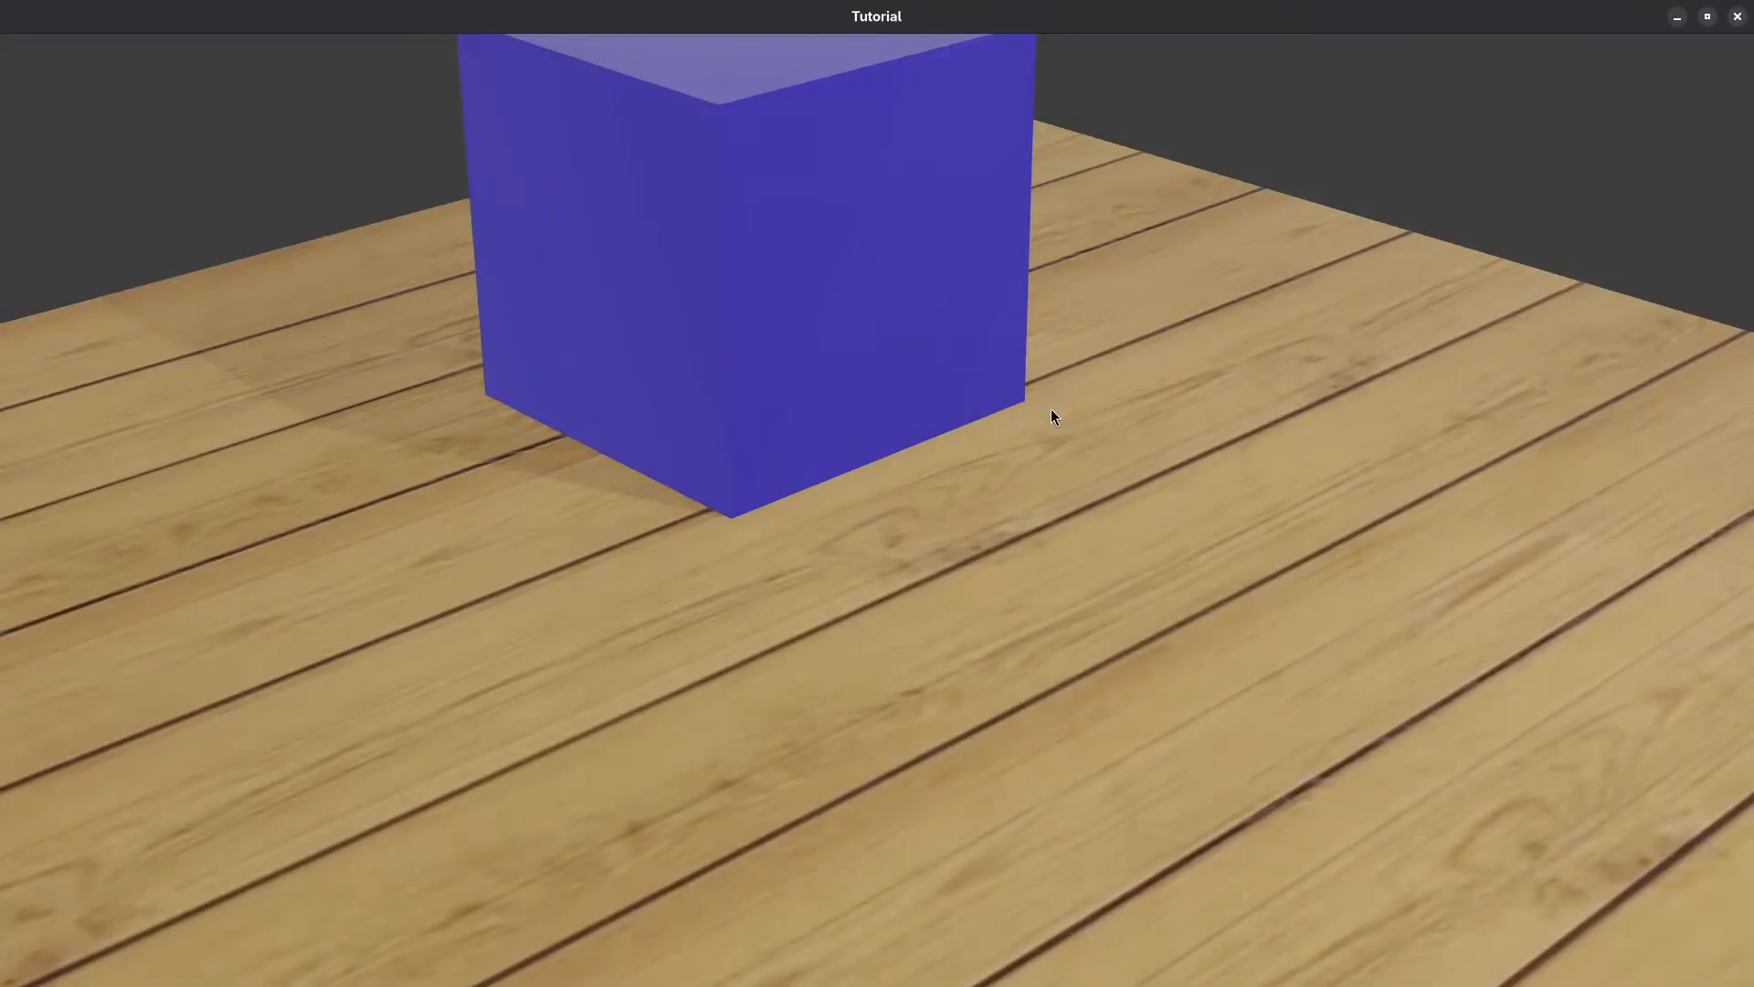
{"action": "left_click", "coordinate": [1736, 16]}
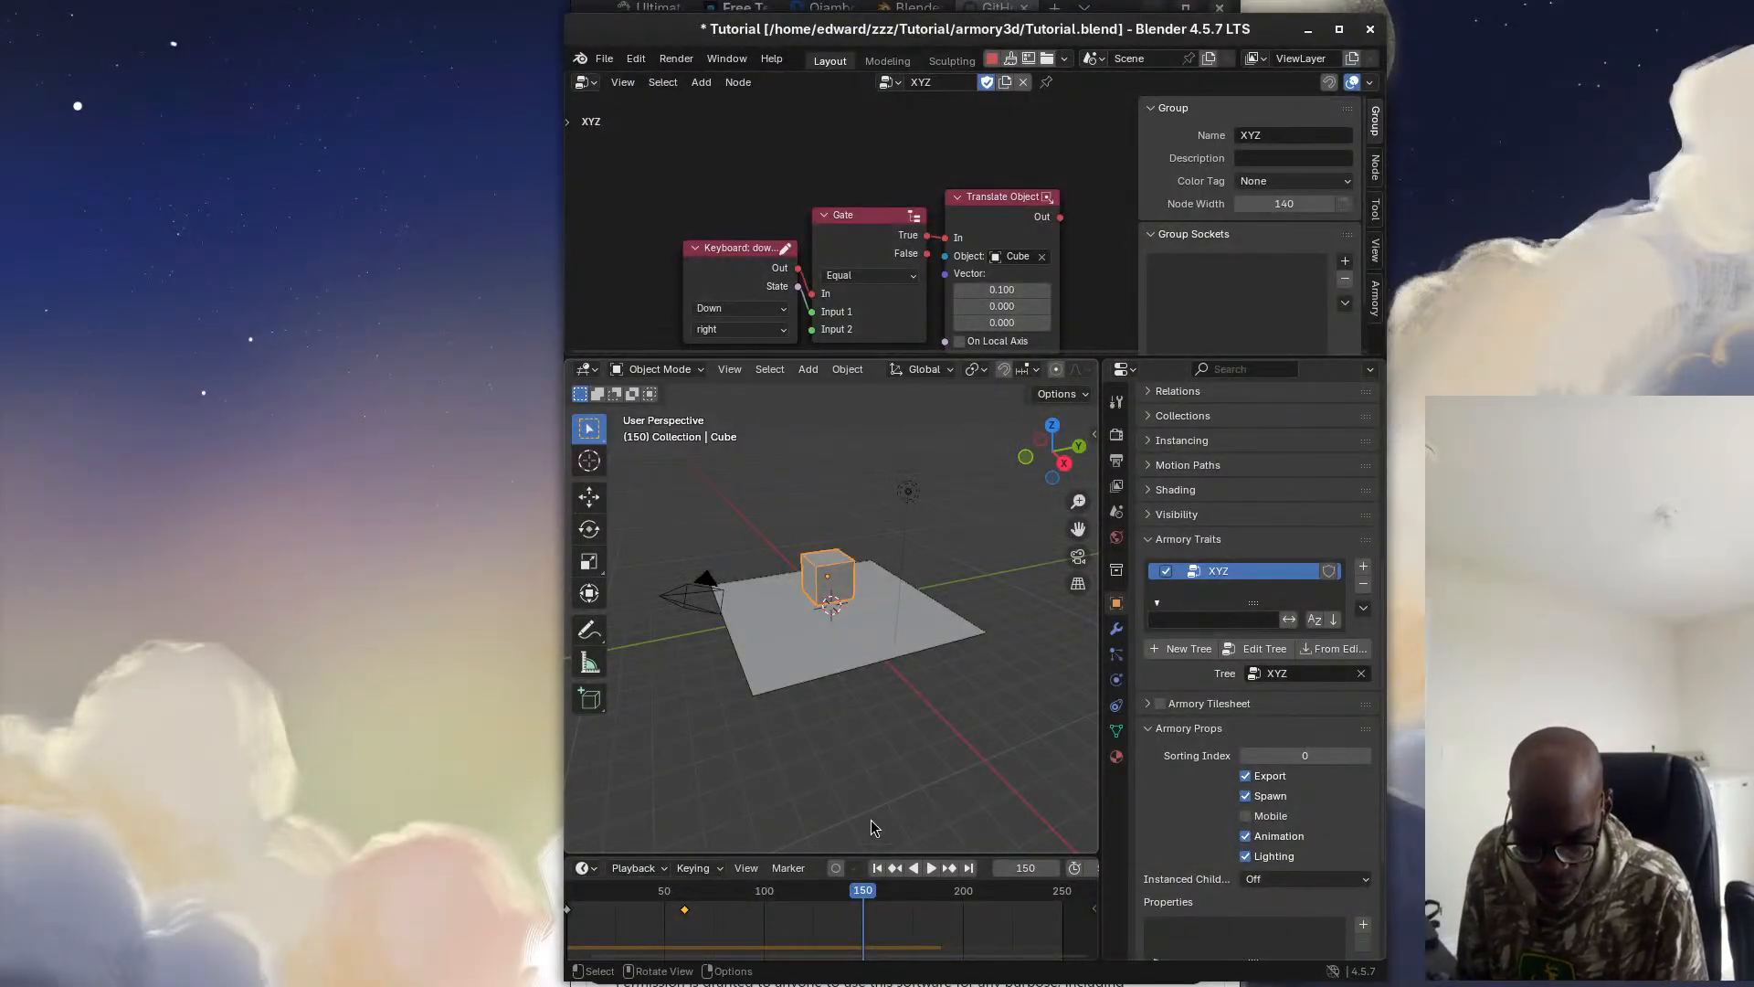
Set the timeline's current frame to 60
{"action": "mouse_move", "coordinate": [847, 875]}
{"action": "left_mouse_down"}
{"action": "mouse_move", "coordinate": [863, 897]}
{"action": "mouse_move", "coordinate": [1060, 900]}
{"action": "mouse_move", "coordinate": [859, 897]}
{"action": "left_mouse_up"}
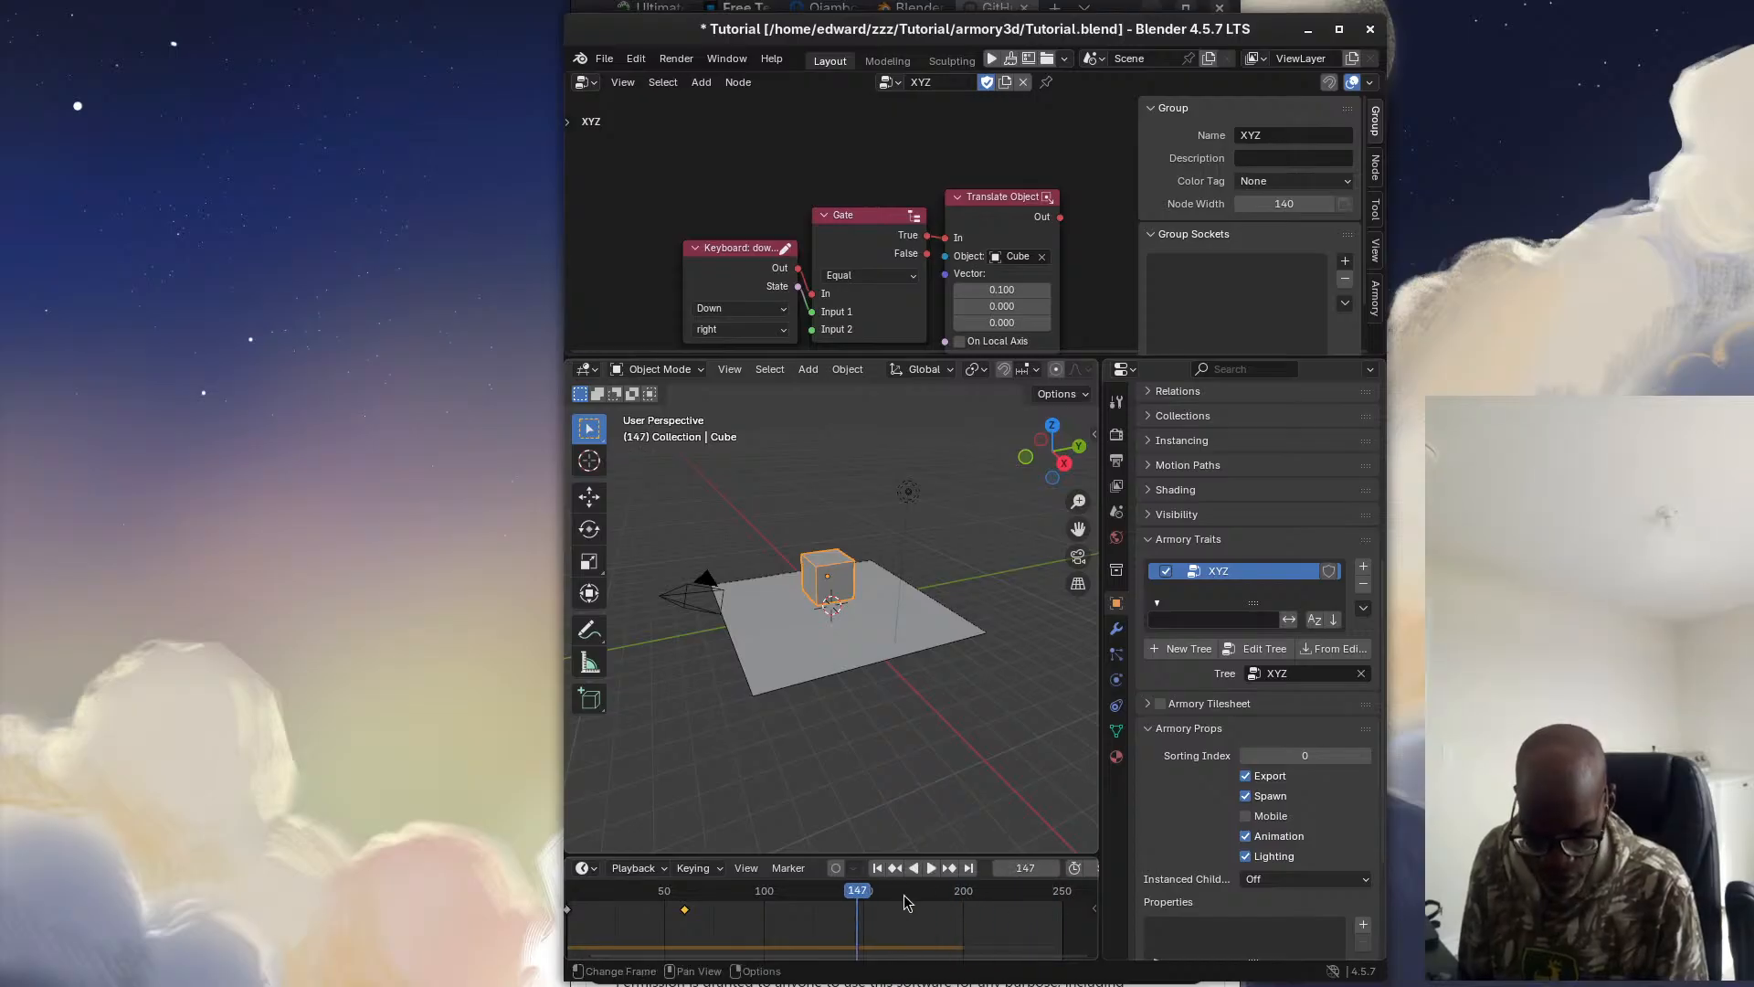
{"action": "left_click", "coordinate": [1033, 868]}
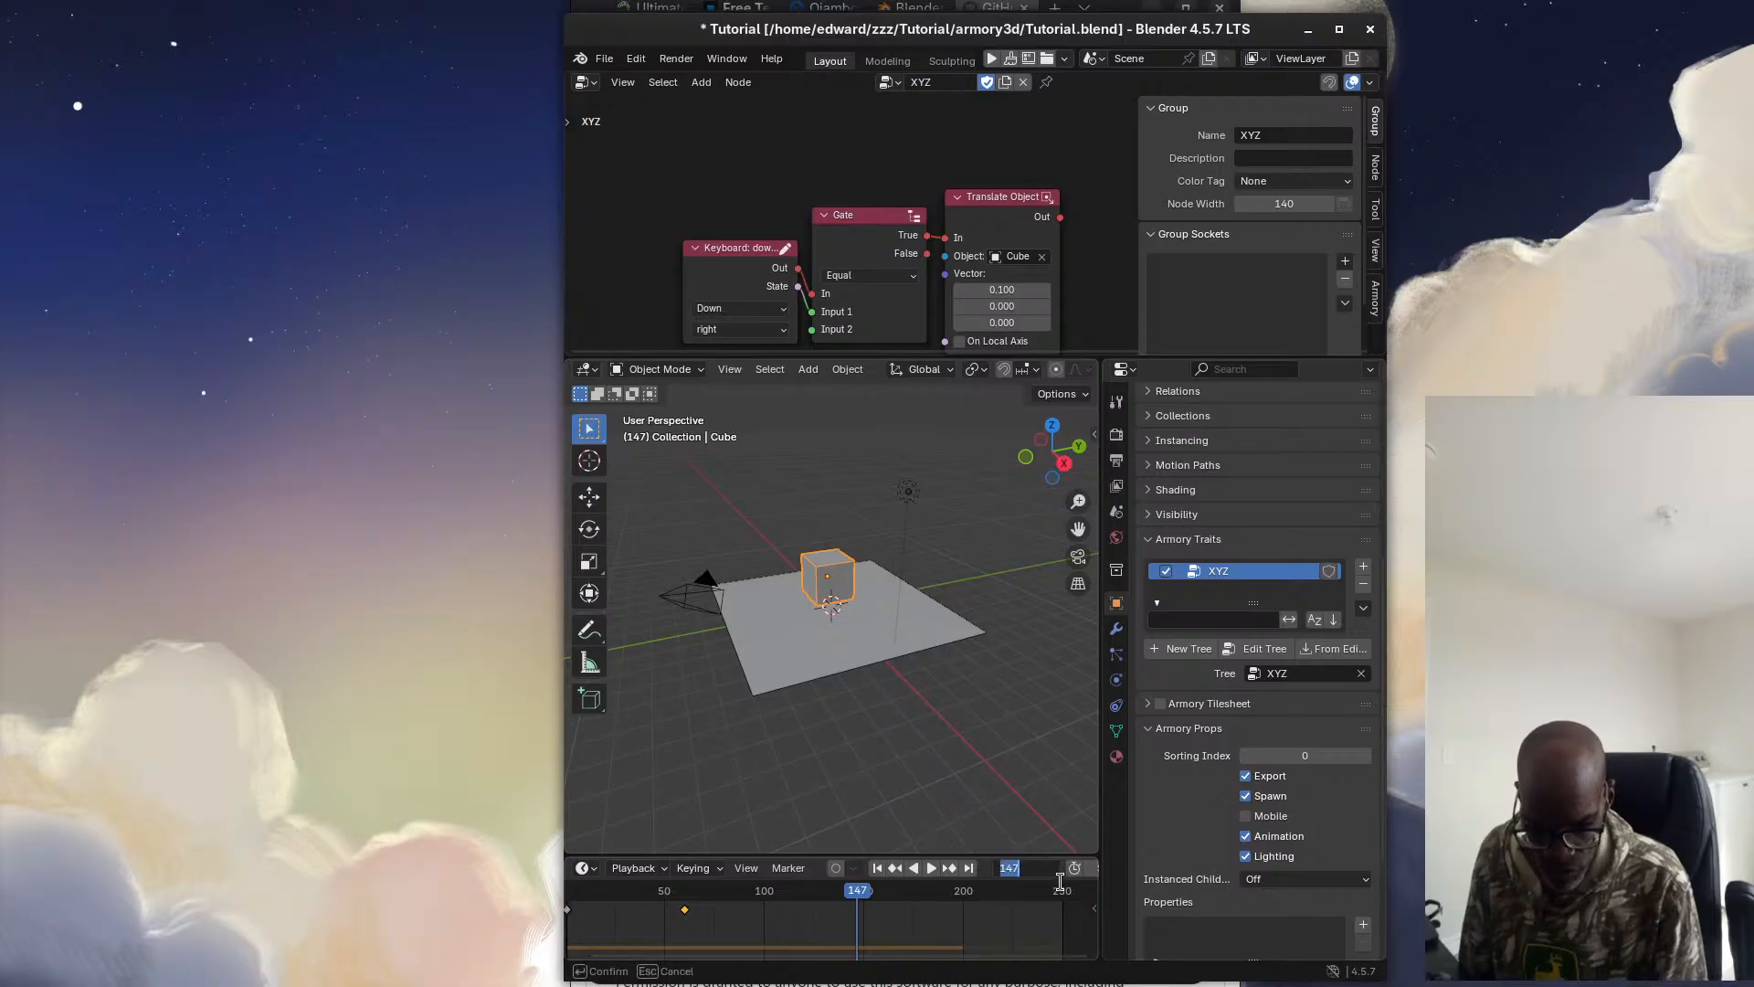
{"action": "type", "text": "60"}
{"action": "key", "text": "Return"}
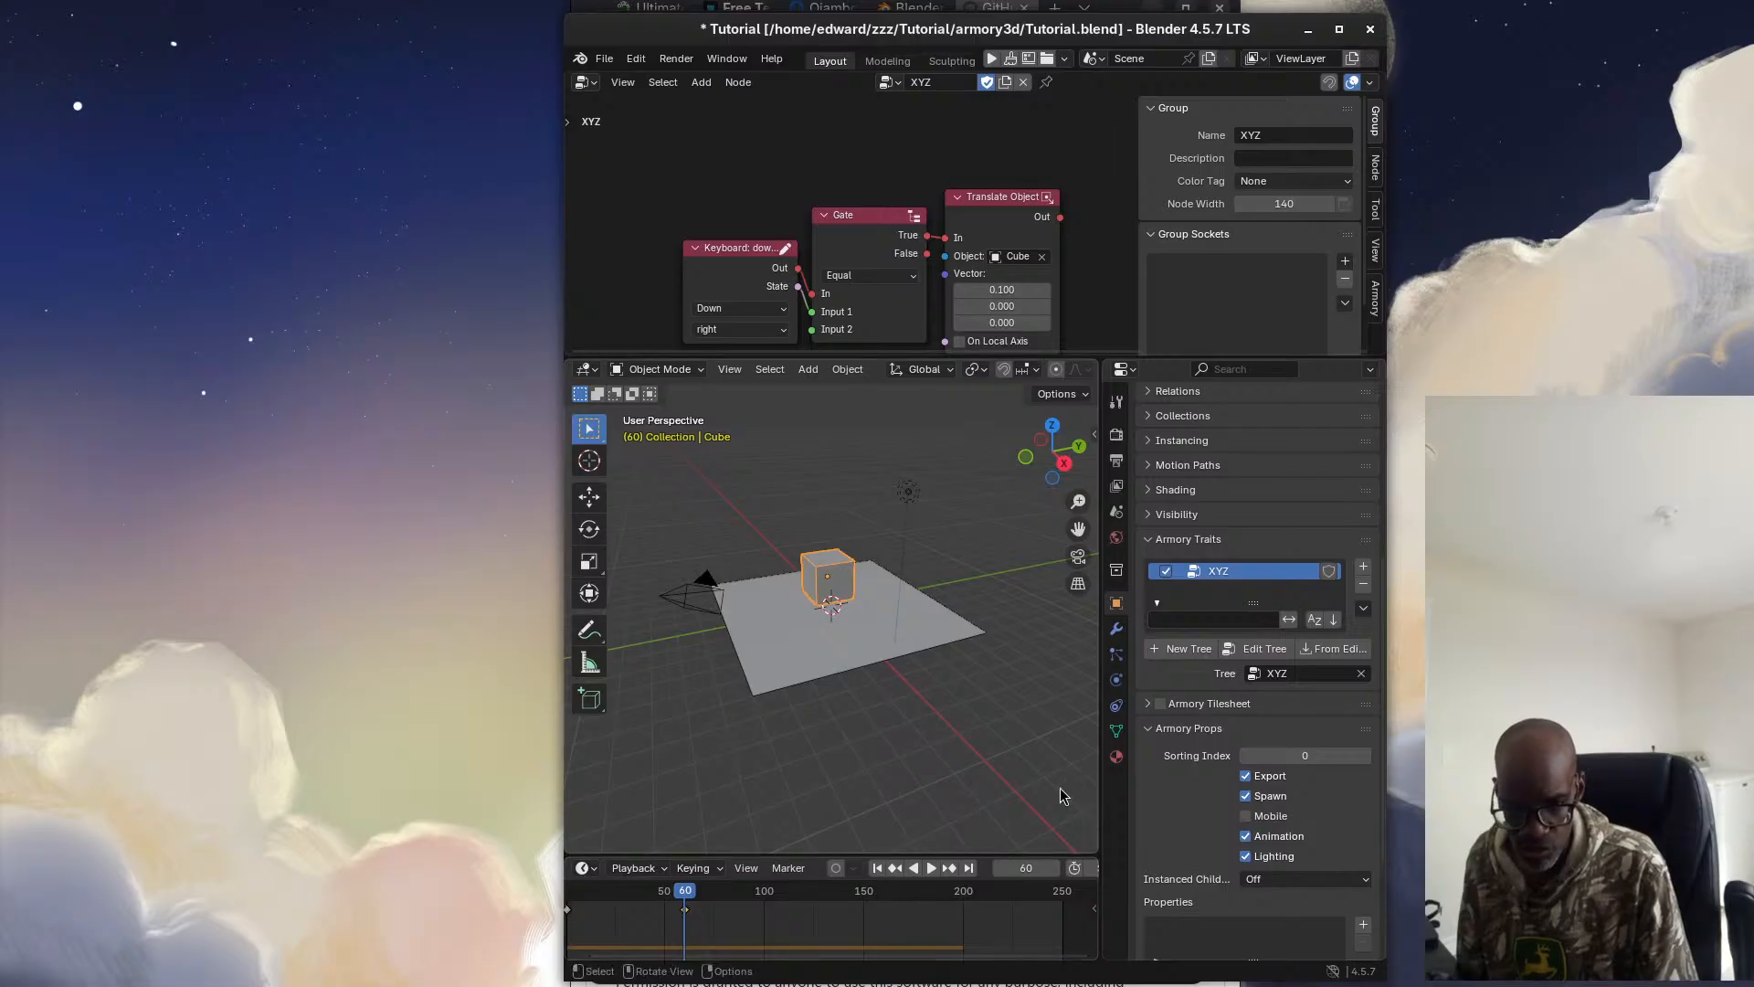
Save the Blender file, run the game to test the cube and close its player window
{"action": "left_click", "coordinate": [604, 58]}
{"action": "left_click", "coordinate": [646, 178]}
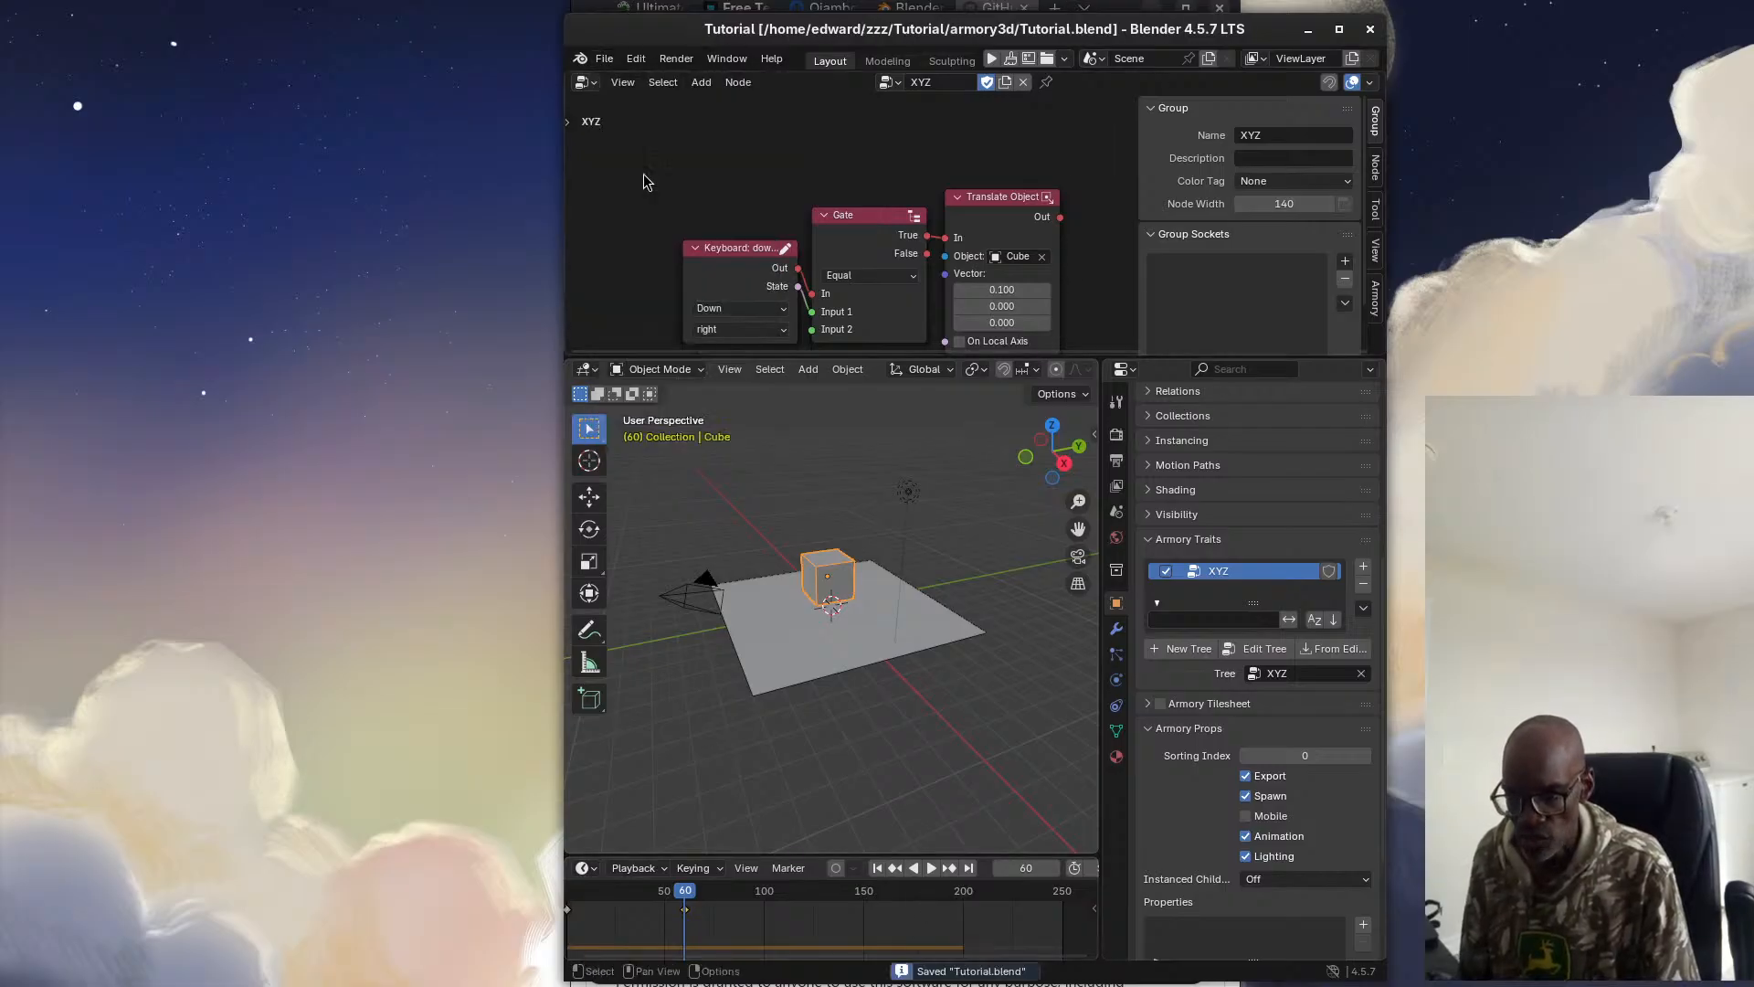
{"action": "left_click", "coordinate": [990, 58]}
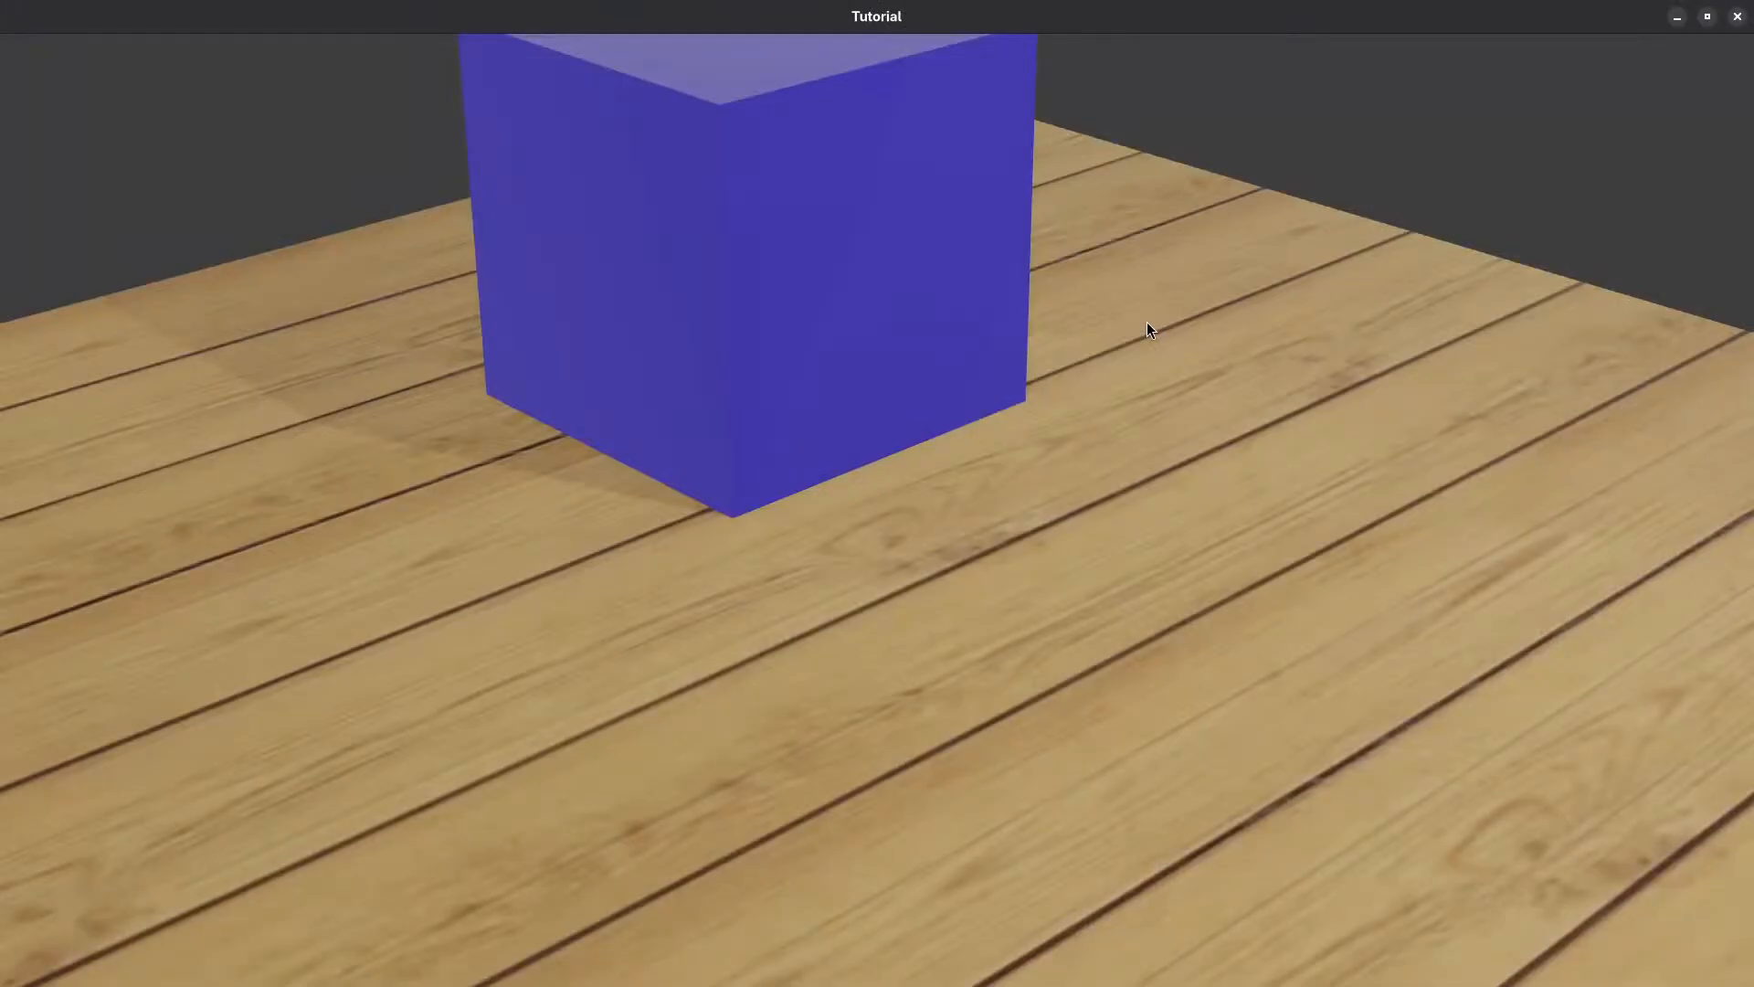
{"action": "left_click", "coordinate": [1737, 17]}
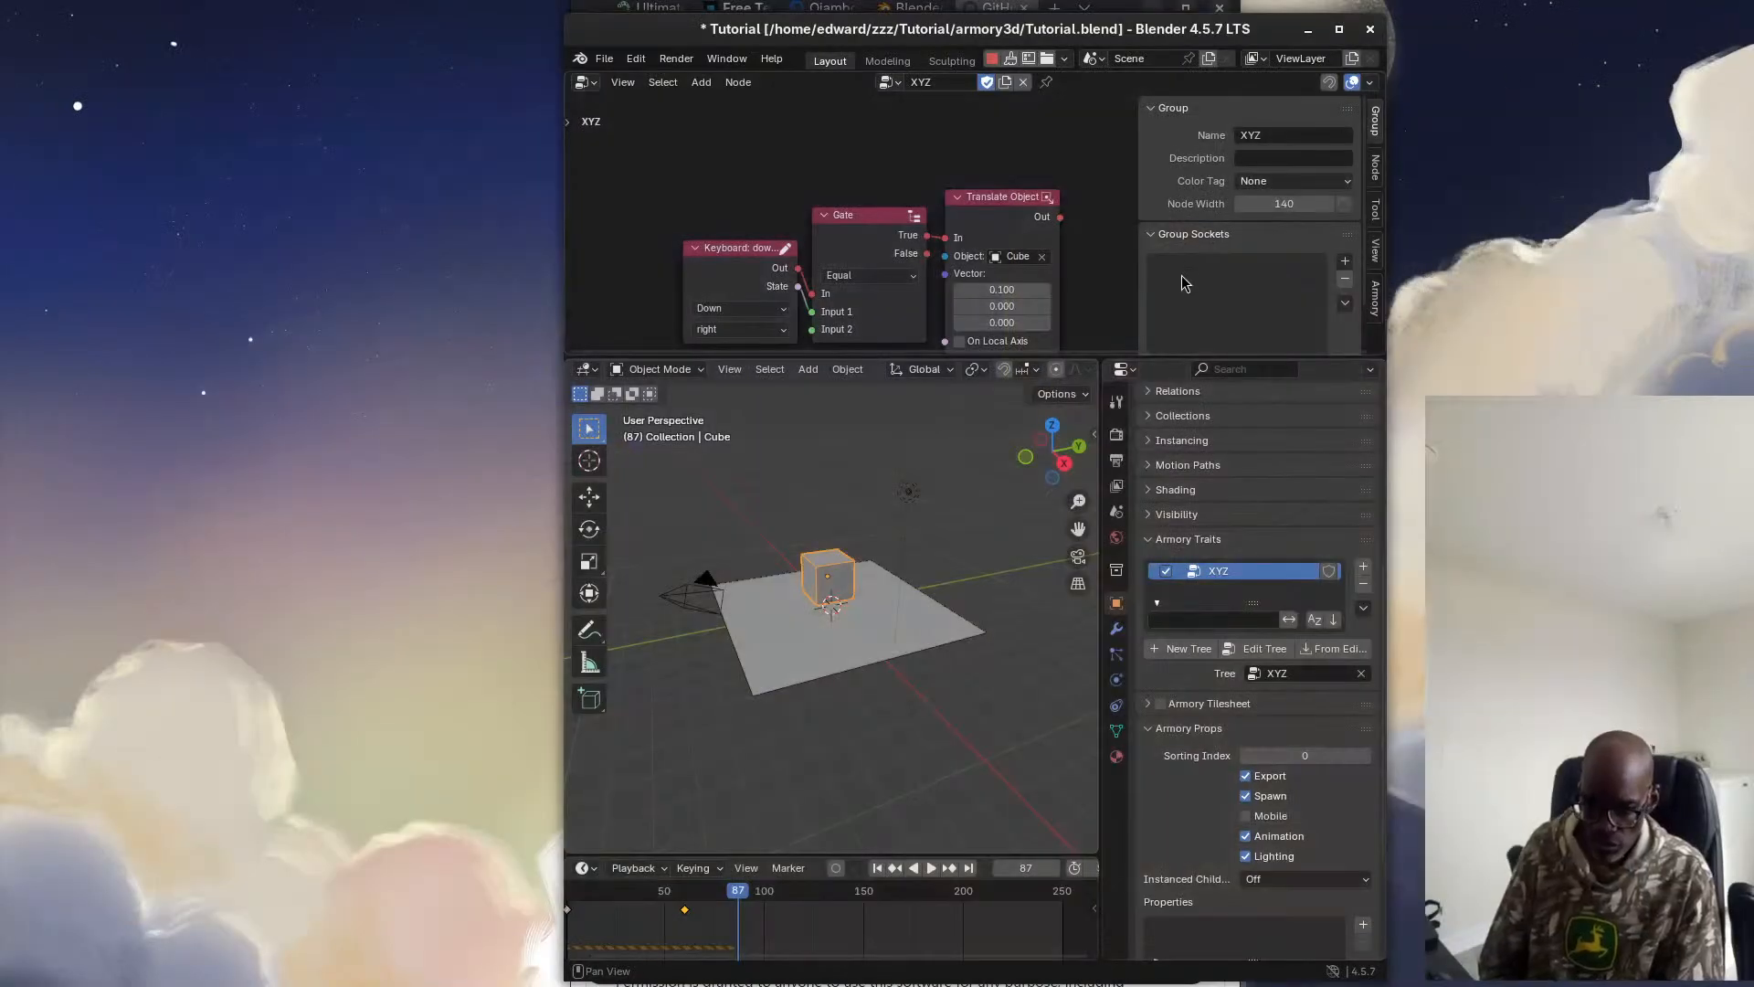
{"action": "left_click", "coordinate": [604, 60]}
{"action": "mouse_move", "coordinate": [644, 117]}
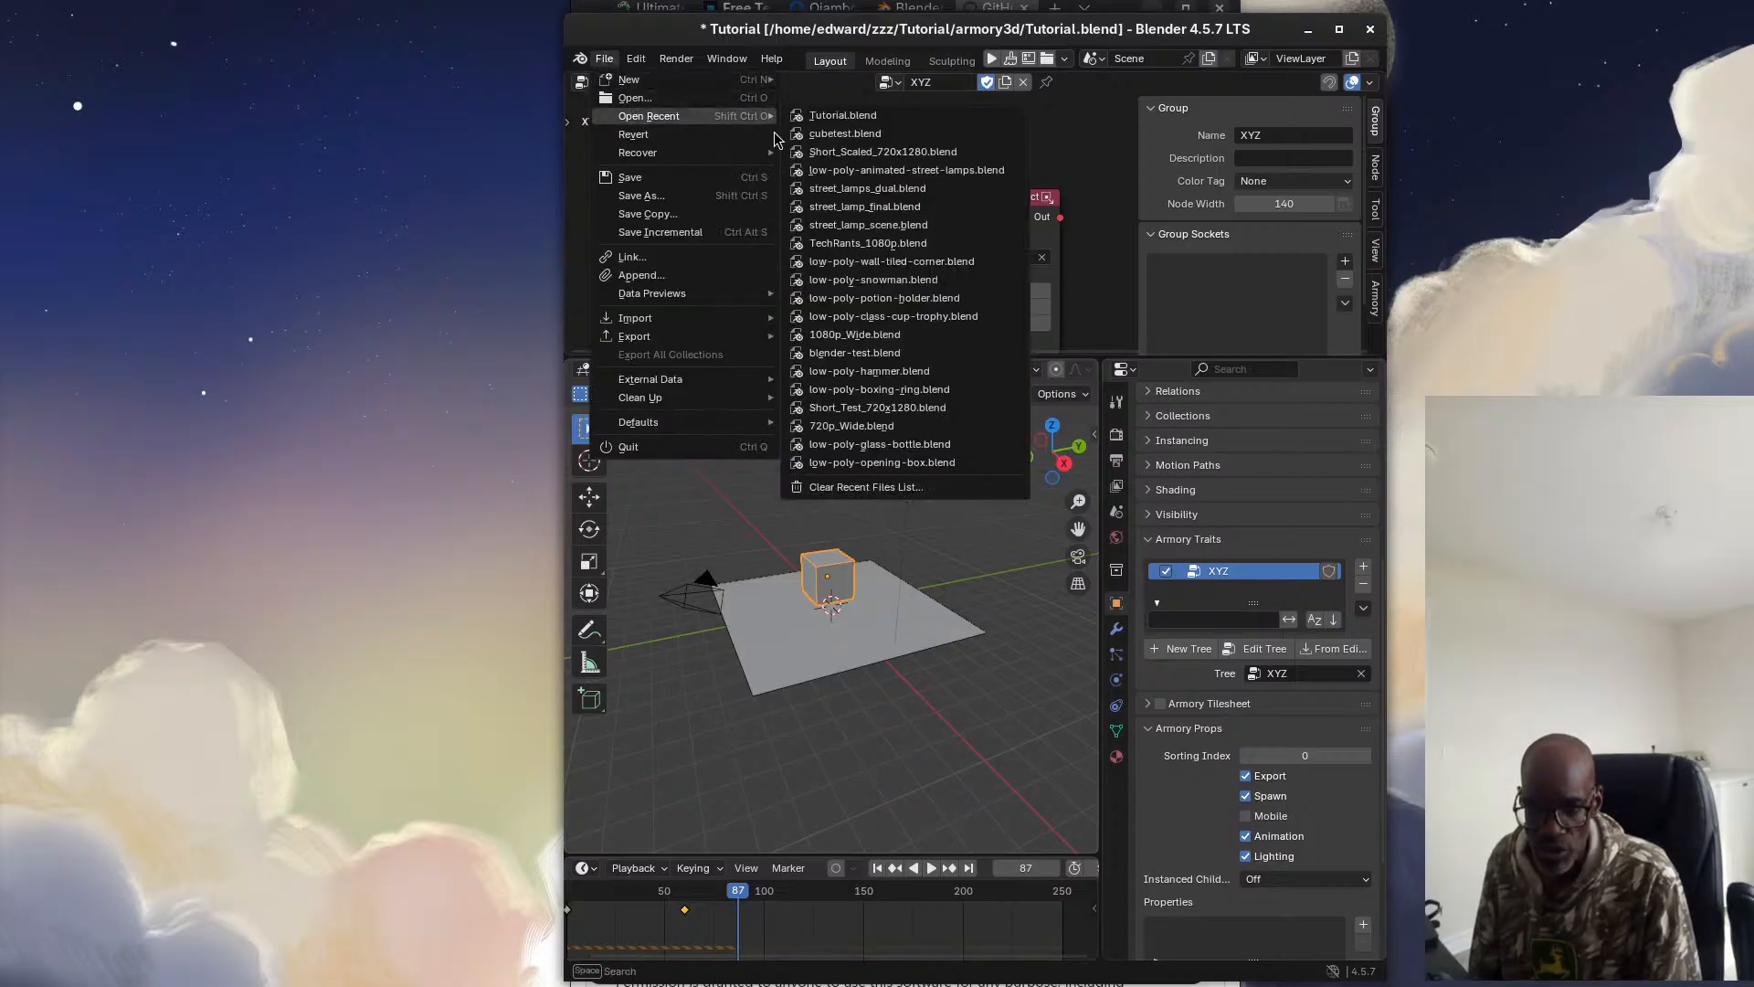
{"action": "left_click", "coordinate": [853, 135]}
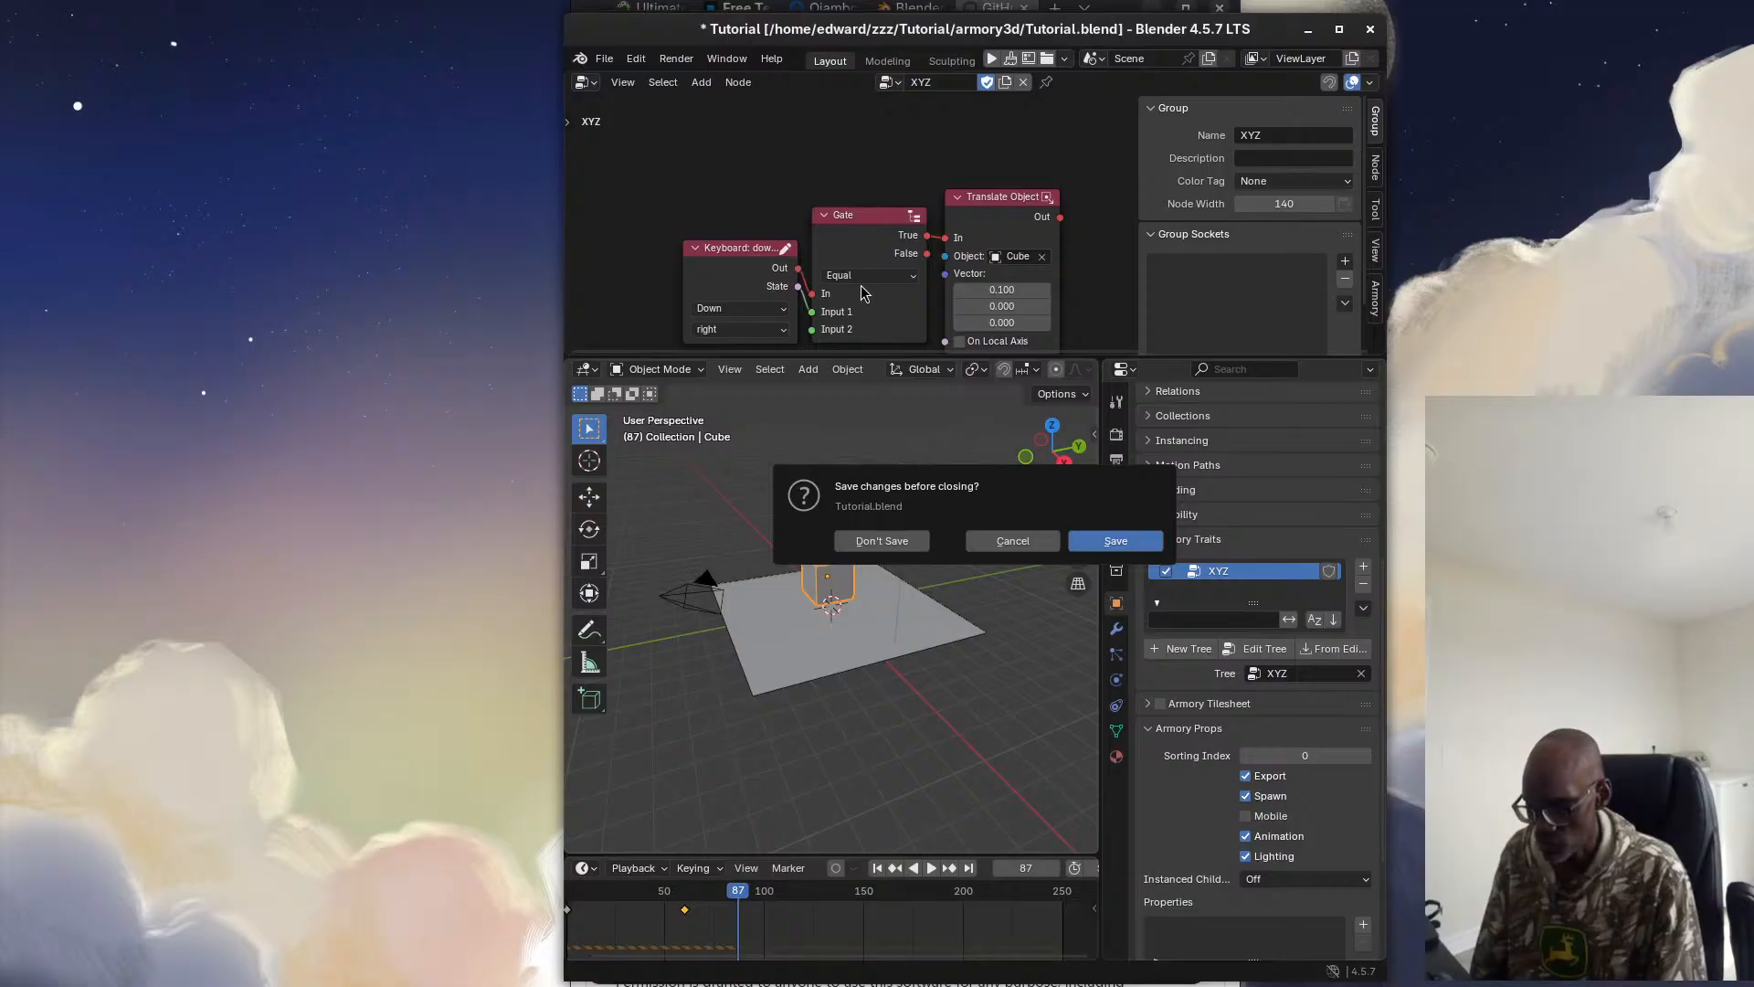
{"action": "key", "text": "Escape"}
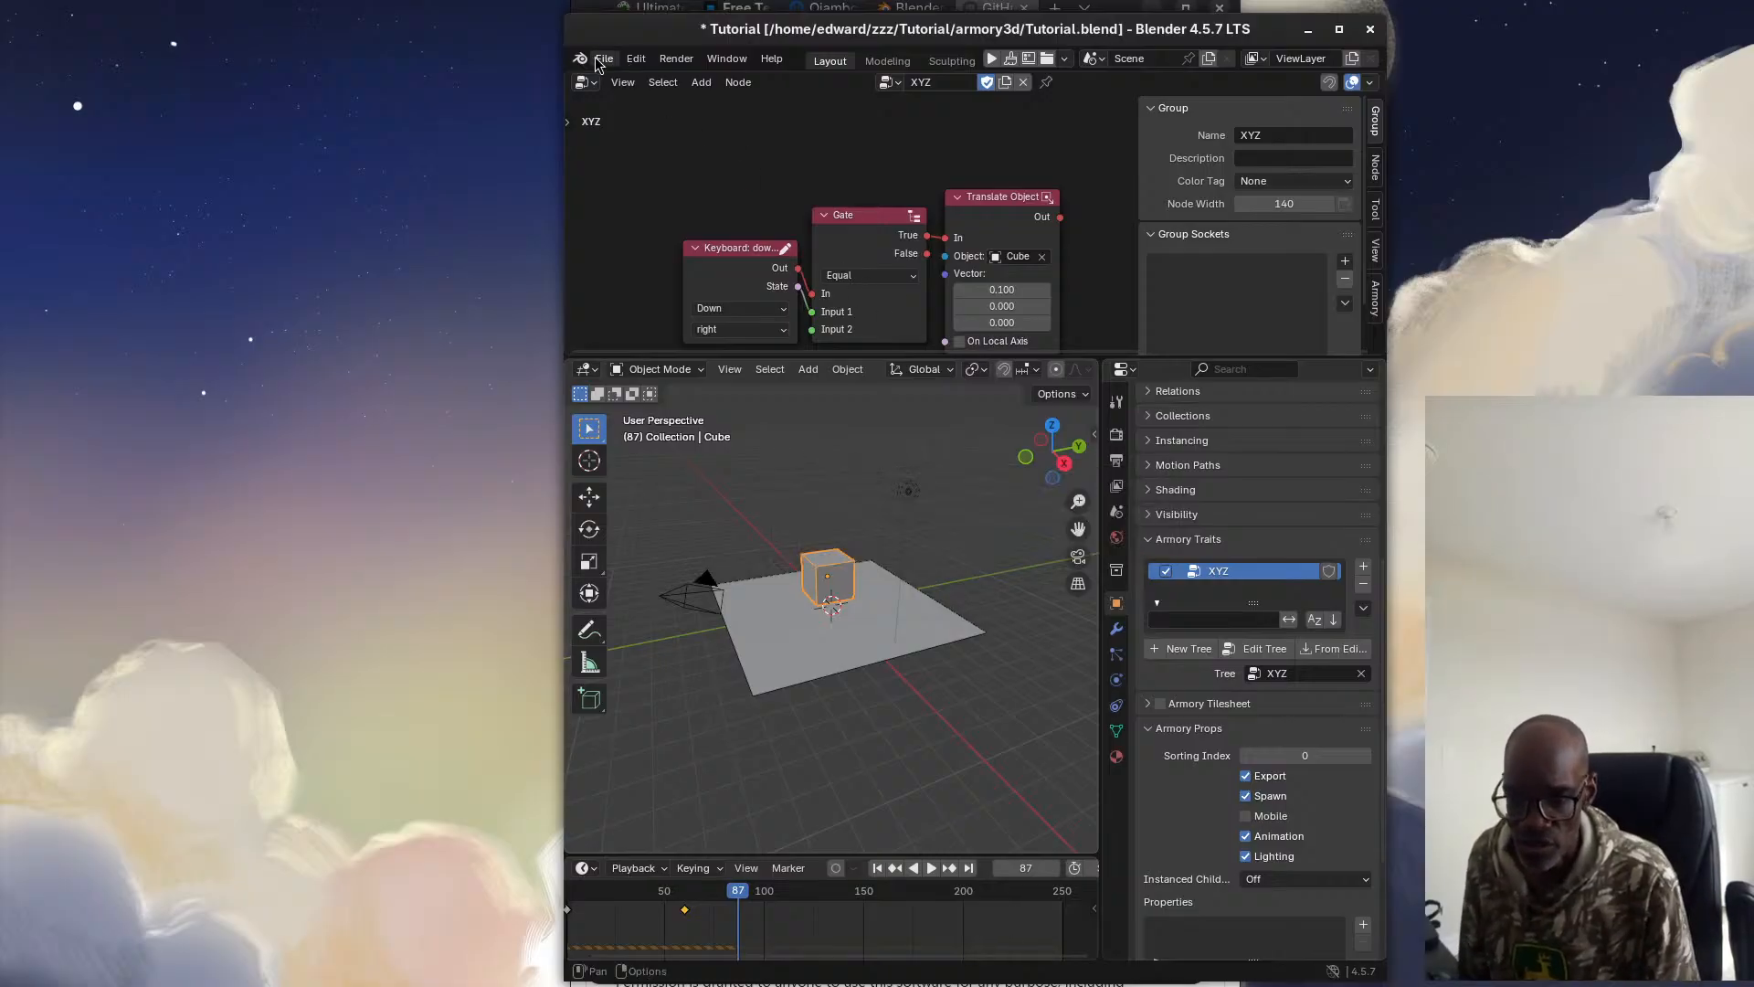
{"action": "left_click", "coordinate": [601, 61]}
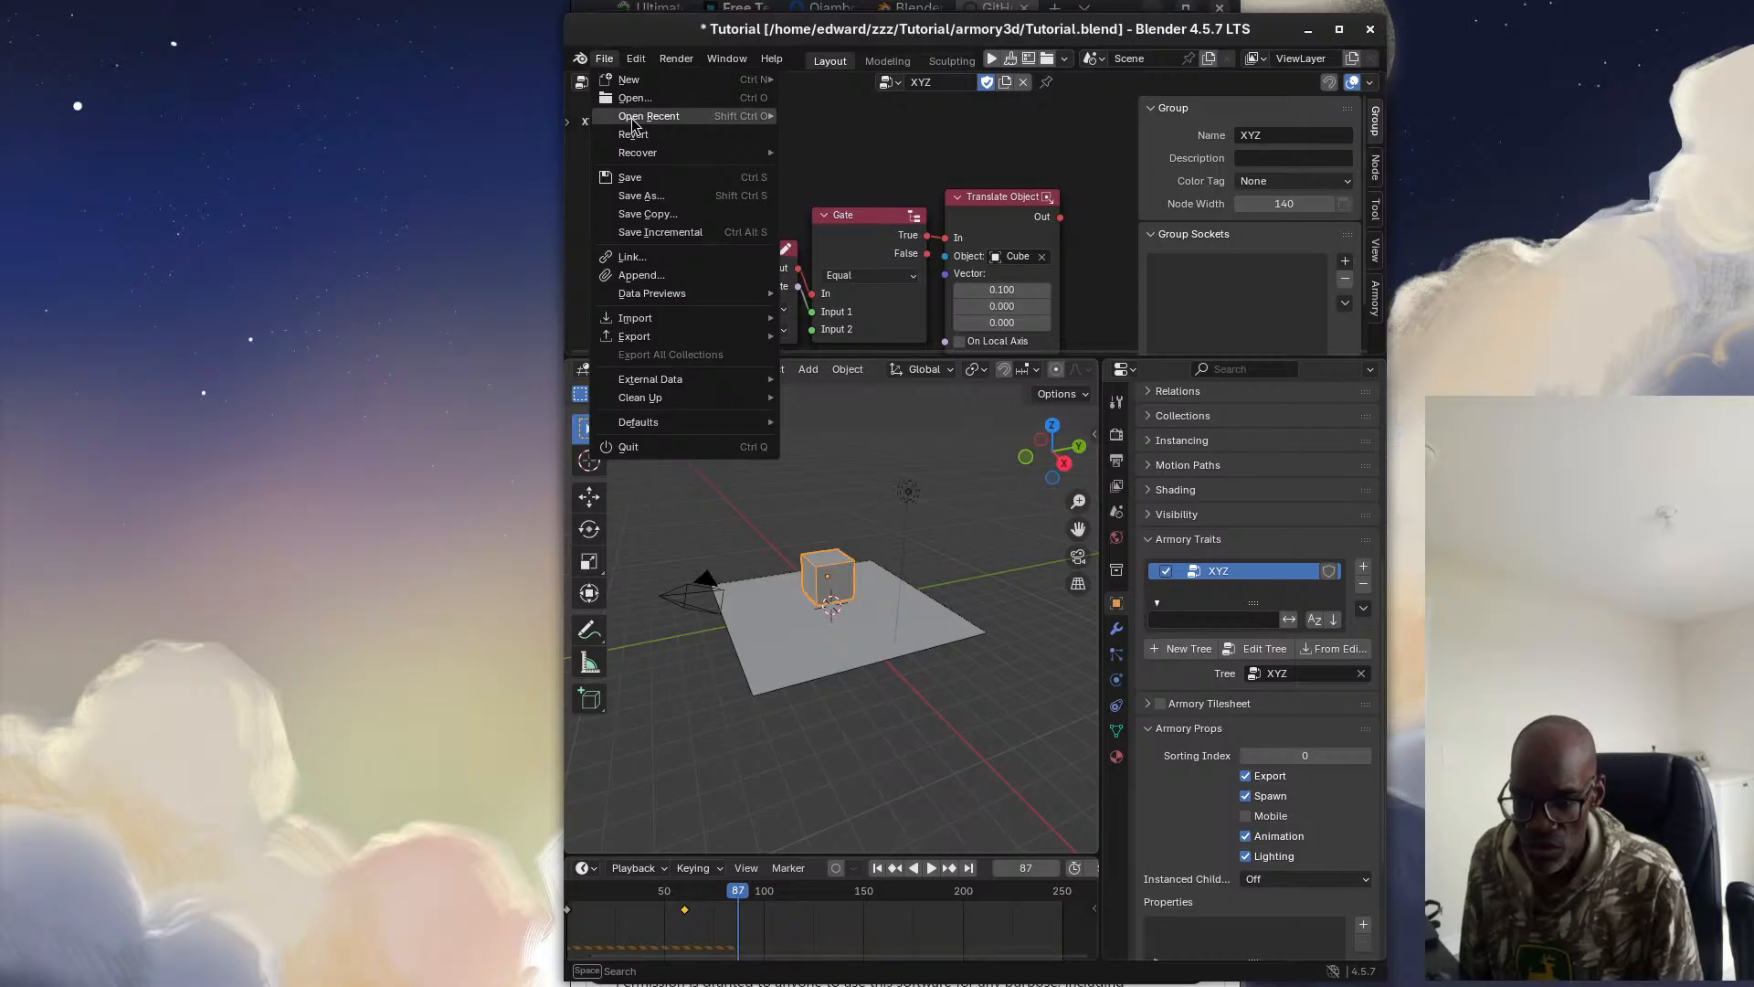
{"action": "mouse_move", "coordinate": [635, 119]}
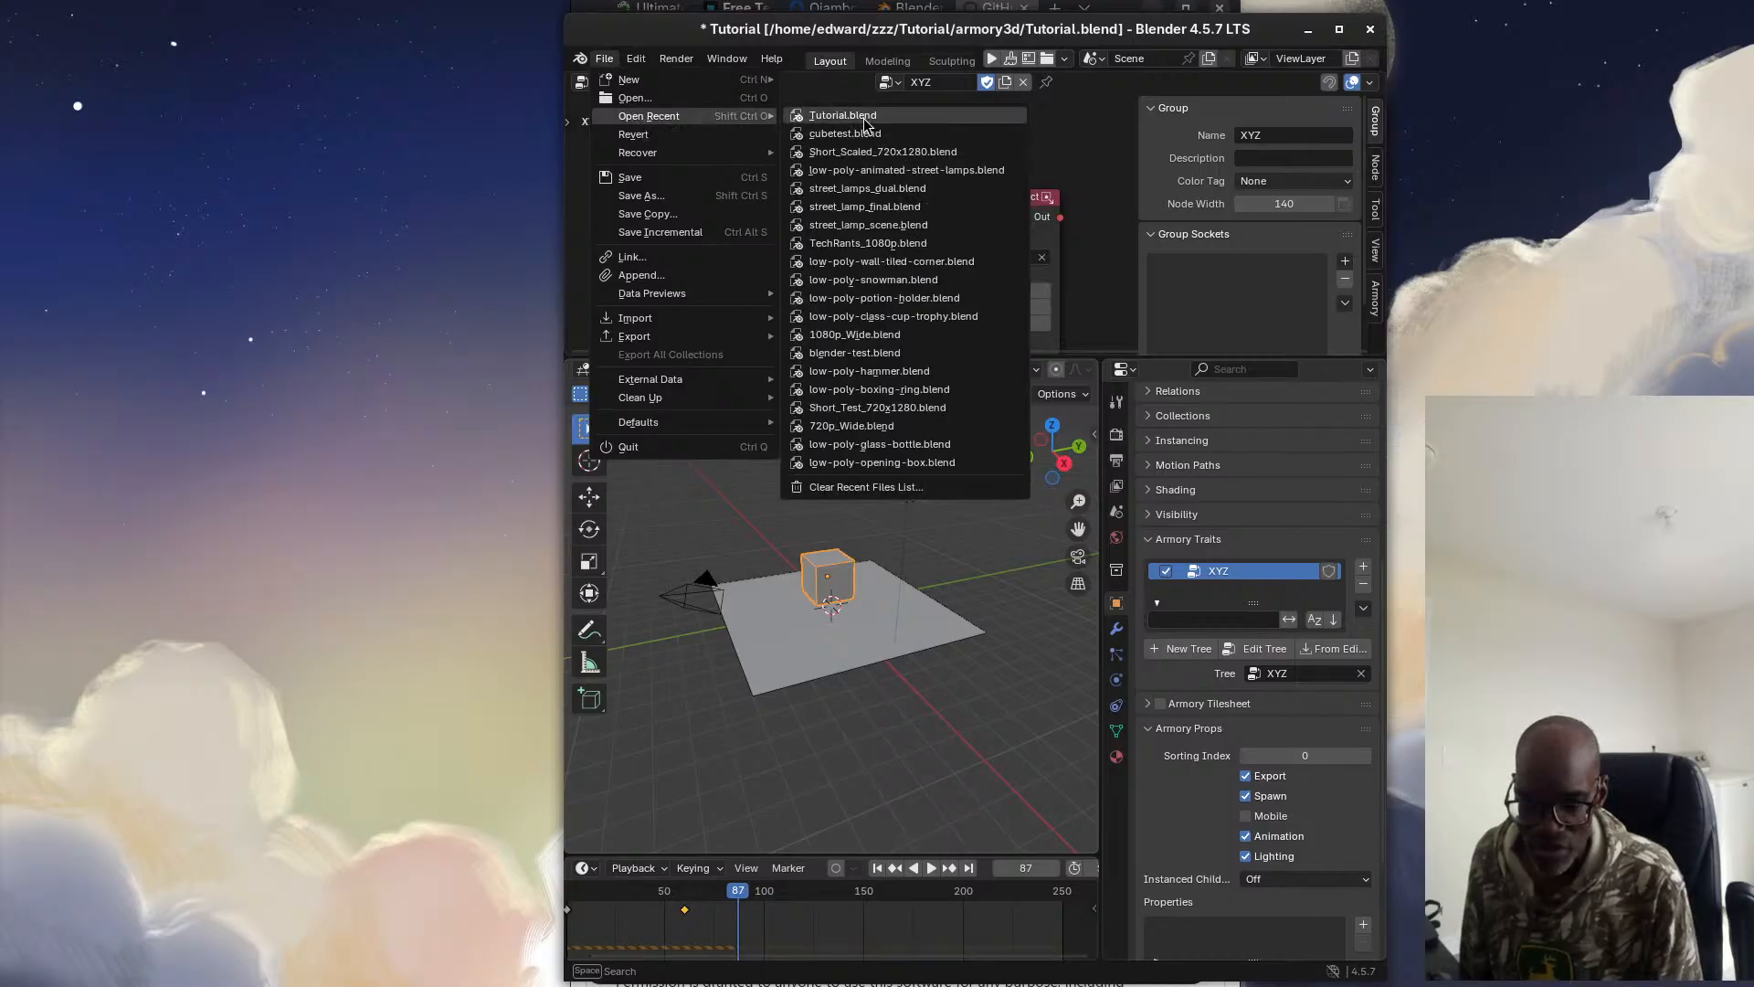
{"action": "left_click", "coordinate": [866, 119]}
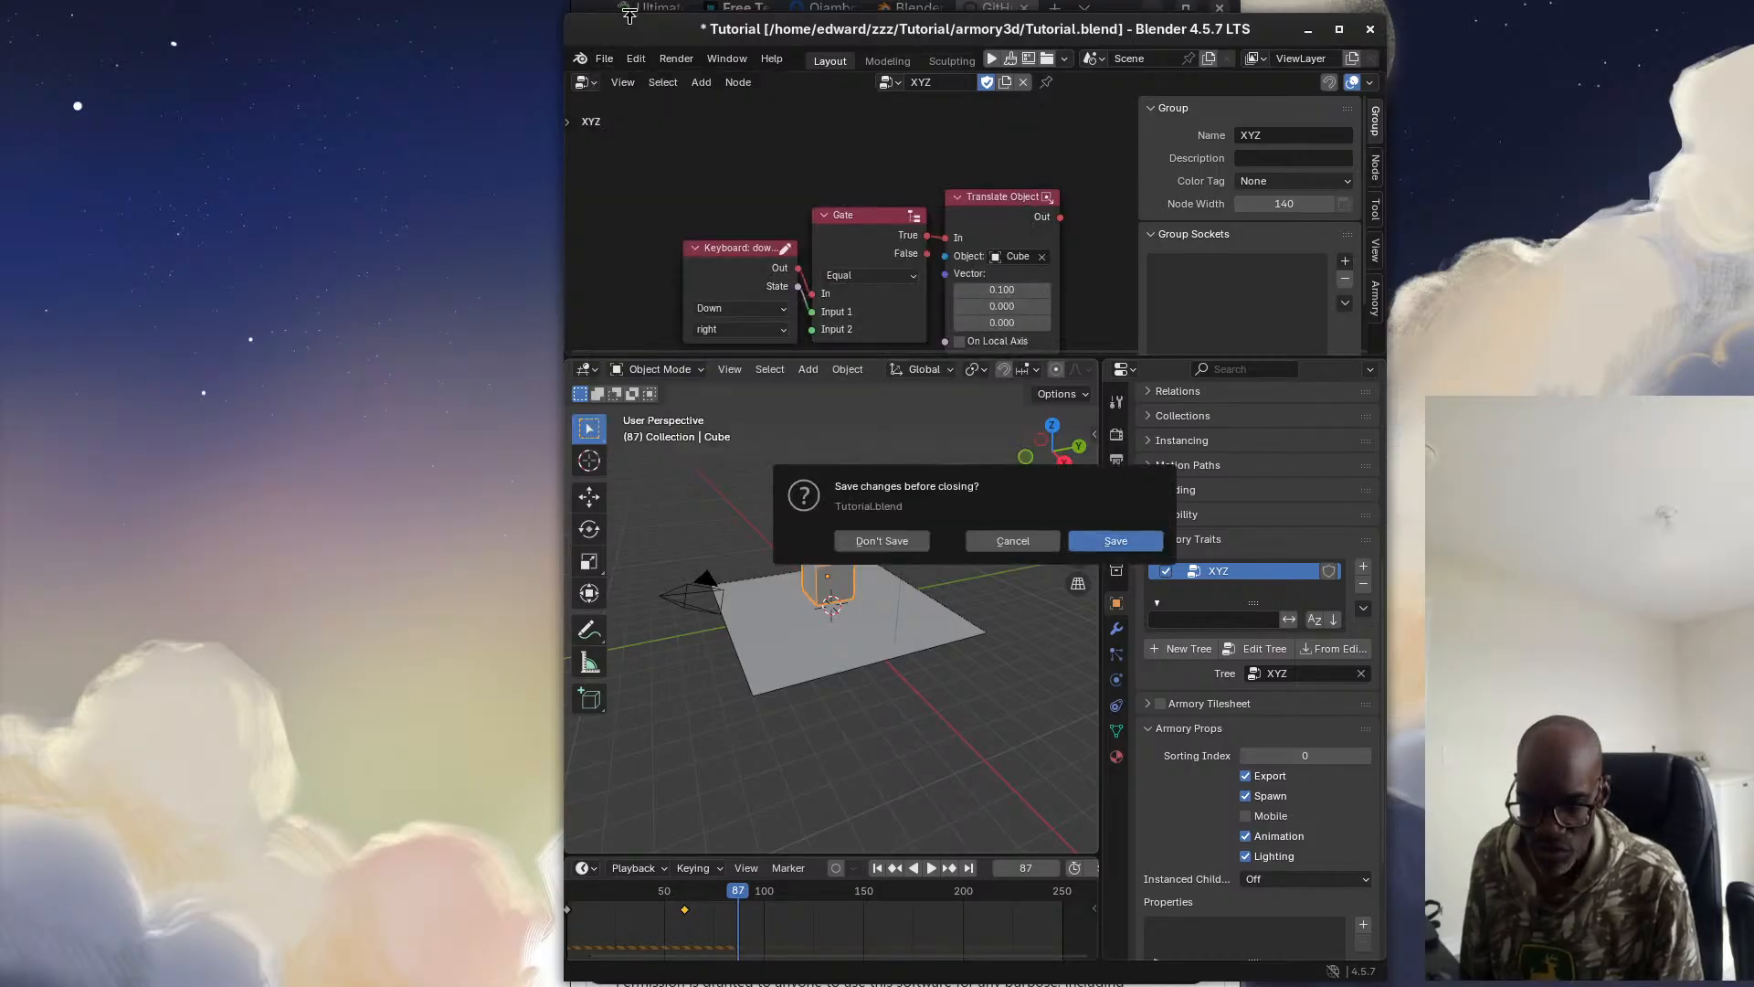
{"action": "left_click", "coordinate": [606, 55]}
Open the recent file cubetest.blend and discard the unsaved changes to Tutorial.blend
{"action": "left_click", "coordinate": [605, 58]}
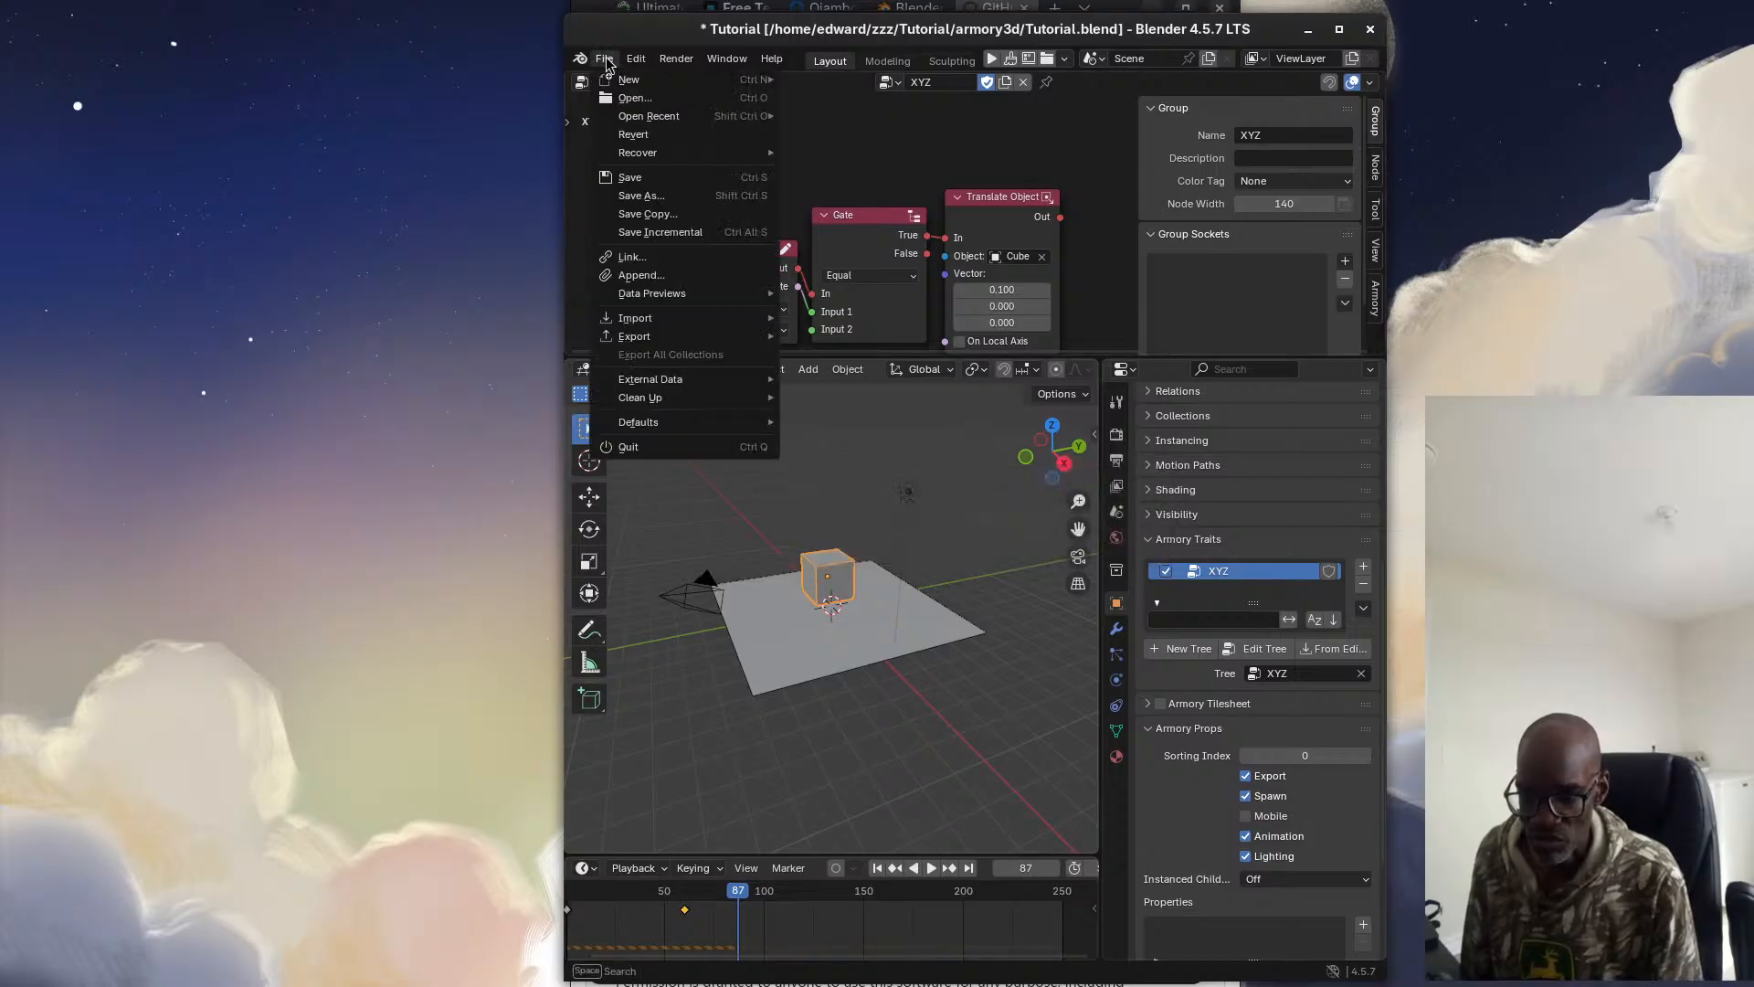
{"action": "mouse_move", "coordinate": [645, 117]}
{"action": "left_click", "coordinate": [846, 134]}
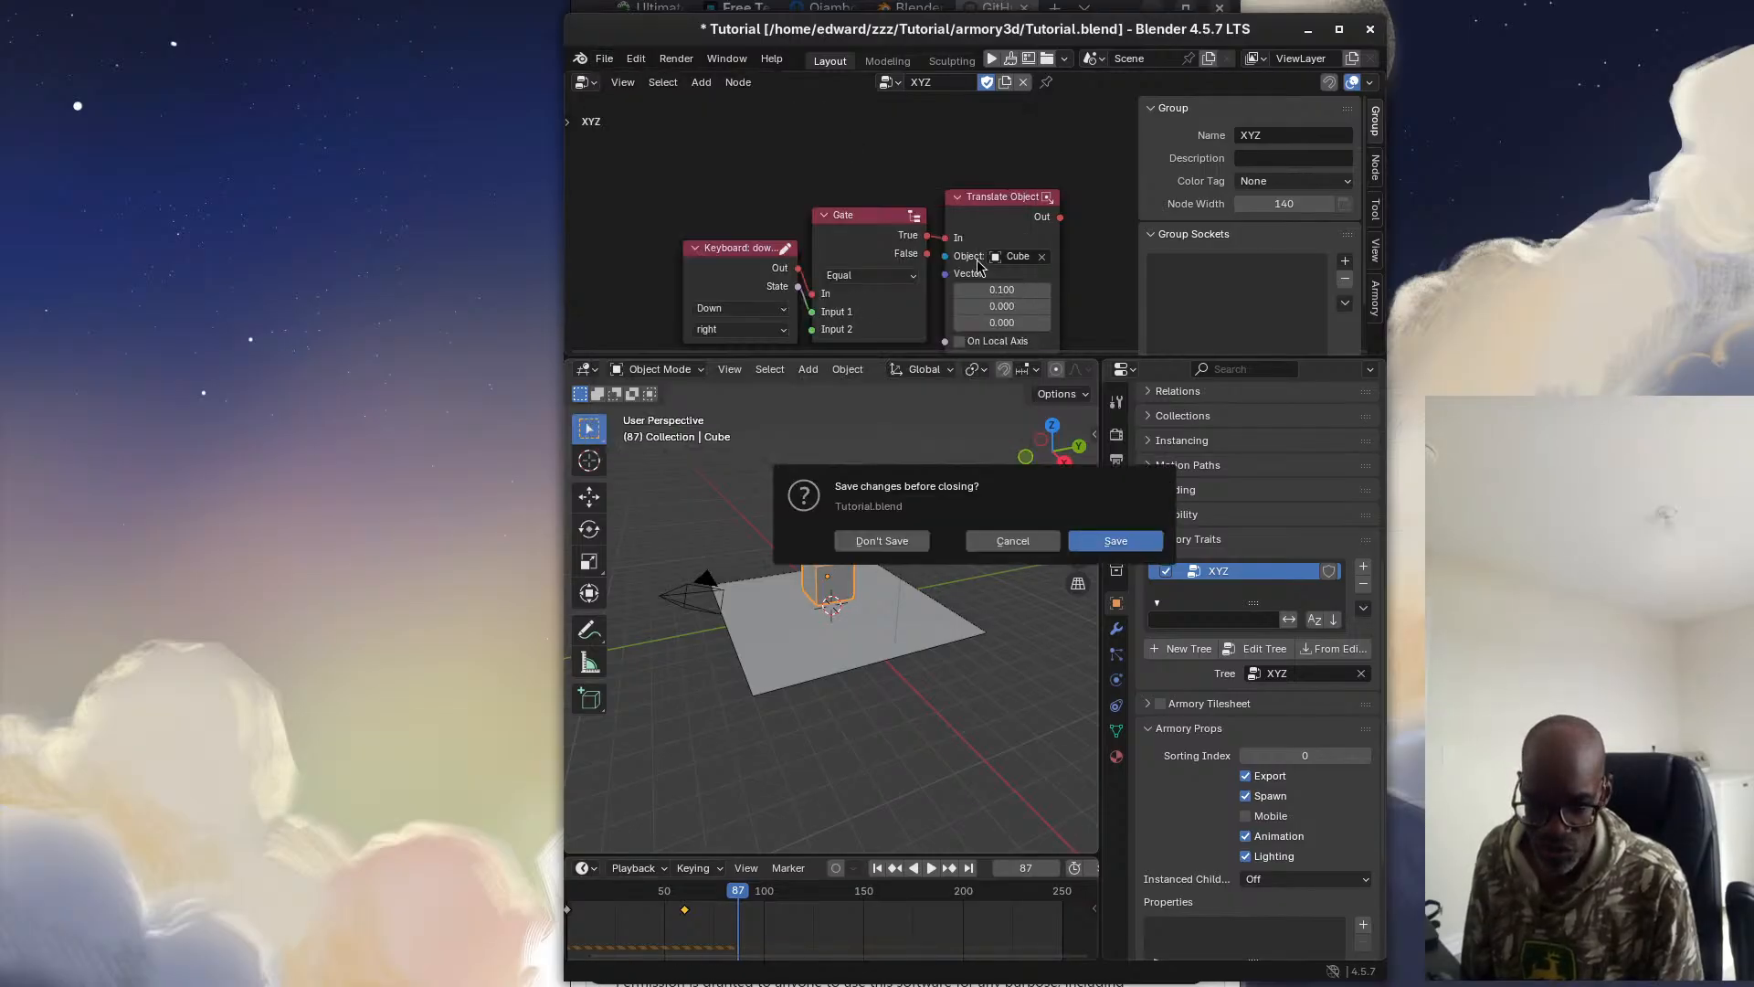
{"action": "left_click", "coordinate": [879, 541]}
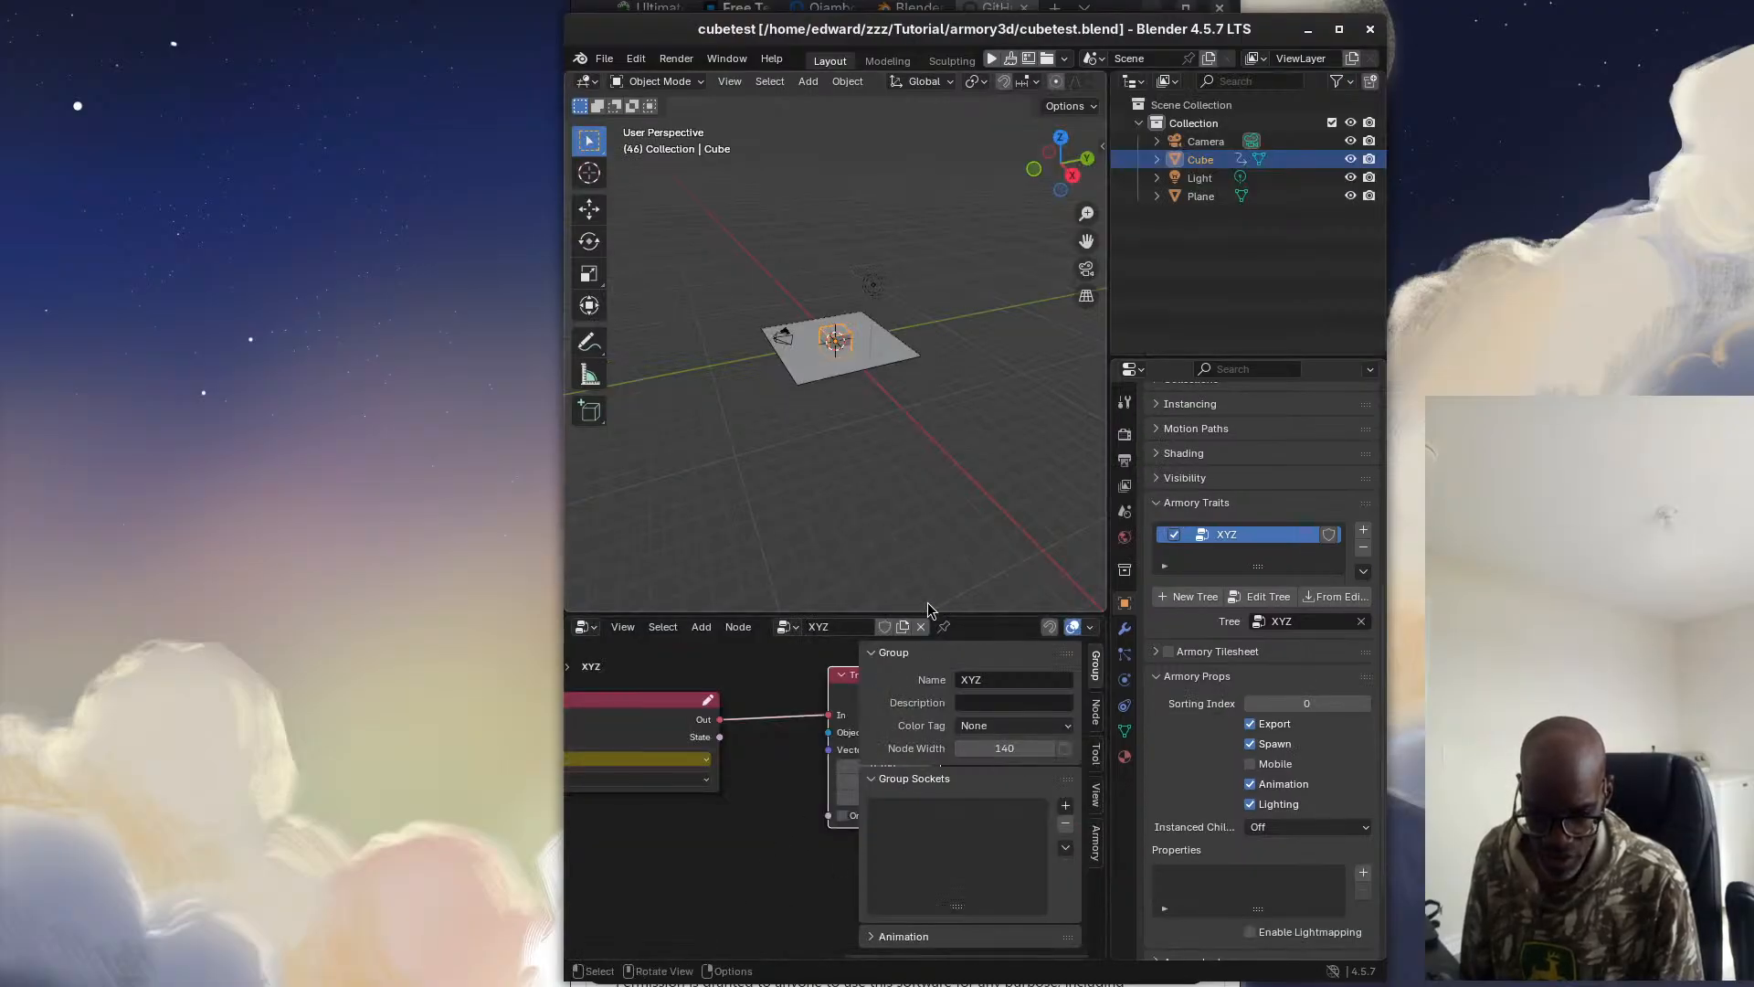
Run the cubetest game in a smaller player window over the editor and close it after testing
{"action": "left_click", "coordinate": [718, 859]}
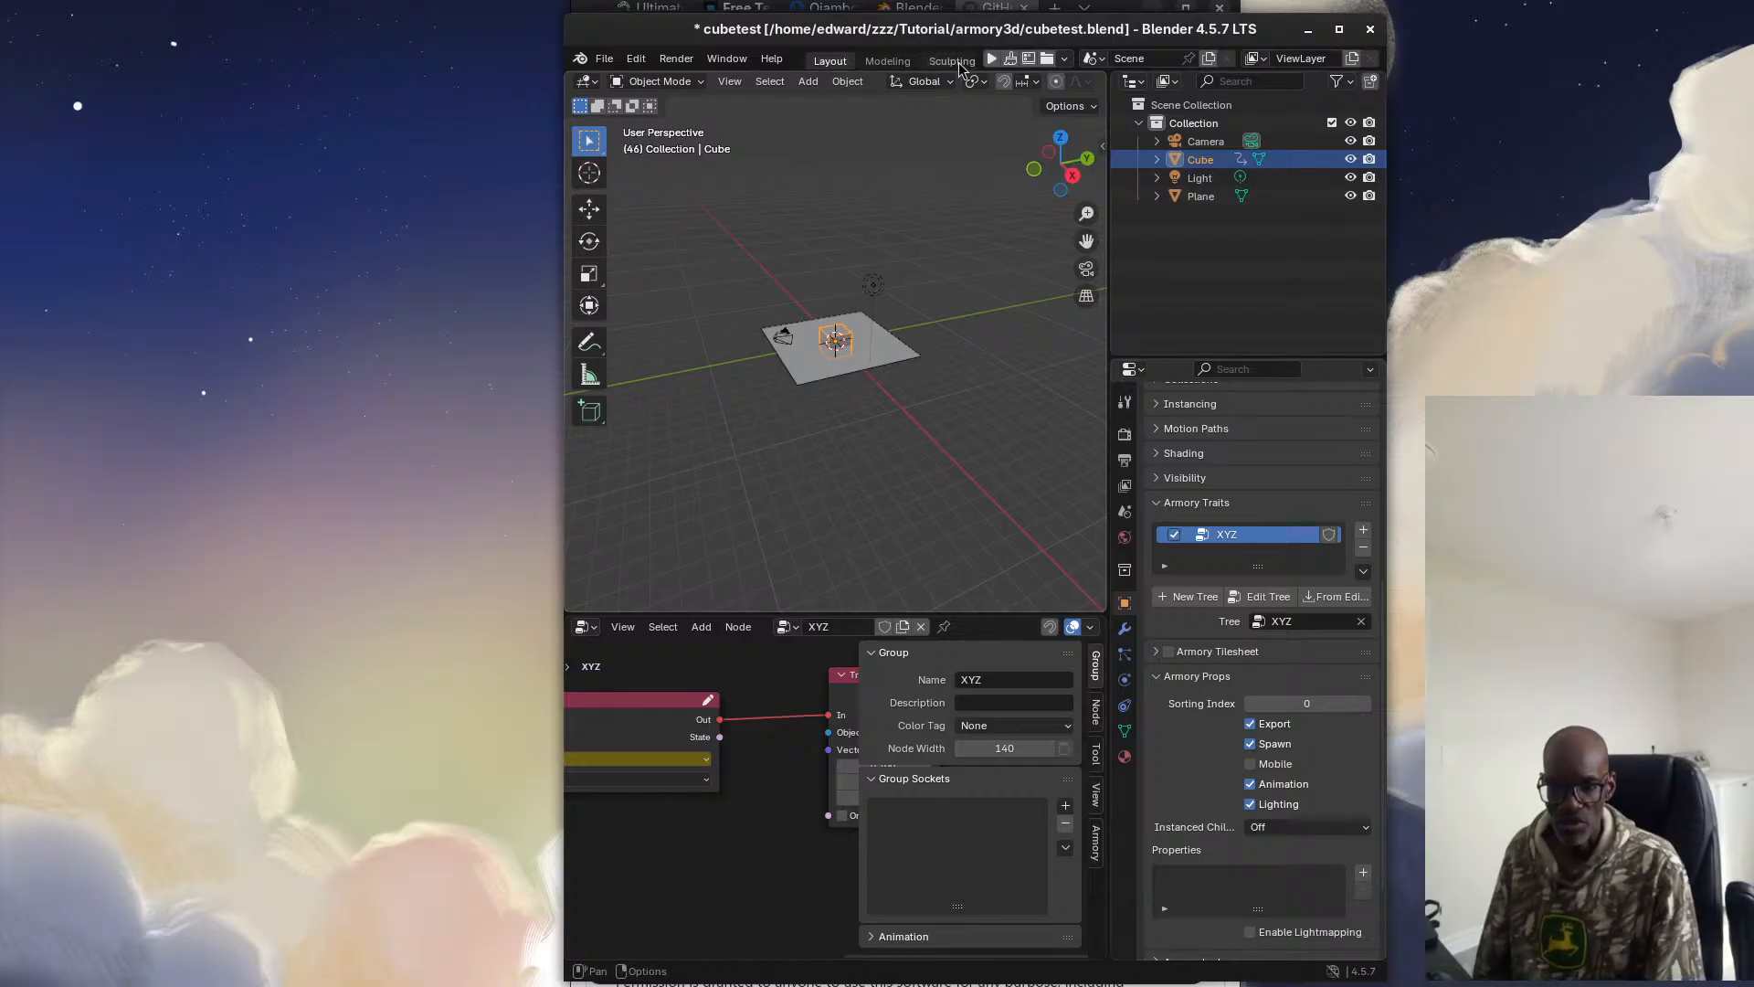
{"action": "left_click", "coordinate": [992, 60]}
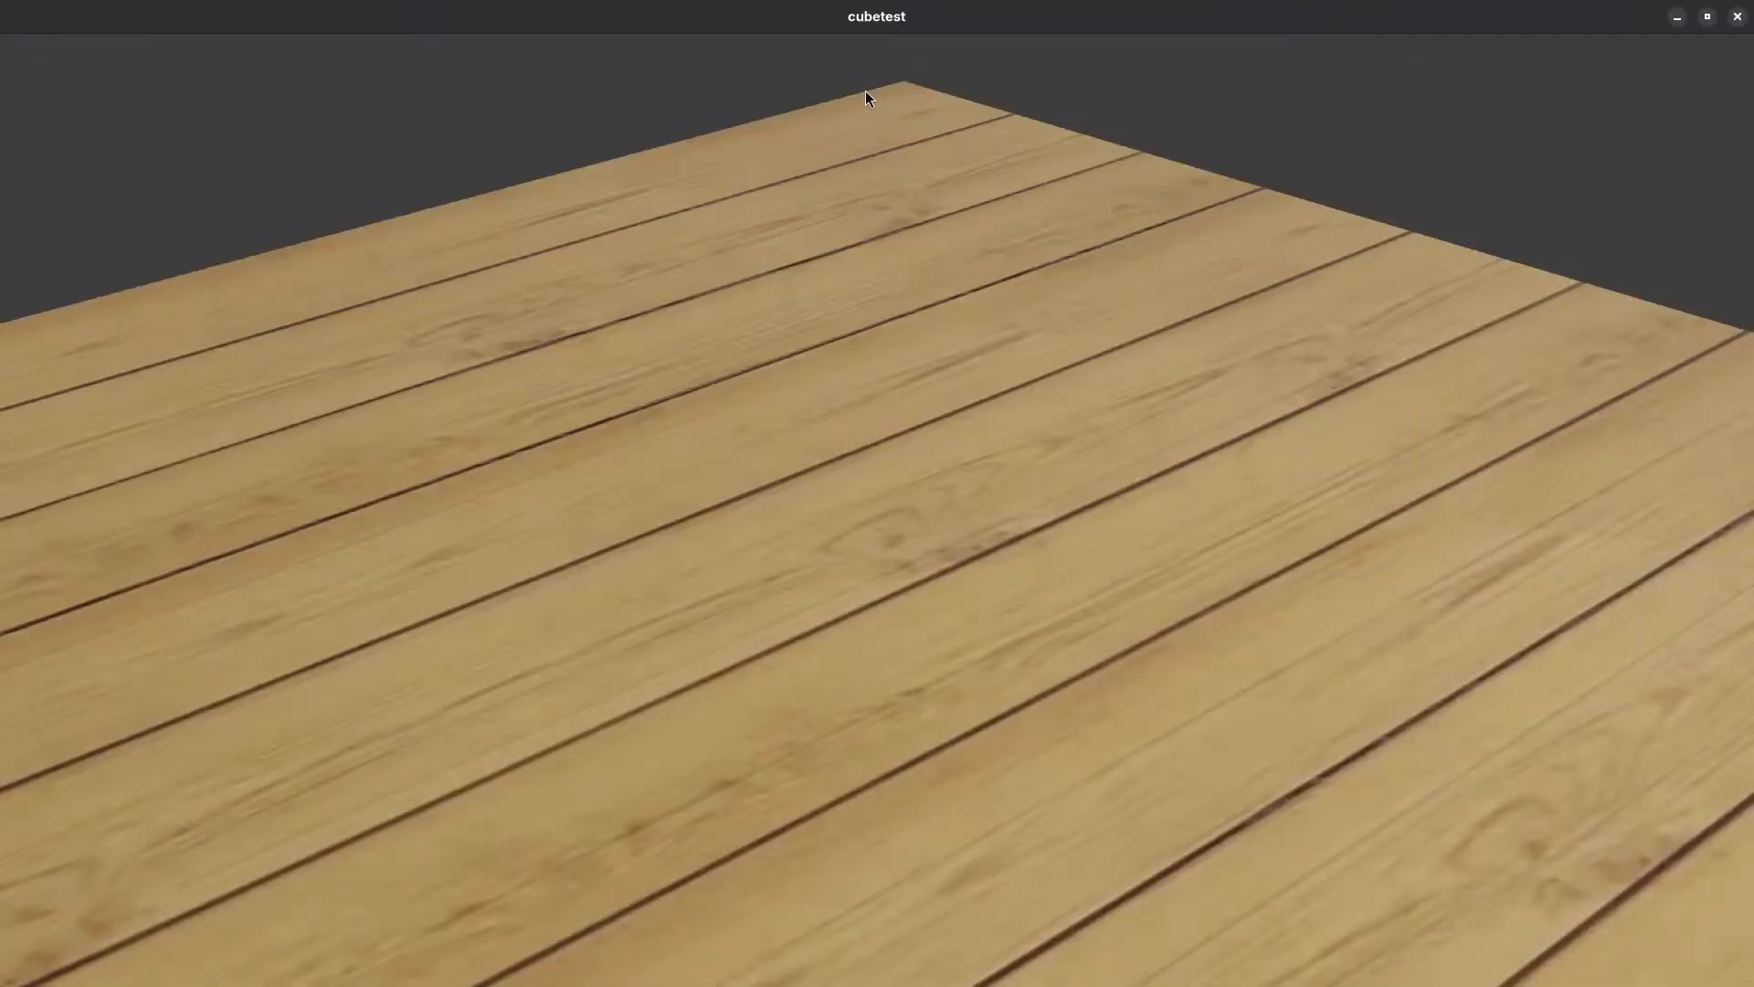
{"action": "left_click_drag", "start_coordinate": [888, 17], "coordinate": [732, 154]}
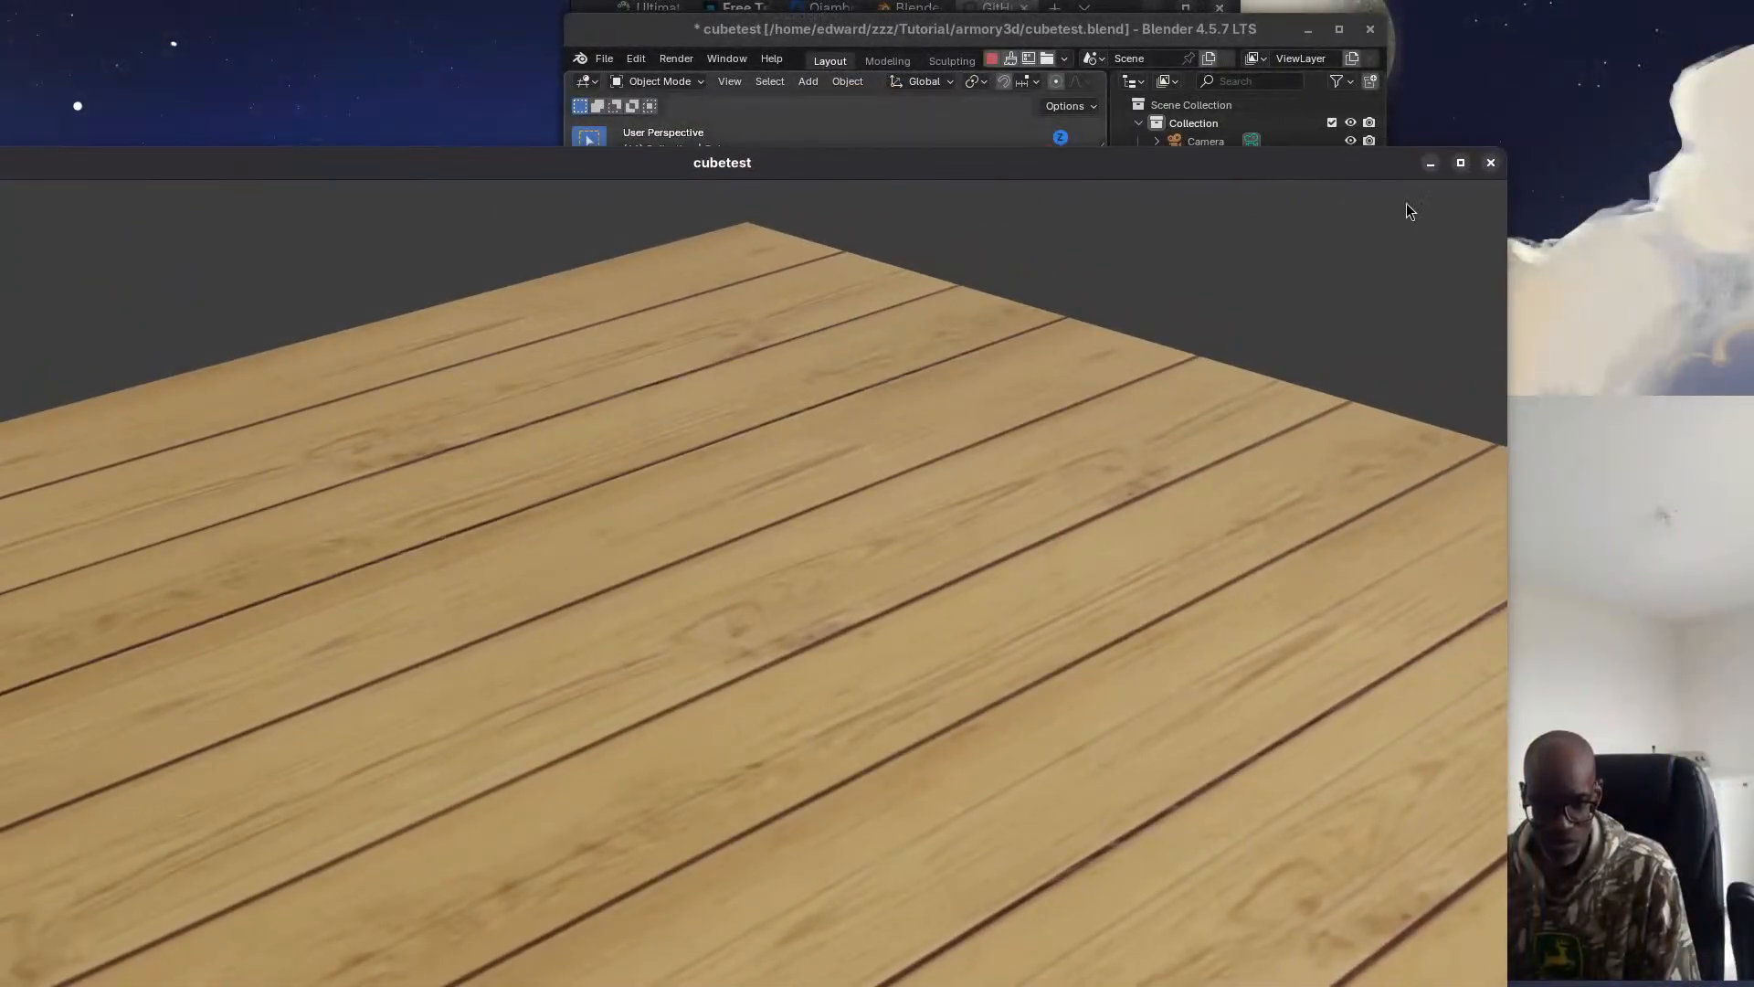
{"action": "left_click_drag", "start_coordinate": [1508, 155], "coordinate": [798, 520]}
{"action": "left_click_drag", "start_coordinate": [525, 527], "coordinate": [1001, 287]}
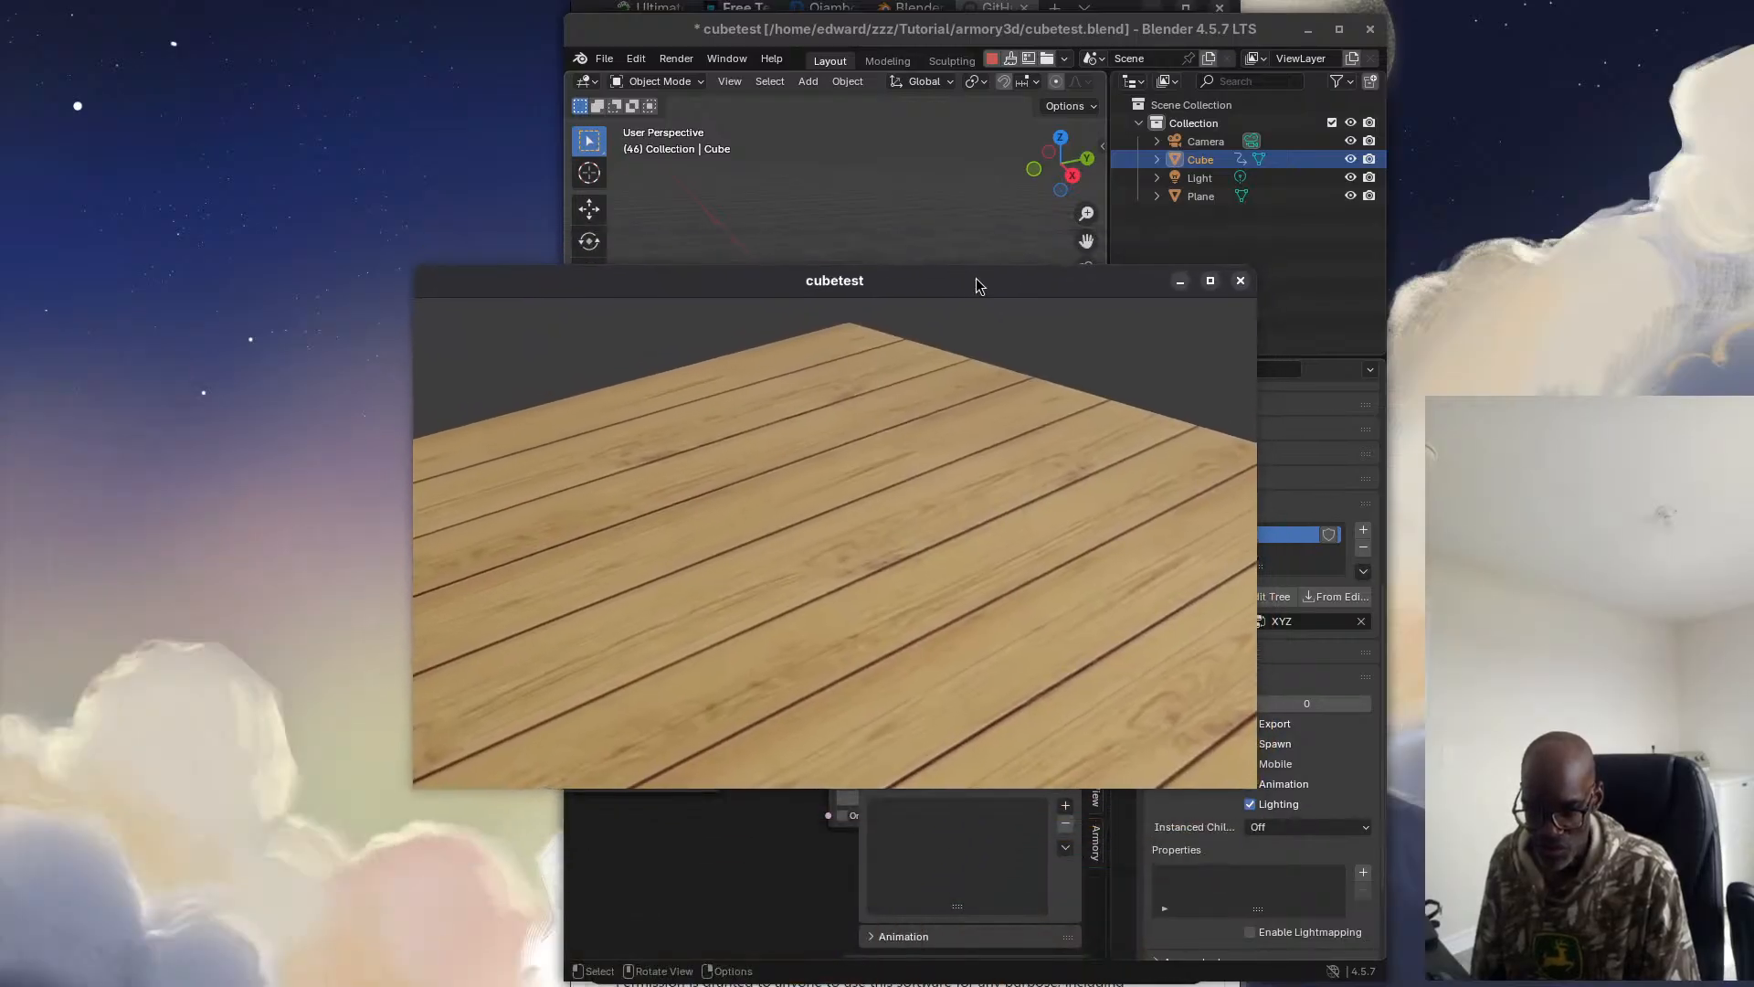
{"action": "left_click", "coordinate": [1240, 283]}
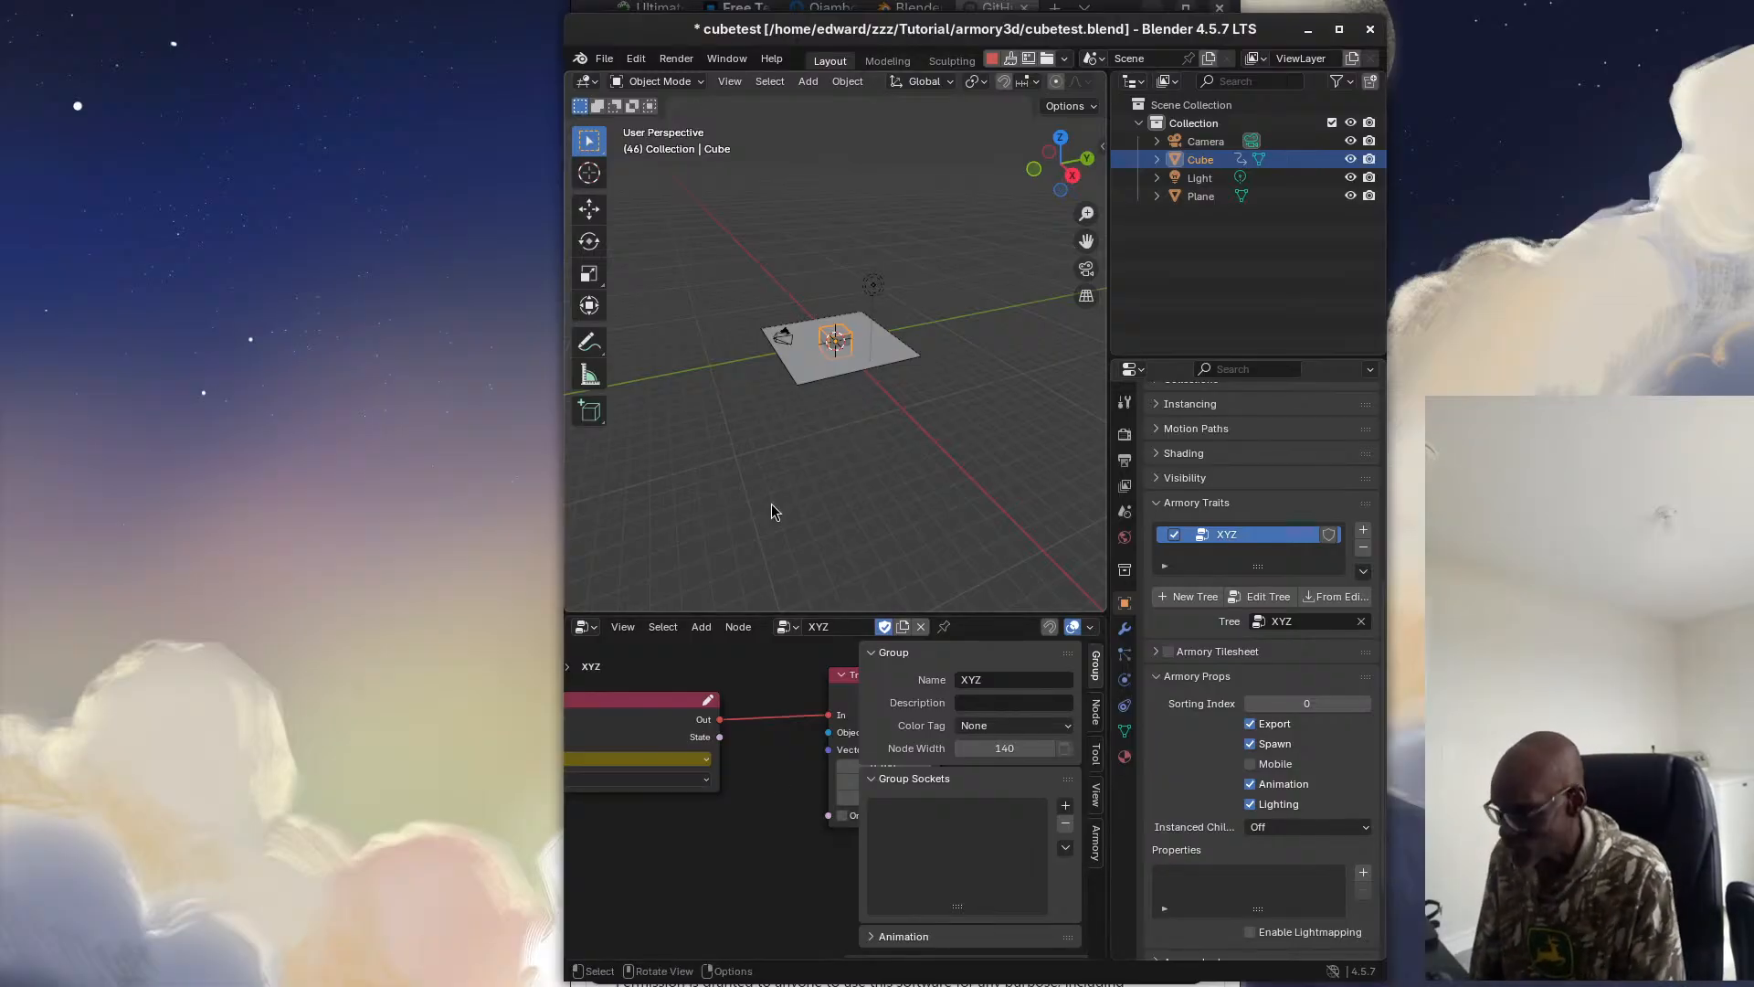
Examine the Cycles render device and display graphics settings in the System preferences, and close the Preferences window
{"action": "left_click", "coordinate": [600, 62]}
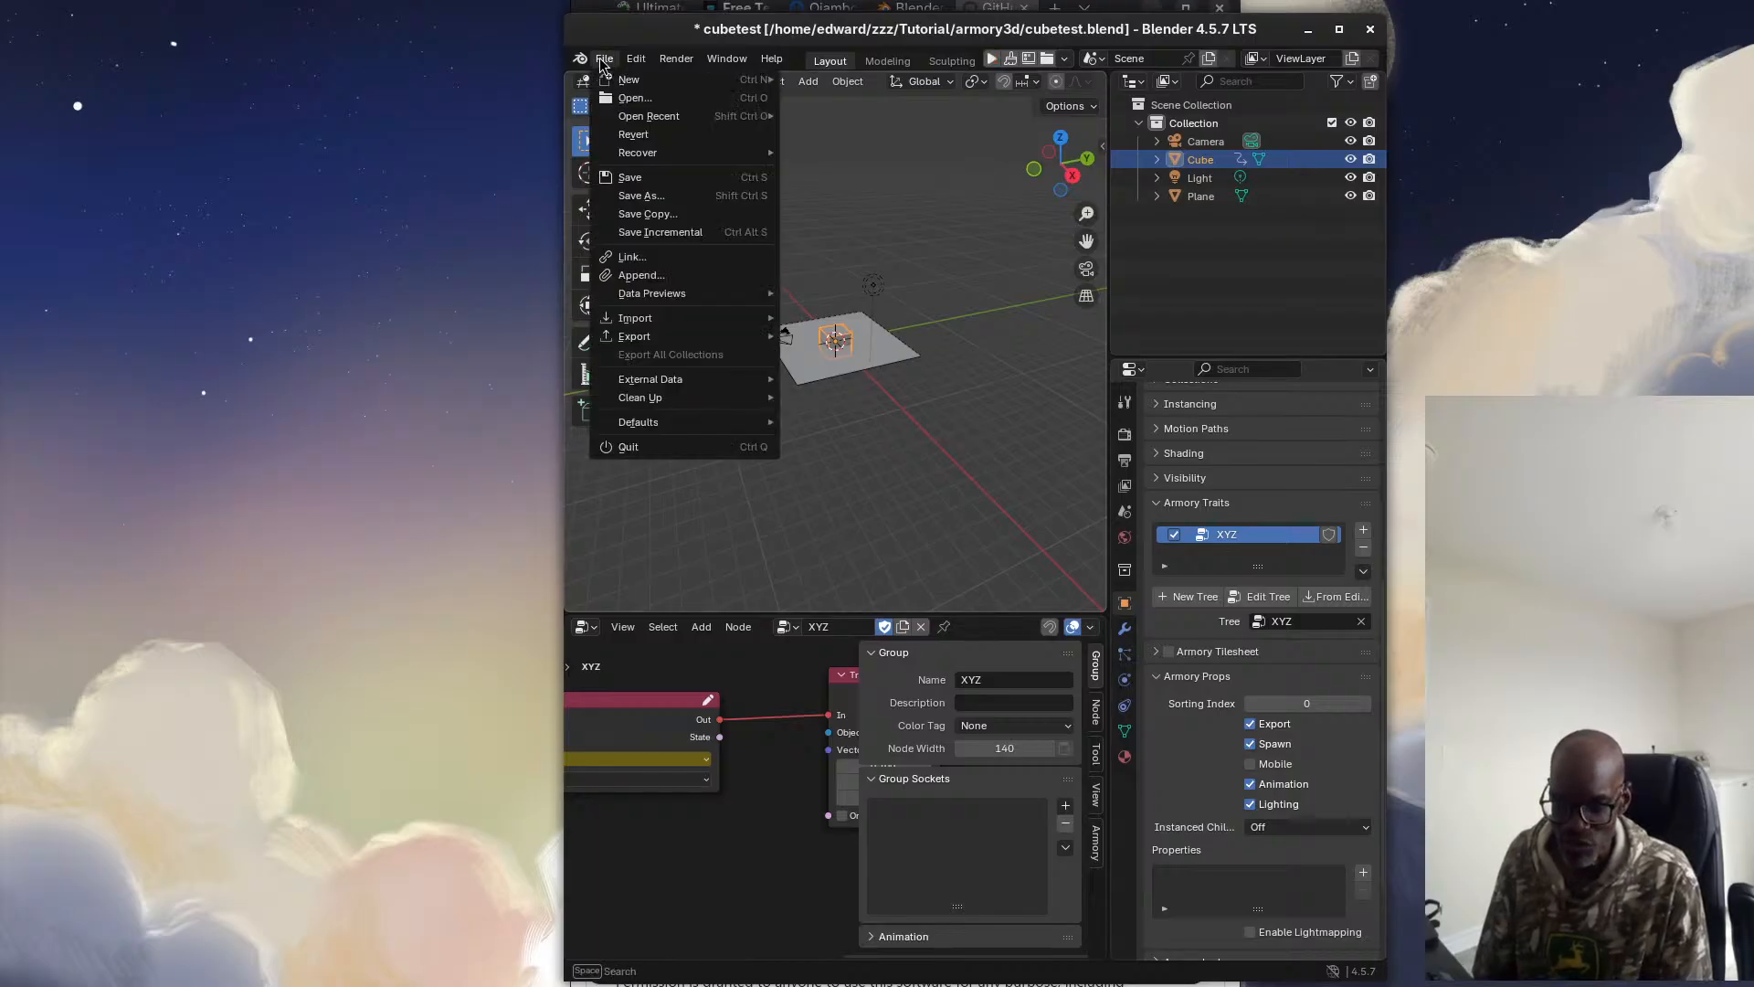
{"action": "mouse_move", "coordinate": [656, 320]}
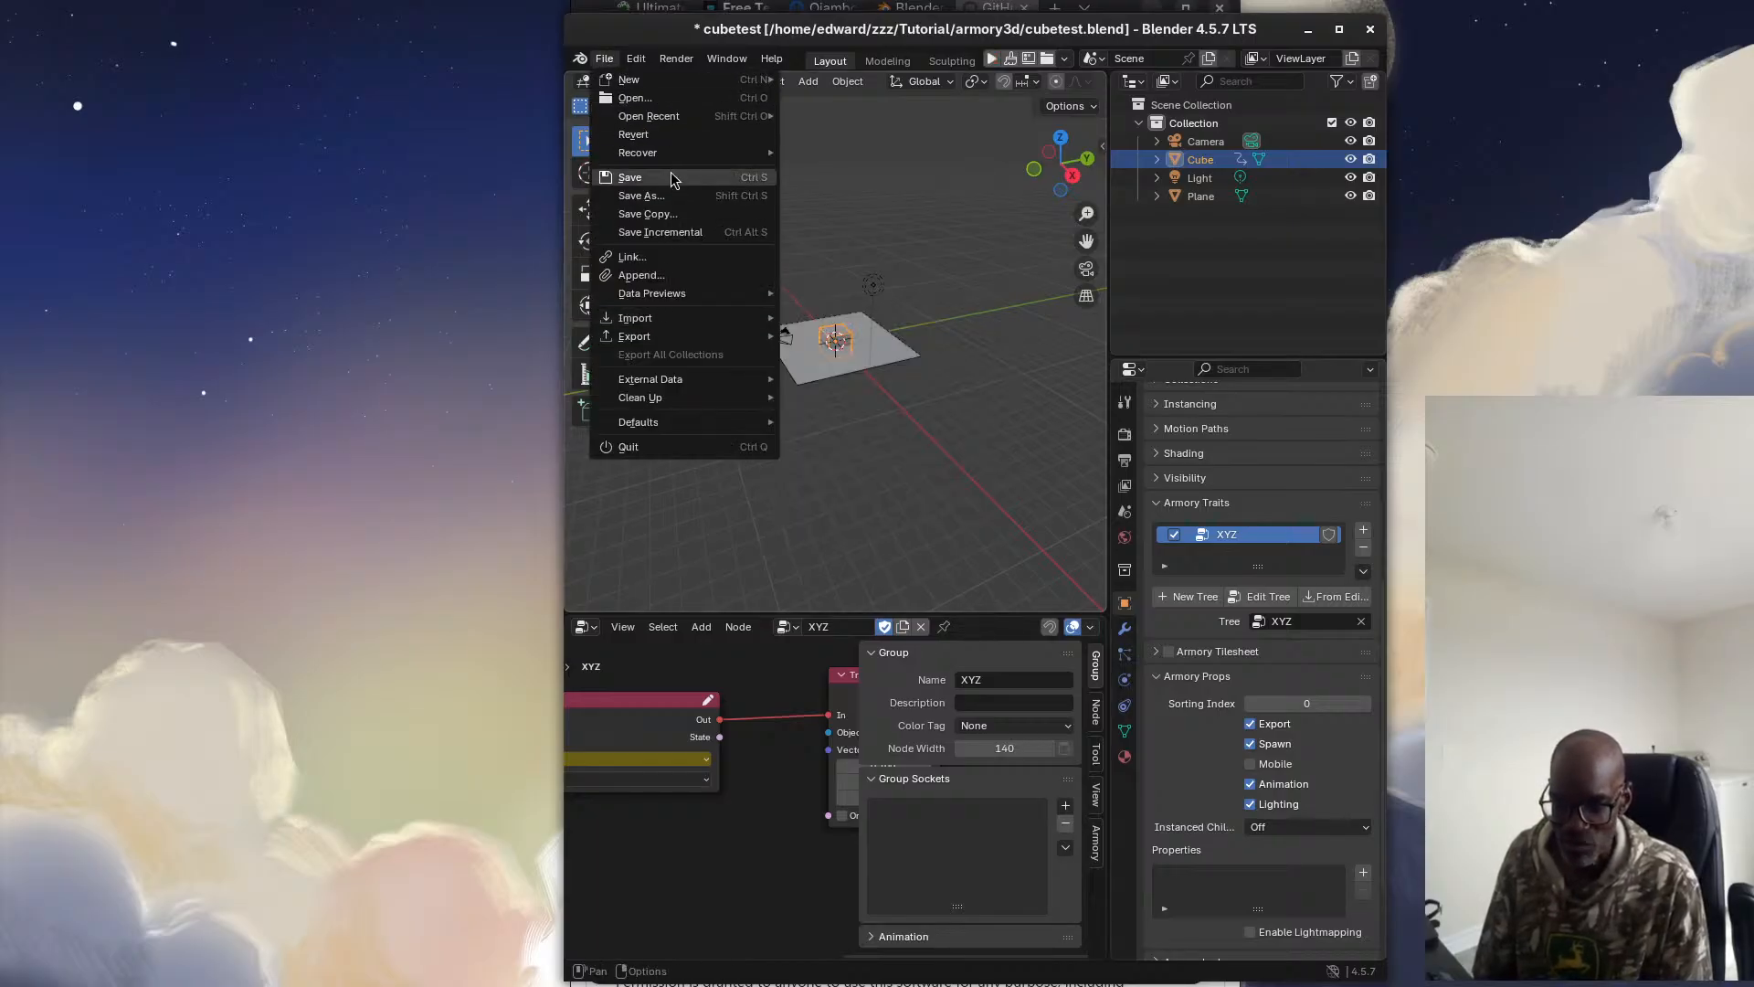
{"action": "left_click", "coordinate": [640, 60]}
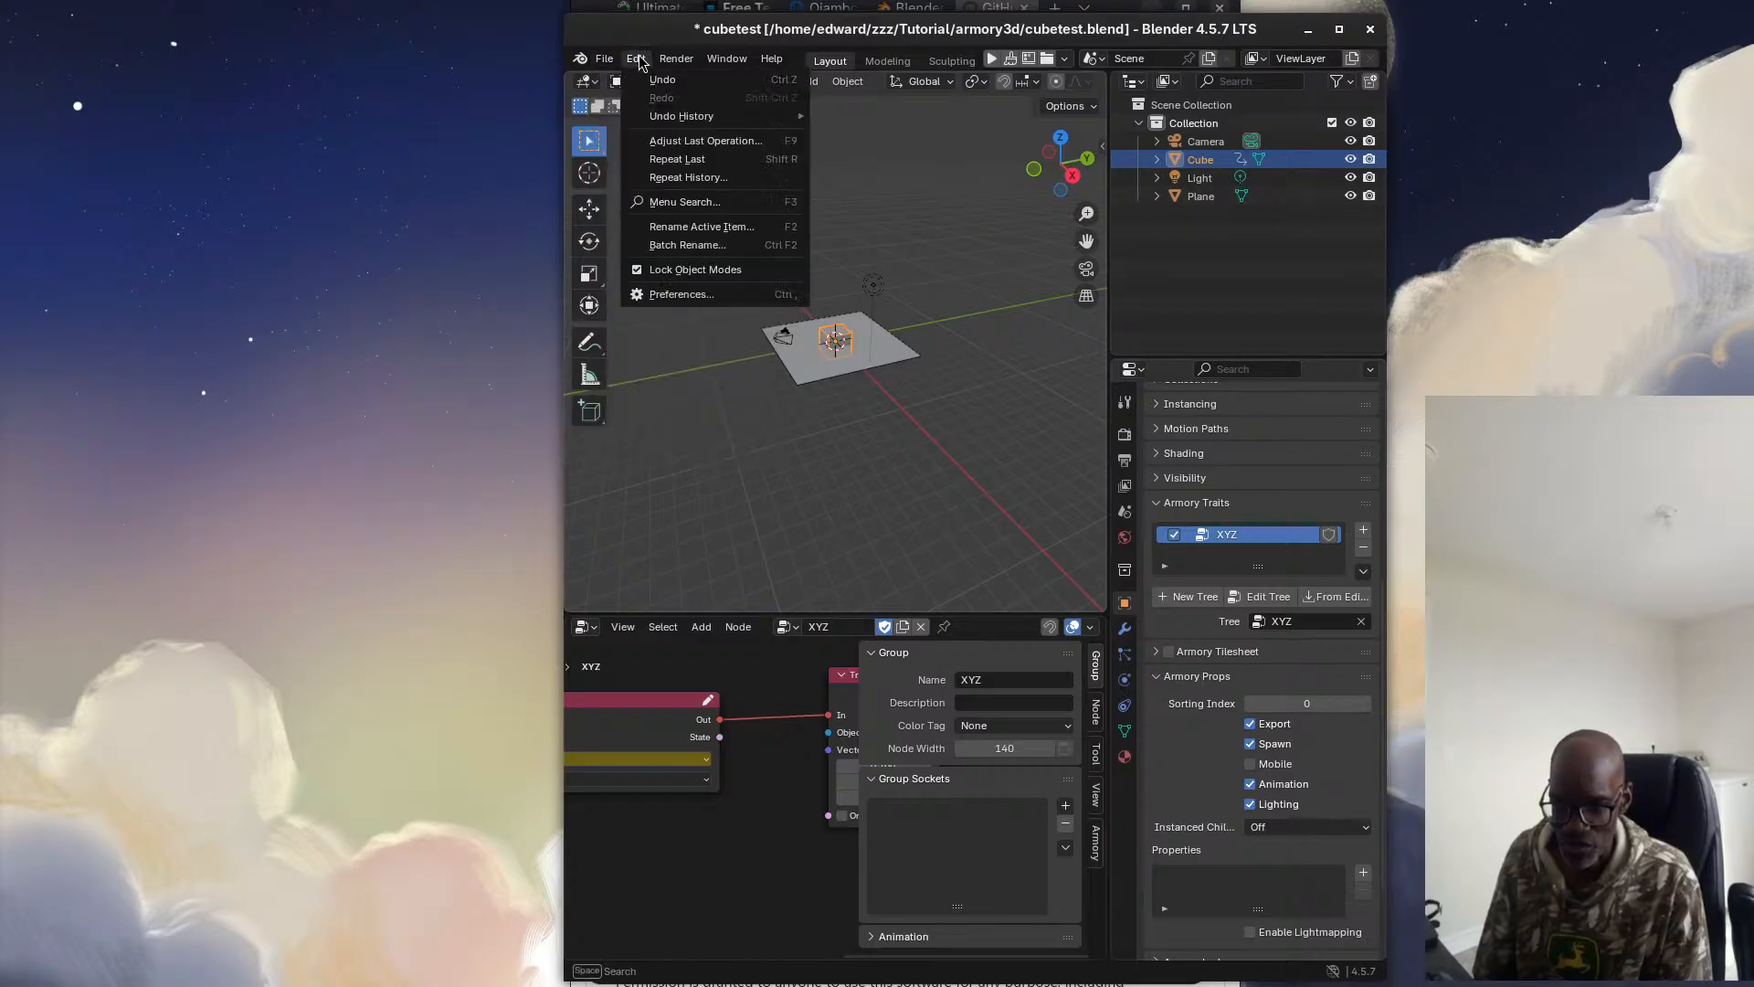
{"action": "left_click", "coordinate": [692, 301]}
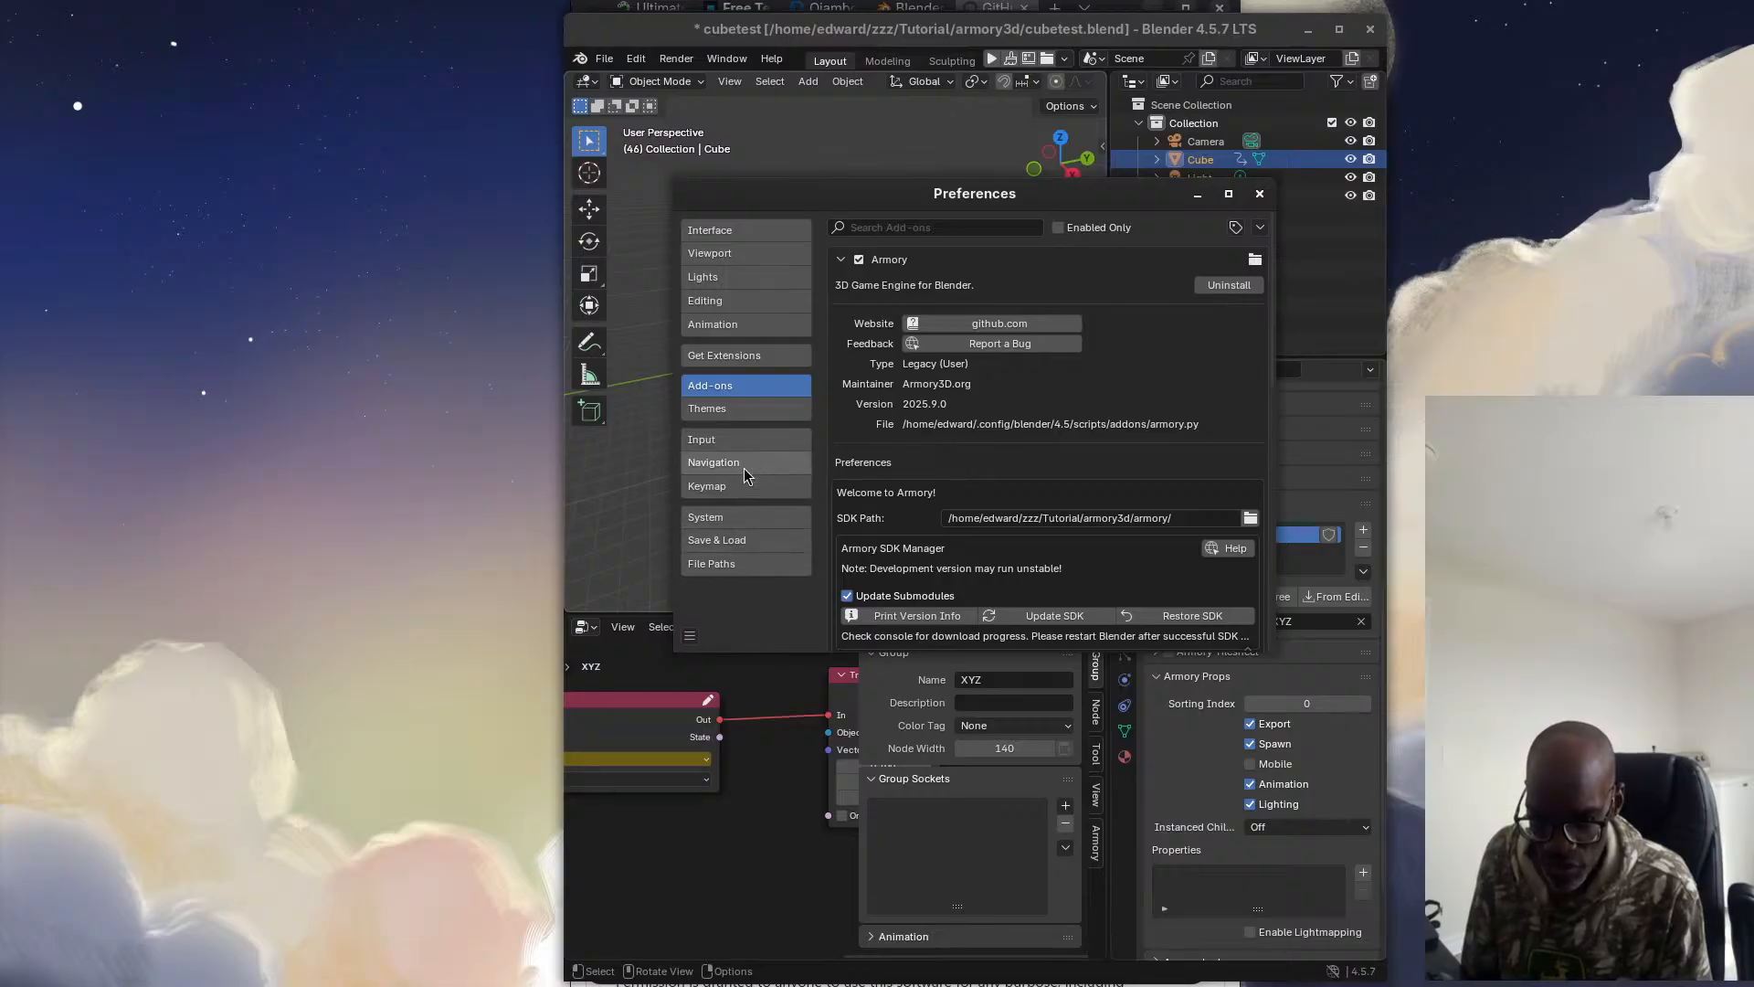
{"action": "left_click", "coordinate": [726, 516]}
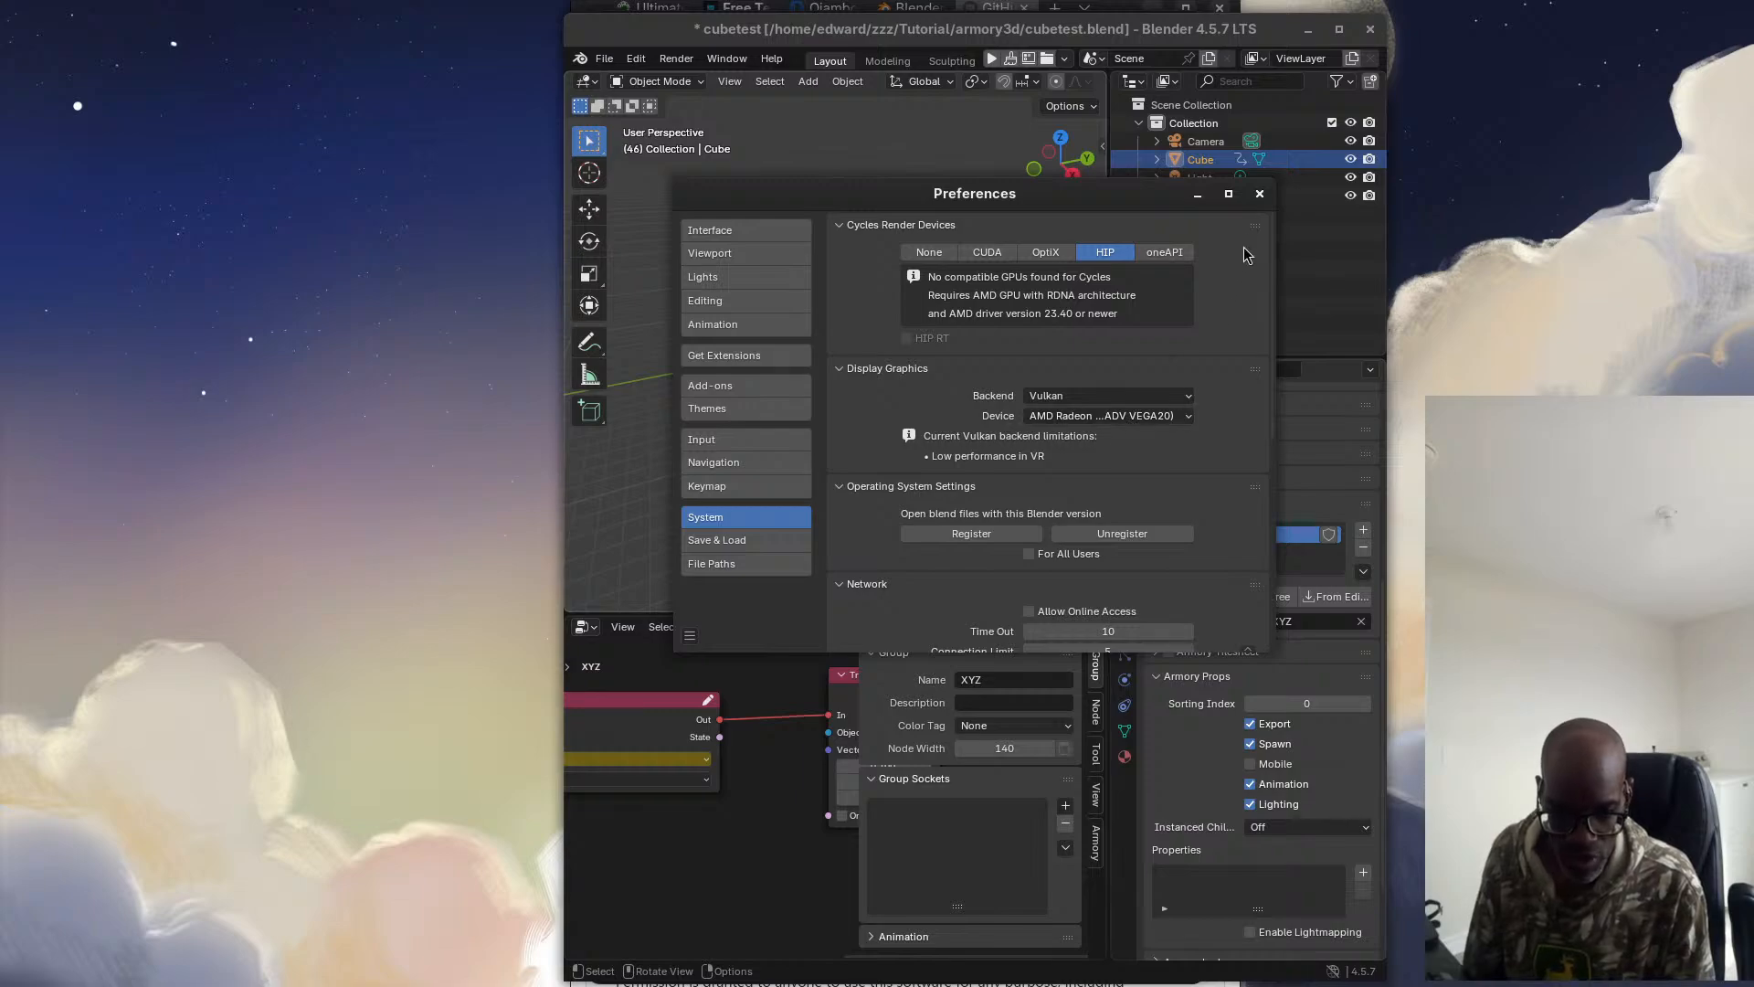
{"action": "left_click", "coordinate": [1260, 194]}
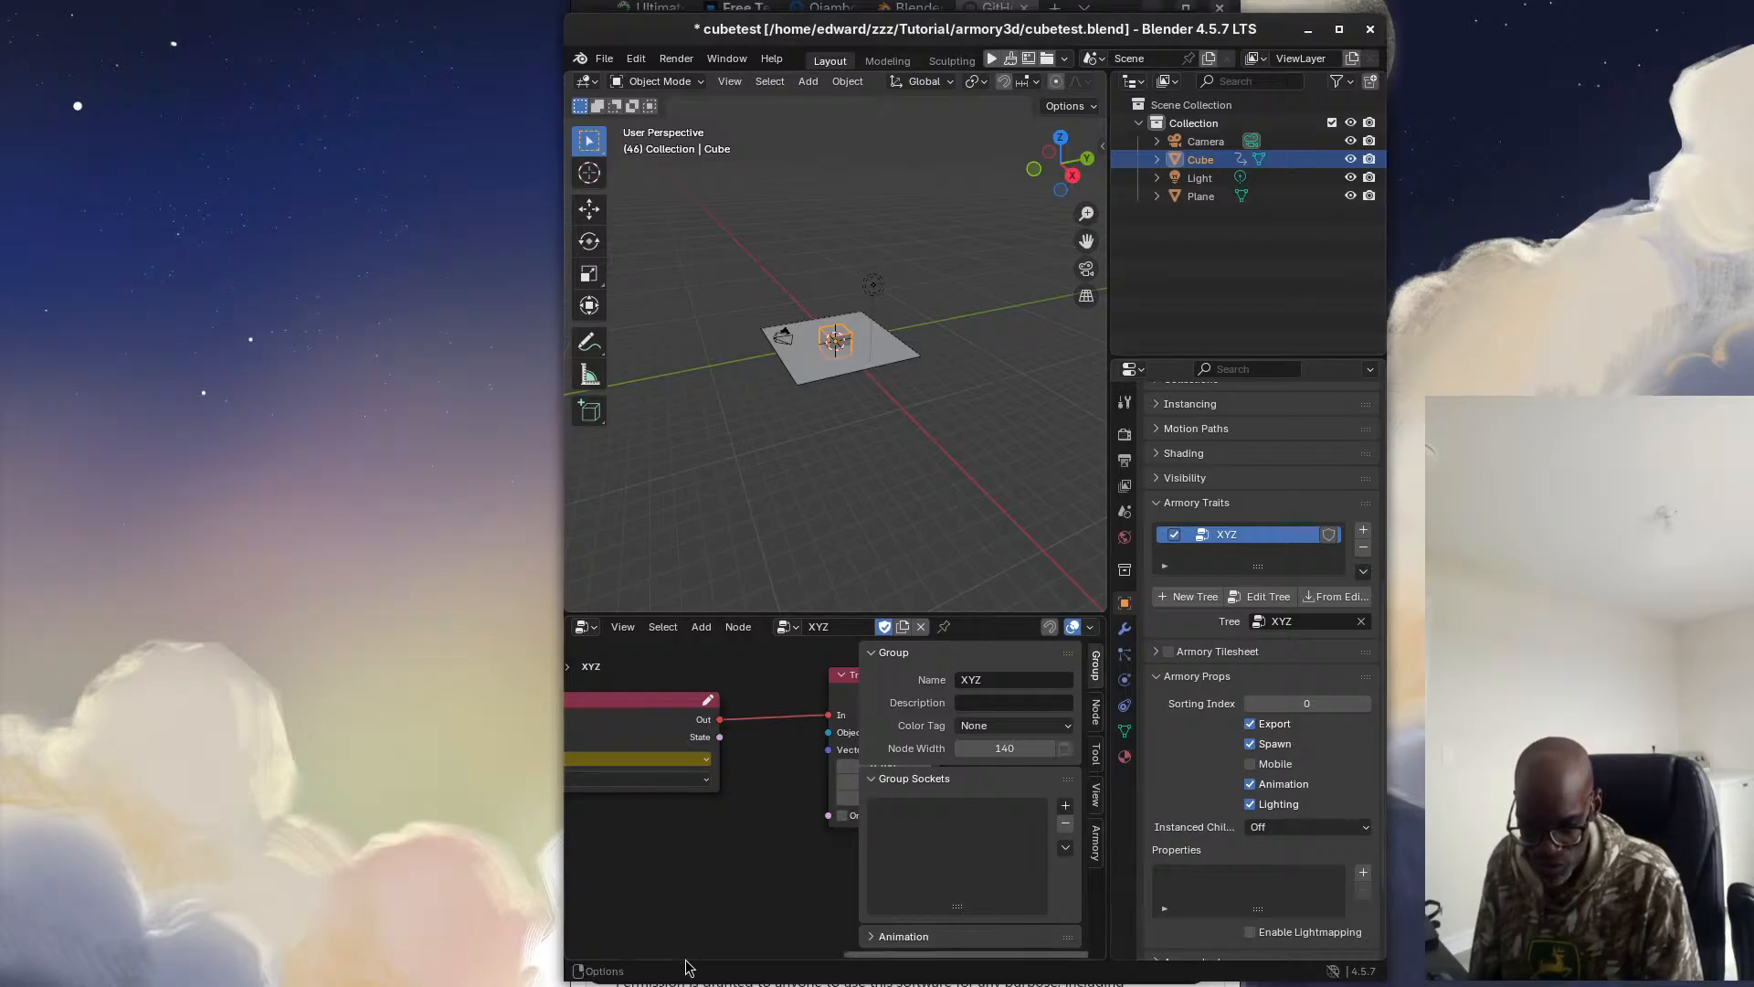
{"action": "left_click_drag", "start_coordinate": [715, 961], "coordinate": [738, 854]}
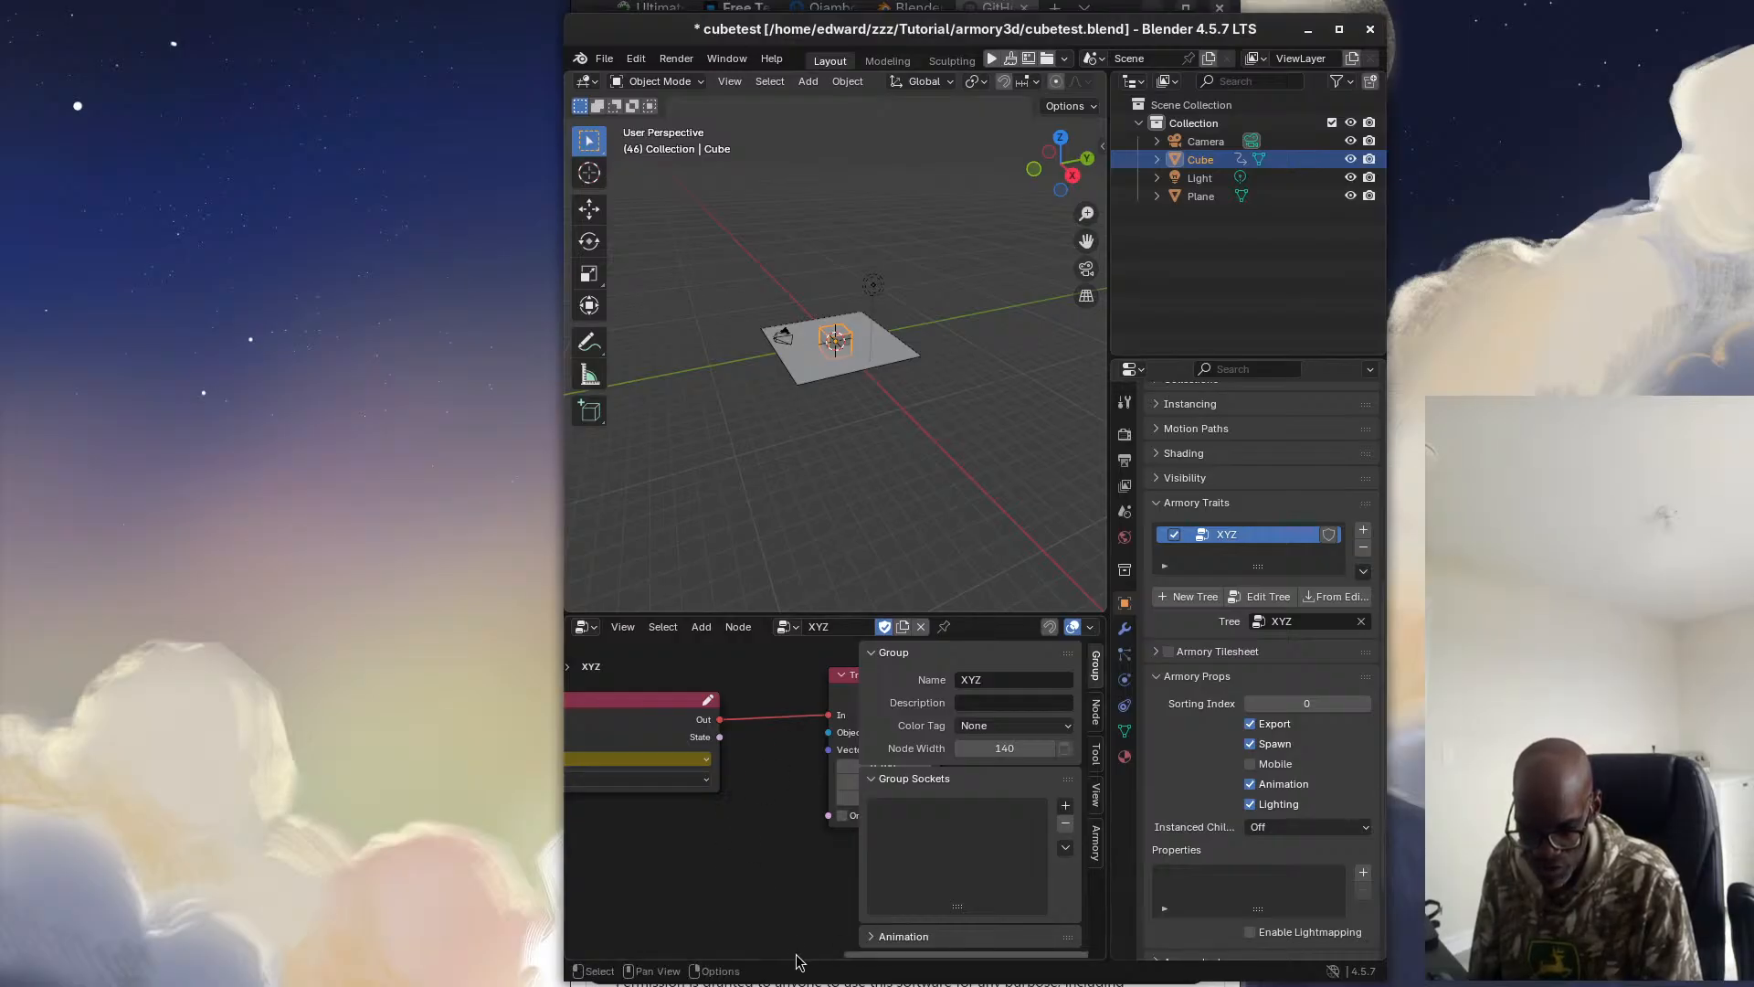
{"action": "mouse_move", "coordinate": [794, 959]}
{"action": "left_mouse_down"}
{"action": "mouse_move", "coordinate": [792, 806]}
{"action": "mouse_move", "coordinate": [786, 958]}
{"action": "left_mouse_up"}
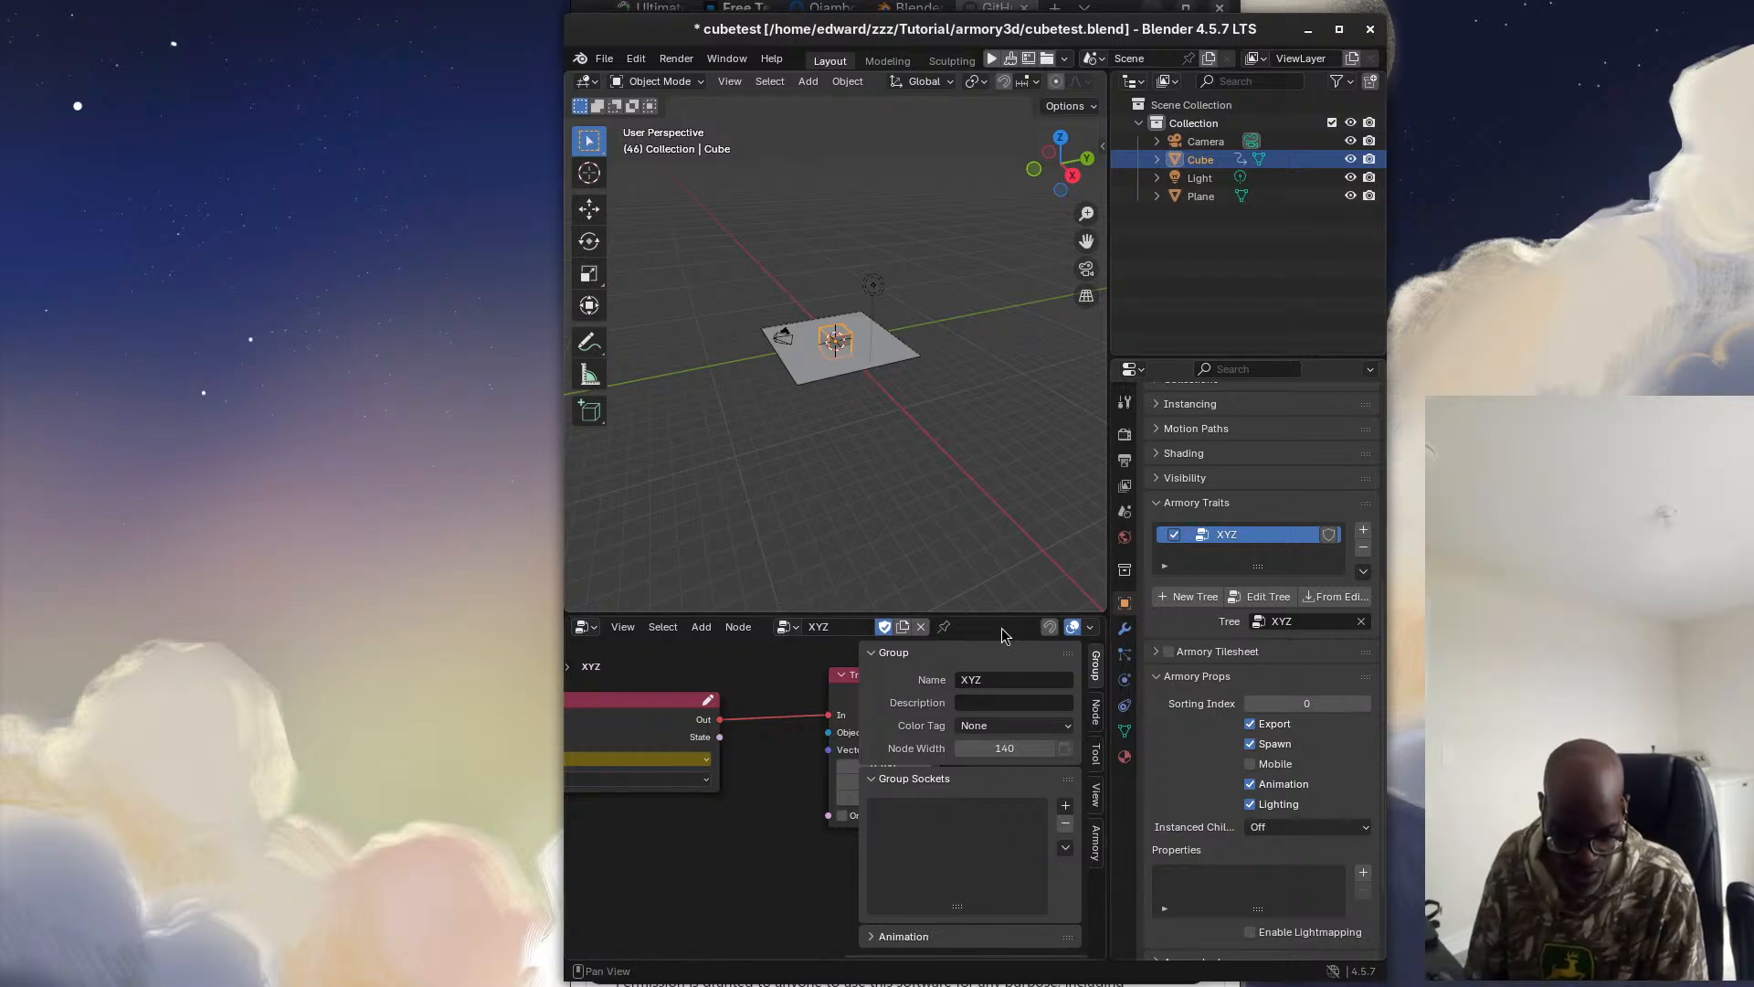
Reopen Tutorial.blend and discard the unsaved changes to cubetest.blend
{"action": "left_click", "coordinate": [605, 60]}
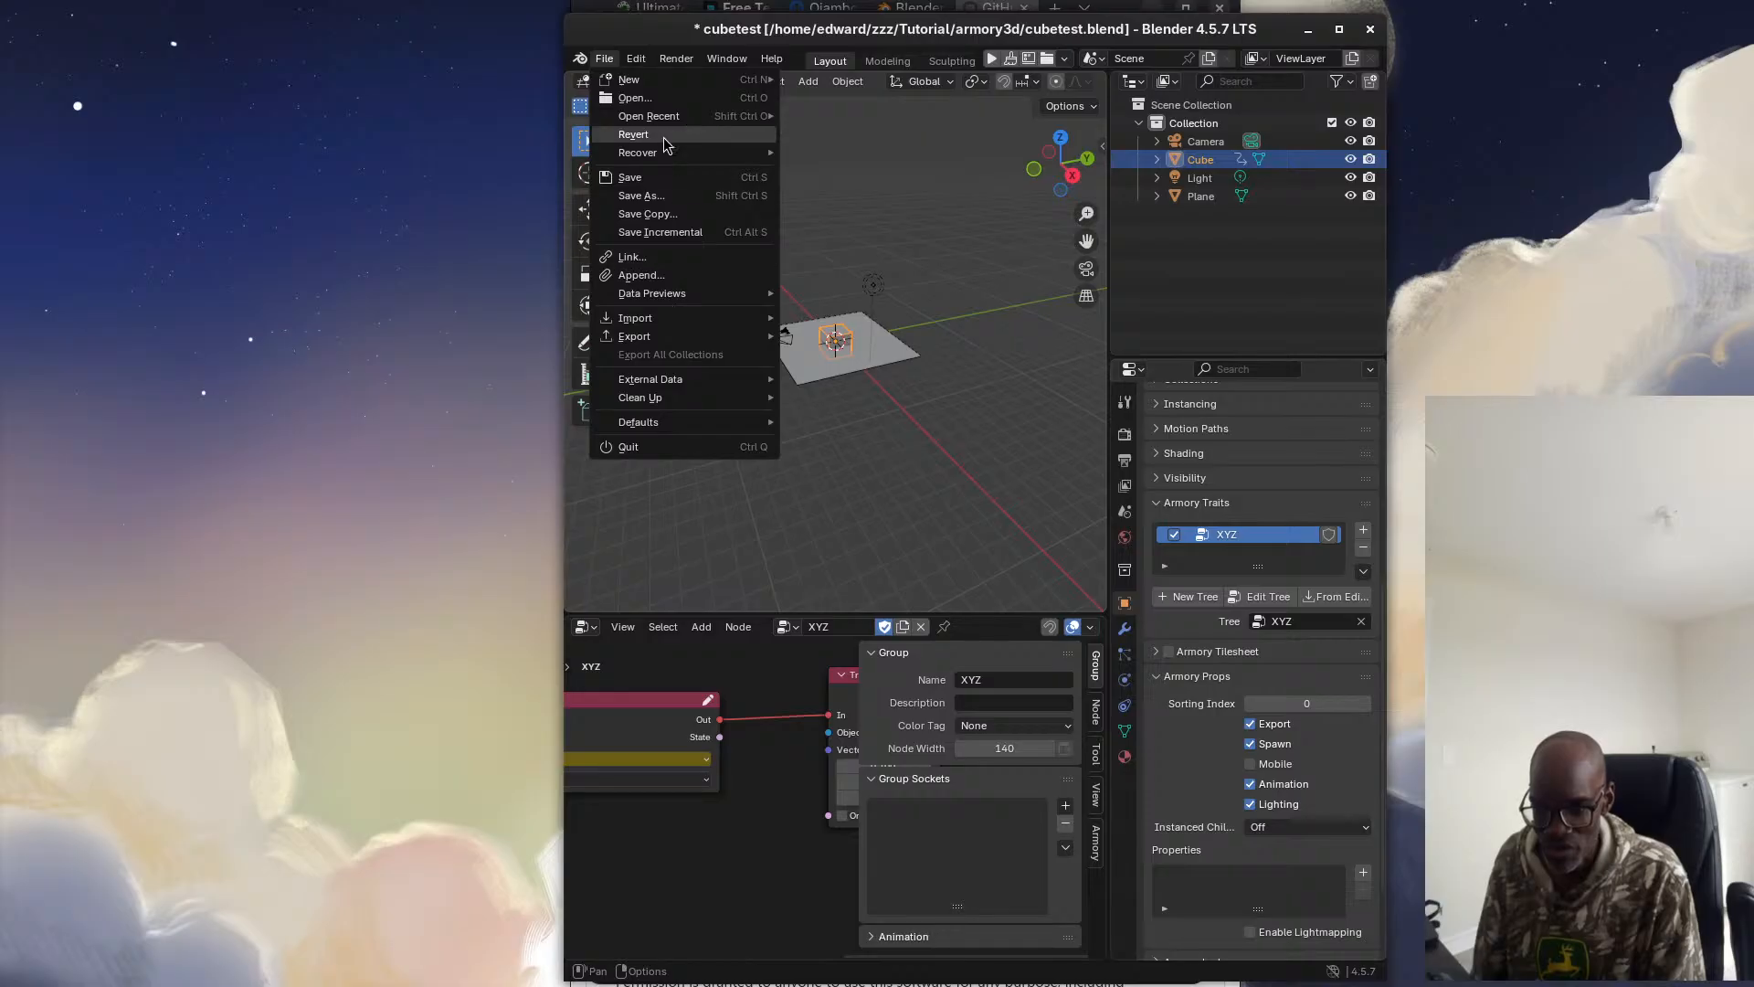
{"action": "left_click", "coordinate": [825, 148]}
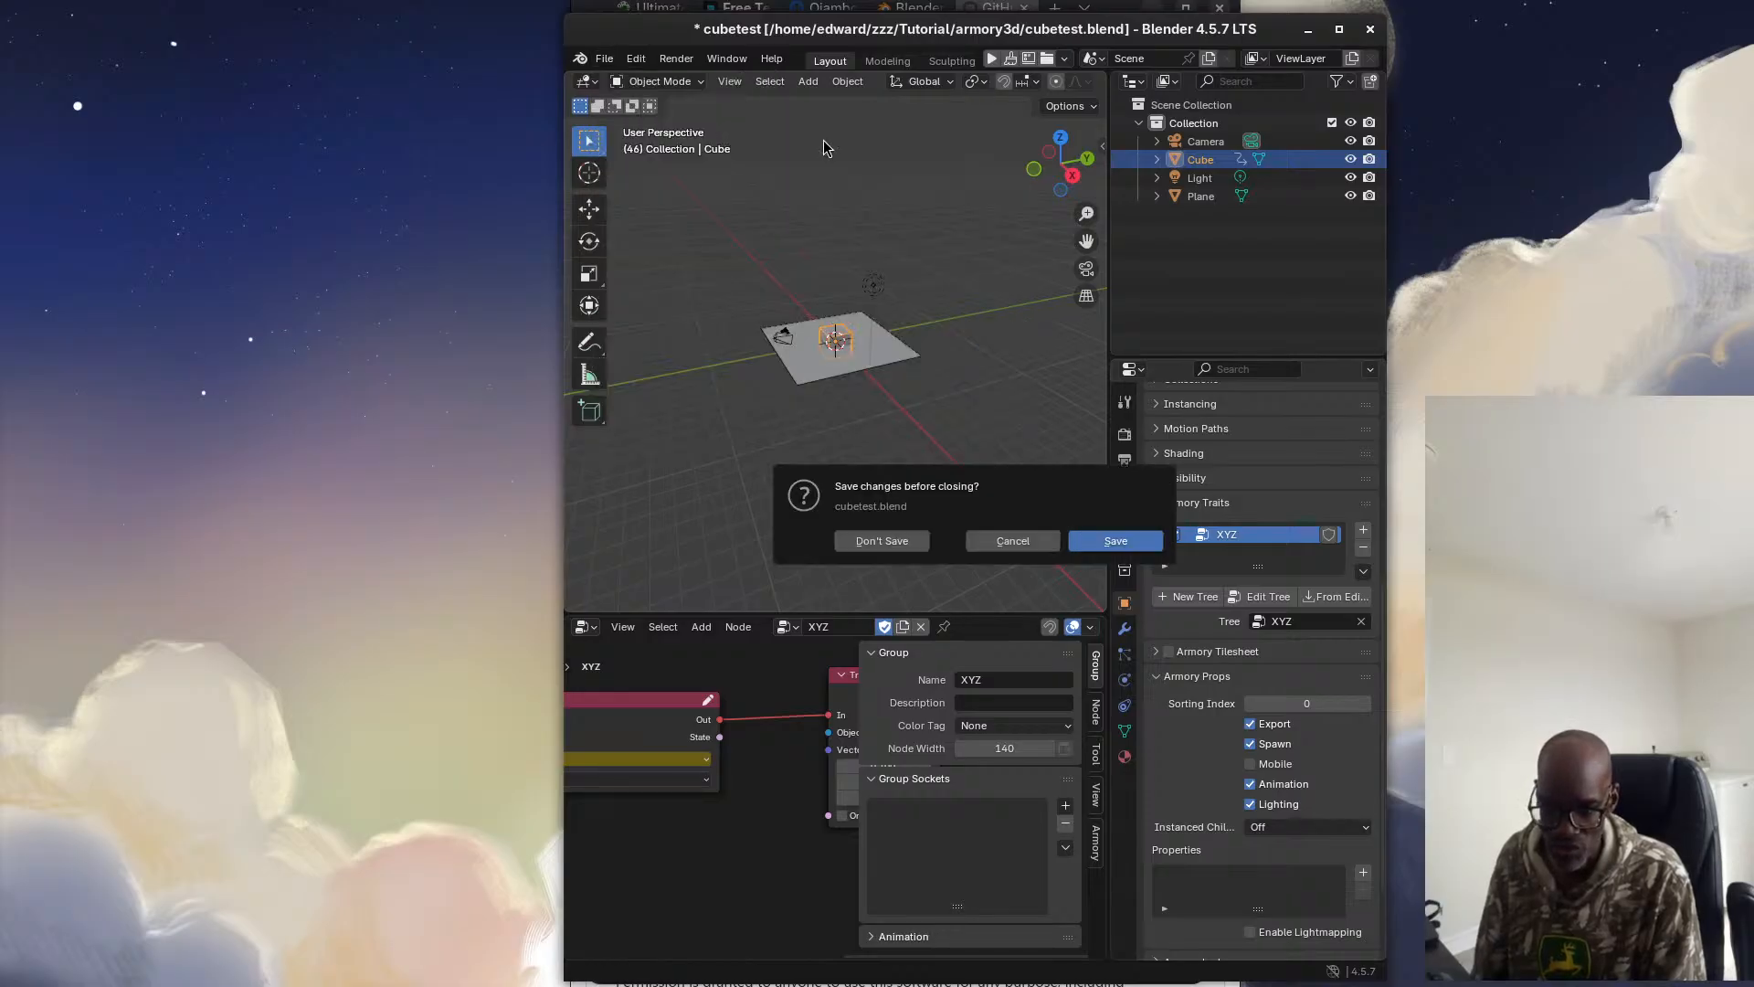
{"action": "left_click", "coordinate": [891, 541]}
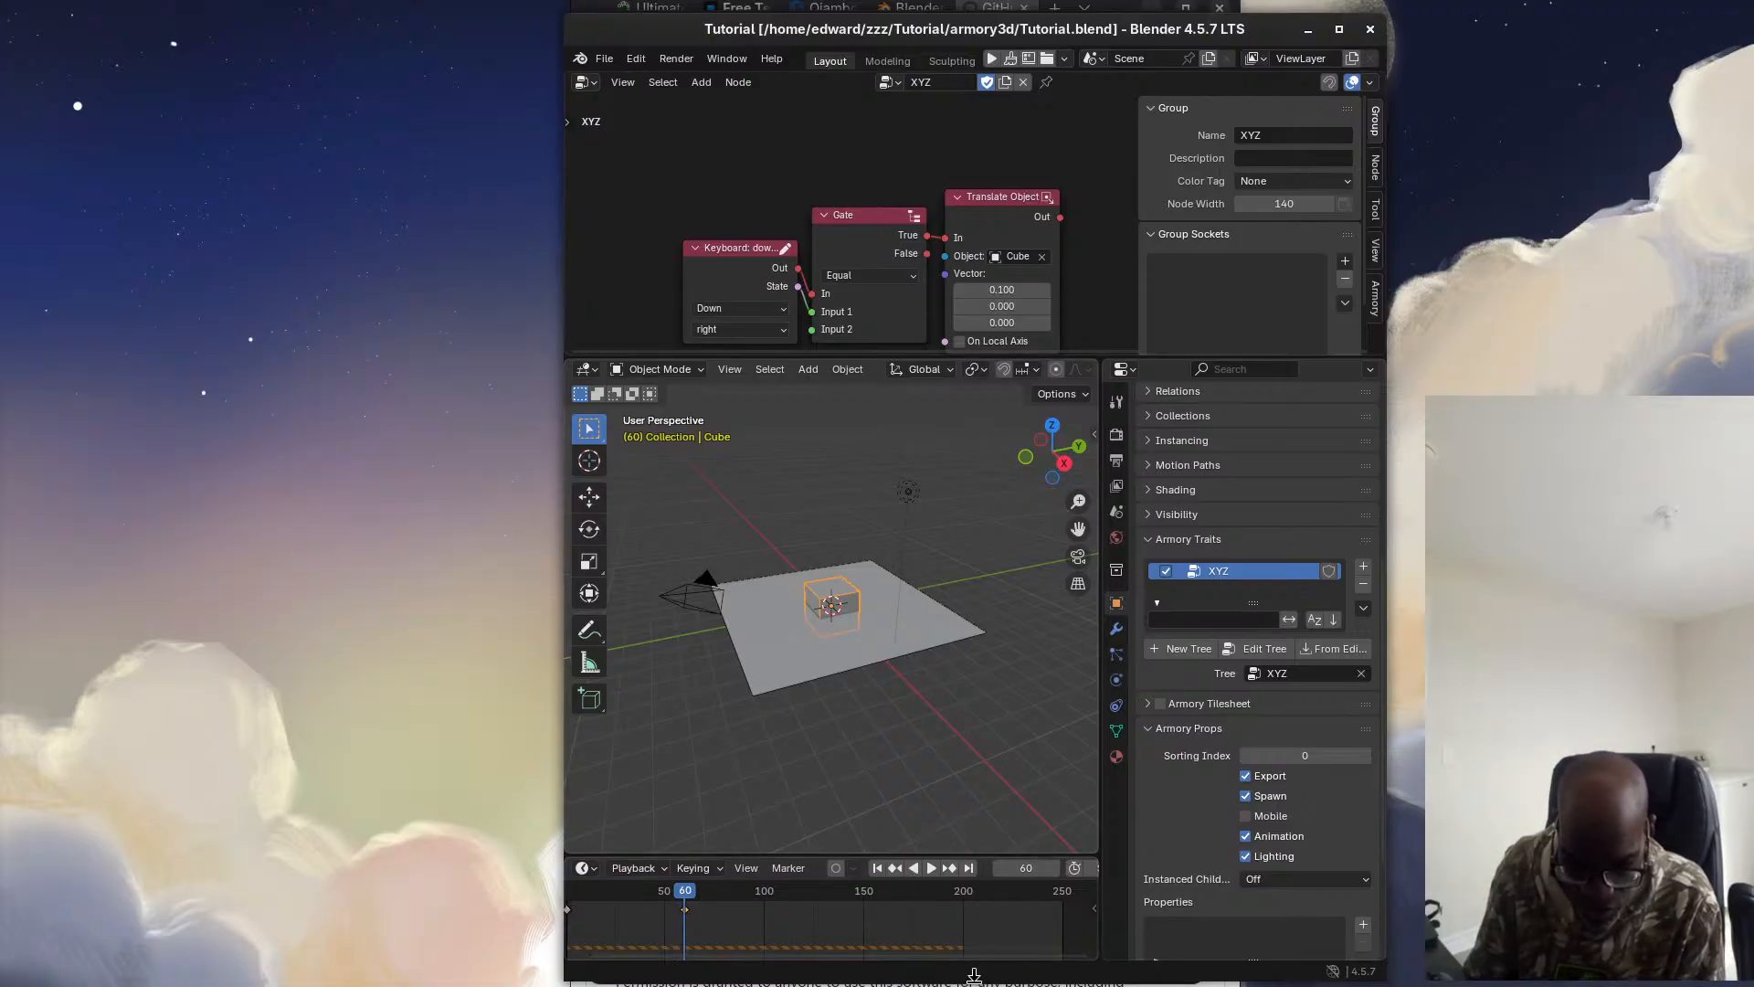
Set the end frame of the timeline to 60
{"action": "scroll", "coordinate": [1050, 877], "scroll_direction": "down", "scroll_amount": 4}
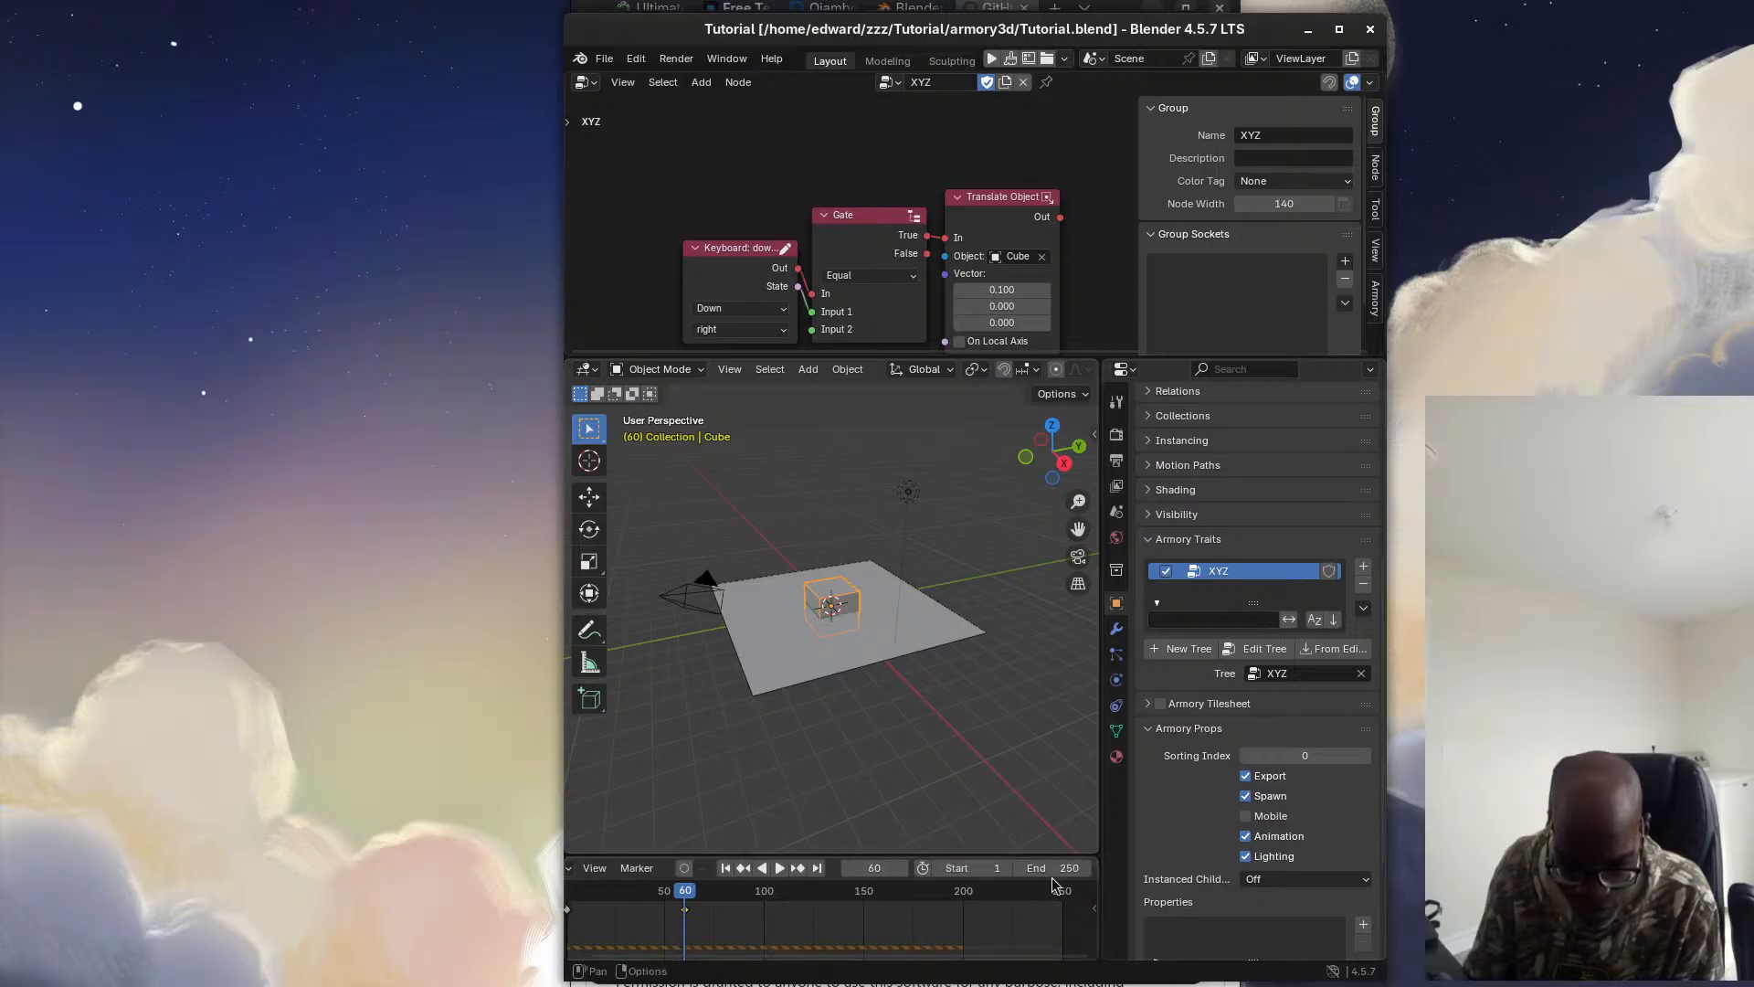
{"action": "left_click", "coordinate": [1065, 868]}
{"action": "type", "text": "60"}
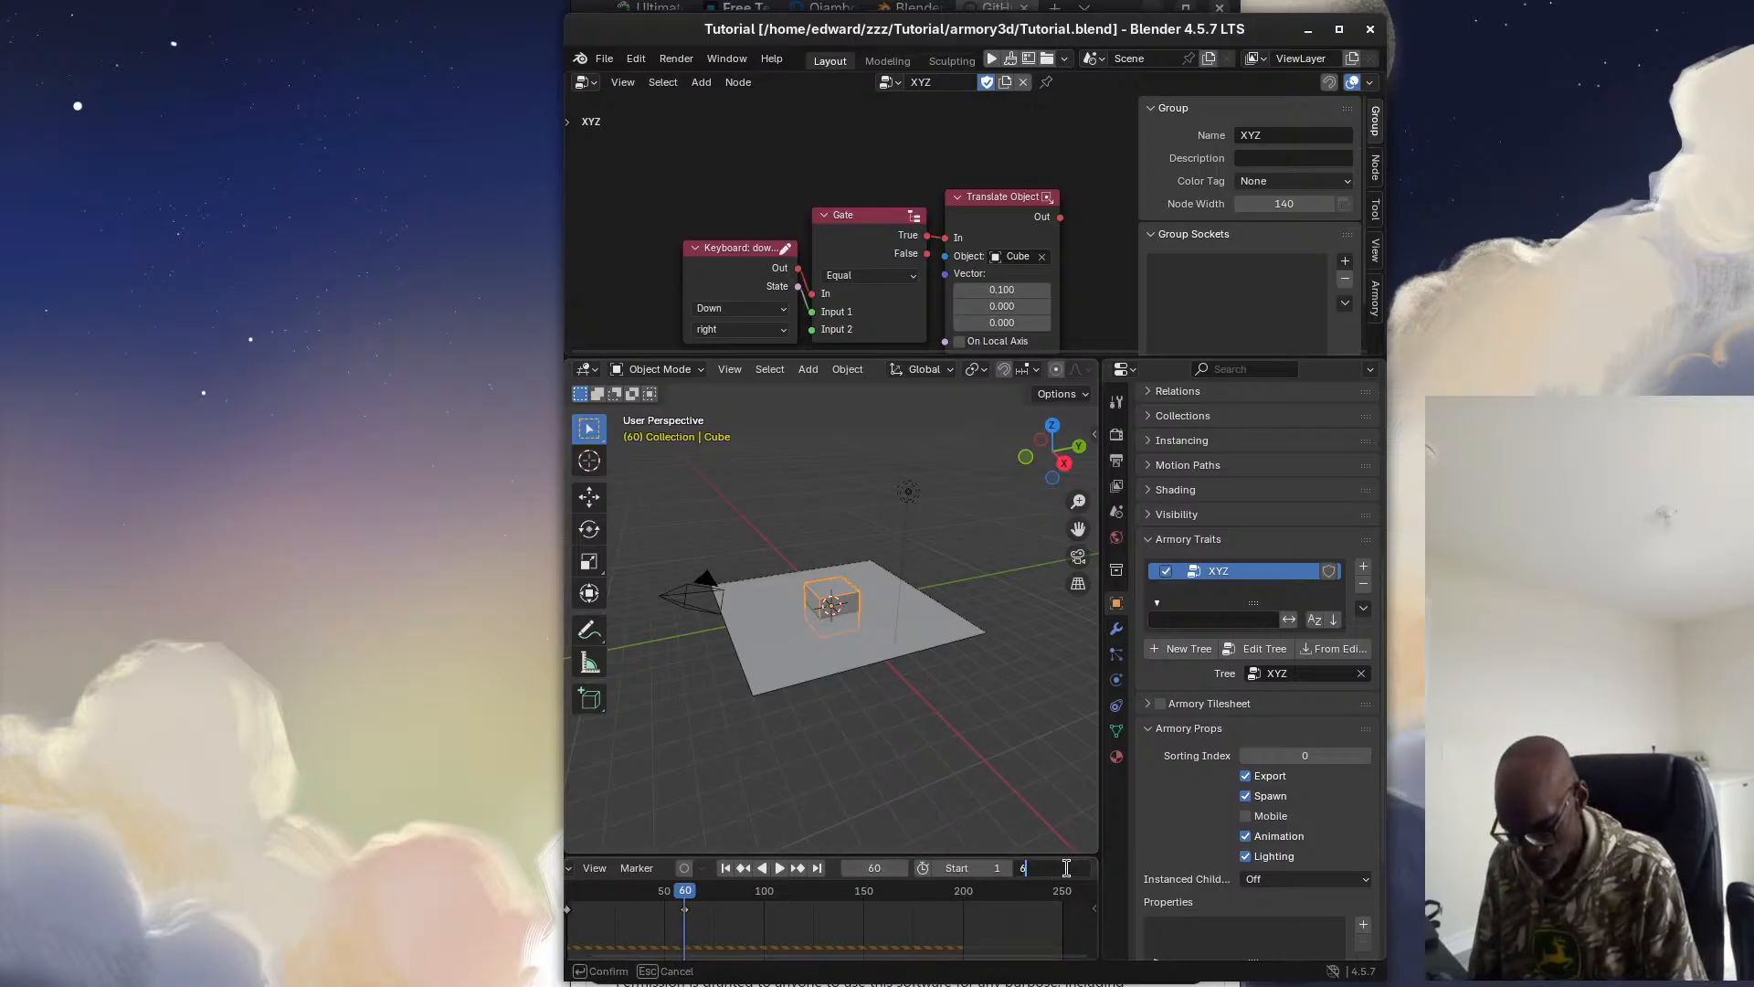
{"action": "key", "text": "Return"}
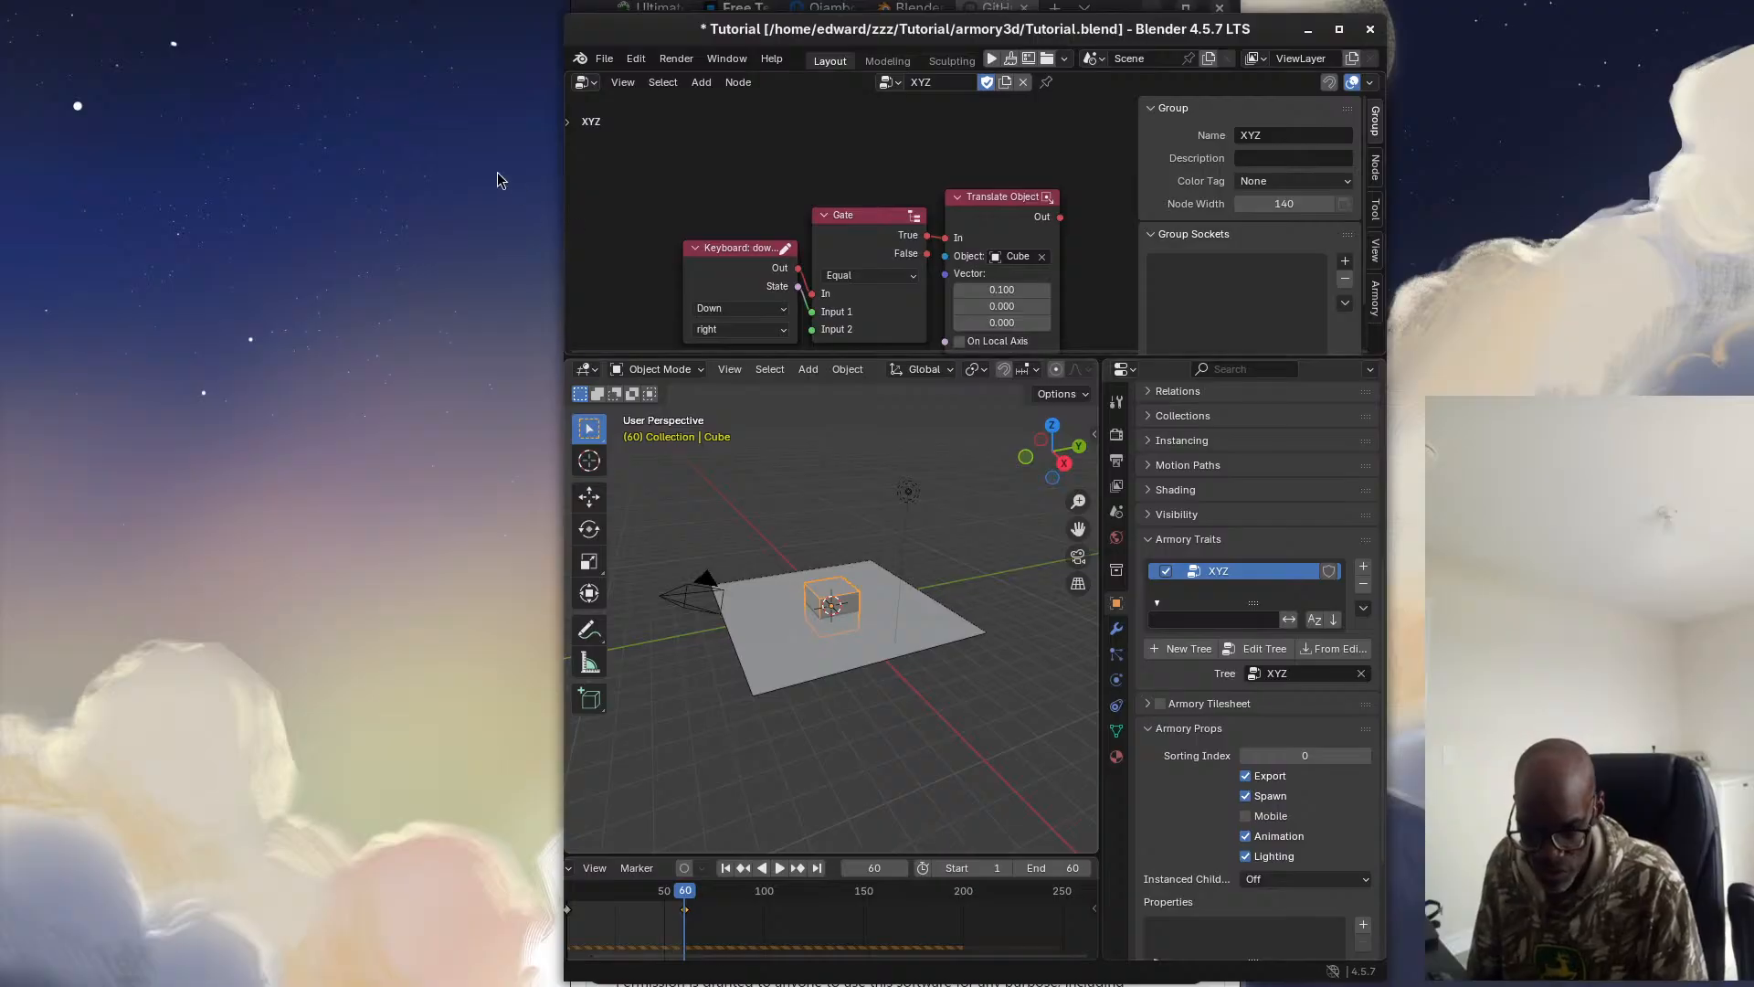
Save Tutorial.blend, test the game in the player window over the editor, and close the player
{"action": "left_click", "coordinate": [603, 59]}
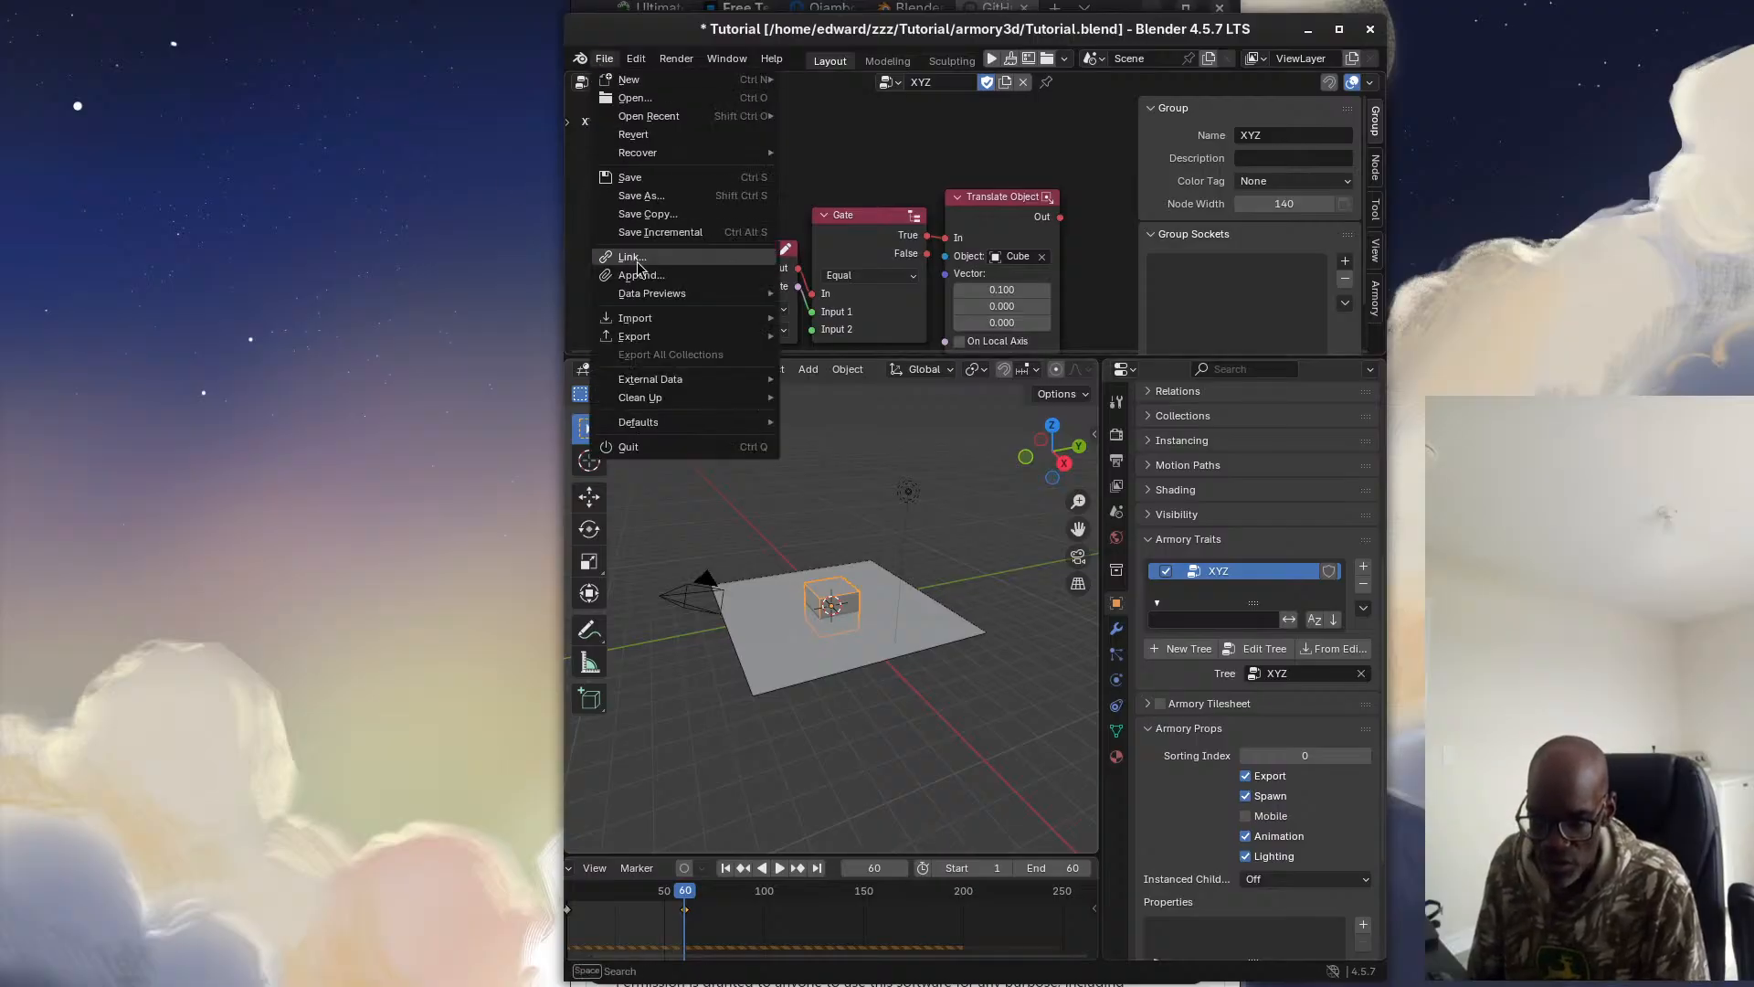
{"action": "left_click", "coordinate": [655, 180]}
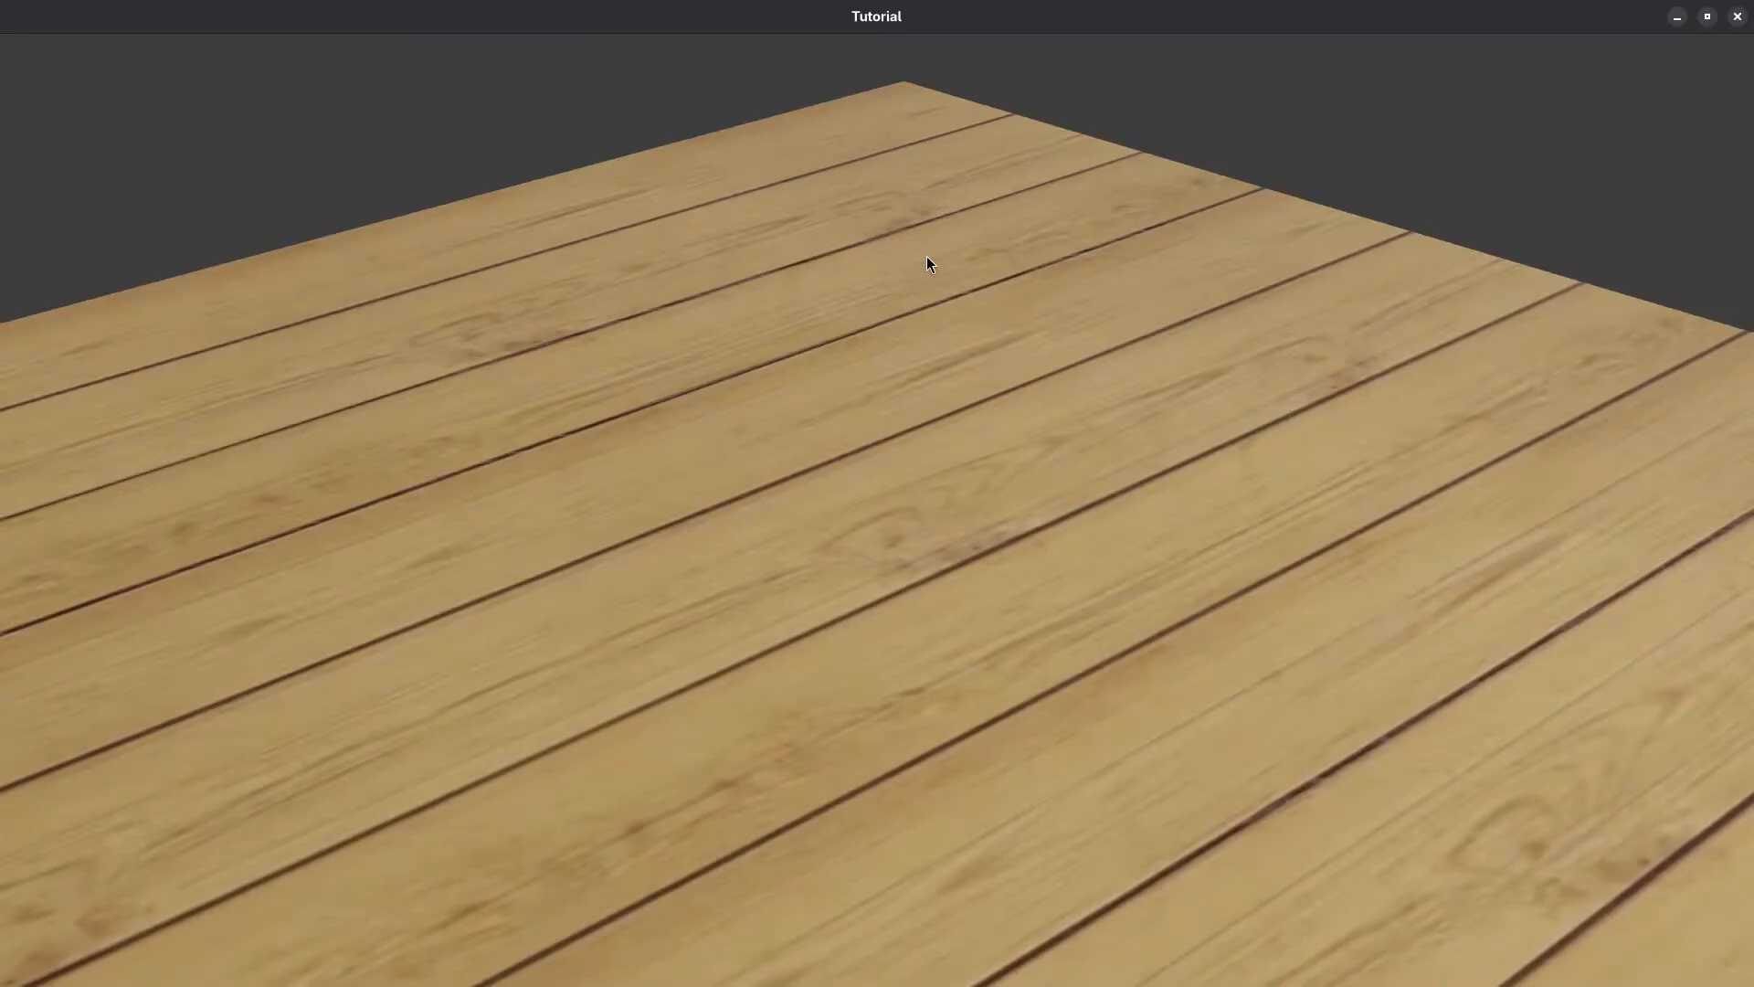
{"action": "left_click_drag", "start_coordinate": [861, 19], "coordinate": [918, 190]}
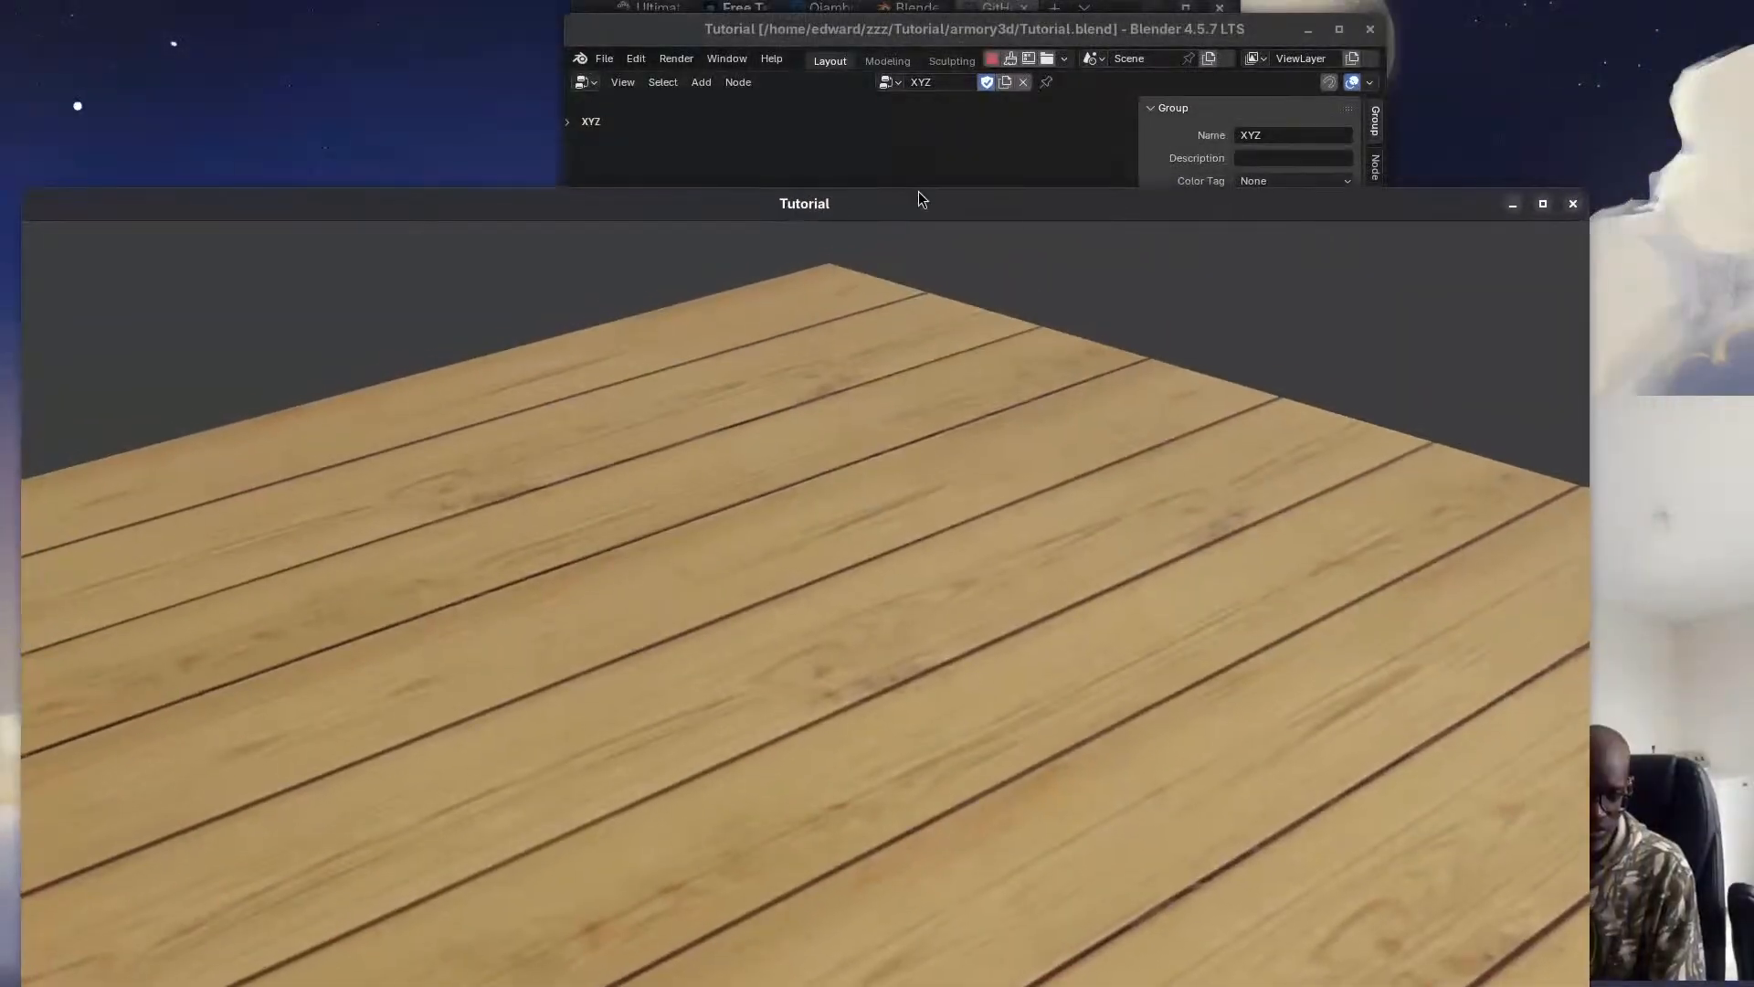
{"action": "left_click", "coordinate": [1572, 204]}
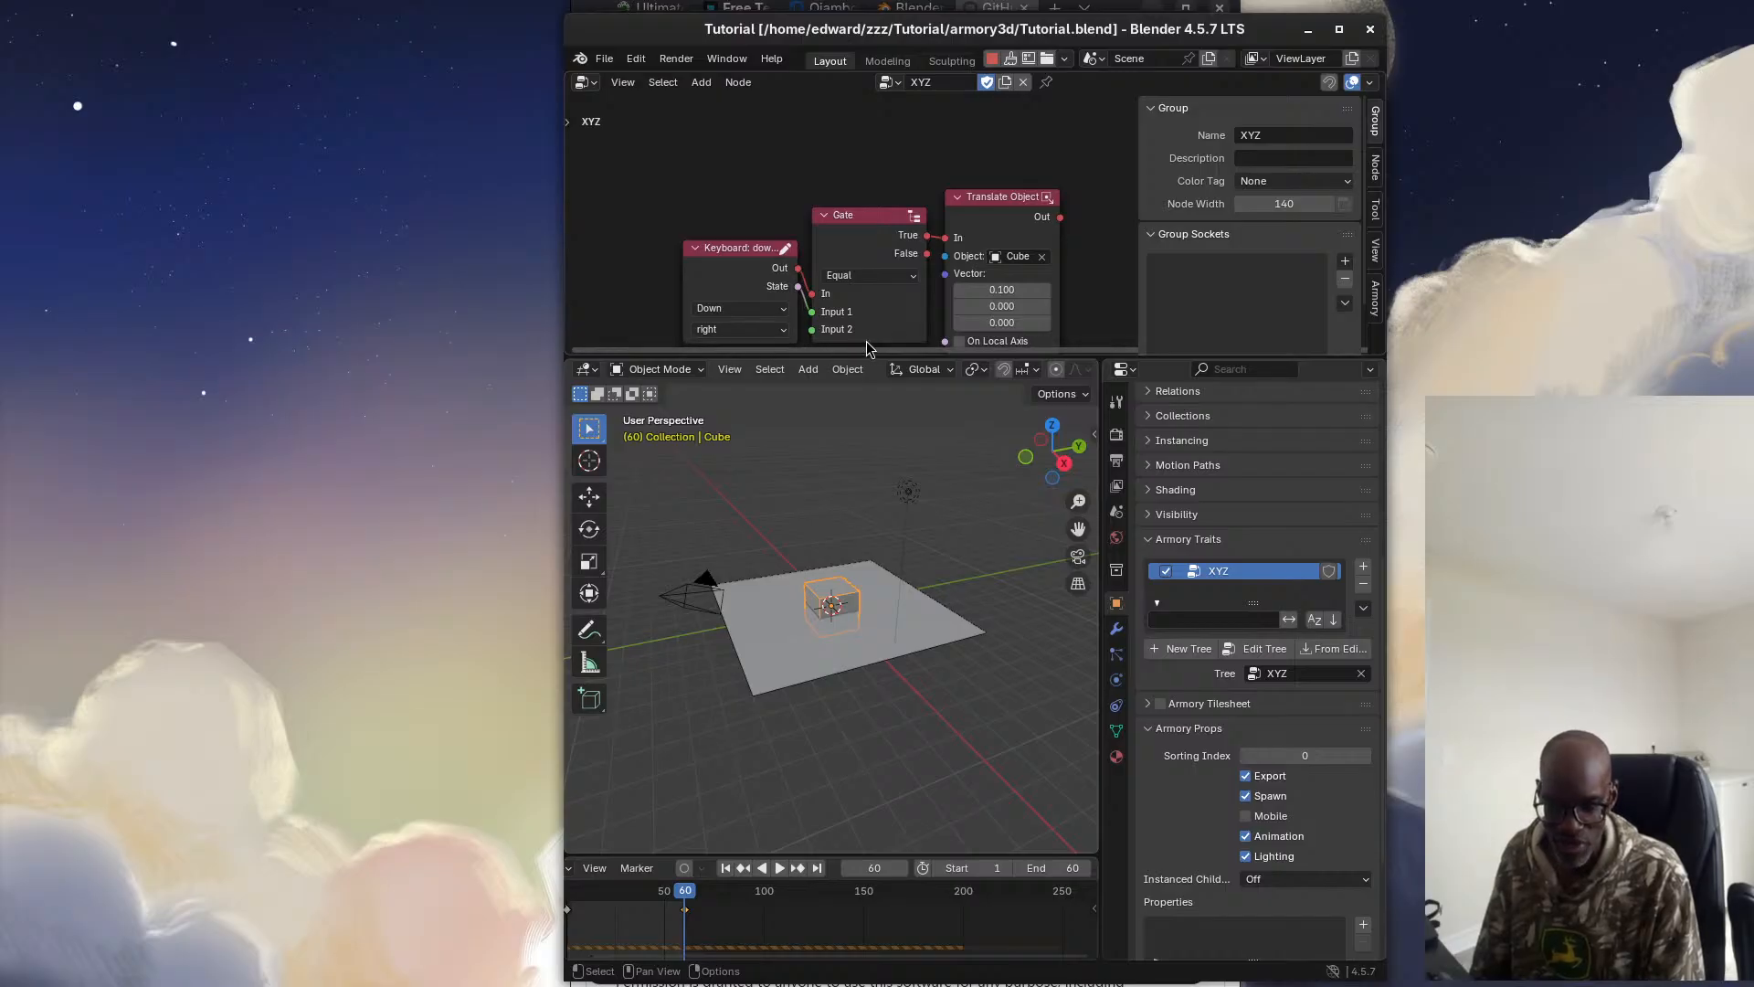
Set the Translate Object node's X vector value to 0.5 and move the playhead back to frame 2
{"action": "left_click", "coordinate": [1002, 287]}
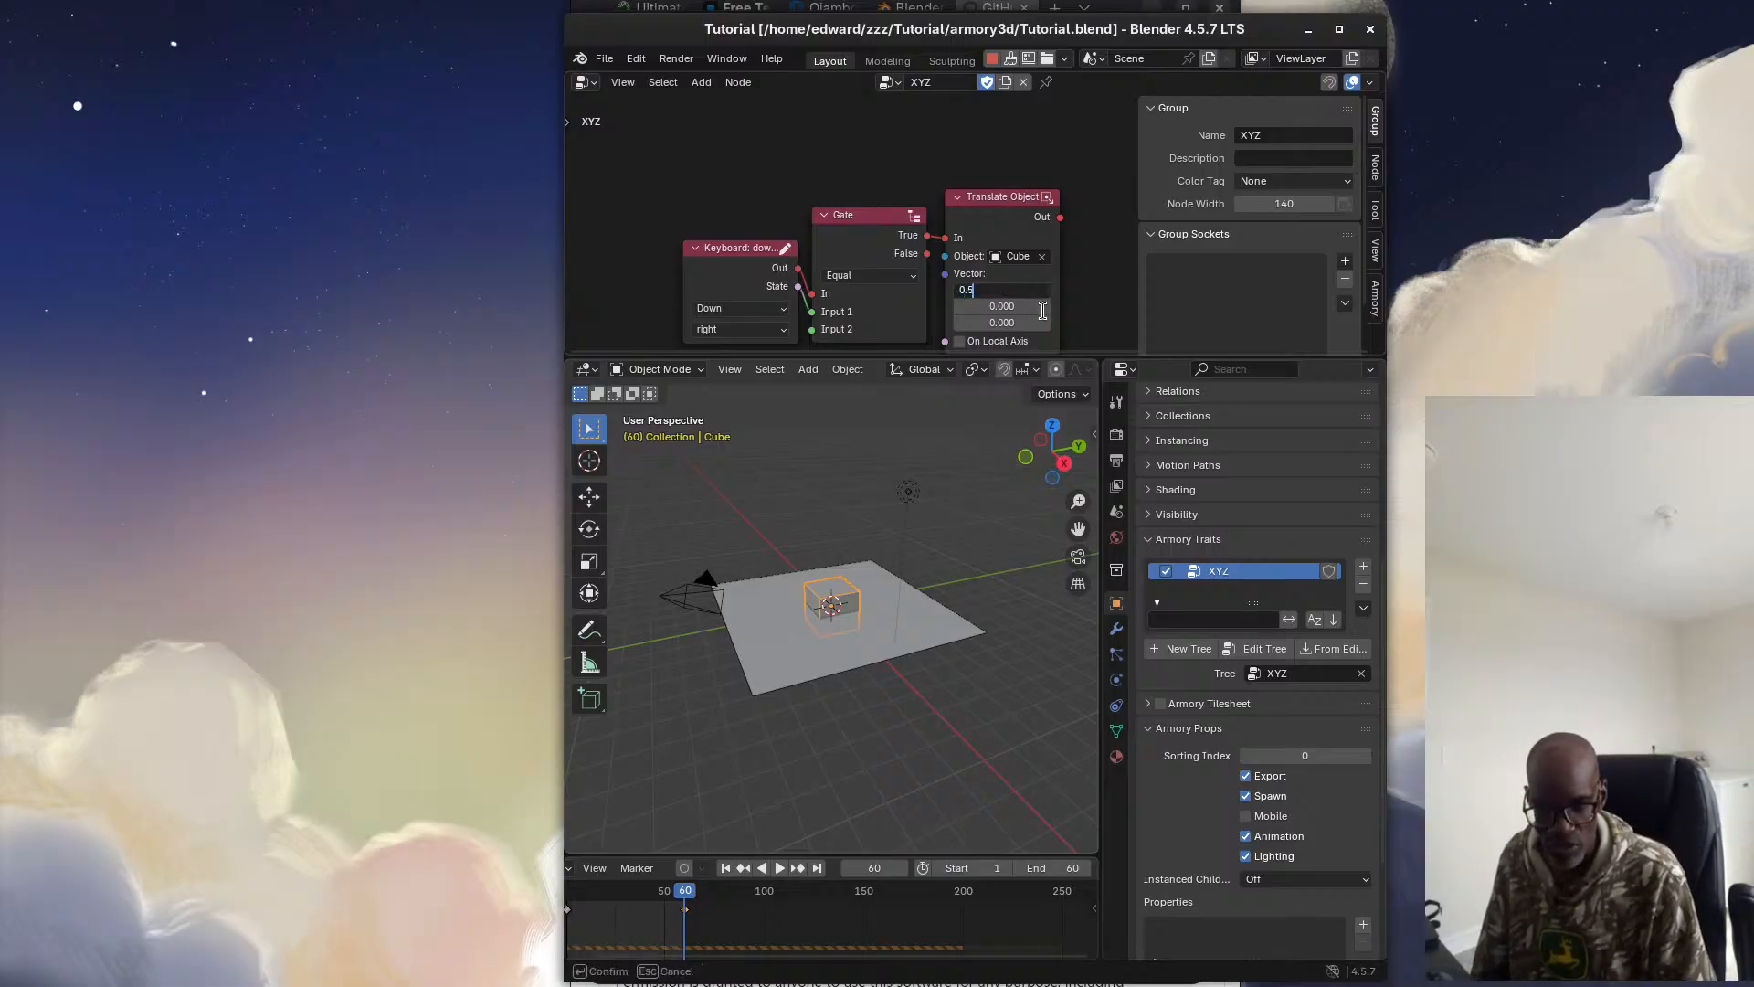
{"action": "type", "text": "0.5"}
{"action": "key", "text": "Return"}
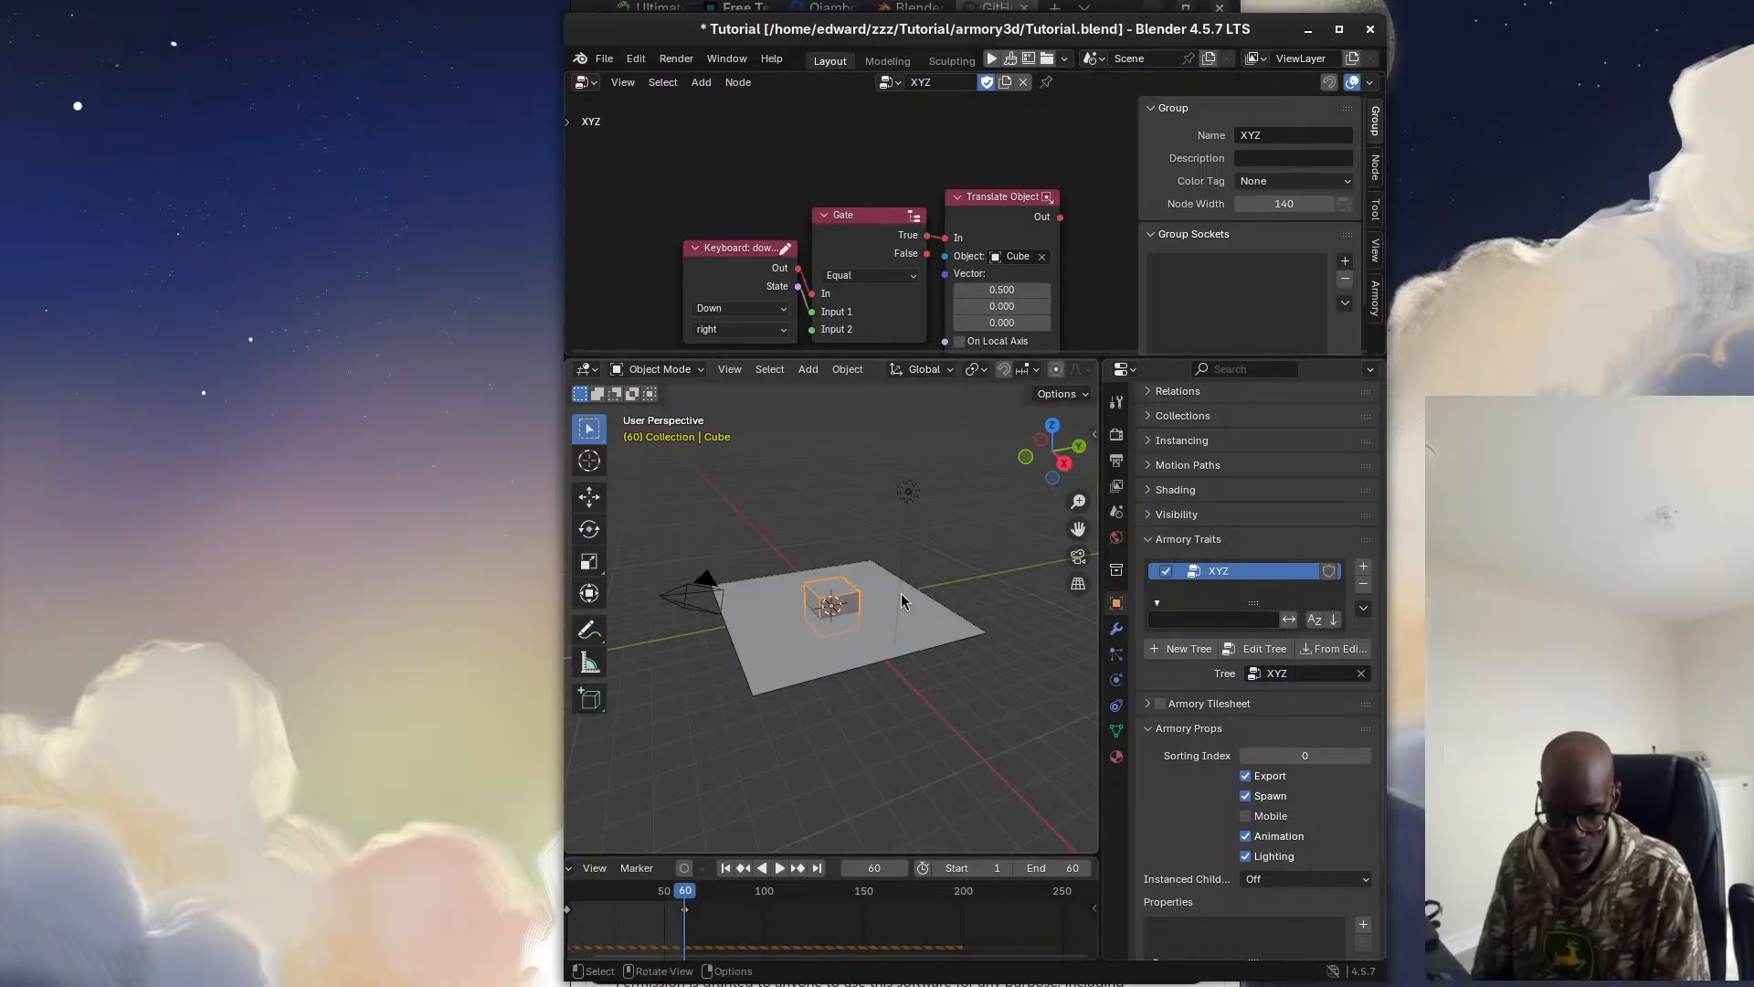
{"action": "left_click_drag", "start_coordinate": [682, 897], "coordinate": [569, 888]}
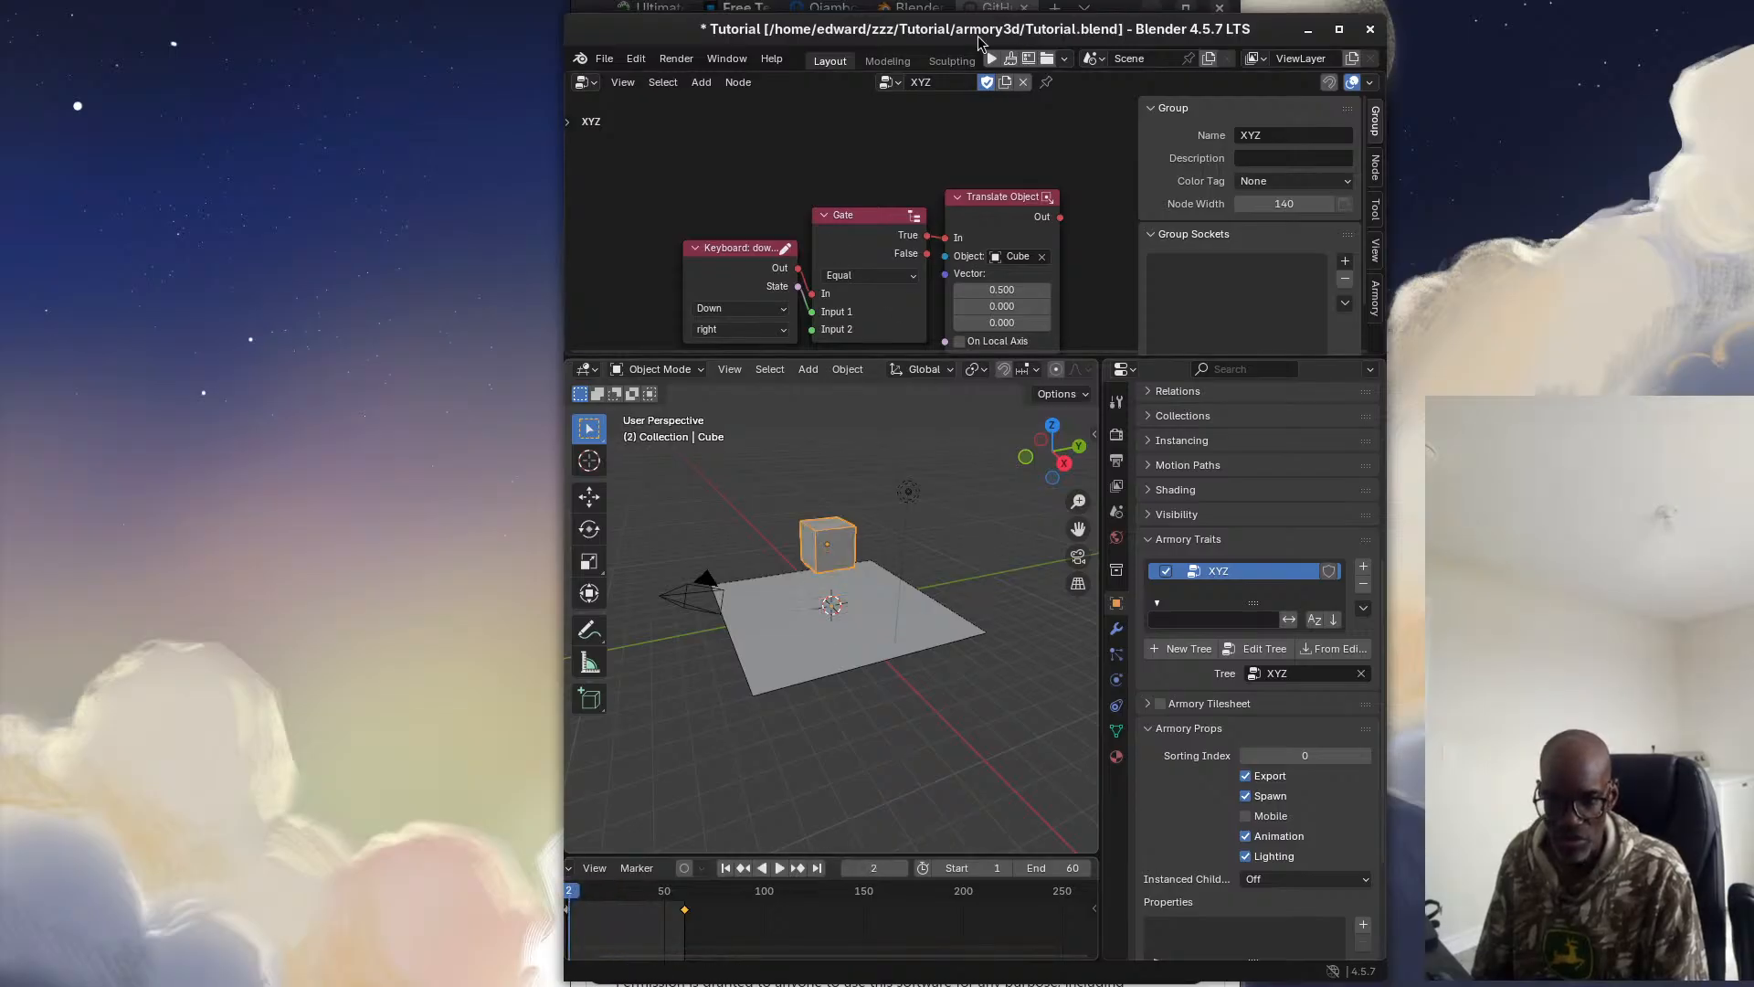
Save Tutorial.blend, run the game with the new translate value, and close the player window
{"action": "left_click", "coordinate": [604, 58]}
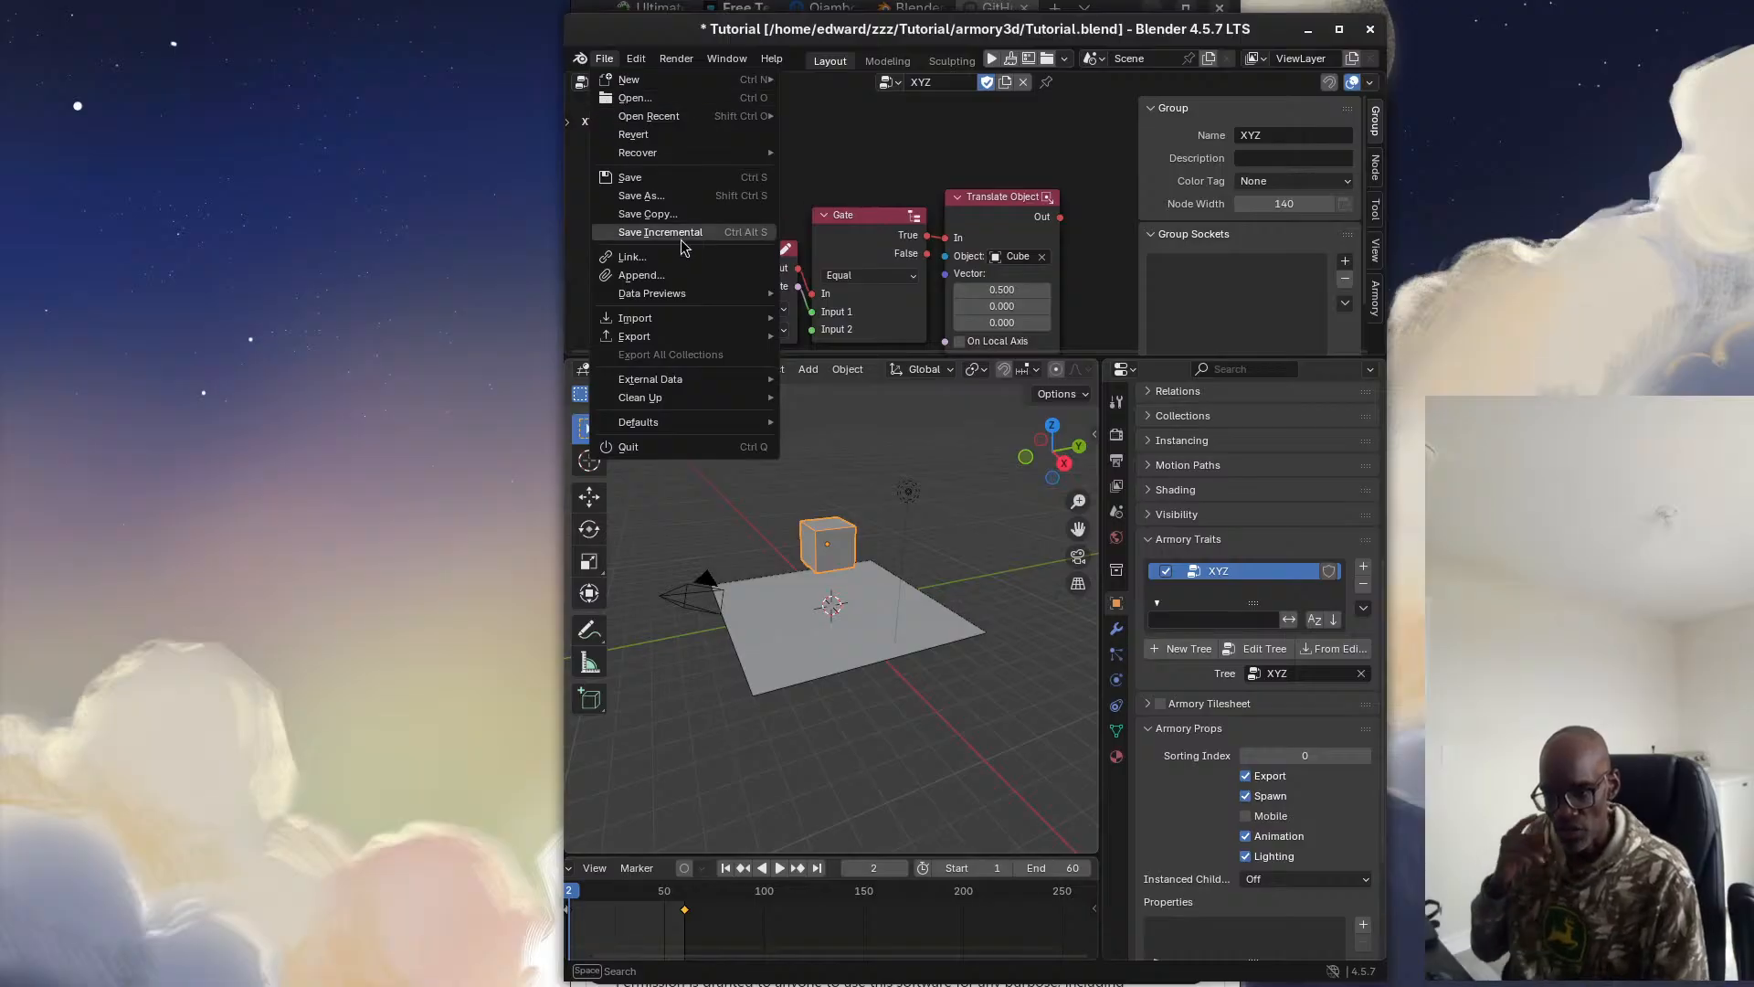
{"action": "left_click", "coordinate": [640, 179]}
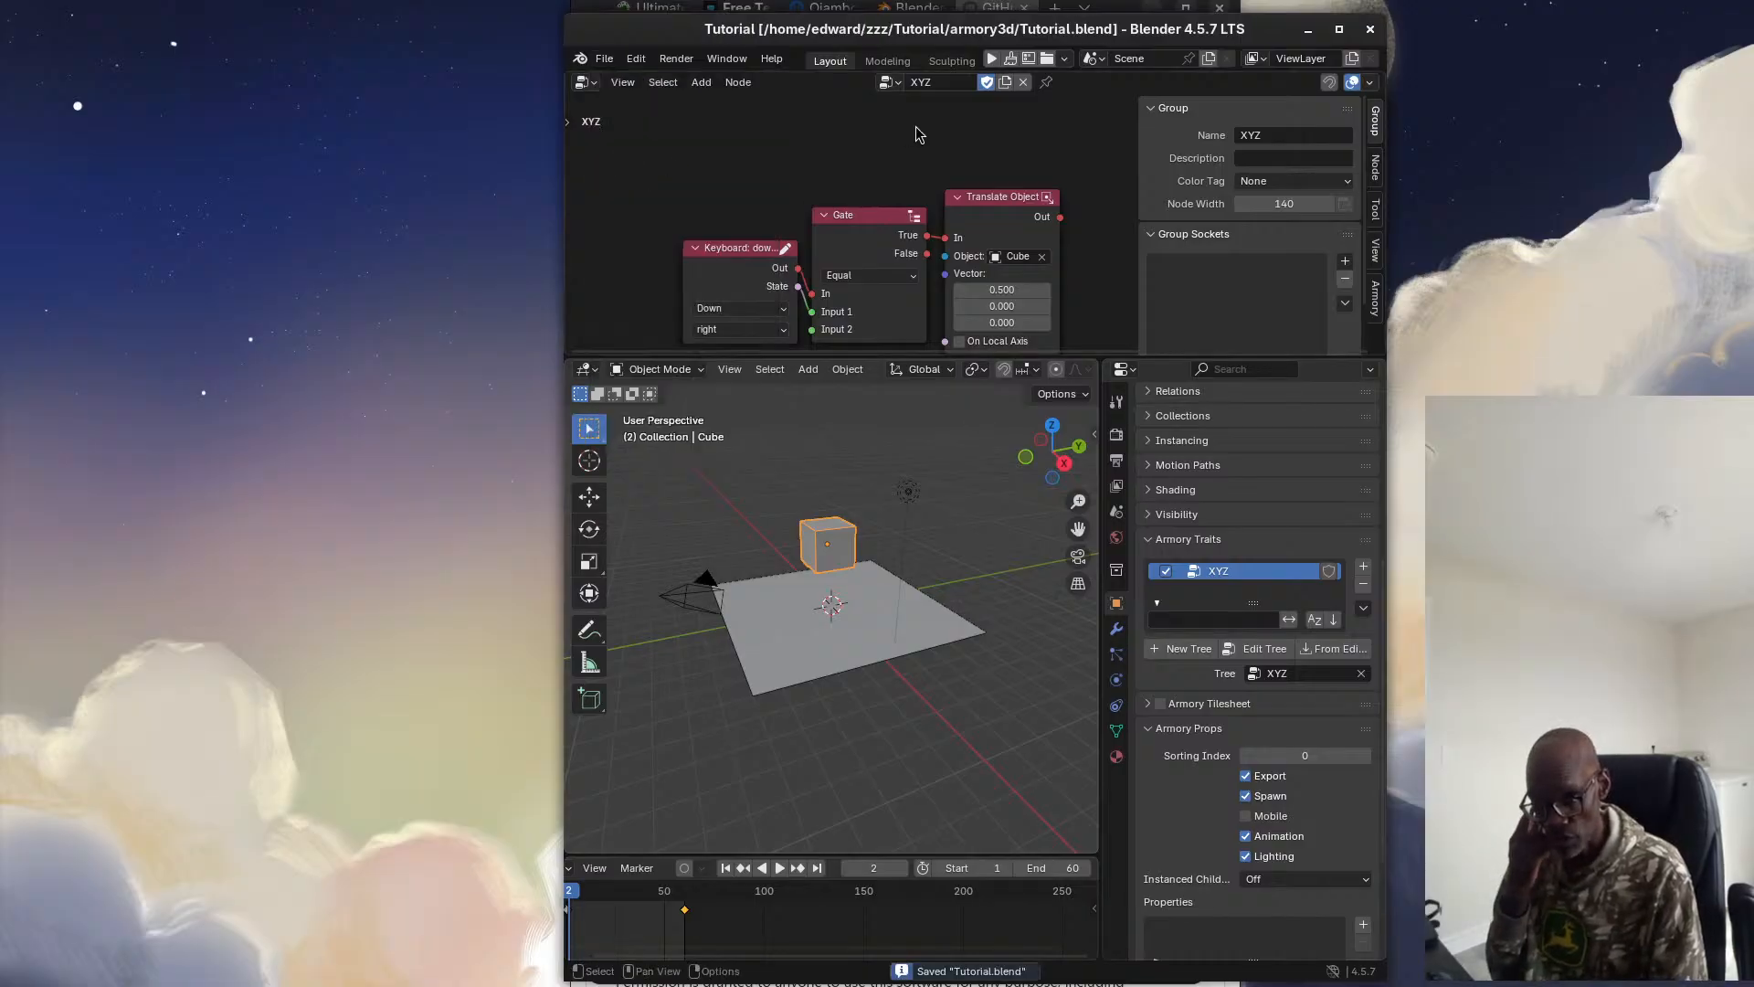
{"action": "left_click", "coordinate": [991, 59]}
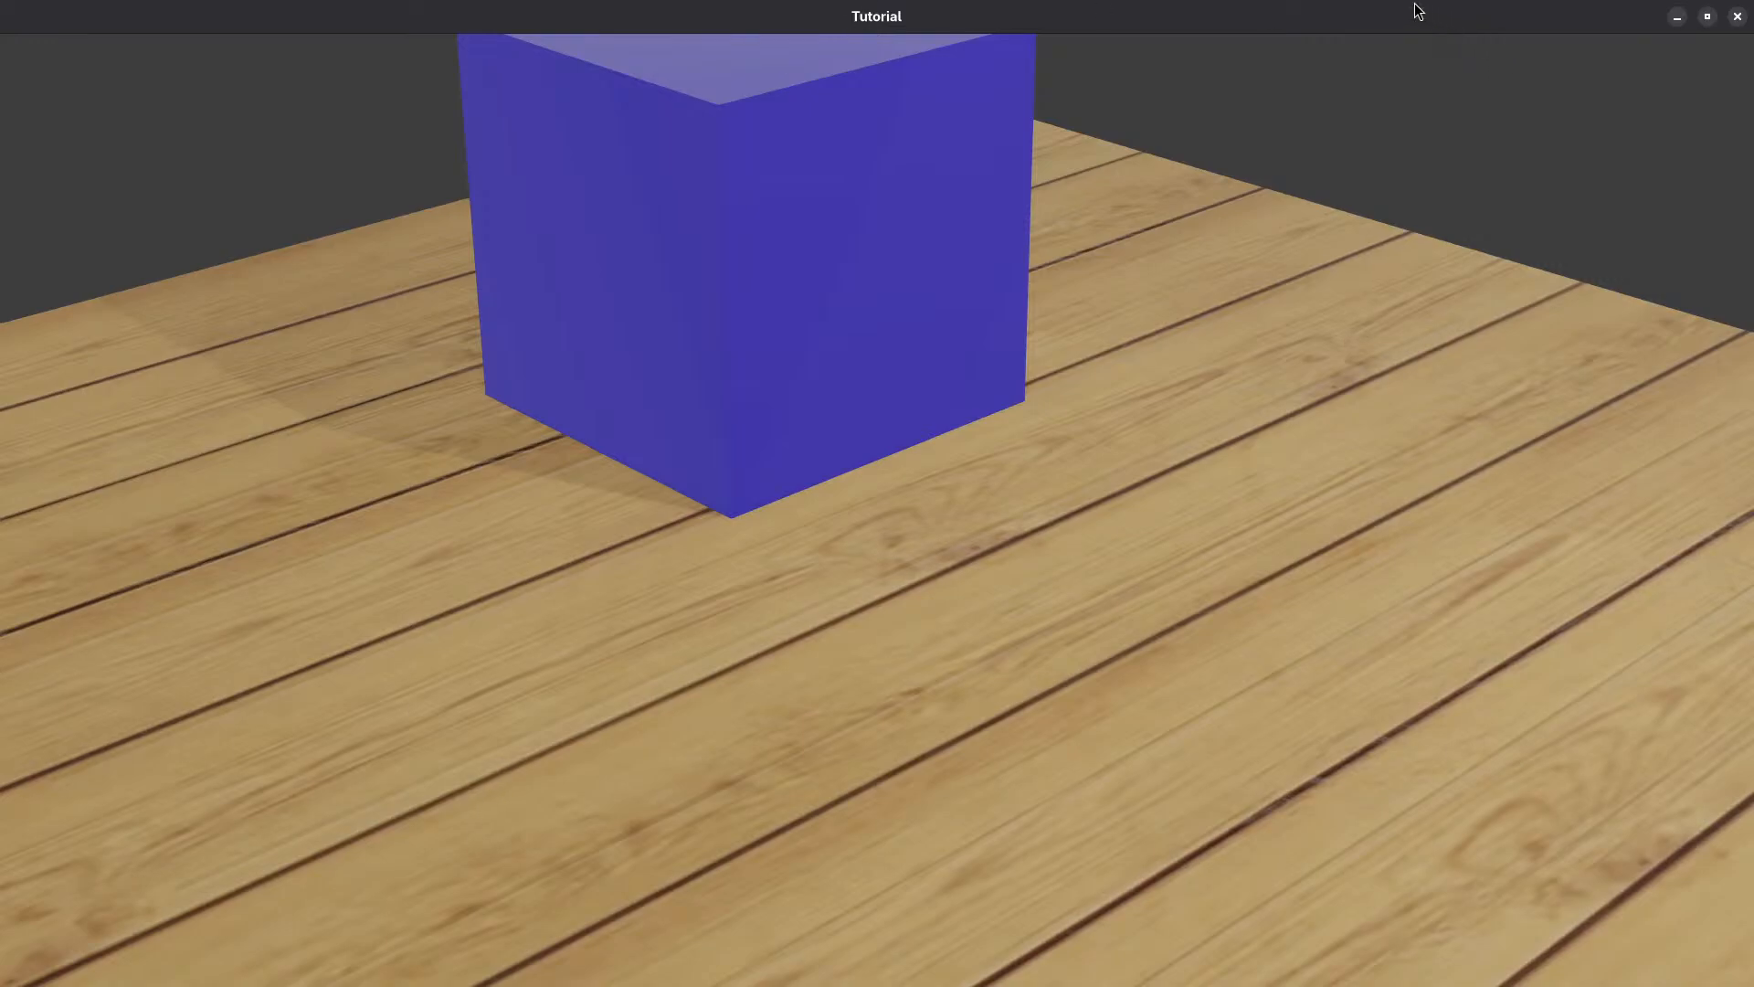
{"action": "left_click_drag", "start_coordinate": [1417, 11], "coordinate": [1274, 201]}
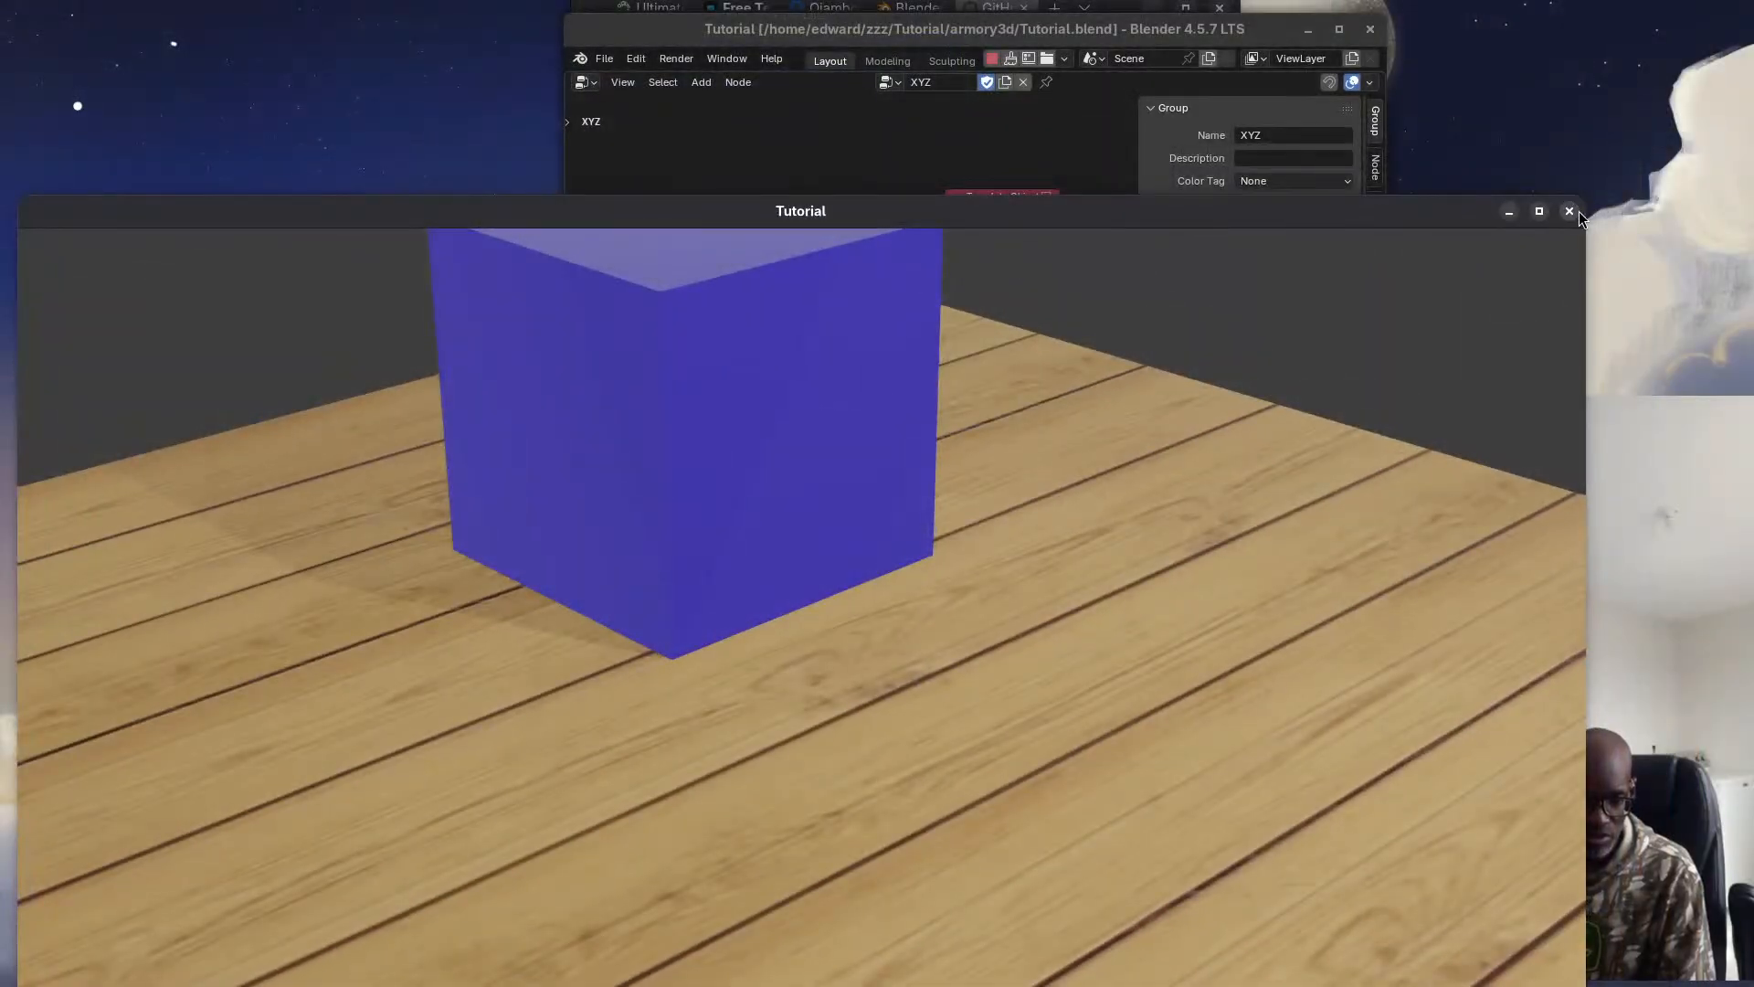
{"action": "left_click", "coordinate": [1569, 212]}
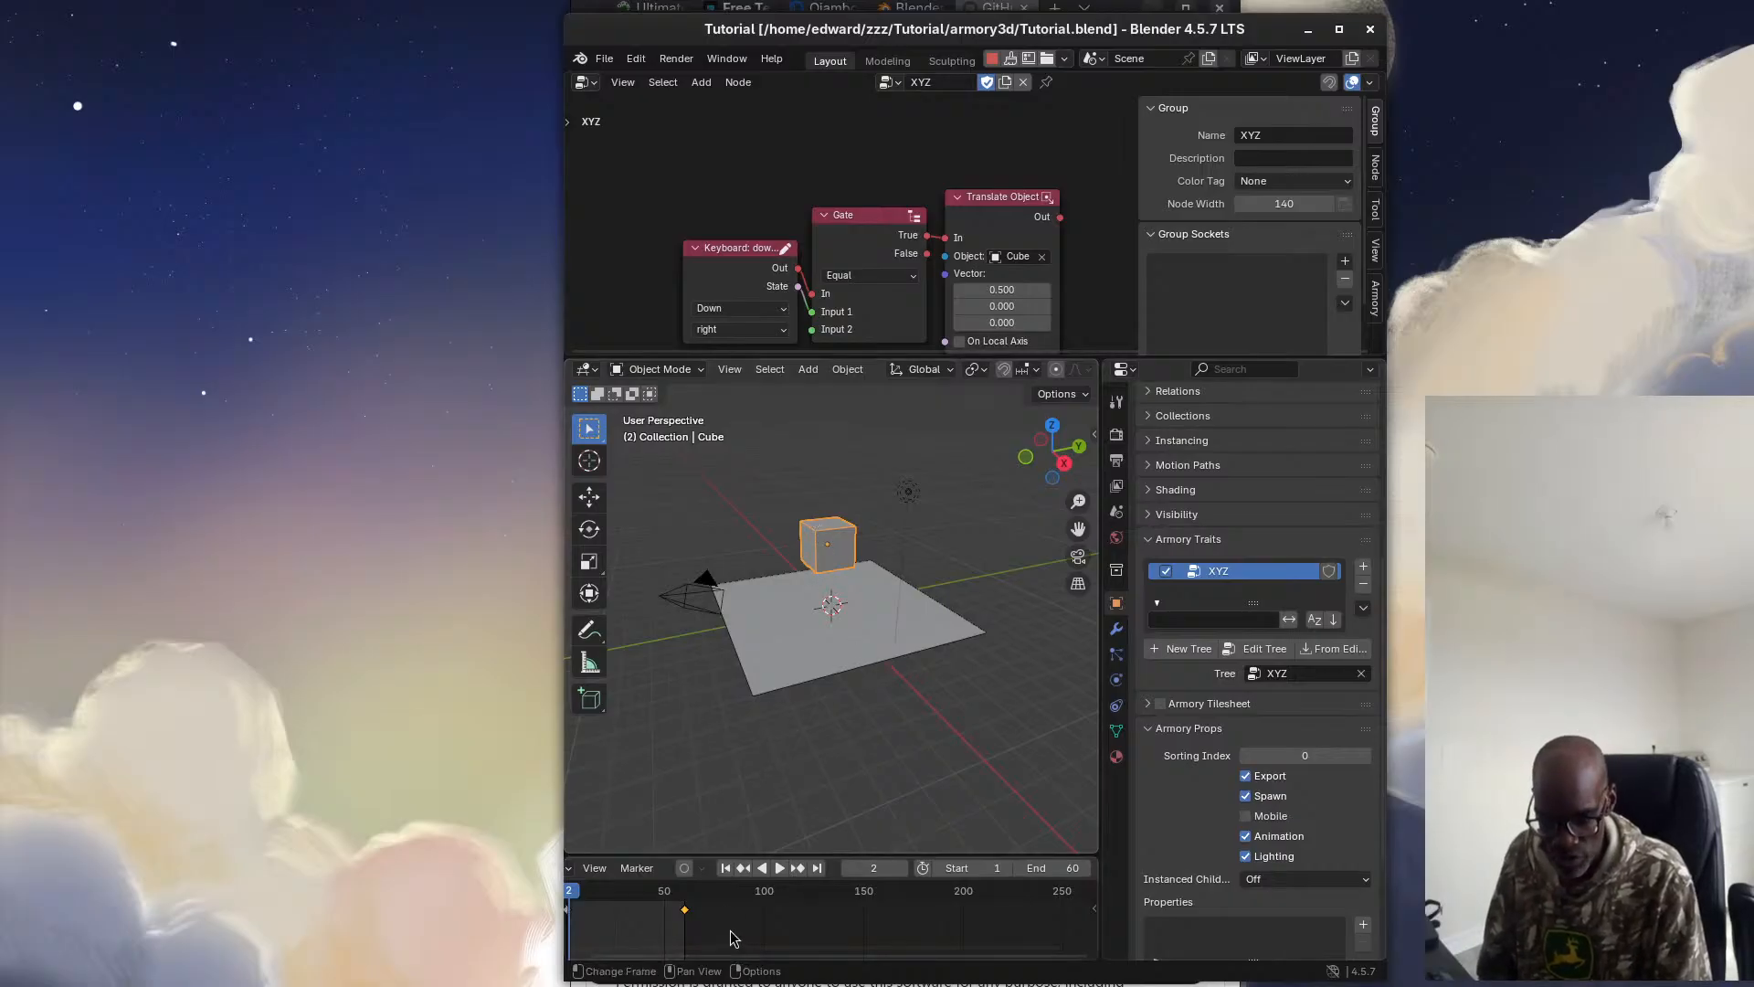
Delete the cube's keyframes from the timeline, run the game again, and close the player
{"action": "left_click_drag", "start_coordinate": [730, 929], "coordinate": [565, 900]}
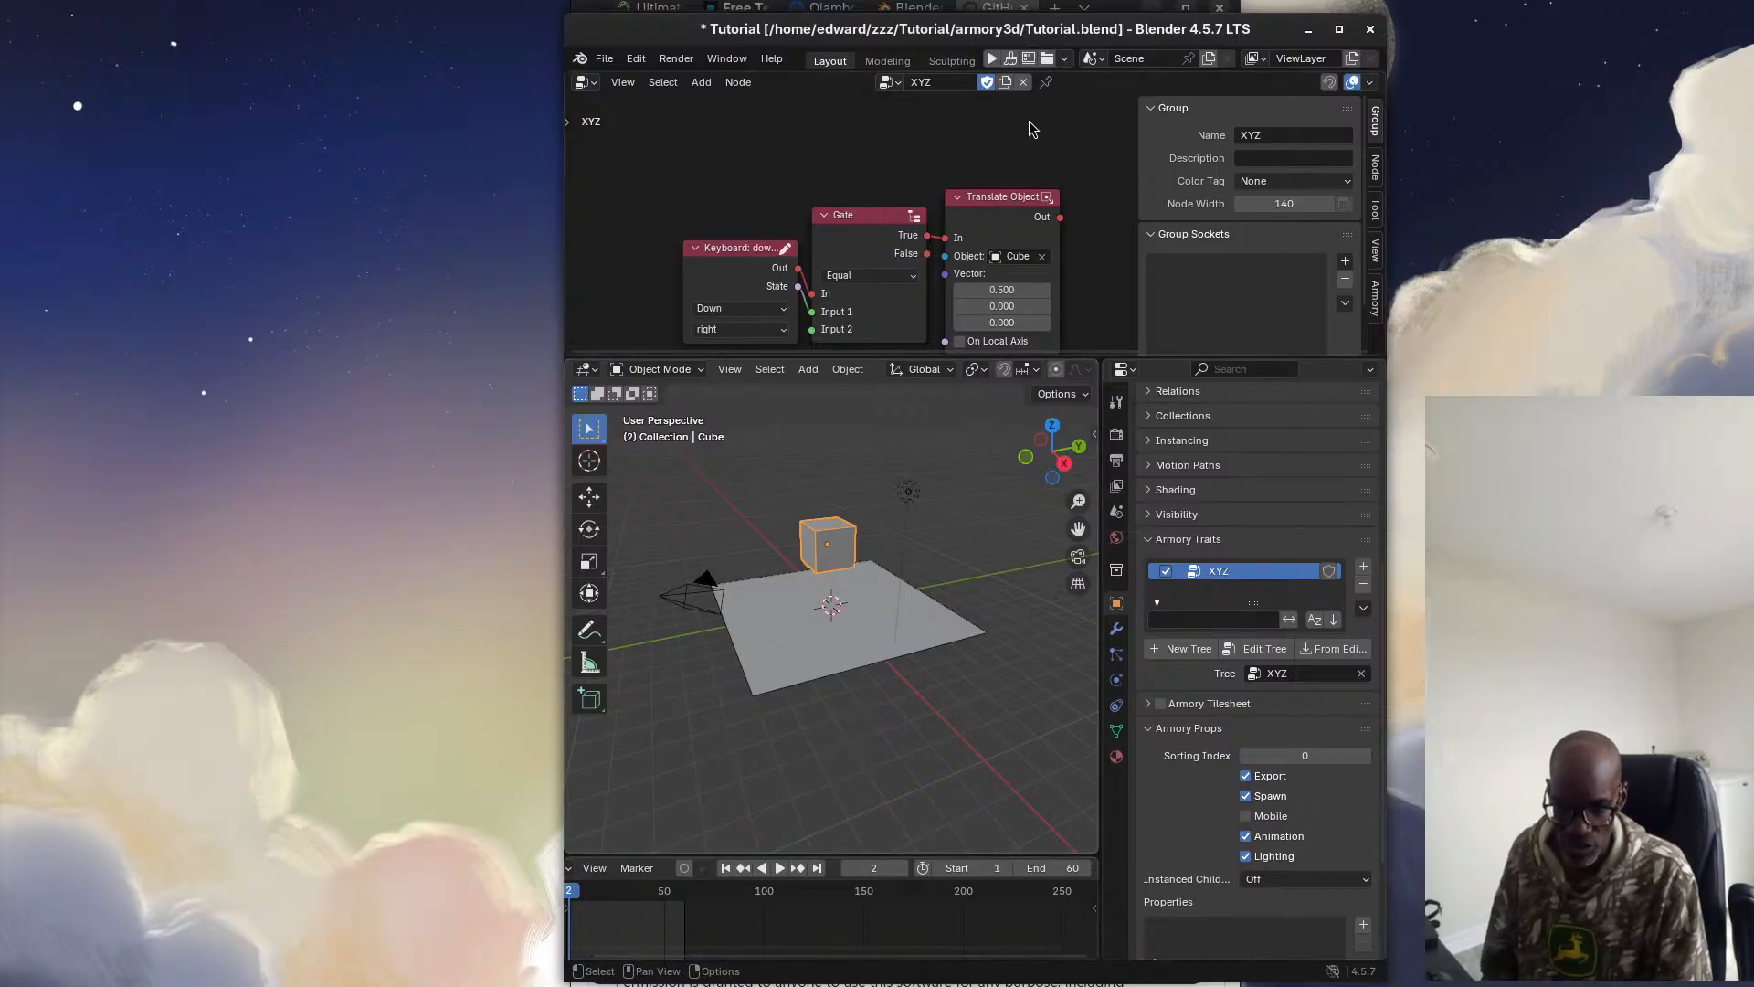
{"action": "left_click", "coordinate": [991, 60]}
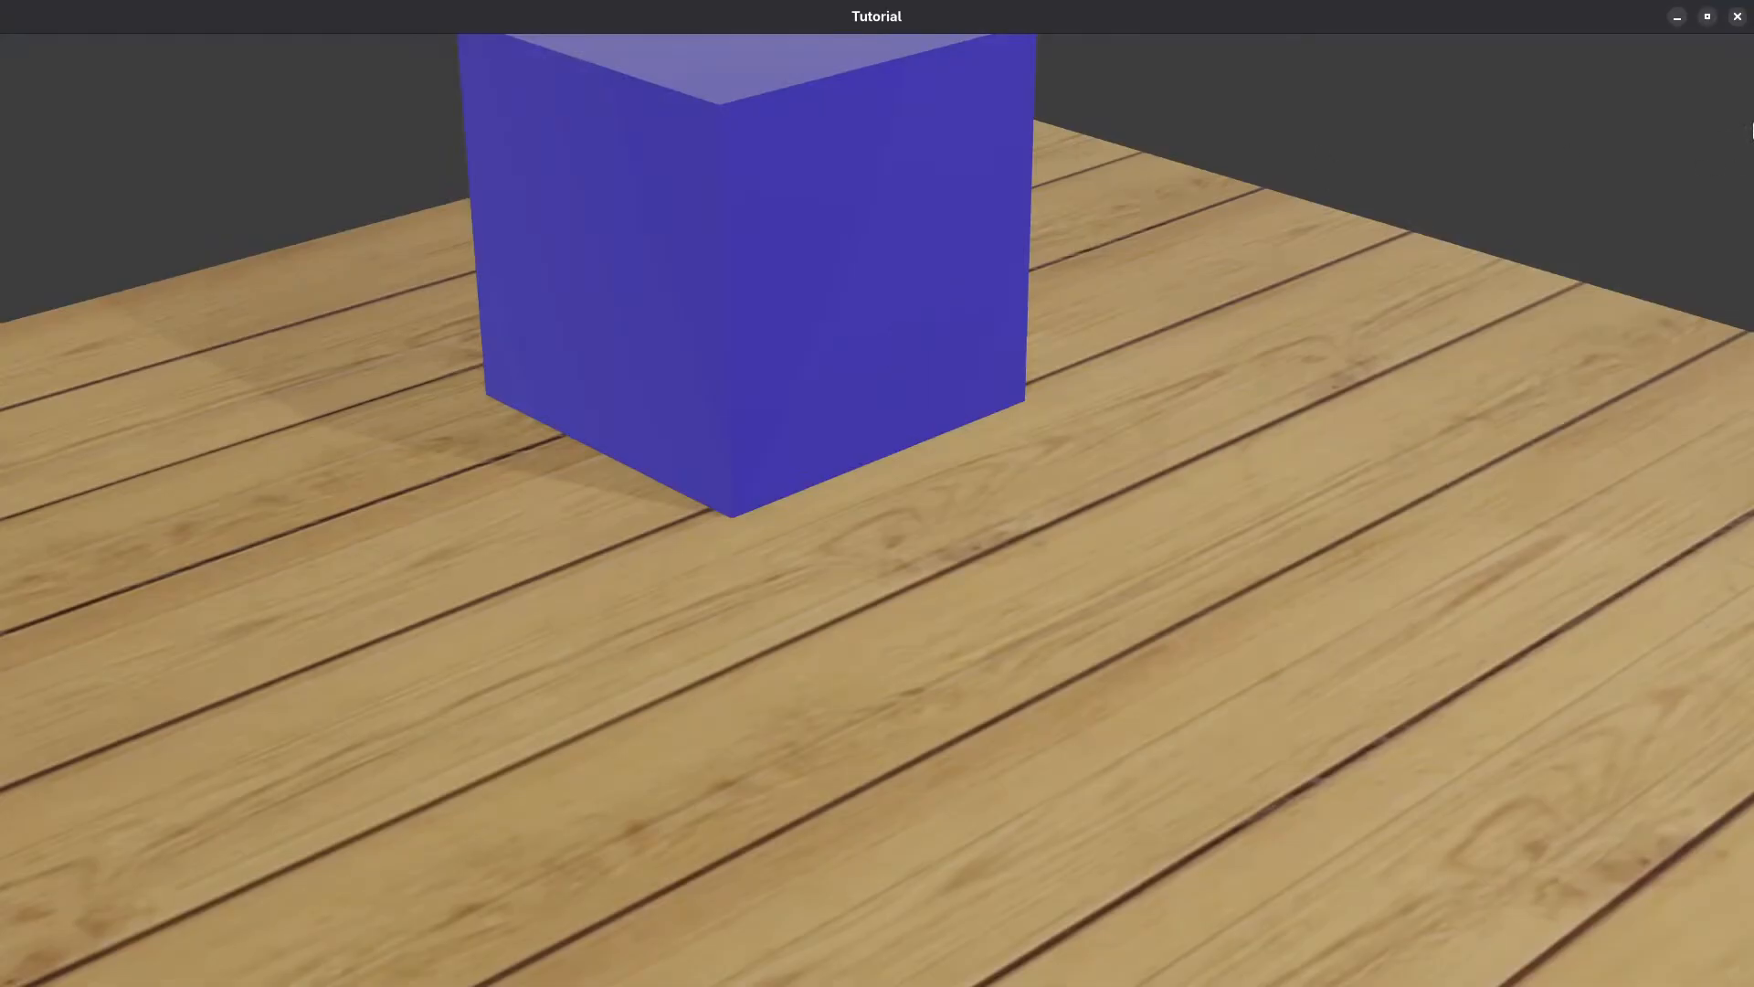
{"action": "left_click", "coordinate": [1738, 16]}
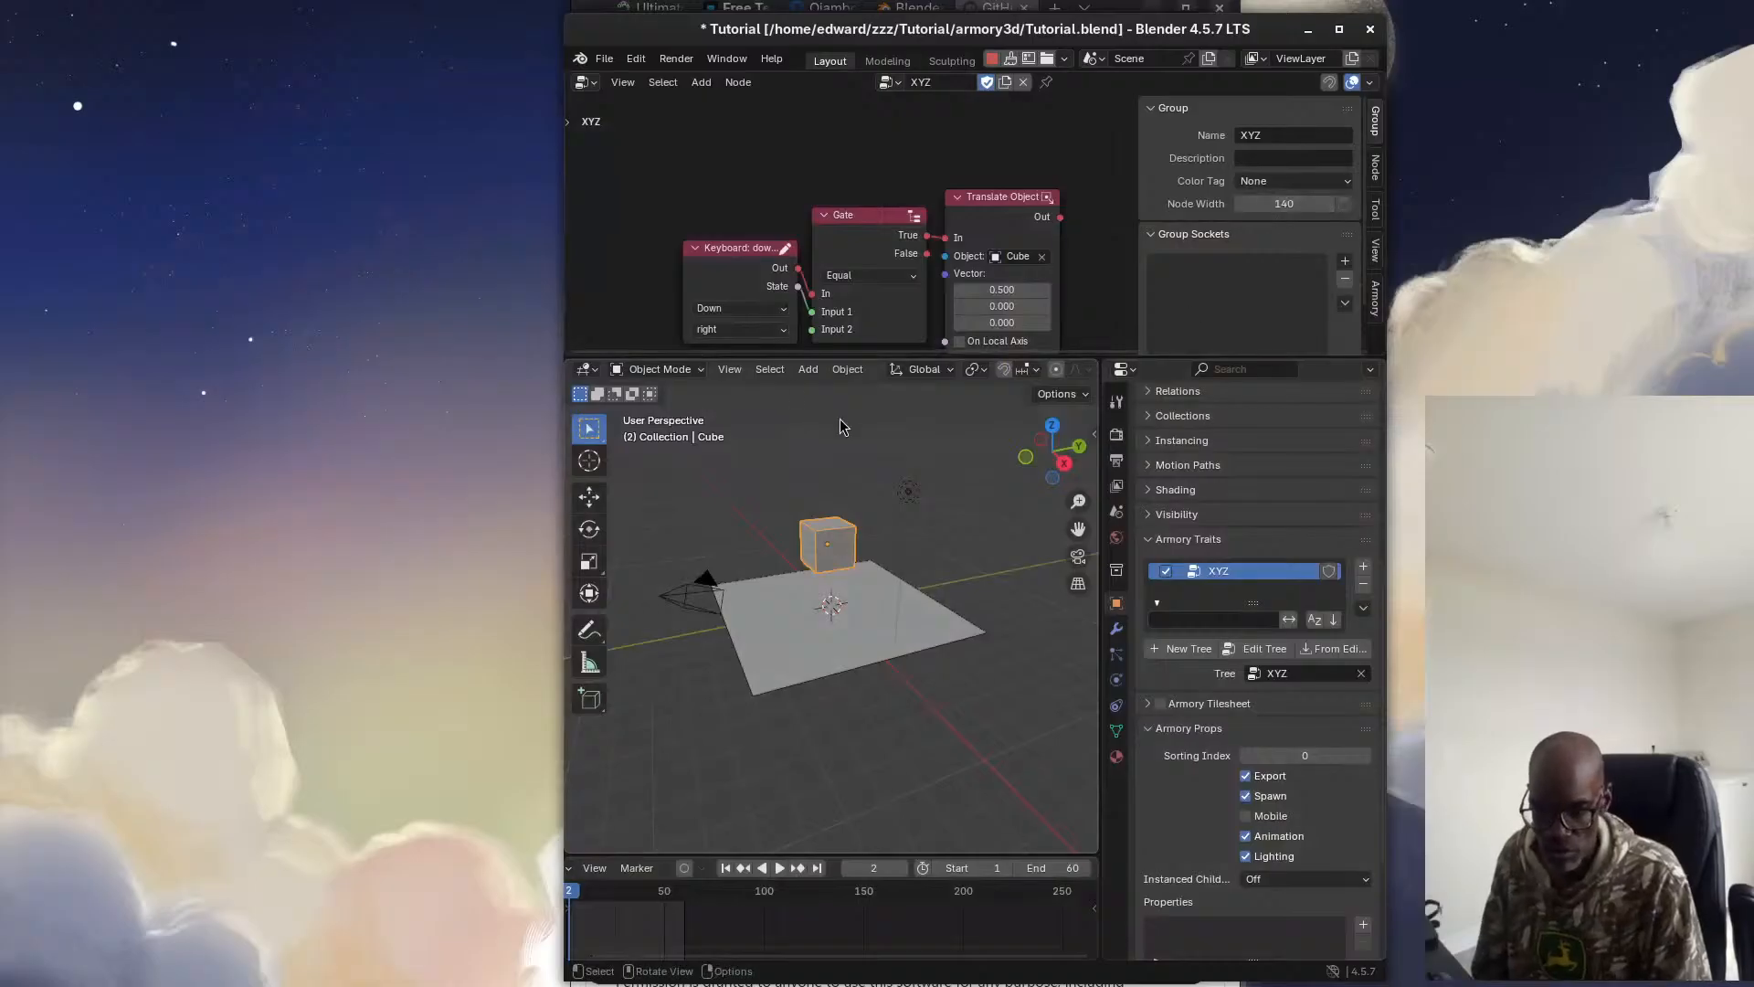
Set the Keyboard node's key to left and save Tutorial.blend
{"action": "left_click_drag", "start_coordinate": [725, 252], "coordinate": [698, 207]}
{"action": "left_click", "coordinate": [747, 284]}
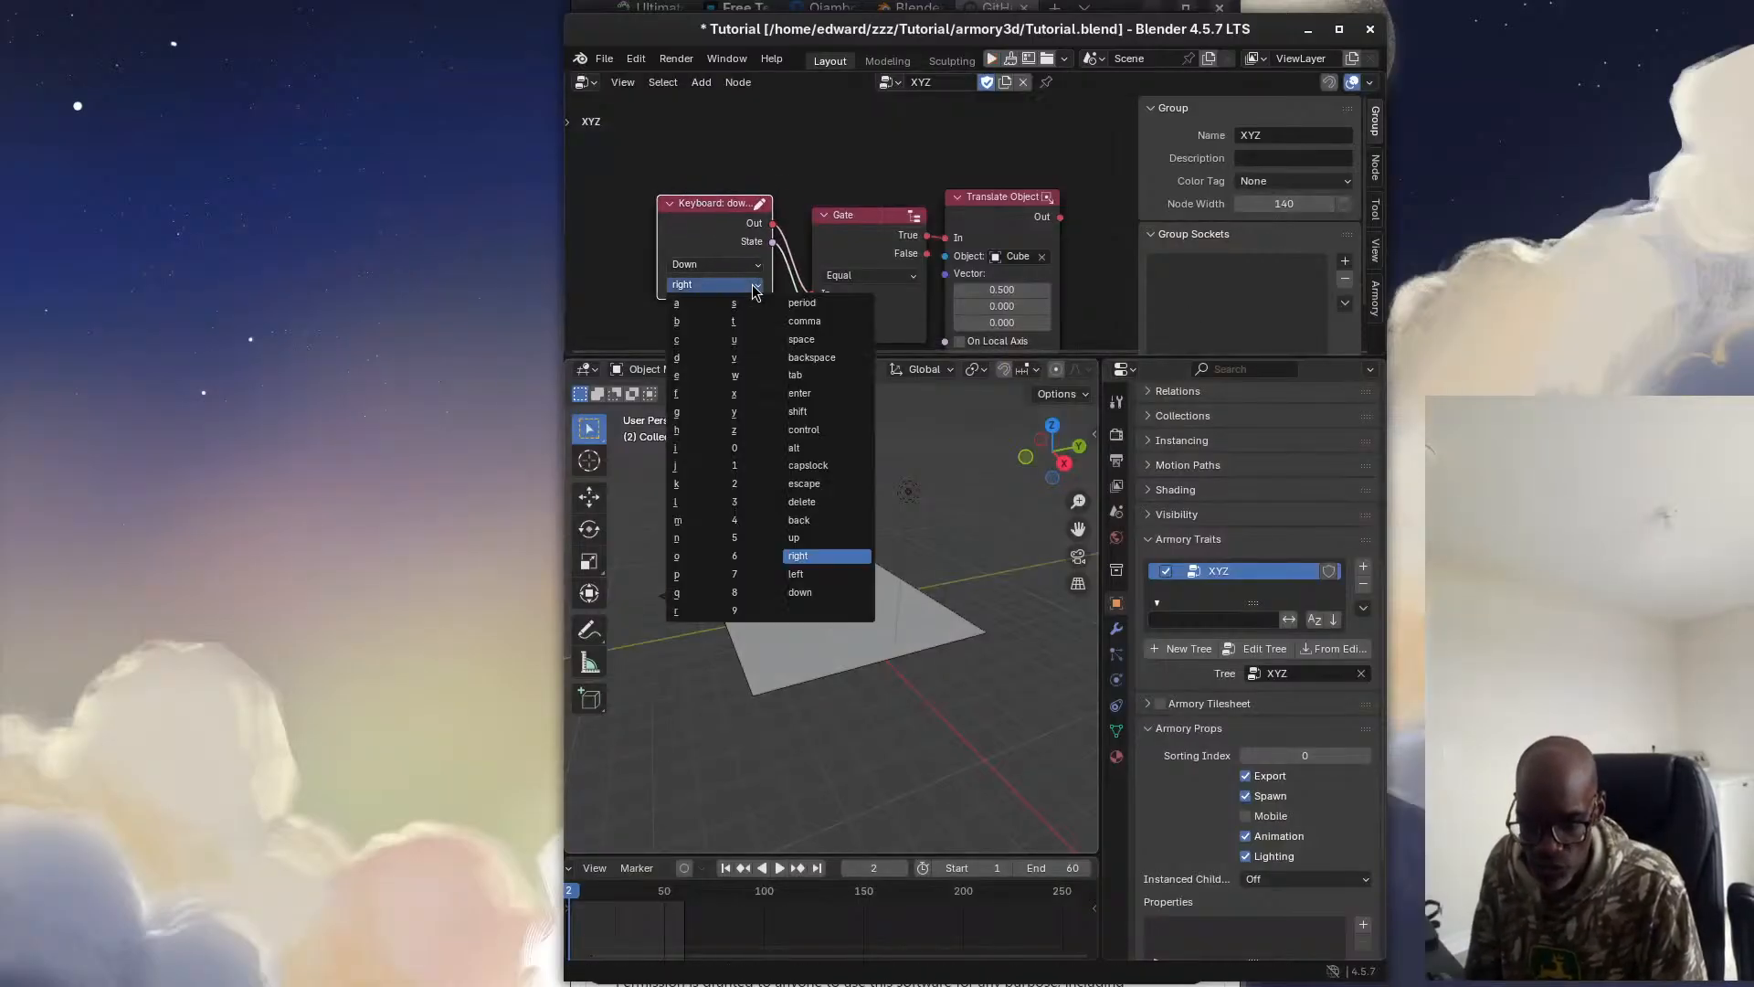
{"action": "left_click", "coordinate": [809, 575]}
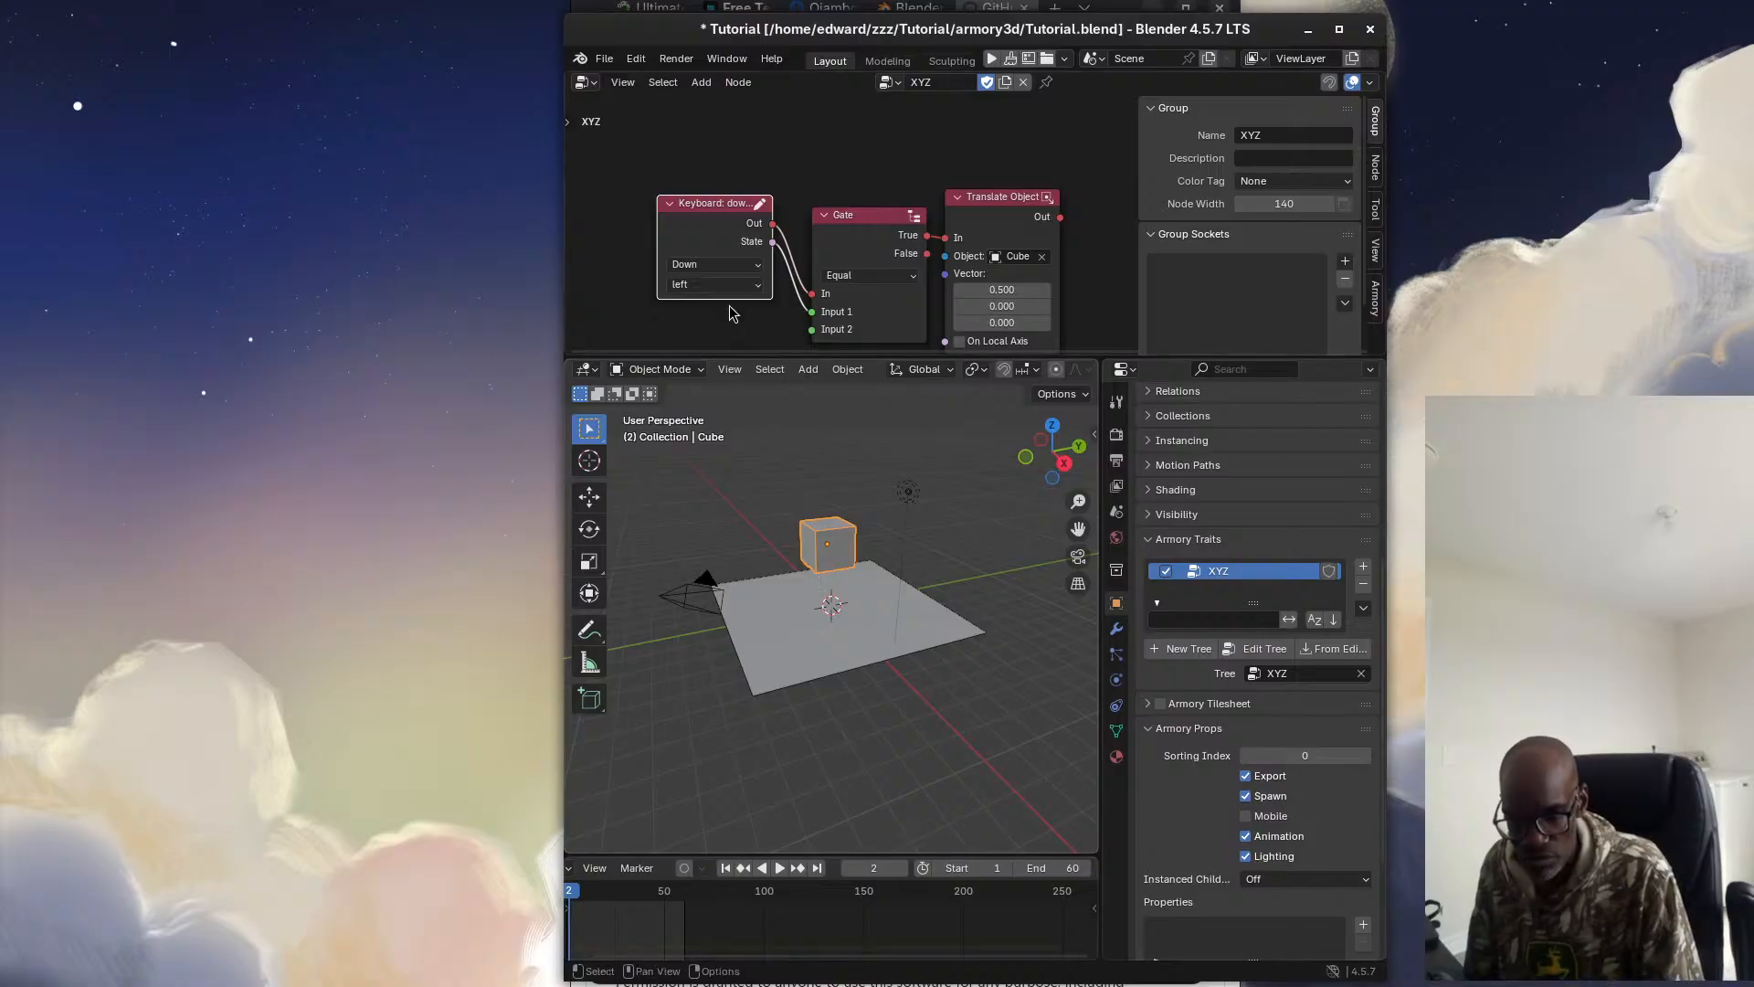
{"action": "left_click", "coordinate": [603, 60]}
{"action": "left_click", "coordinate": [636, 179]}
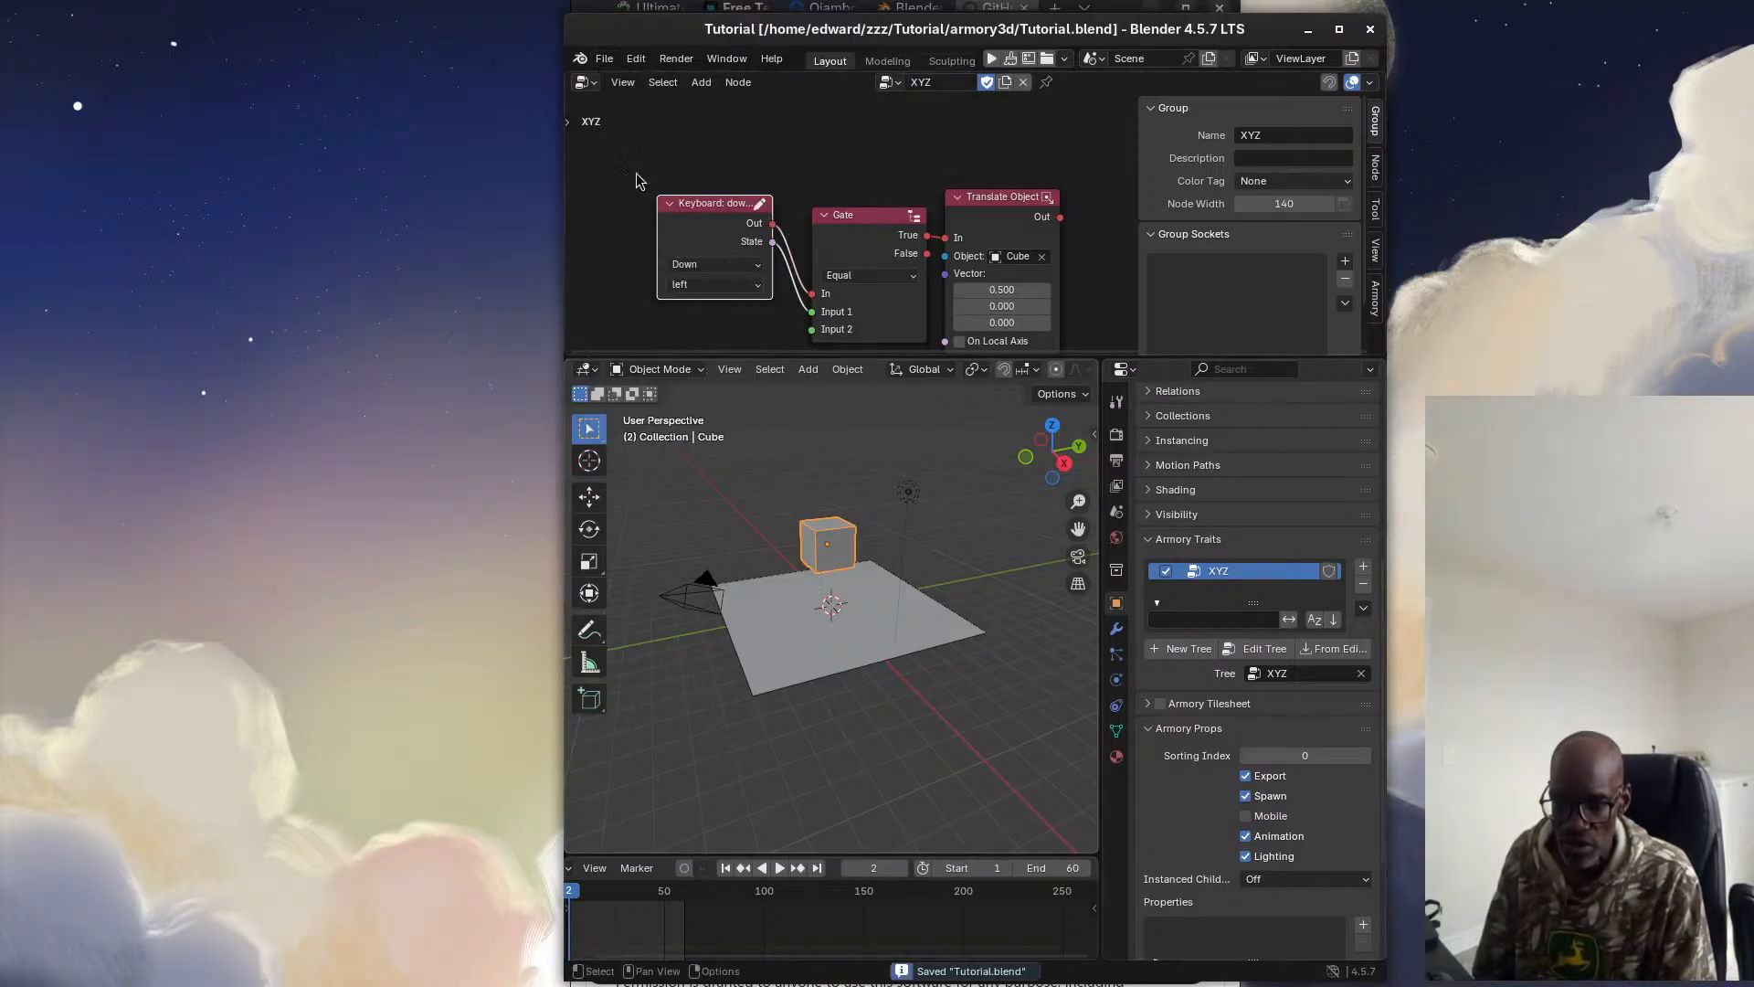
Run the Tutorial game to test the left key, shift the player window over the editor, and close it
{"action": "left_click", "coordinate": [1011, 68]}
{"action": "left_click", "coordinate": [970, 95]}
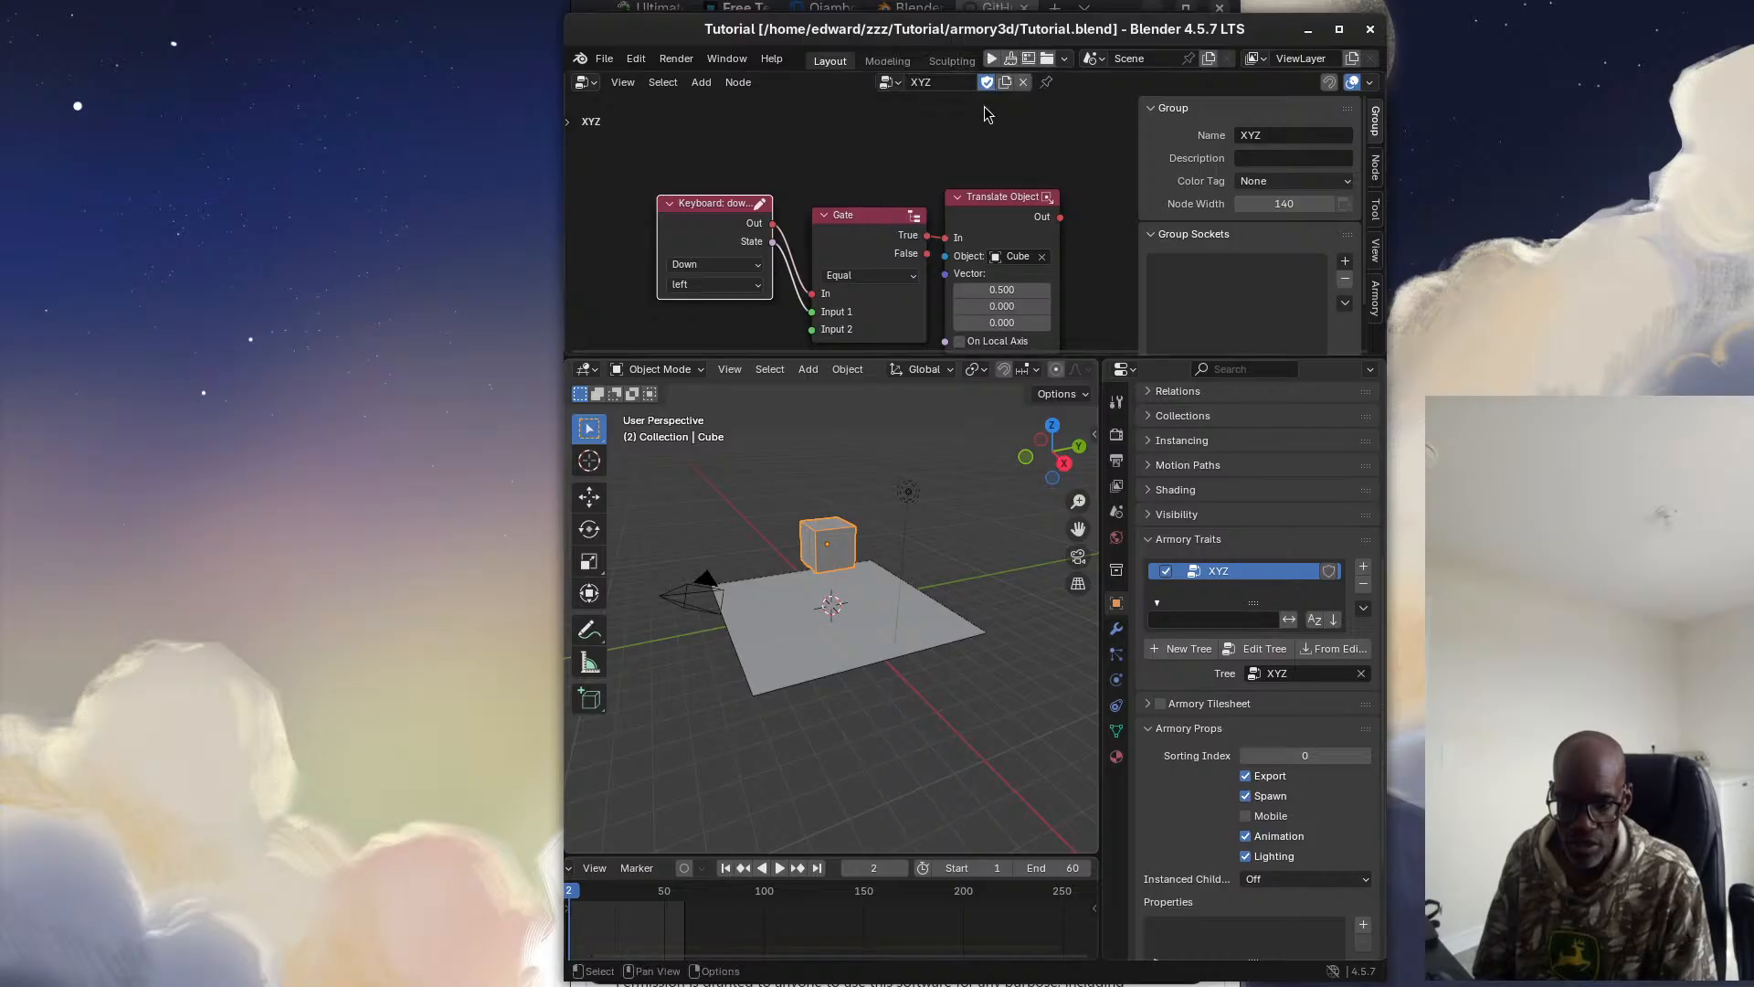
{"action": "left_click", "coordinate": [993, 57]}
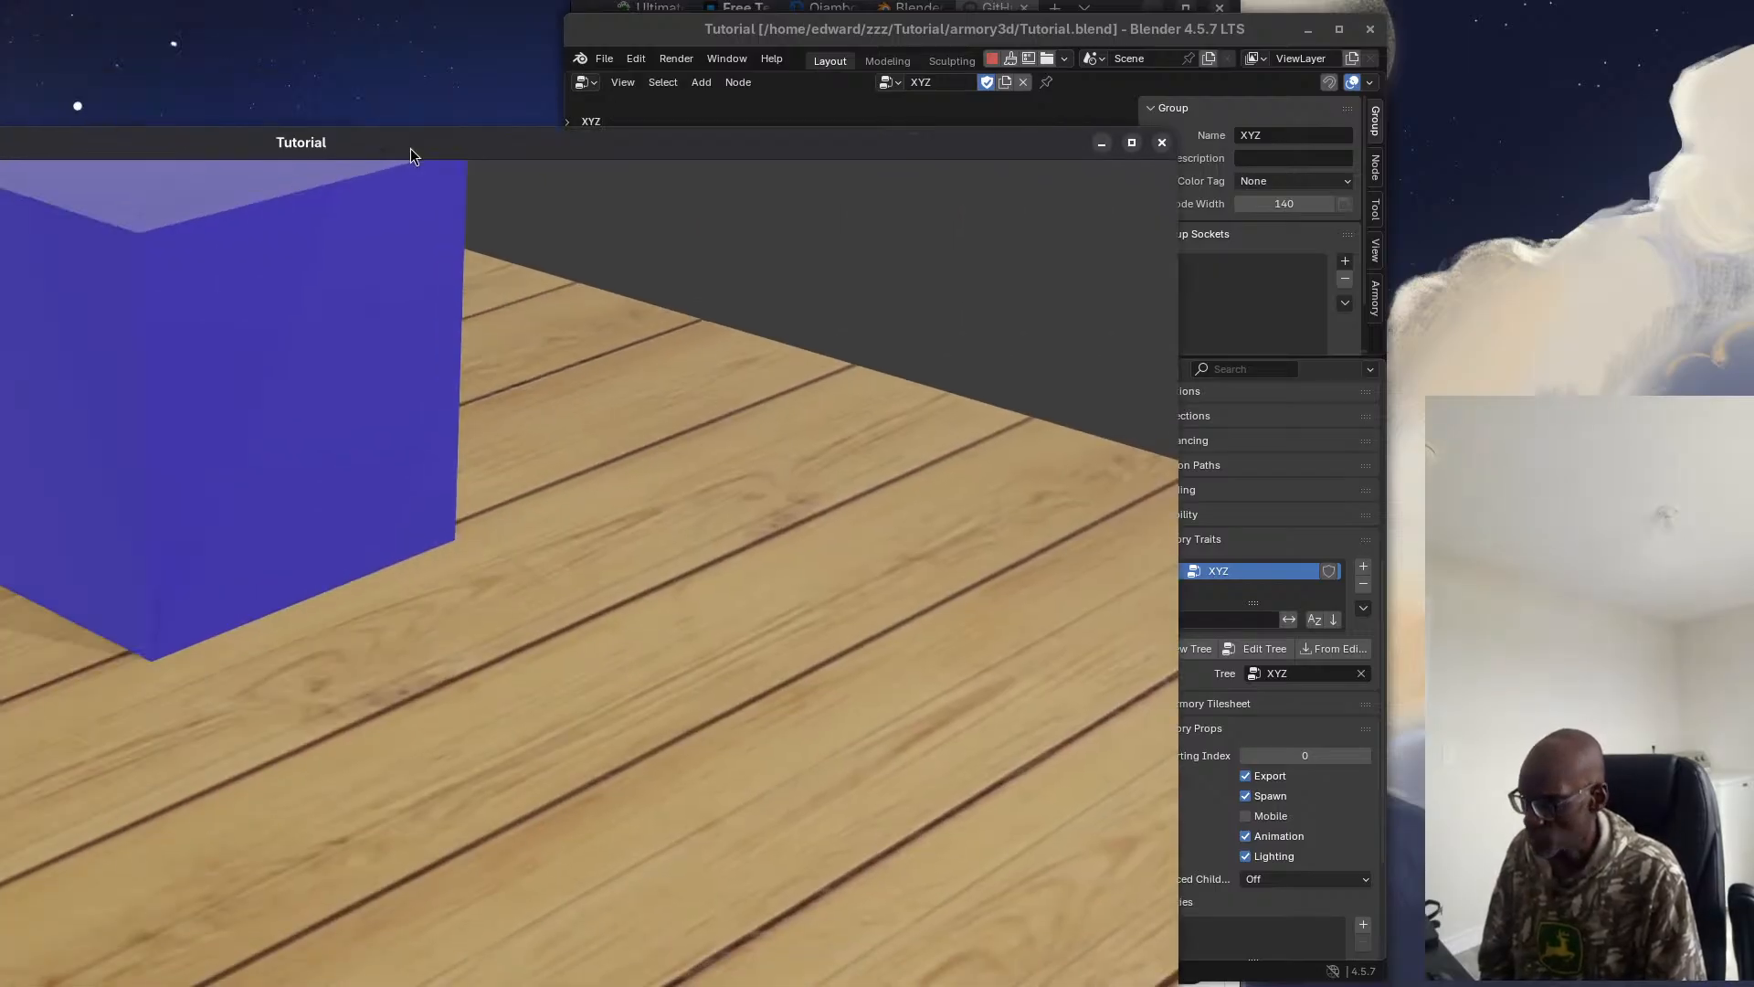
{"action": "left_click_drag", "start_coordinate": [409, 148], "coordinate": [1122, 107]}
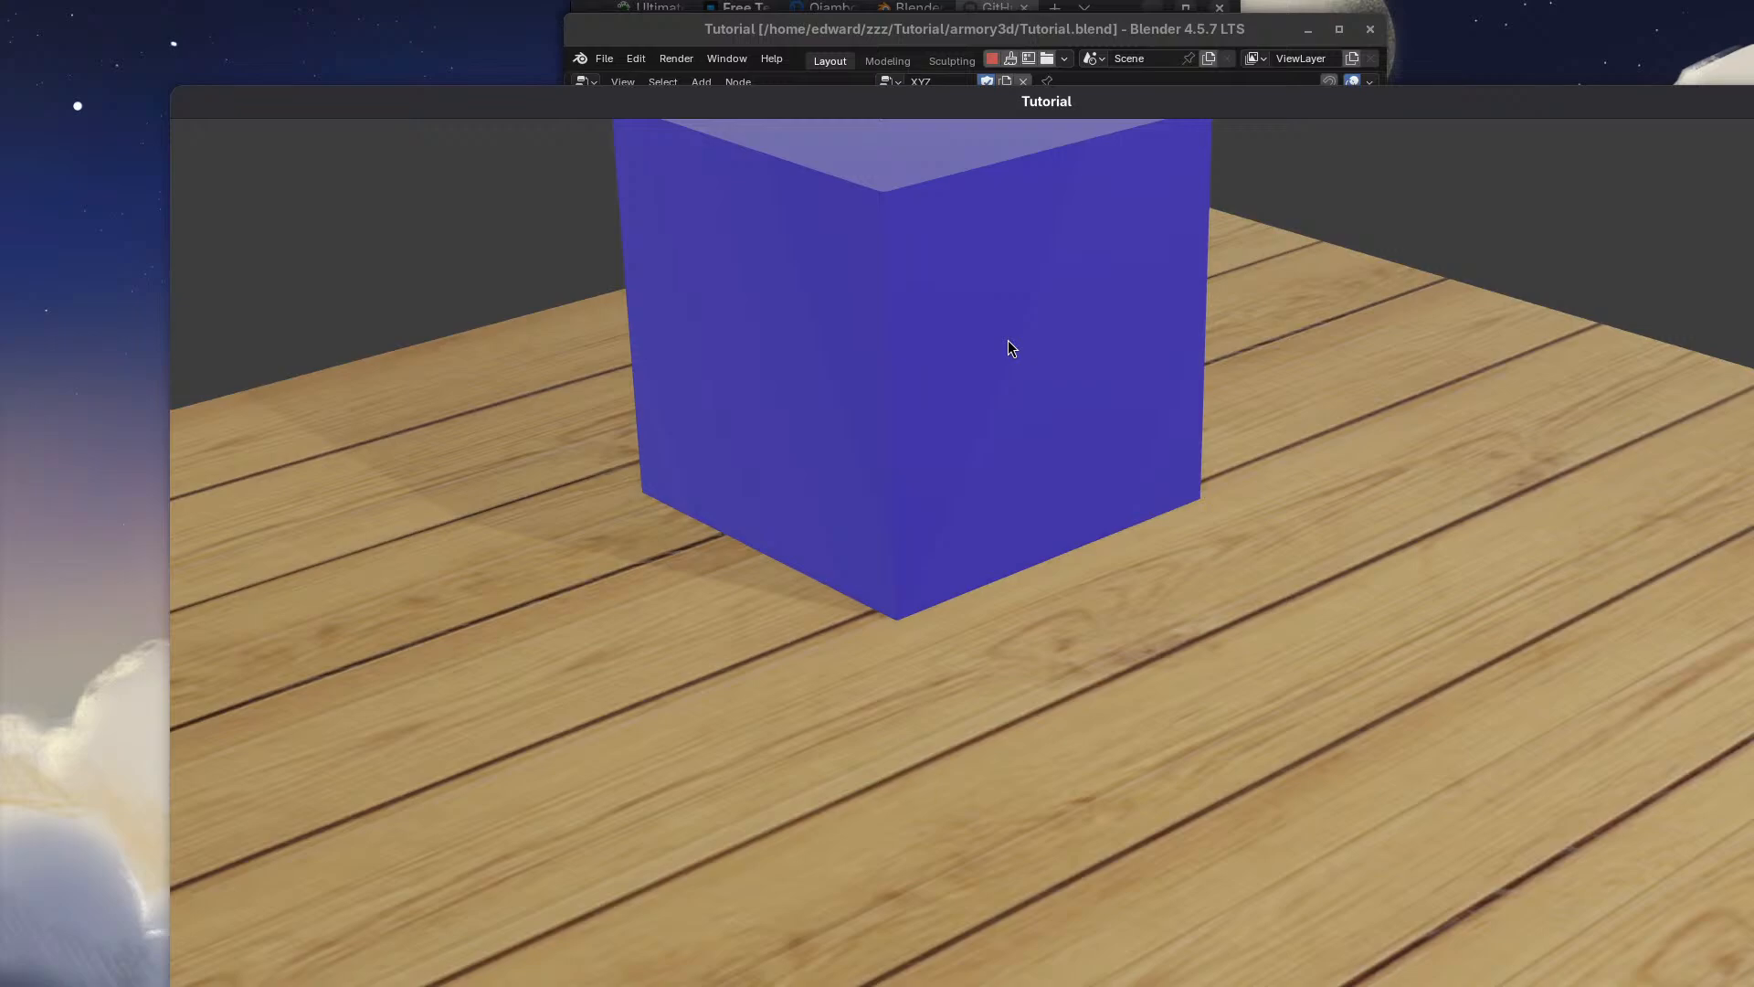
{"action": "left_click_drag", "start_coordinate": [1626, 106], "coordinate": [1144, 159]}
{"action": "left_click", "coordinate": [1424, 153]}
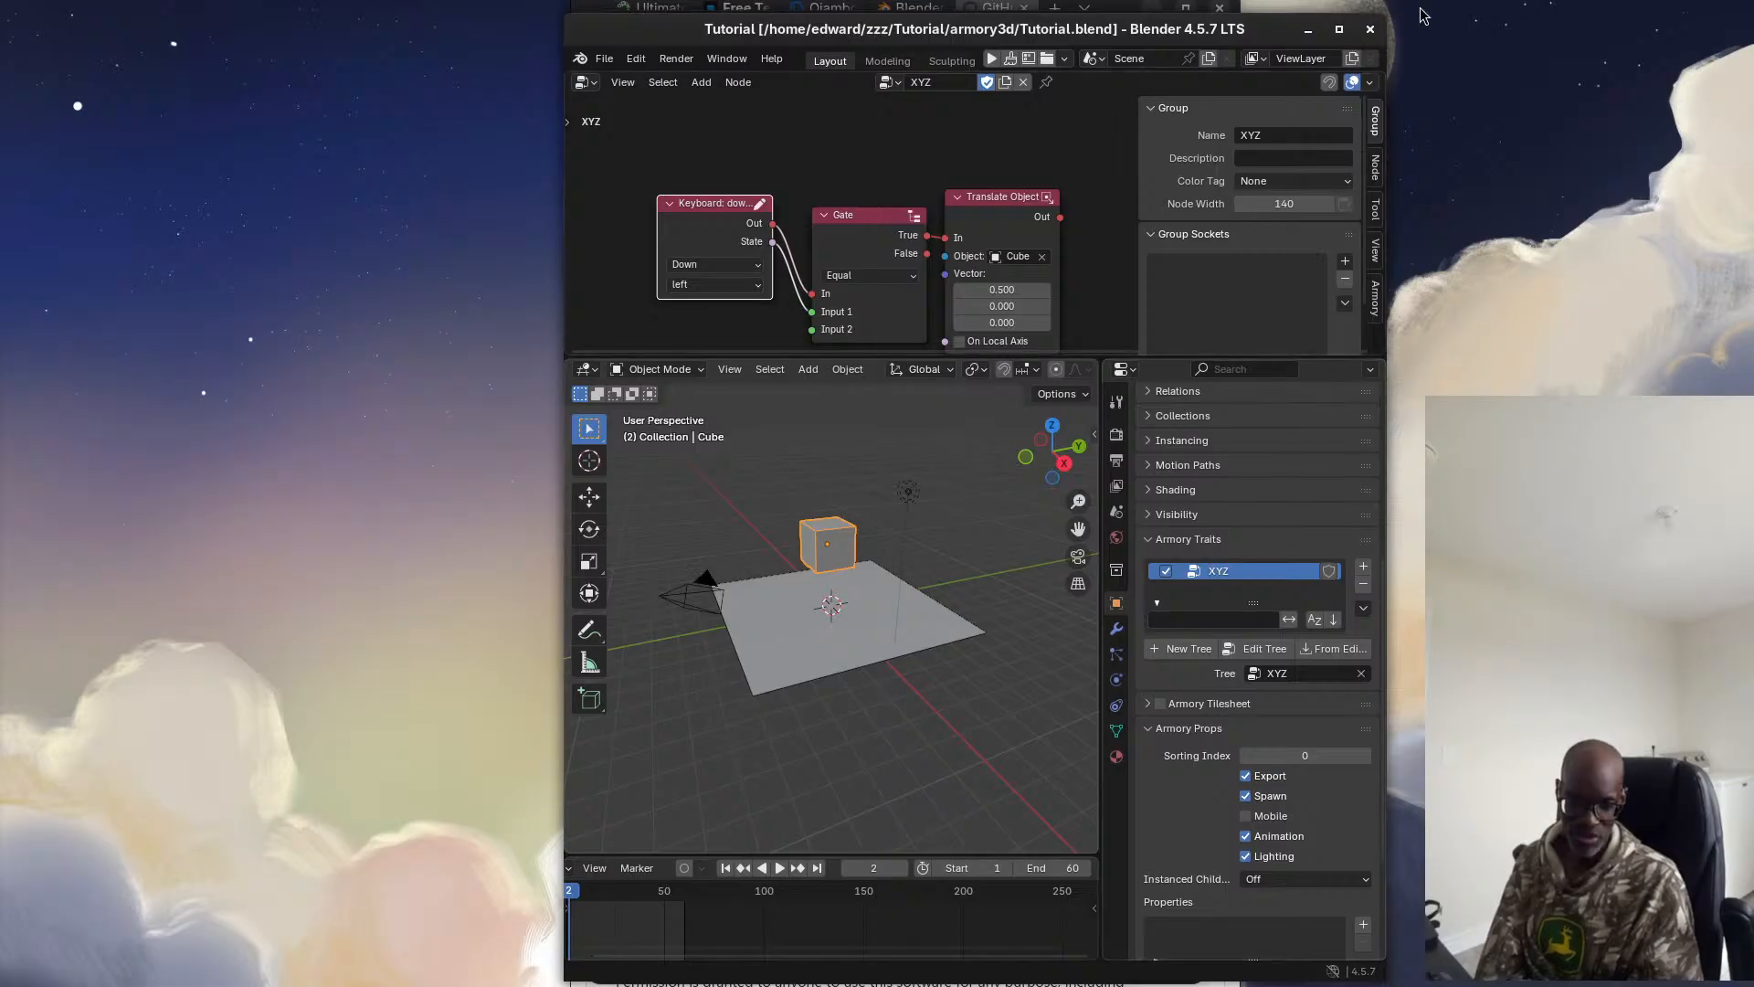
Close Blender and move the blender-4.5.7-linux-x64 folder window aside to uncover the browser
{"action": "left_click", "coordinate": [1370, 33]}
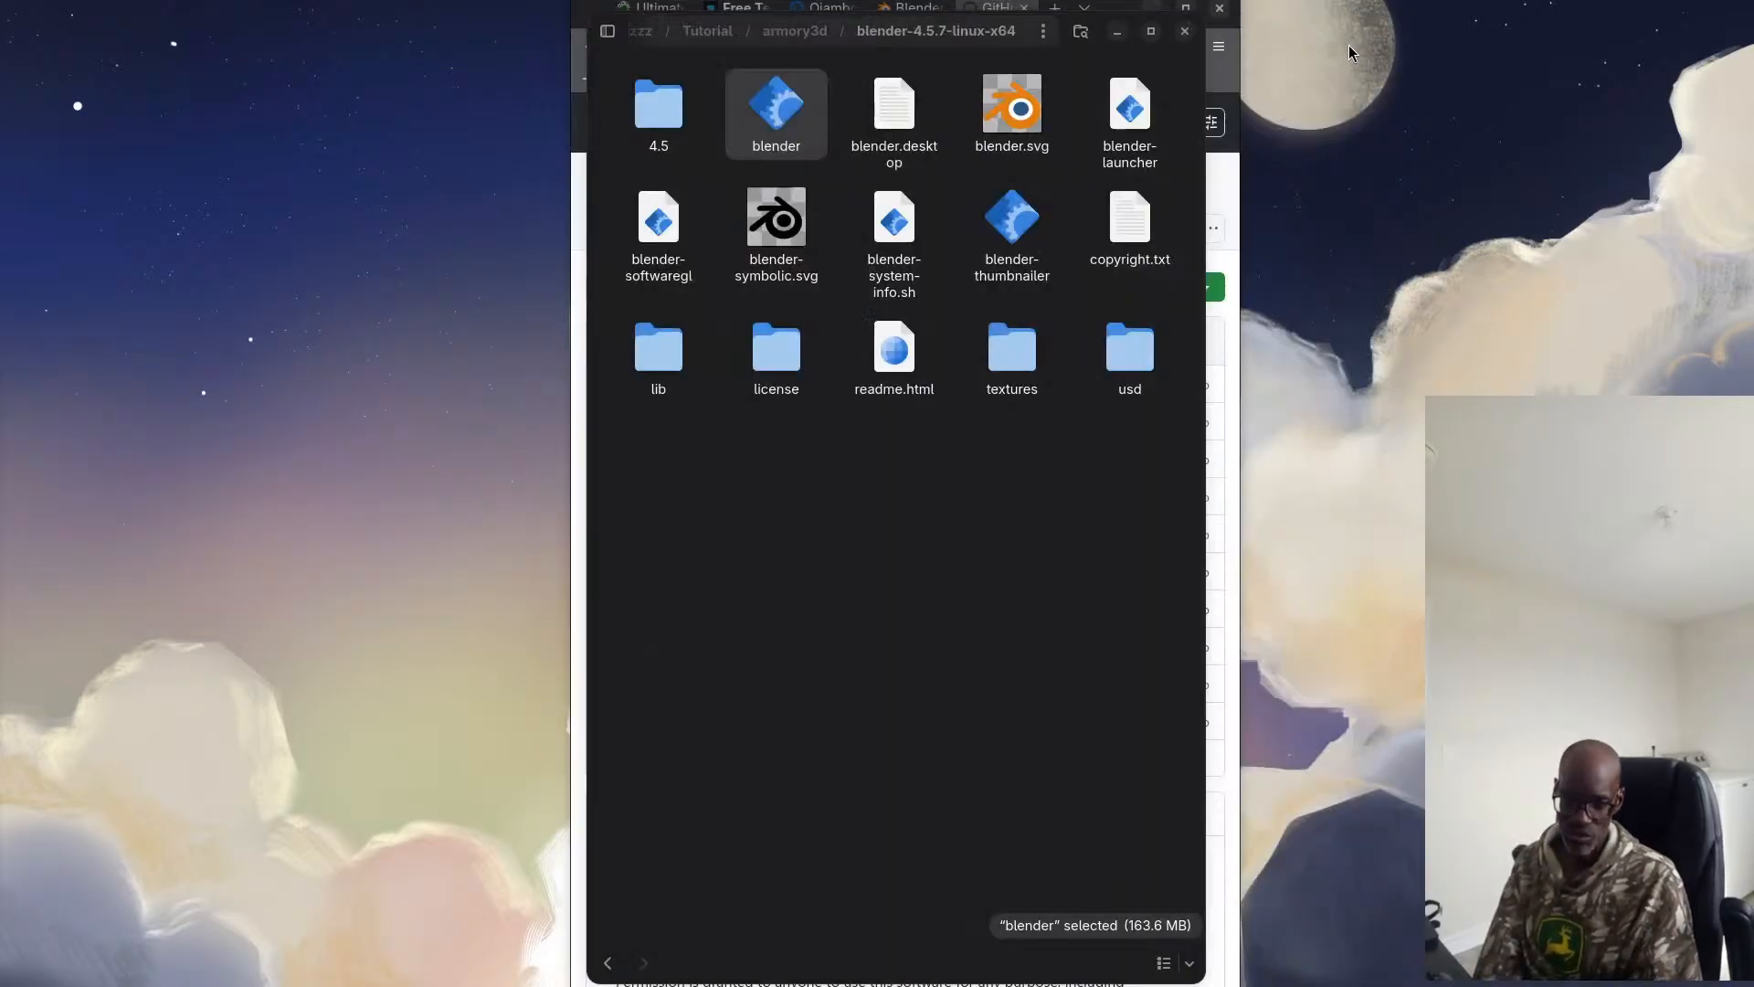
{"action": "left_click_drag", "start_coordinate": [1097, 42], "coordinate": [448, 69]}
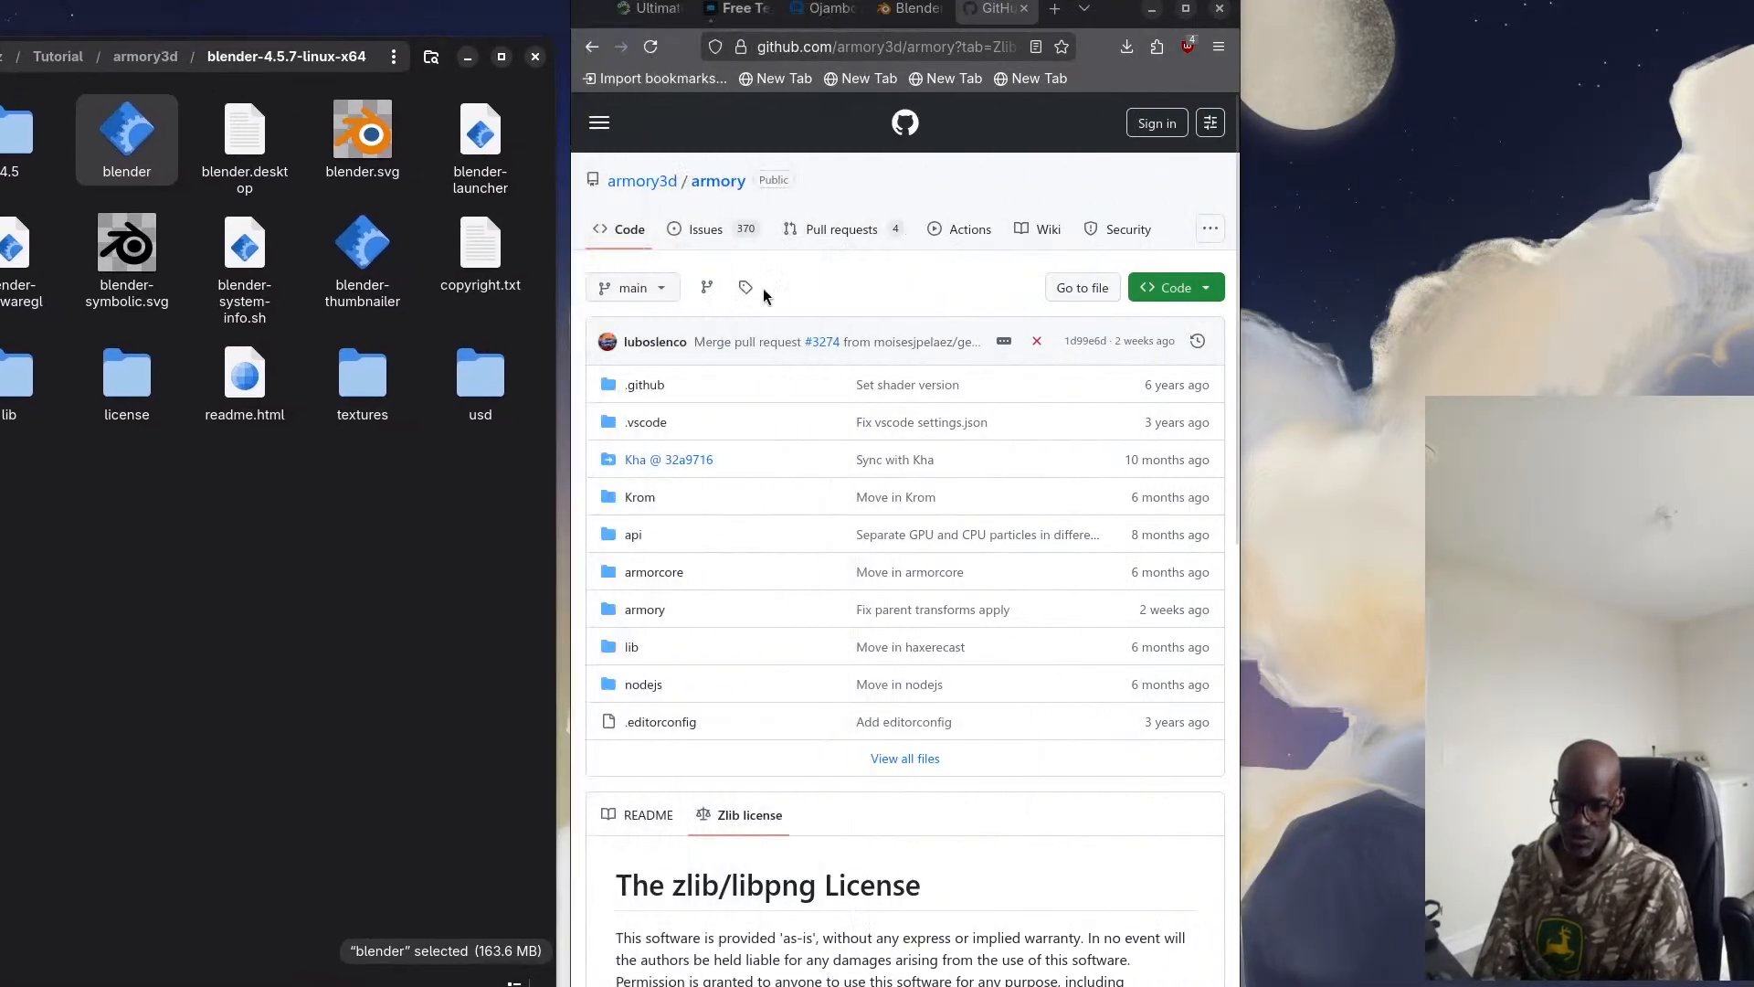
Switch to the browser and examine the open issues of the armory3d/armory repository on GitHub
{"action": "left_click", "coordinate": [650, 8]}
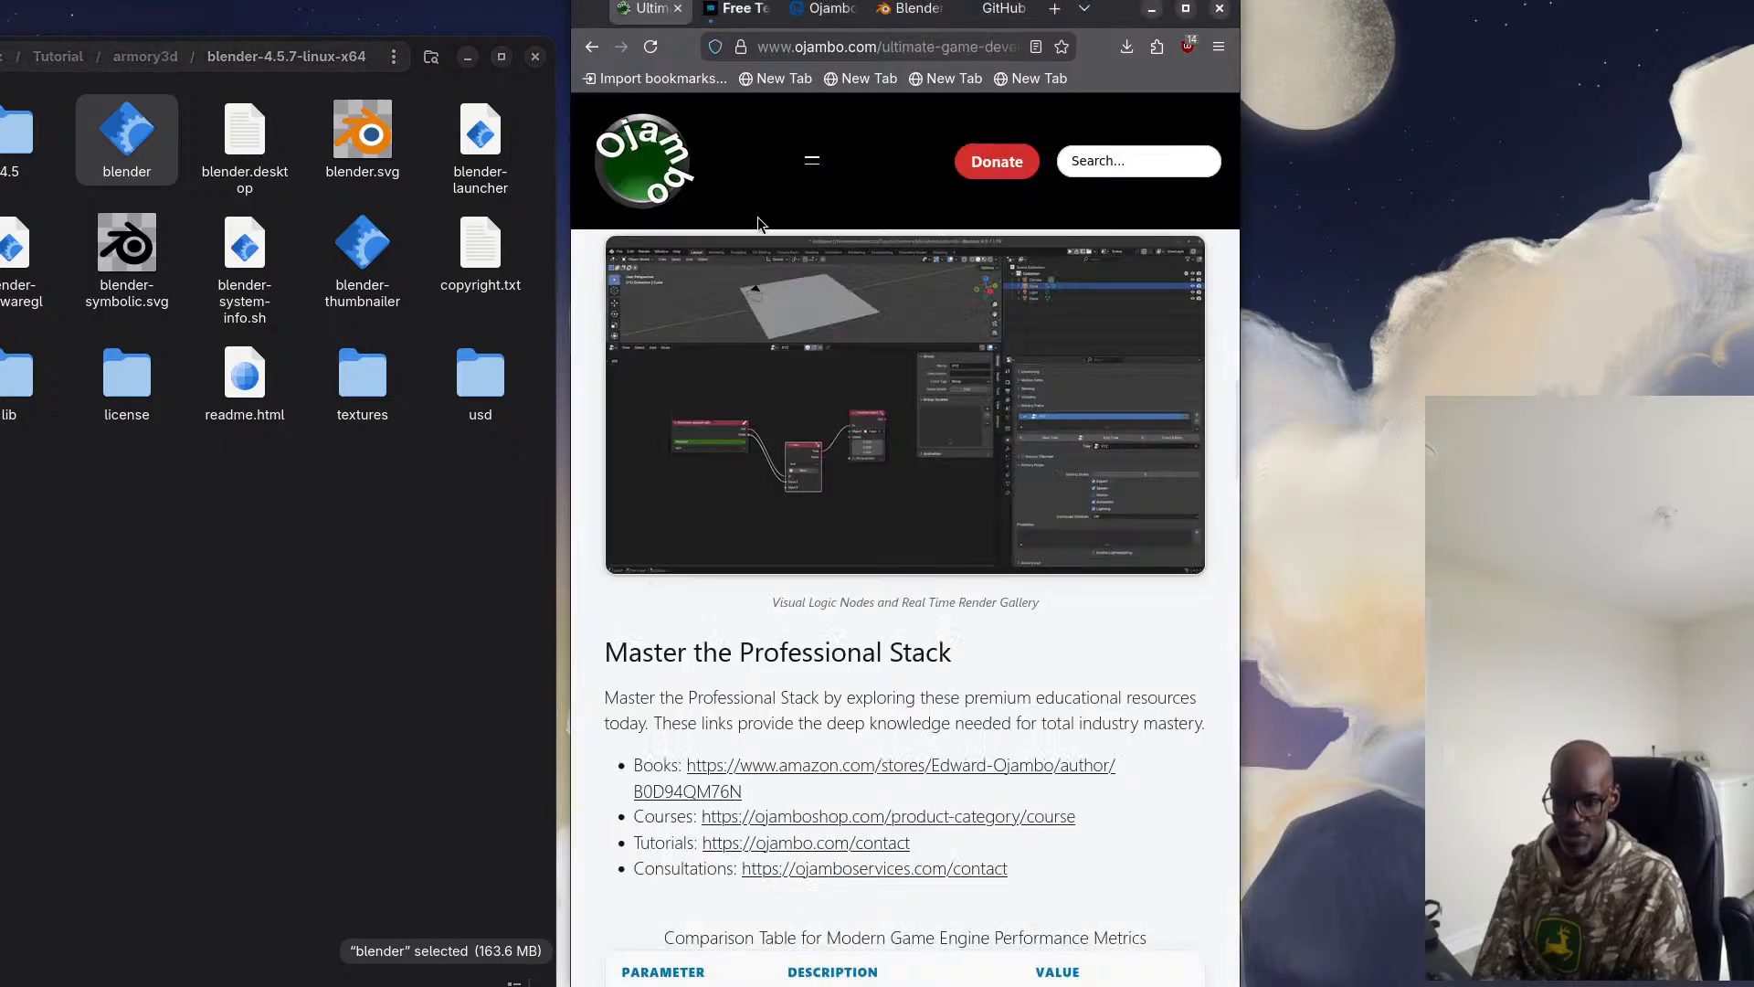
{"action": "left_click", "coordinate": [1001, 8]}
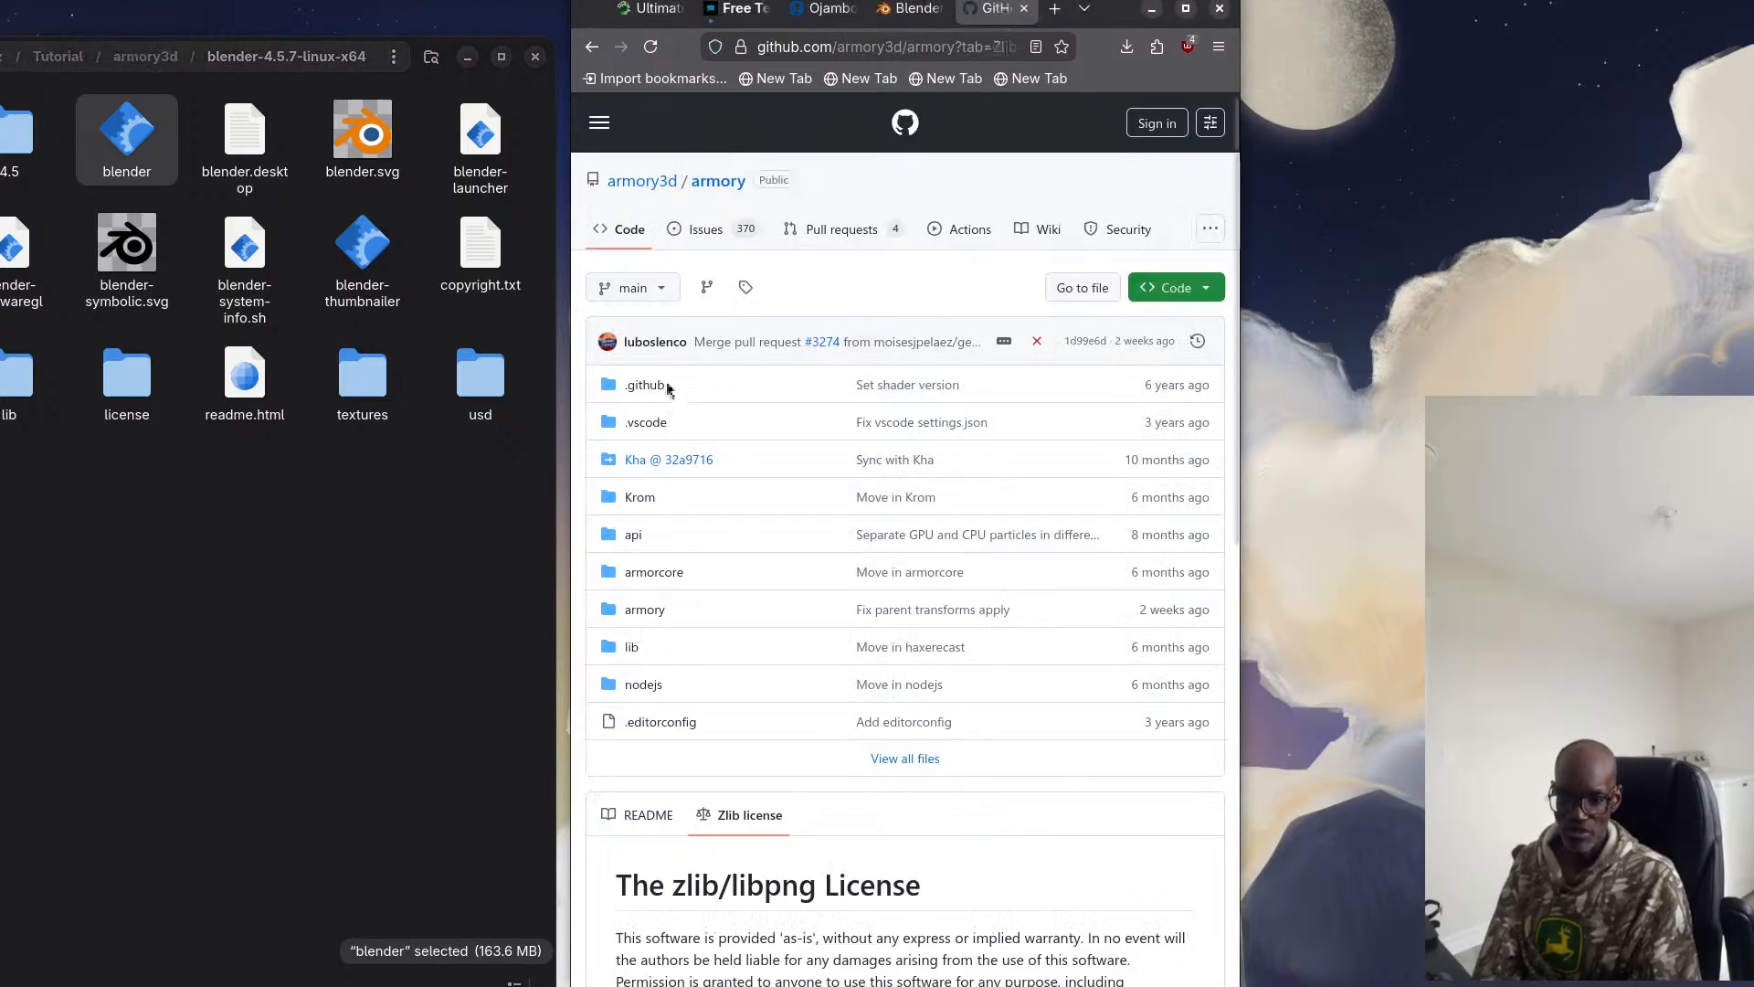
{"action": "left_click", "coordinate": [717, 228]}
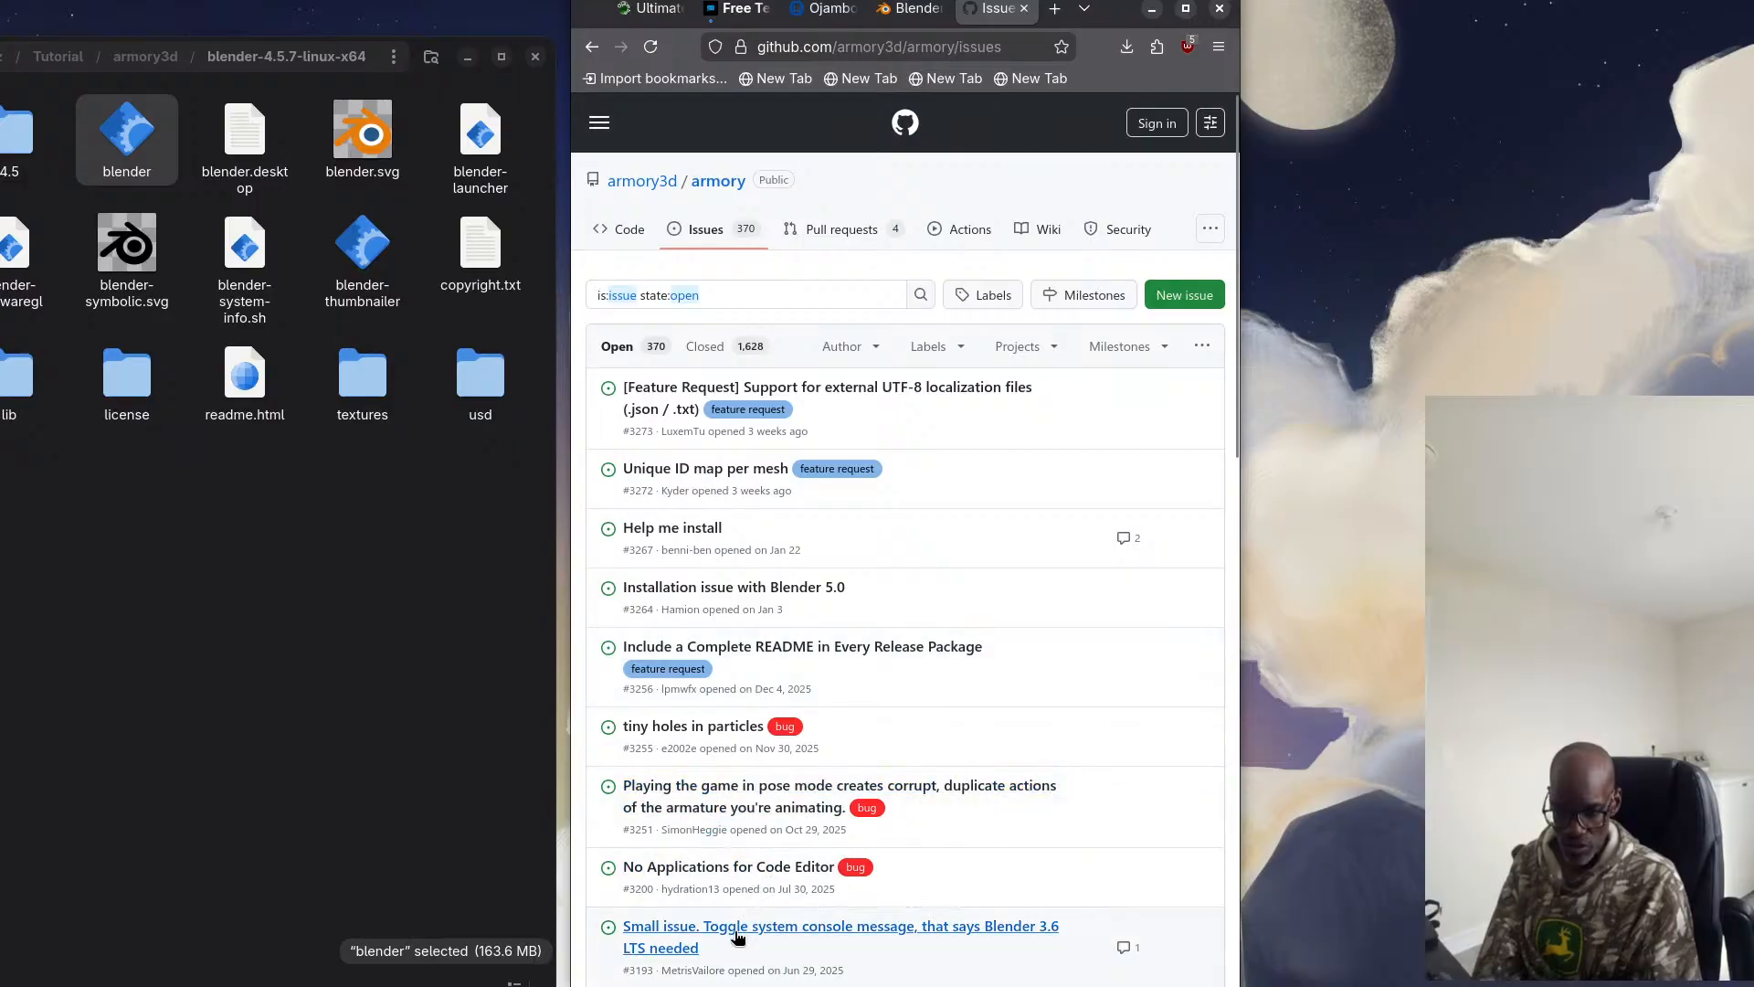
{"action": "scroll", "coordinate": [751, 969], "scroll_direction": "down", "scroll_amount": 2}
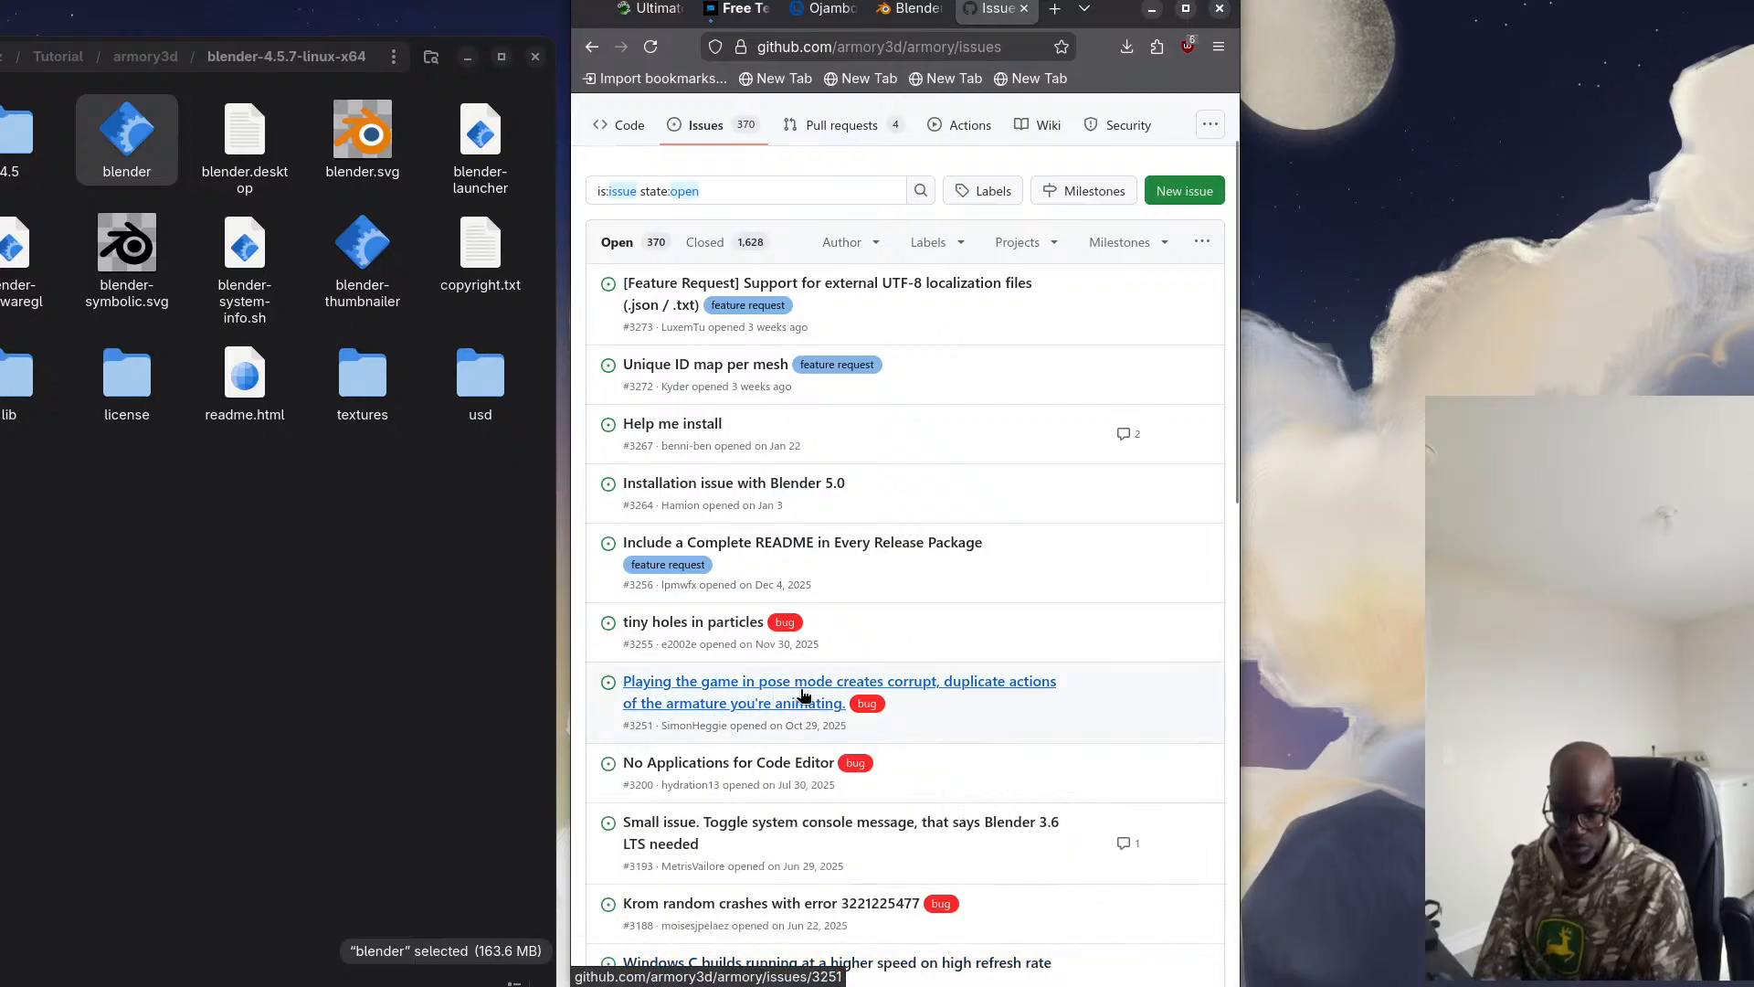
{"action": "scroll", "coordinate": [803, 694], "scroll_direction": "up", "scroll_amount": 2}
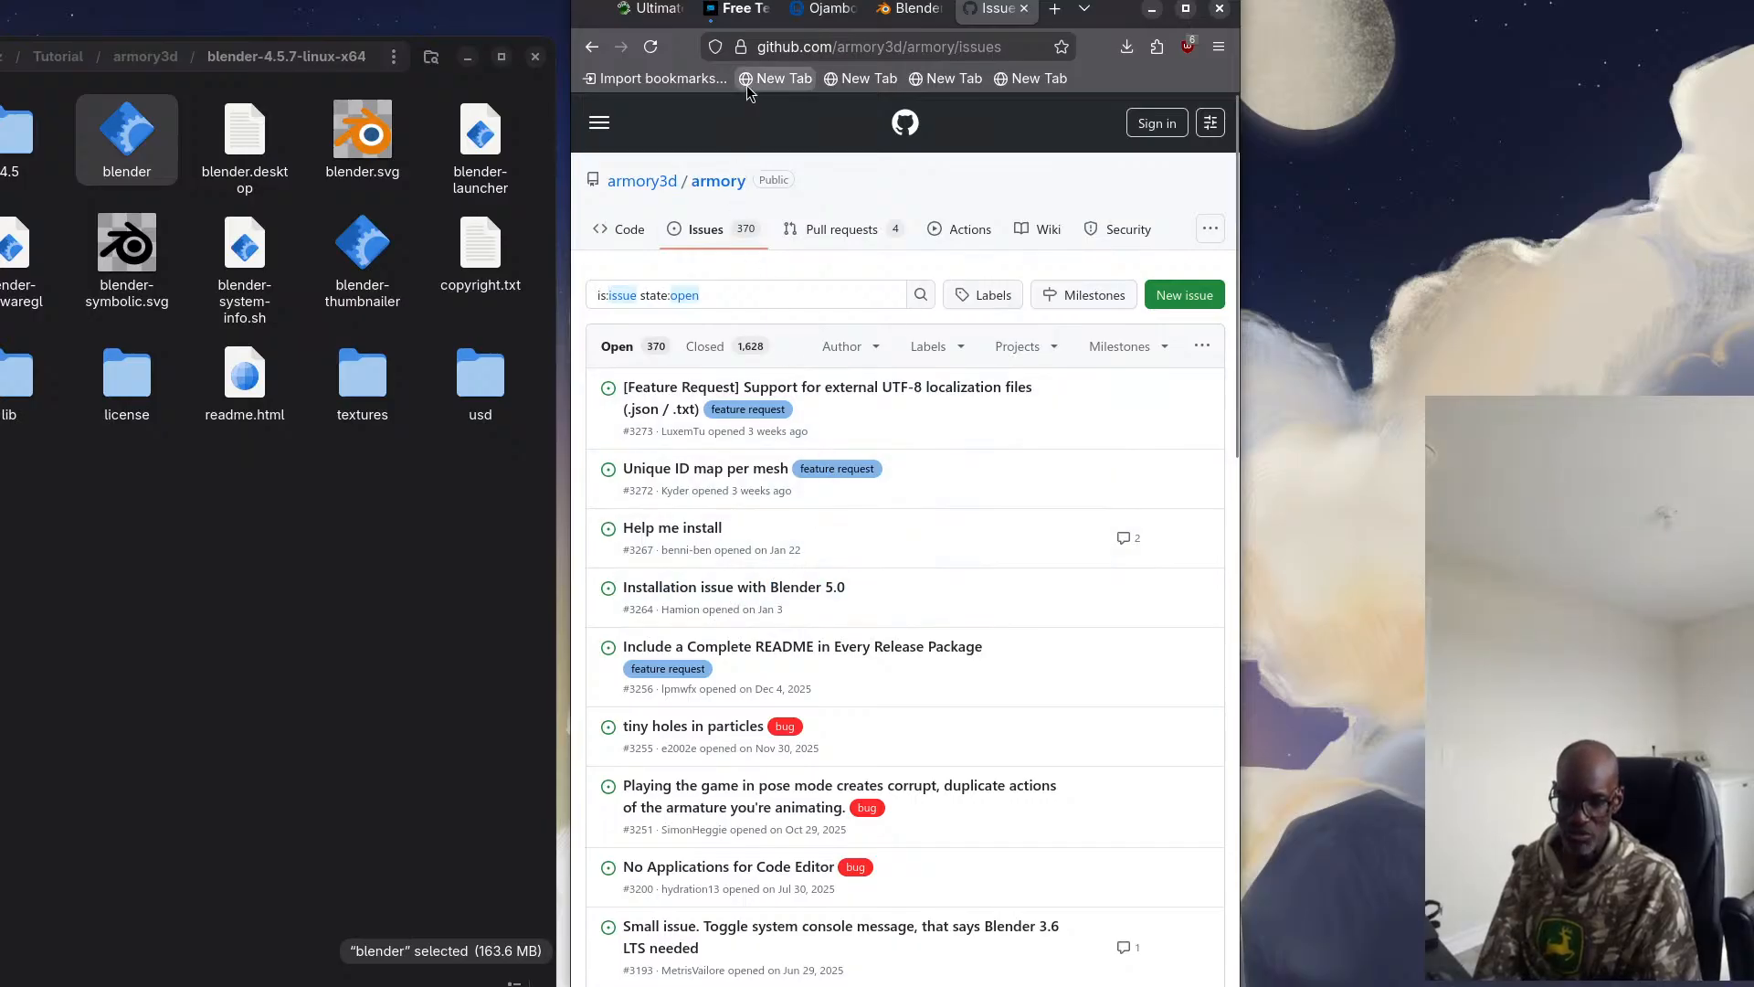
Revisit the ojambo.com article and look through the plans and popular guides on the Ojamboshop home page
{"action": "left_click", "coordinate": [658, 9]}
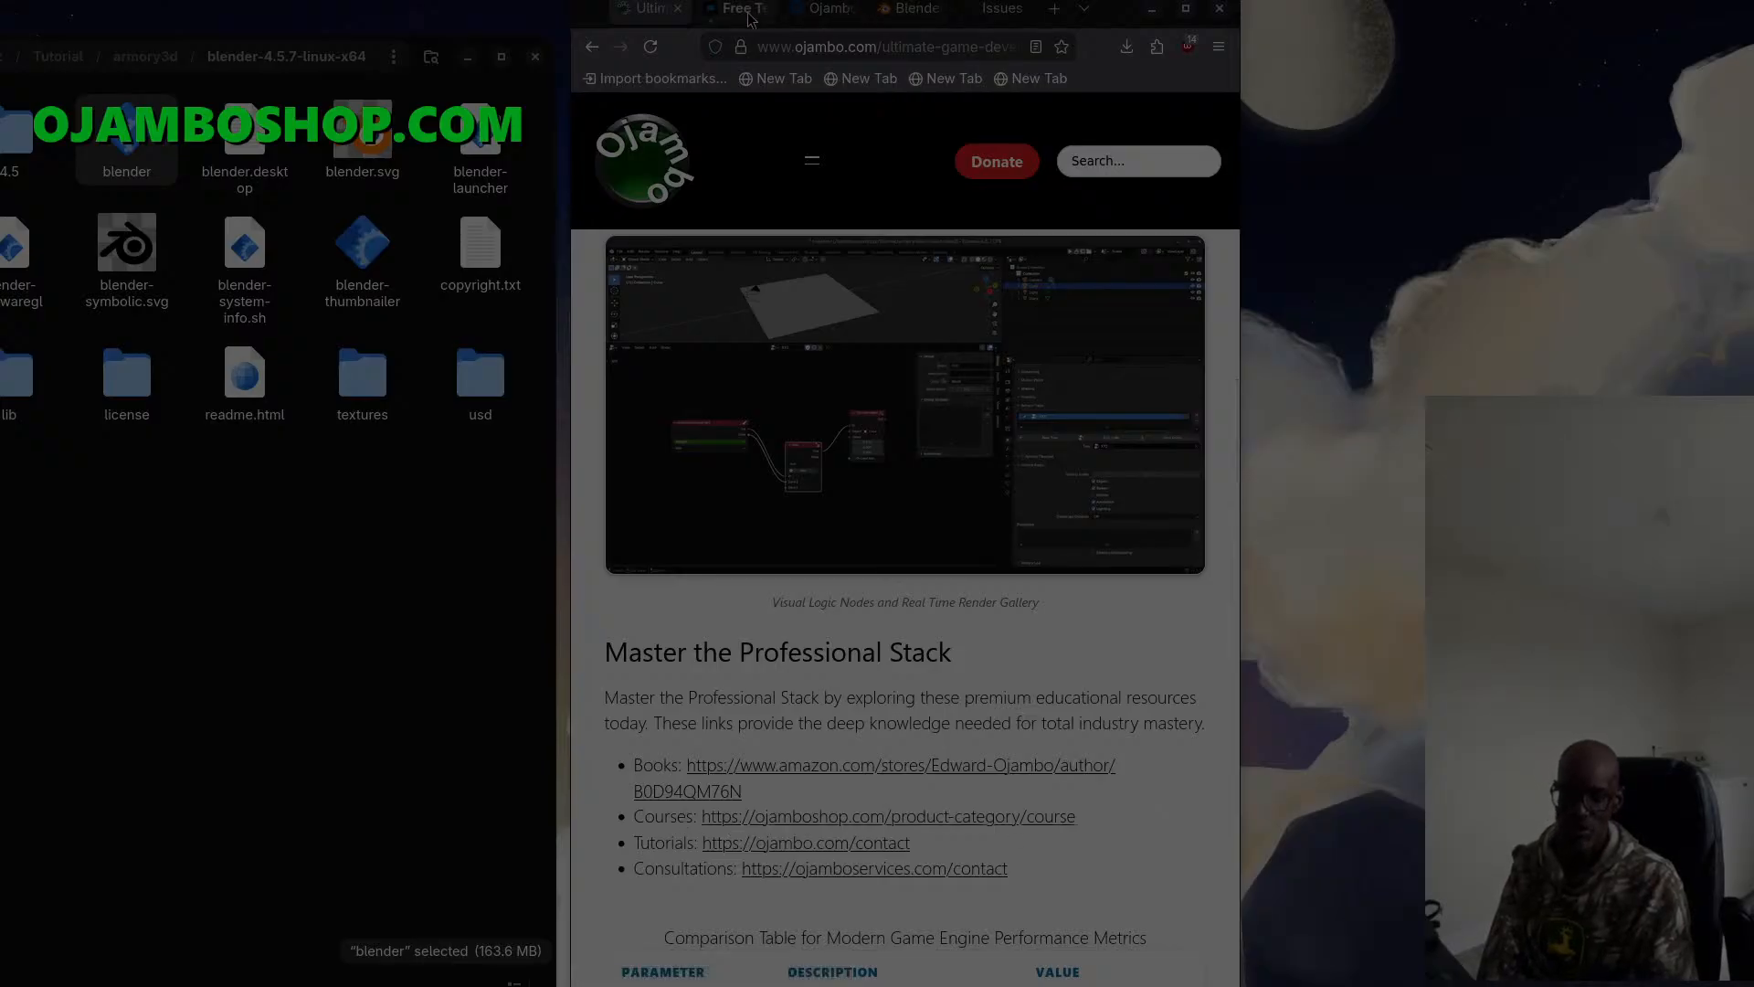
{"action": "left_click", "coordinate": [813, 18]}
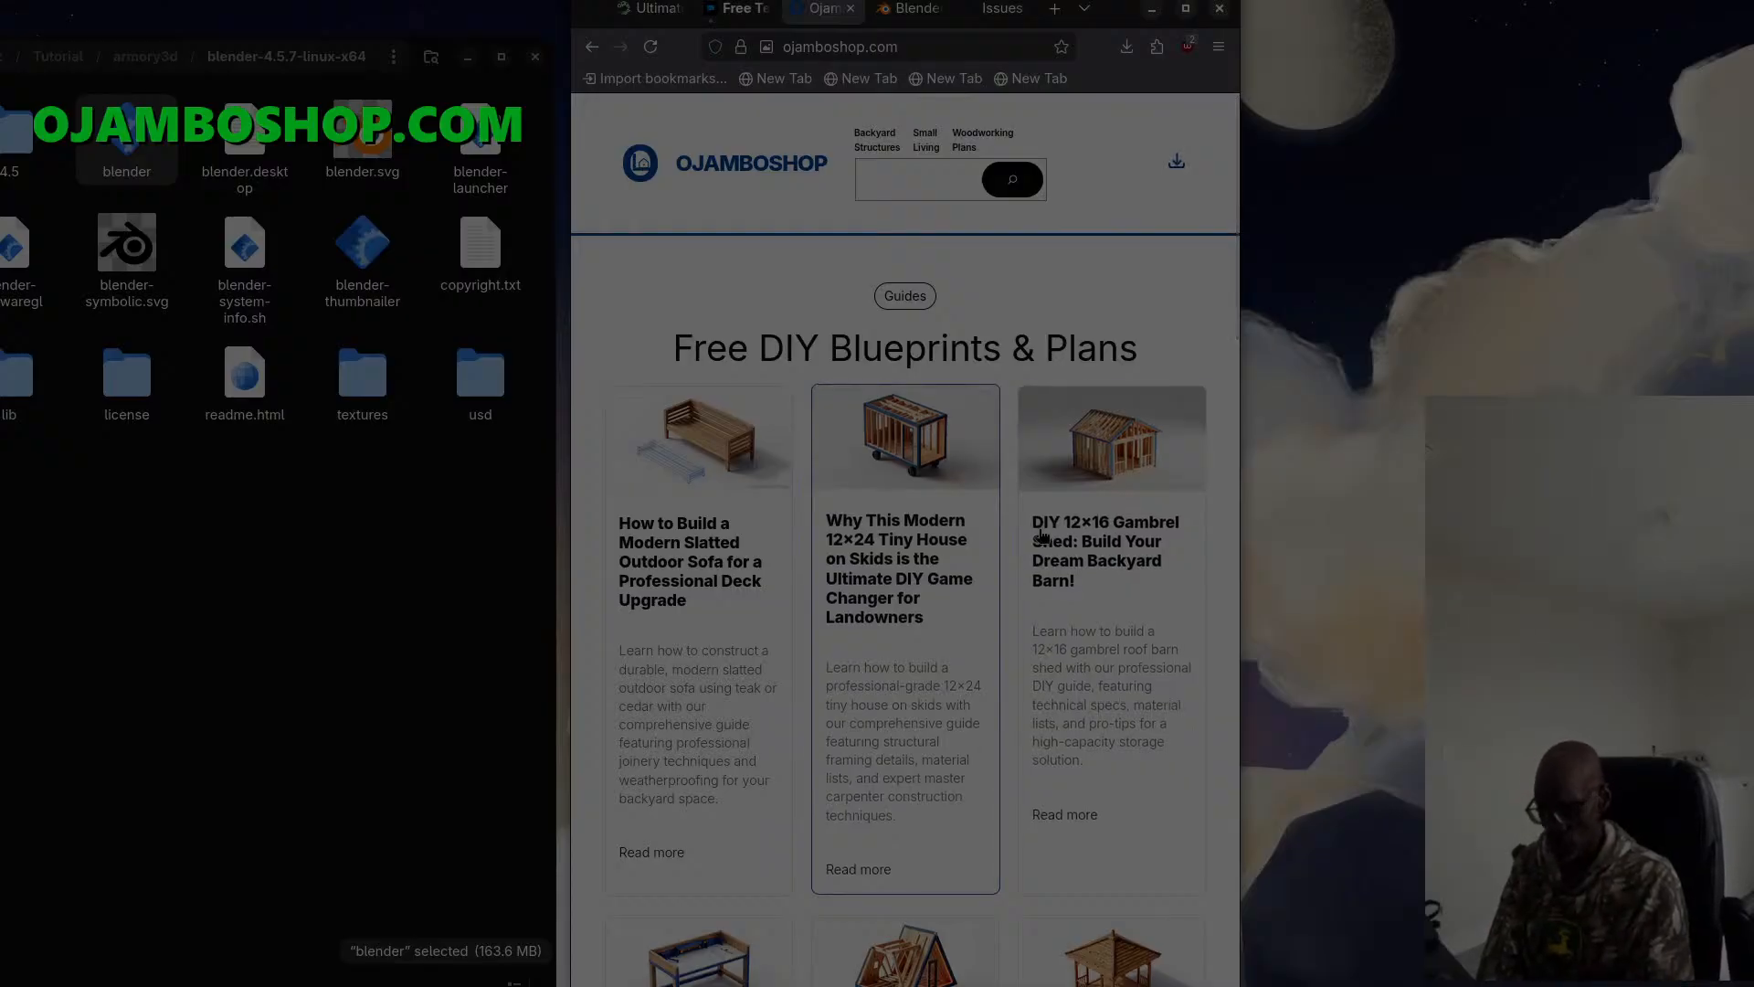
{"action": "scroll", "coordinate": [900, 501], "scroll_direction": "down", "scroll_amount": 10}
{"action": "scroll", "coordinate": [895, 499], "scroll_direction": "down", "scroll_amount": 3}
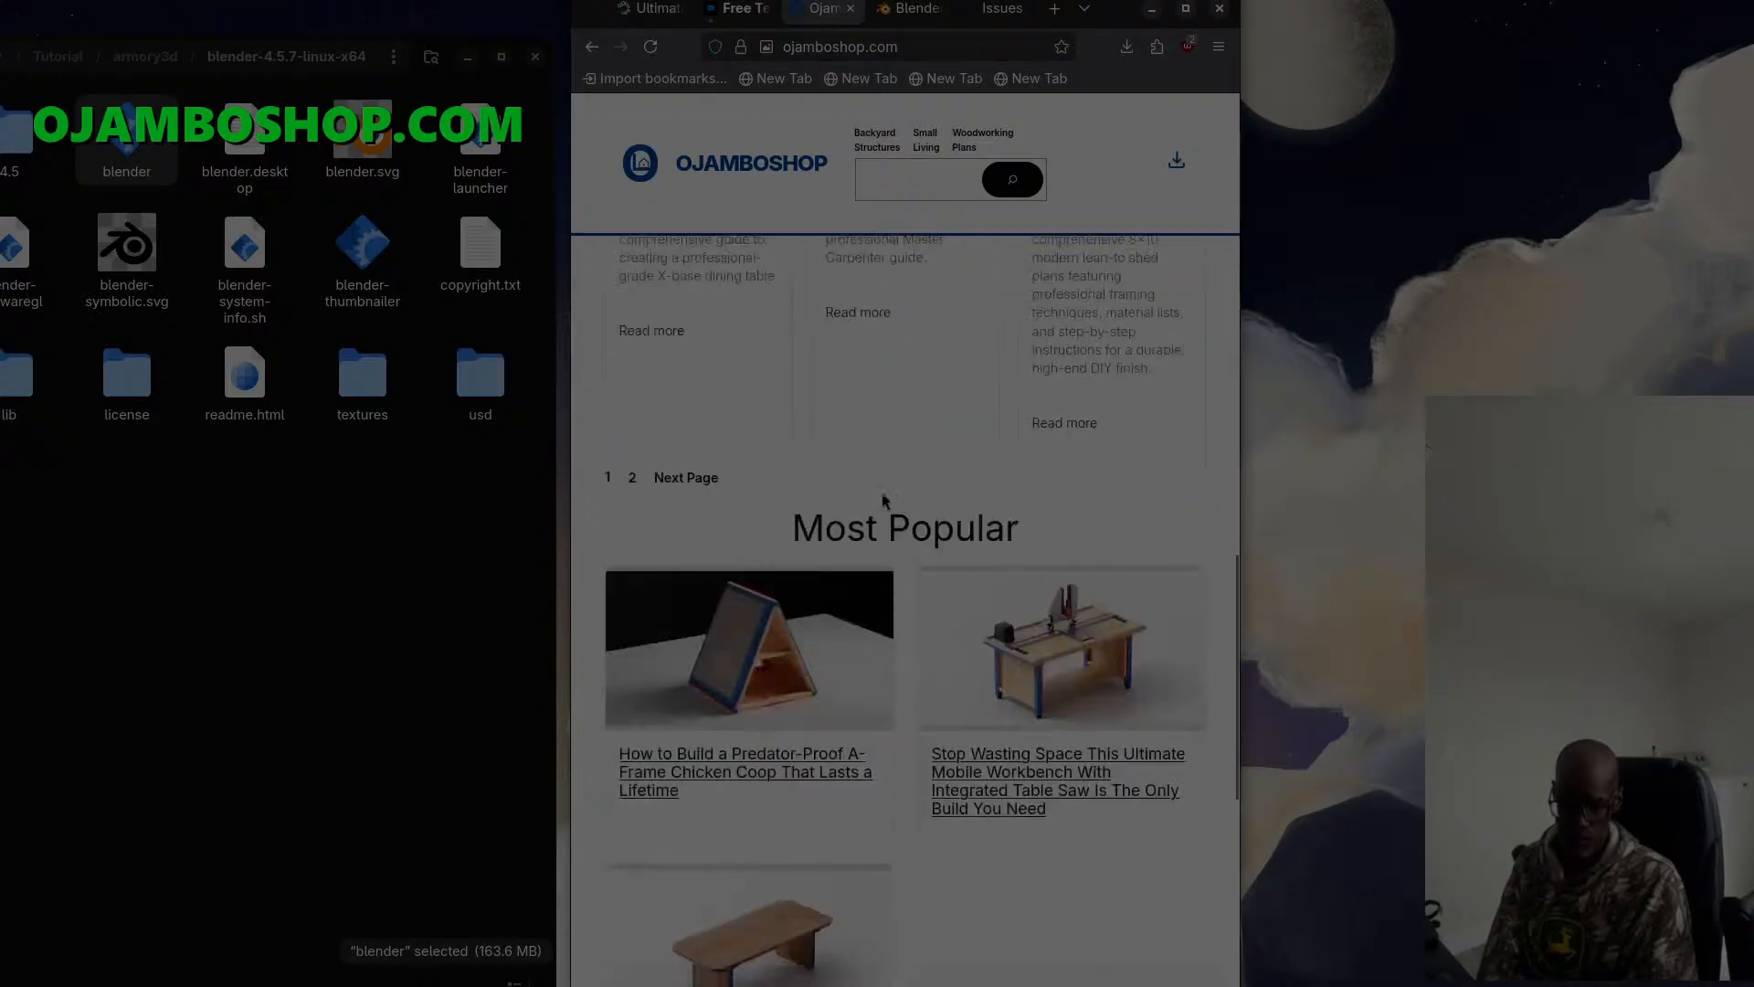
Show the next page of Ojamboshop plans and return to the ojambo.com article's professional resources and engine comparison table
{"action": "left_click", "coordinate": [687, 484]}
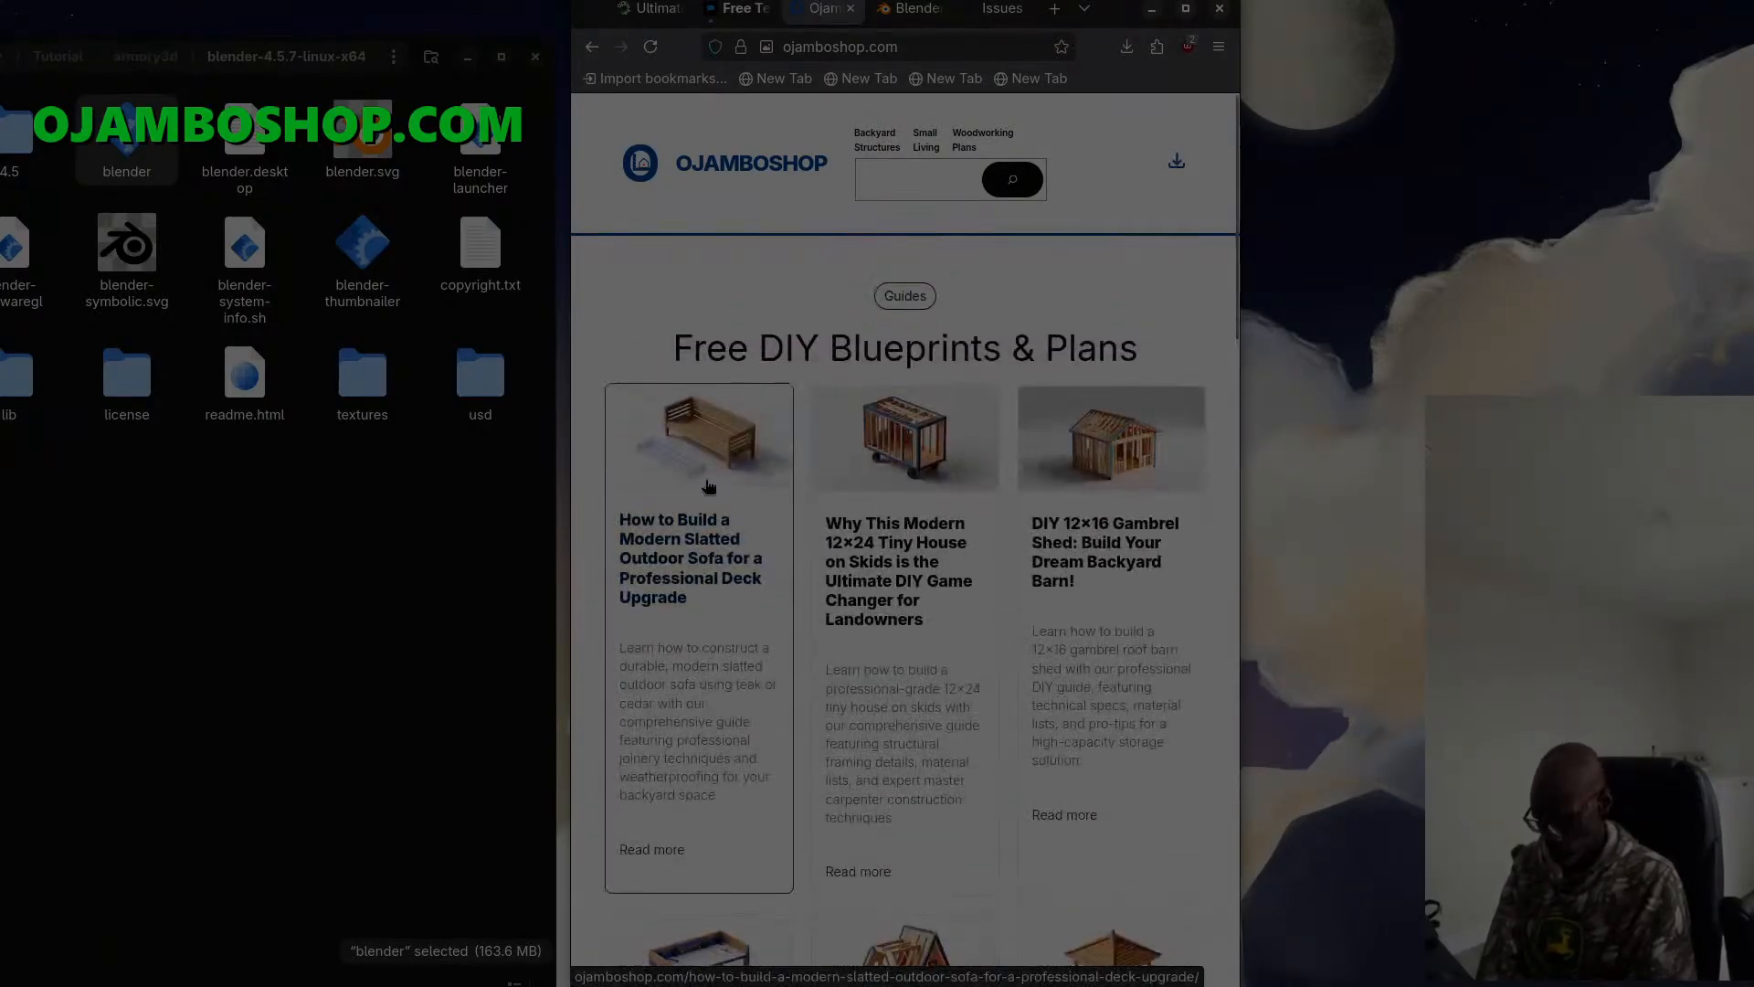
{"action": "left_click", "coordinate": [650, 9]}
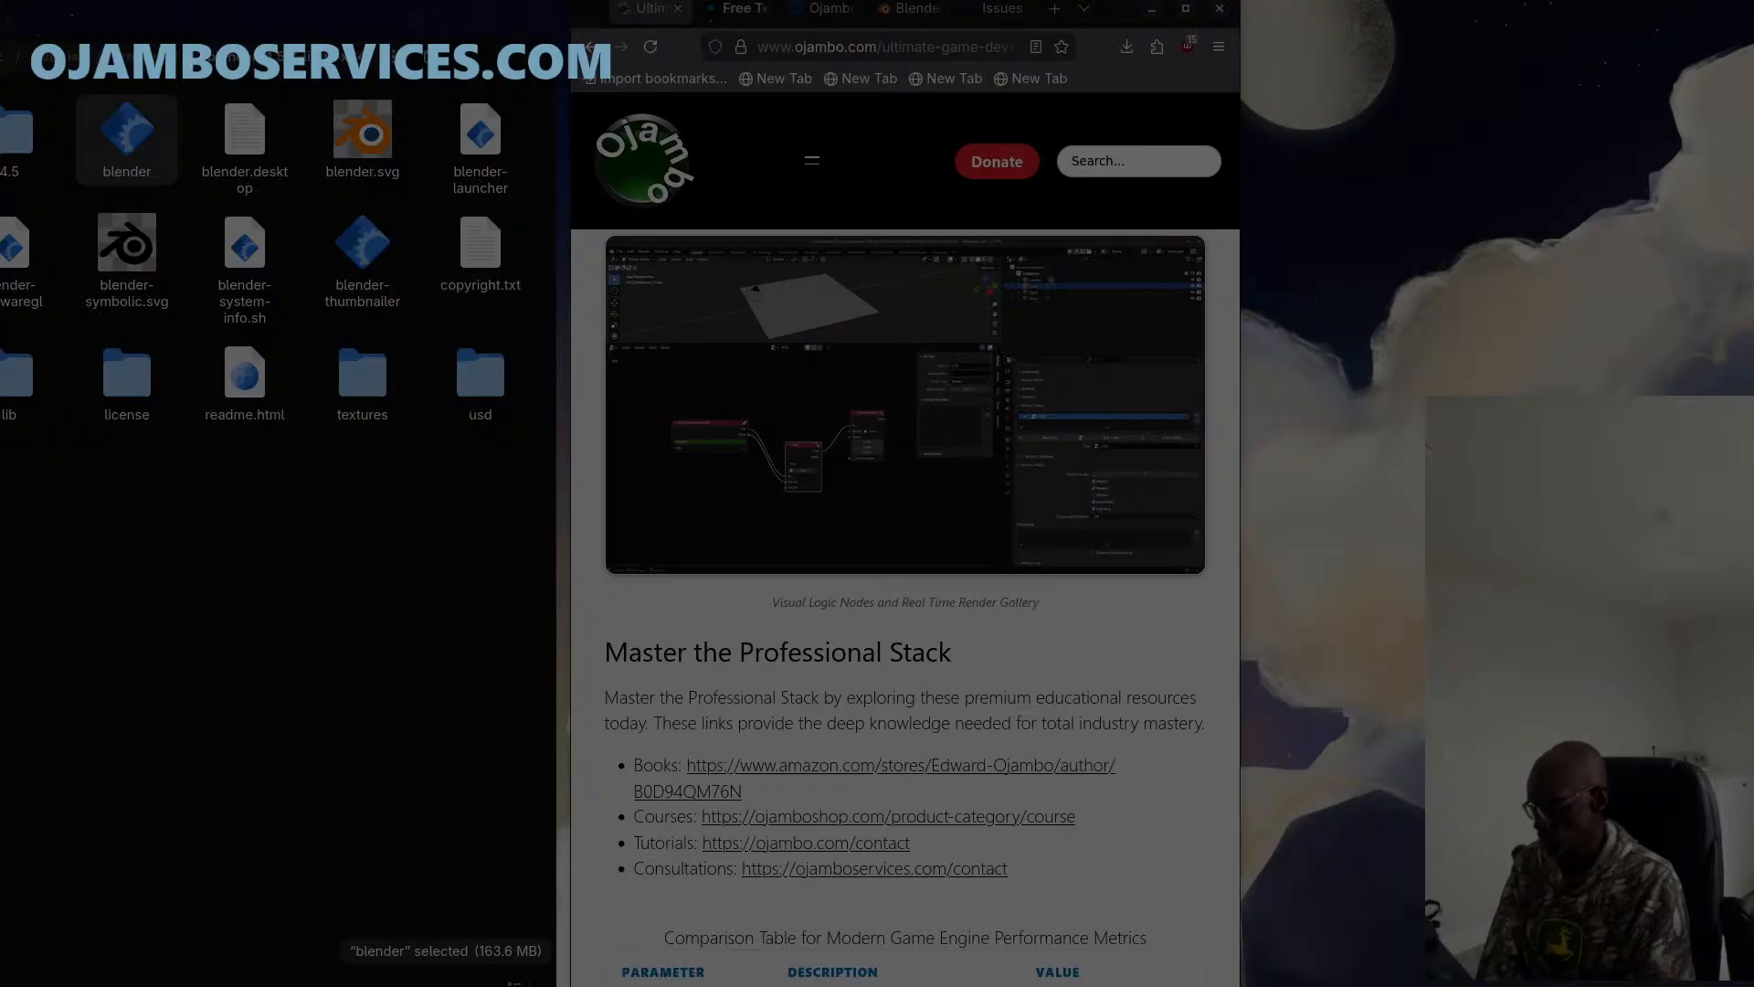
{"action": "scroll", "coordinate": [676, 758], "scroll_direction": "down", "scroll_amount": 3}
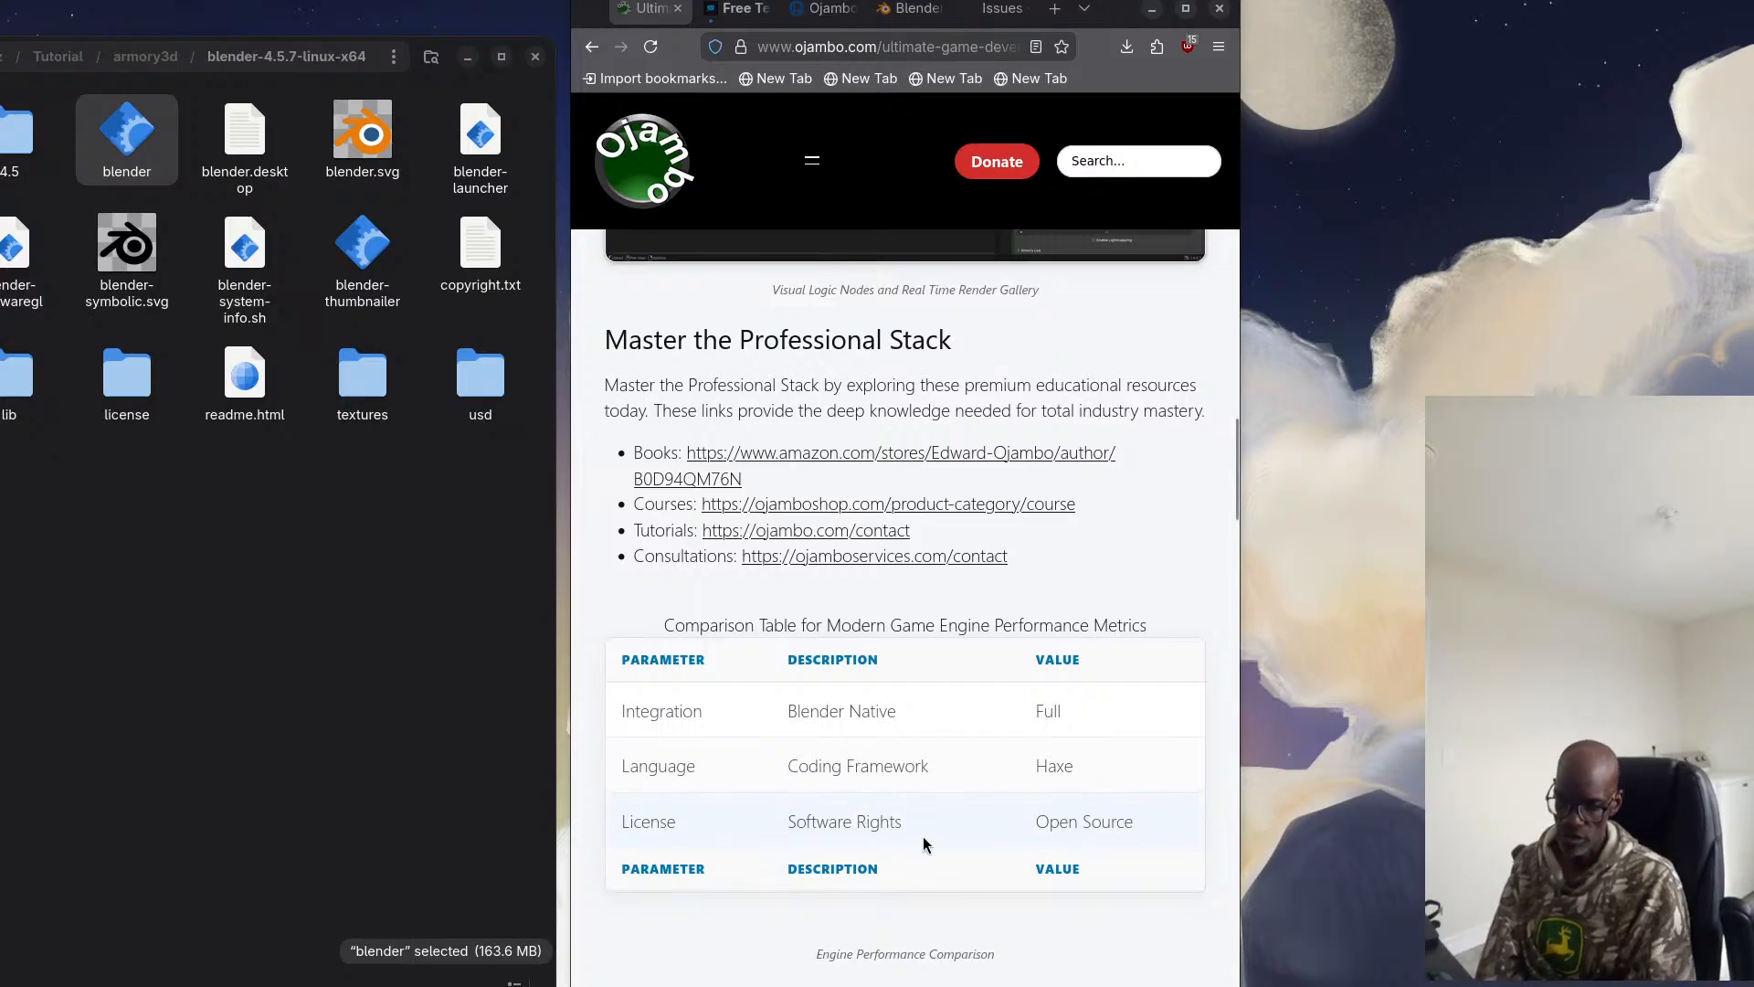
Read the article from Breaking Free from Proprietary Ecosystems through the Conclusion and Future Outlook to the Recommended Resources
{"action": "scroll", "coordinate": [918, 836], "scroll_direction": "down", "scroll_amount": 6}
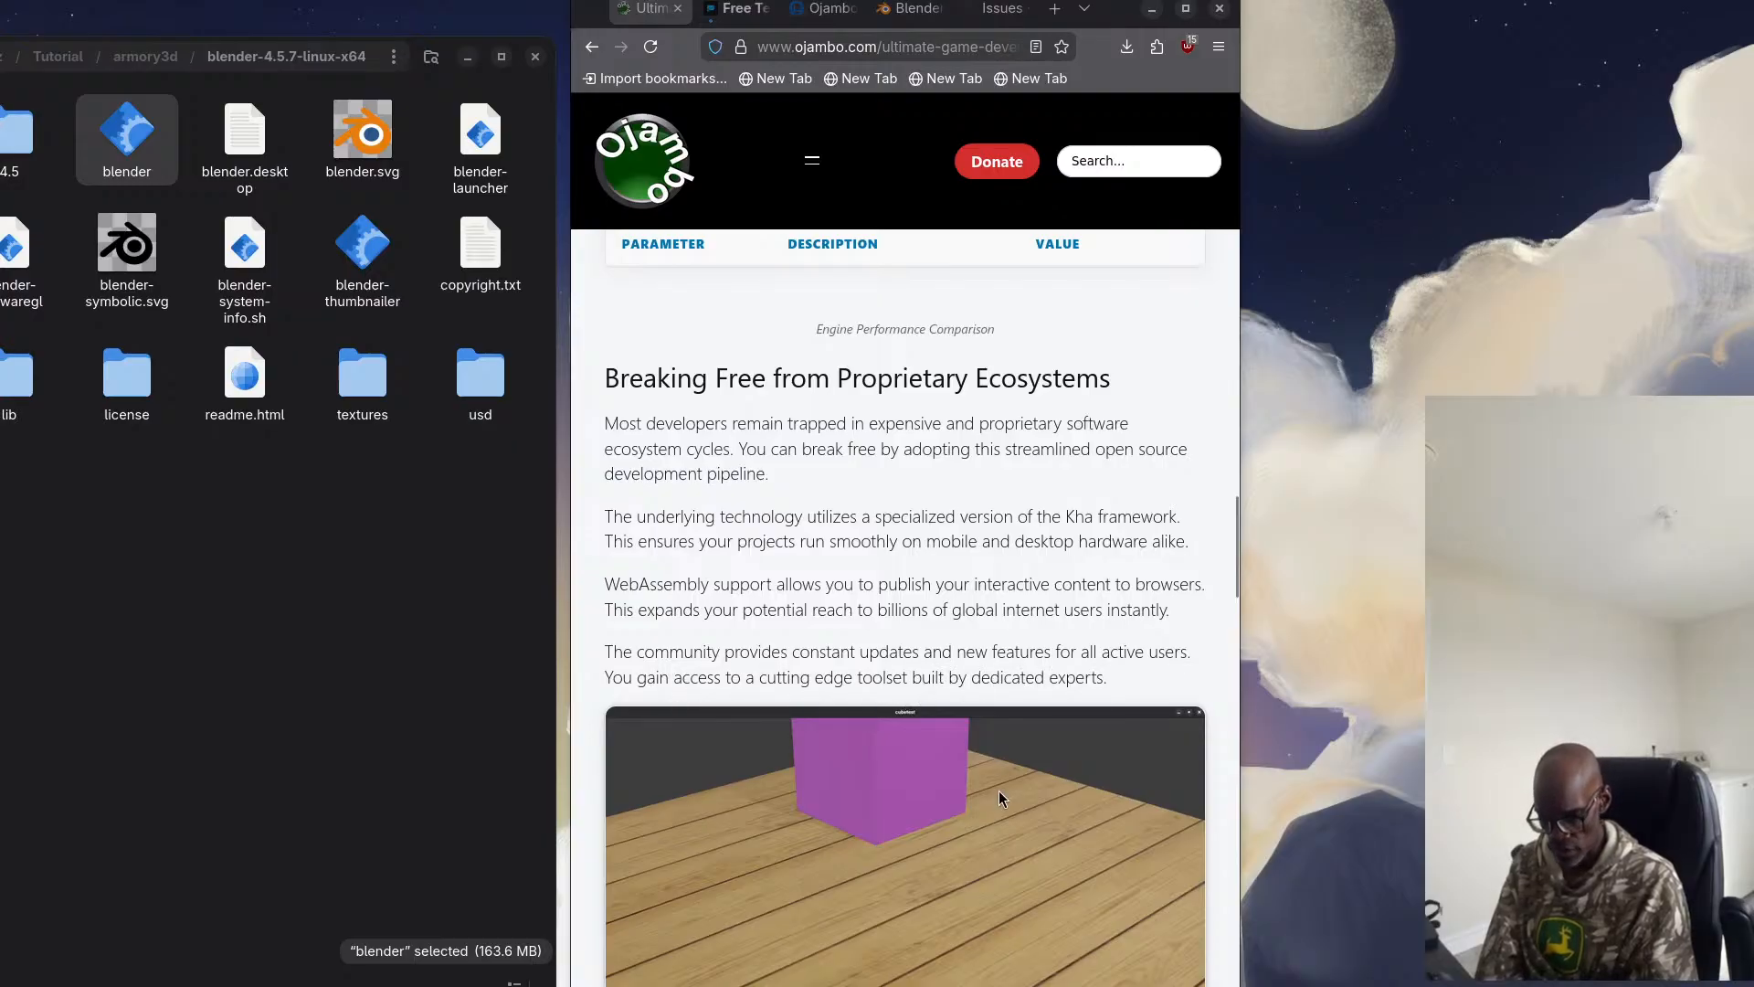
{"action": "scroll", "coordinate": [999, 791], "scroll_direction": "down", "scroll_amount": 3}
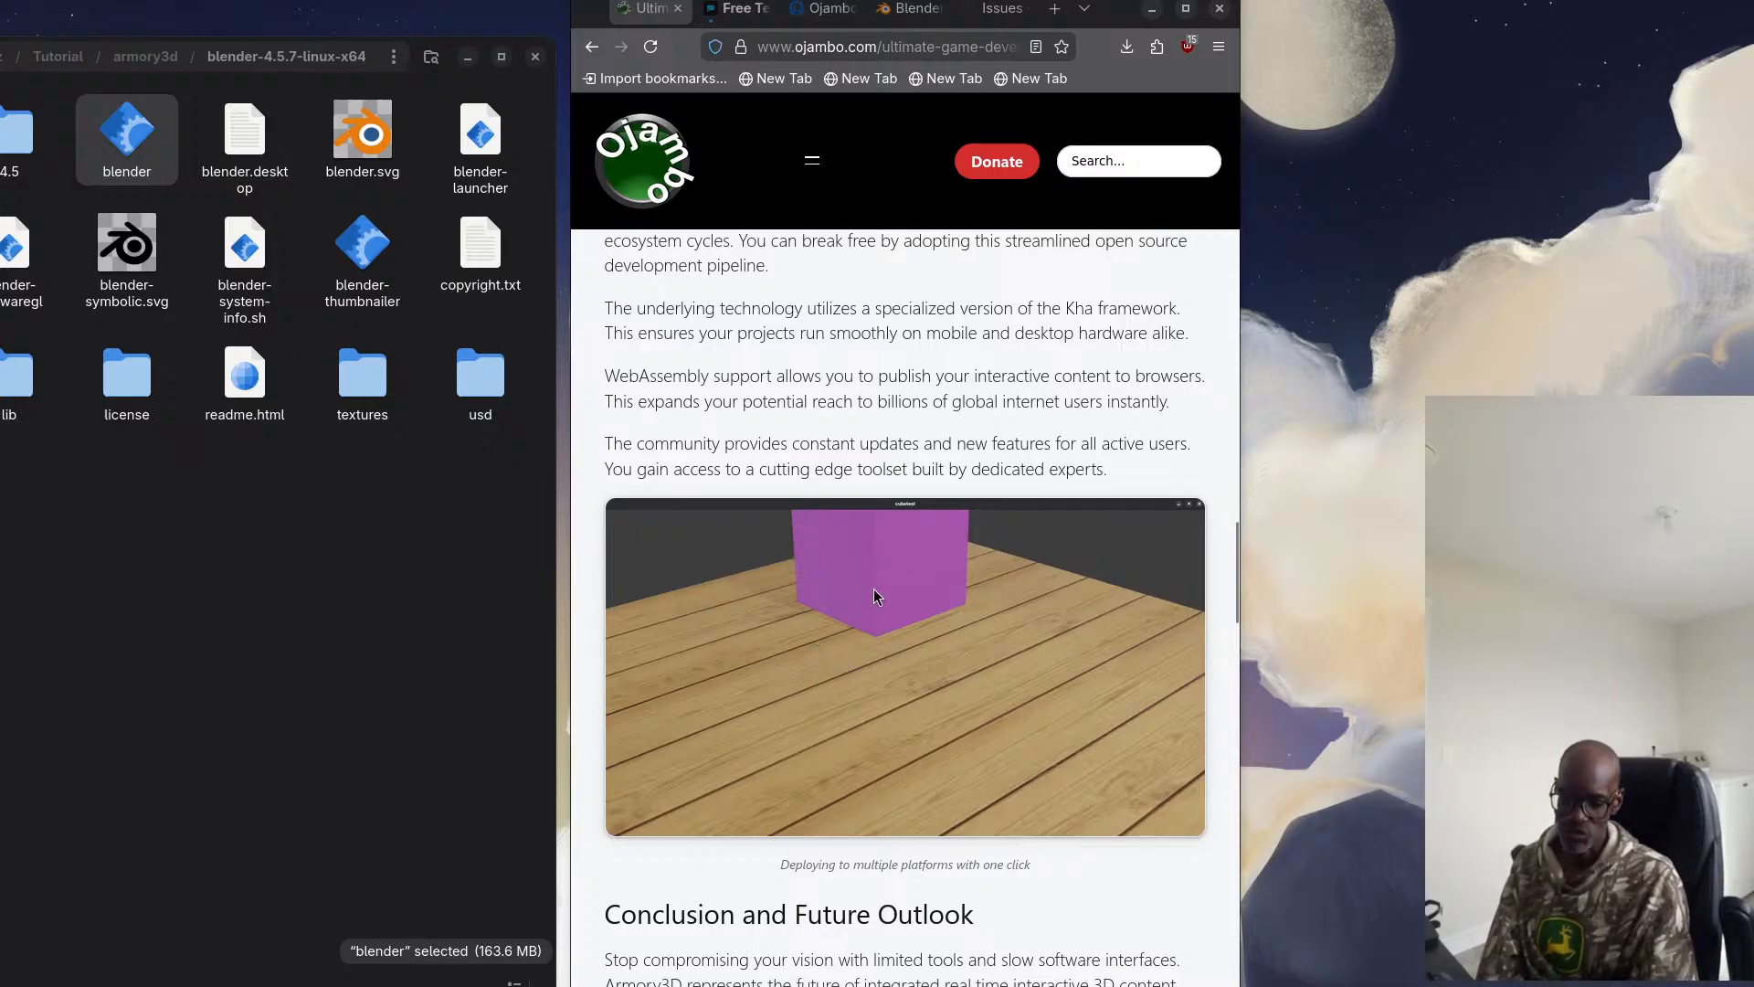
{"action": "scroll", "coordinate": [873, 588], "scroll_direction": "down", "scroll_amount": 3}
{"action": "scroll", "coordinate": [763, 717], "scroll_direction": "down", "scroll_amount": 3}
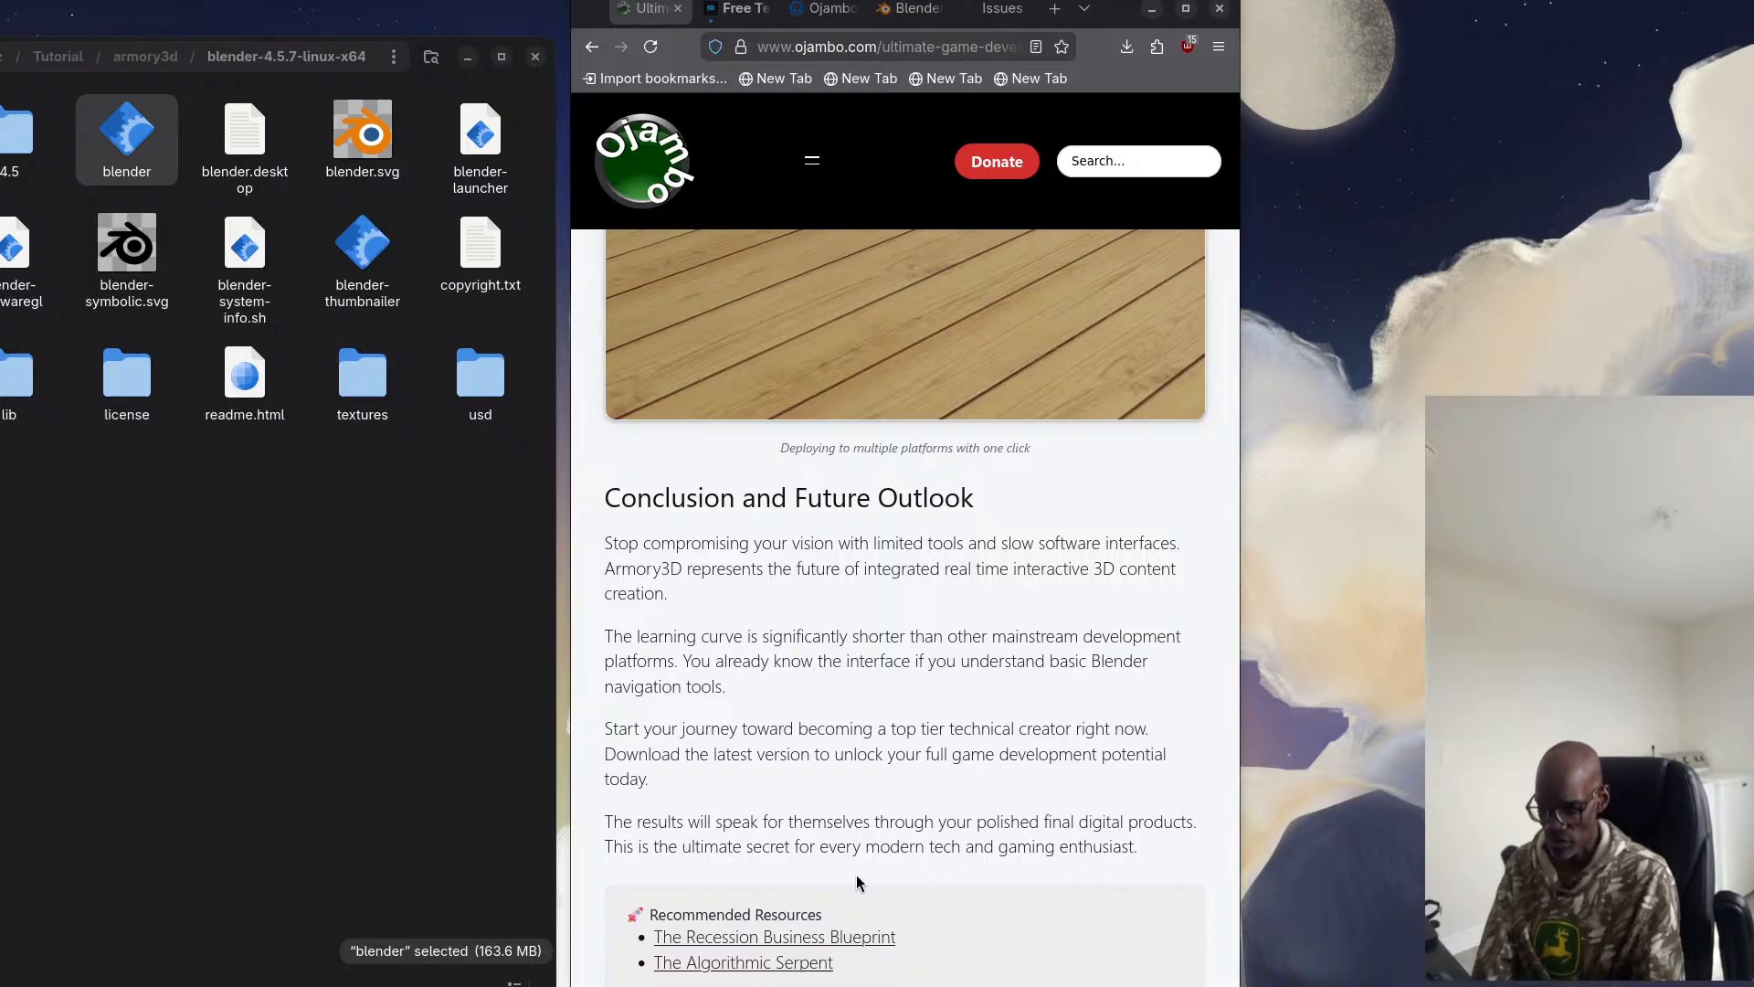
{"action": "scroll", "coordinate": [826, 826], "scroll_direction": "down", "scroll_amount": 2}
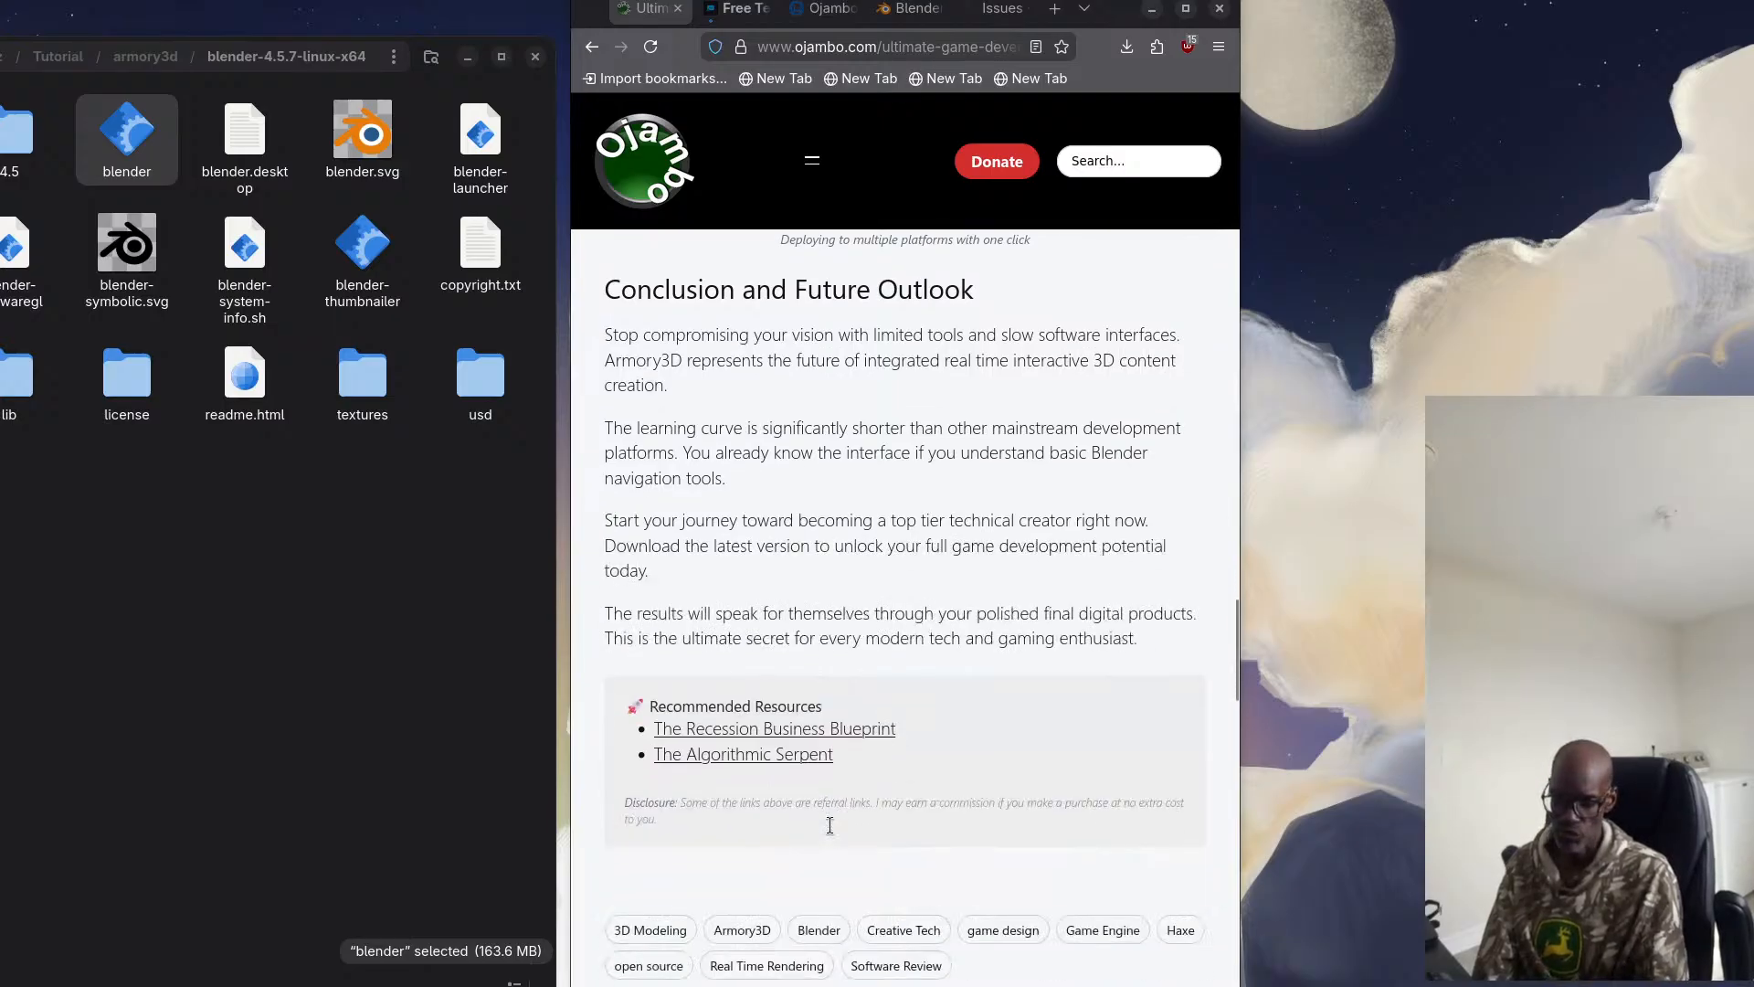
{"action": "scroll", "coordinate": [728, 806], "scroll_direction": "down", "scroll_amount": 2}
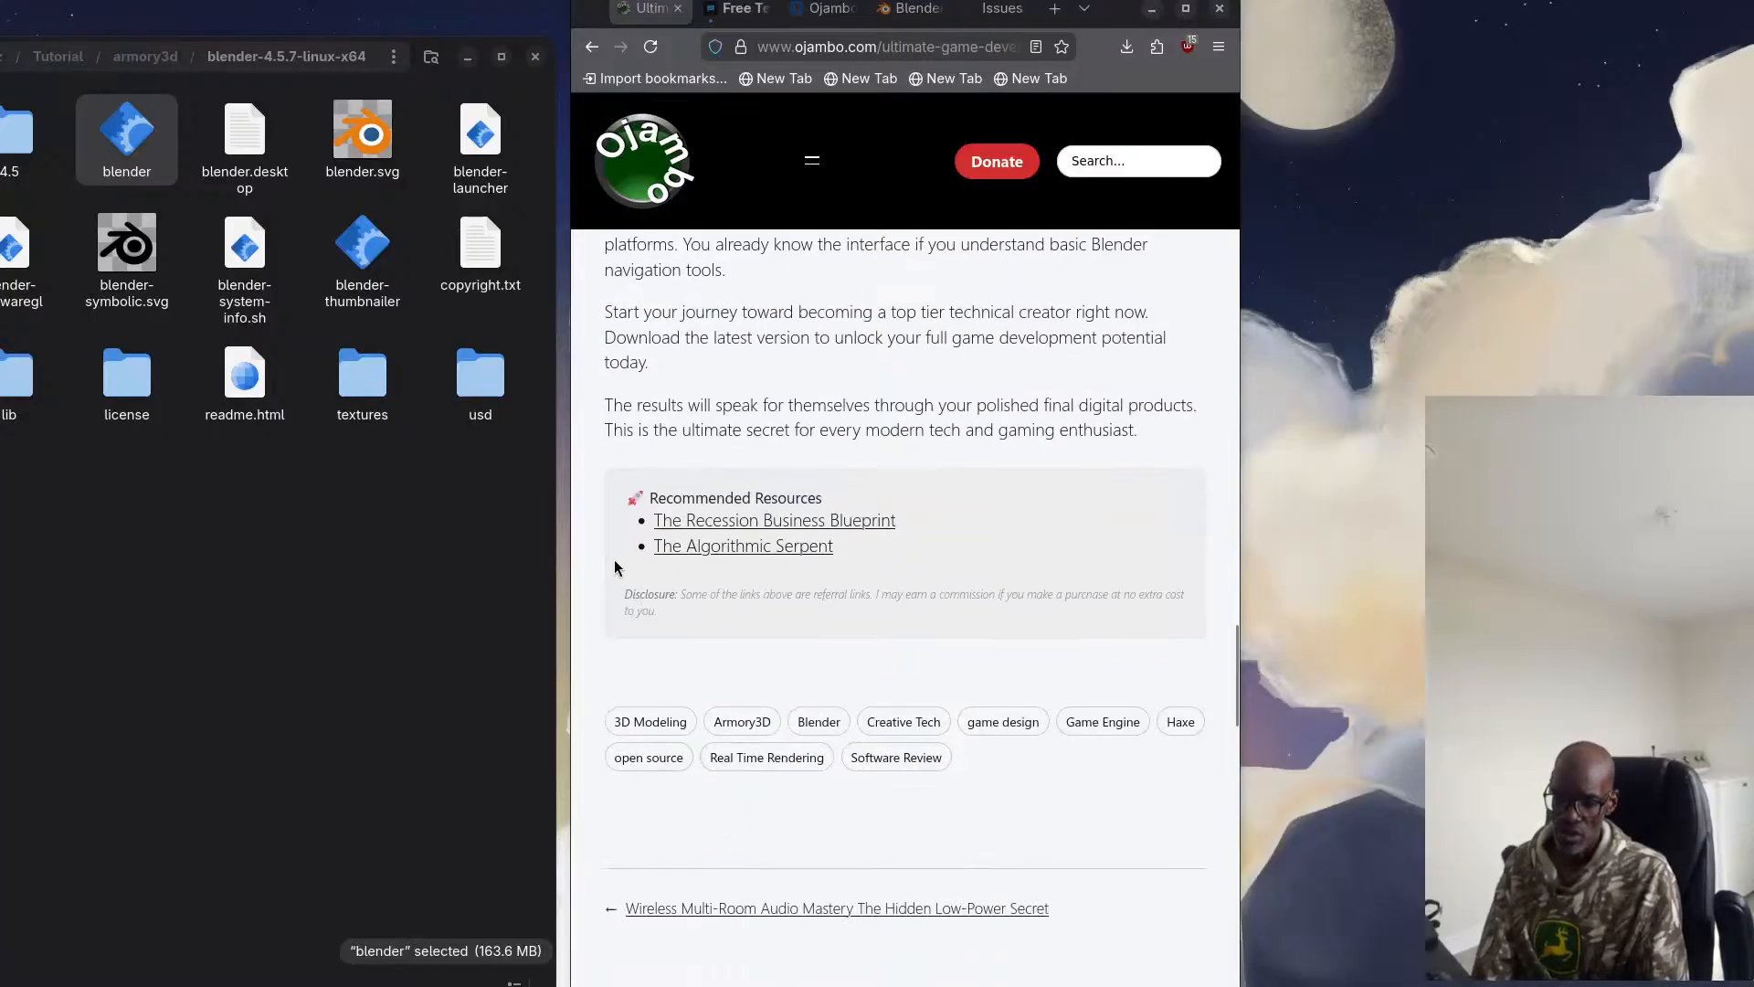
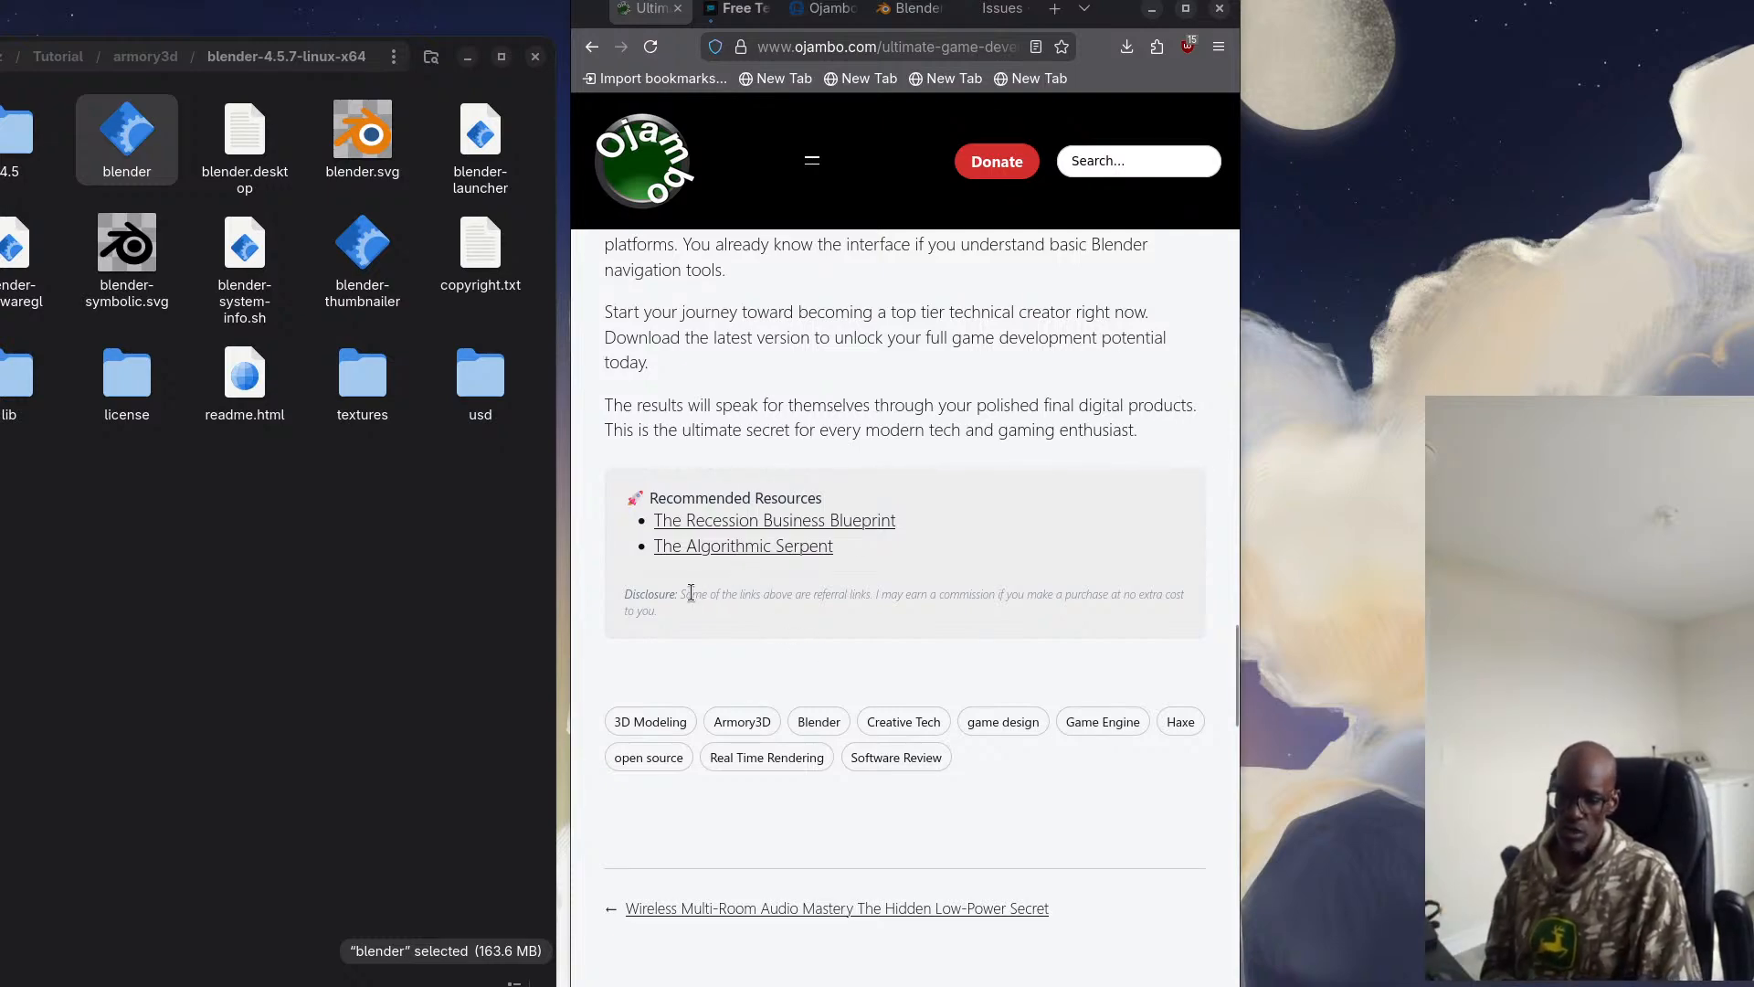
Look through the article's author biography, comment form, More Posts list and the site footer links
{"action": "scroll", "coordinate": [693, 619], "scroll_direction": "down", "scroll_amount": 6}
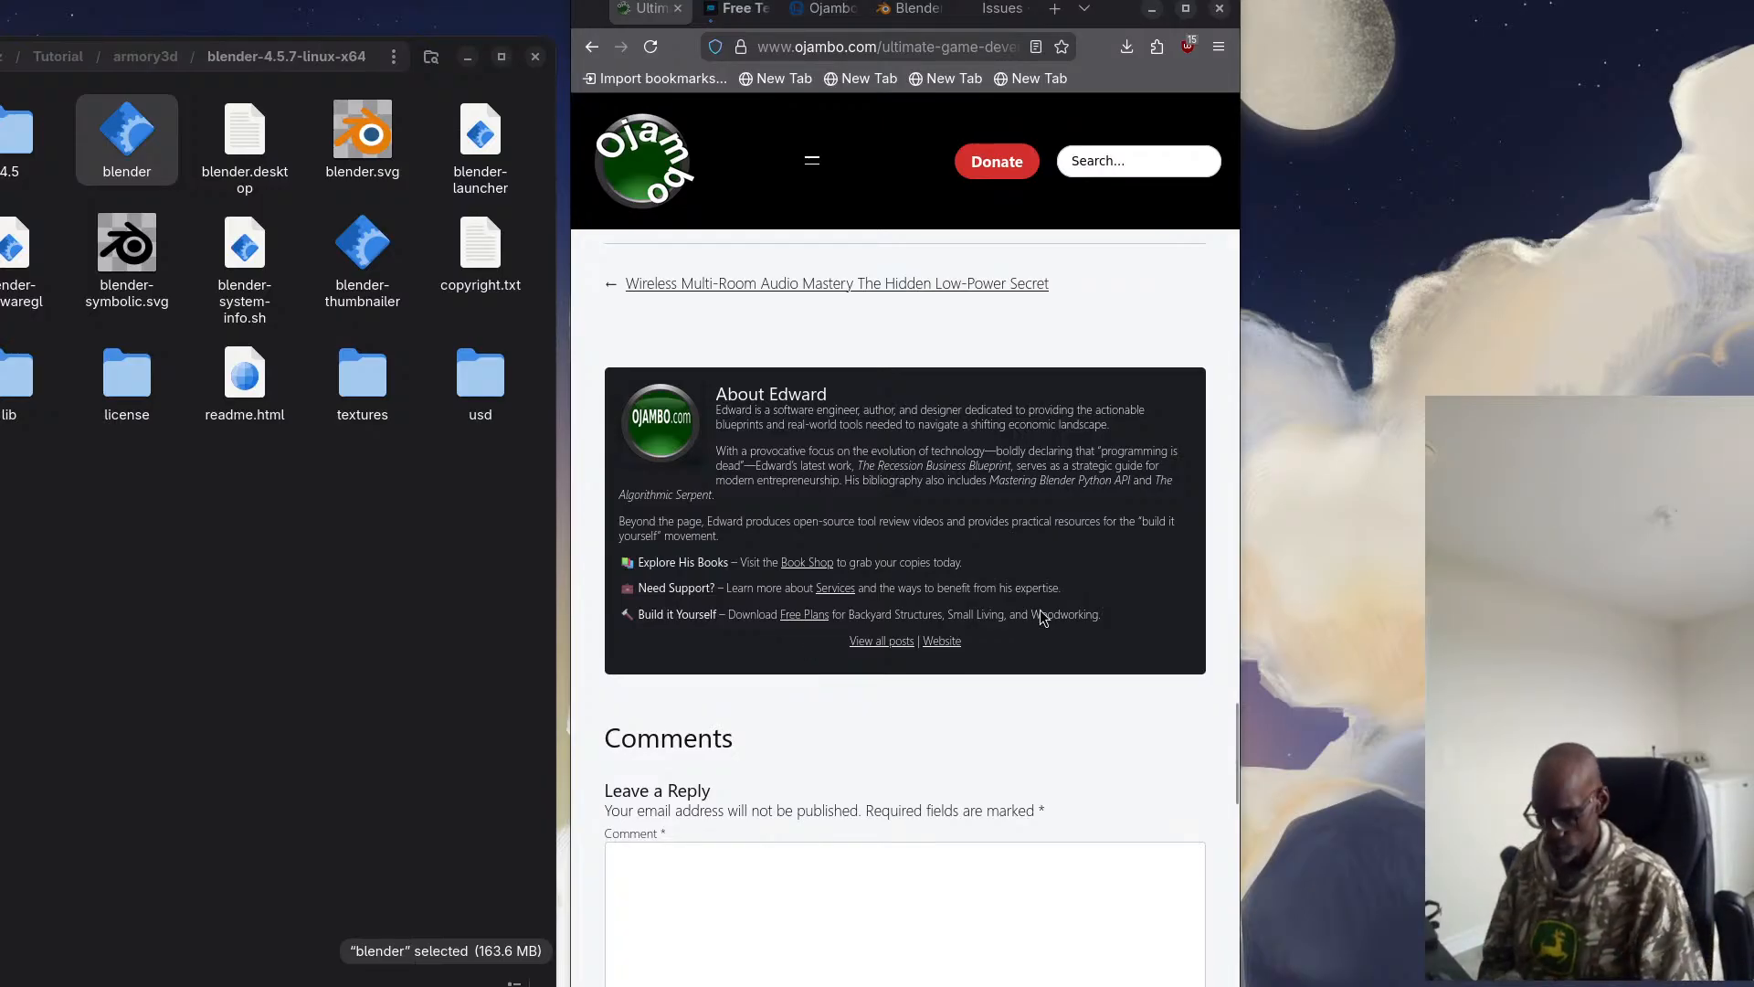
{"action": "scroll", "coordinate": [988, 654], "scroll_direction": "down", "scroll_amount": 3}
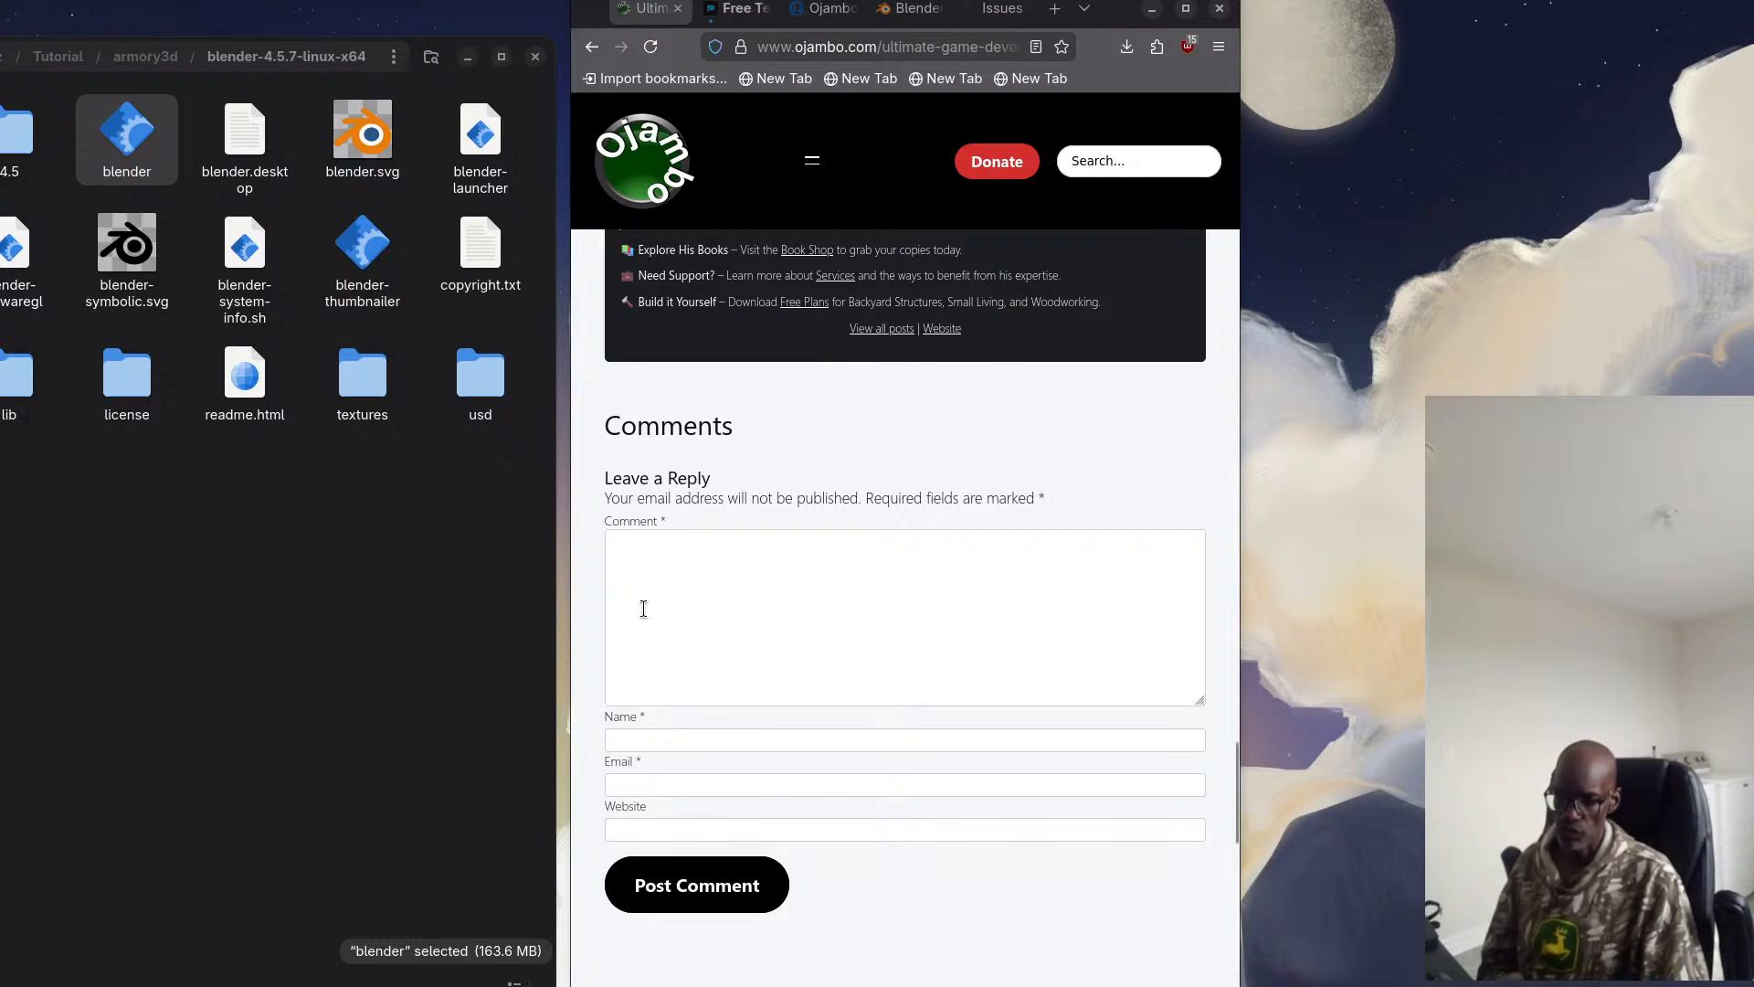
{"action": "scroll", "coordinate": [683, 599], "scroll_direction": "down", "scroll_amount": 10}
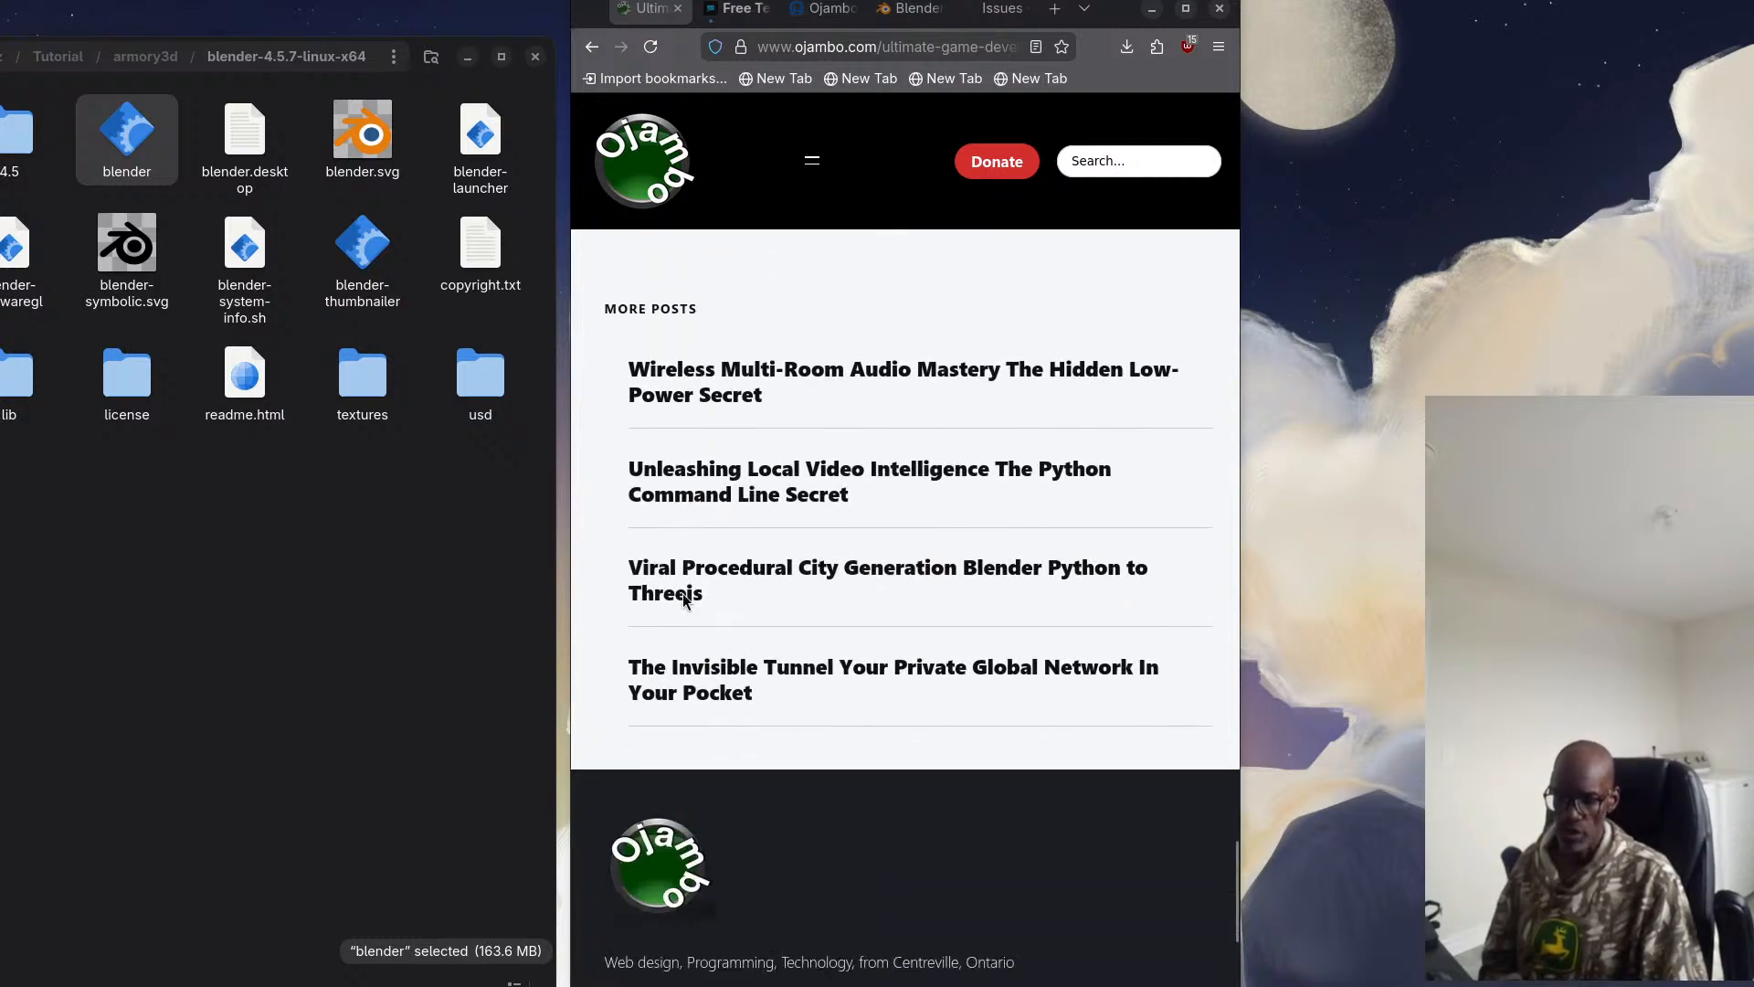
{"action": "scroll", "coordinate": [716, 603], "scroll_direction": "down", "scroll_amount": 2}
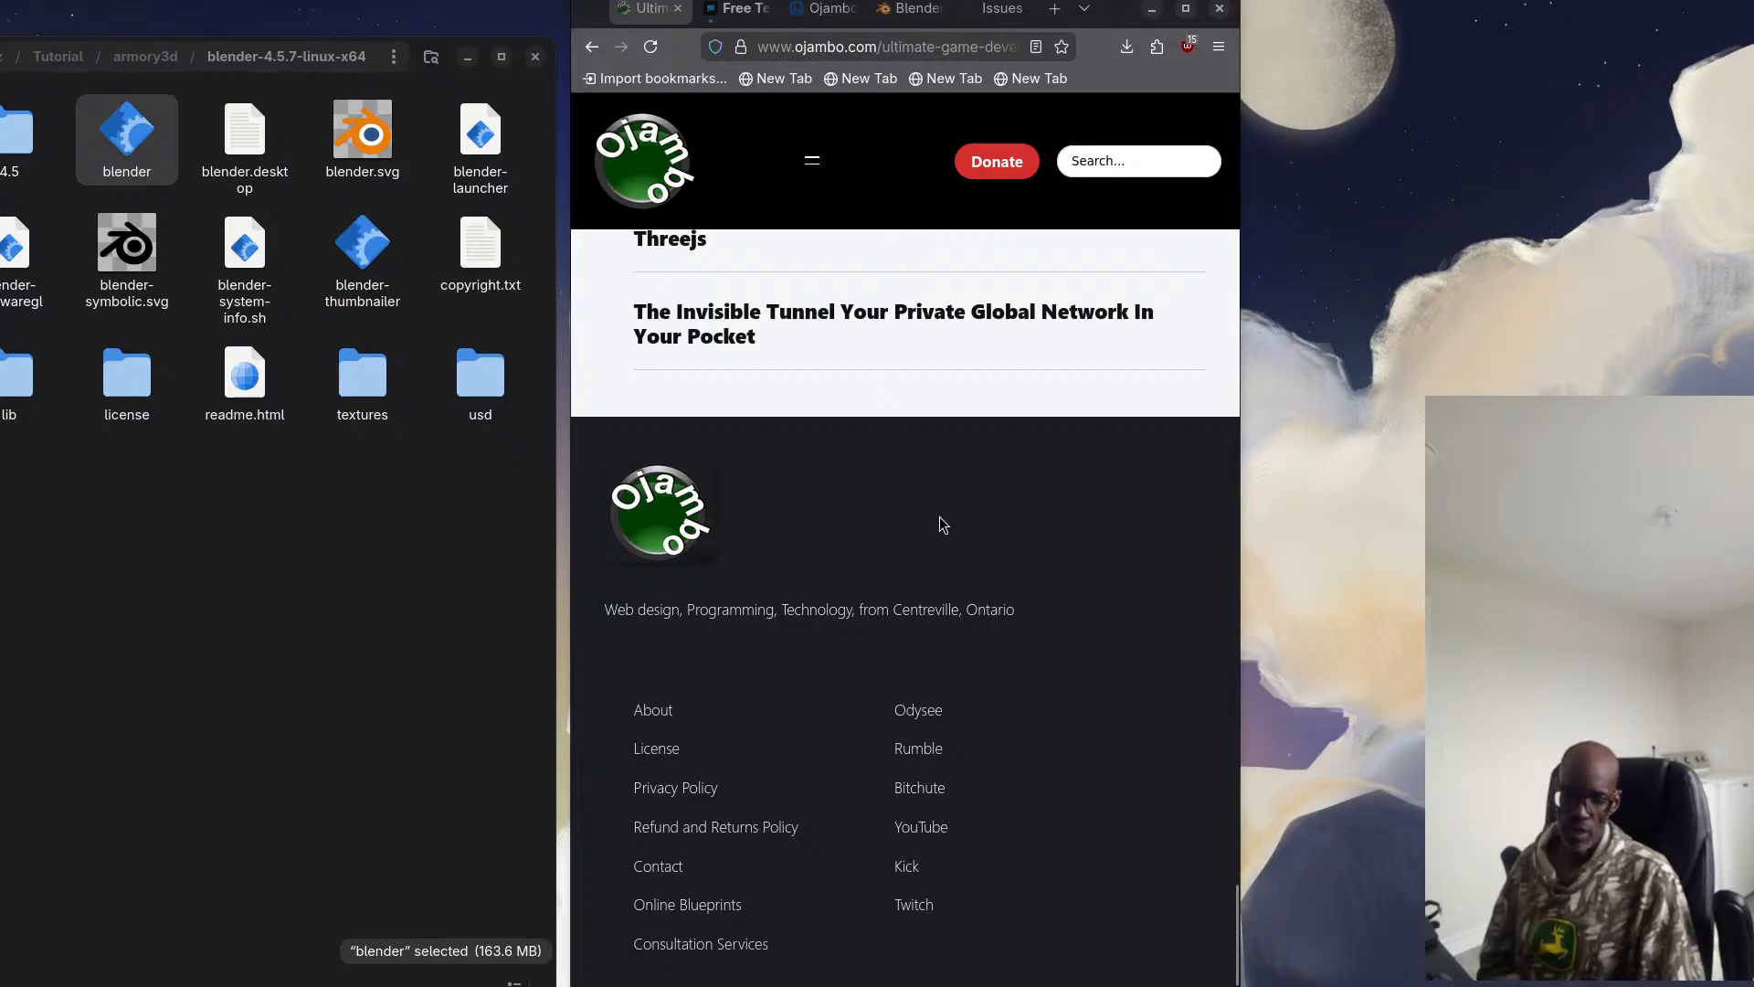
Return to the article's conclusion and check the Live entries under Watch in the site navigation, closing it when done
{"action": "scroll", "coordinate": [915, 525], "scroll_direction": "up", "scroll_amount": 3}
{"action": "scroll", "coordinate": [918, 523], "scroll_direction": "up", "scroll_amount": 12}
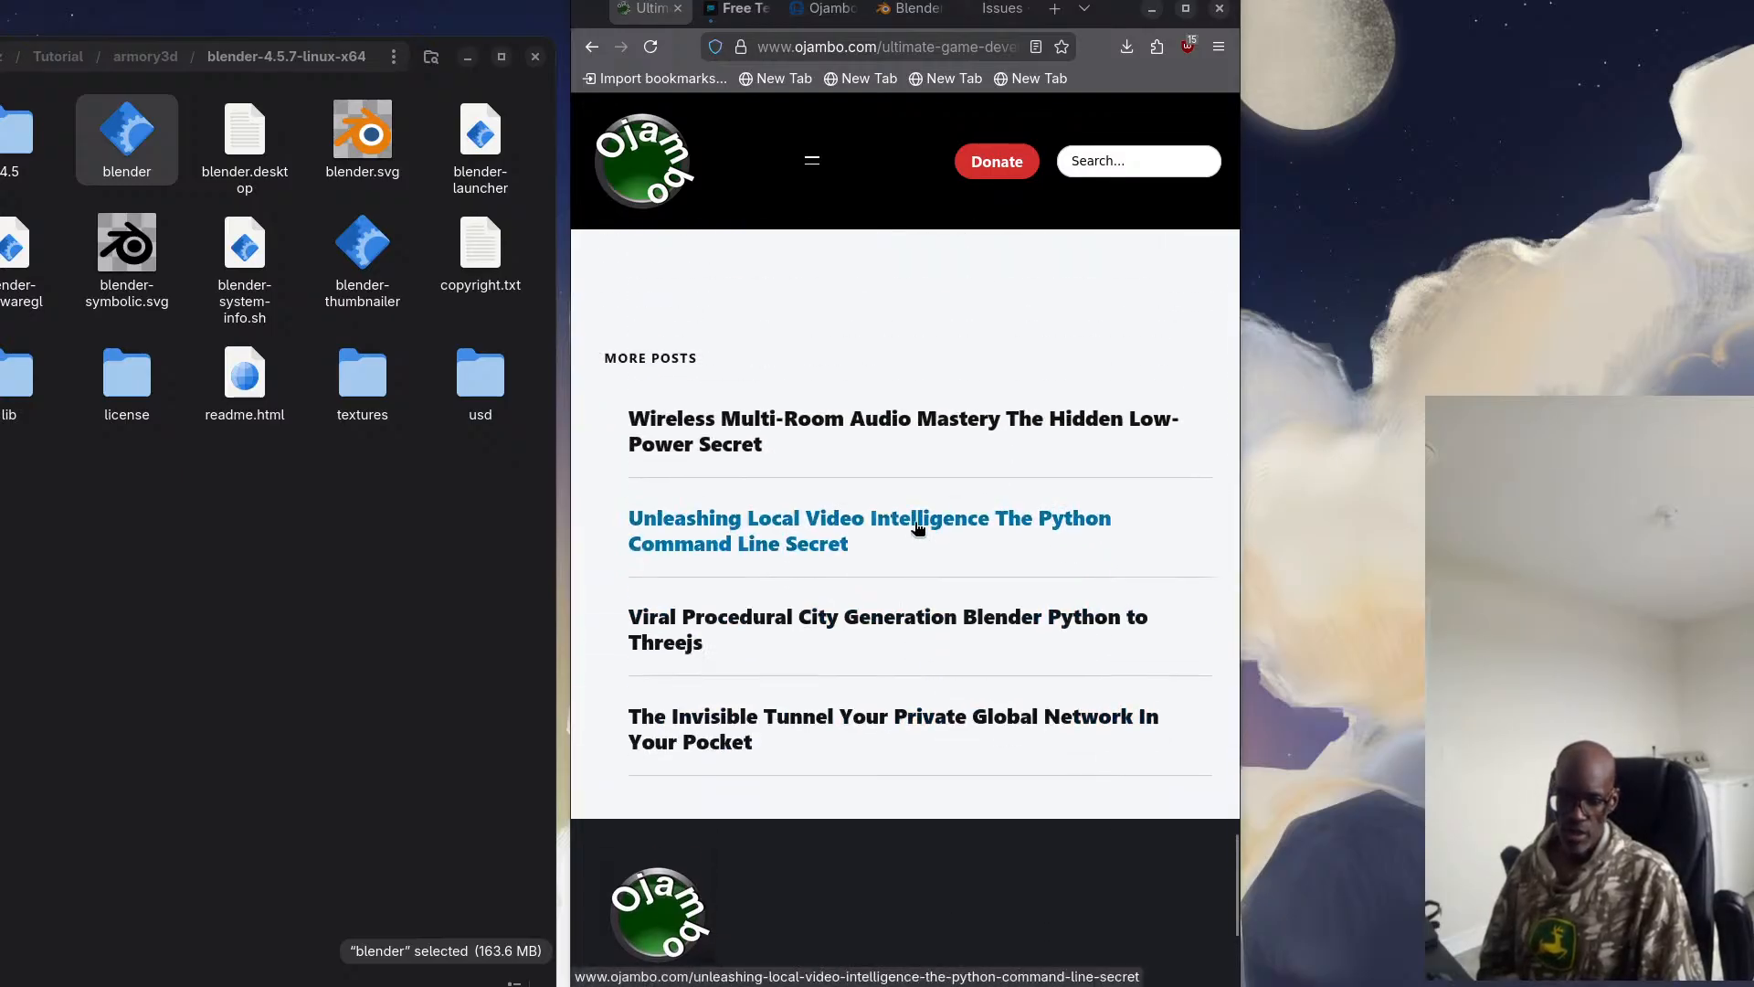
{"action": "scroll", "coordinate": [919, 519], "scroll_direction": "up", "scroll_amount": 13}
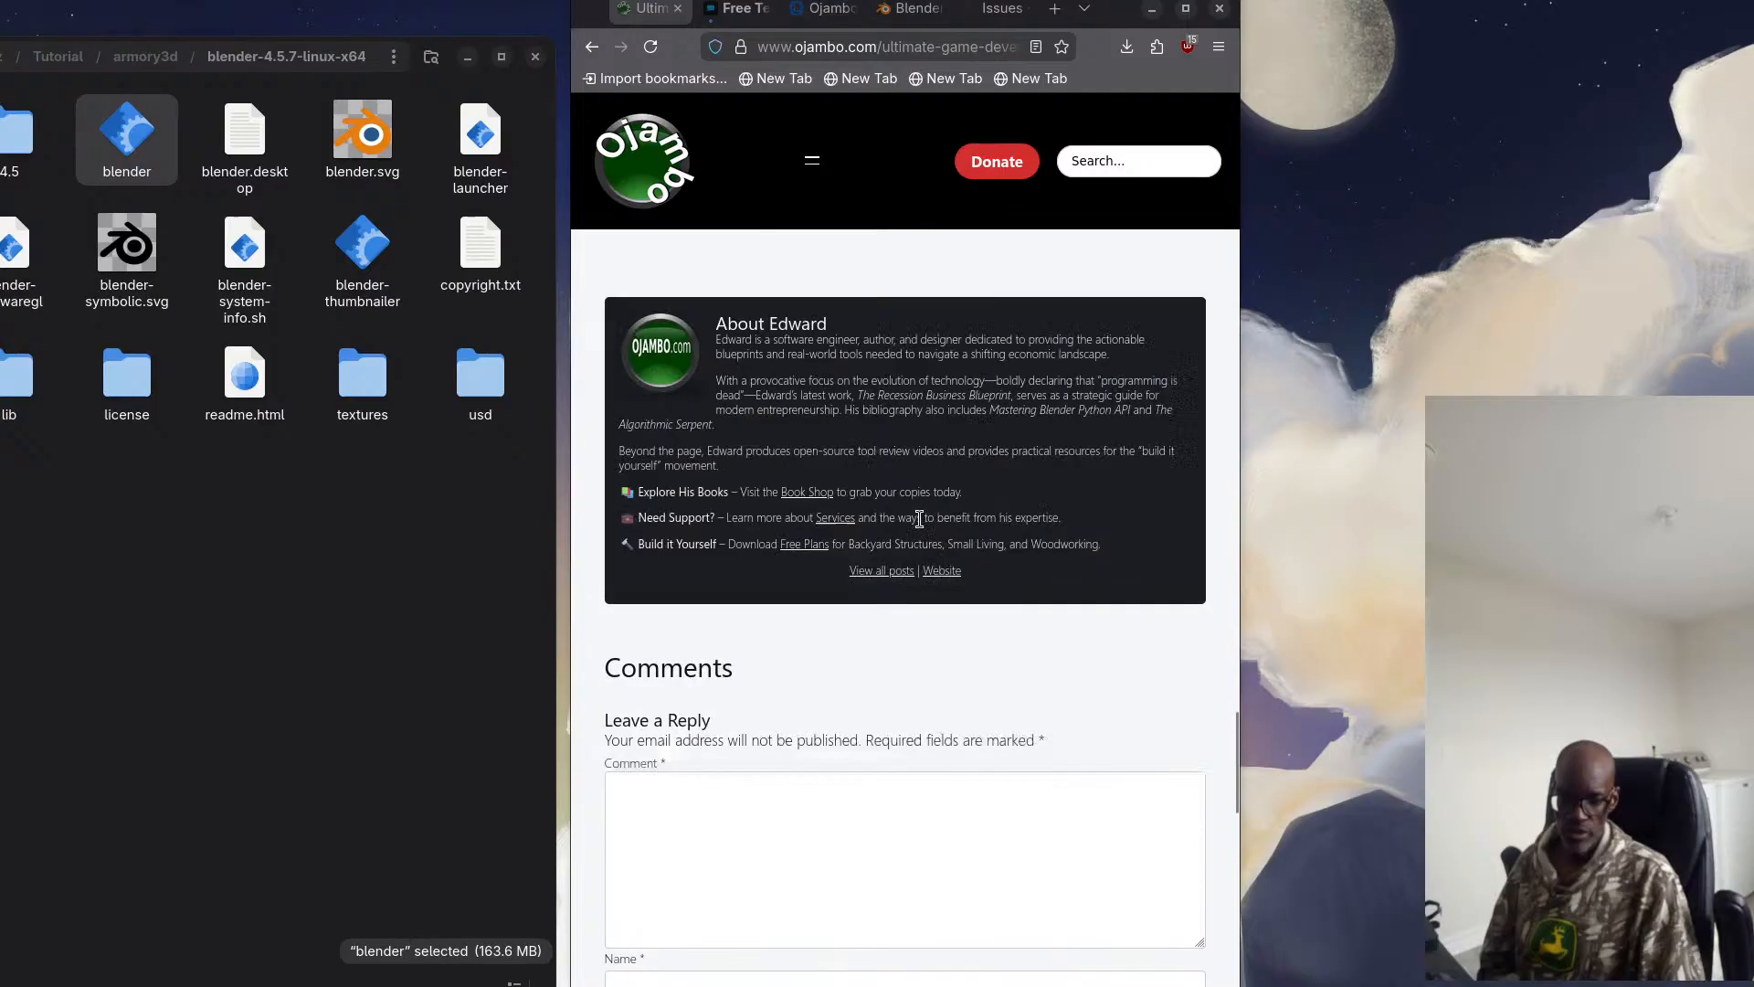
{"action": "scroll", "coordinate": [919, 519], "scroll_direction": "up", "scroll_amount": 2}
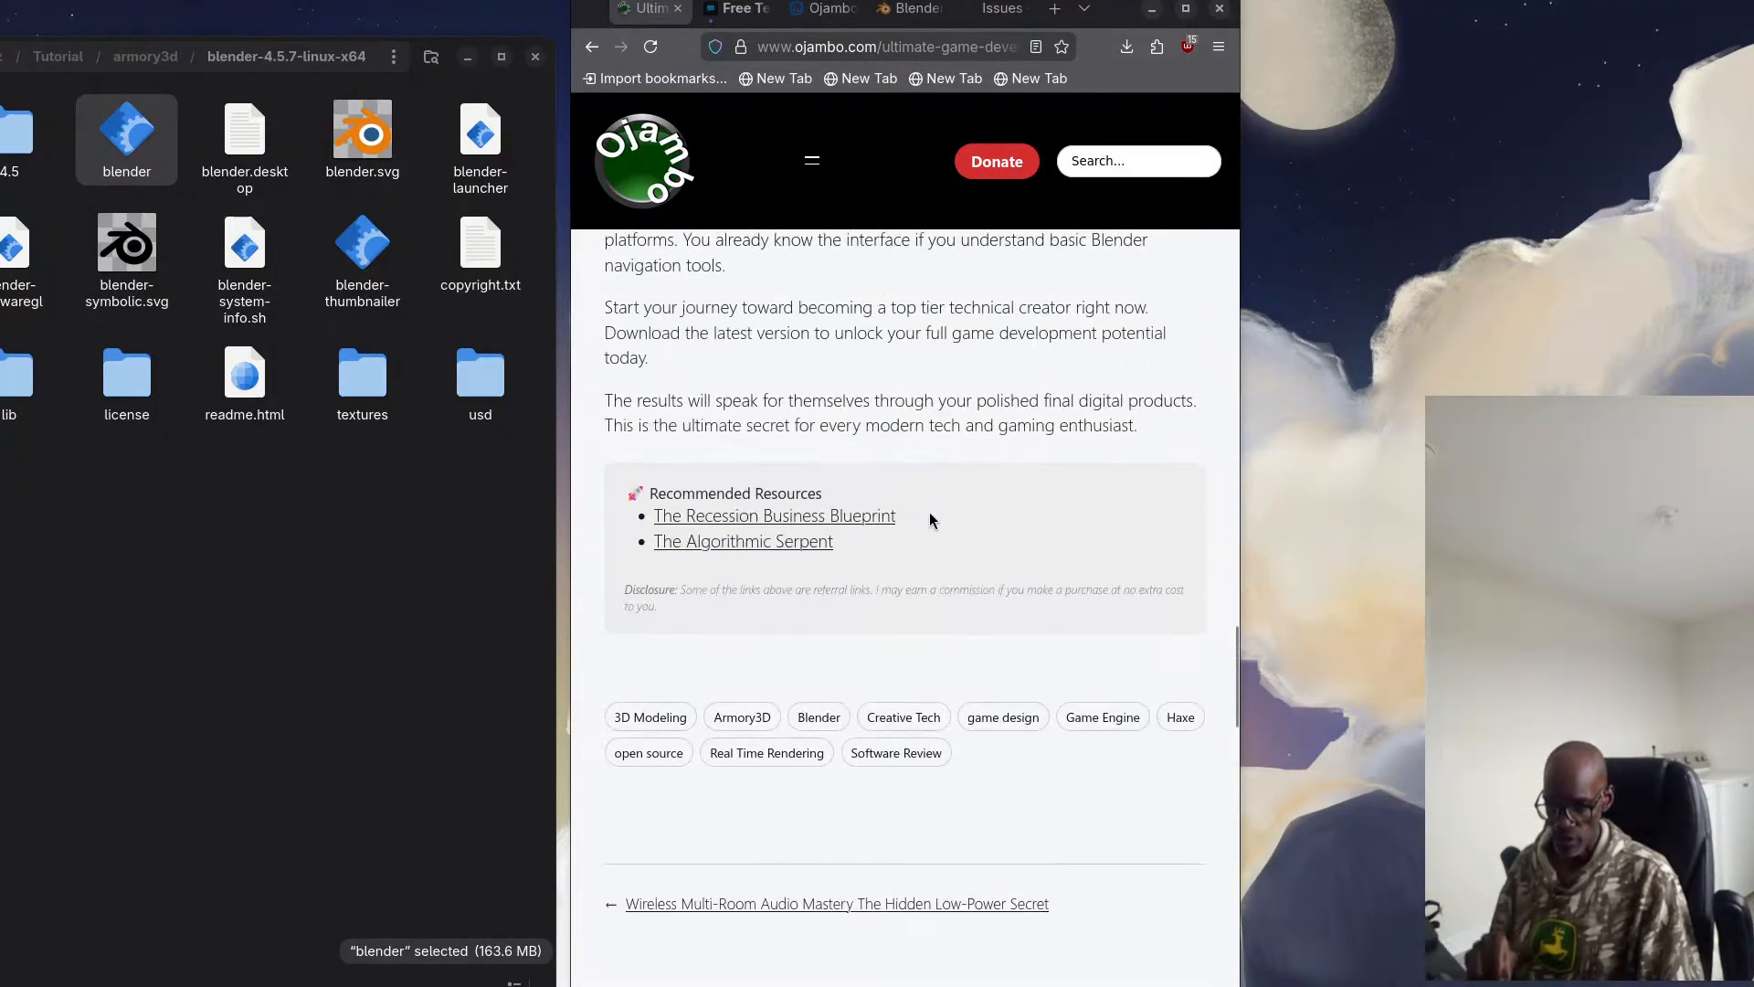
{"action": "scroll", "coordinate": [930, 514], "scroll_direction": "up", "scroll_amount": 3}
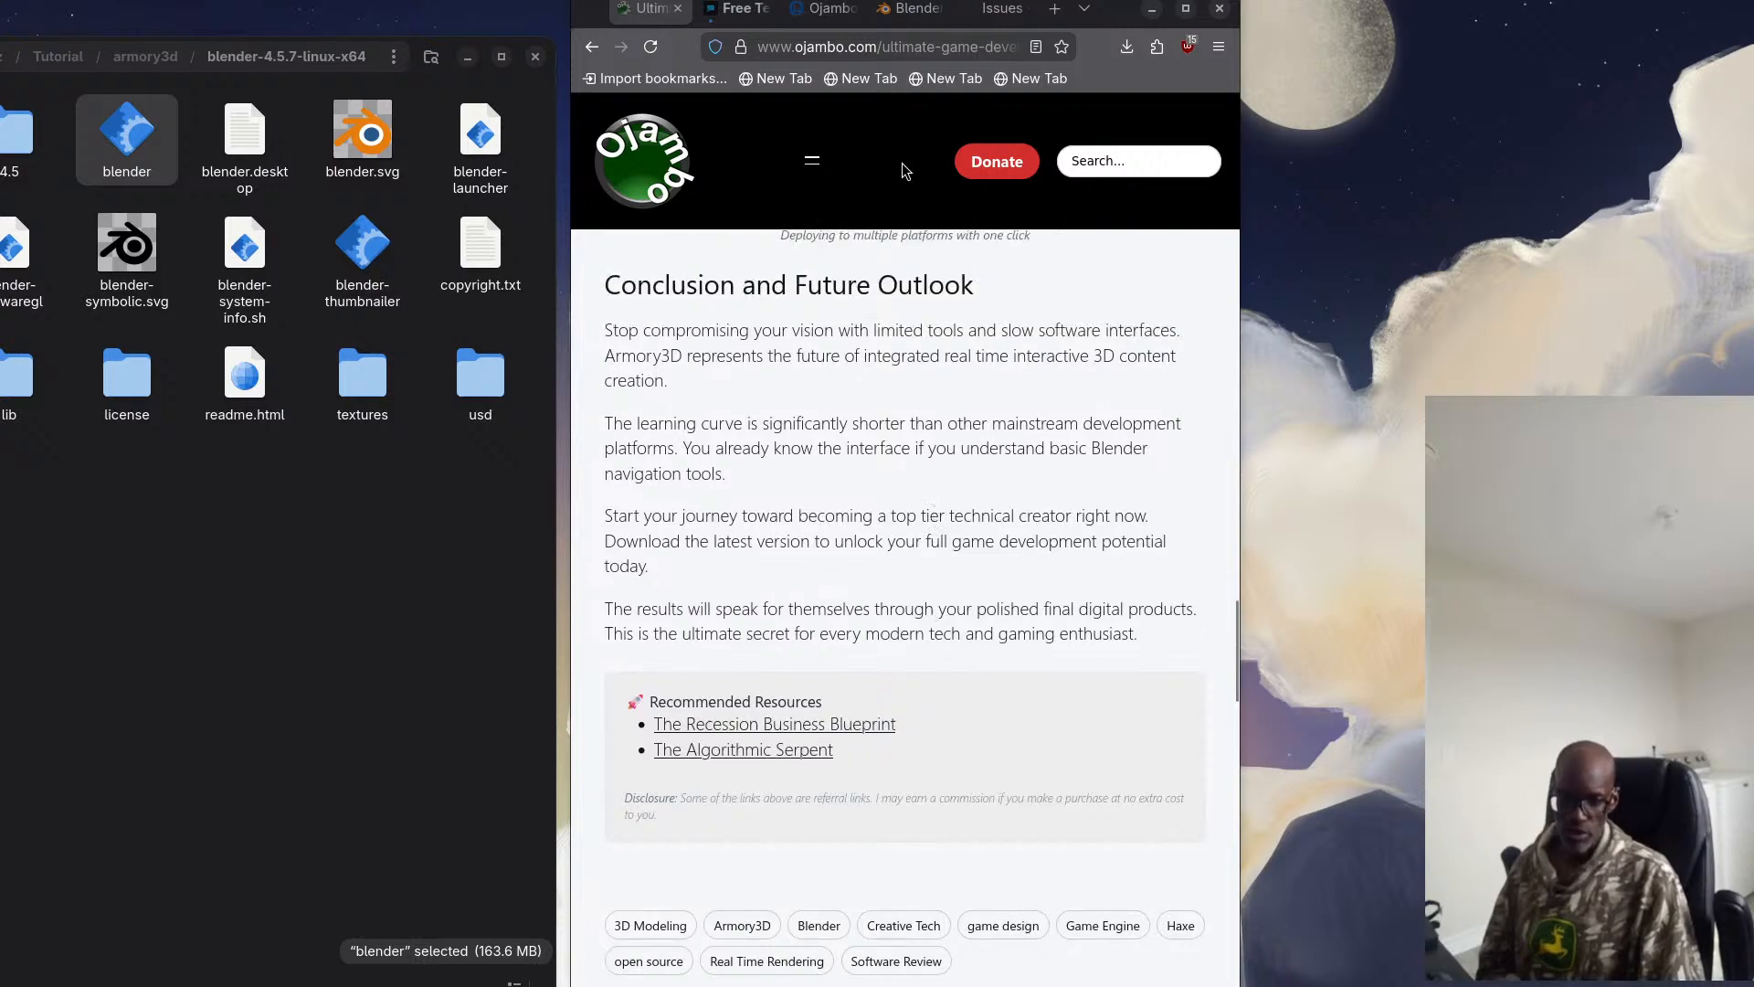
{"action": "left_click", "coordinate": [812, 163]}
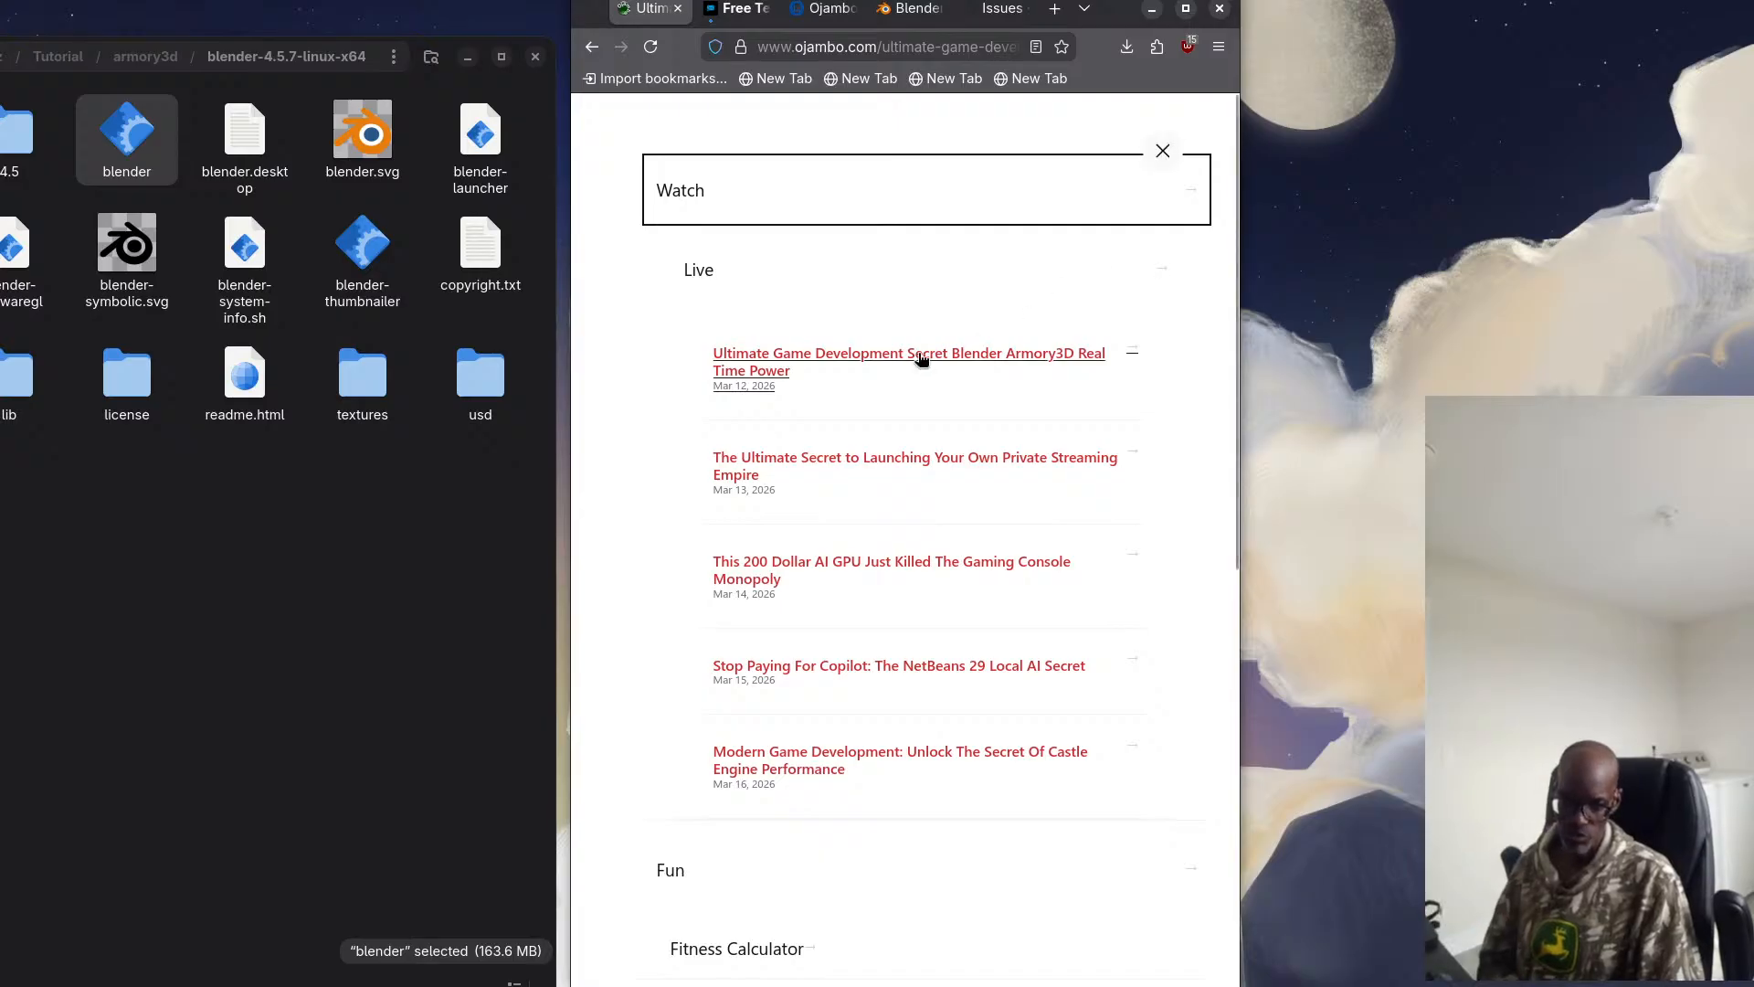
{"action": "left_click", "coordinate": [1163, 153]}
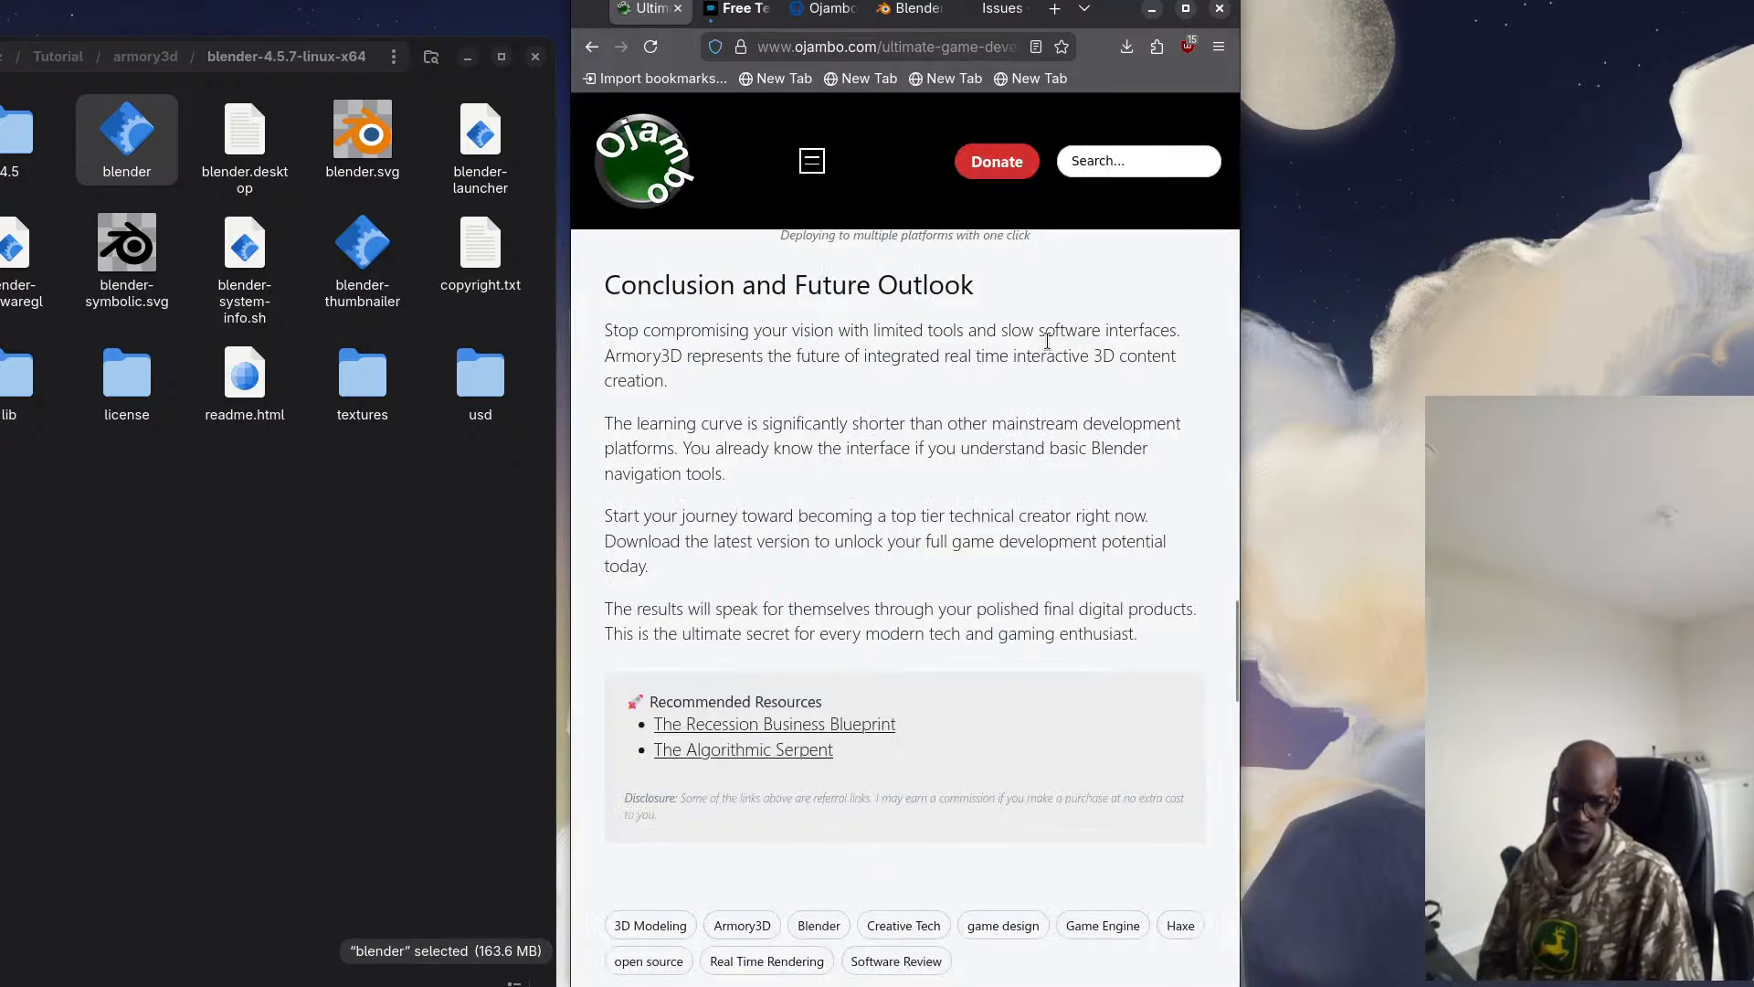